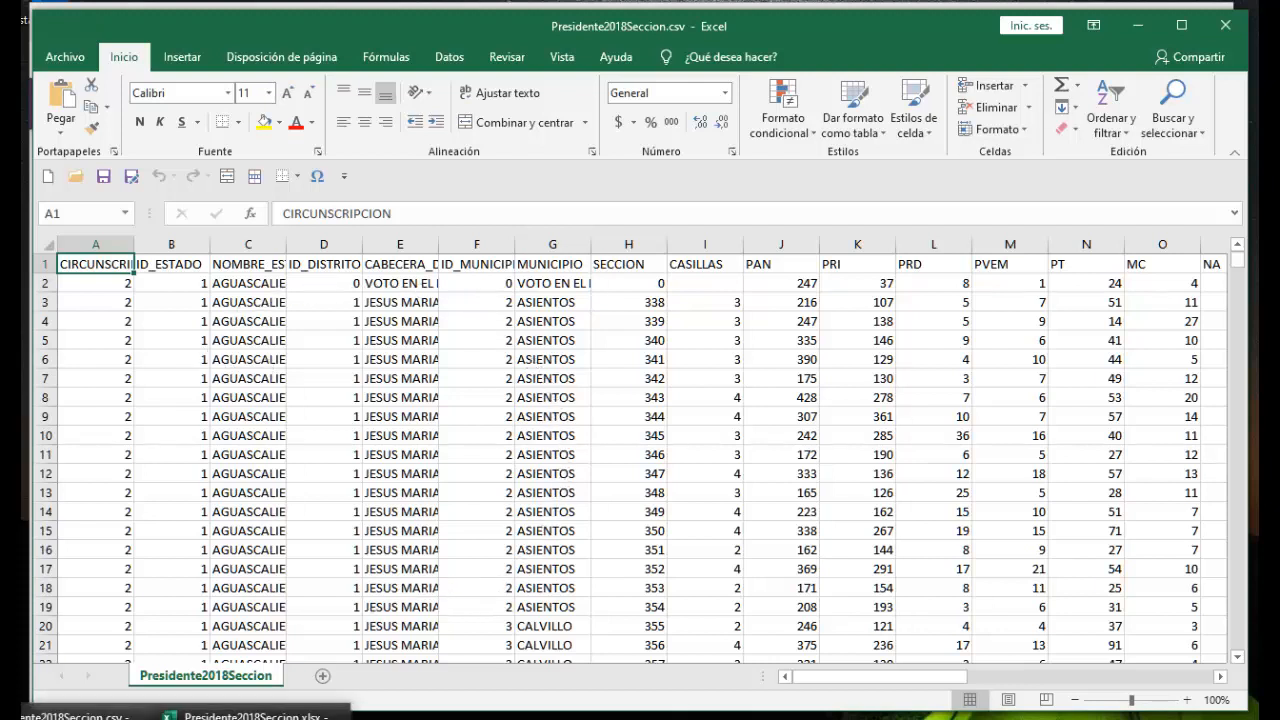
Switch to Presidente2018Seccion.xlsx and examine the CIRCUNSCRIPCION, ID_ESTADO, ID_DISTRITO, ID_MUNICIPIO and SECCION columns
click(250, 715)
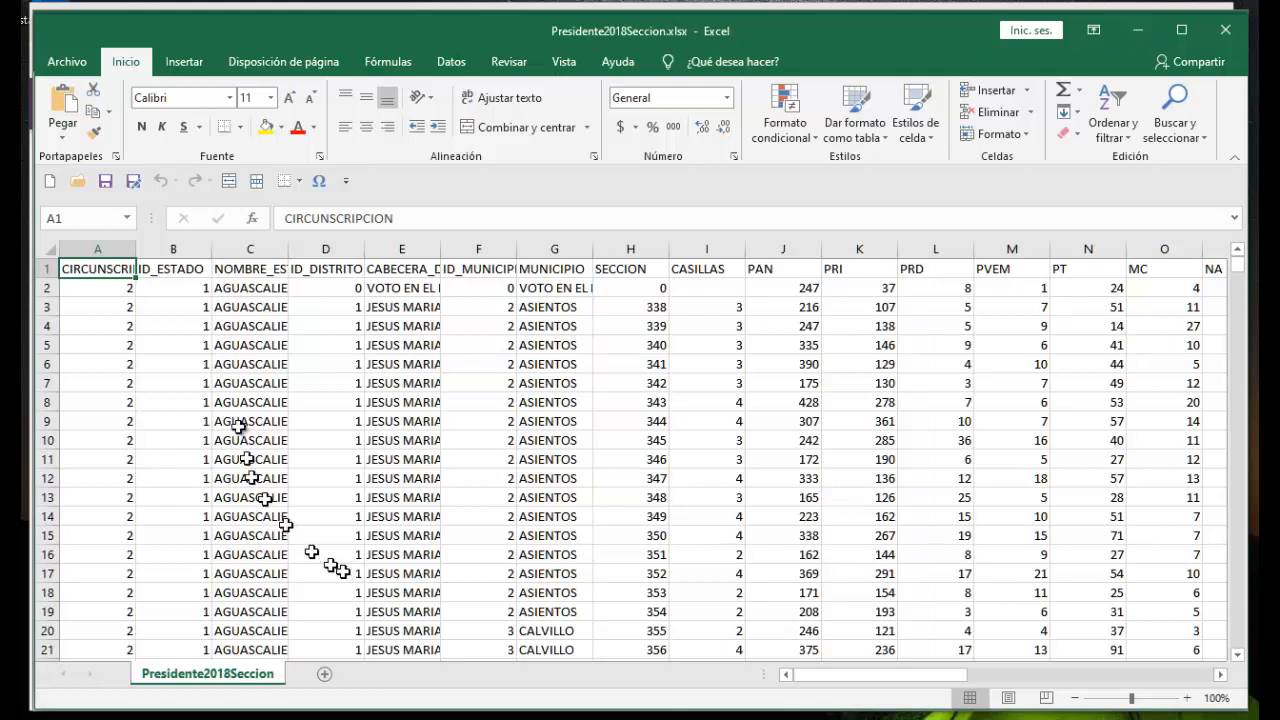
click(104, 248)
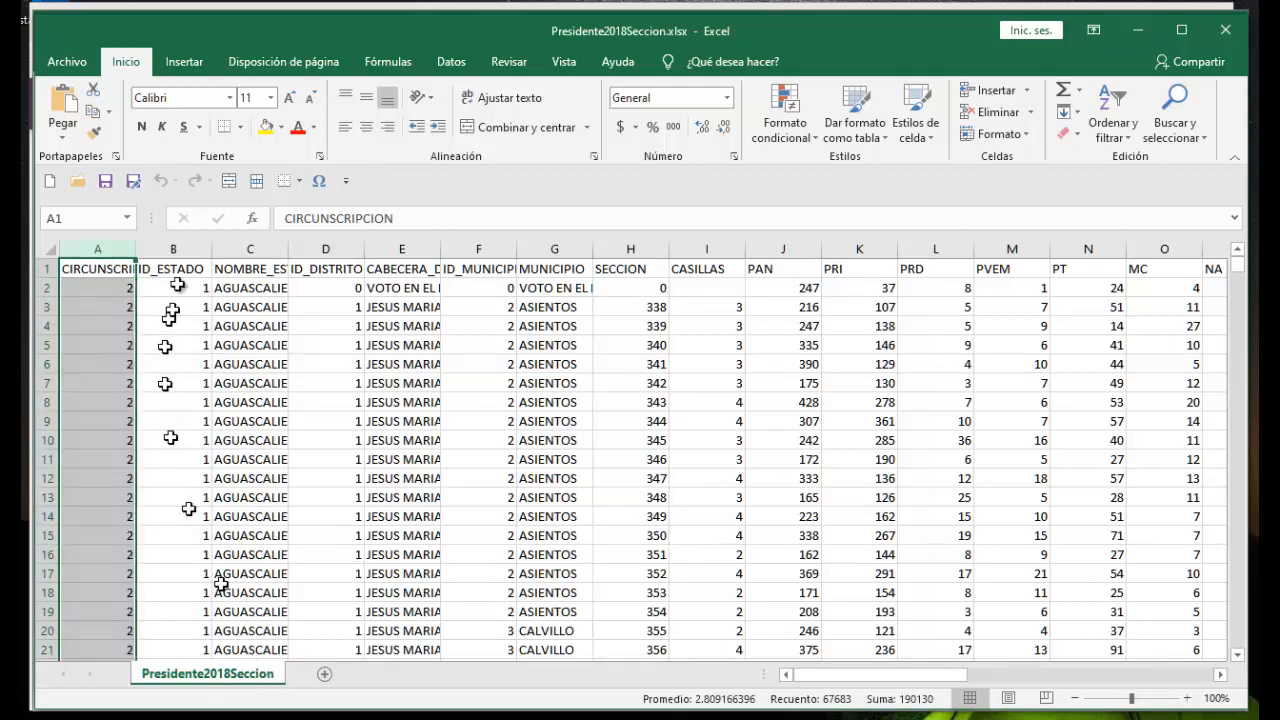
click(190, 250)
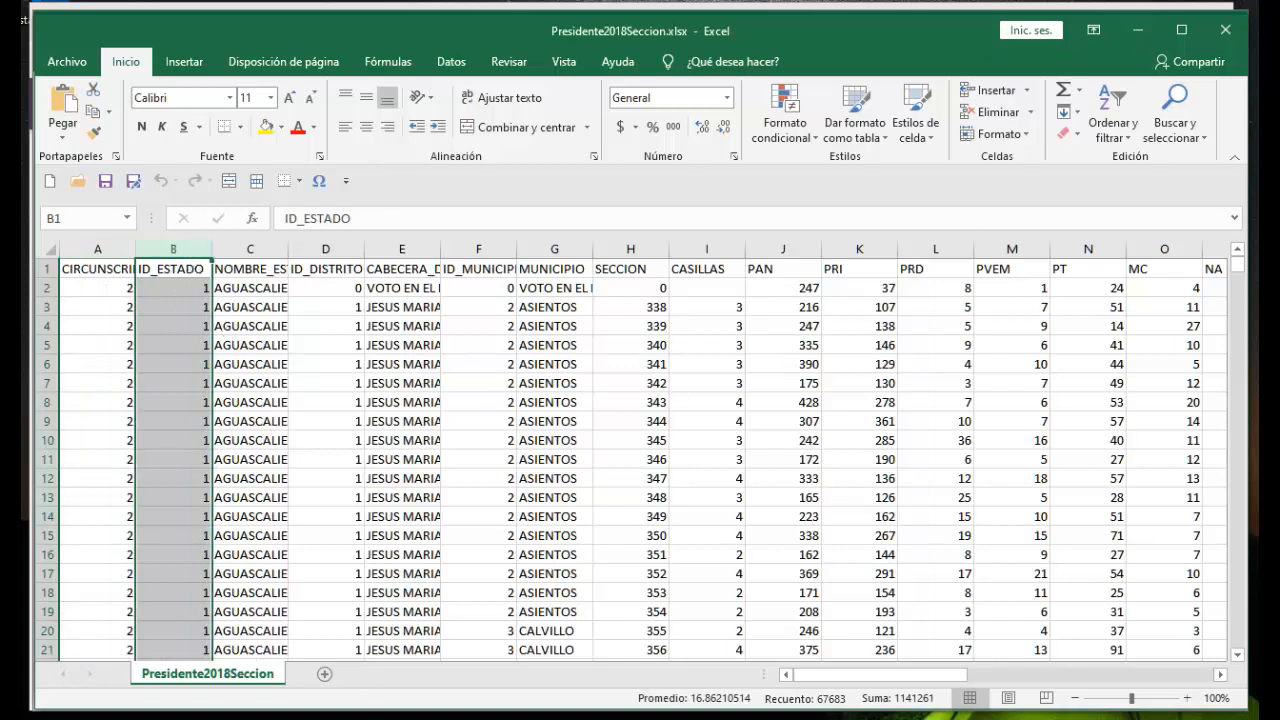
click(330, 248)
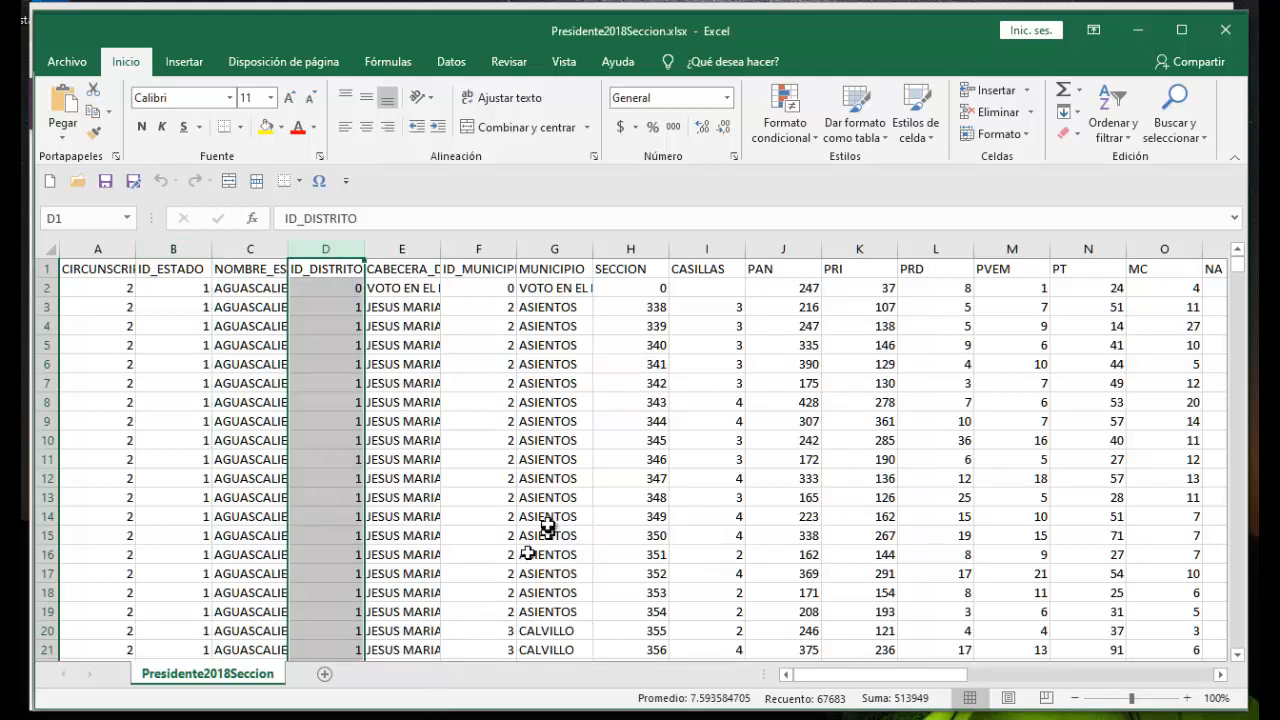
click(482, 248)
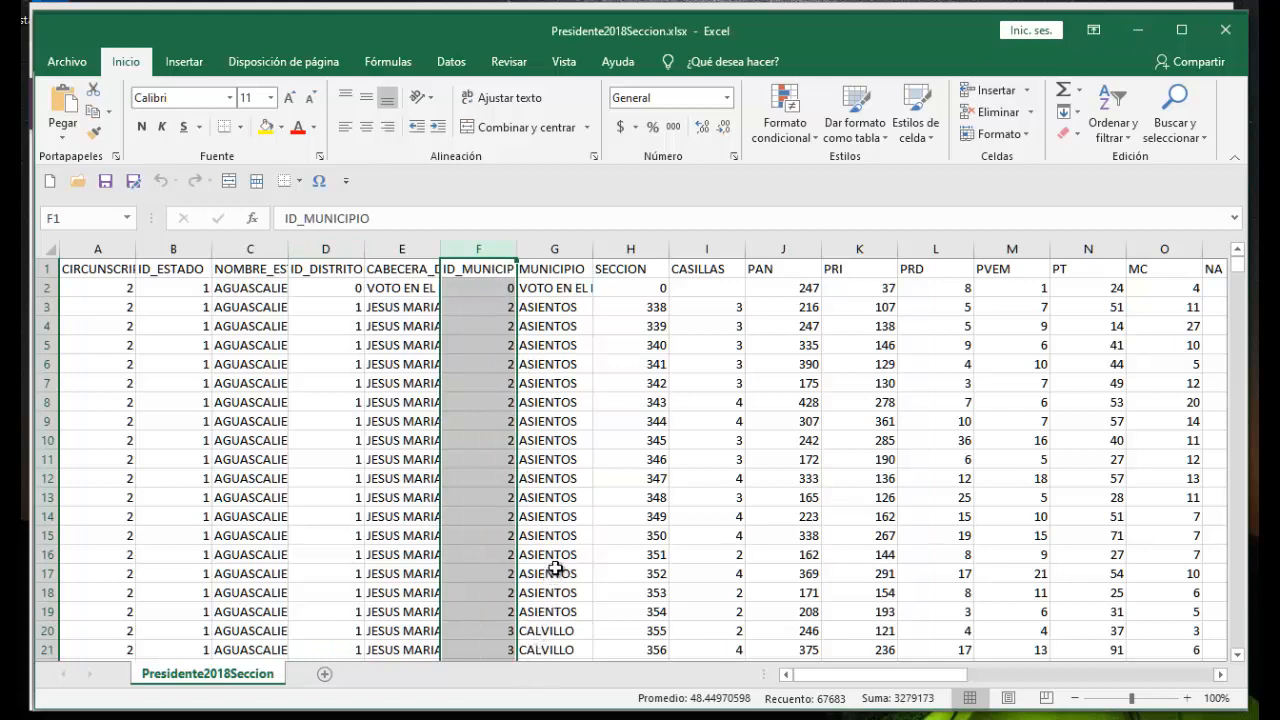
click(635, 248)
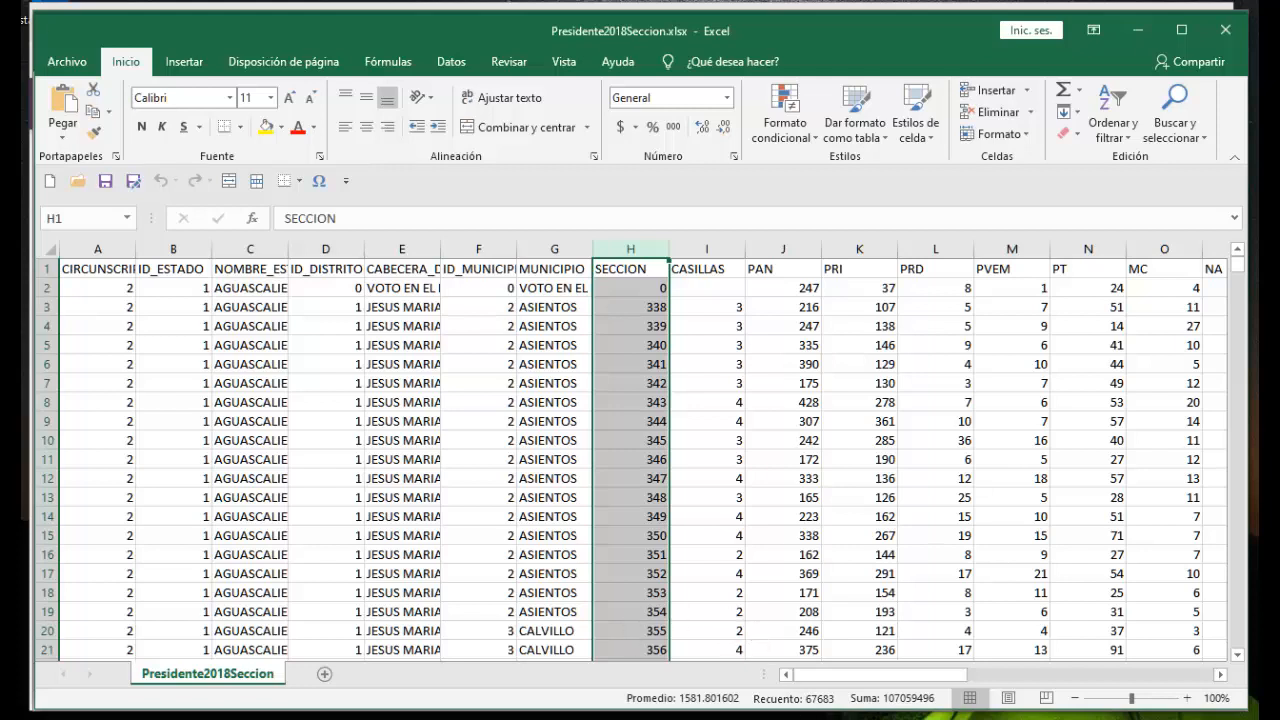
Switch to SPSS Statistics and import the Excel file Presidente2018Seccion.xlsx with the default reading options
key(alt+Tab)
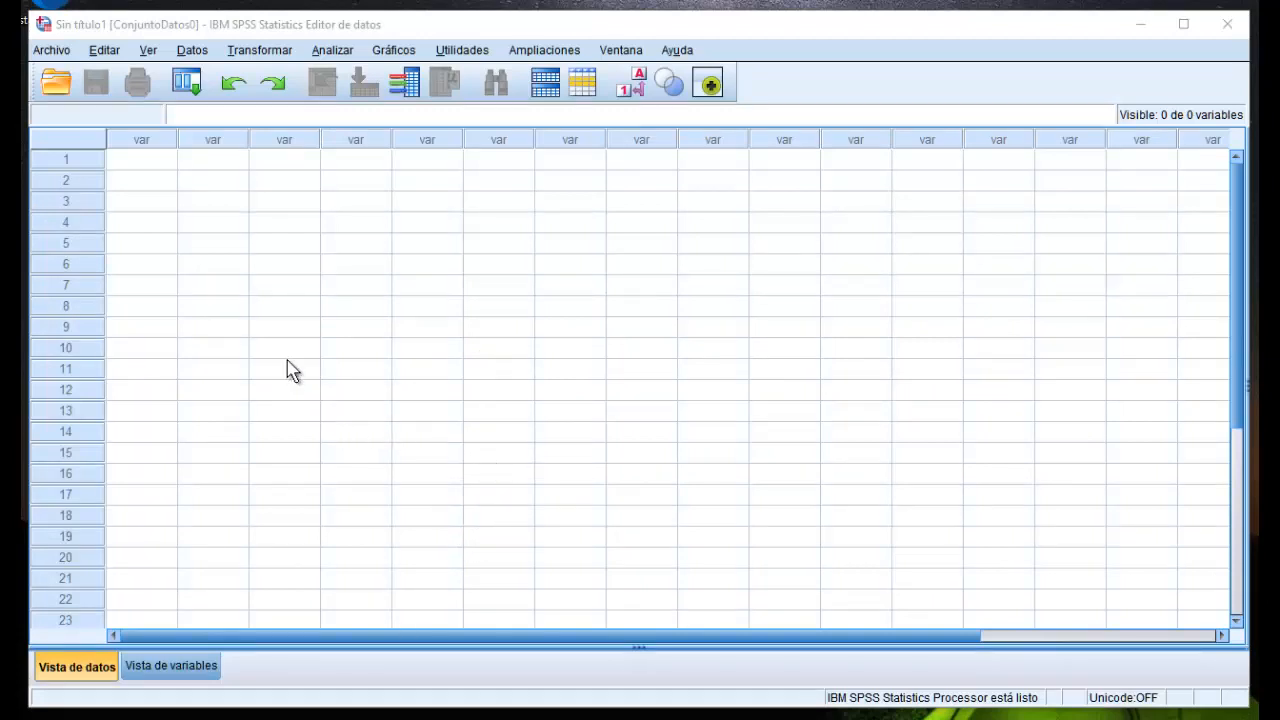
click(55, 50)
mouse_move(85, 97)
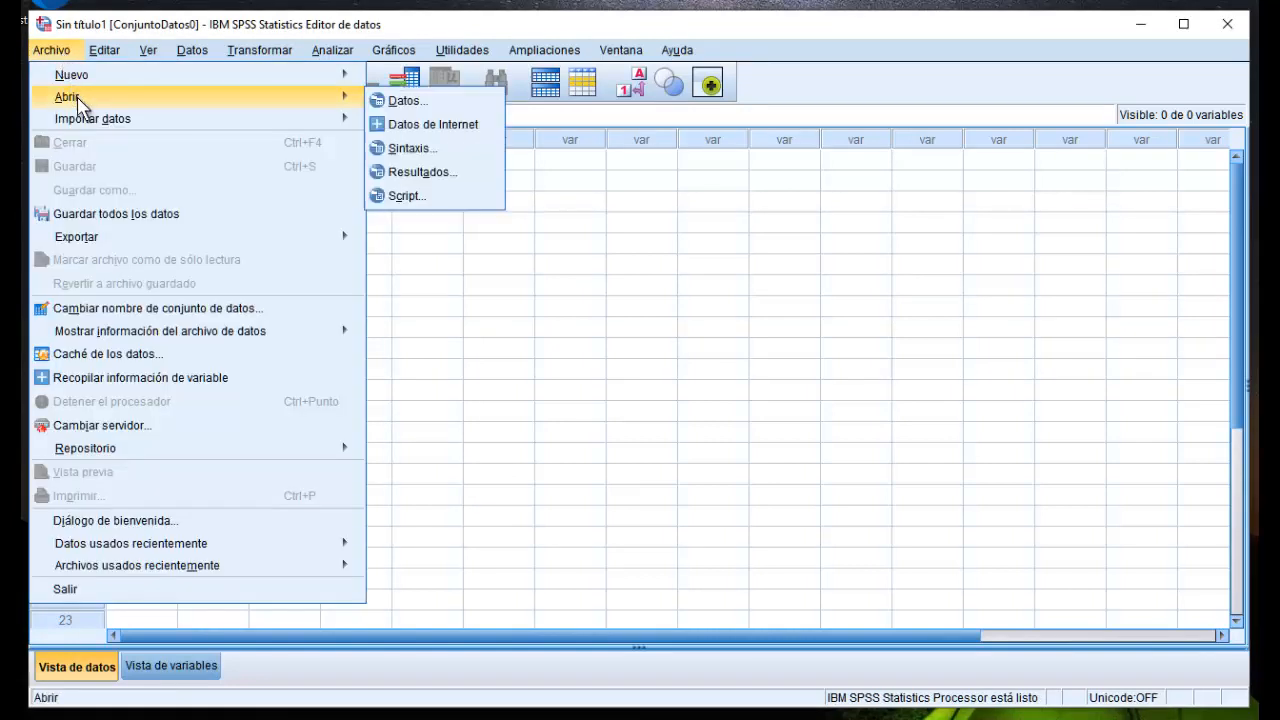
click(395, 102)
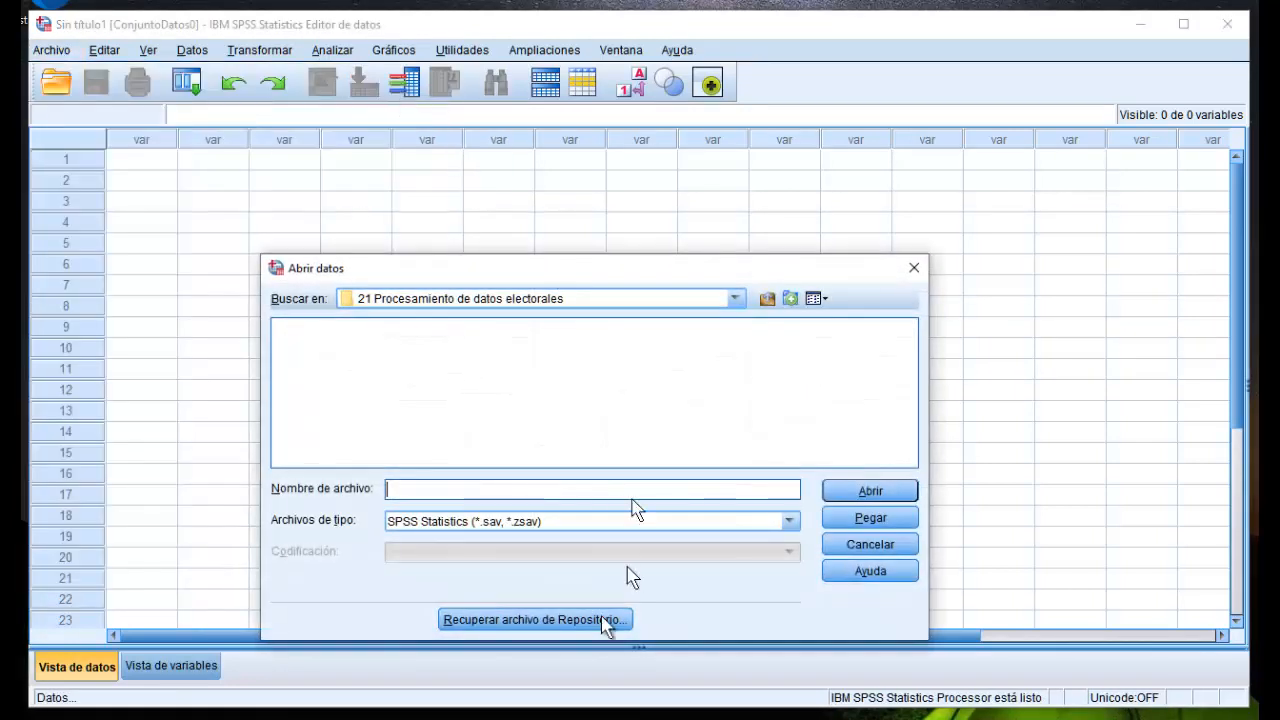
click(533, 524)
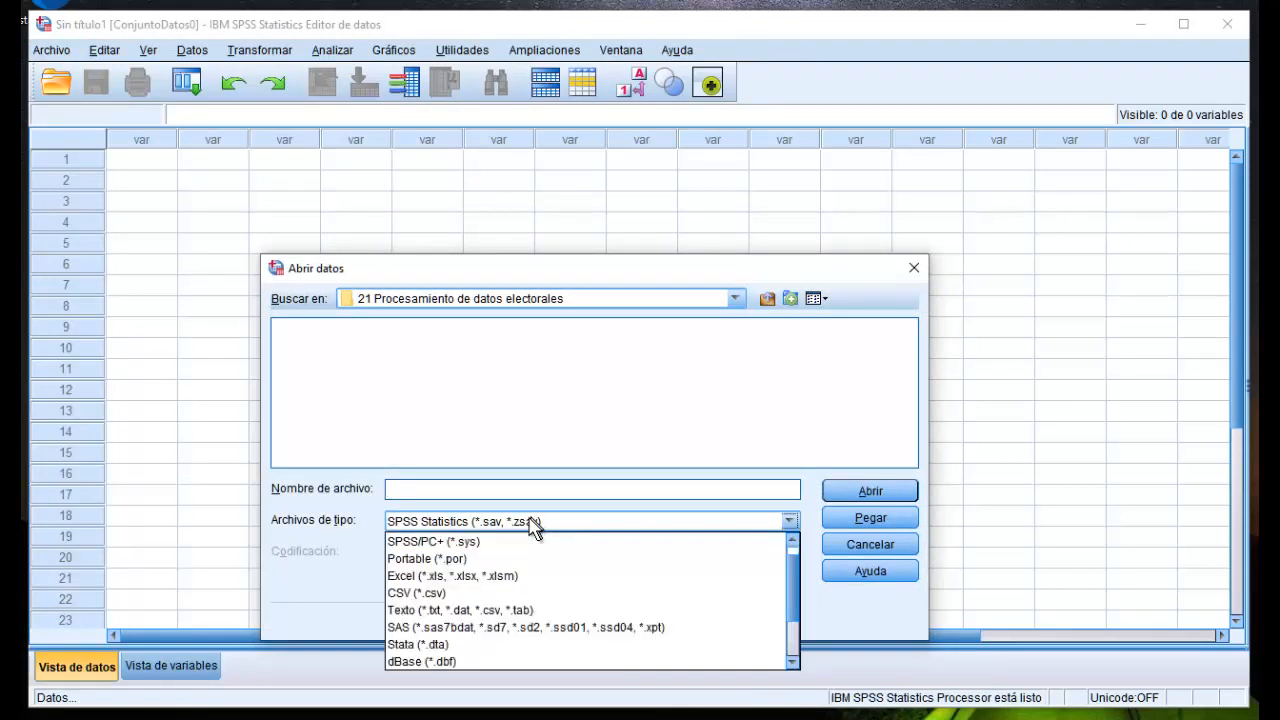
click(492, 577)
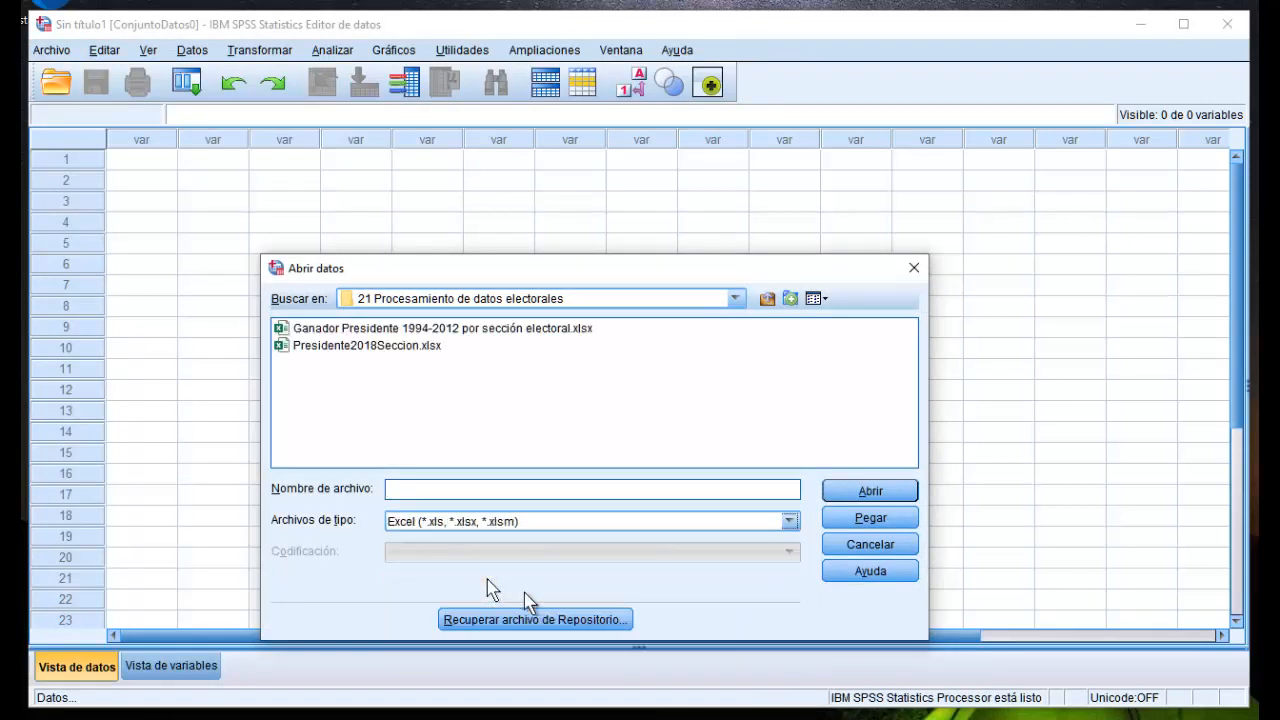
click(423, 346)
click(866, 491)
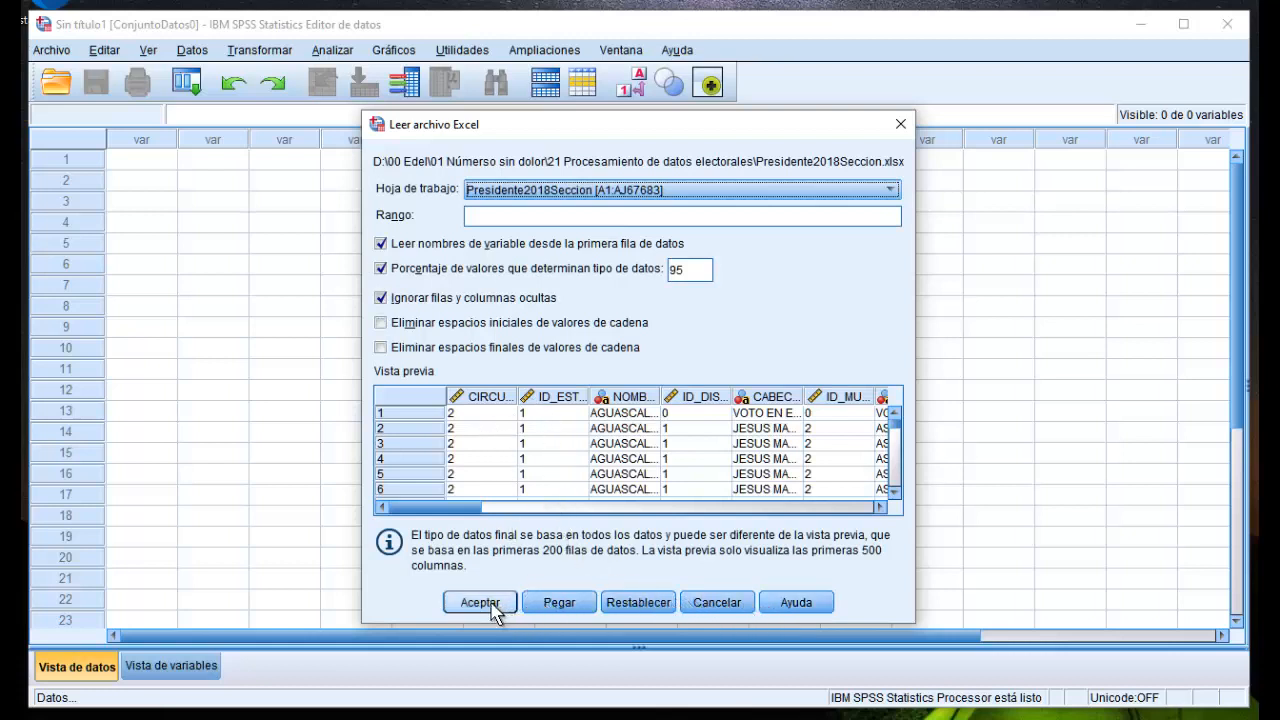
click(492, 606)
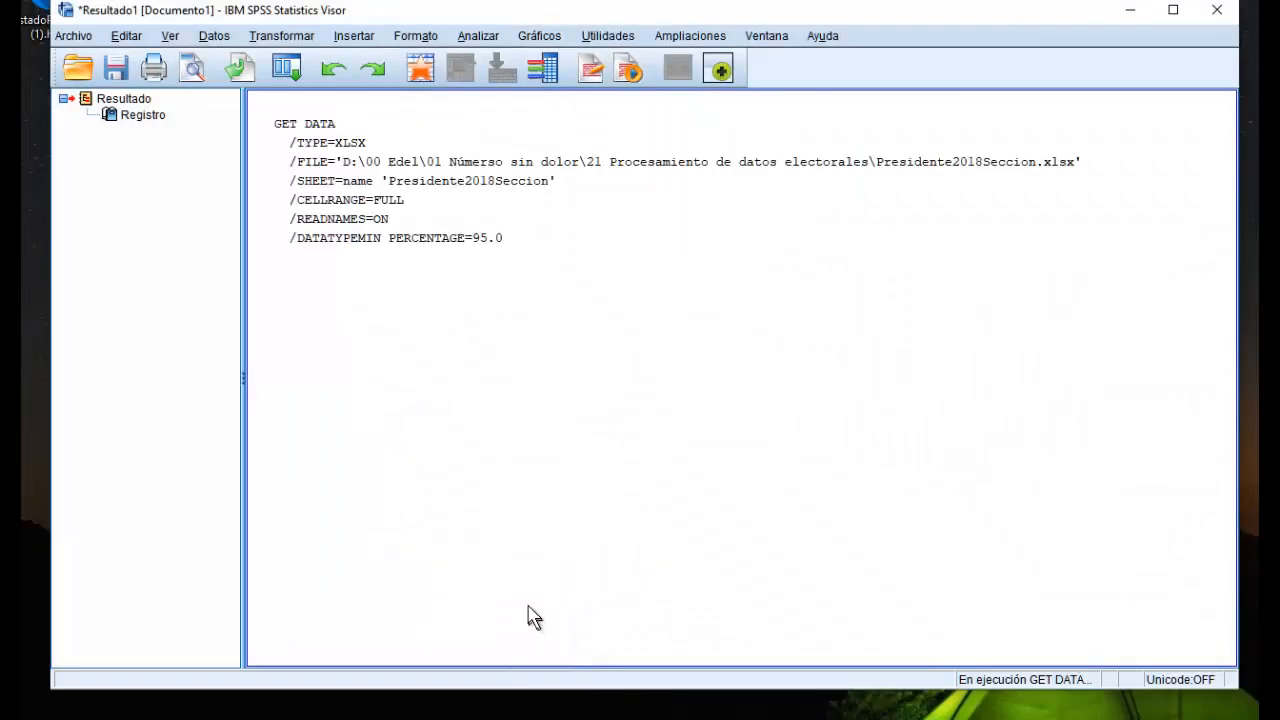
Minimise the output viewer and bring up the data editor containing the imported election dataset
click(1133, 12)
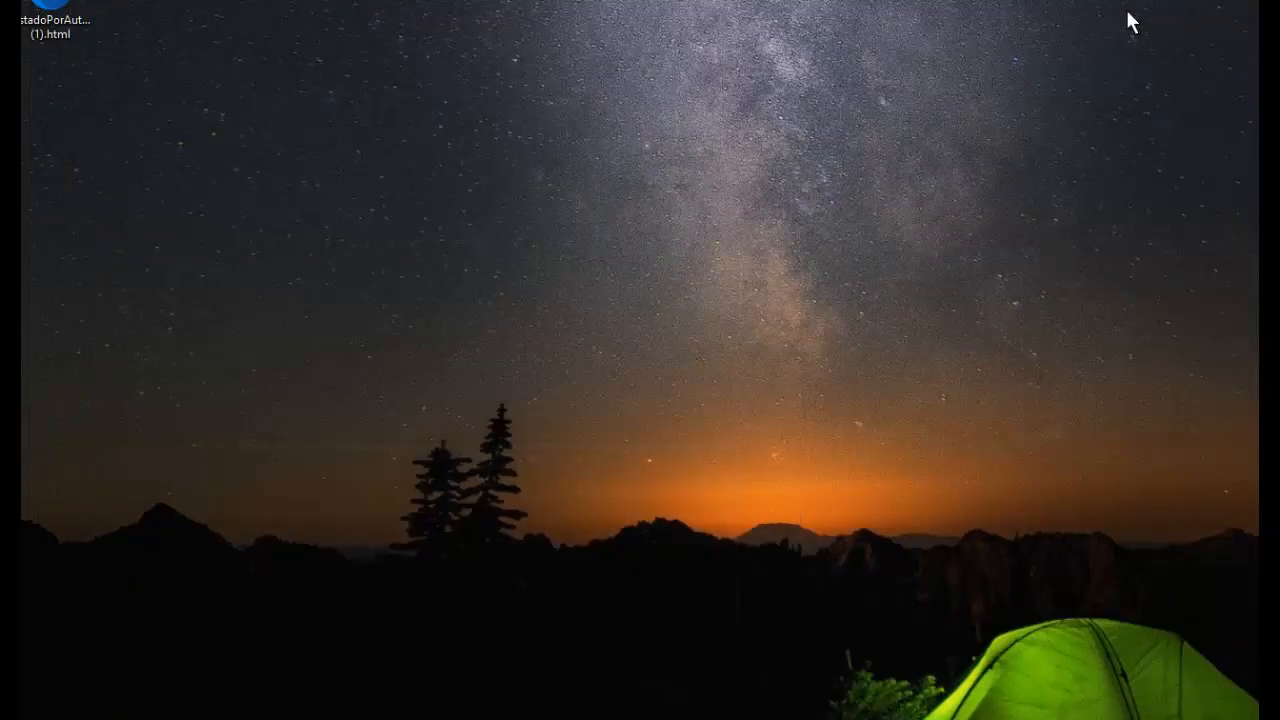
key(alt+Tab)
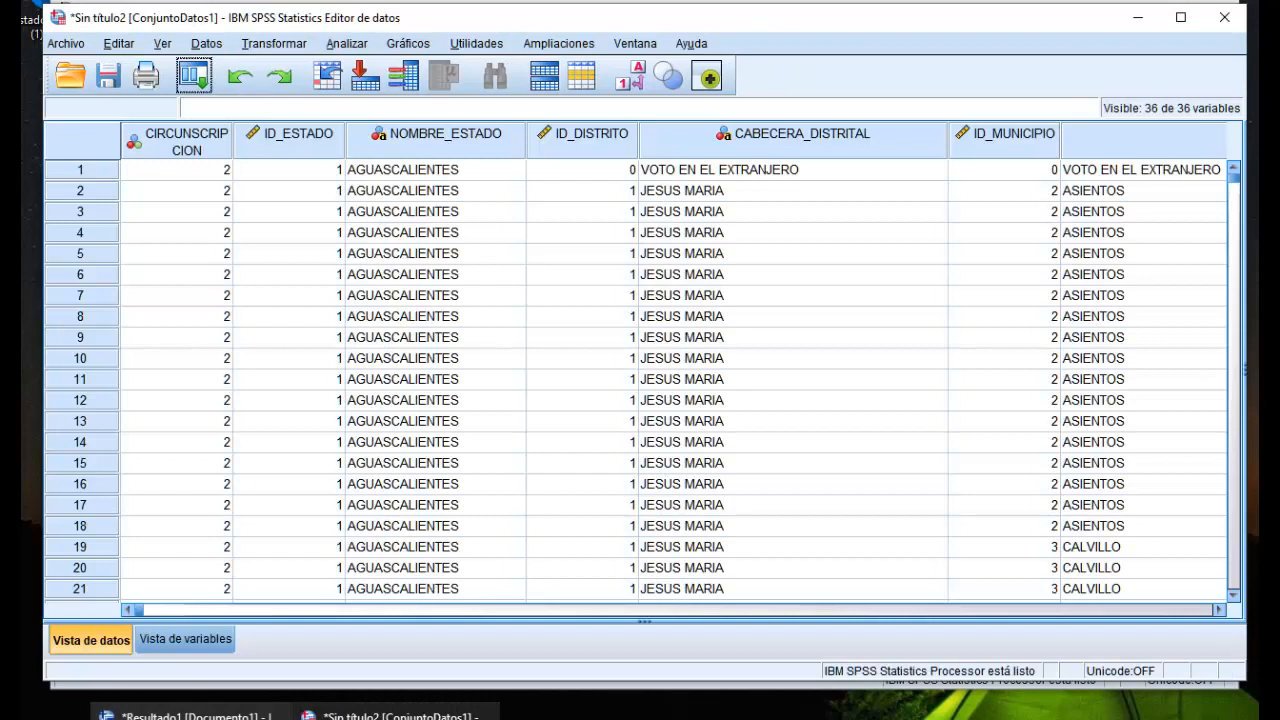
click(601, 381)
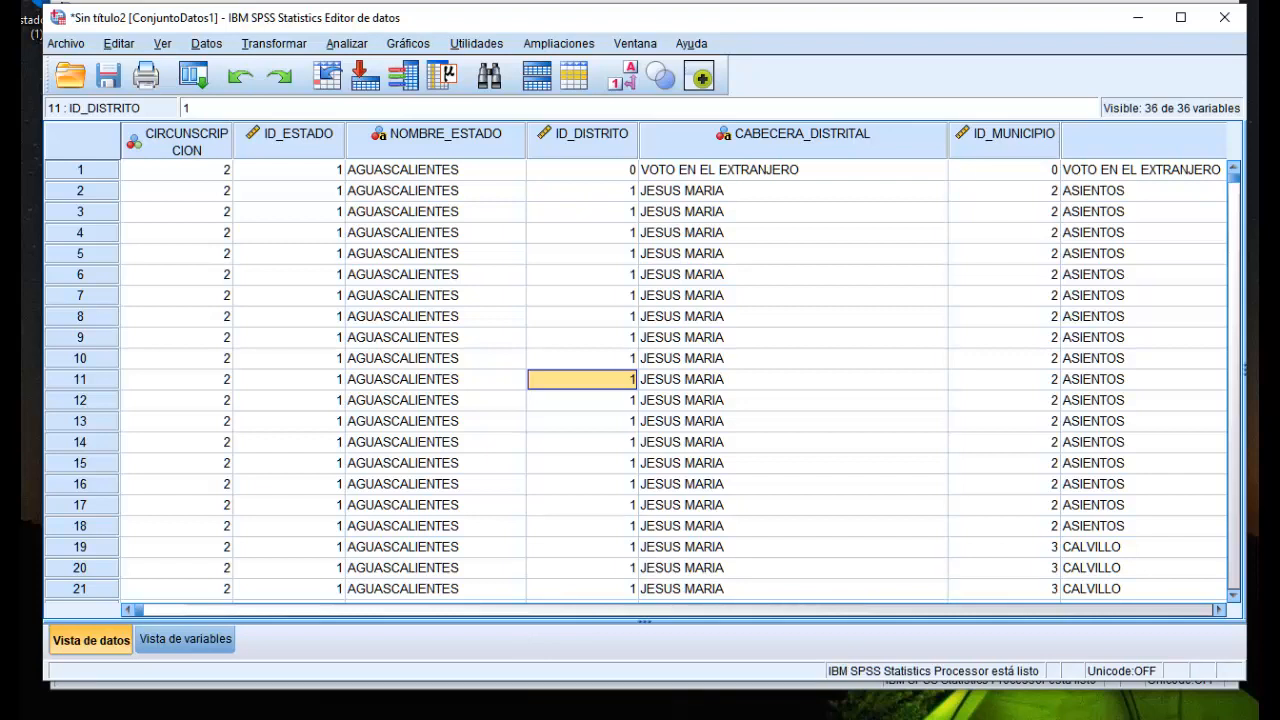
Examine the structure of the section key in the Word document Clave.docx, and return to the SPSS data editor
key(alt+Tab)
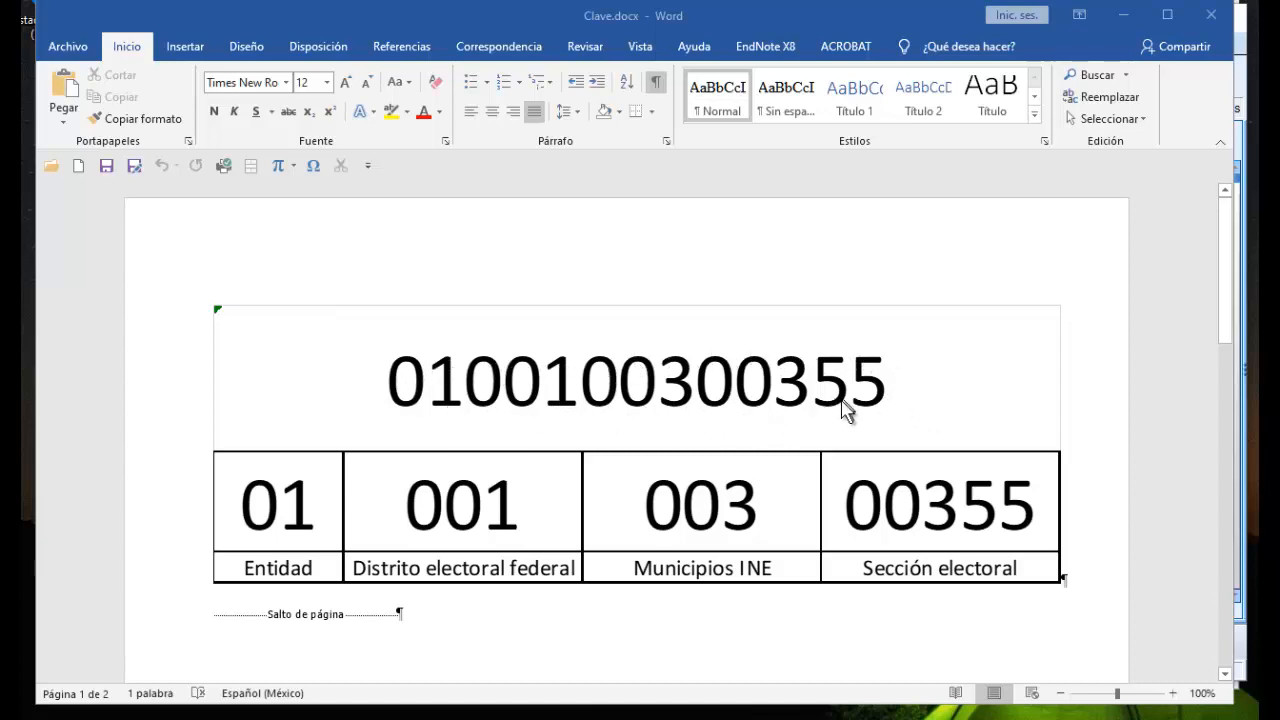
key(alt+Tab)
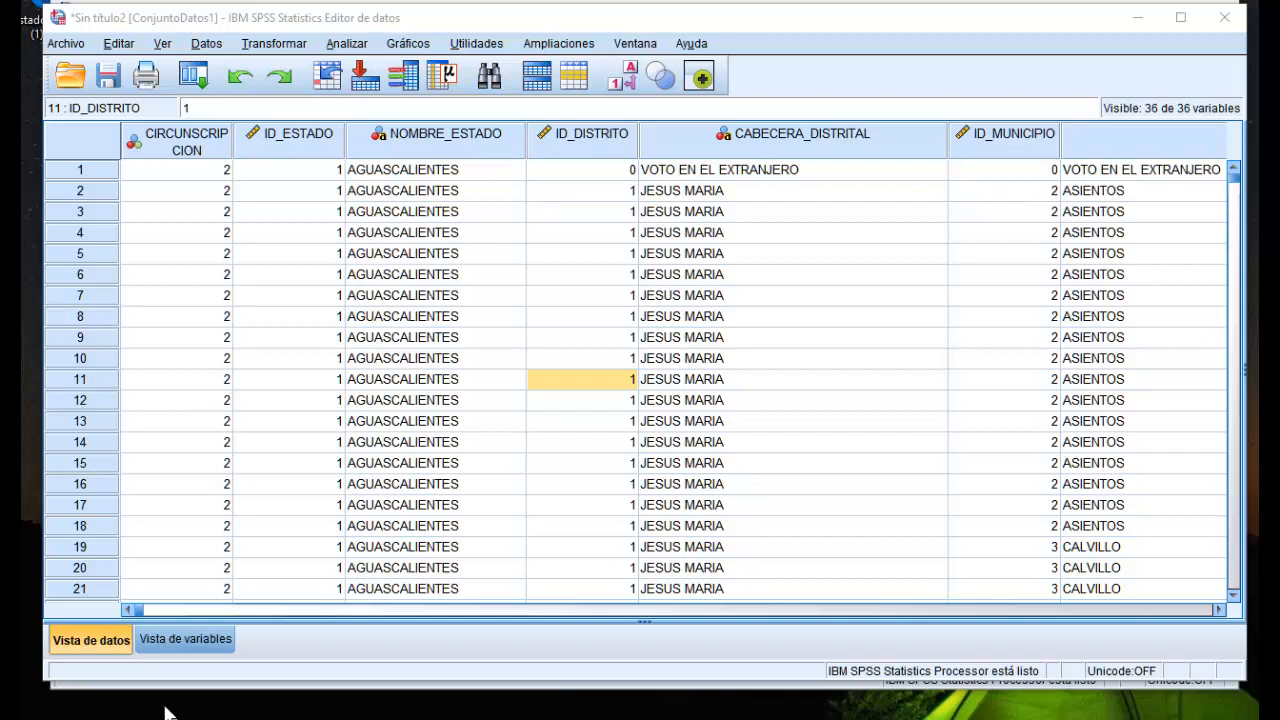
Show the variable definitions and change the CIRCUNSCRIPCION variable's type to Cadena with 1 character
click(186, 645)
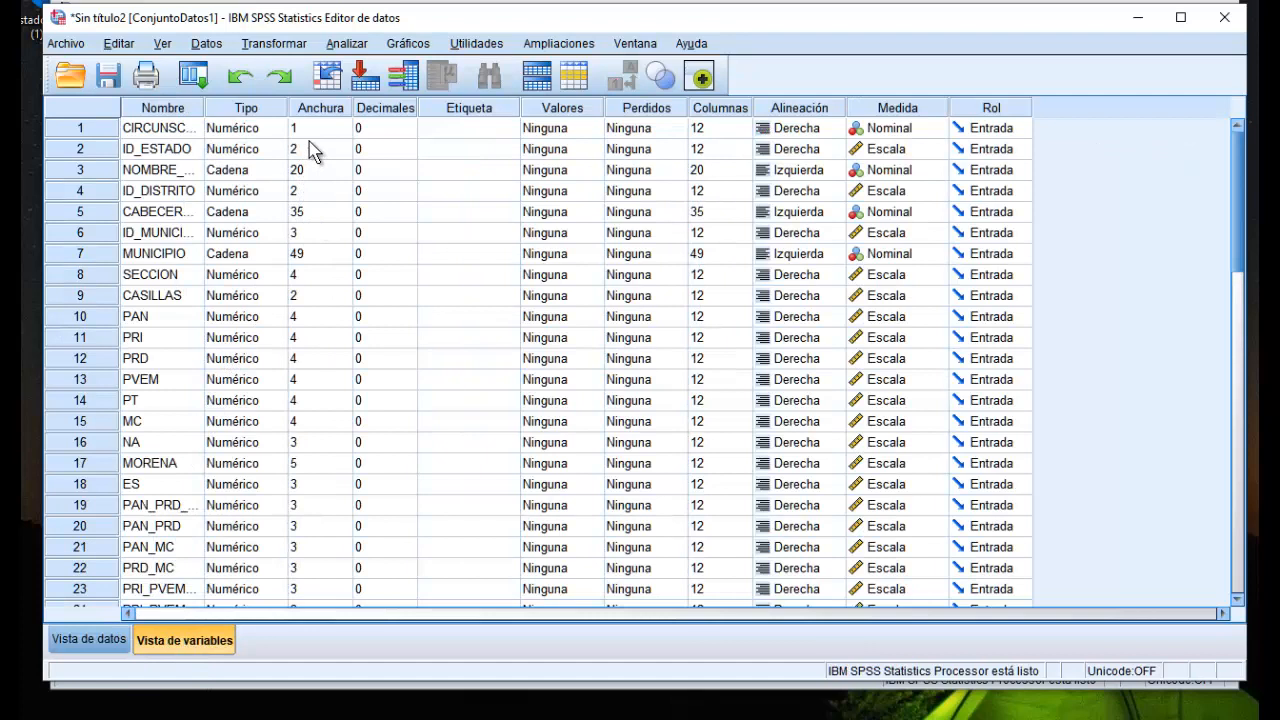
click(265, 130)
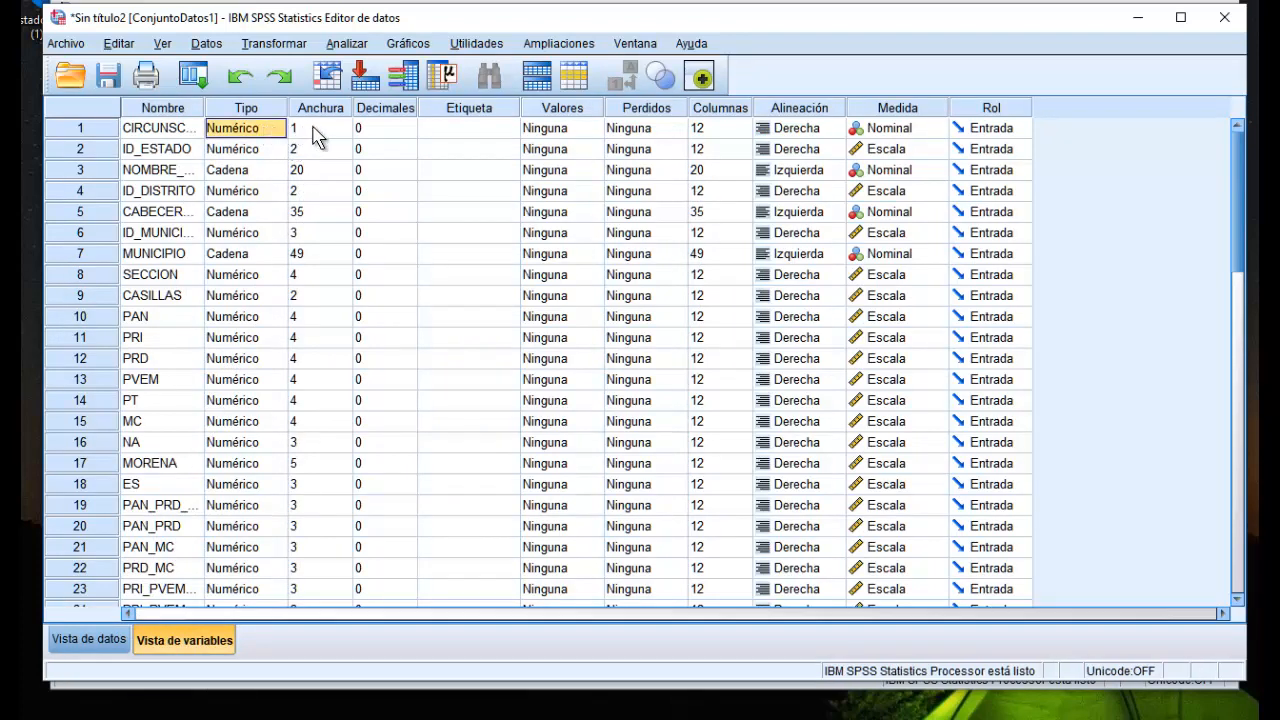
click(284, 128)
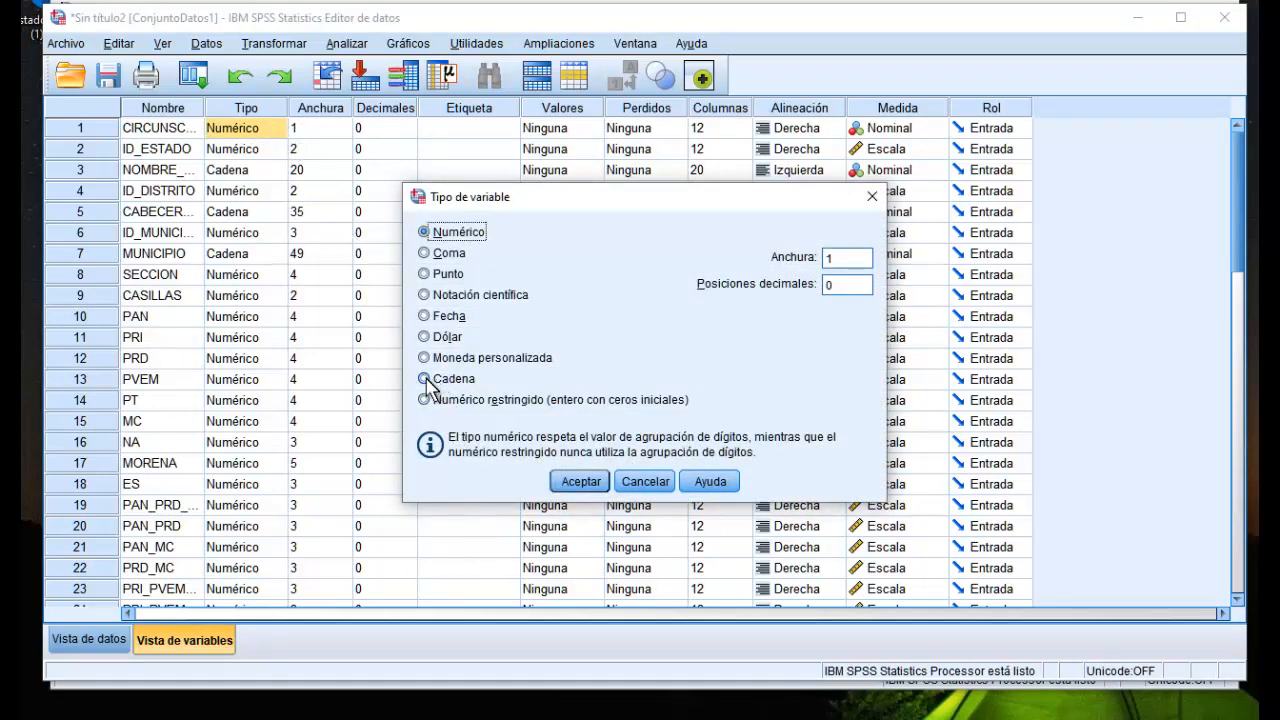
click(425, 380)
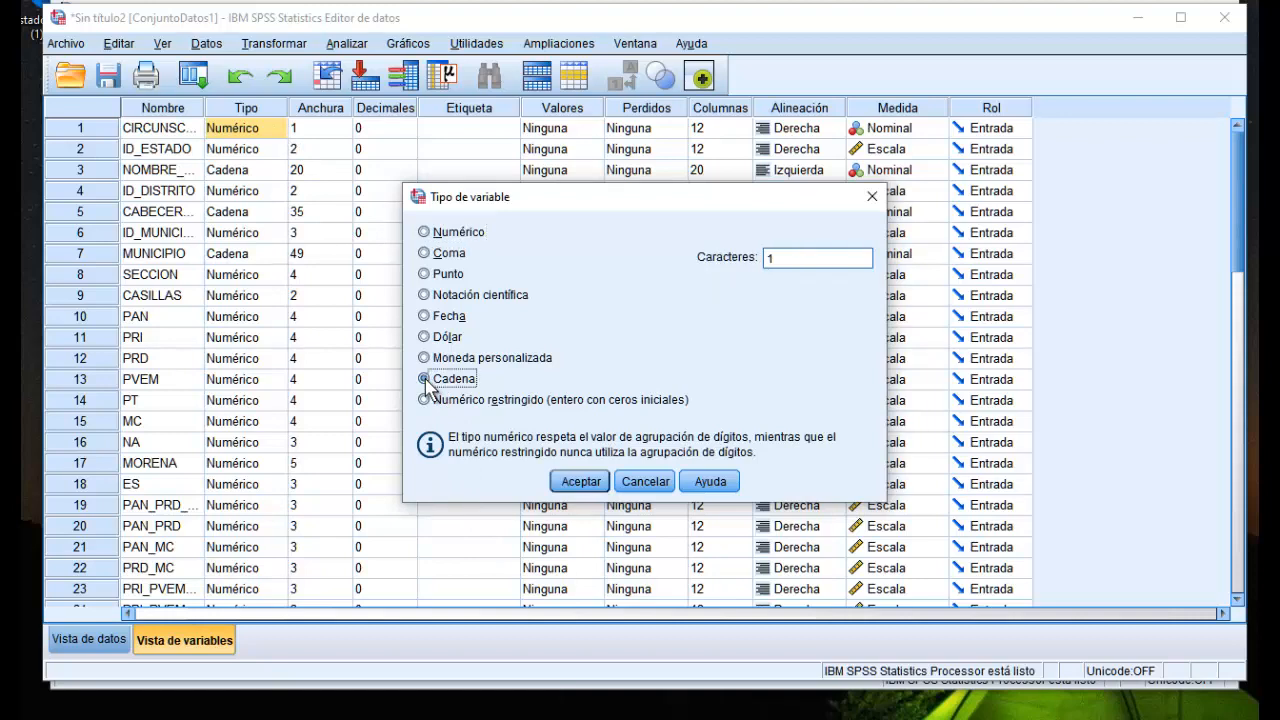
click(580, 483)
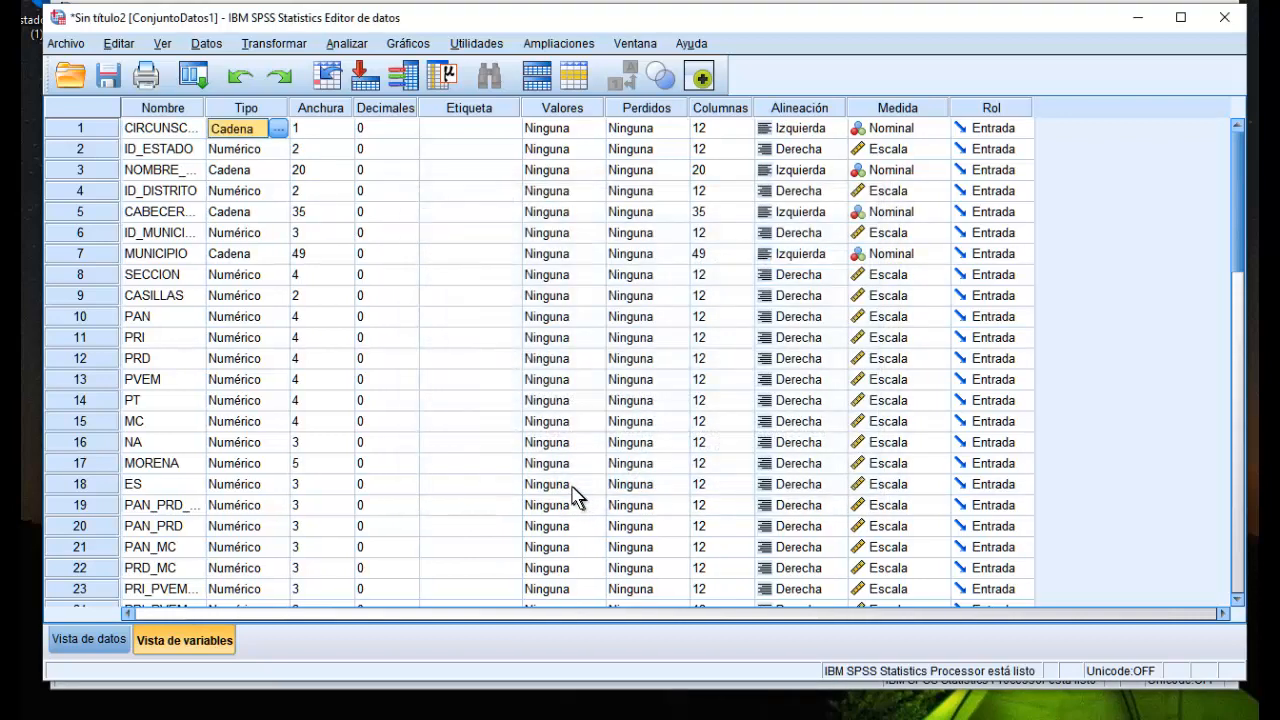
Change the ID_ESTADO variable's type to Numérico restringido with a width of 2
click(243, 150)
click(279, 149)
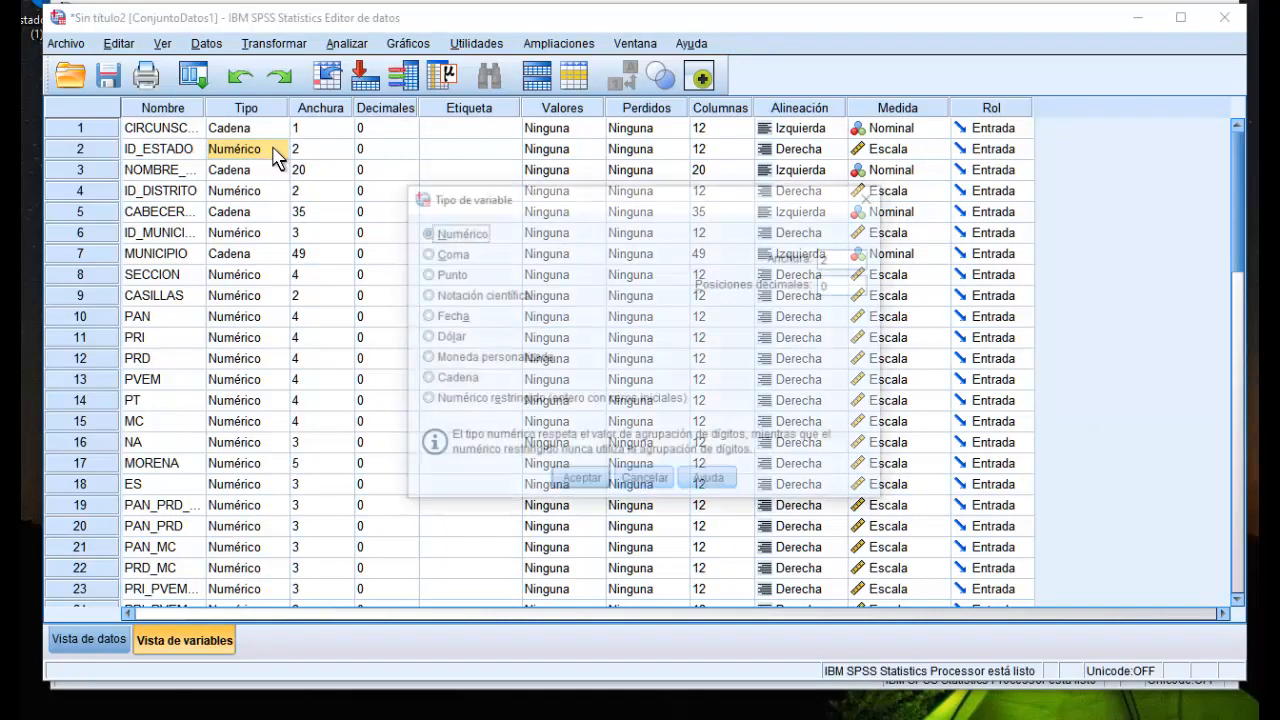
click(424, 400)
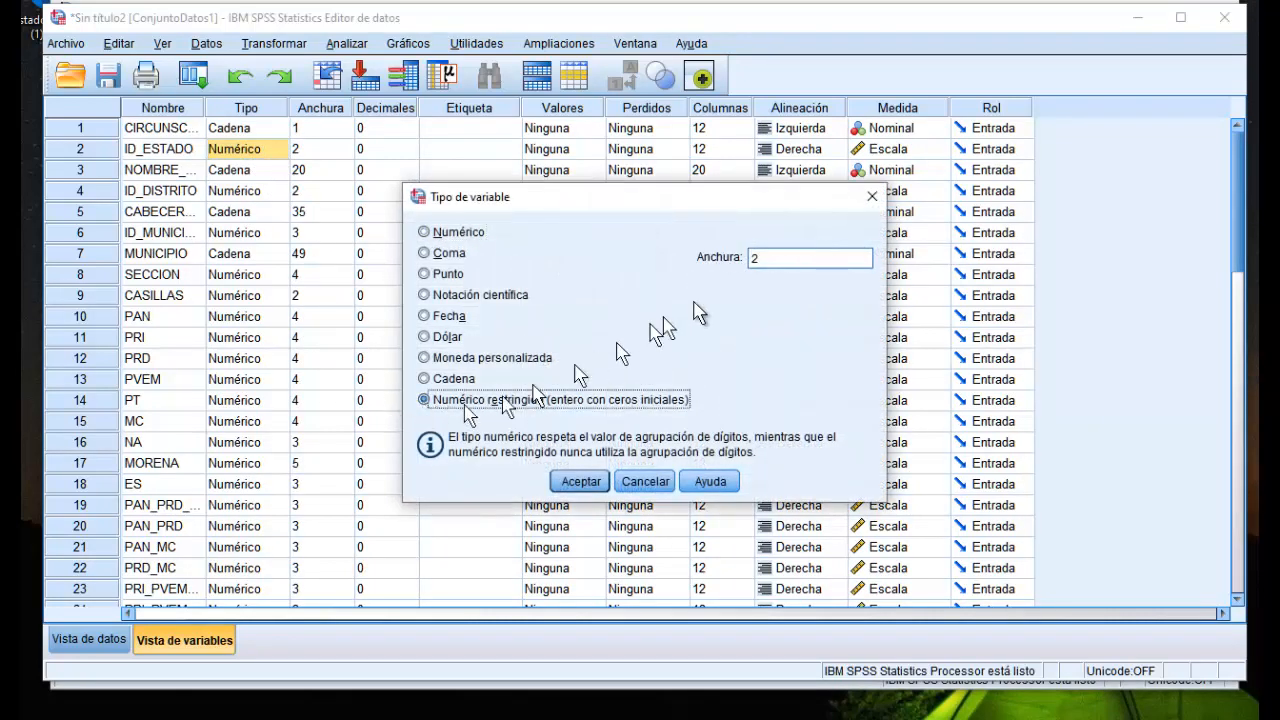
click(581, 481)
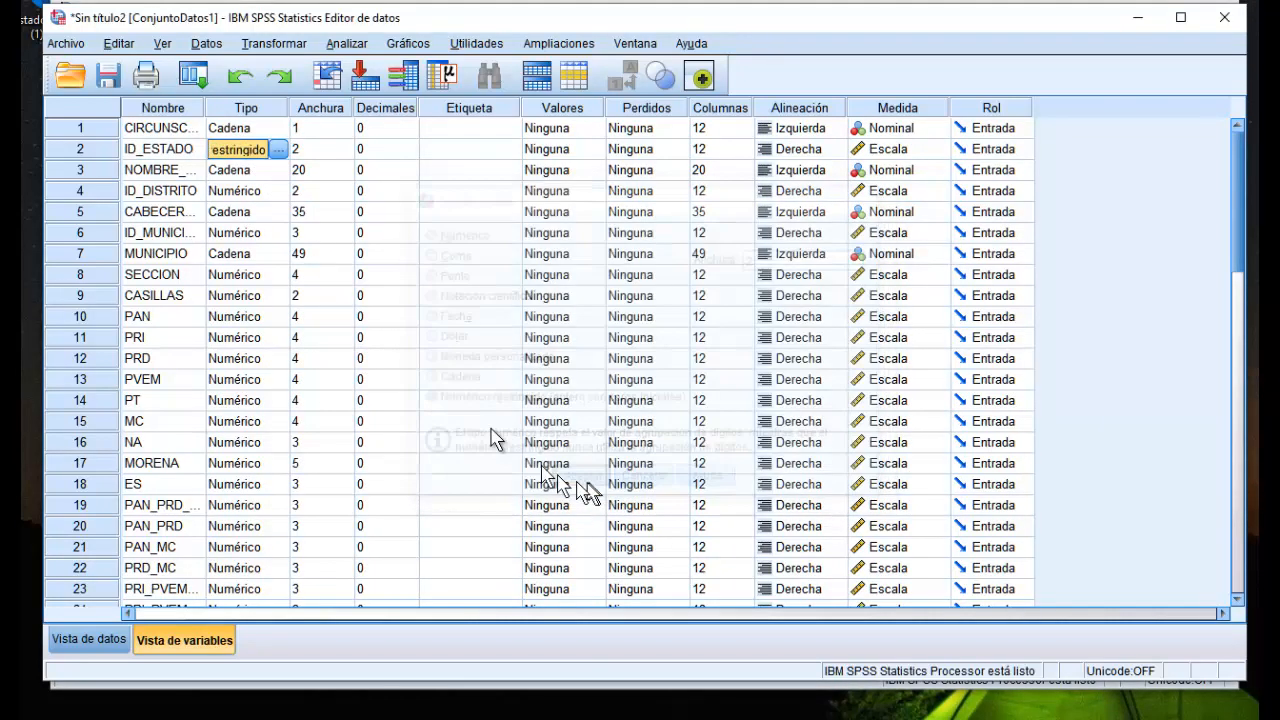
Convert the ID_ESTADO variable from Numérico restringido to Cadena with 2 characters
click(279, 150)
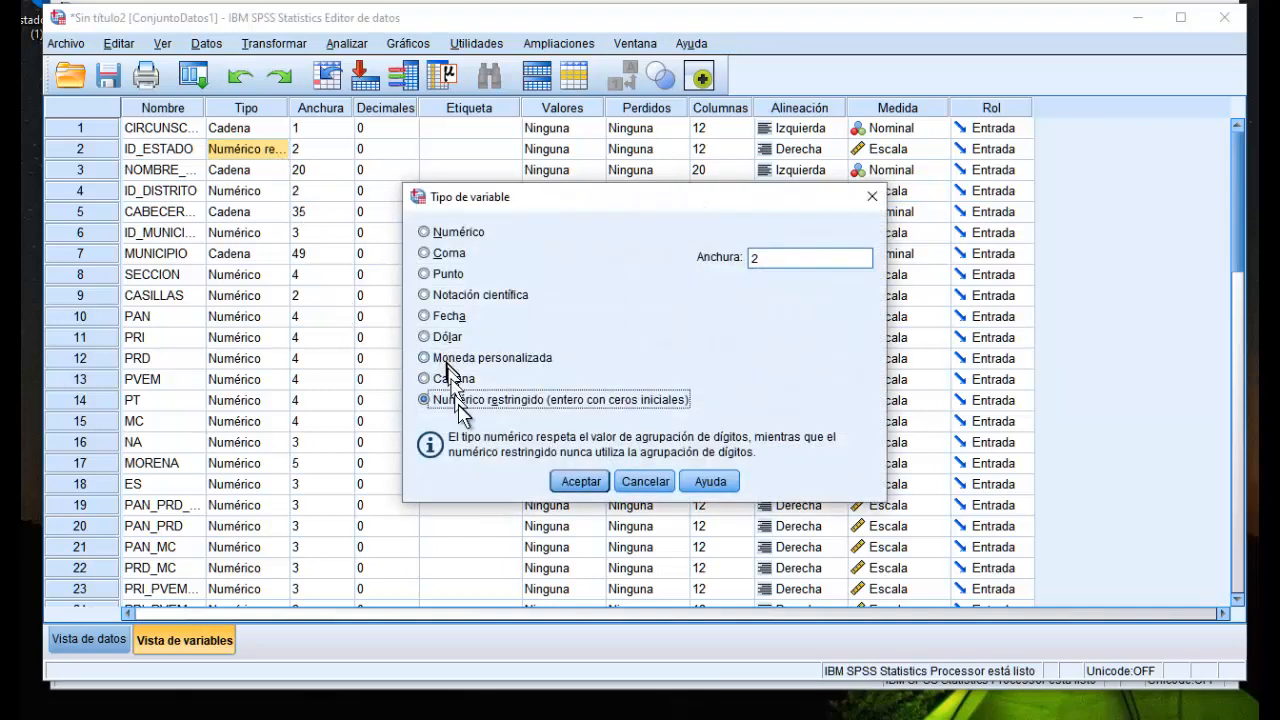
click(424, 379)
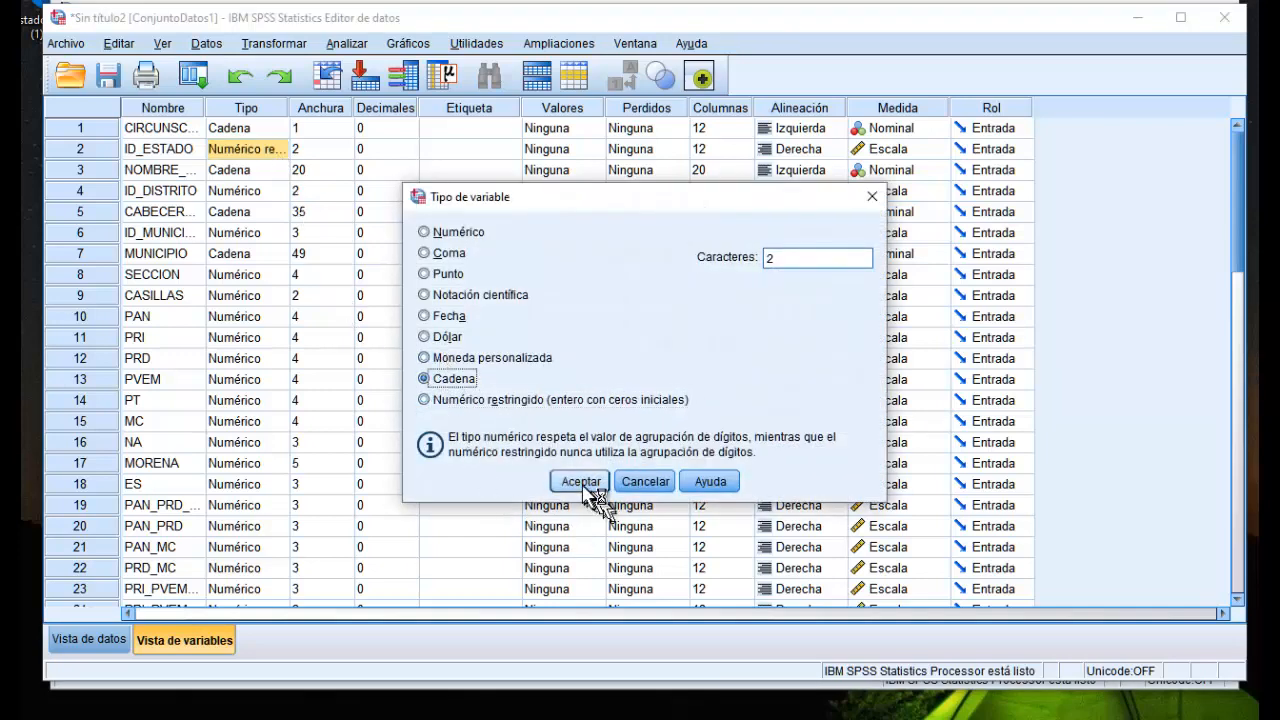
click(581, 482)
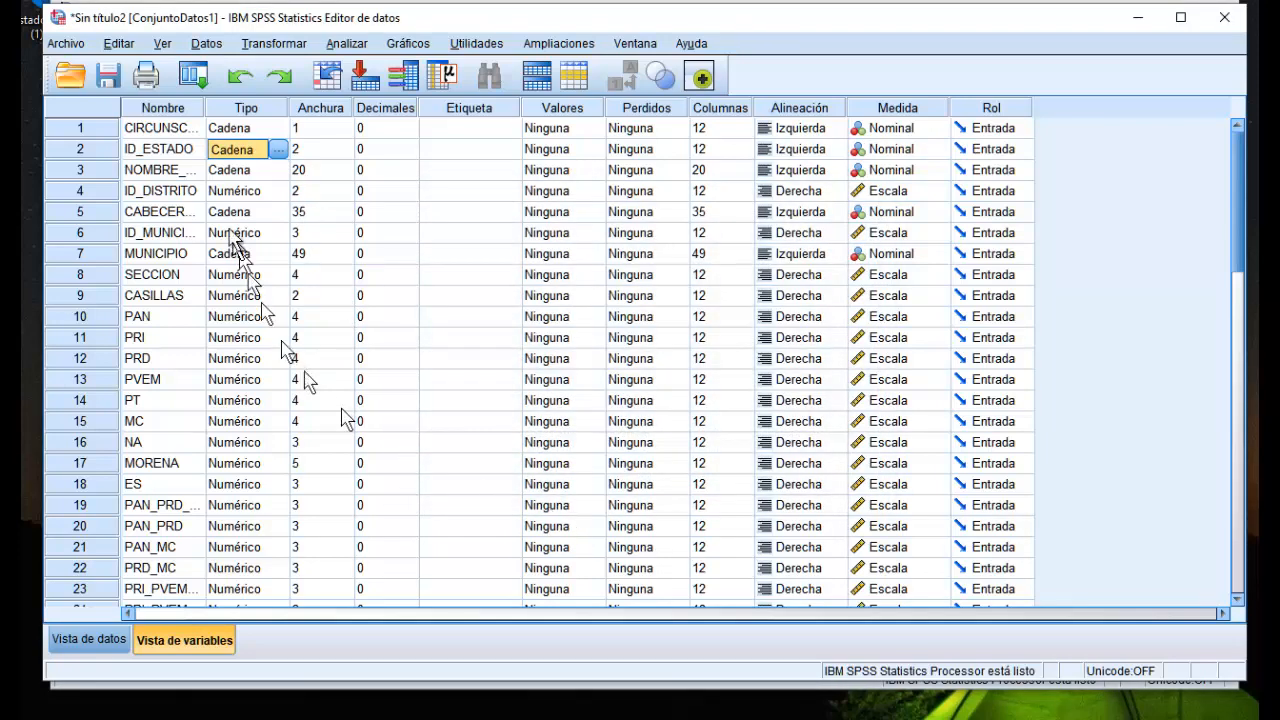
Change the ID_DISTRITO variable's type to Numérico restringido with a width of 3
click(237, 194)
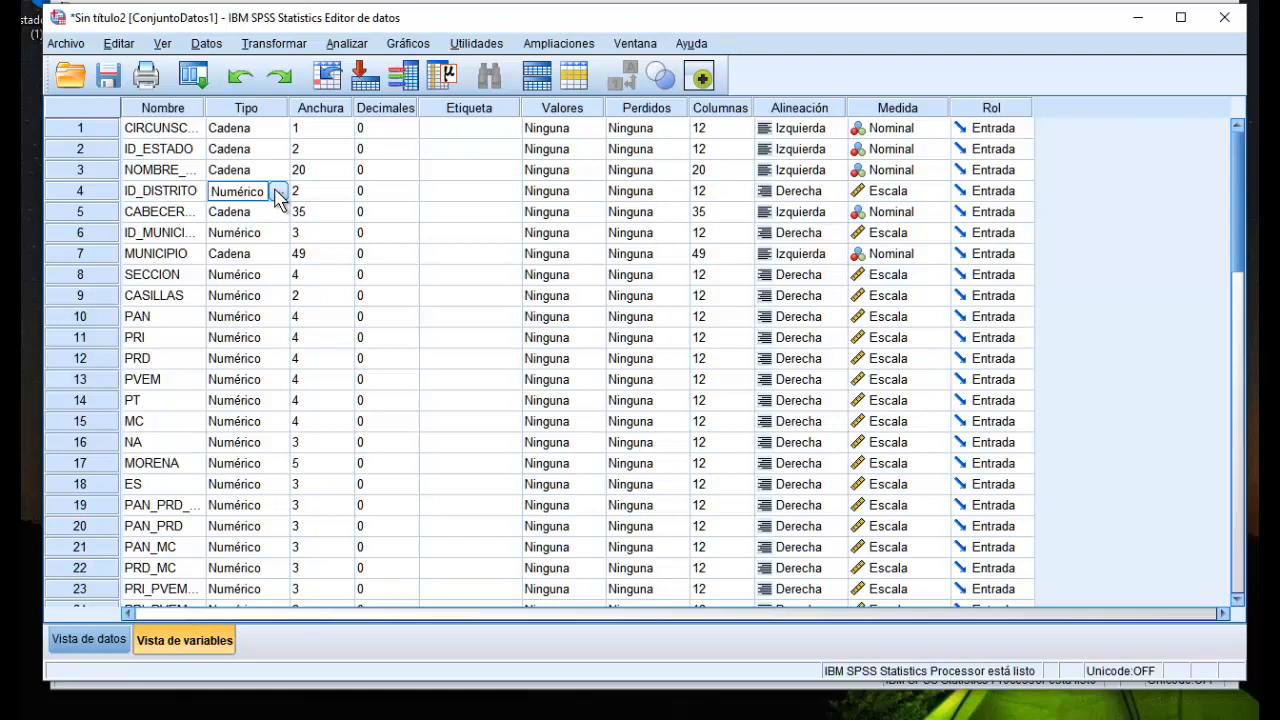
click(279, 193)
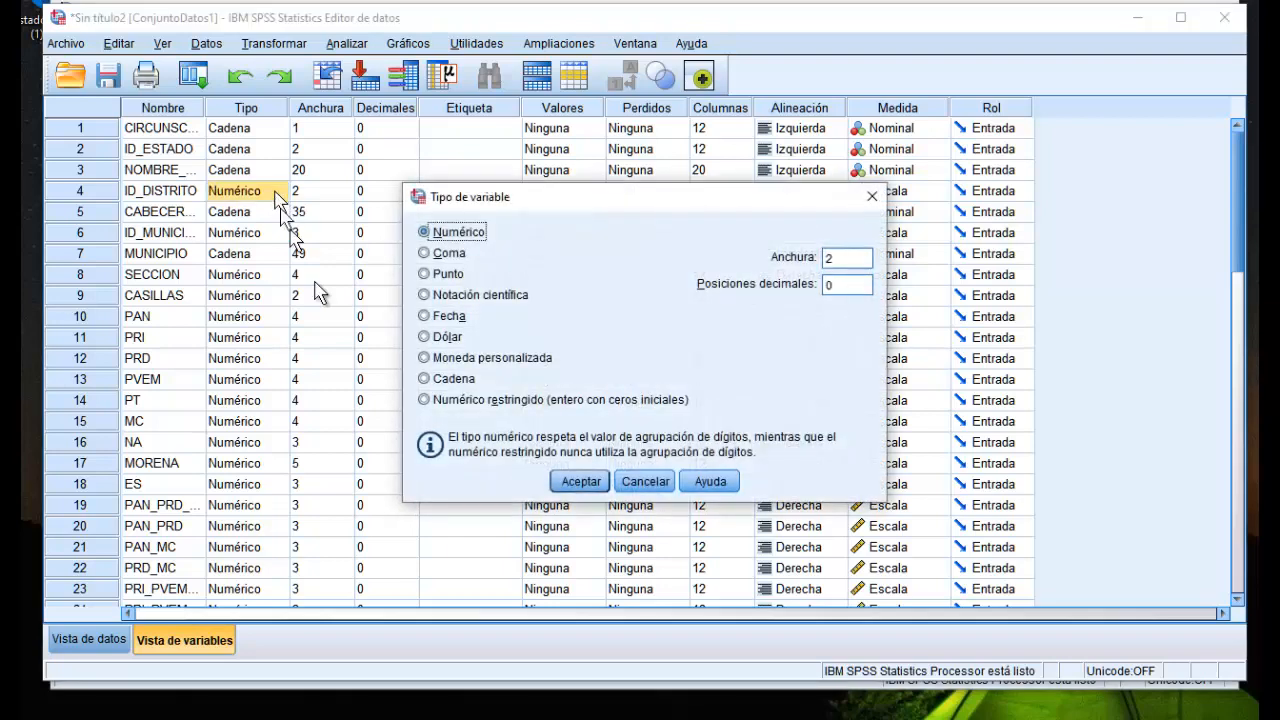
click(424, 401)
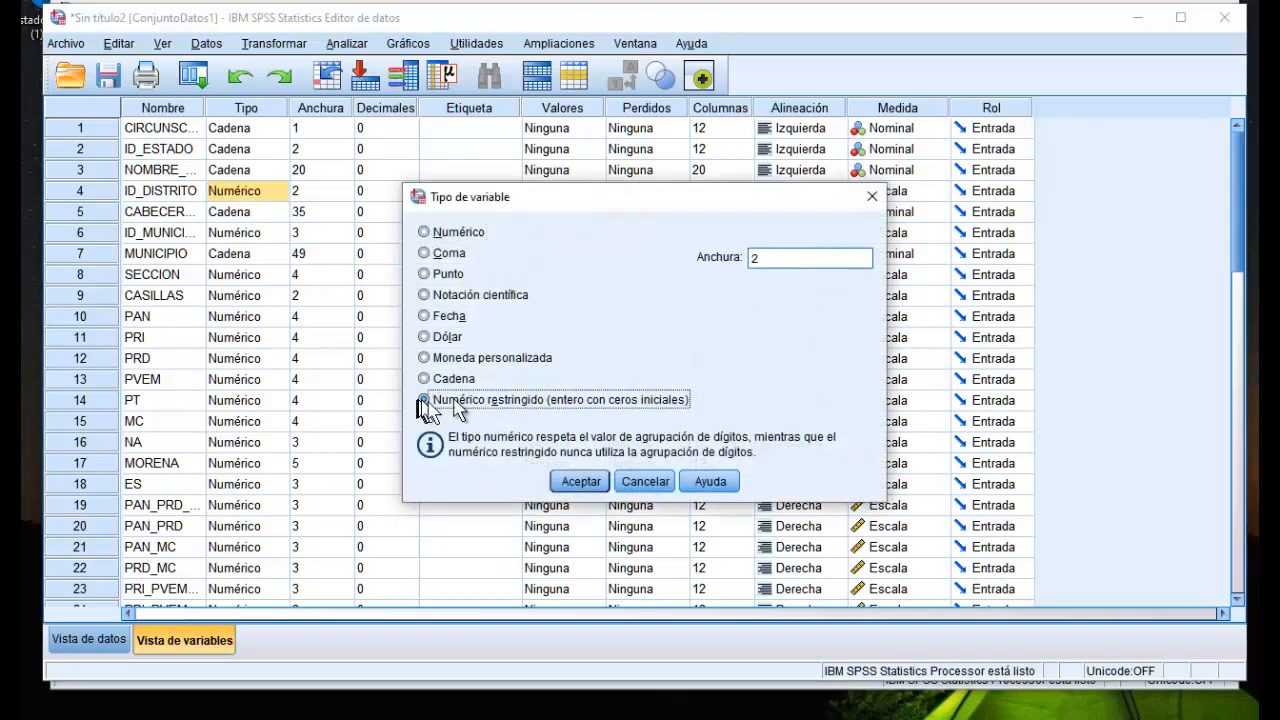
double_click(760, 258)
text(3)
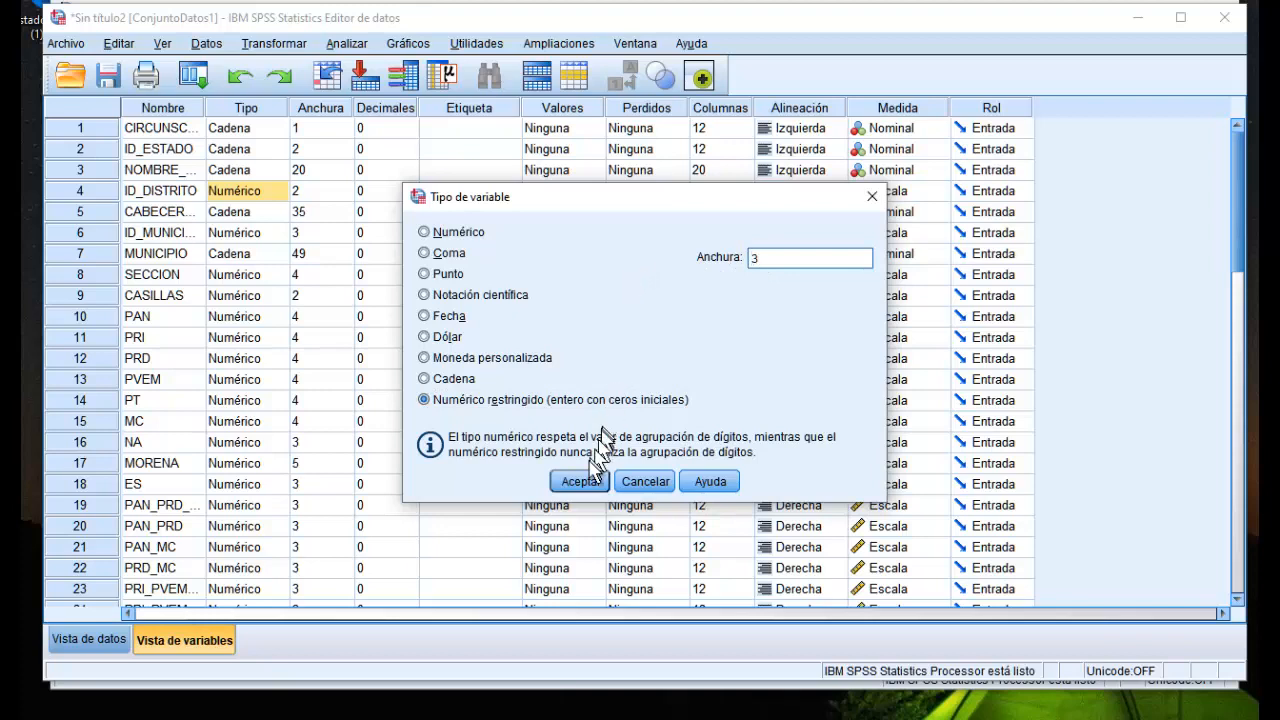
click(567, 486)
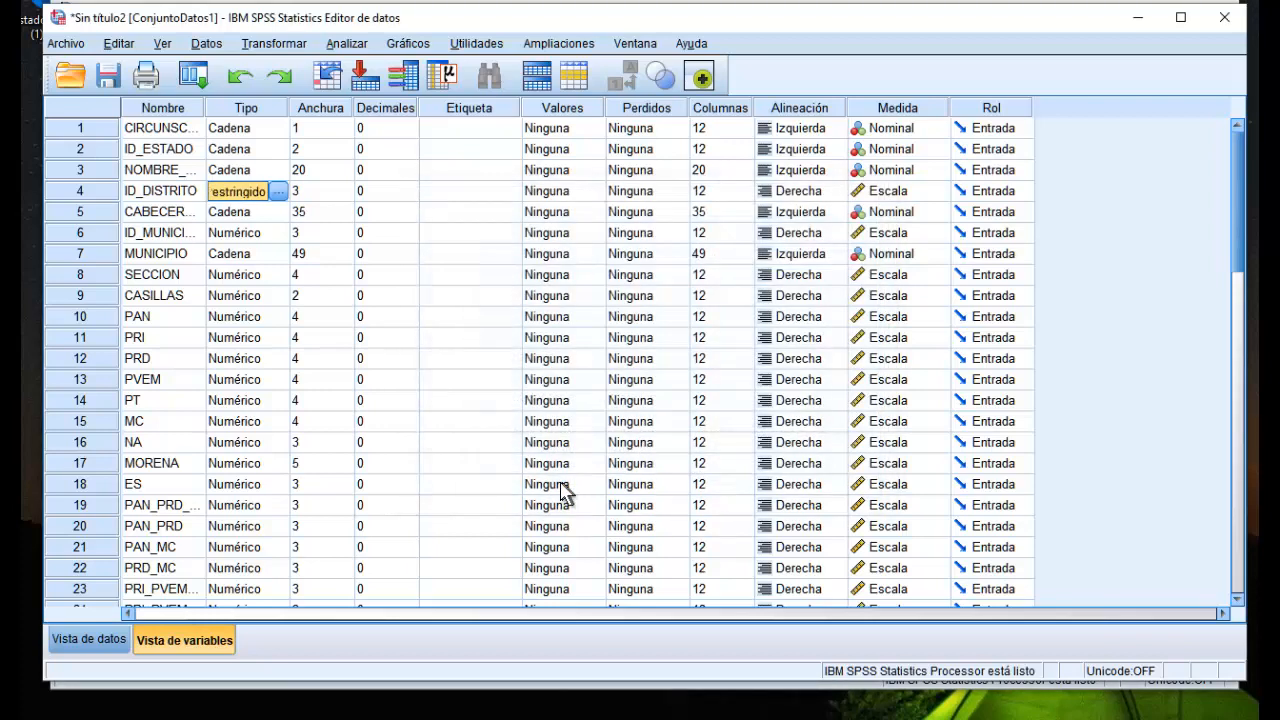
Convert the ID_DISTRITO variable from Numérico restringido to Cadena with 3 characters
click(279, 192)
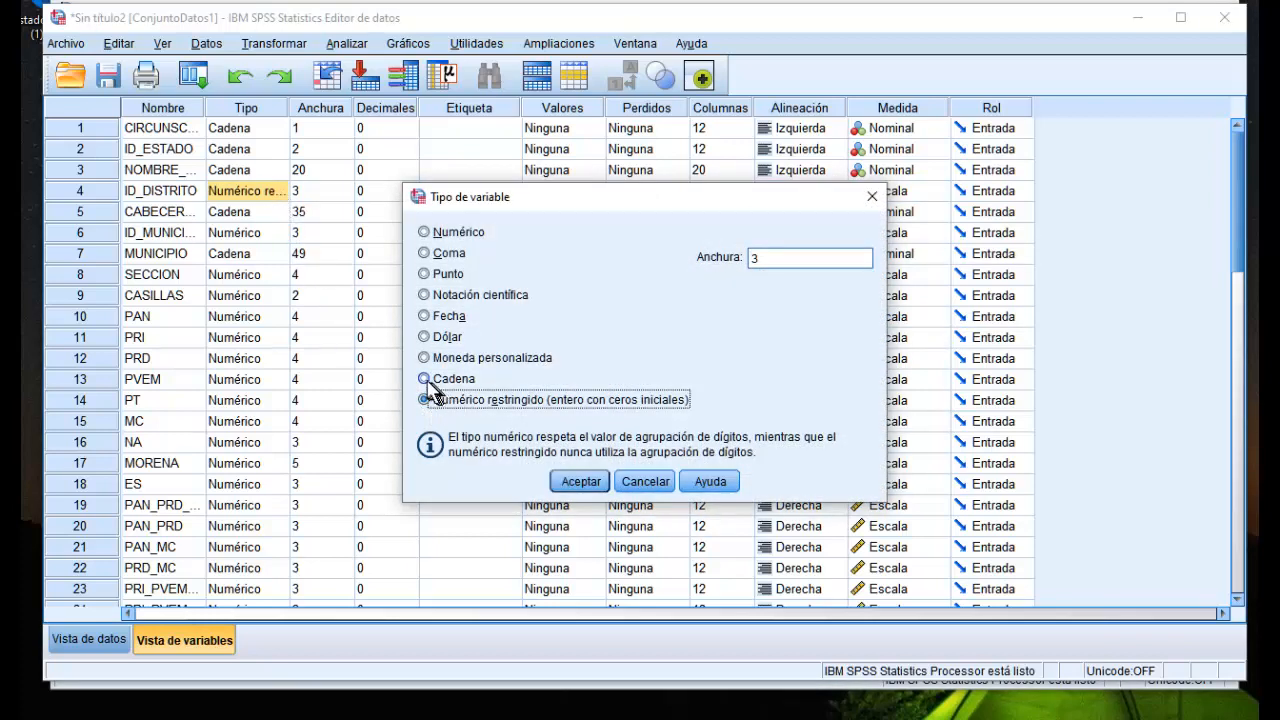
click(424, 378)
click(580, 482)
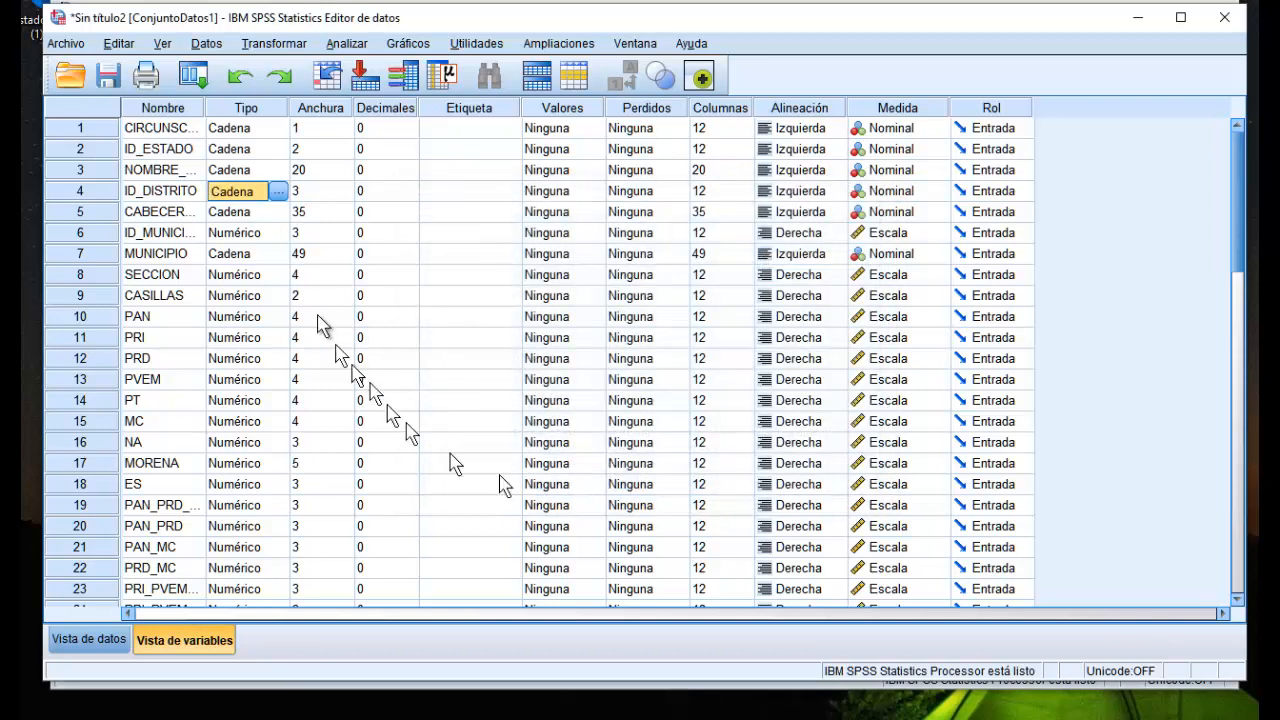
Change the ID_MUNICIPIO variable to Numérico restringido with a width of 3 and convert it to Cadena with 3 characters
click(258, 233)
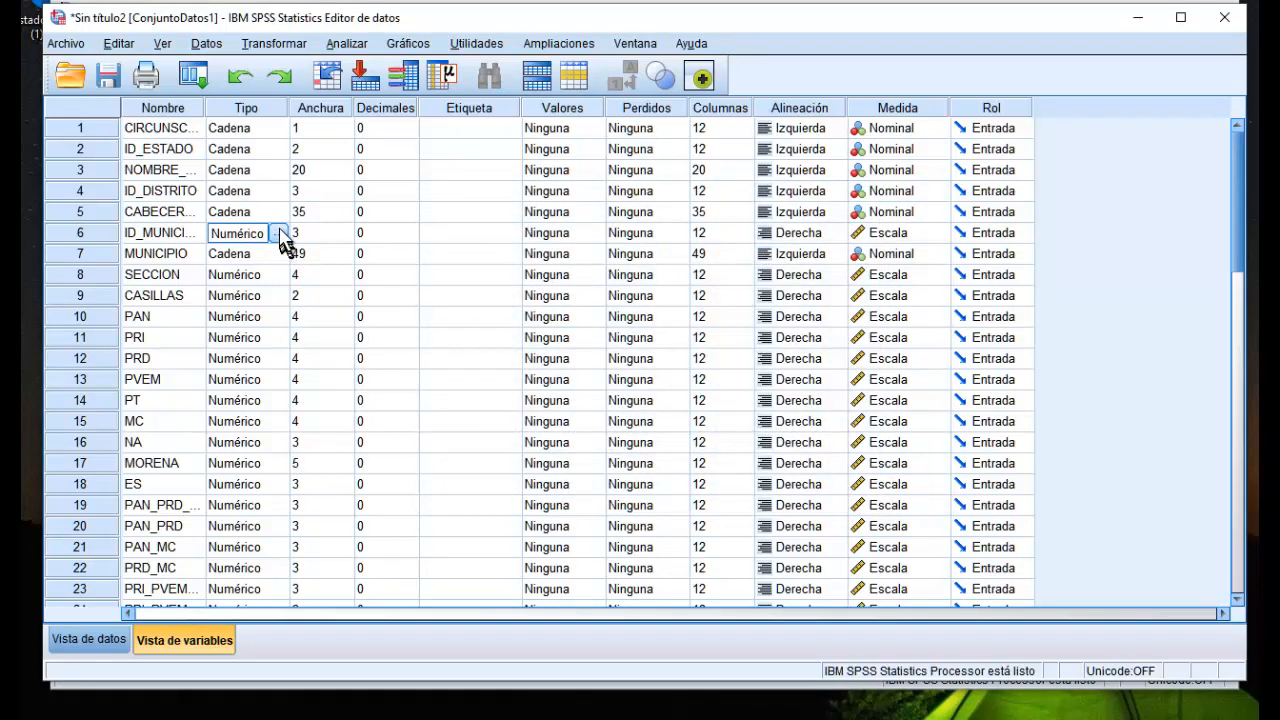
click(279, 233)
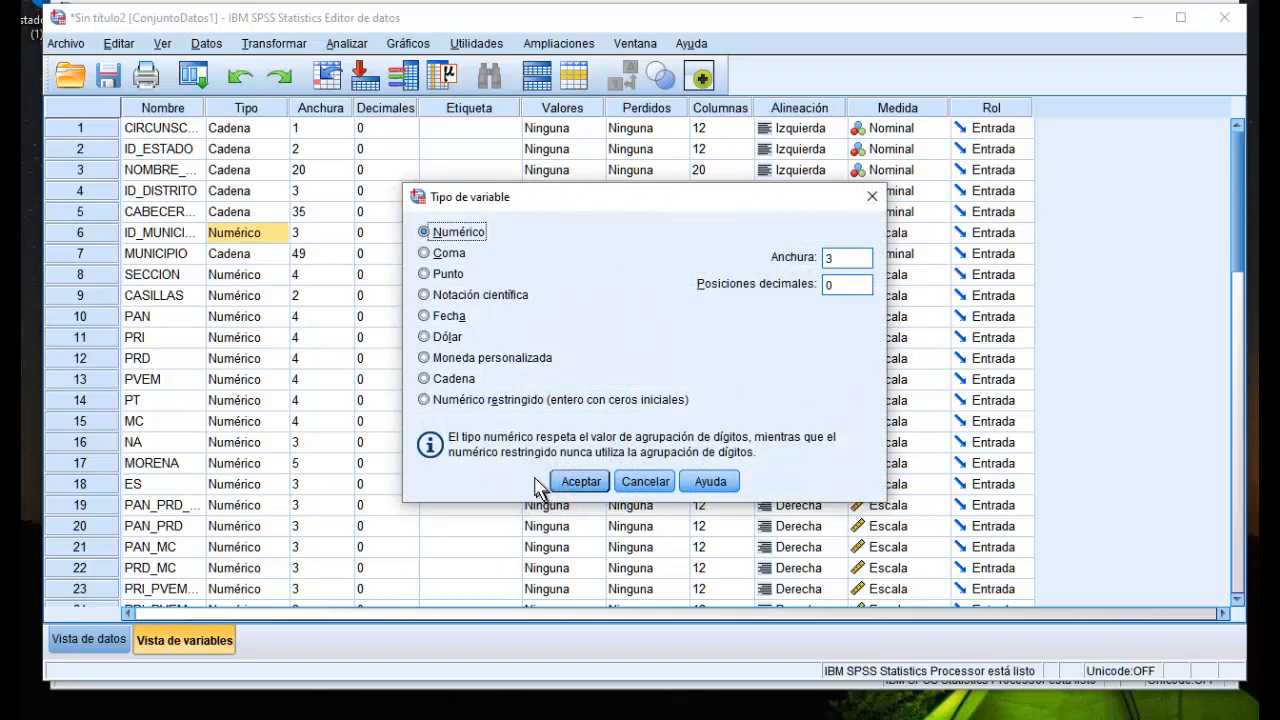
click(424, 400)
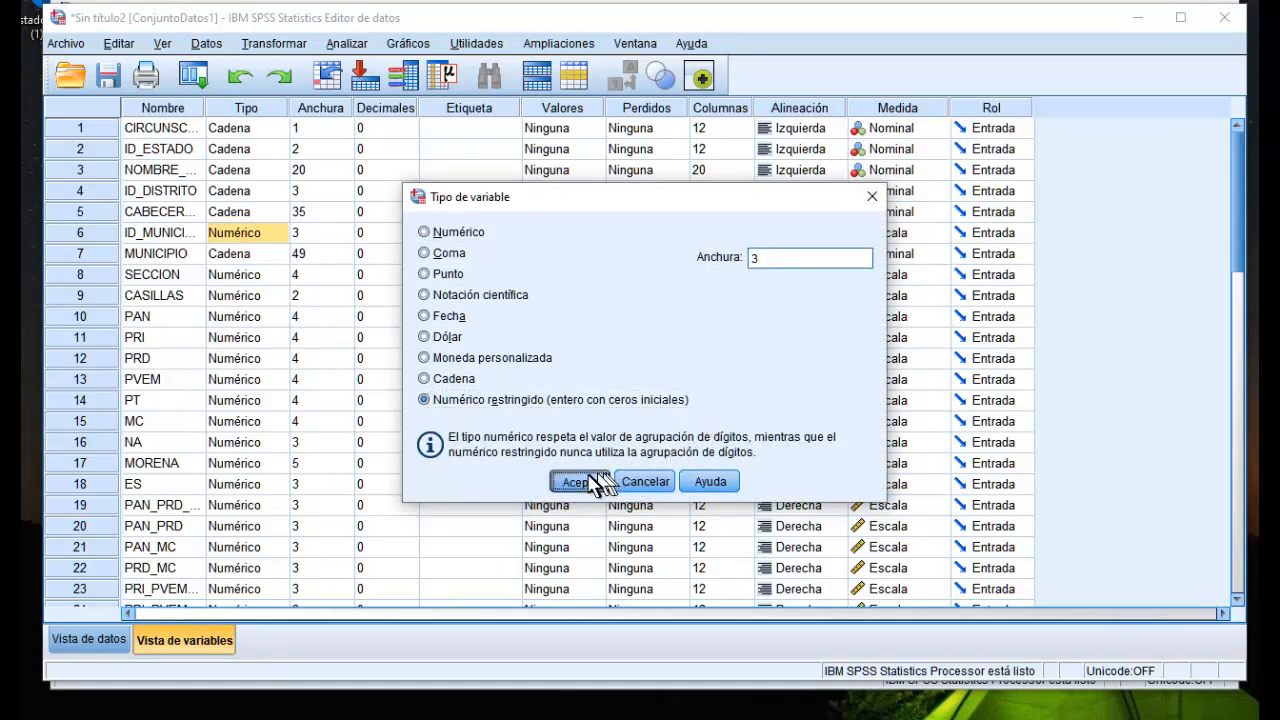
click(575, 481)
click(279, 233)
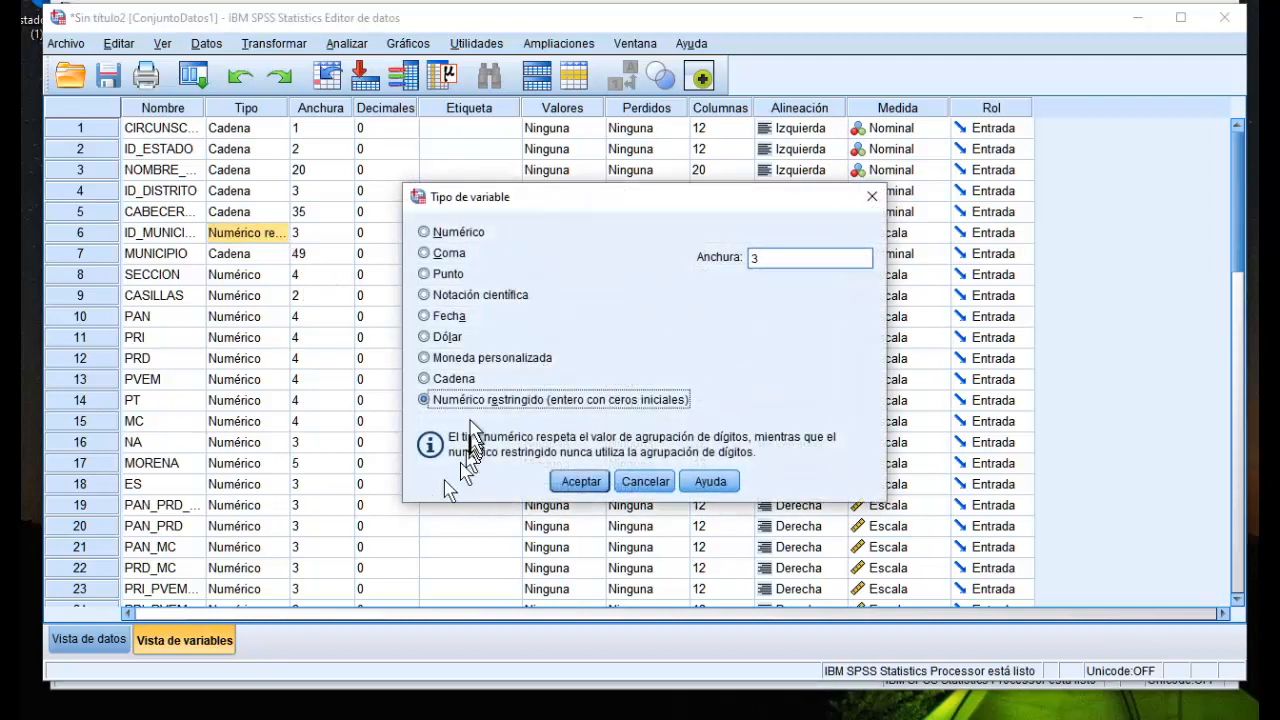
click(424, 379)
click(586, 483)
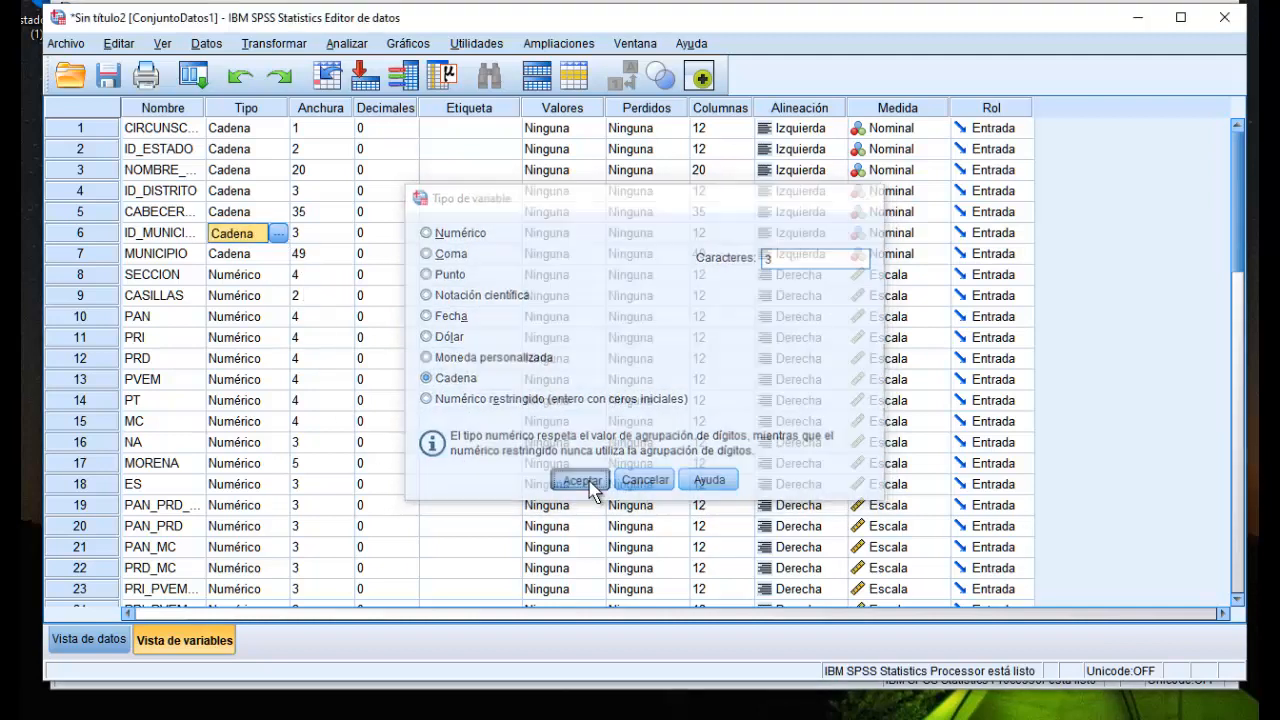
Change the SECCION variable to Numérico restringido with a width of 5 and convert it to Cadena with 5 characters
click(245, 275)
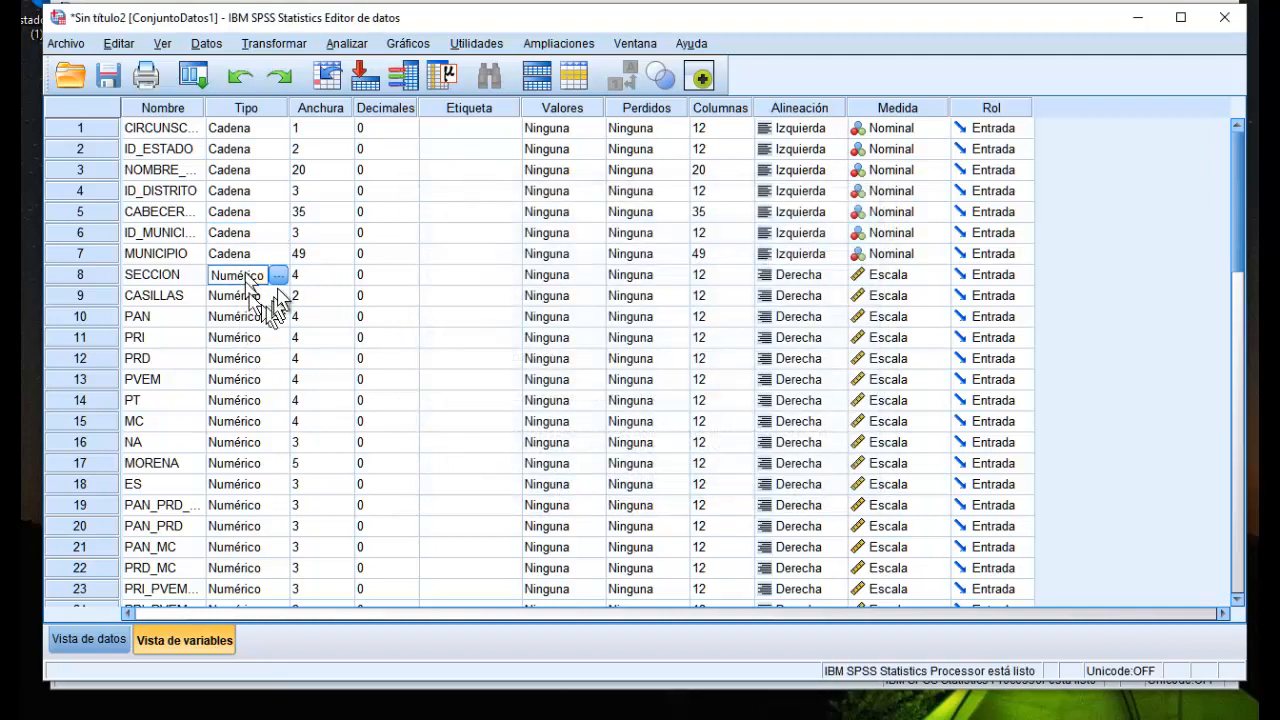
click(280, 275)
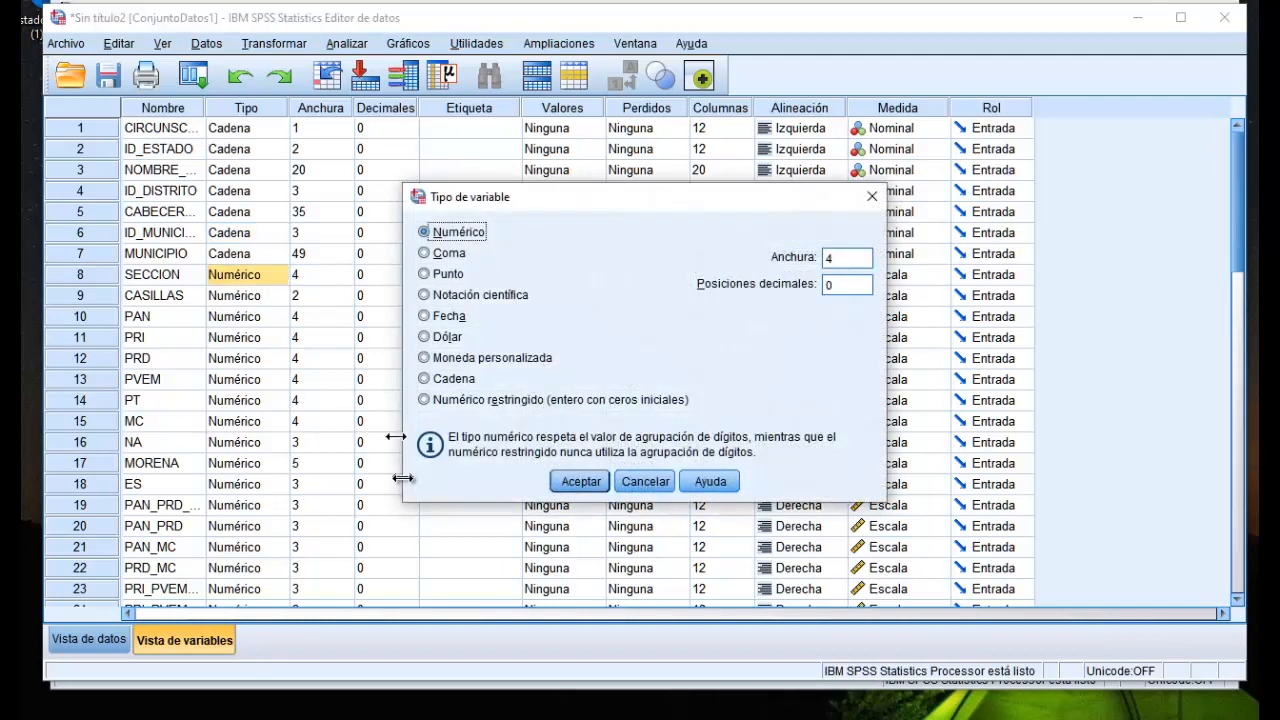
click(424, 400)
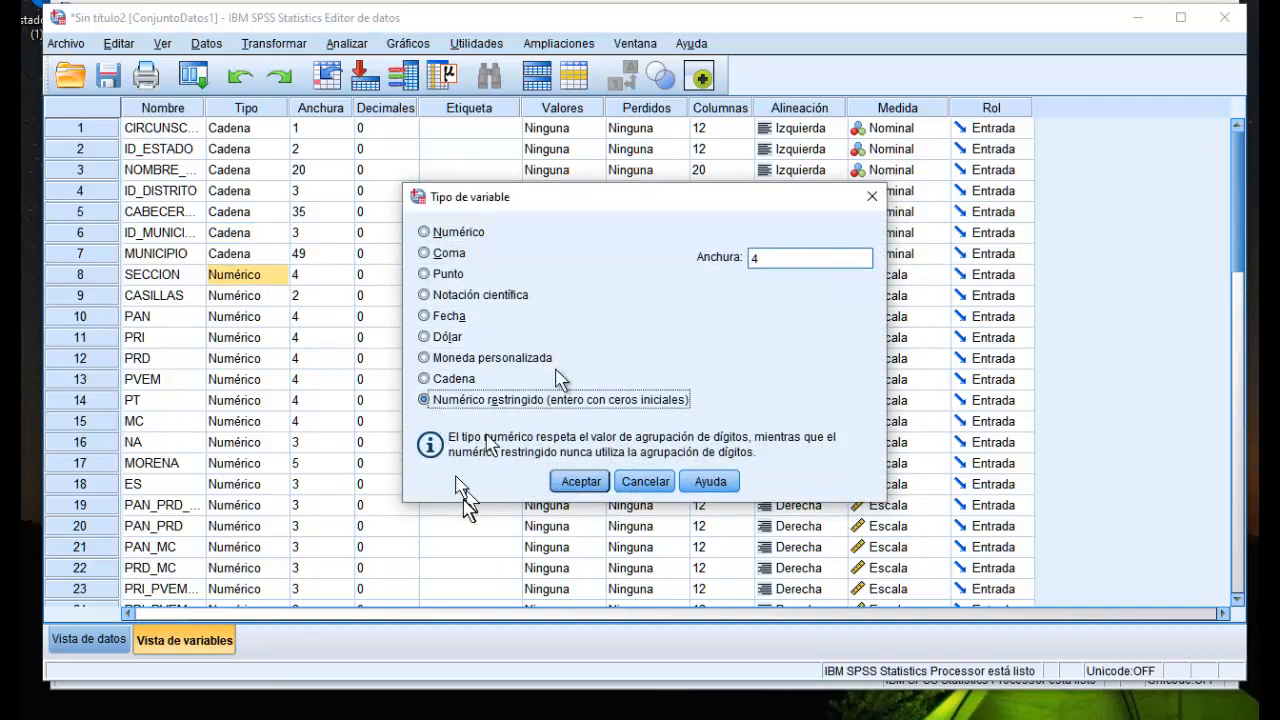
double_click(780, 257)
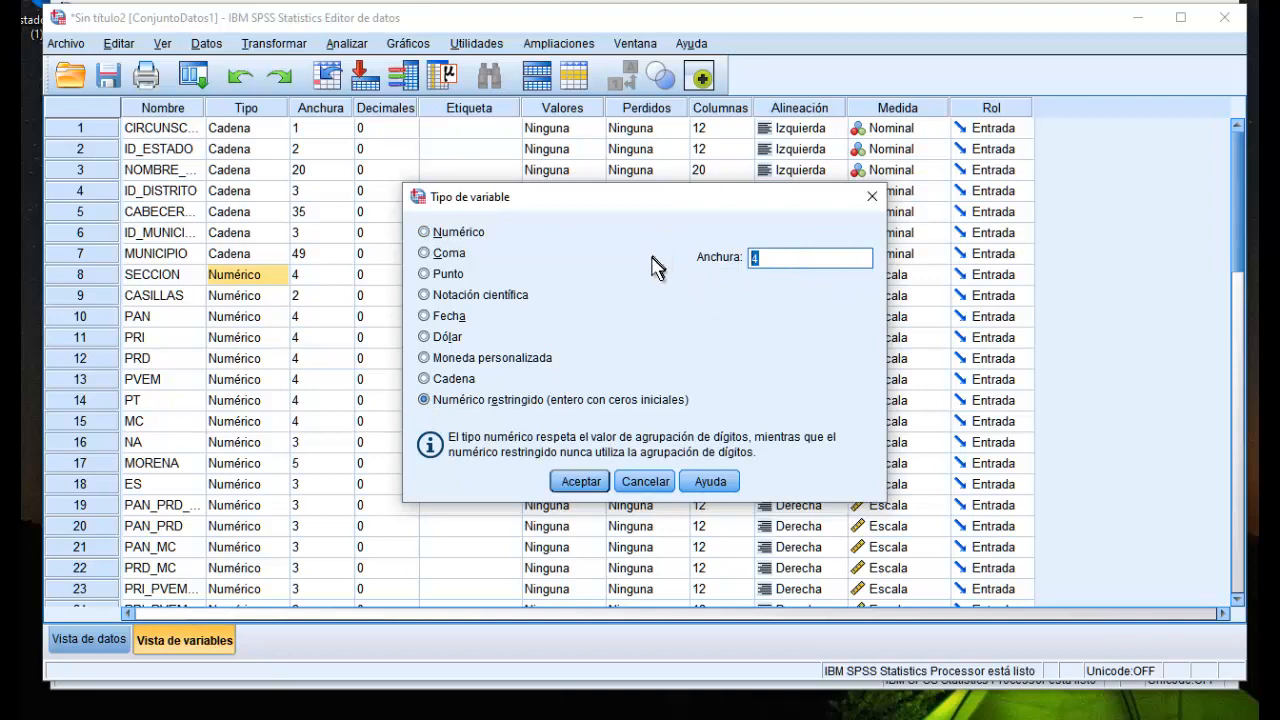
text(5)
click(582, 484)
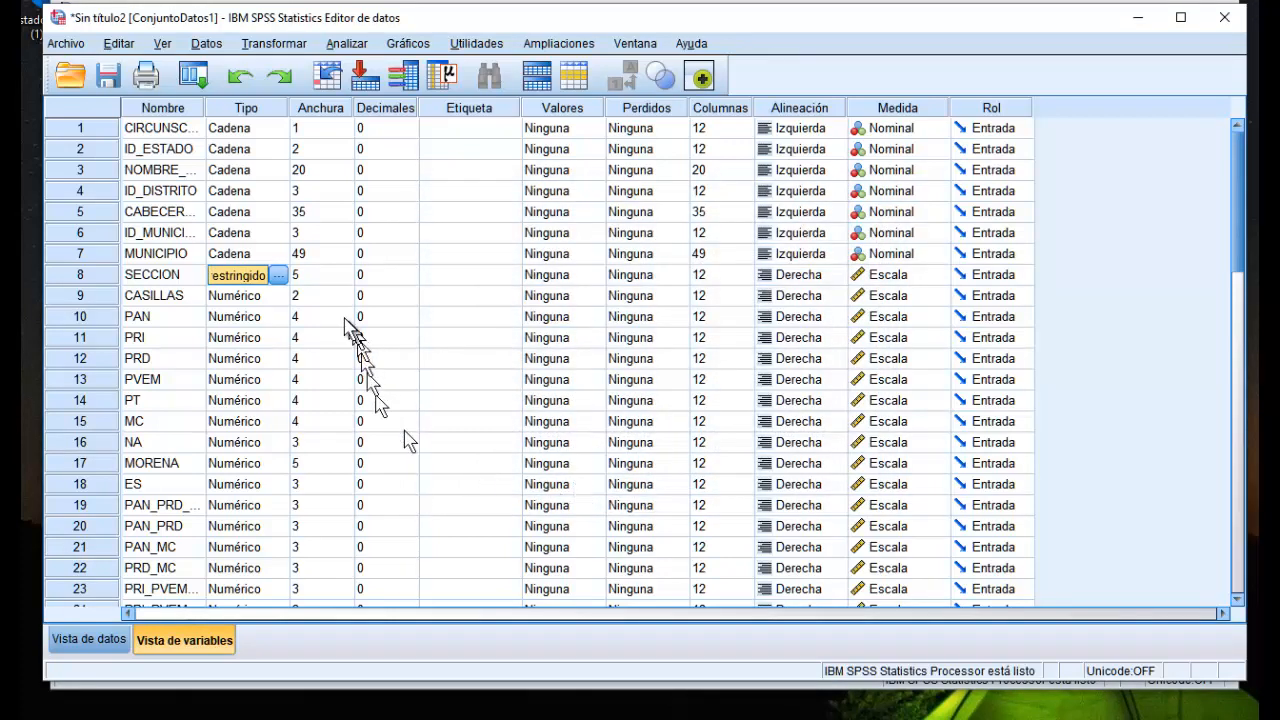
click(279, 275)
click(424, 378)
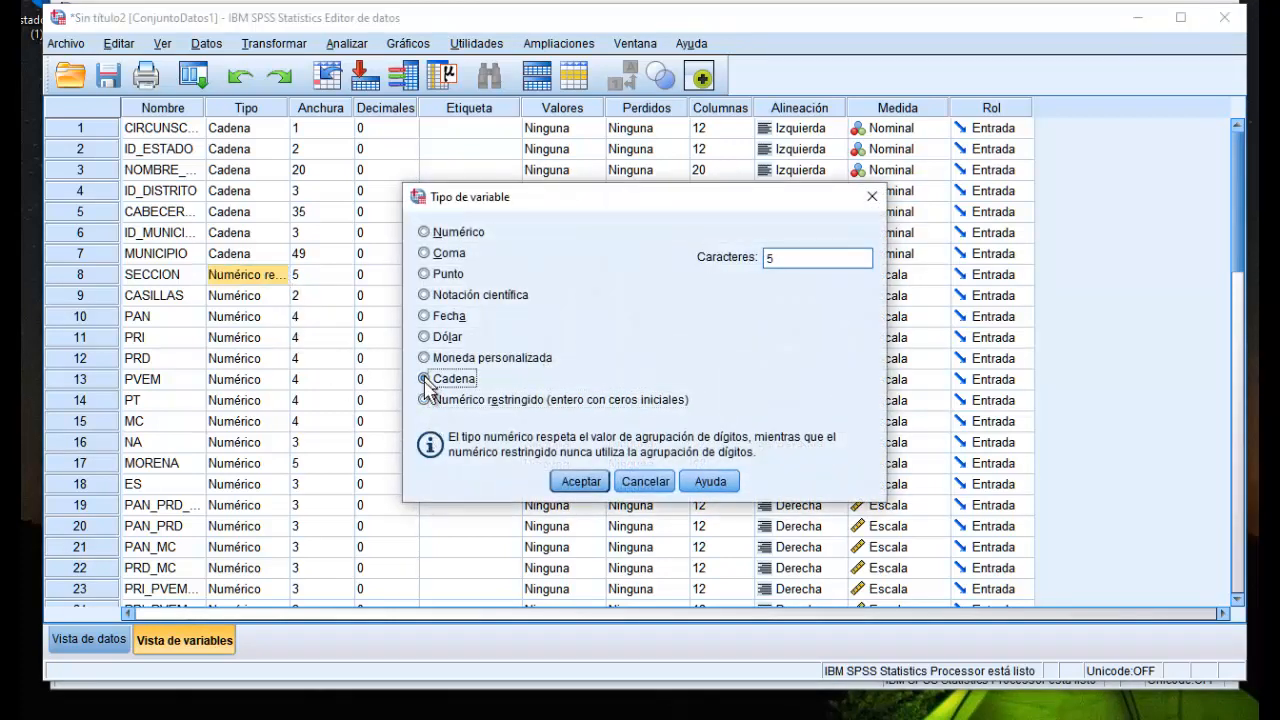
click(583, 481)
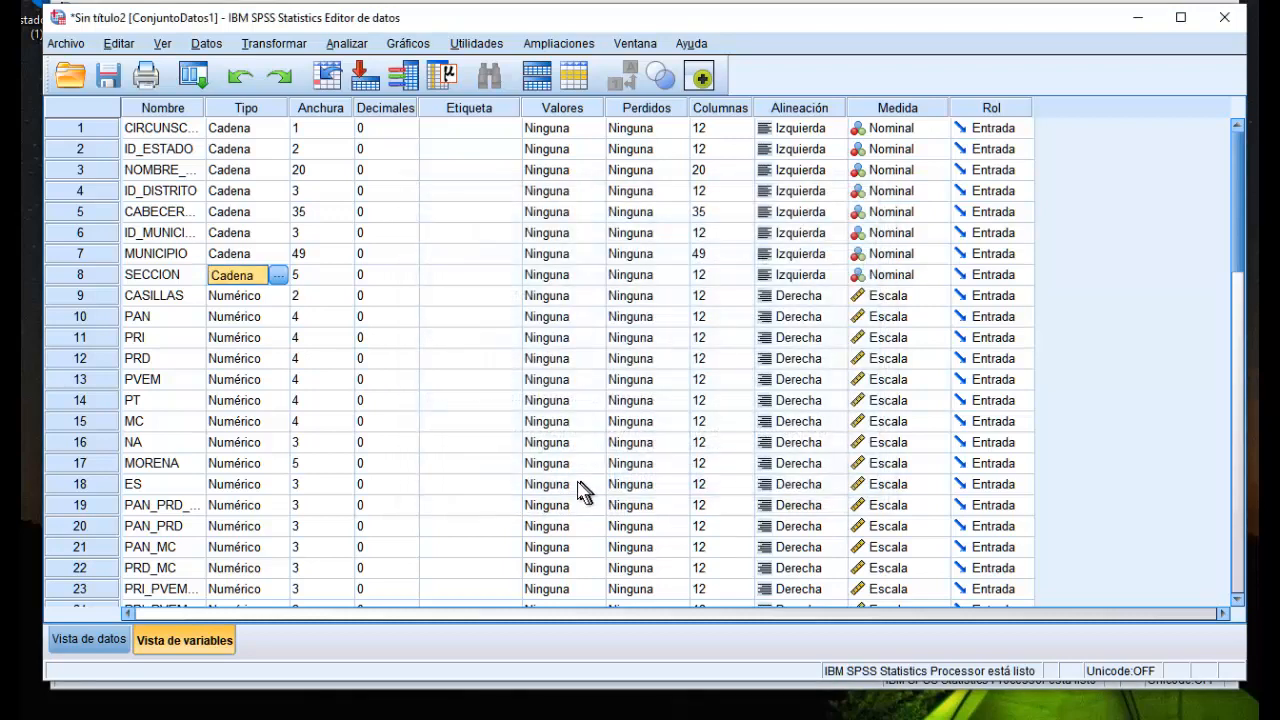
Show the data view and delete the NOMBRE_ESTADO and CABECERA_DISTRITAL variables
click(100, 642)
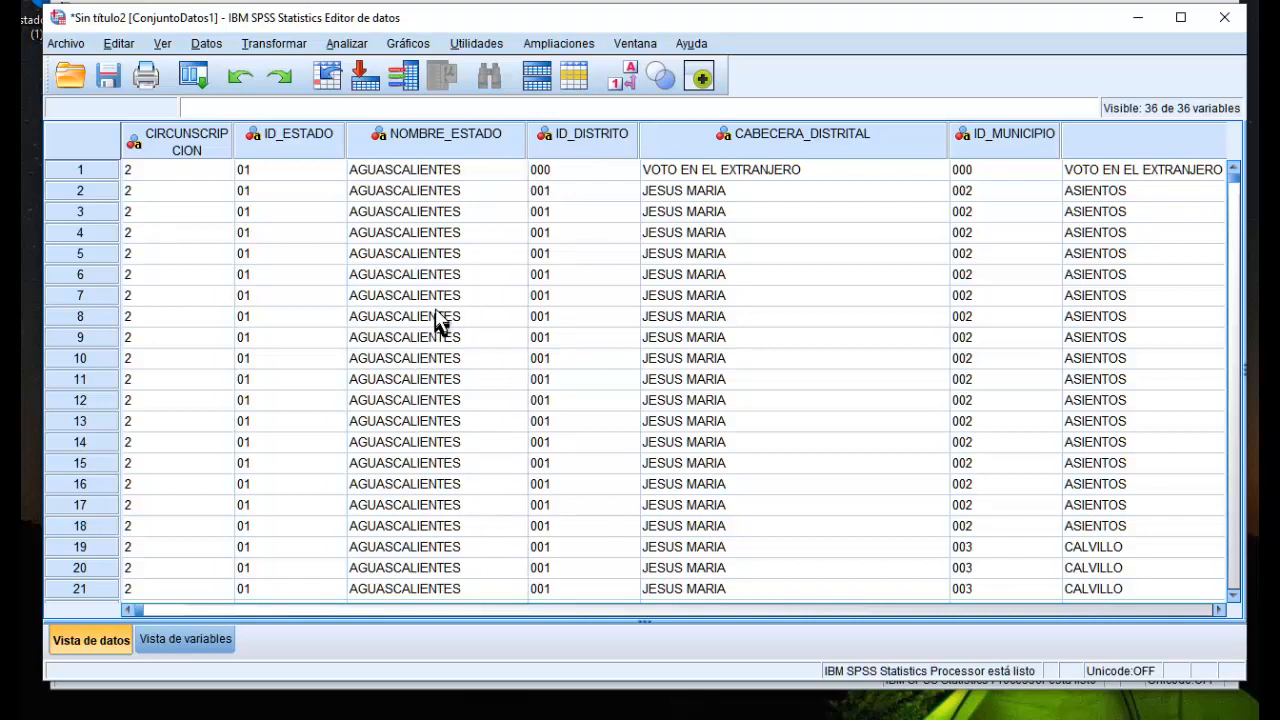
click(420, 140)
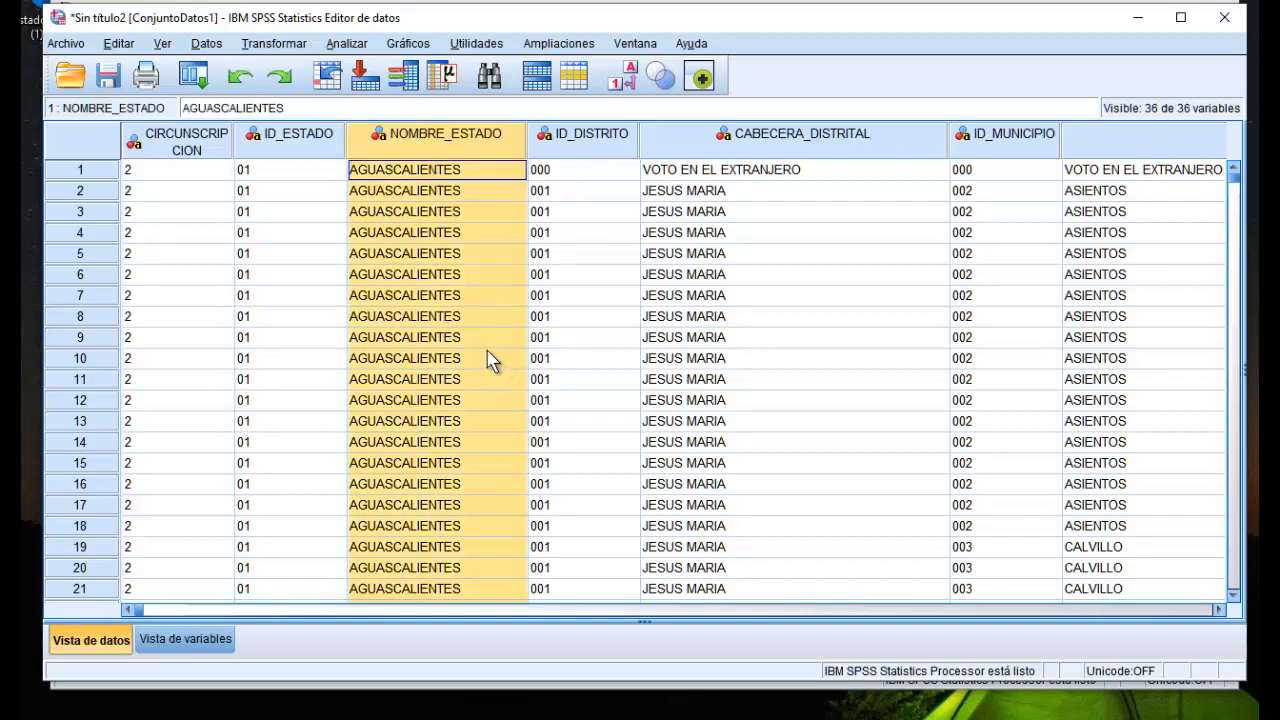
right_click(420, 146)
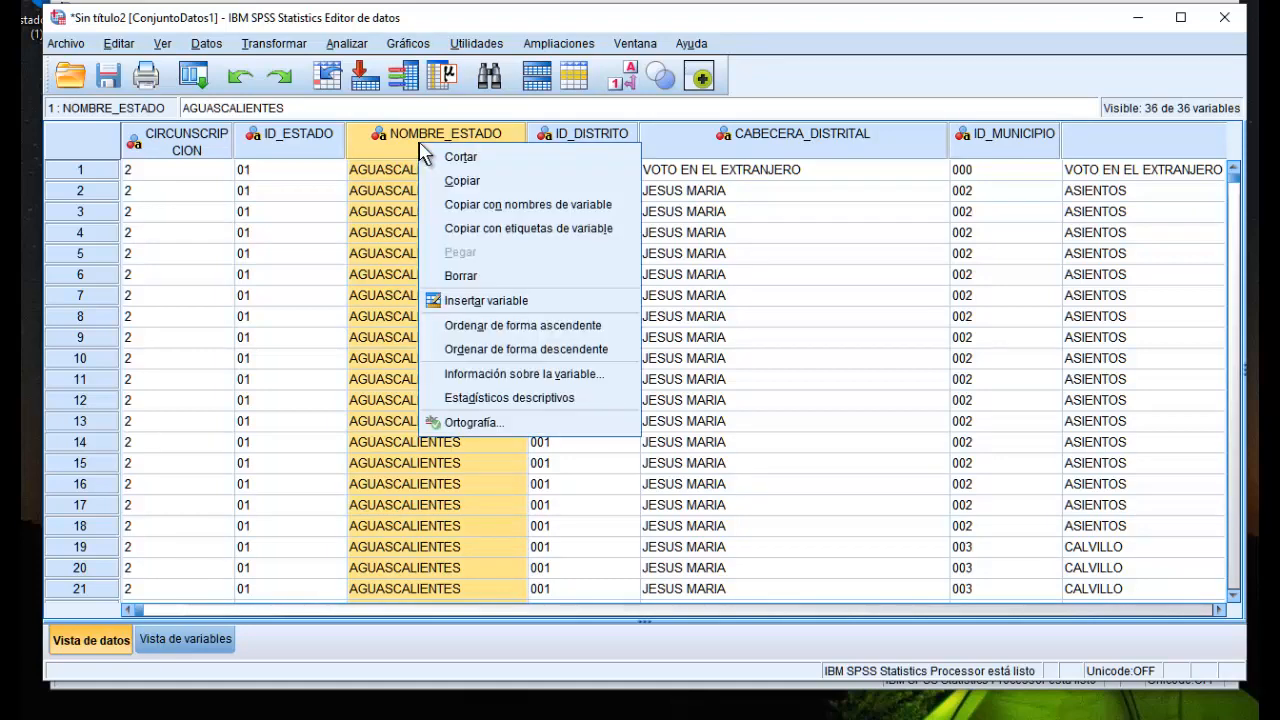
click(480, 276)
click(562, 143)
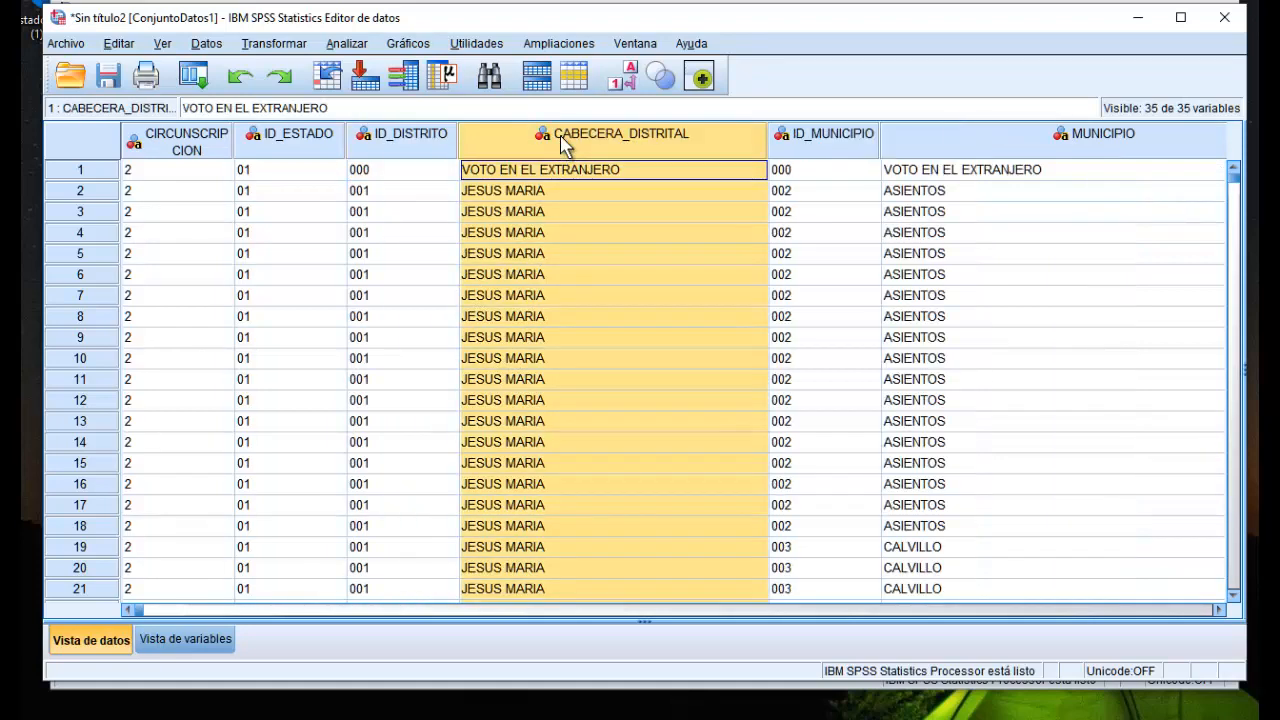
right_click(562, 143)
click(607, 268)
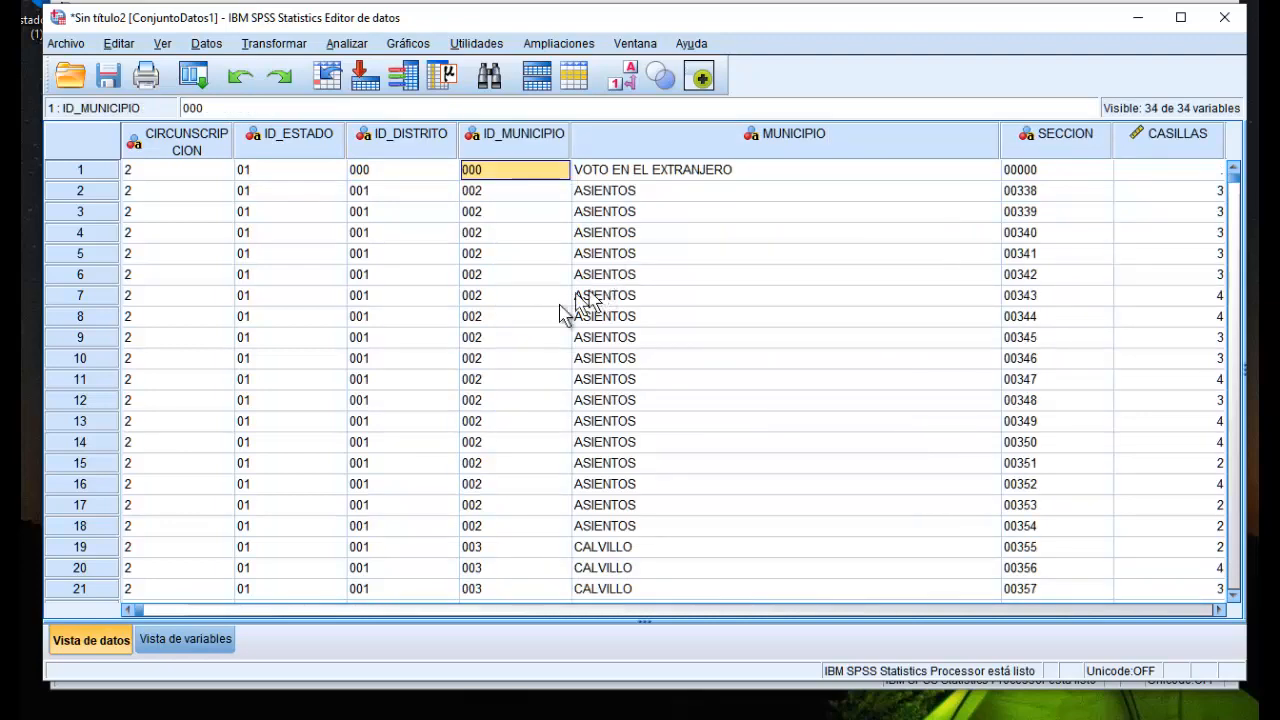
Delete the MUNICIPIO and CASILLAS variables from the dataset
click(672, 143)
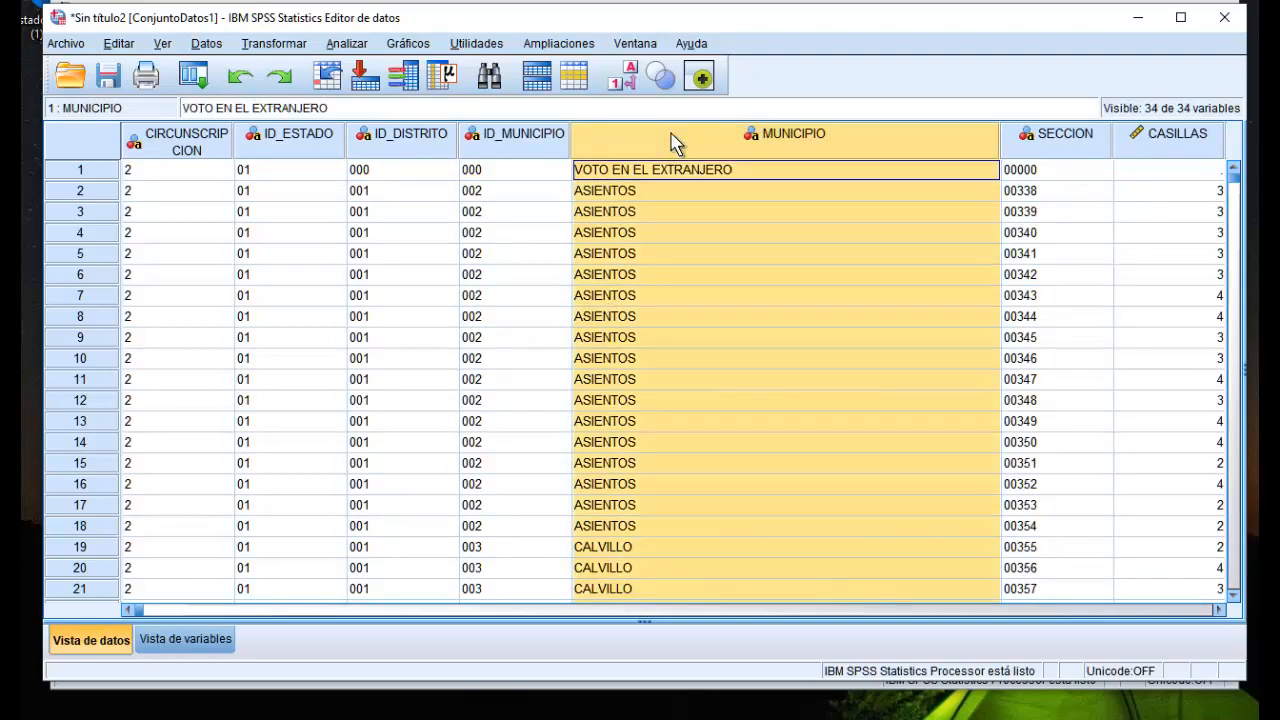
right_click(672, 143)
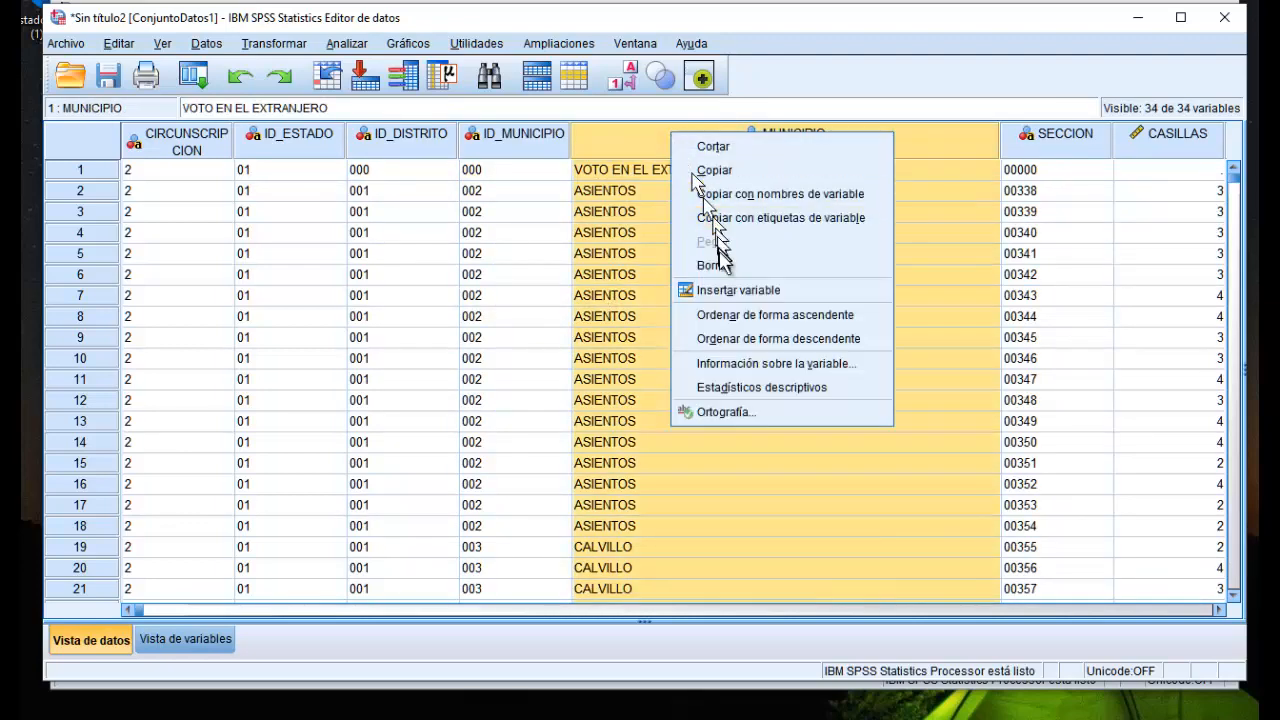
click(710, 266)
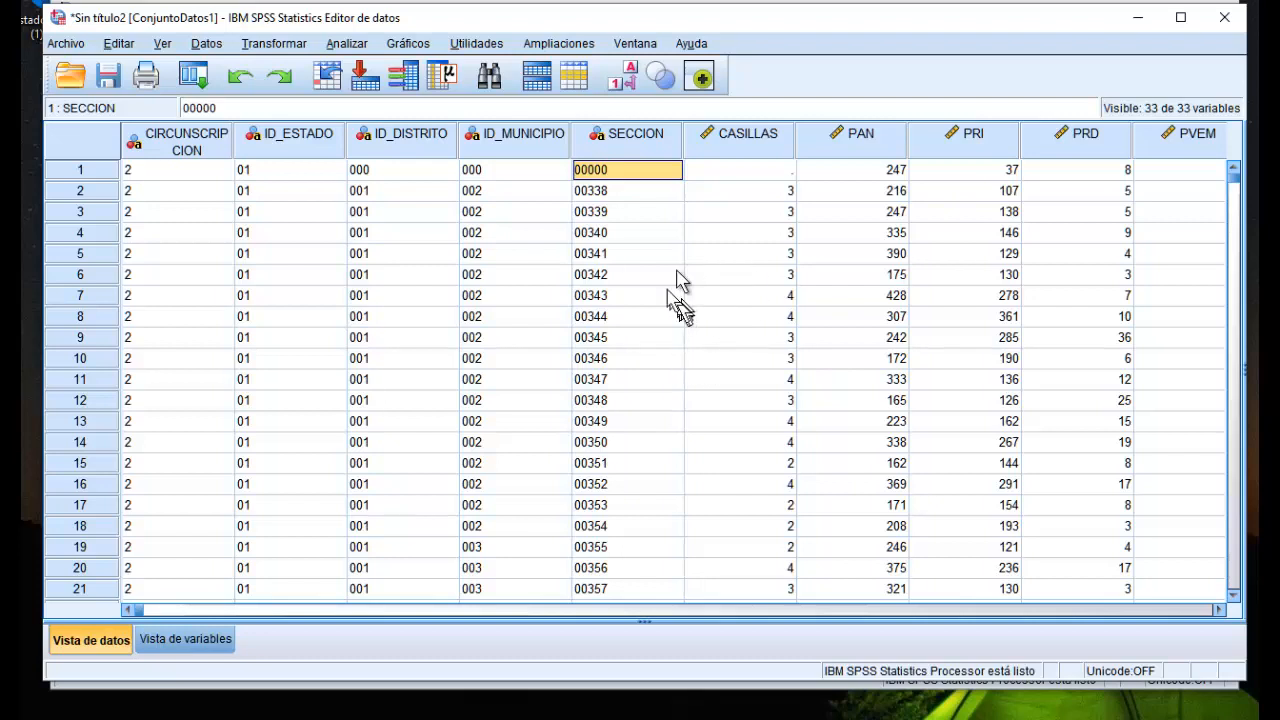
click(750, 143)
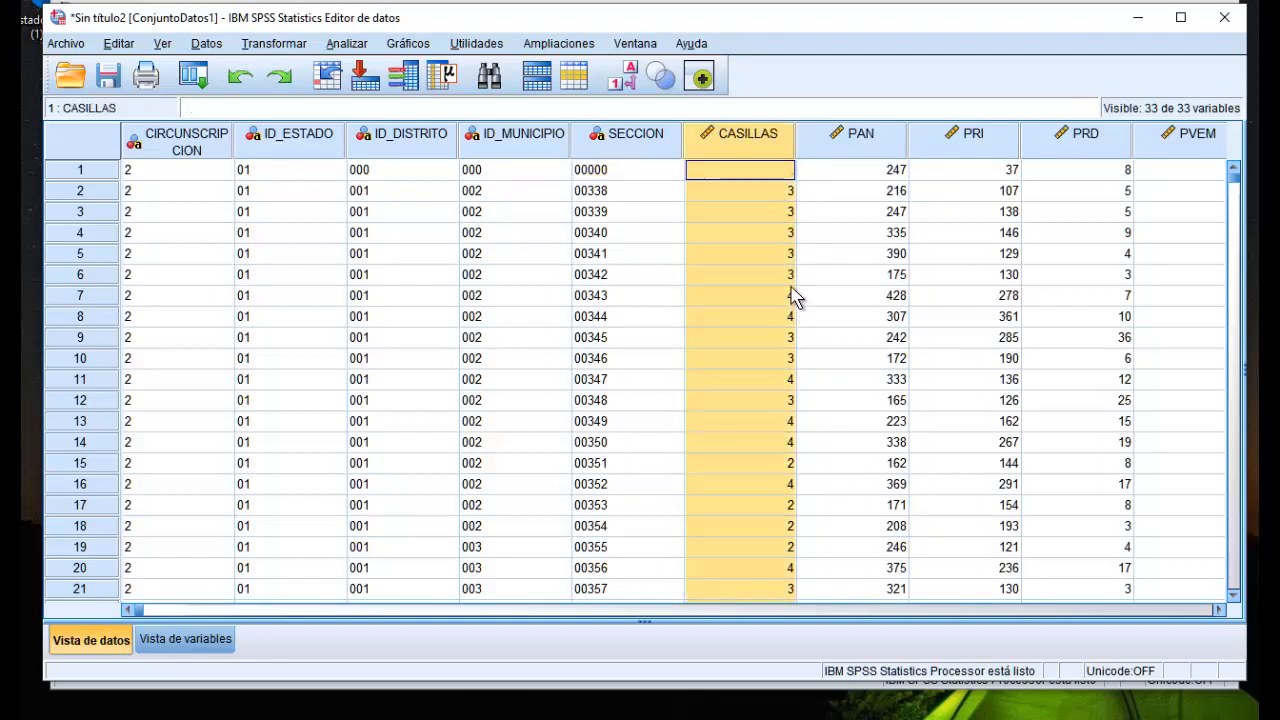
right_click(735, 140)
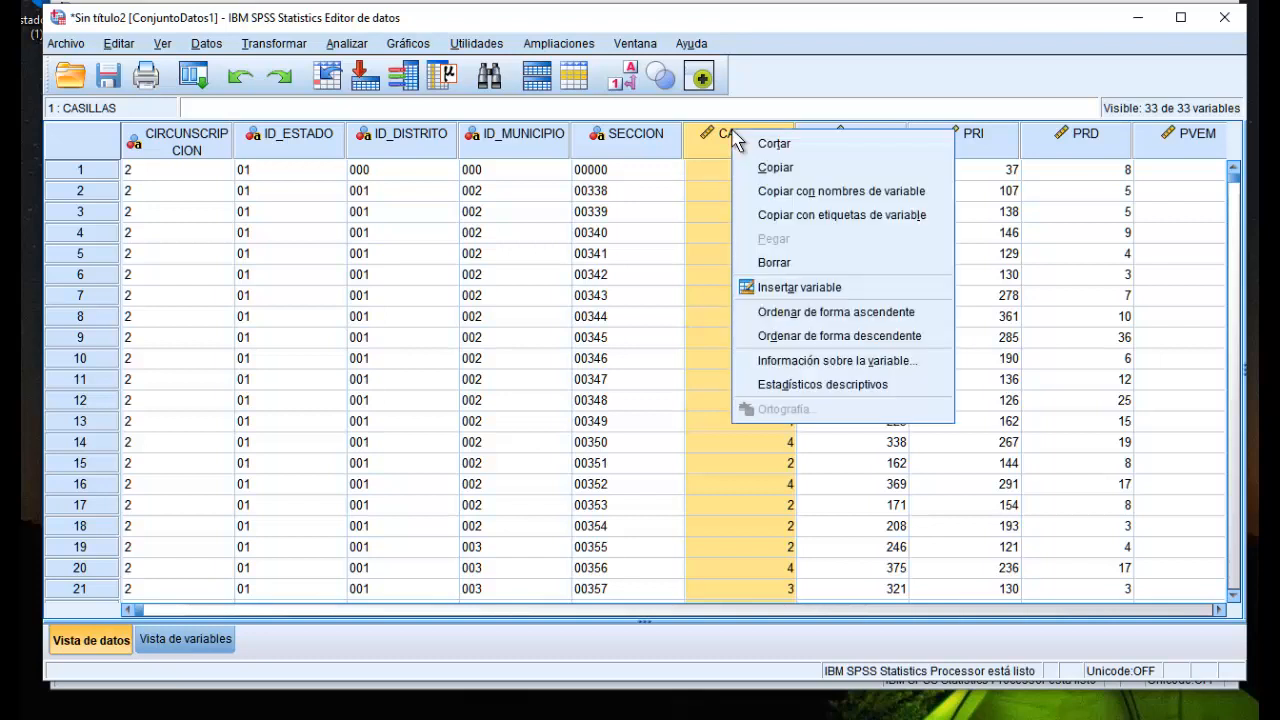
click(775, 263)
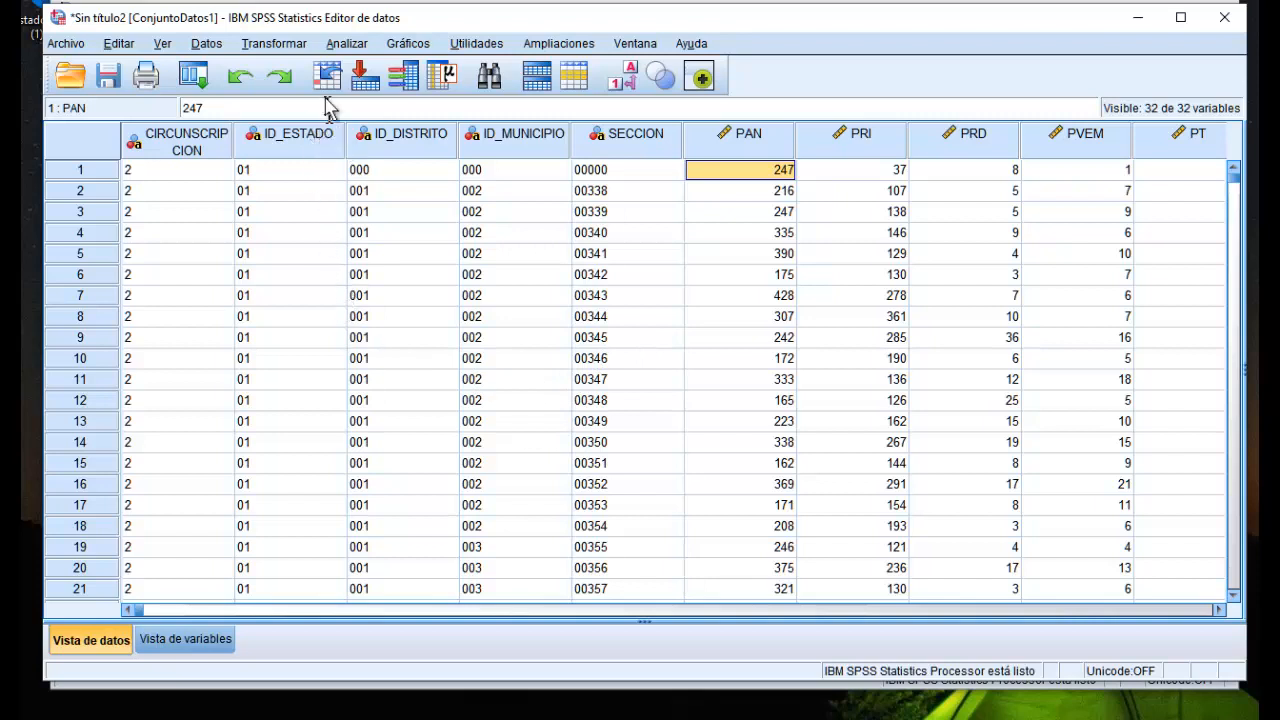
Start computing a new variable with Clavegeo as the target variable name
click(262, 43)
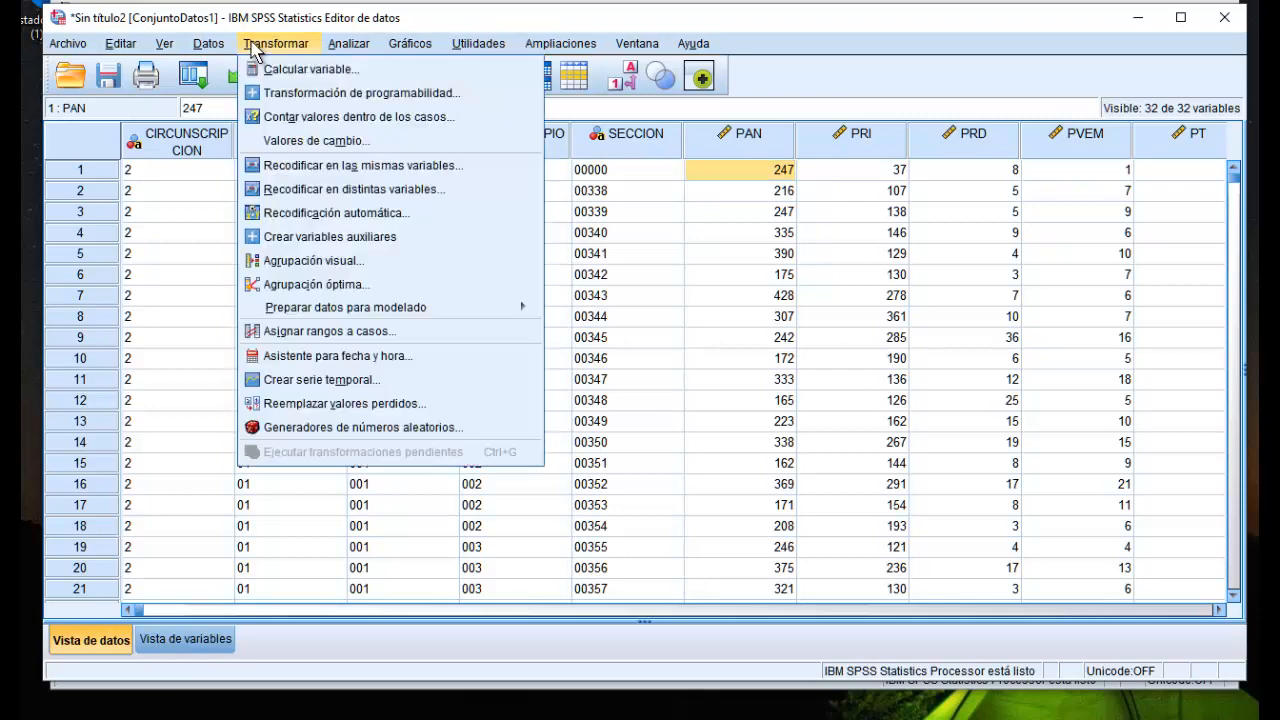
click(300, 66)
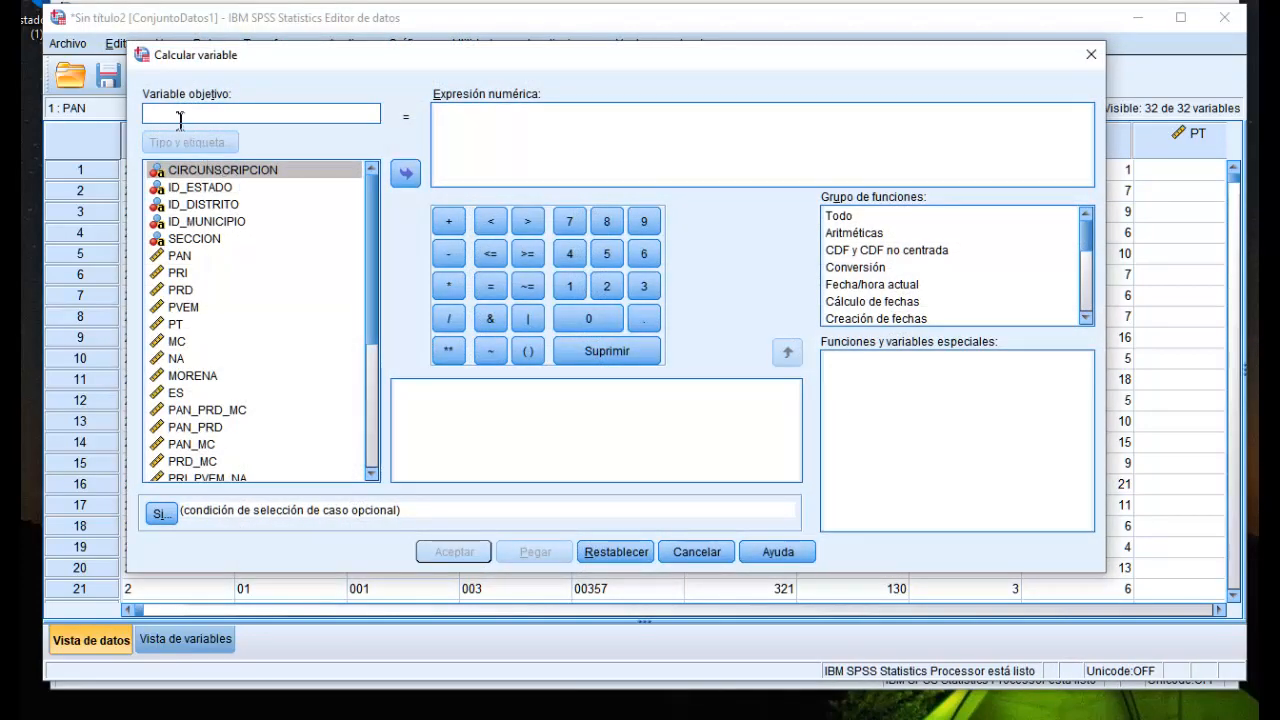
text(Clavegeo)
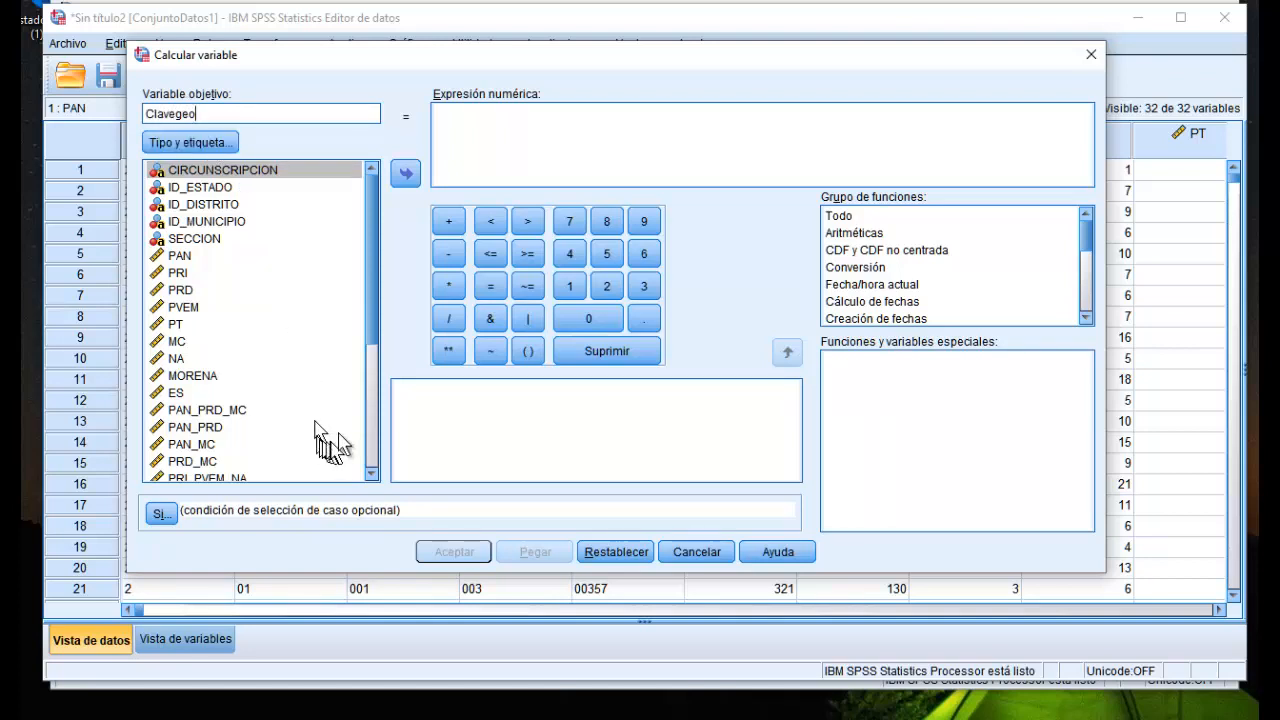
Insert the Concat function from the full function list into the expression for Clavegeo
click(849, 217)
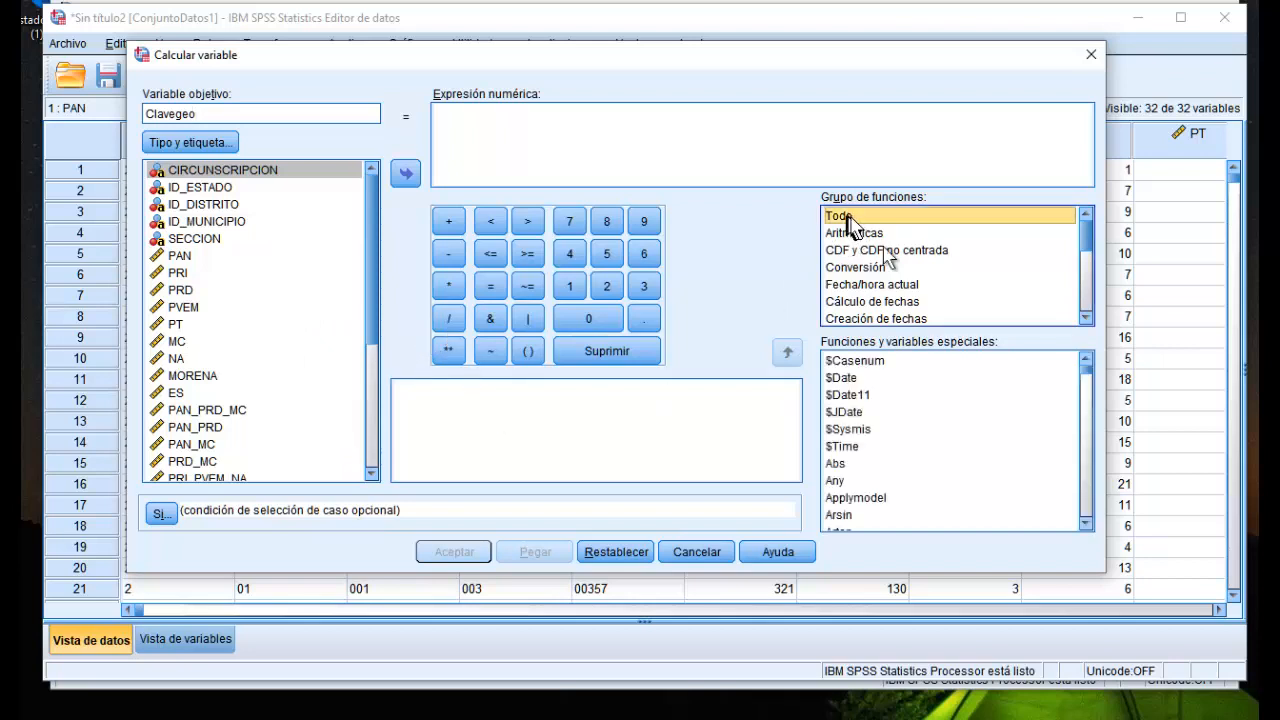
click(1086, 523)
drag(1089, 528, 1086, 526)
click(1085, 524)
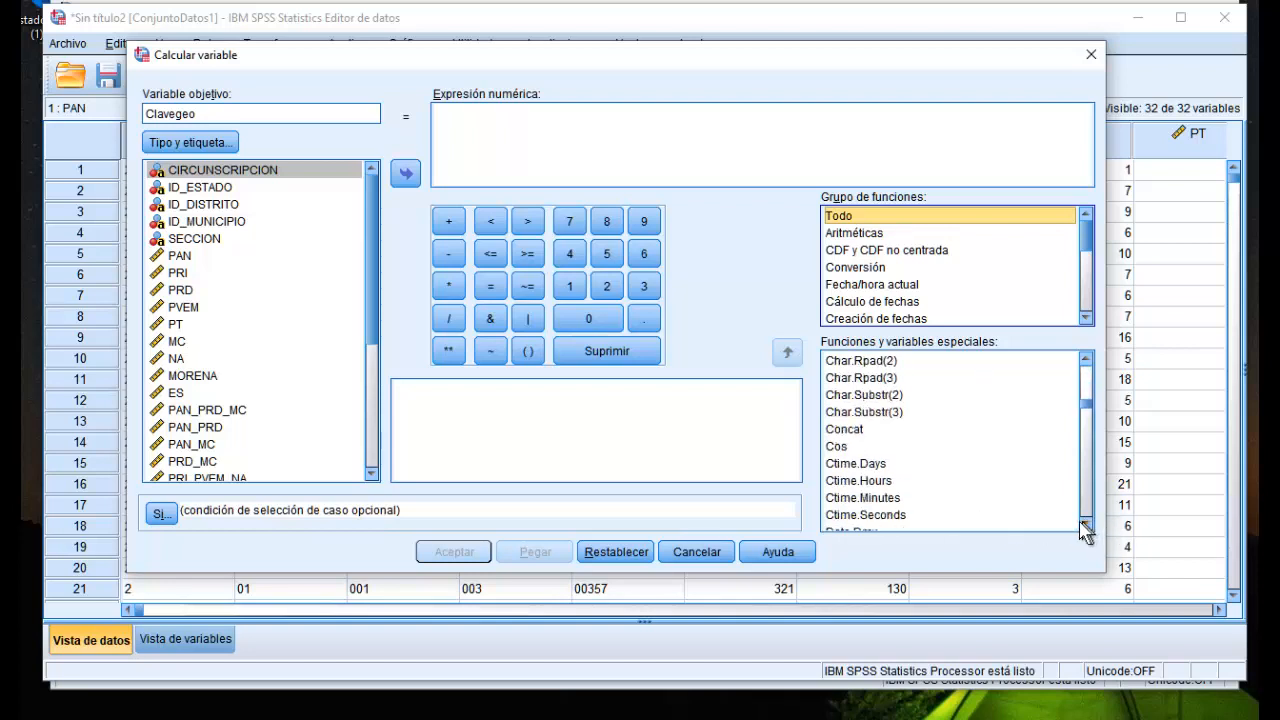
double_click(848, 429)
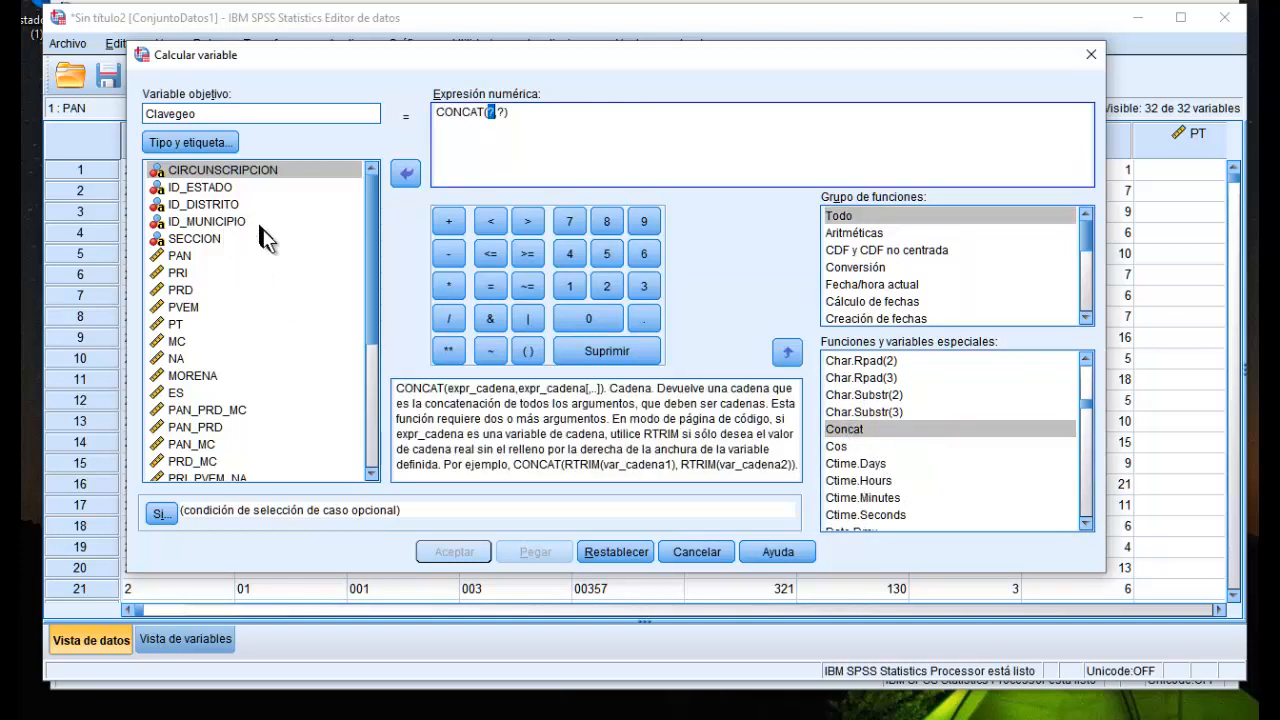
Fill the Concat arguments with ID_ESTADO, ID_DISTRITO, ID_MUNICIPIO and SECCION, separated by commas
double_click(222, 190)
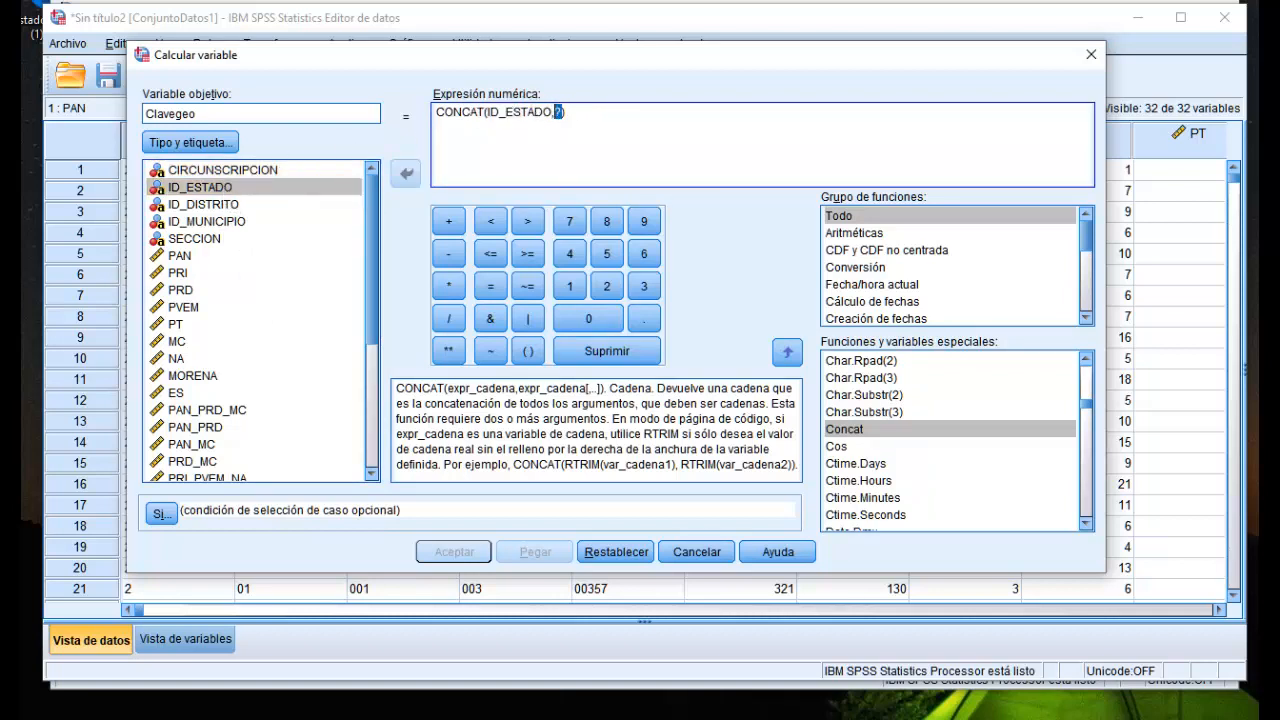
double_click(225, 206)
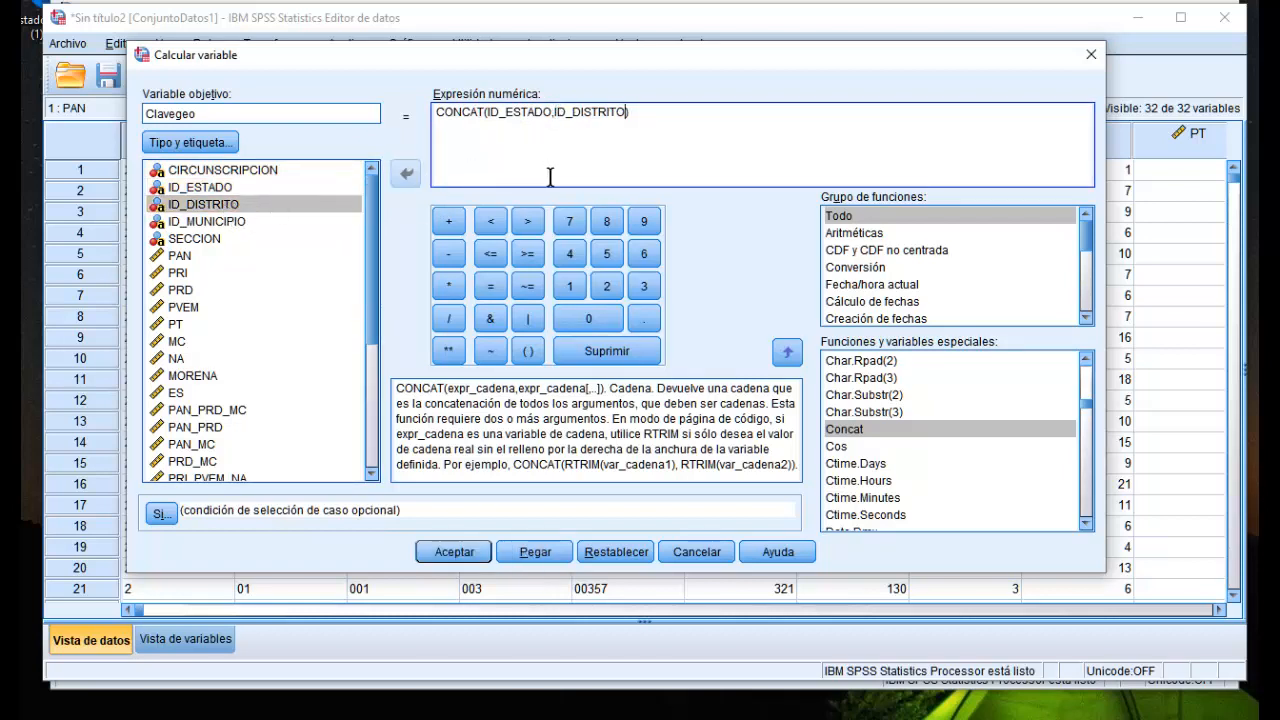
text(,)
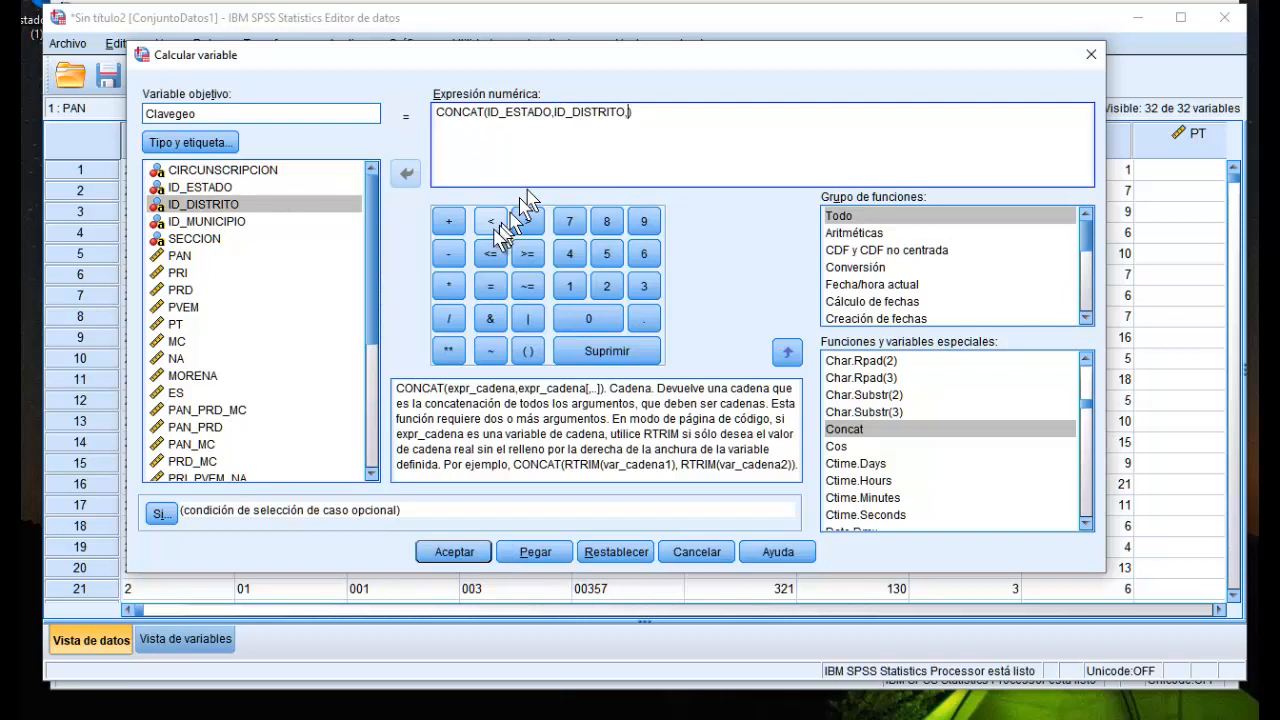
double_click(238, 224)
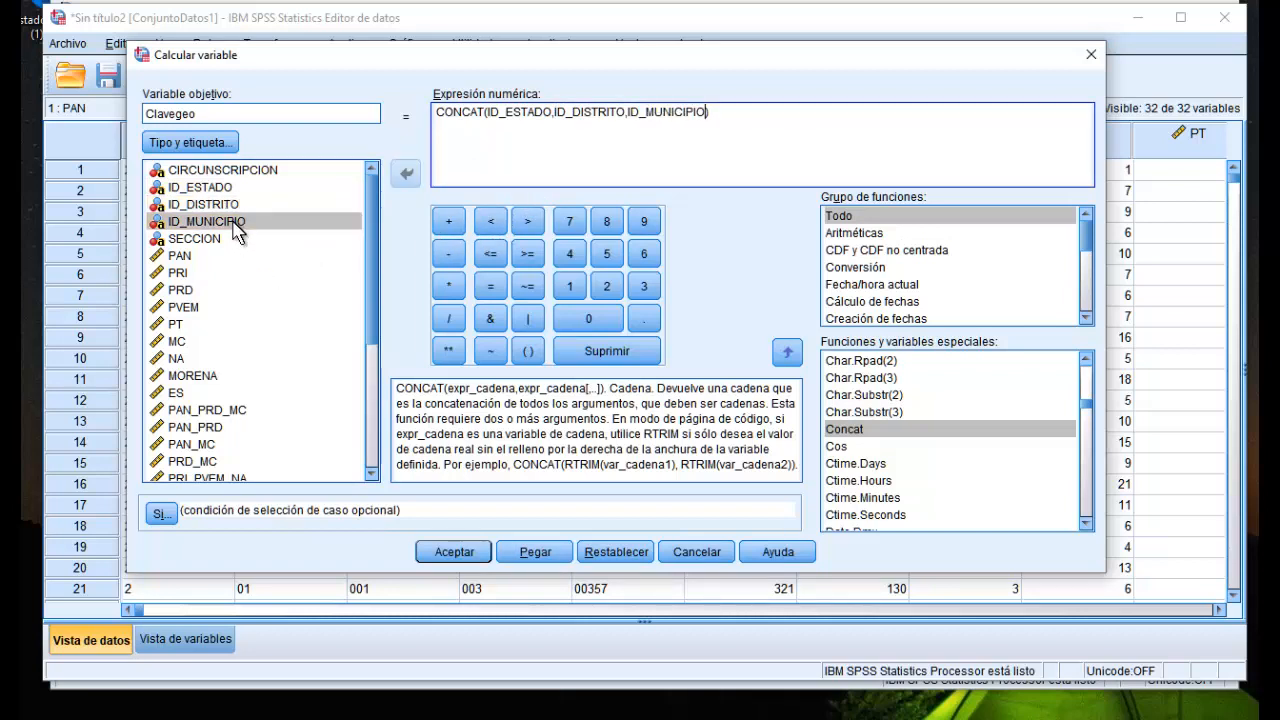
text(,)
click(200, 239)
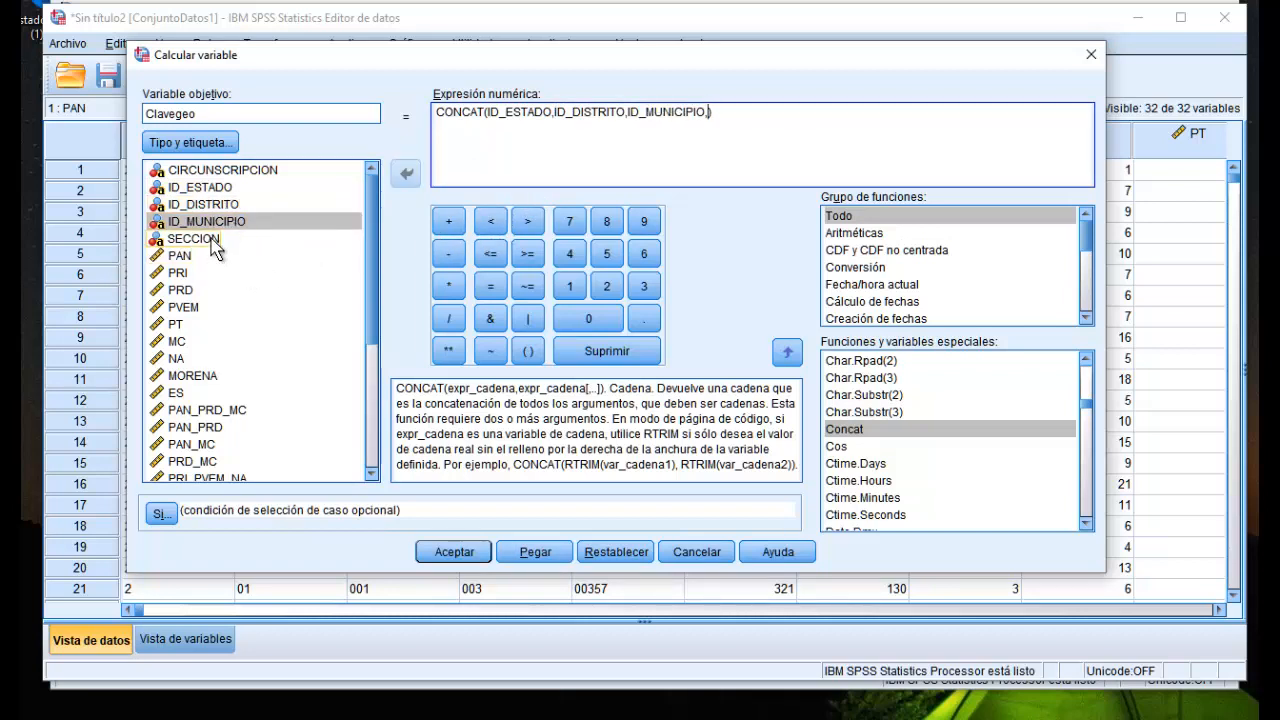
double_click(213, 244)
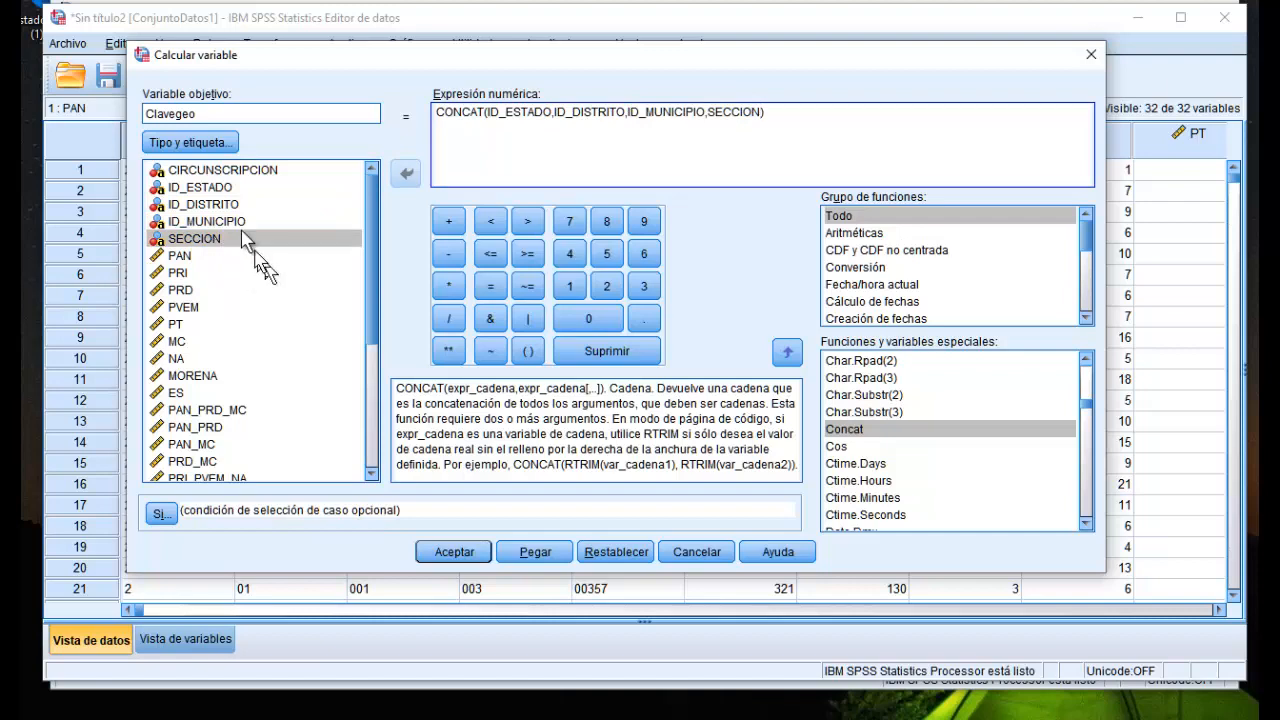
Set Clavegeo's type to string with a width of 13, compute the variable and minimize the output viewer
click(210, 143)
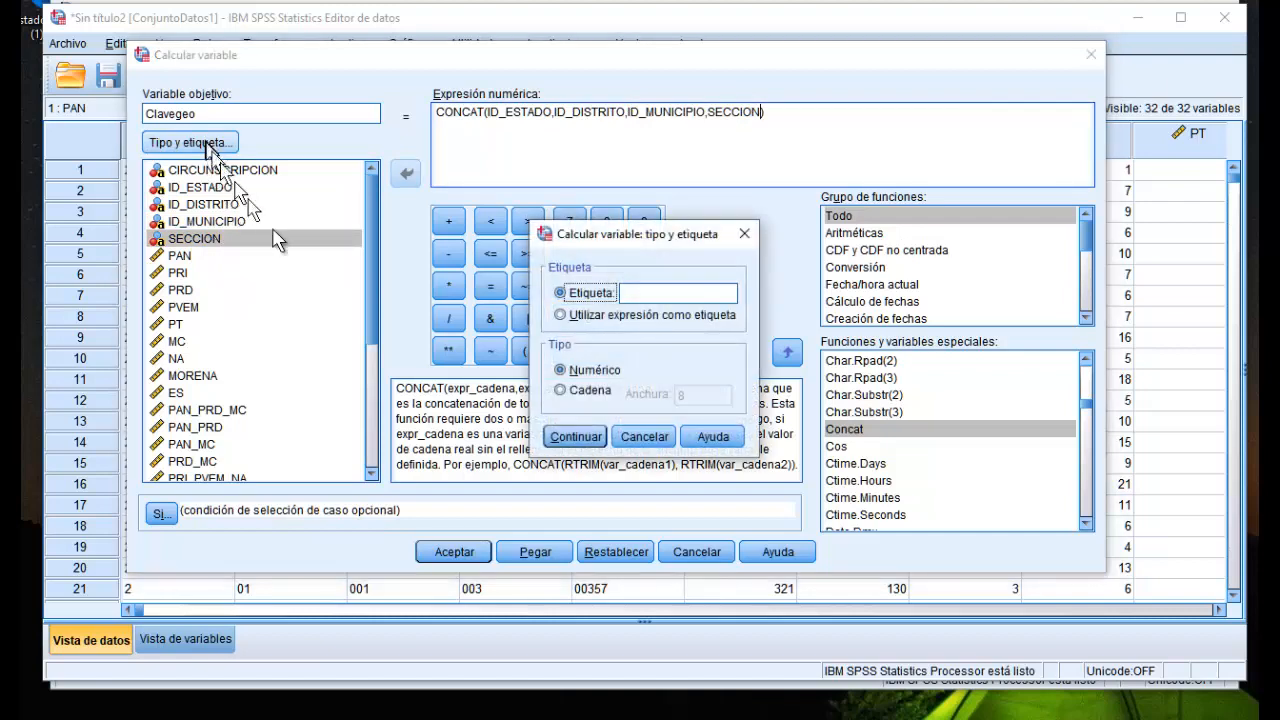
click(561, 390)
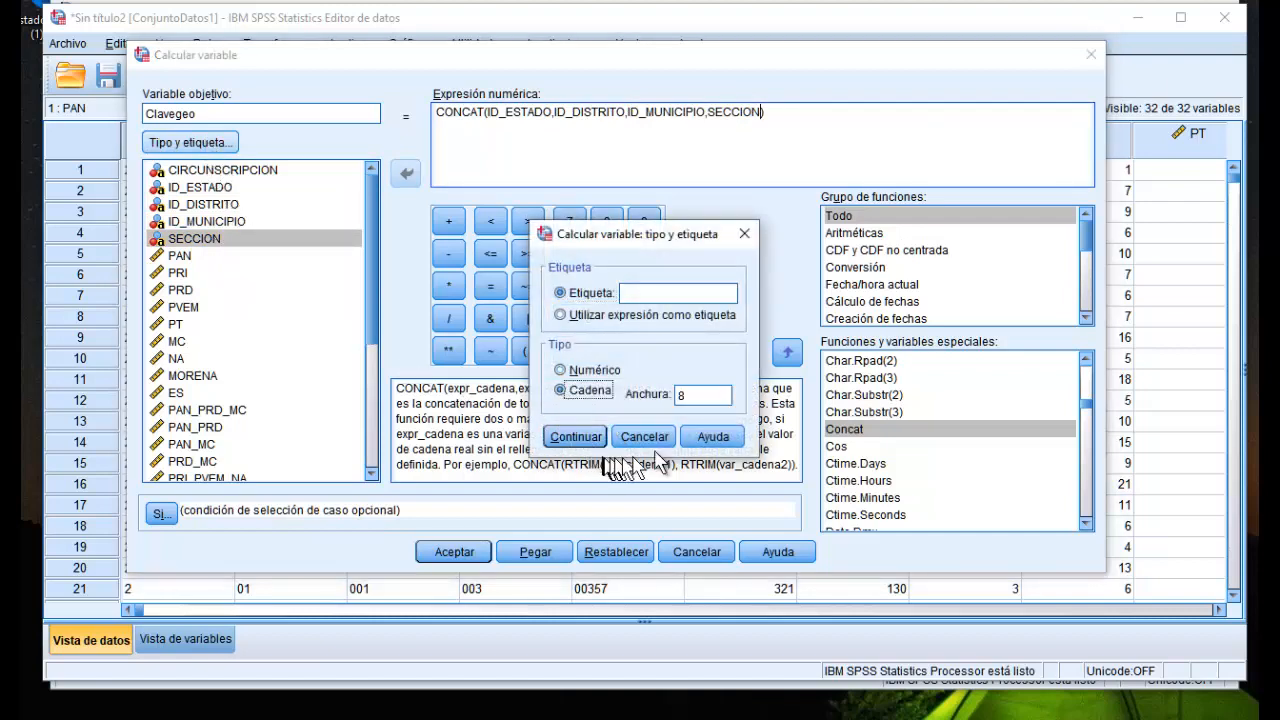
double_click(692, 396)
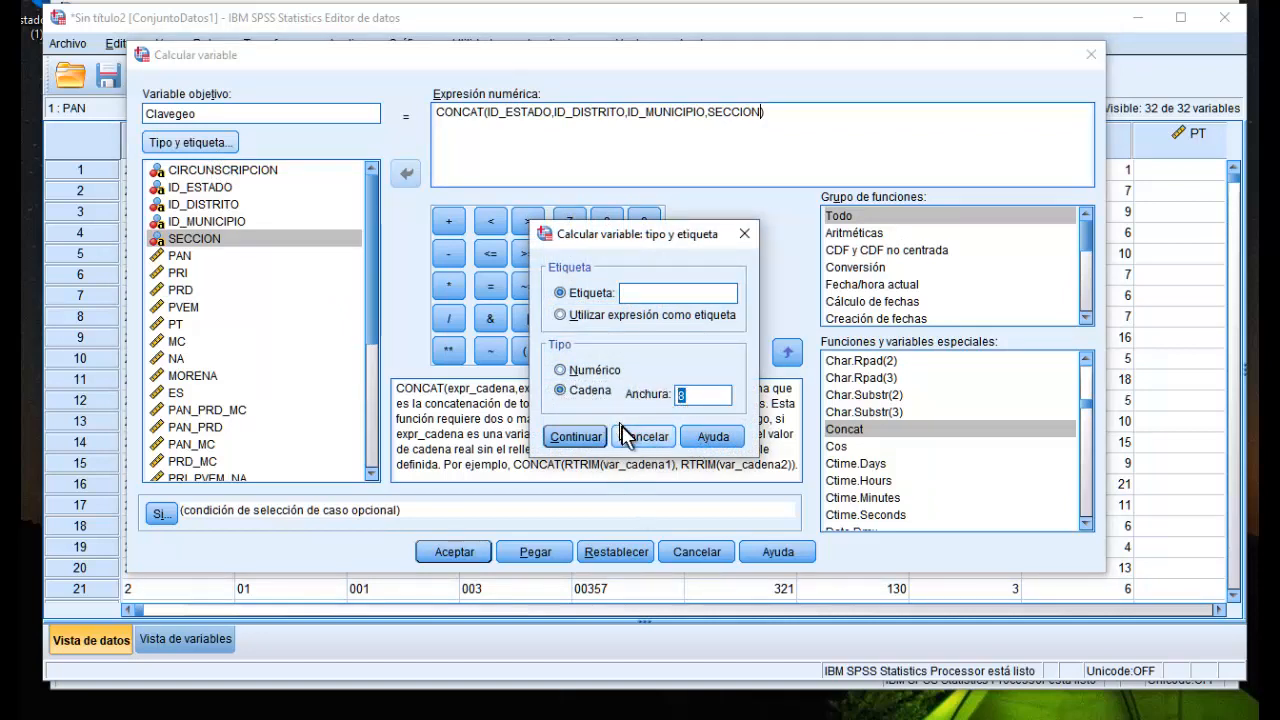
text(13)
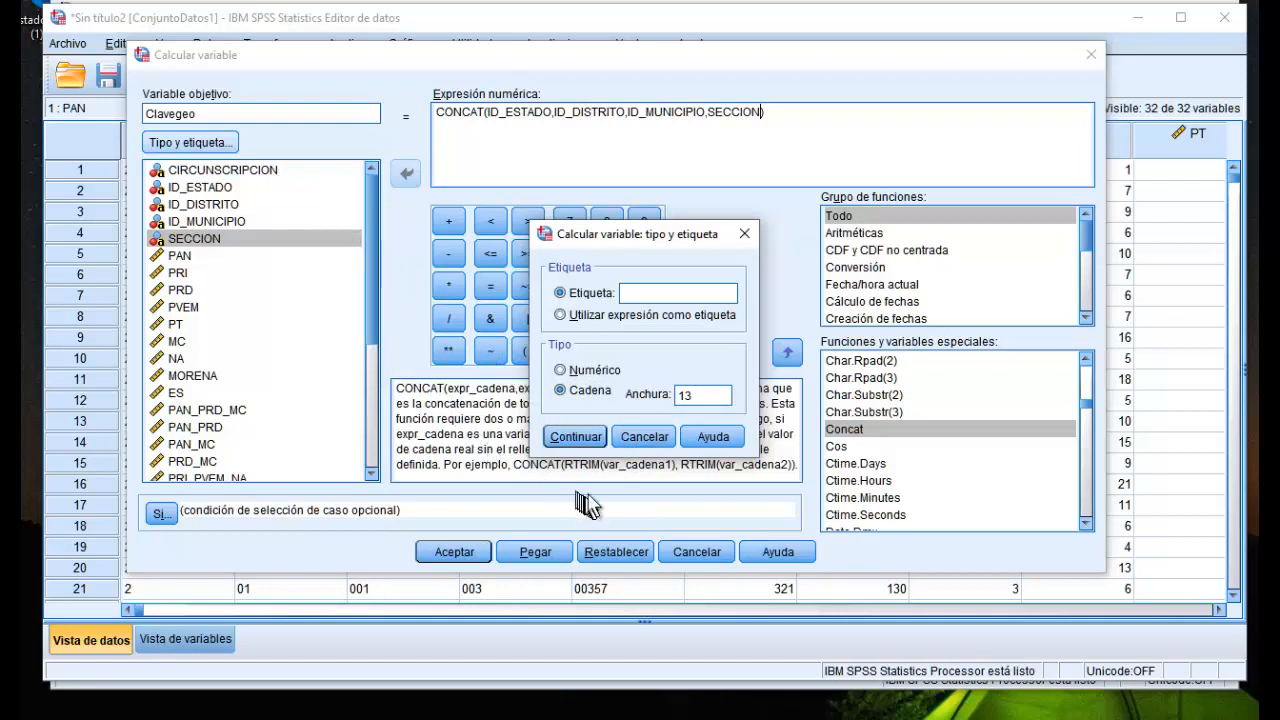
click(575, 437)
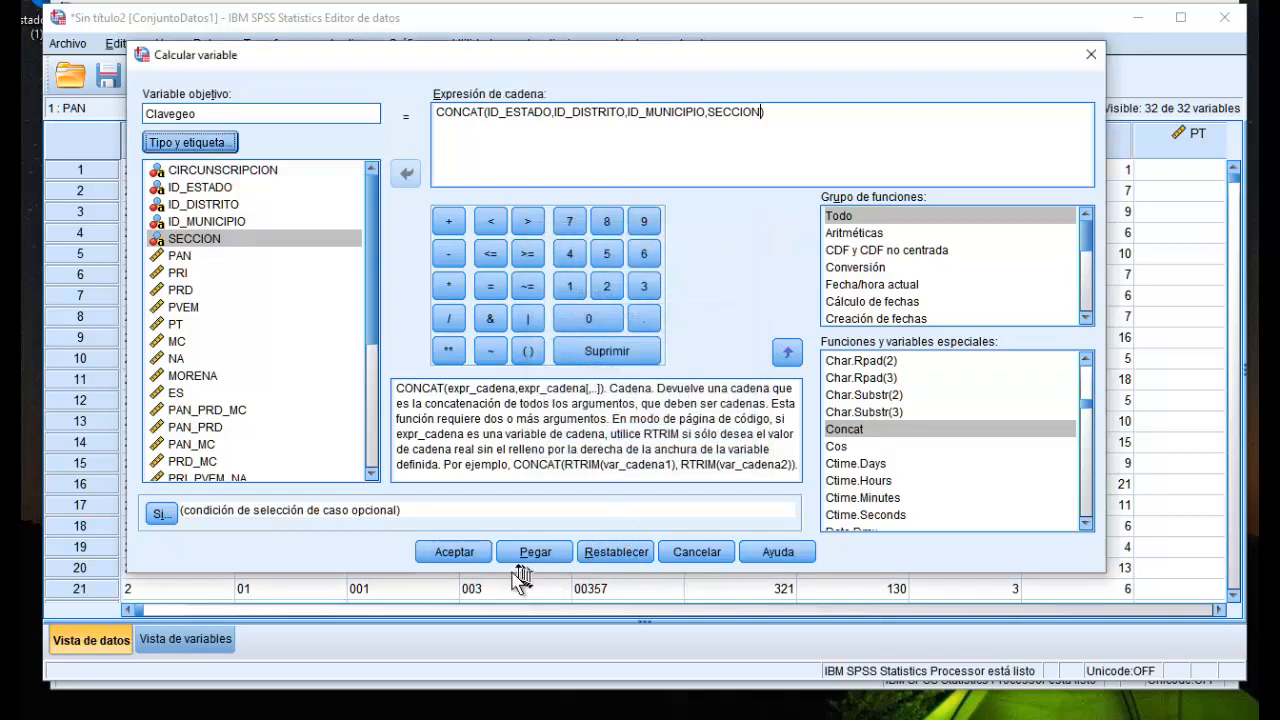
click(464, 553)
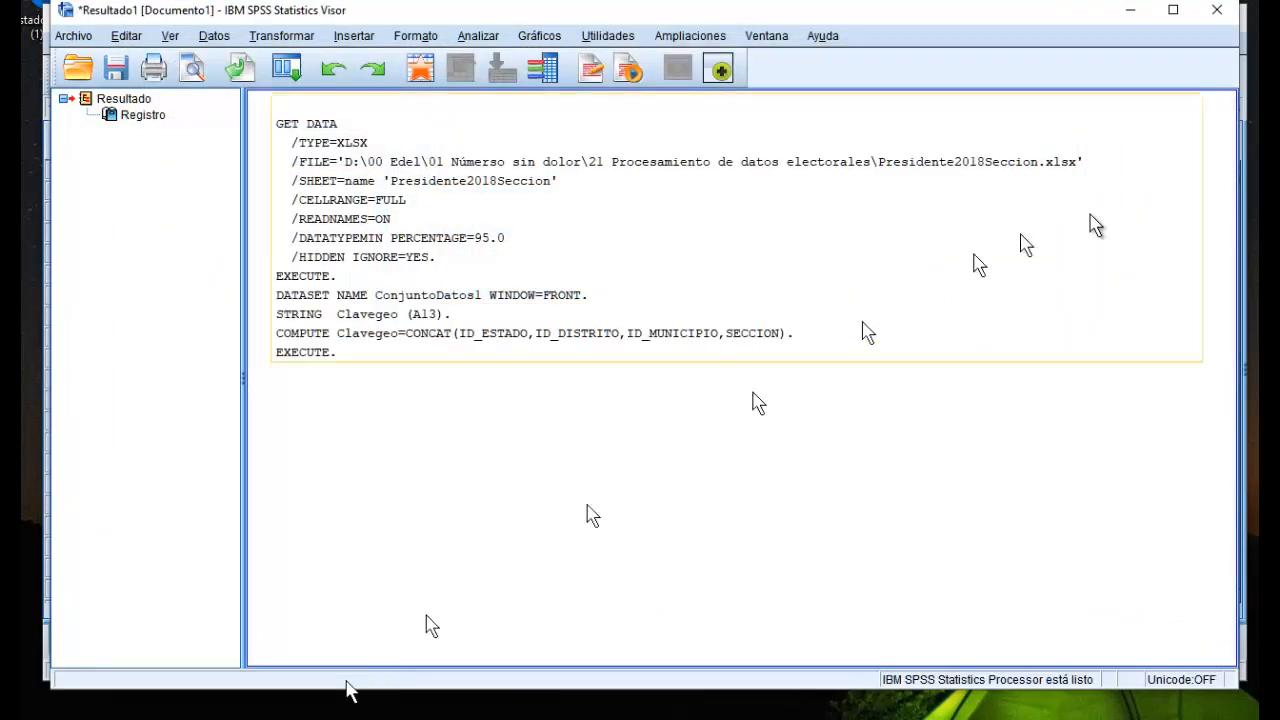
click(1131, 11)
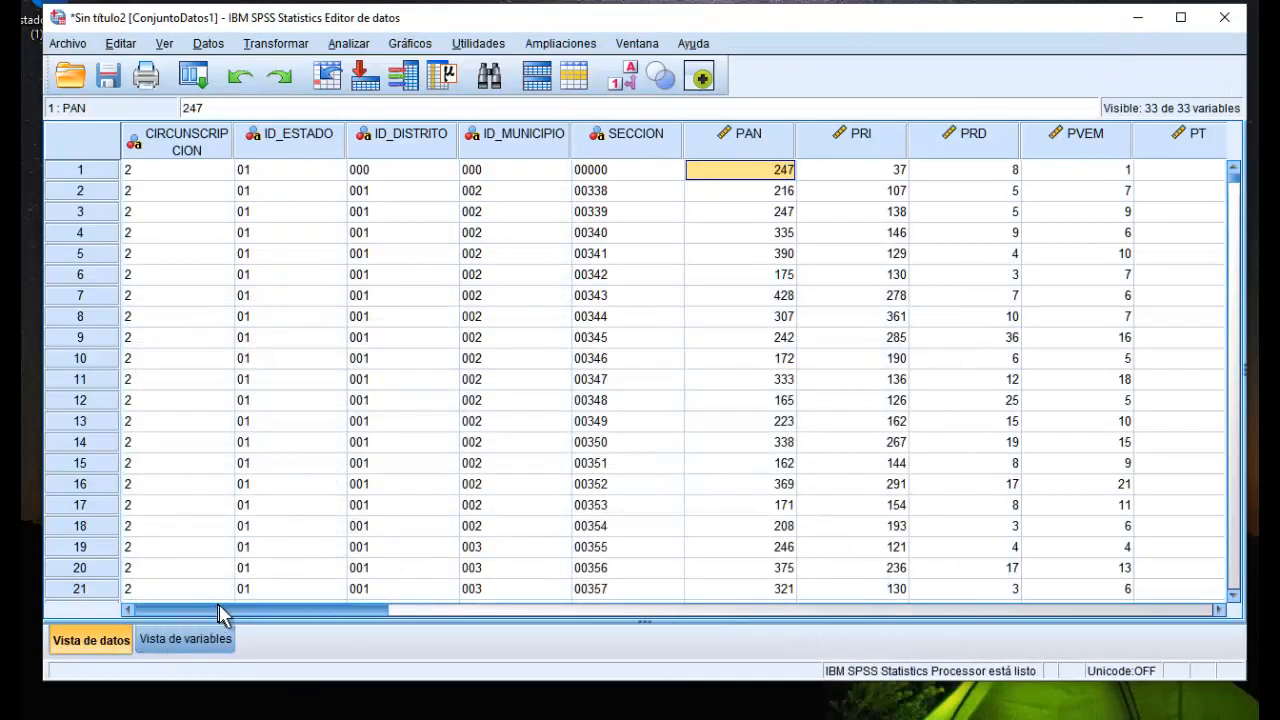
Check the computed Clavegeo column, and in the variable view move Clavegeo directly after SECCION
drag(220, 611, 991, 634)
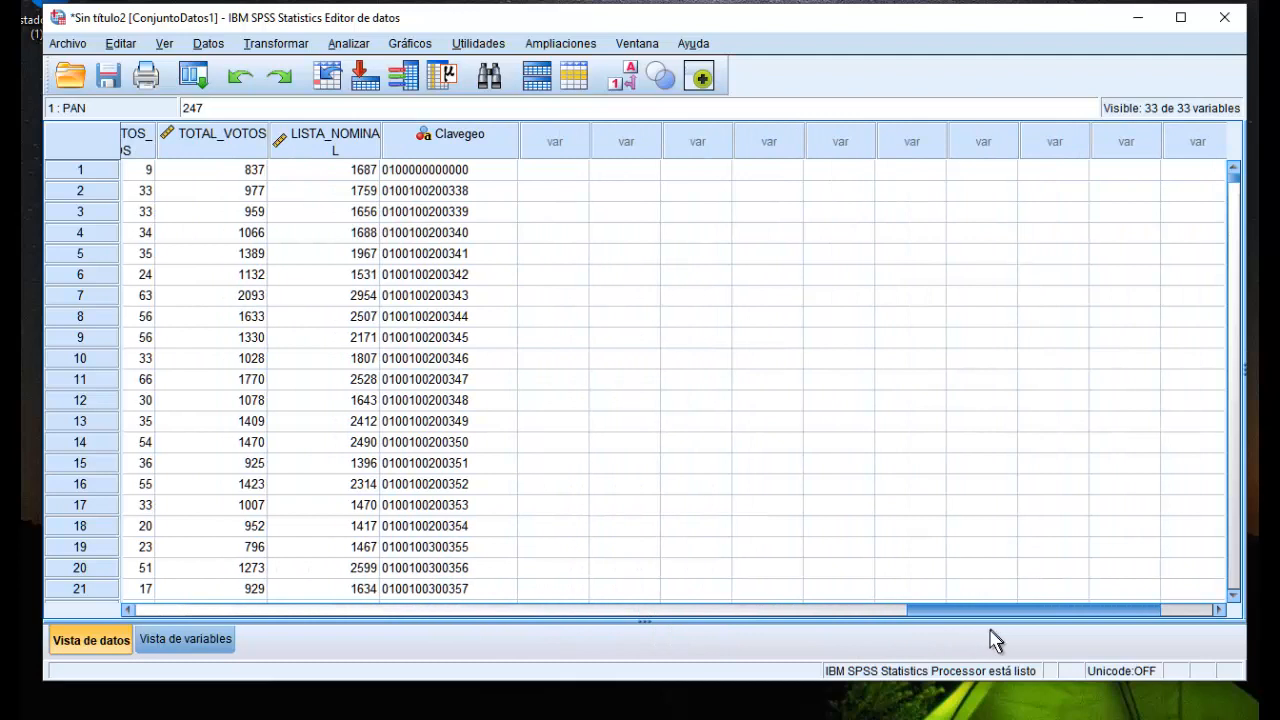
click(477, 145)
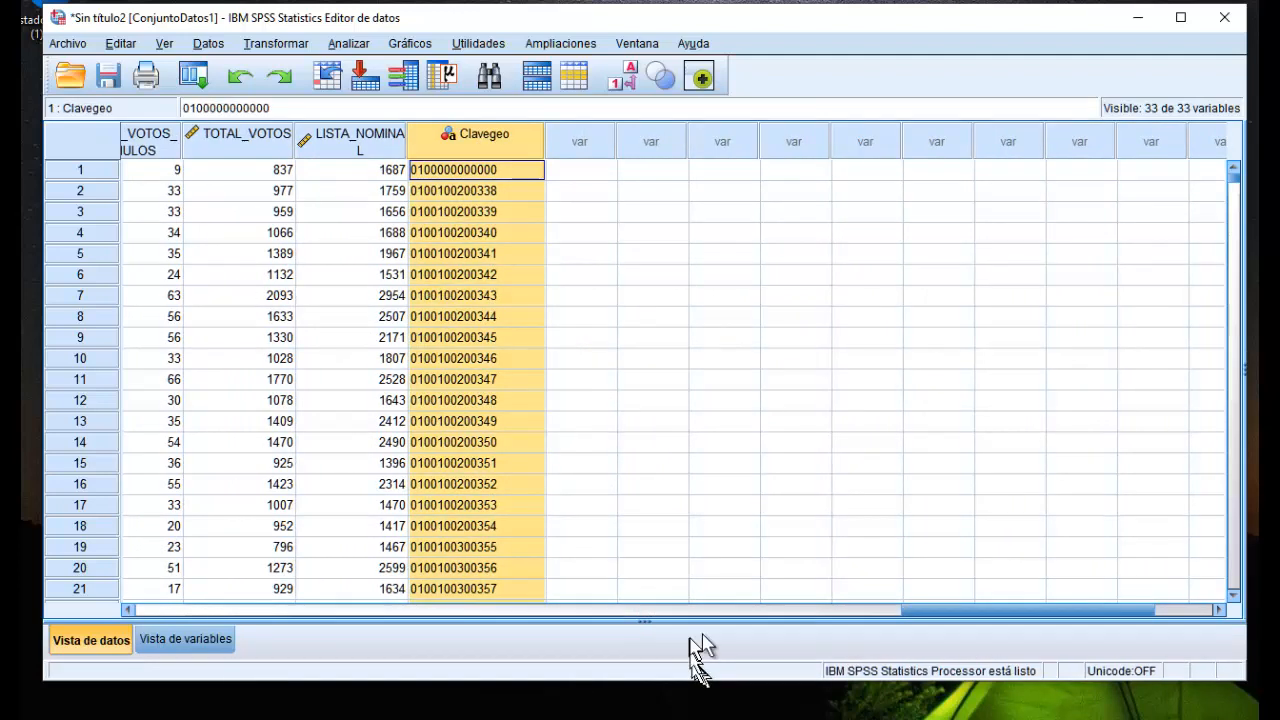
drag(1030, 618, 160, 676)
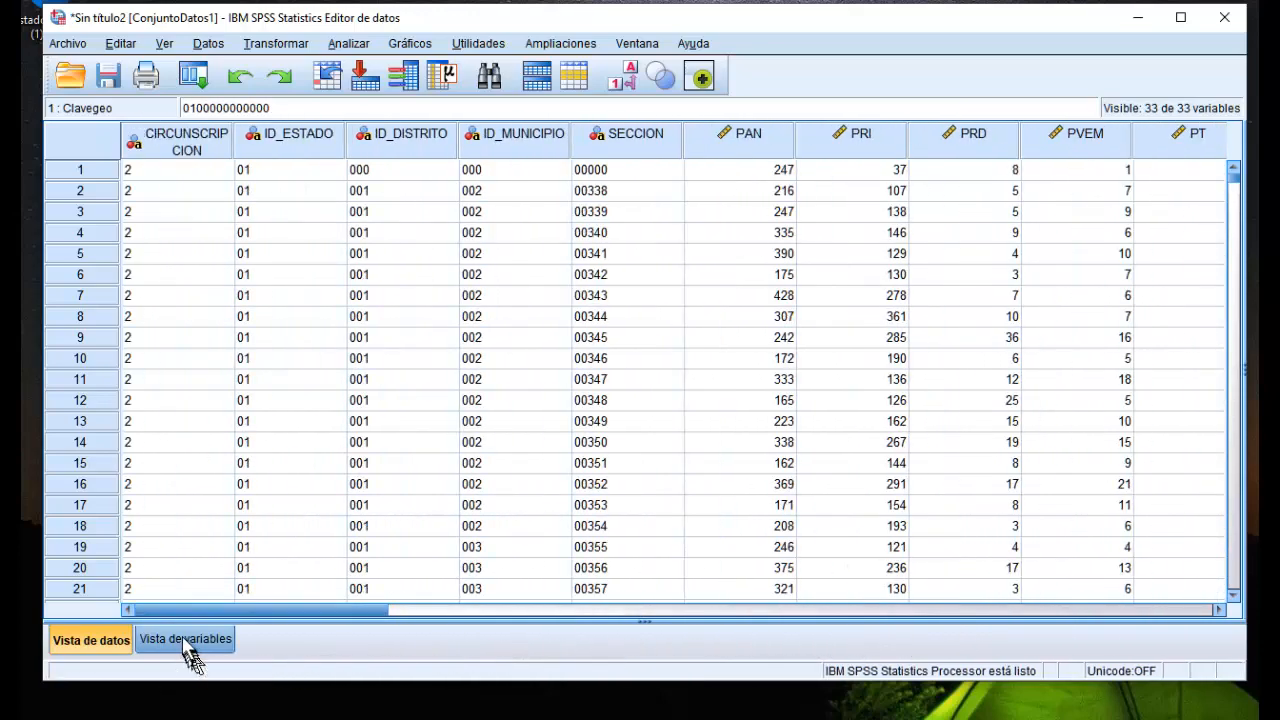
click(190, 644)
scroll(235, 520, down, 2)
scroll(232, 513, down, 4)
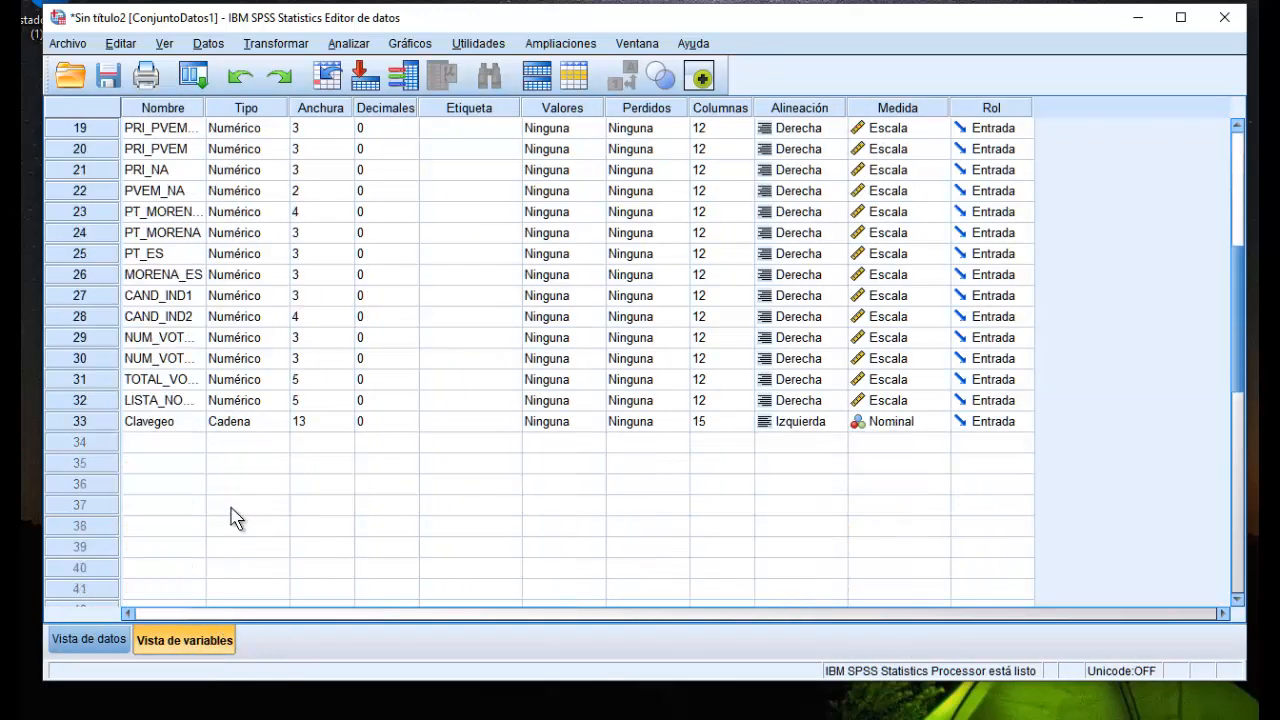
click(66, 421)
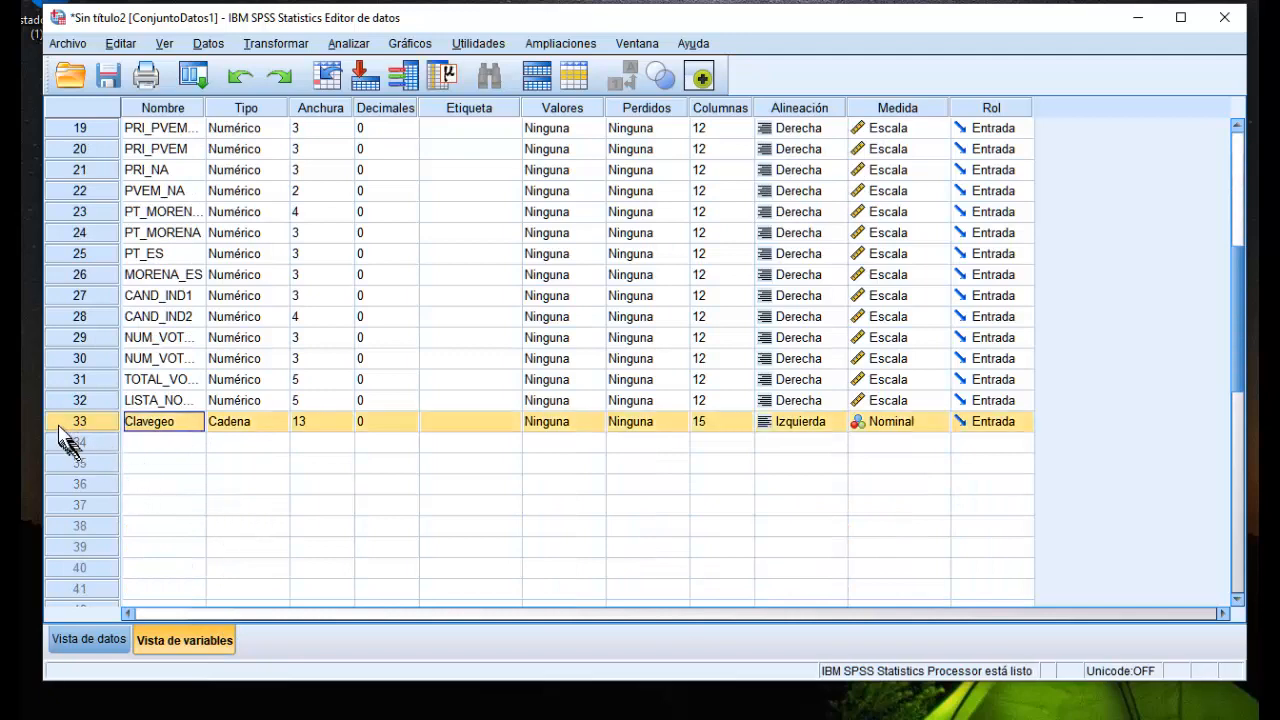
drag(62, 421, 105, 234)
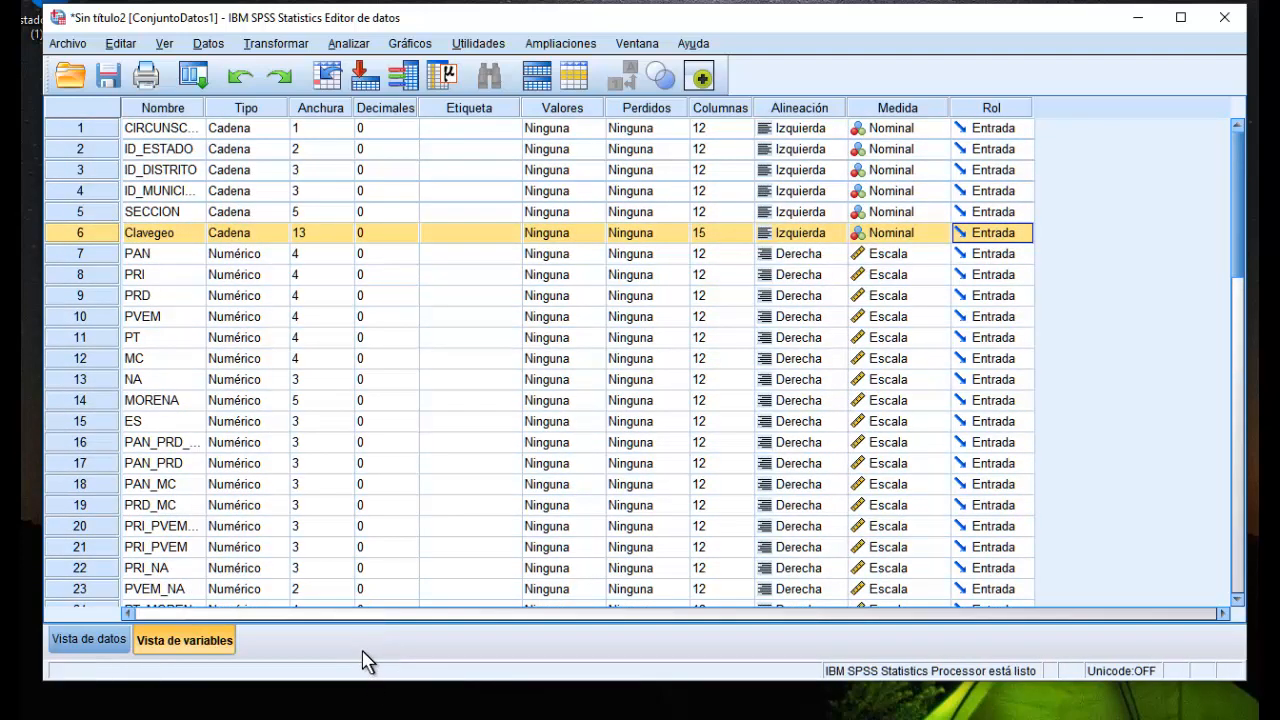
Return to the data view and examine the Clavegeo, ID_ESTADO and SECCION columns
click(85, 643)
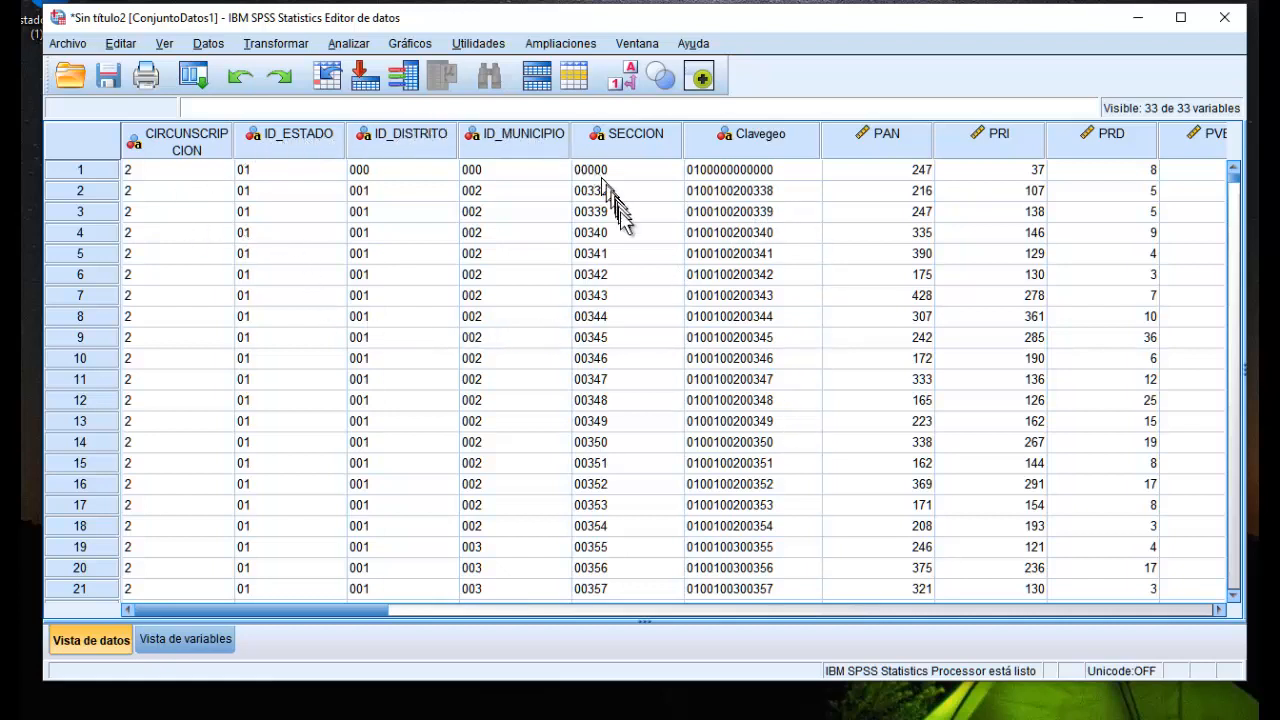
click(766, 140)
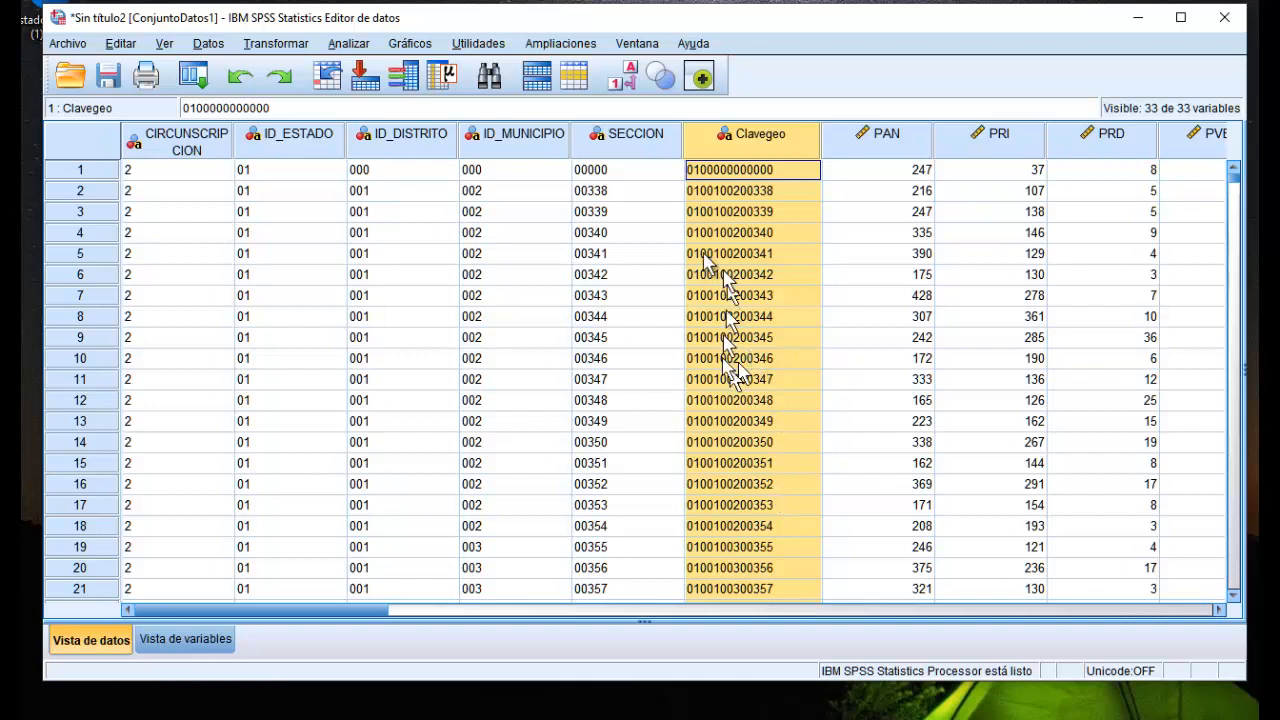
click(303, 147)
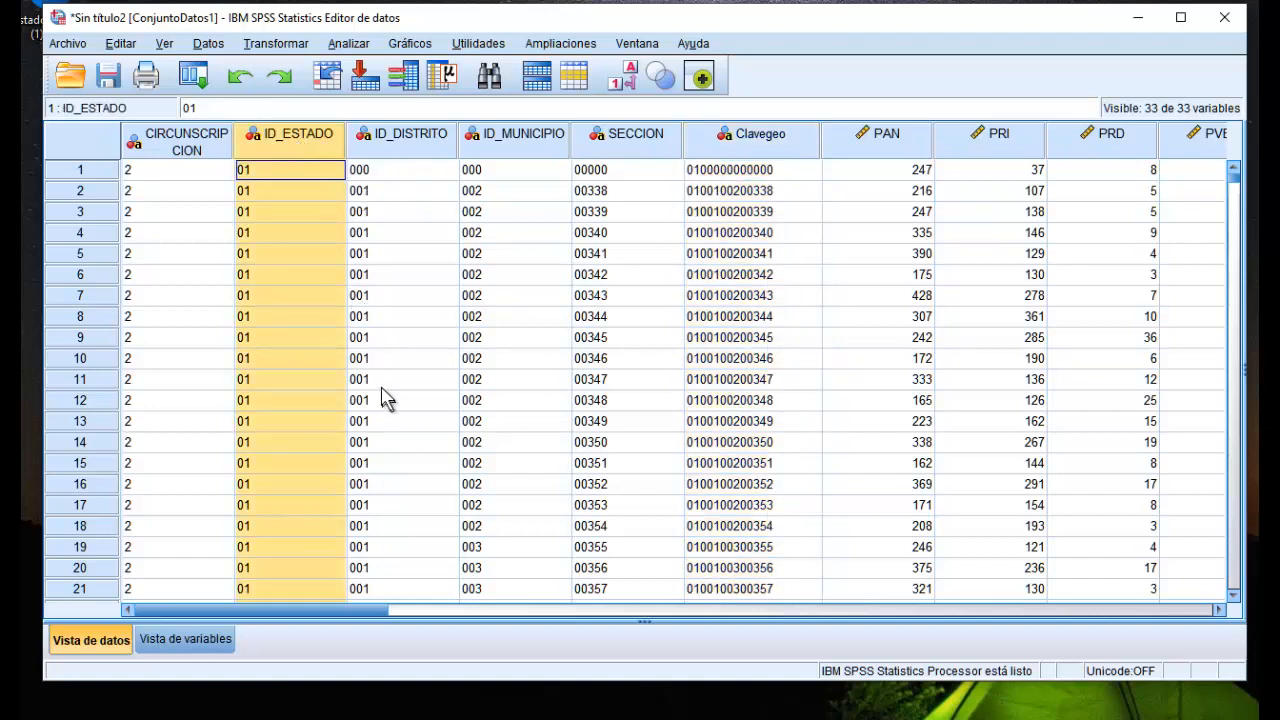
click(620, 145)
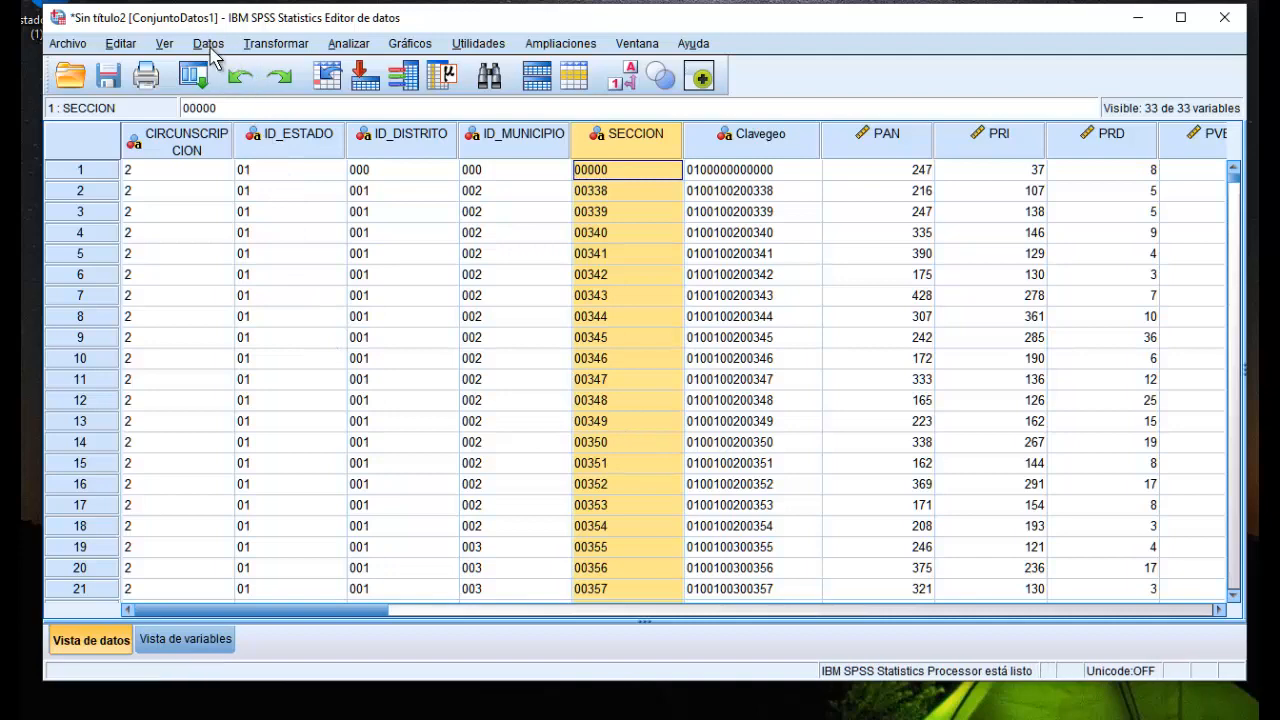
Start computing another variable with EntSec as the target variable name
click(282, 52)
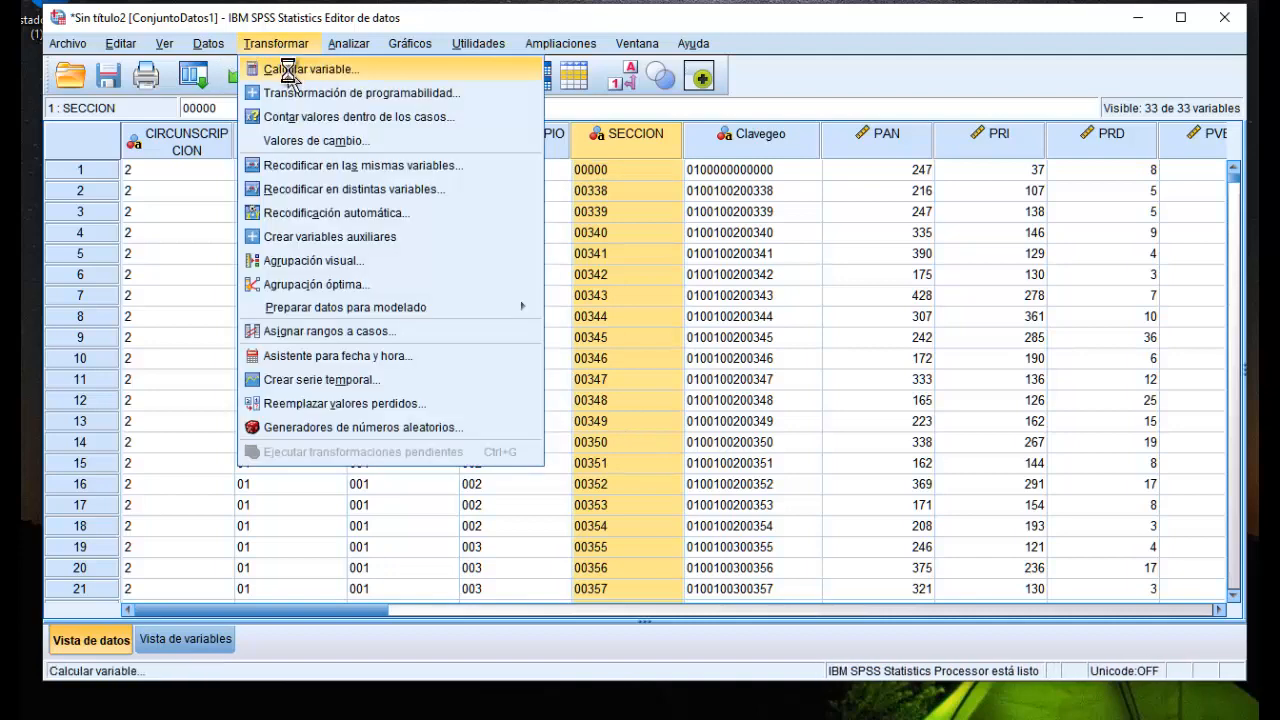
click(285, 68)
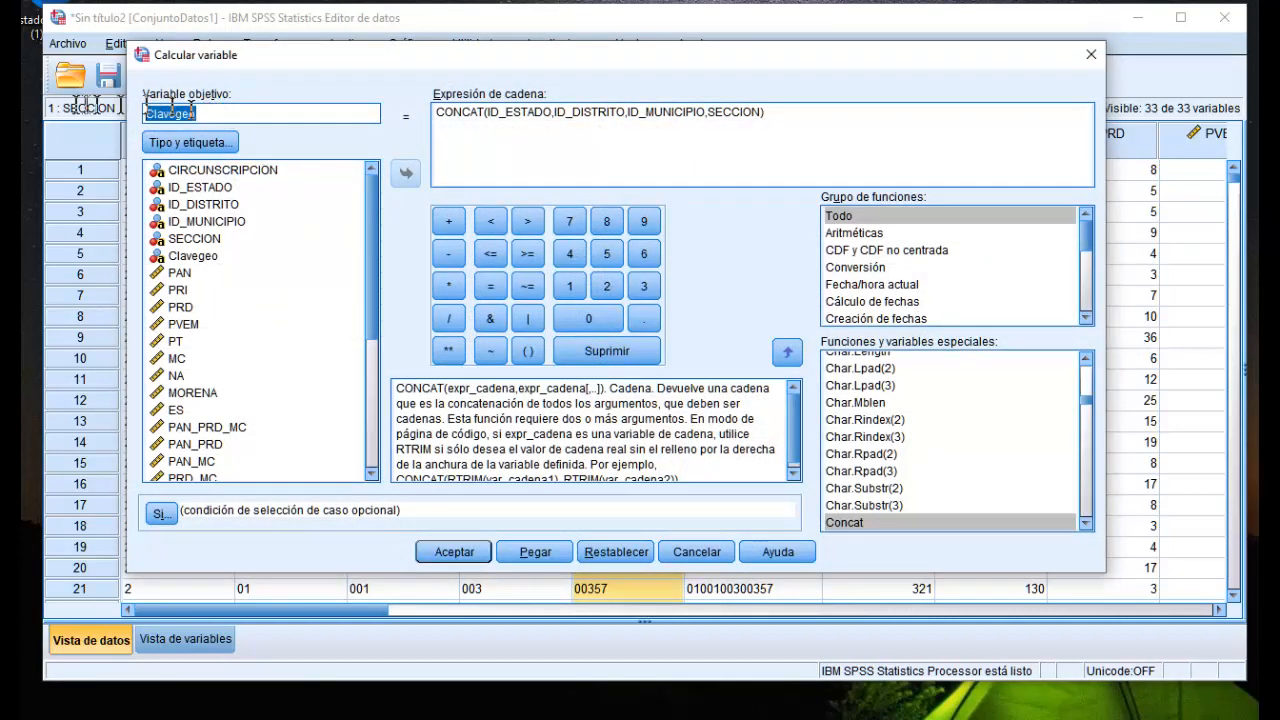
text(EntSec)
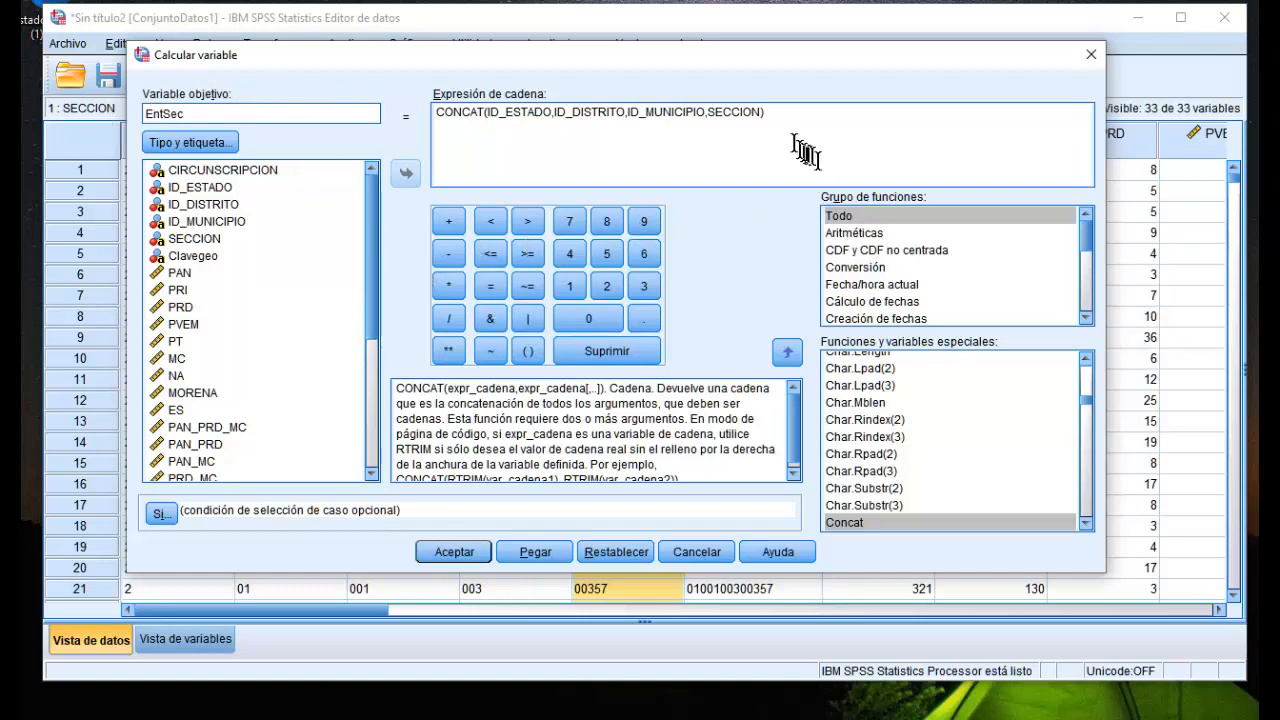
Change the expression to CONCAT(ID_ESTADO,SECCION), compute EntSec and minimize the output viewer
click(760, 112)
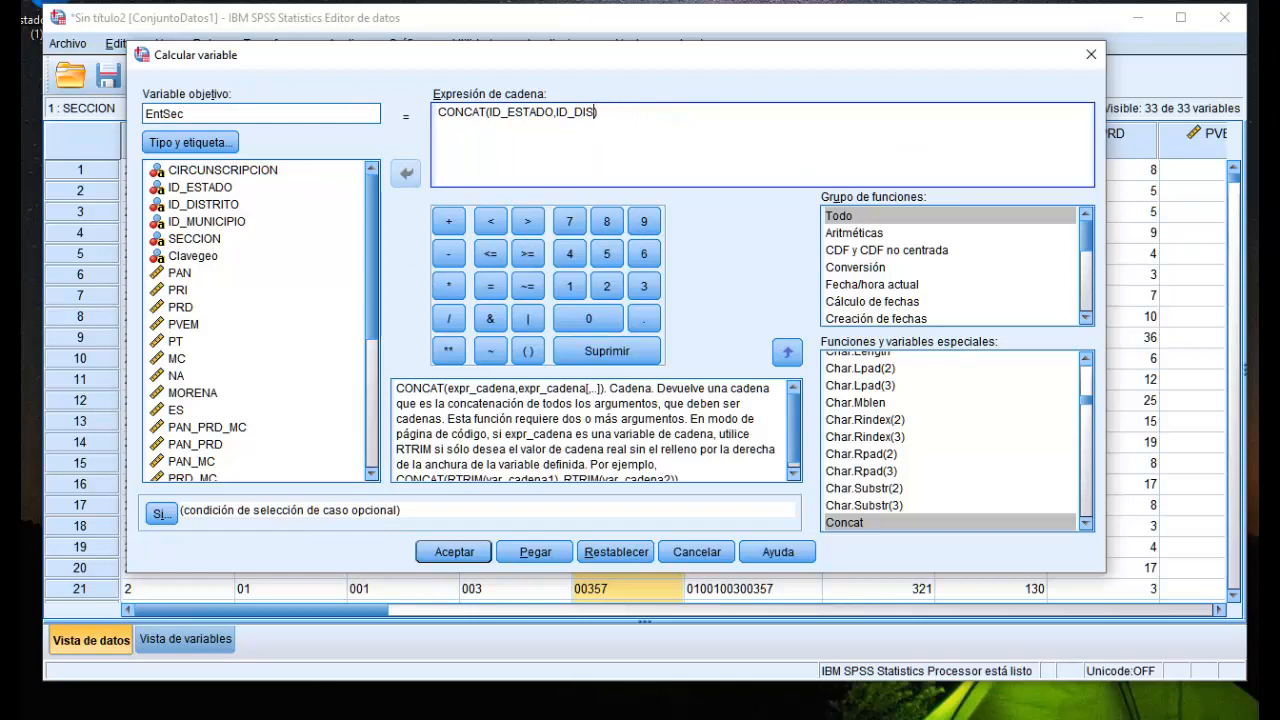
key(BackSpace)
key(BackSpace)
key(BackSpace)
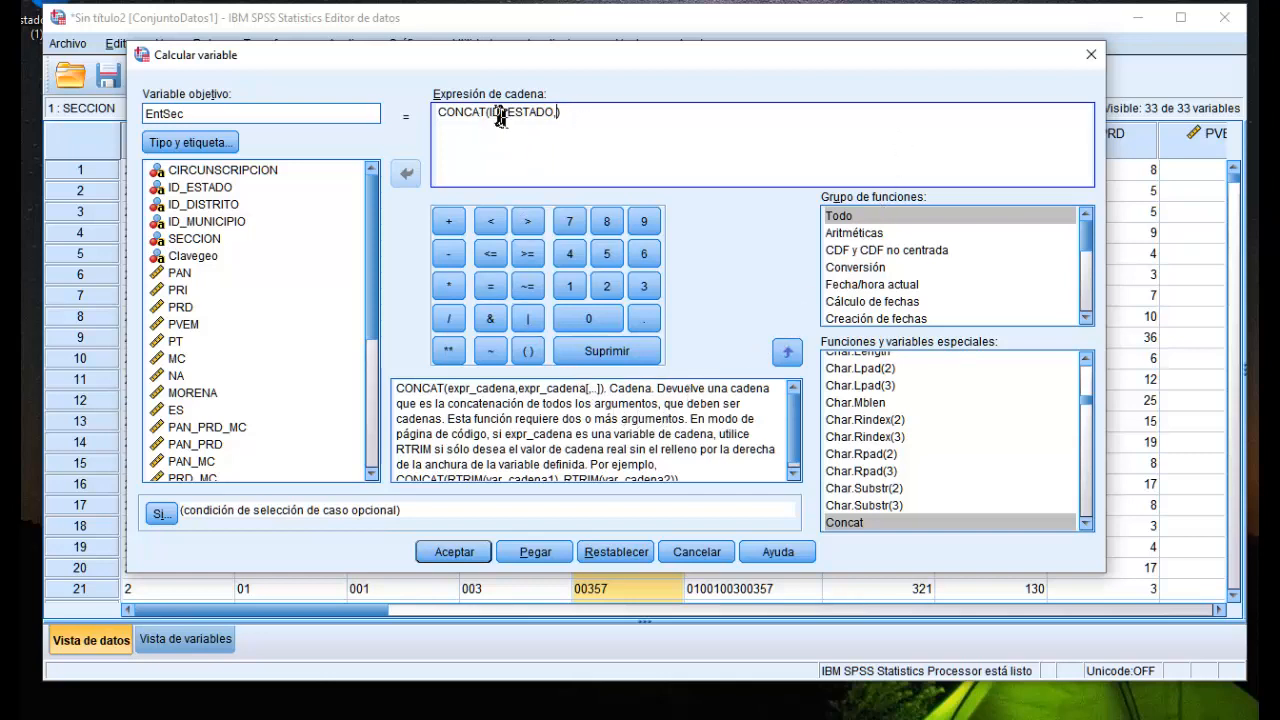
double_click(204, 246)
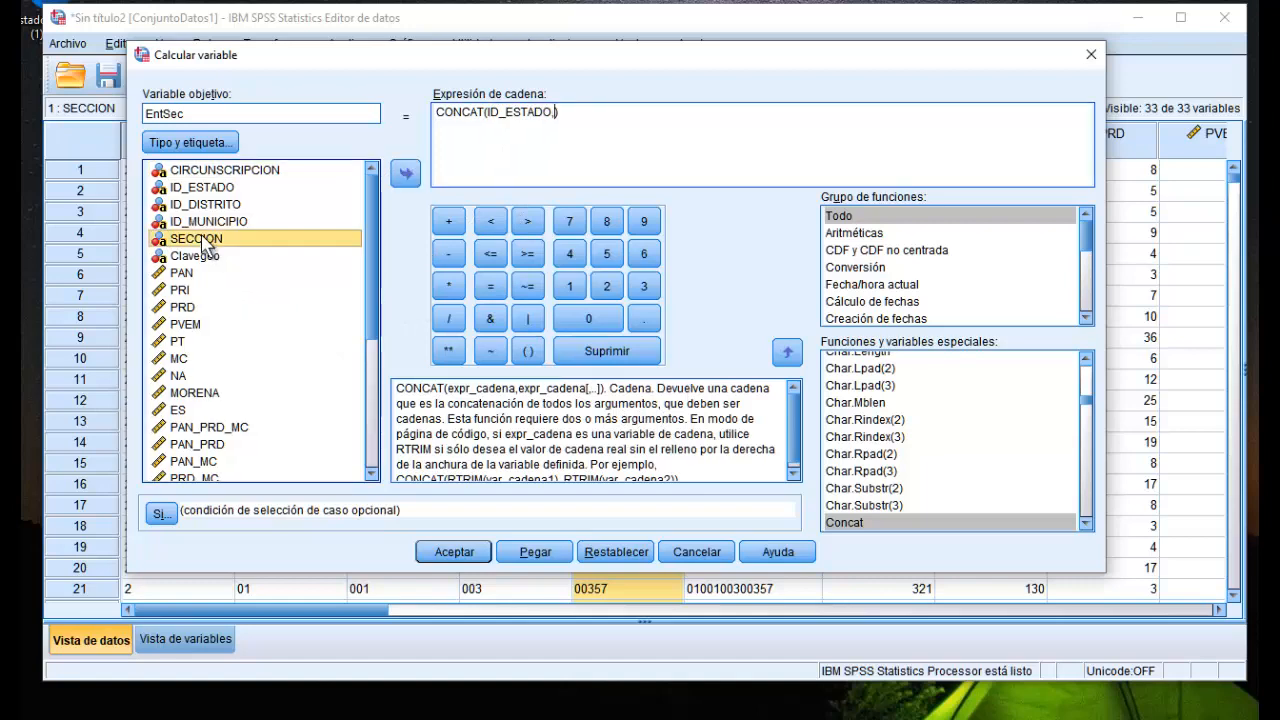
click(457, 554)
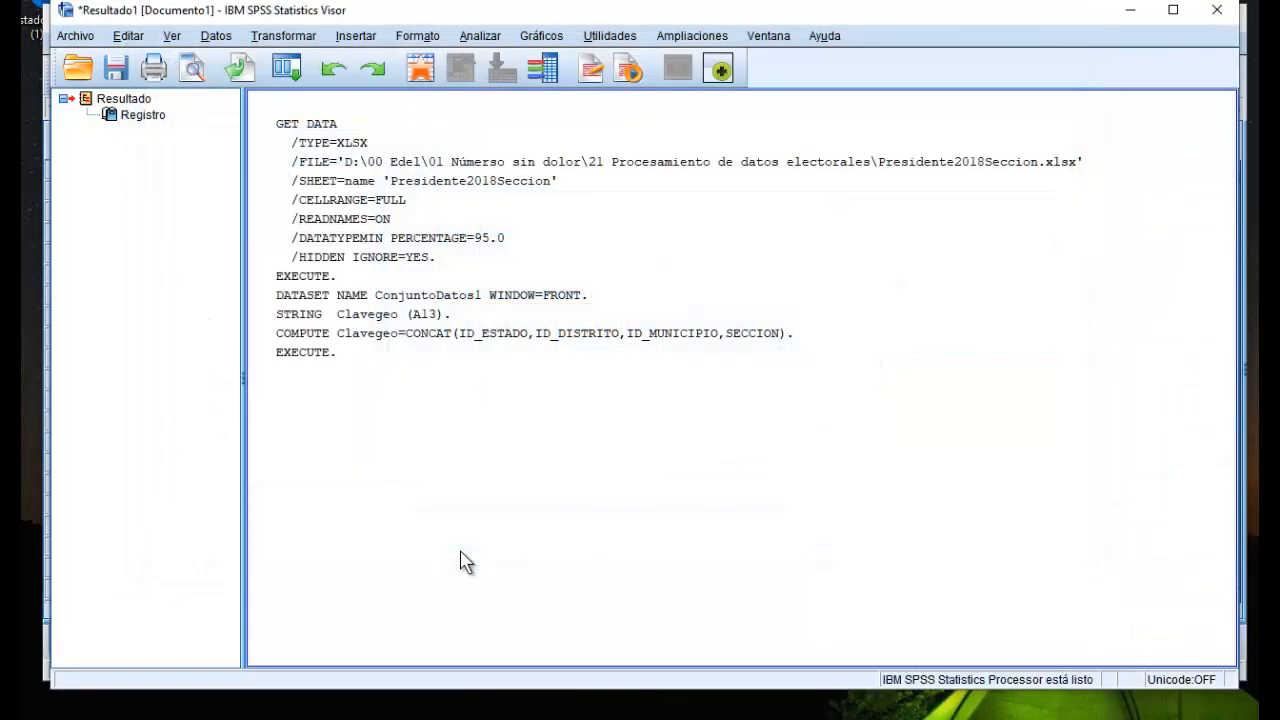
click(1130, 10)
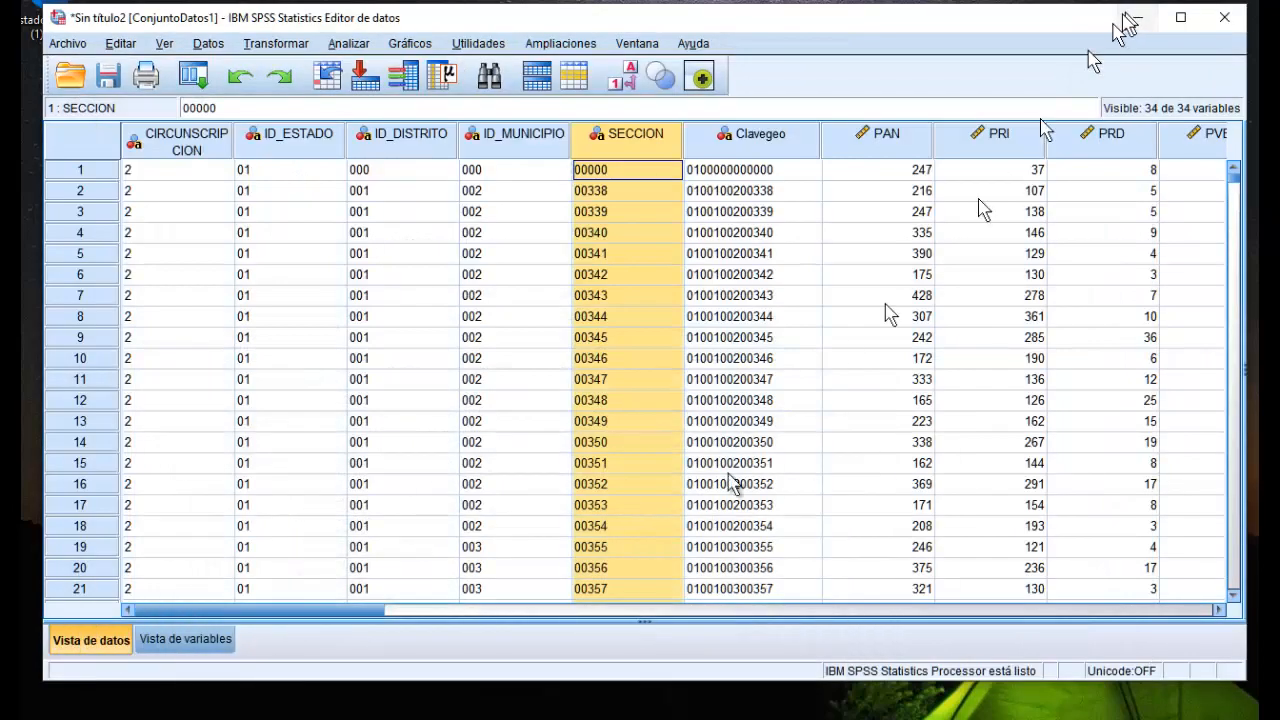
Check the computed EntSec column, and in the variable view move EntSec directly after Clavegeo
drag(312, 612, 1058, 624)
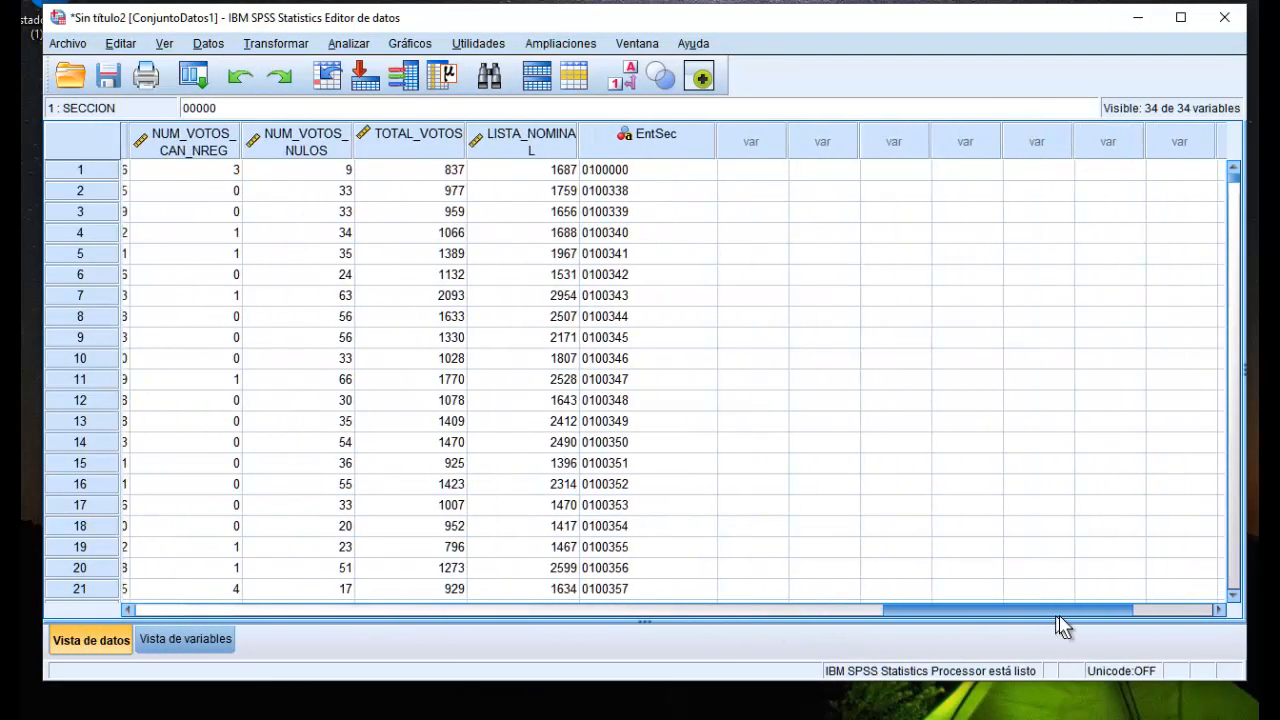
click(660, 137)
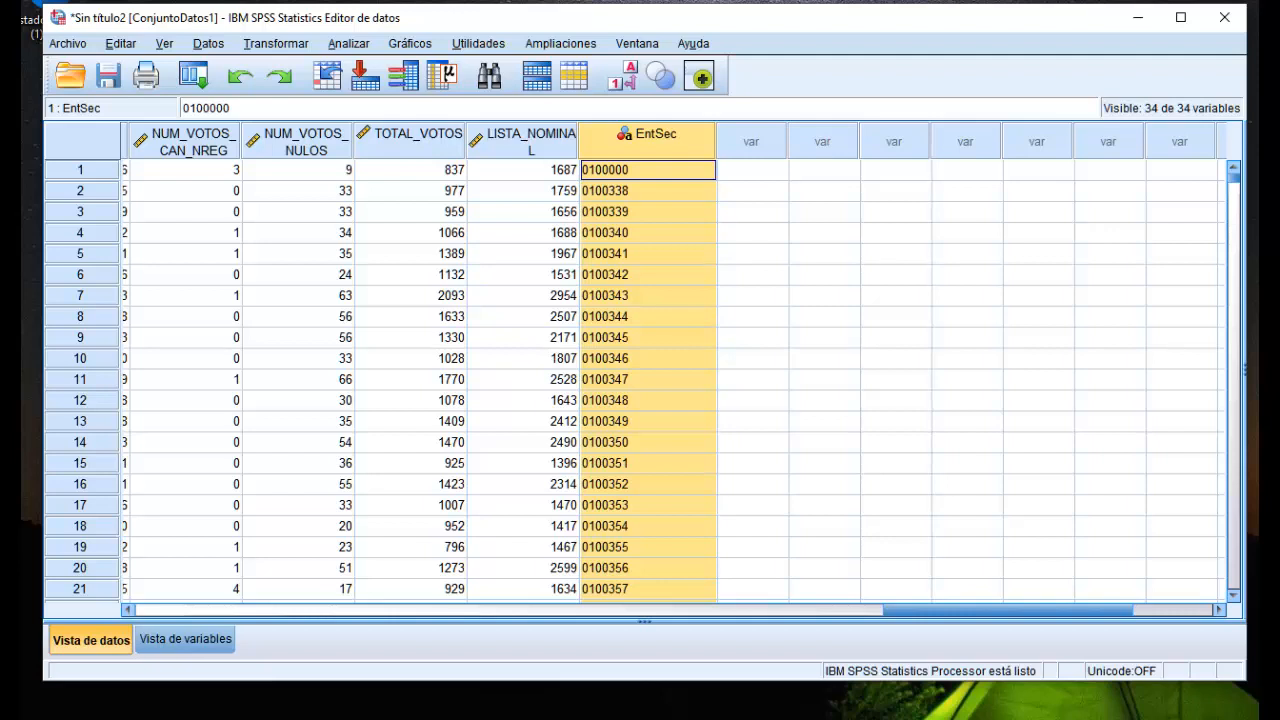
click(190, 640)
scroll(357, 463, down, 5)
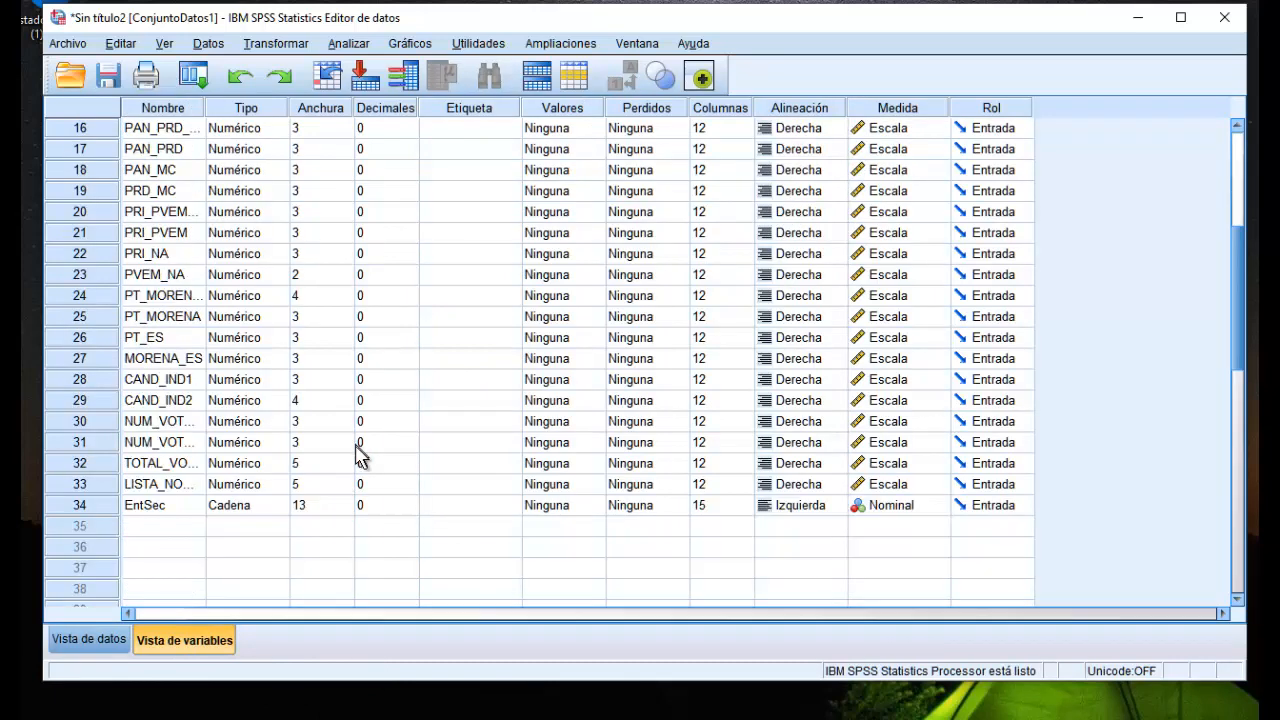
click(80, 508)
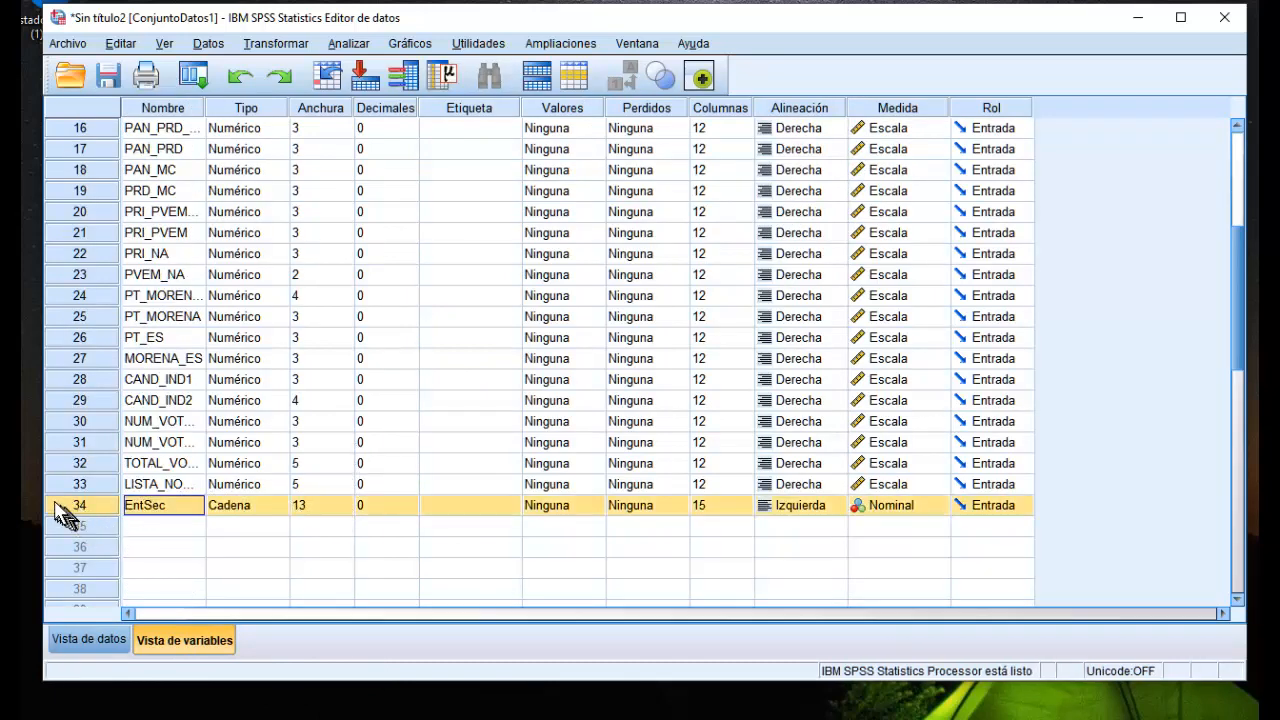
drag(57, 506, 92, 243)
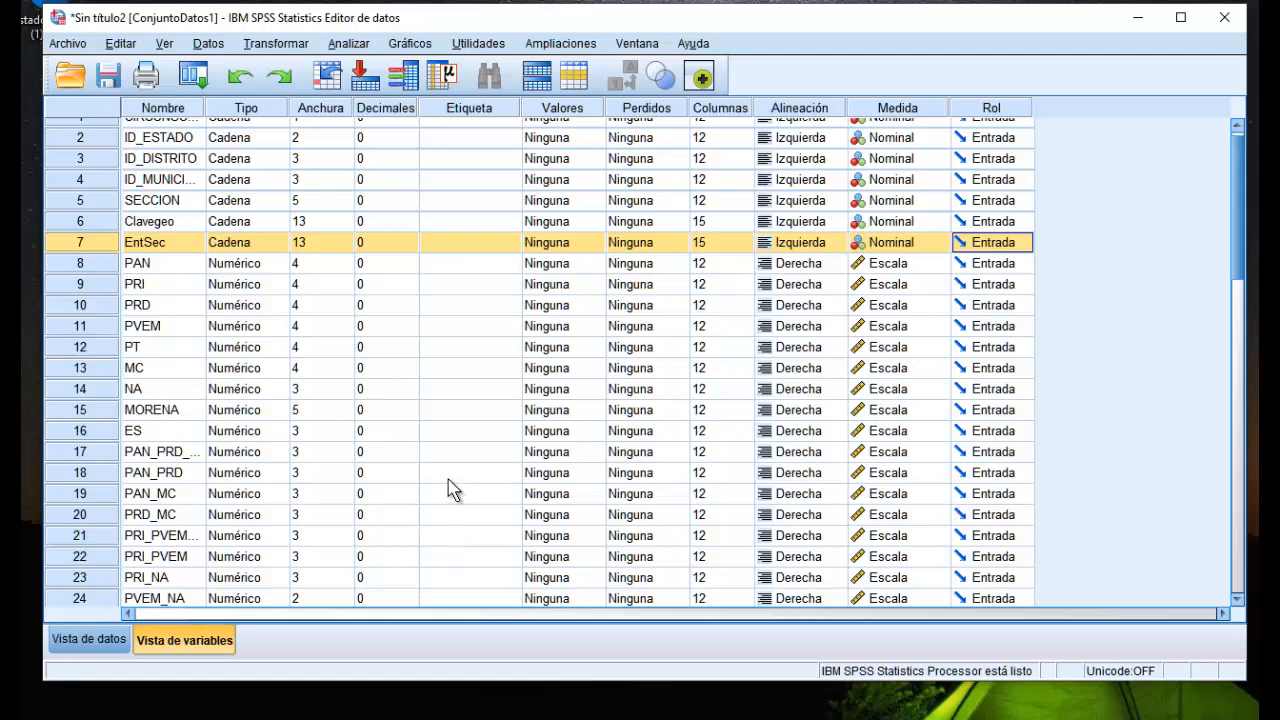
Start saving a copy of the dataset with Excel 2007 a 2010 (*.xlsx) as the file type
click(77, 50)
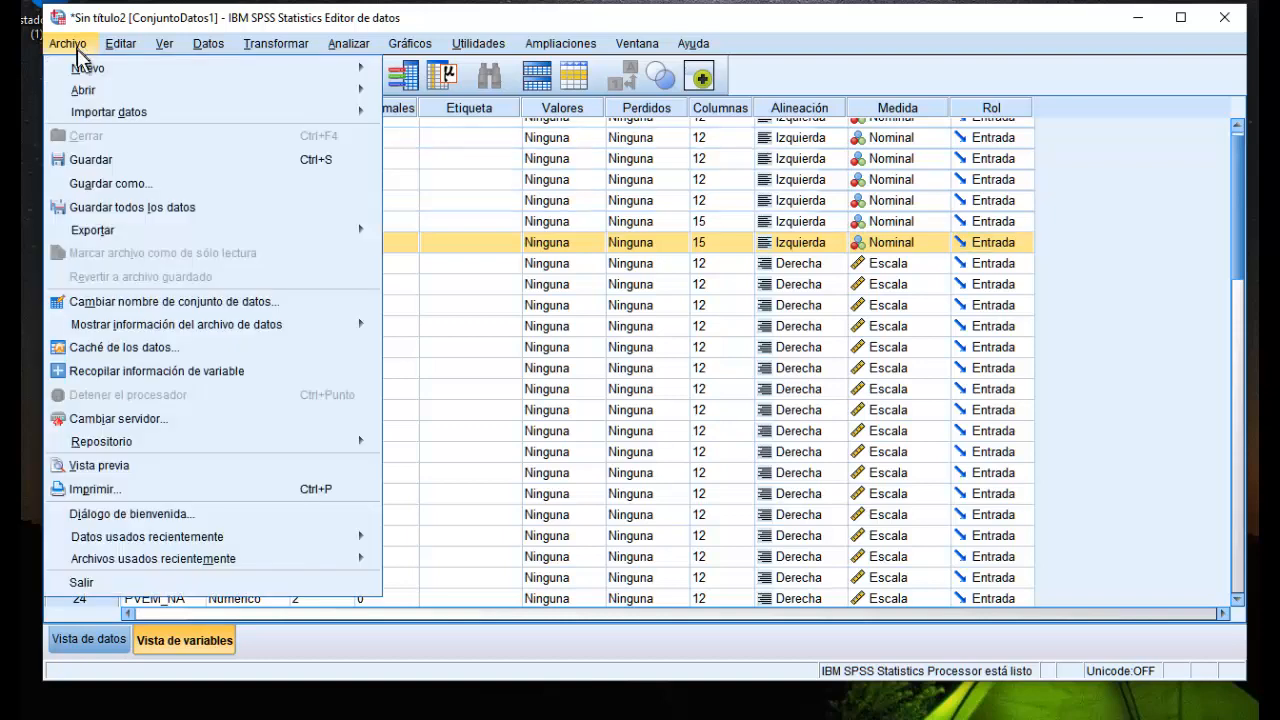
click(145, 184)
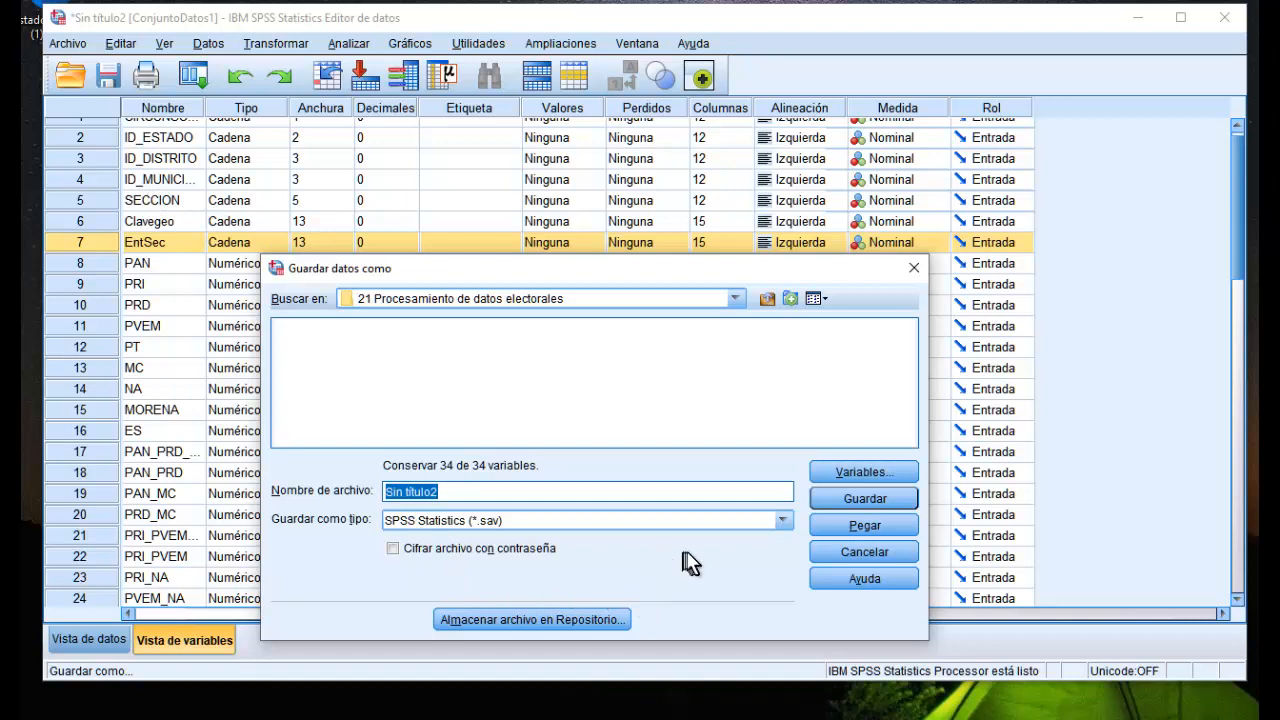
click(690, 528)
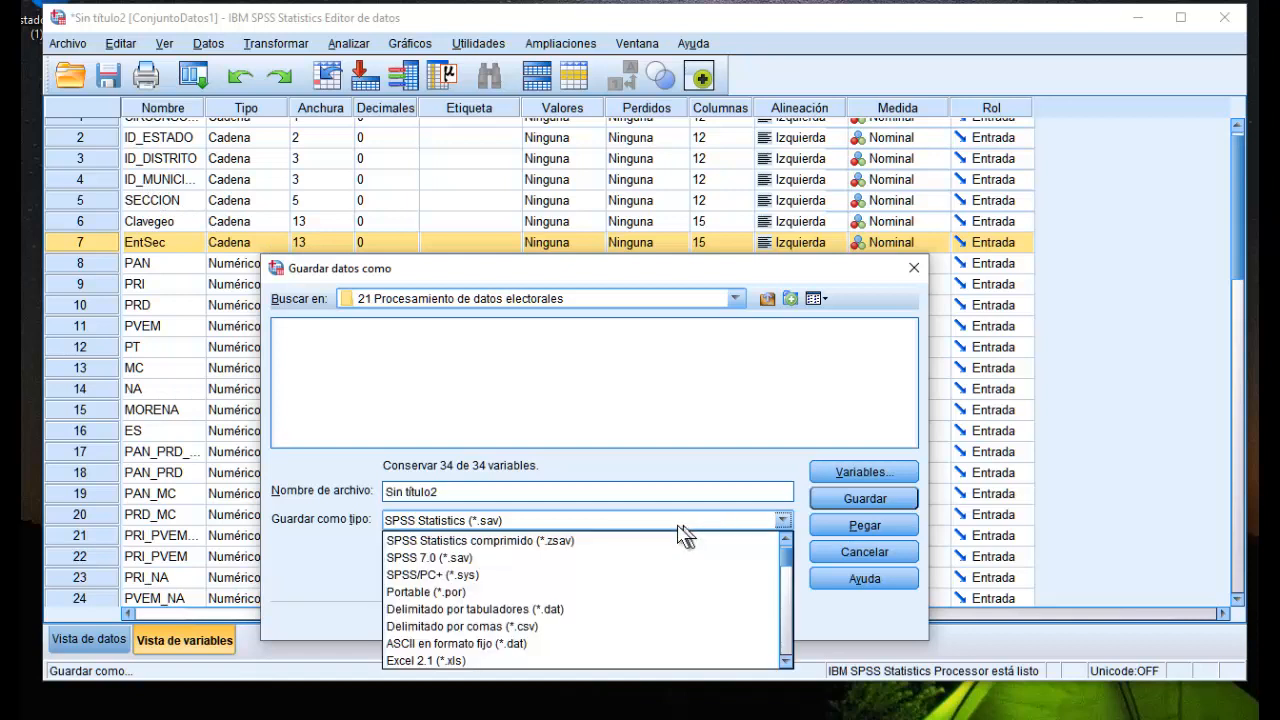
scroll(484, 620, down, 1)
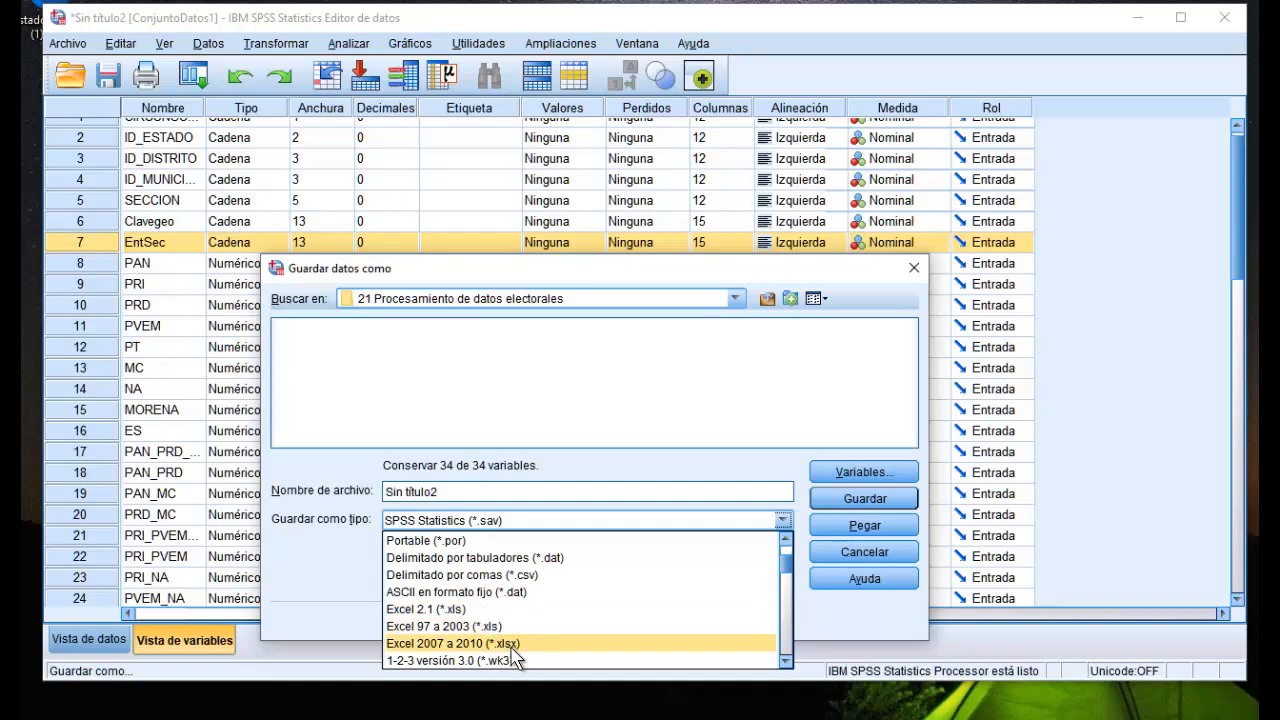
click(512, 645)
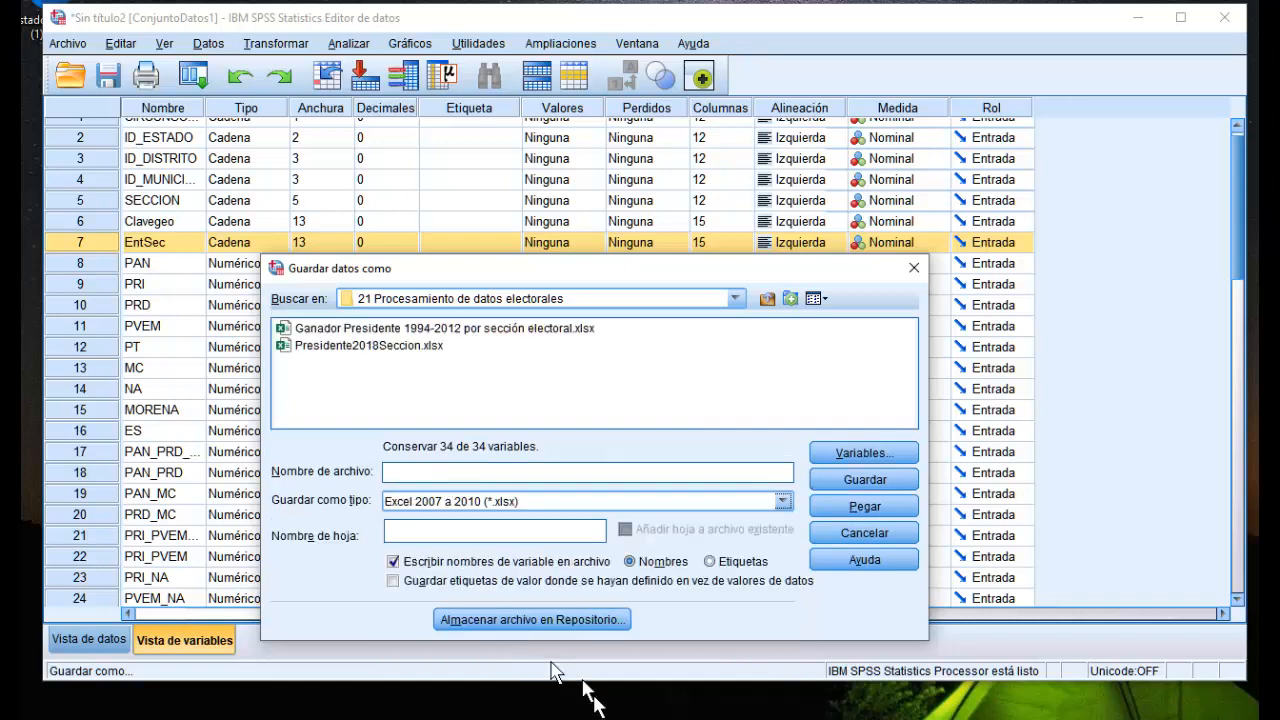
In the list of variables to save, deselect all and keep only Clavegeo, EntSec and ID_ESTADO
click(860, 455)
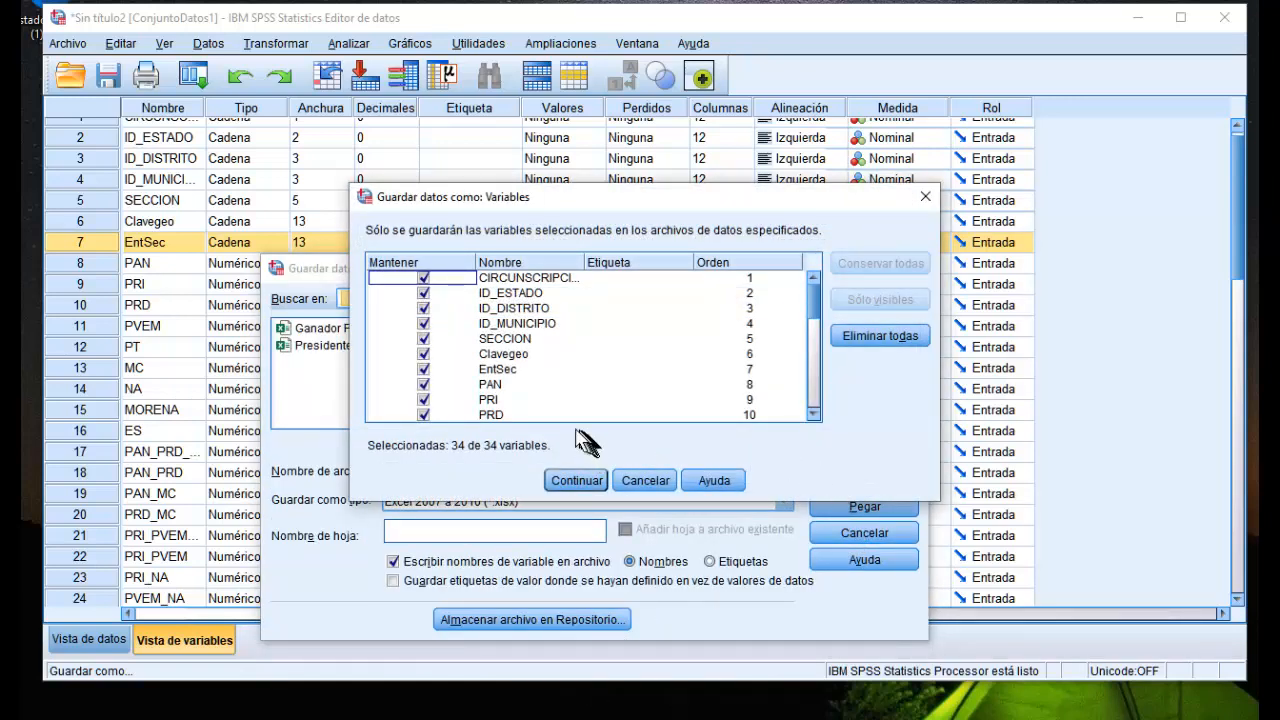
click(858, 337)
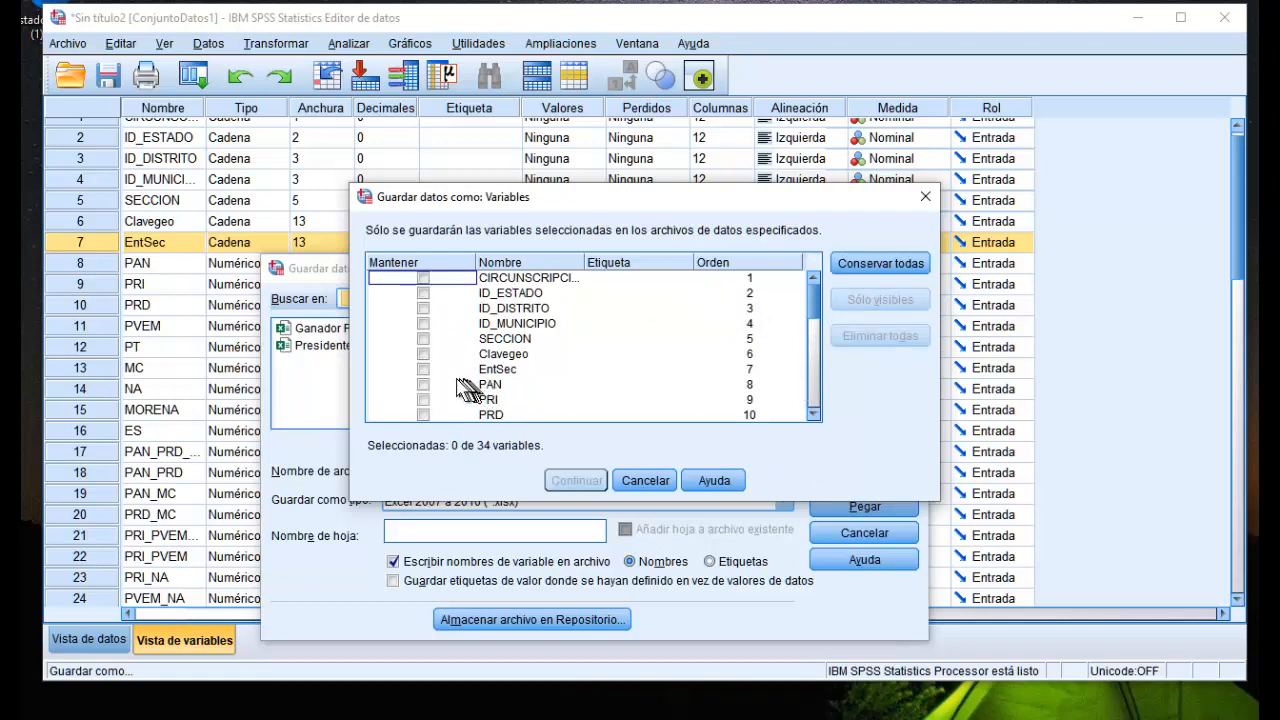
click(424, 354)
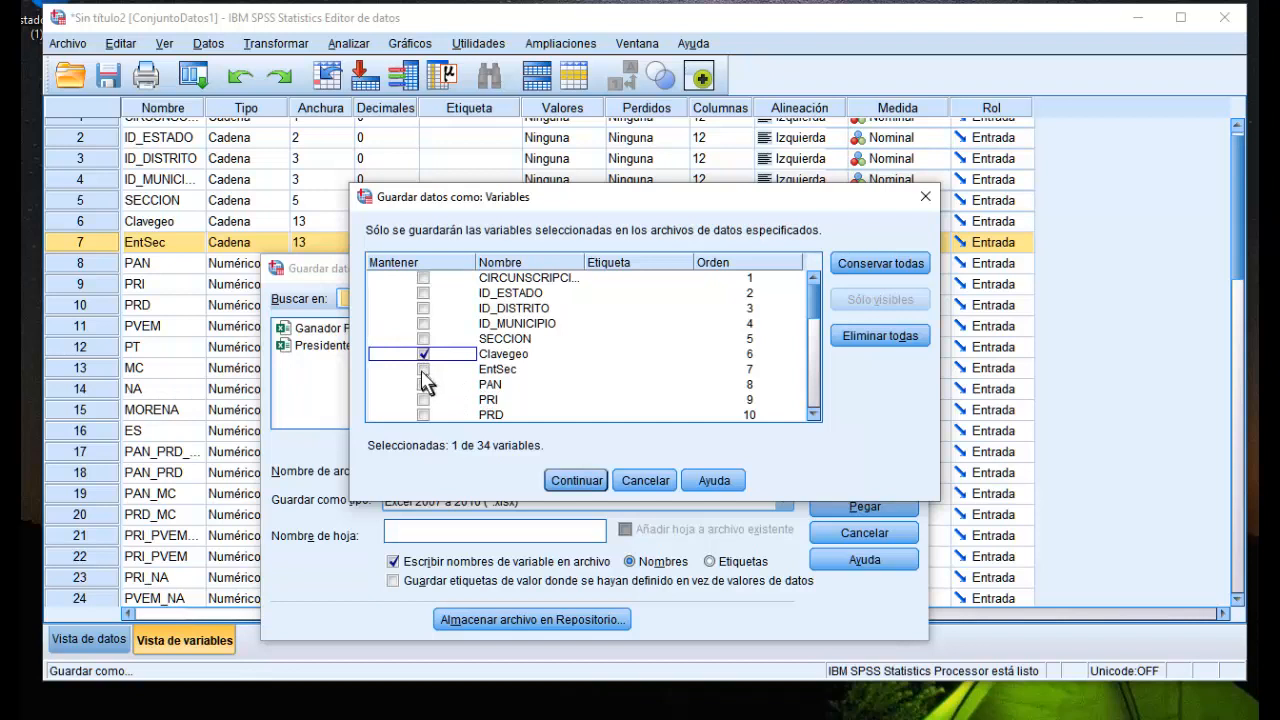
click(423, 369)
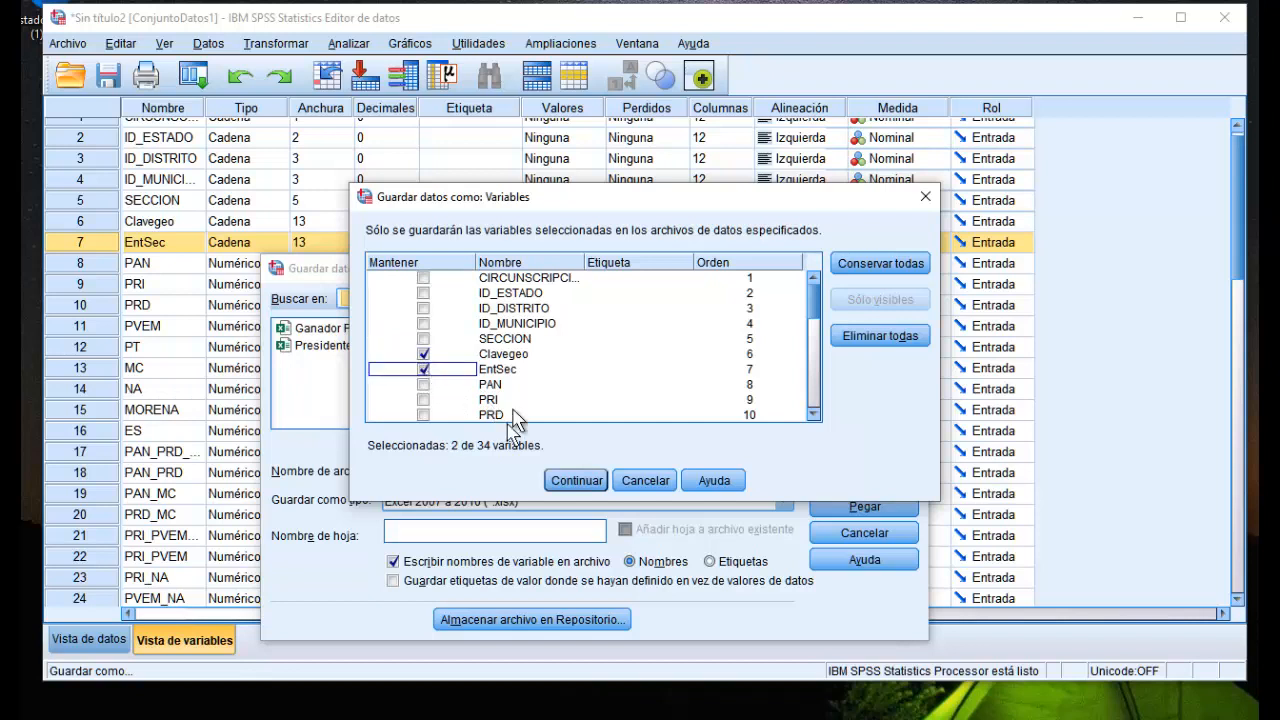
click(423, 293)
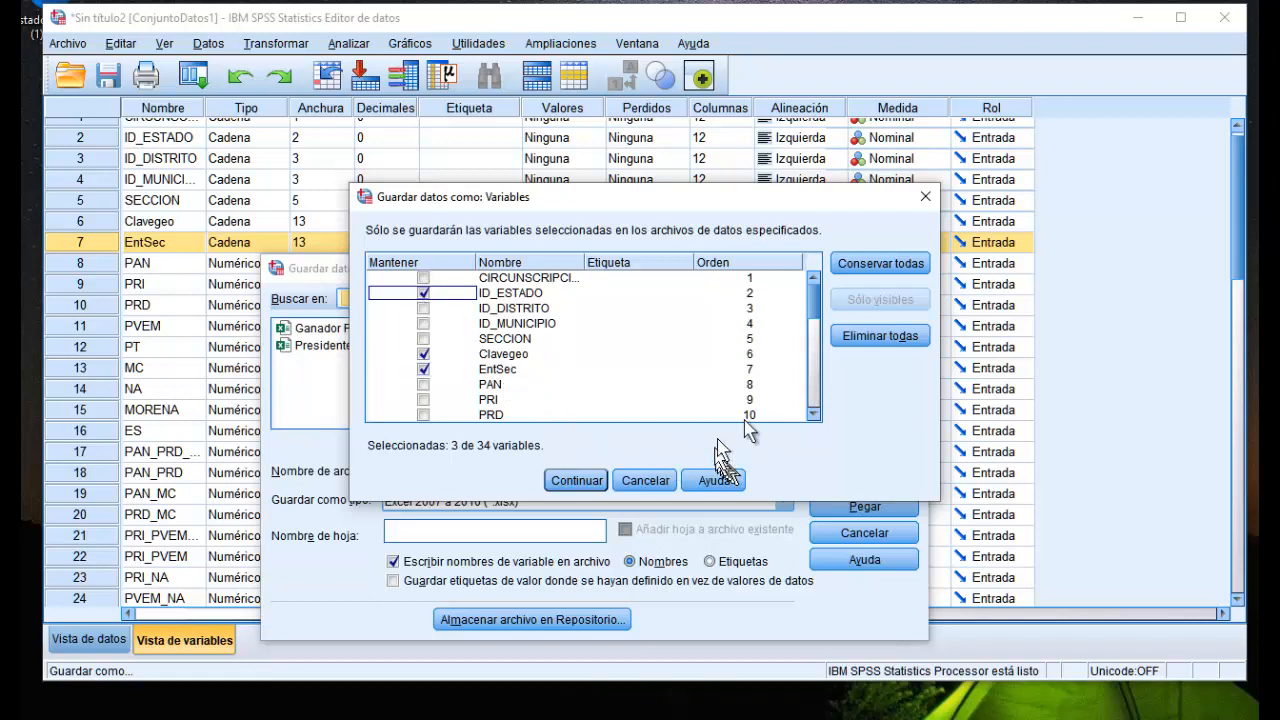
Add the party variables PAN, PRI, PRD, PVEM and PT to the variables to save
scroll(818, 328, down, 2)
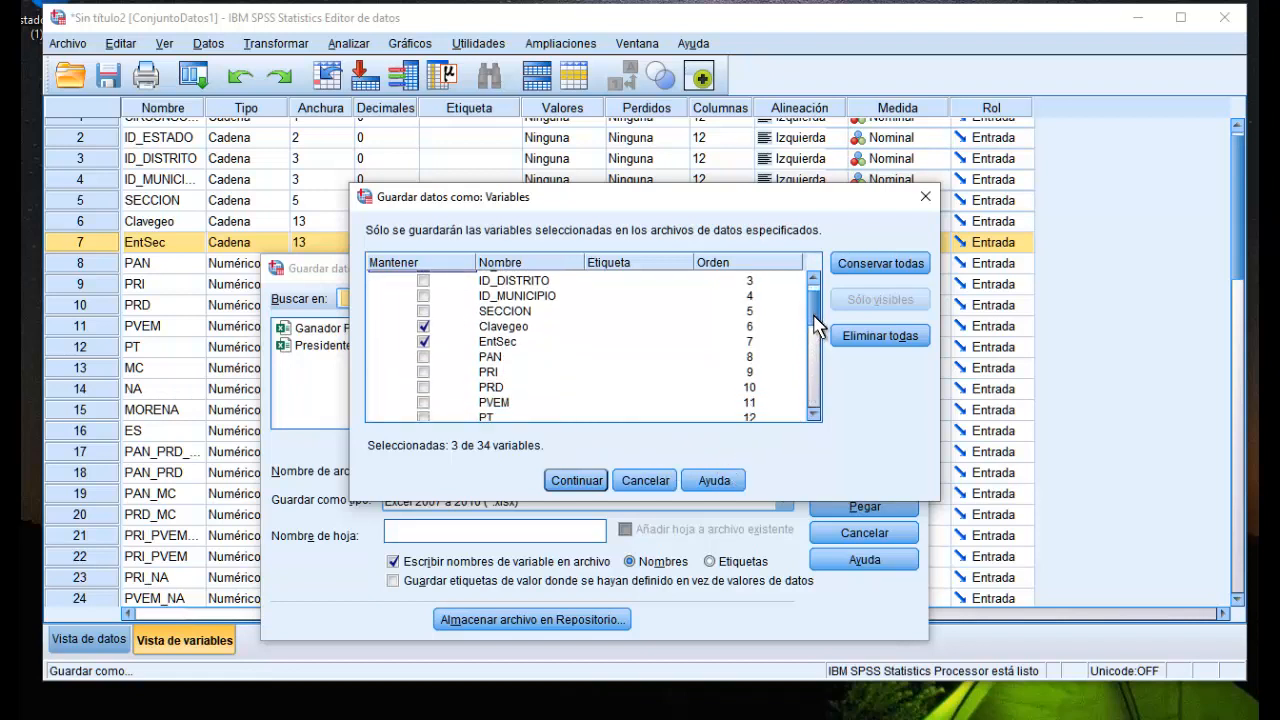
scroll(818, 328, down, 1)
click(424, 349)
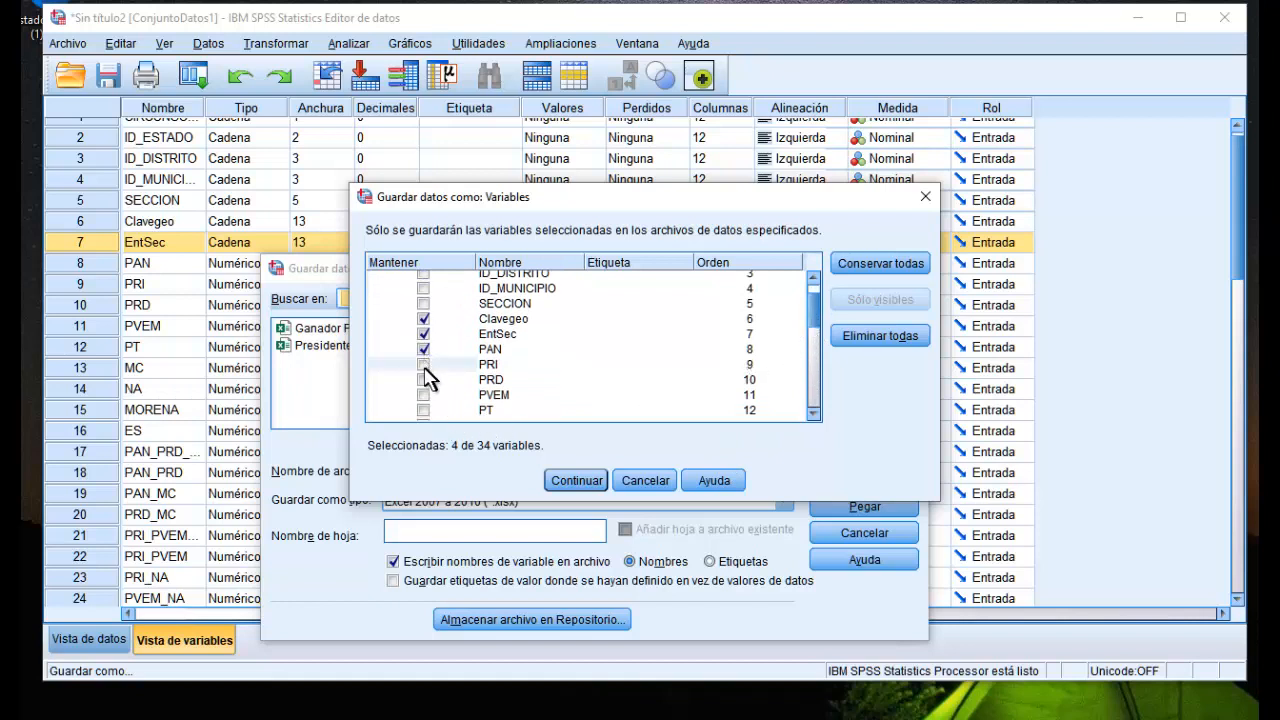
click(424, 365)
click(424, 380)
click(424, 395)
click(424, 410)
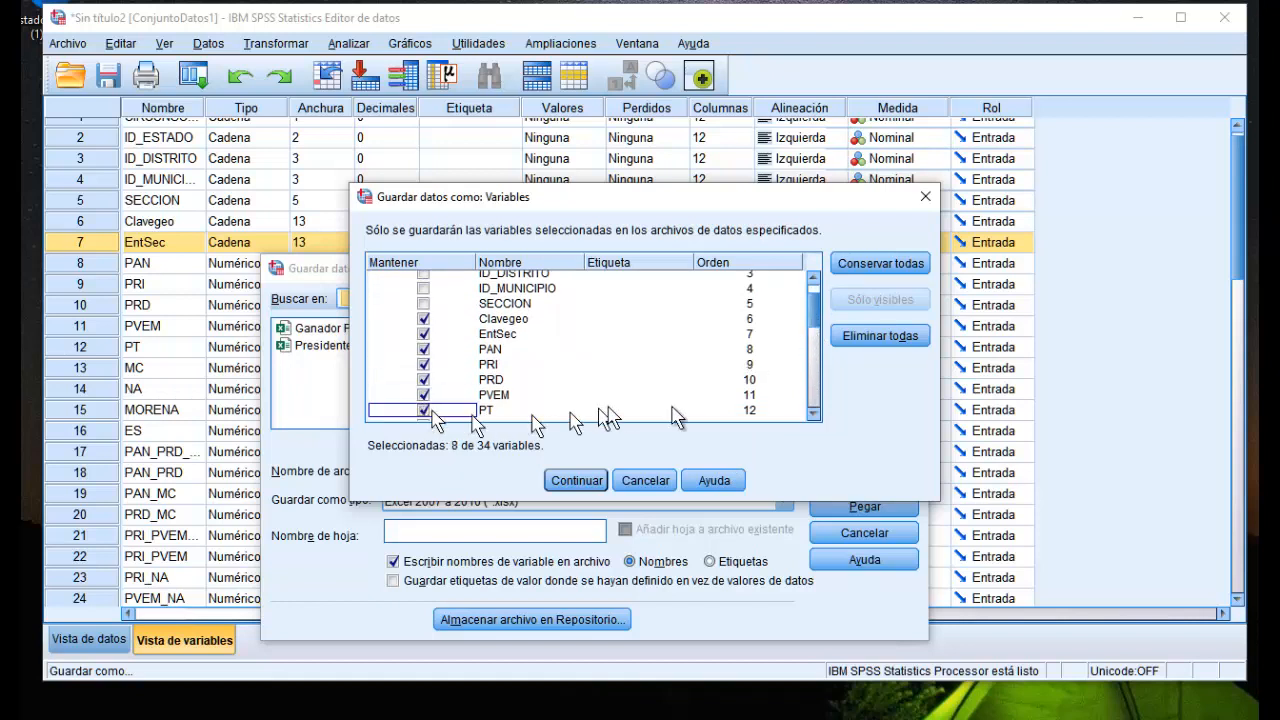
Also keep MC, NA, MORENA, ES, PAN_PRD_MC and PAN_PRD for the export
scroll(813, 420, down, 3)
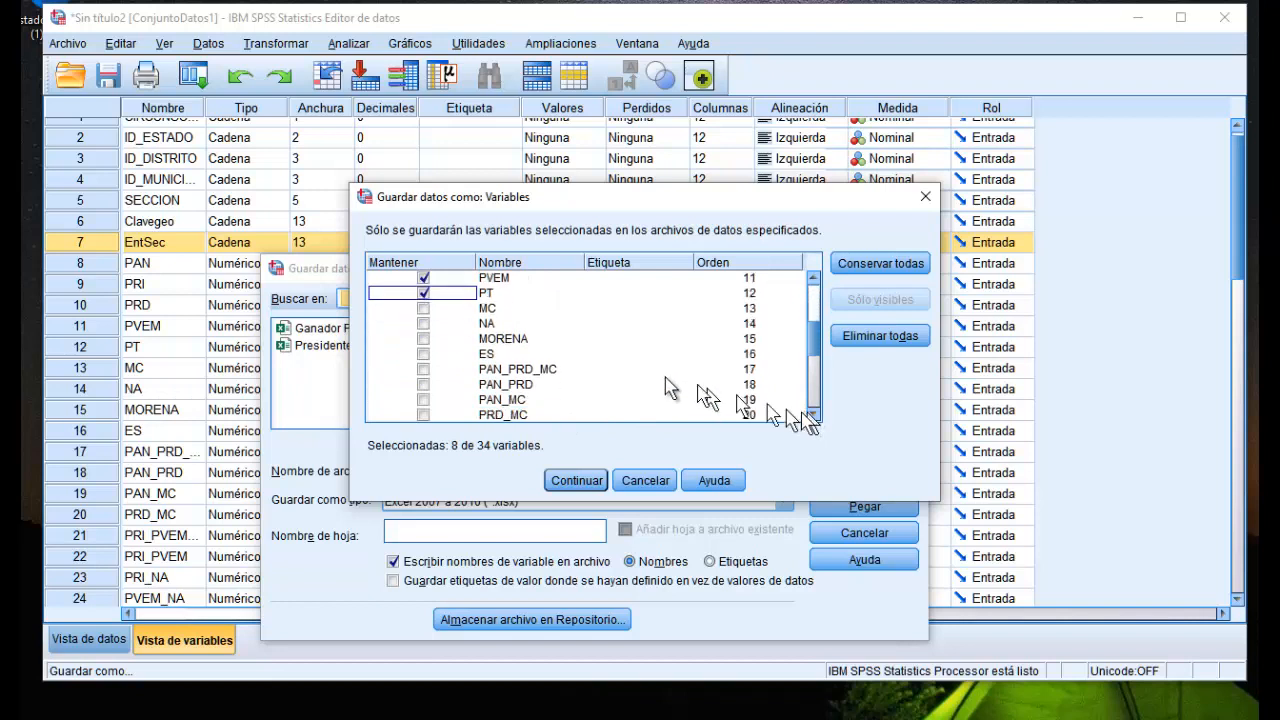
click(424, 308)
click(424, 323)
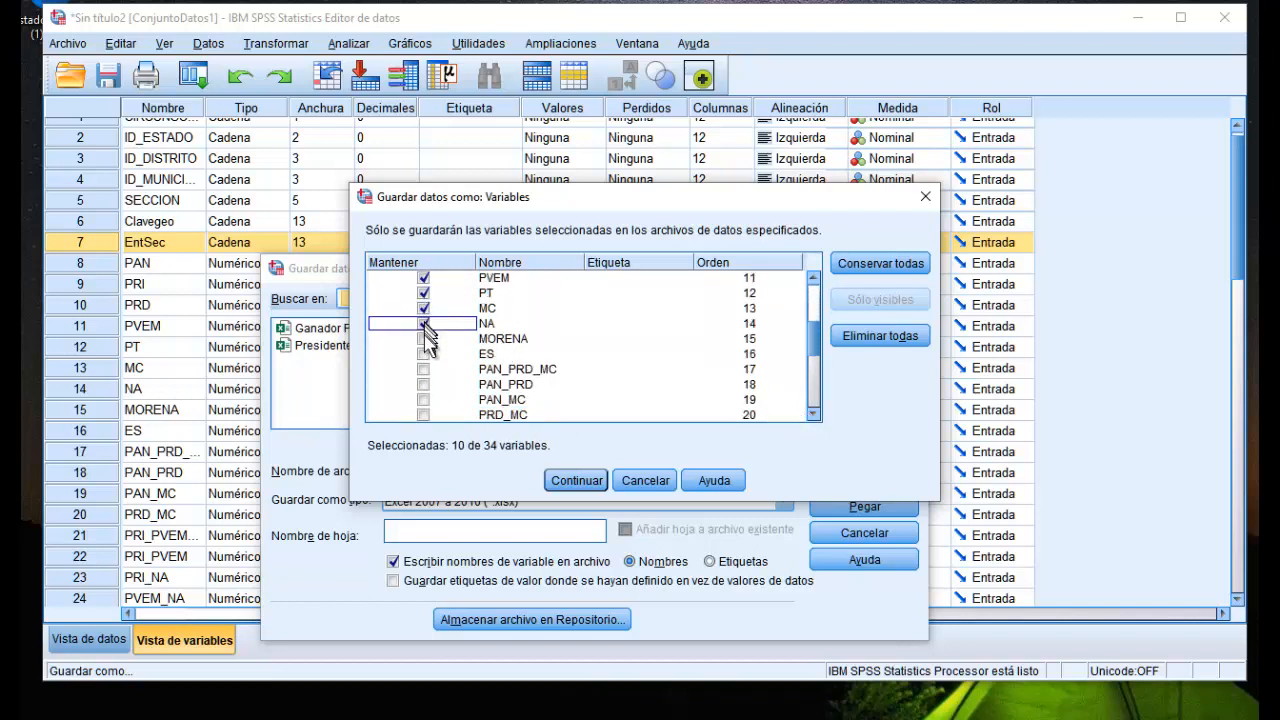
click(424, 338)
click(424, 354)
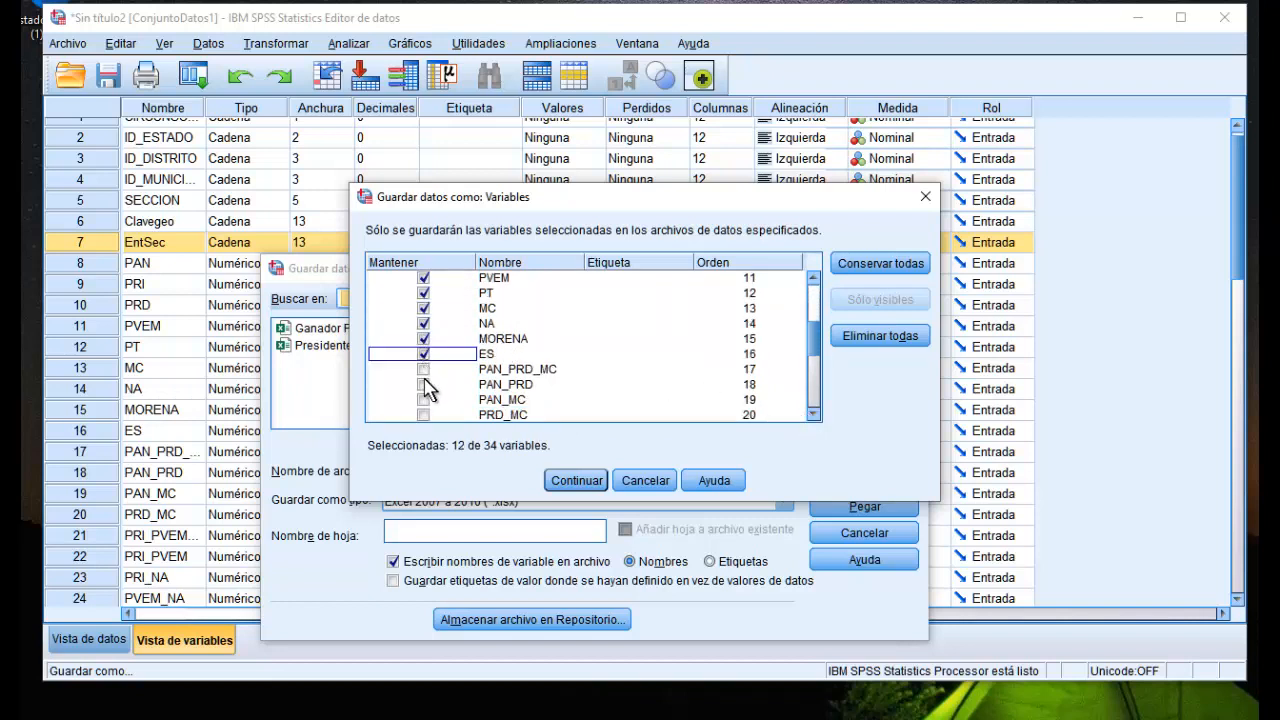
click(424, 369)
click(424, 384)
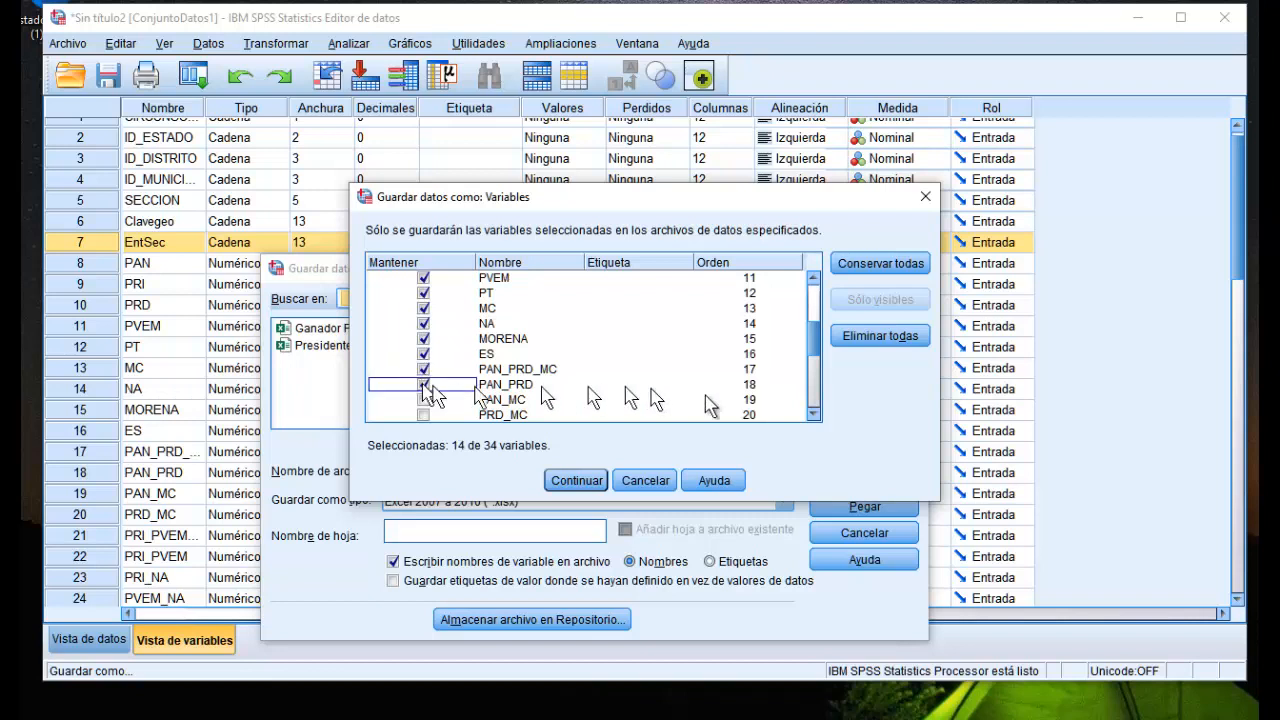
Also keep the coalition variables PAN_MC, PRD_MC, PRI_PVEM_NA, PRI_PVEM, PRI_NA, PVEM_NA and PT_MORENA_ES
click(814, 414)
click(814, 414)
click(814, 414)
click(814, 414)
click(814, 414)
click(814, 414)
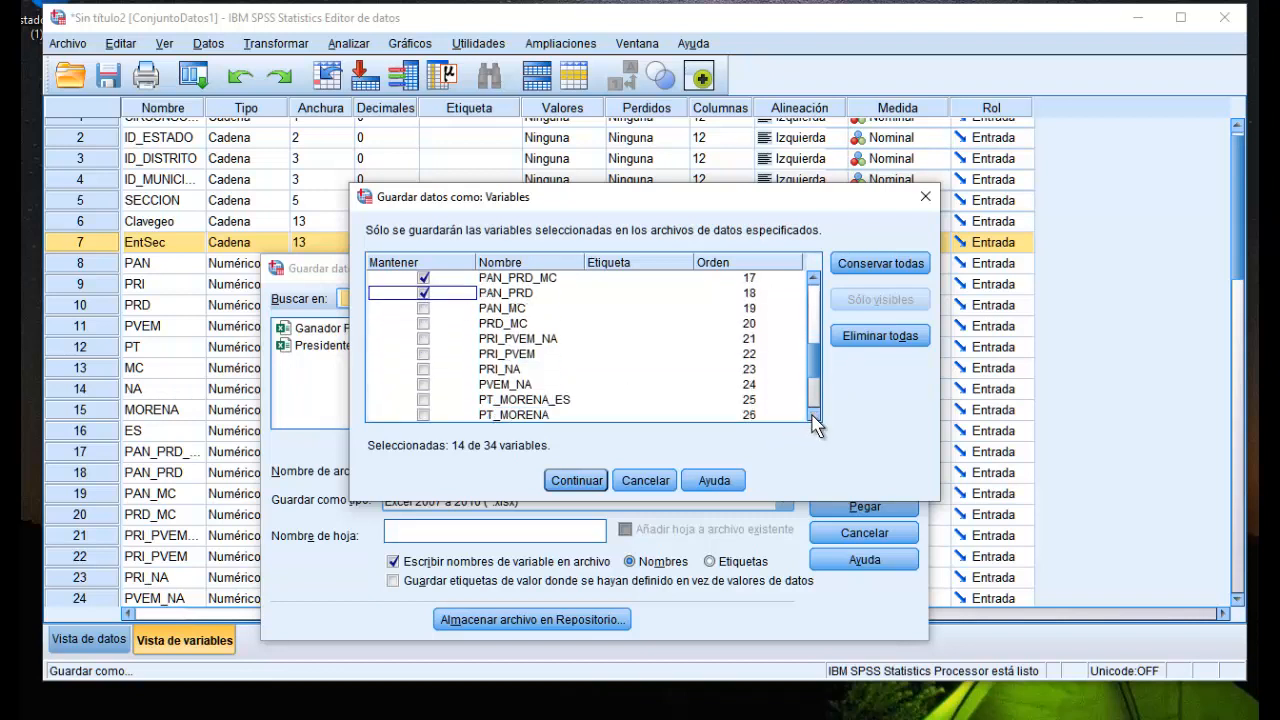
click(424, 308)
click(424, 323)
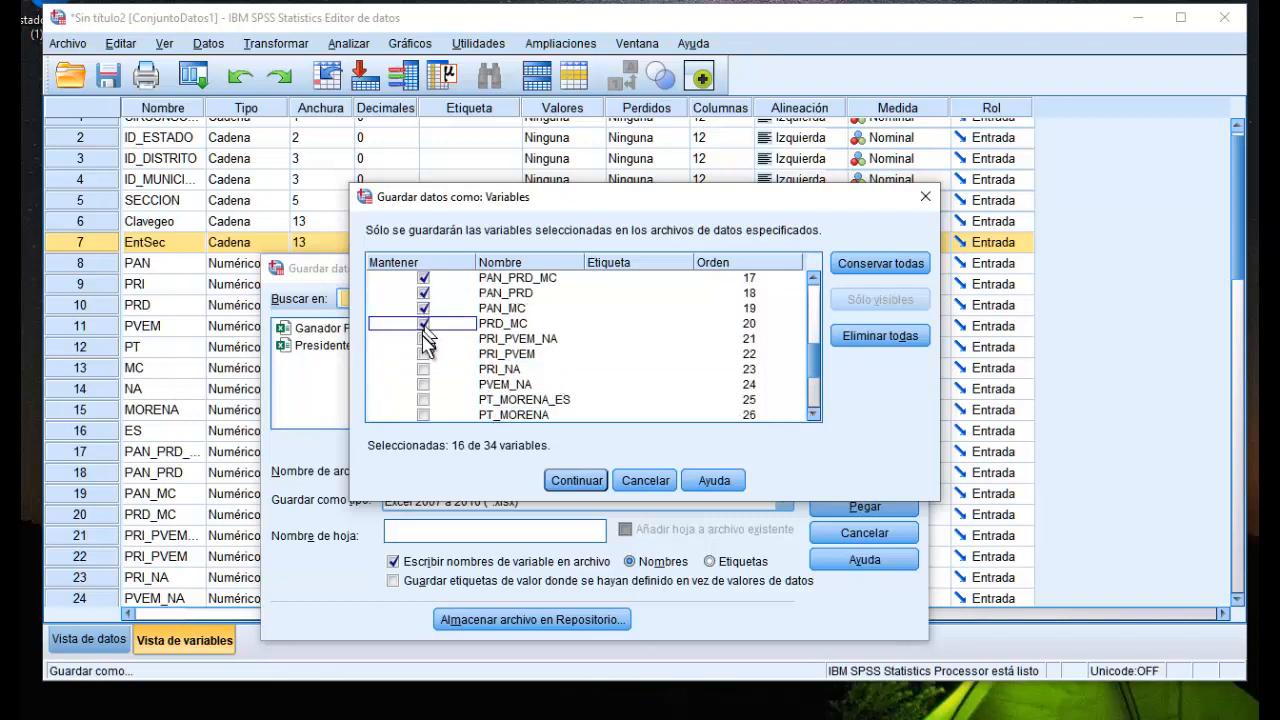
click(424, 338)
click(424, 354)
click(424, 369)
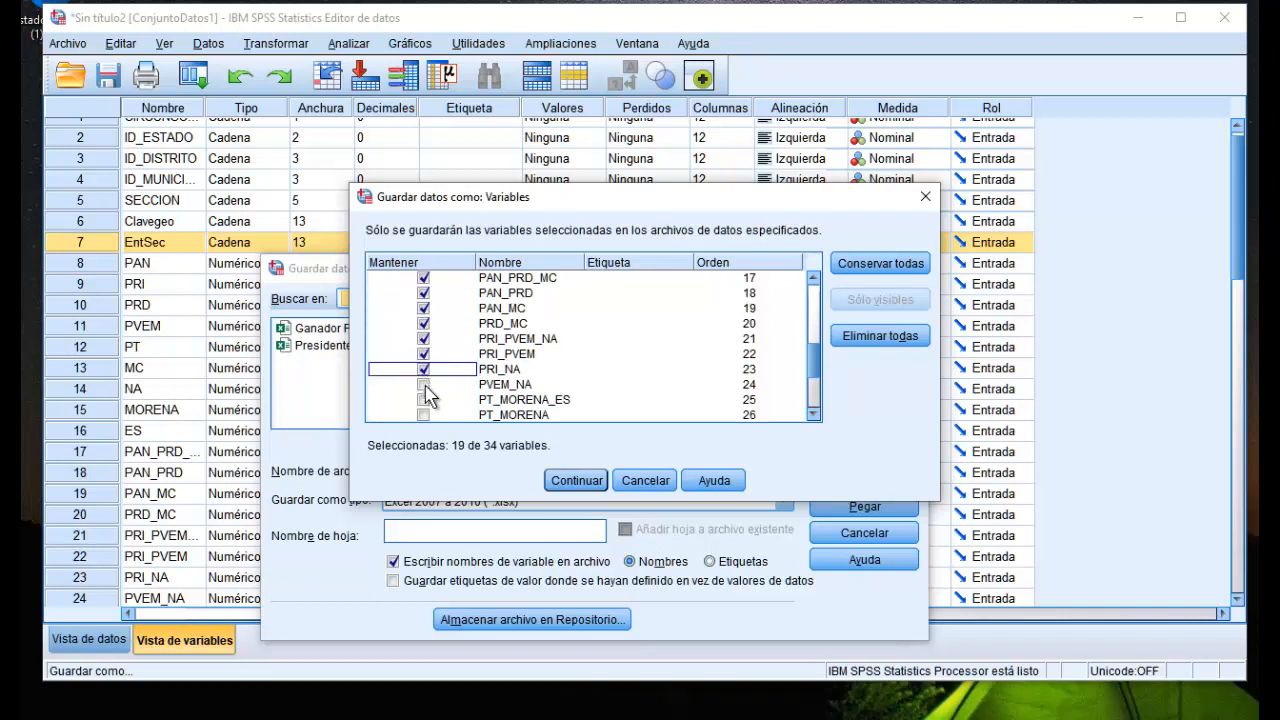
click(424, 384)
click(424, 399)
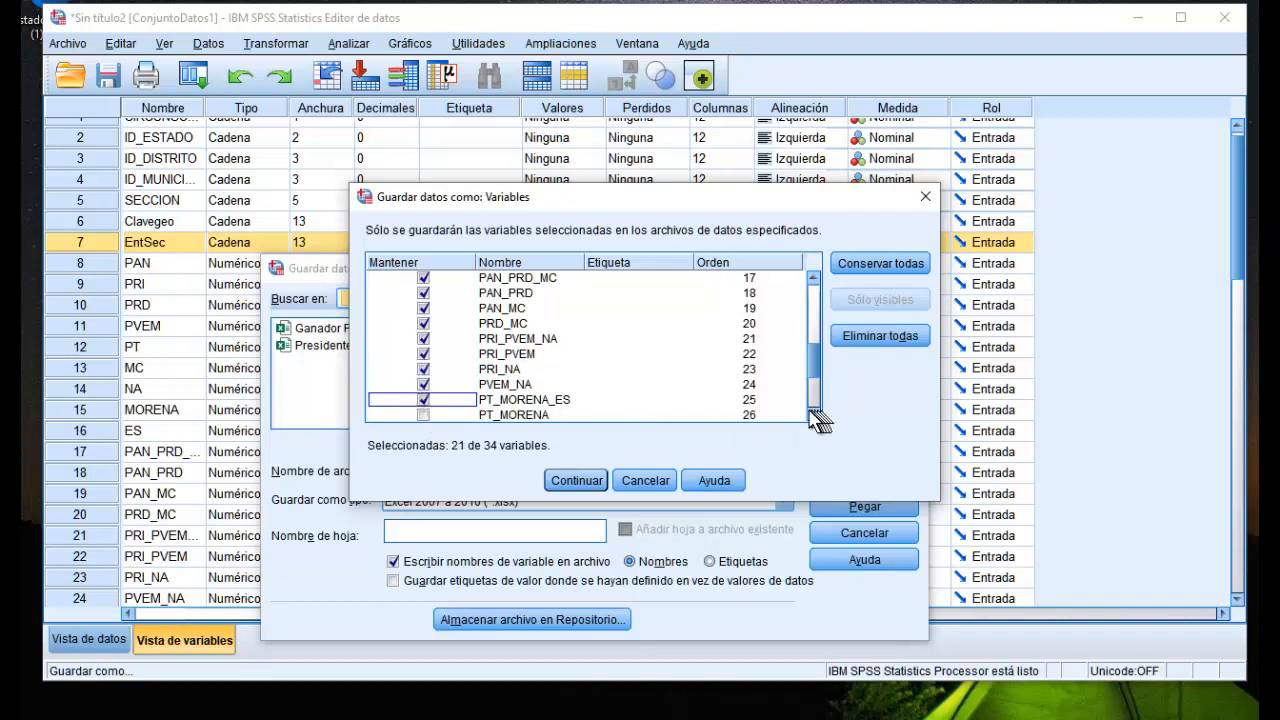
Include PT_MORENA, PT_ES, MORENA_ES, CAND_IND1 and CAND_IND2 among the variables to save
scroll(813, 414, down, 2)
click(424, 338)
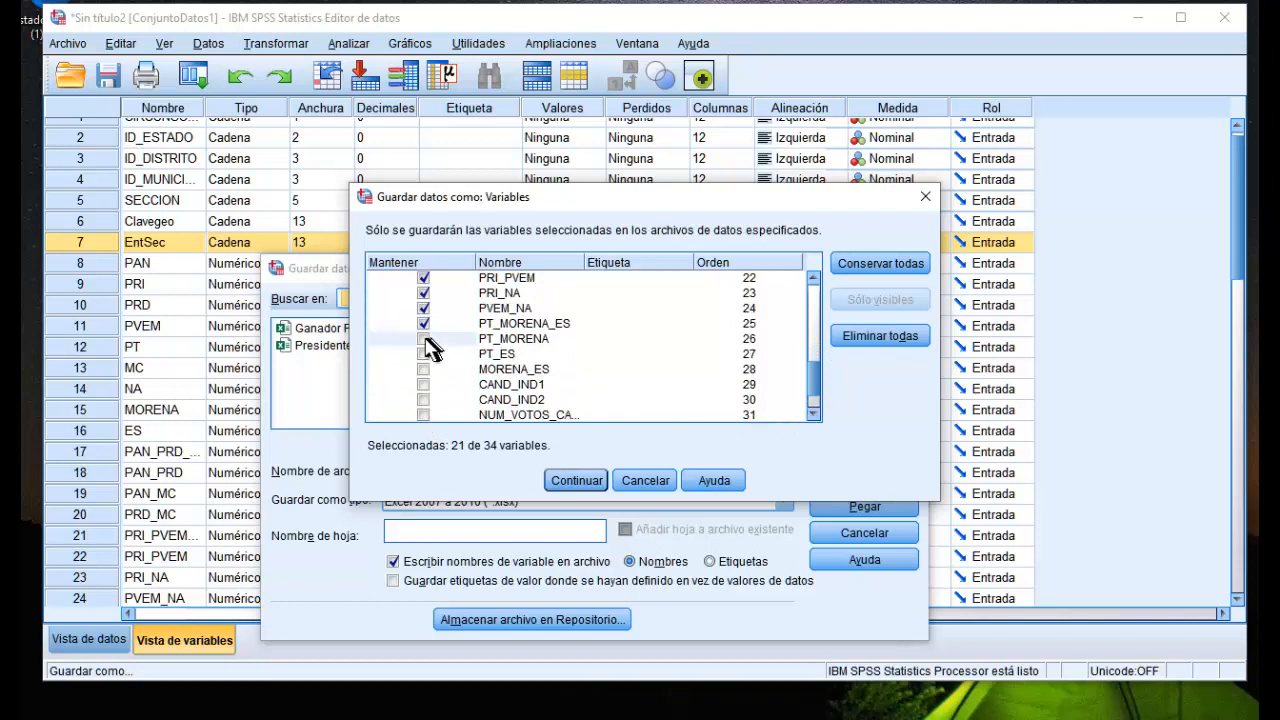
click(424, 354)
click(424, 370)
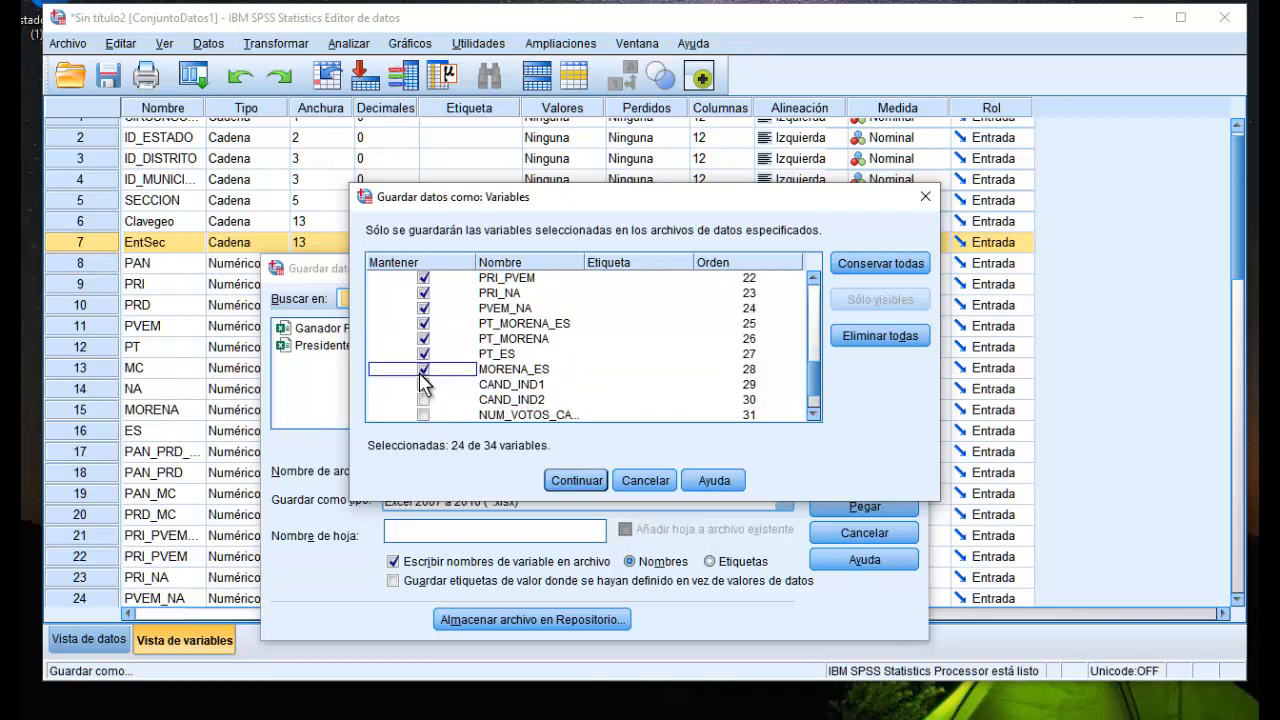
click(424, 384)
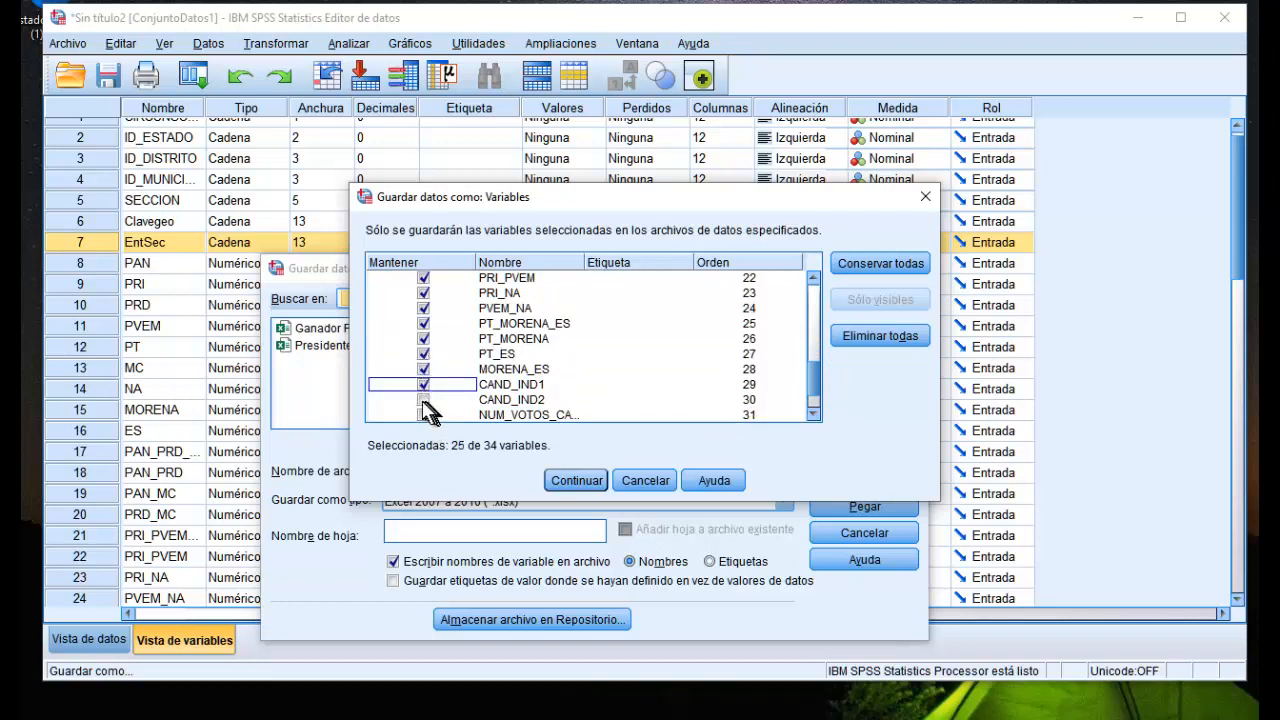
click(424, 399)
Keep NUM_VOTOS_CAN_NREG, NUM_VOTOS_NULOS and TOTAL_VOTOS, leave out LISTA_NOMINAL, and accept the variable selection
click(813, 414)
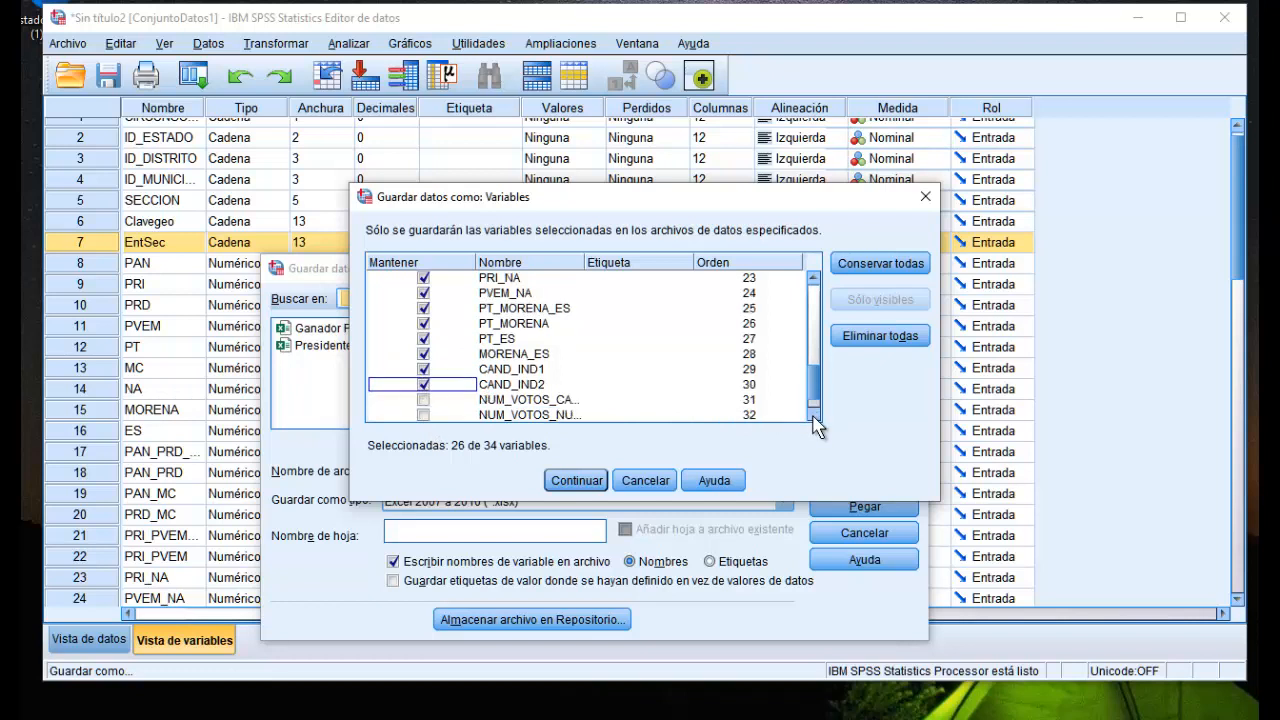
click(813, 414)
click(813, 414)
click(813, 415)
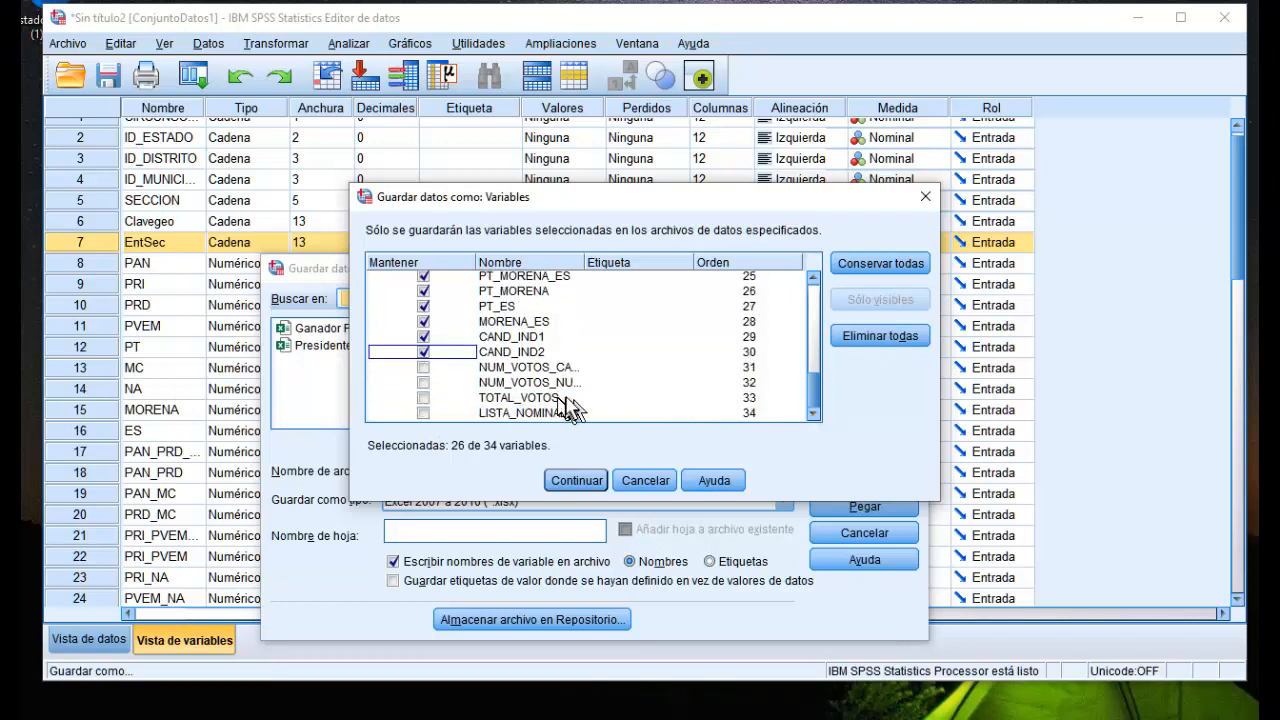
click(424, 367)
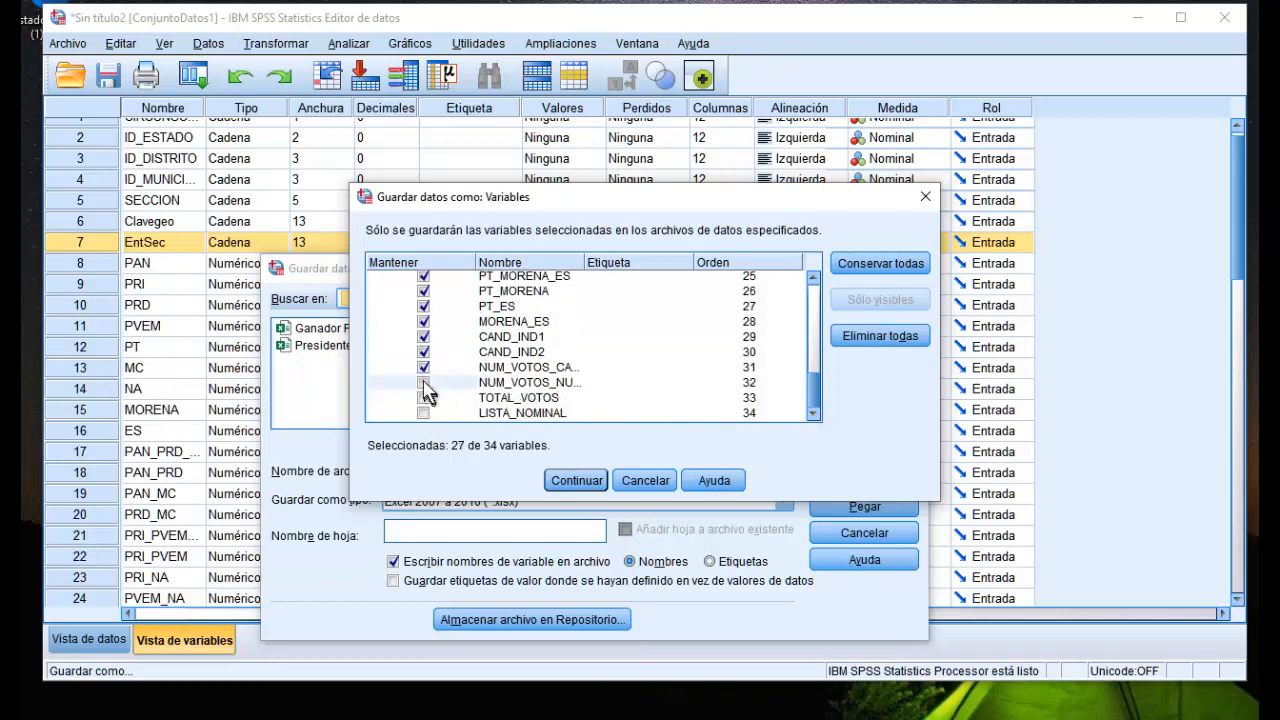
click(424, 382)
click(424, 397)
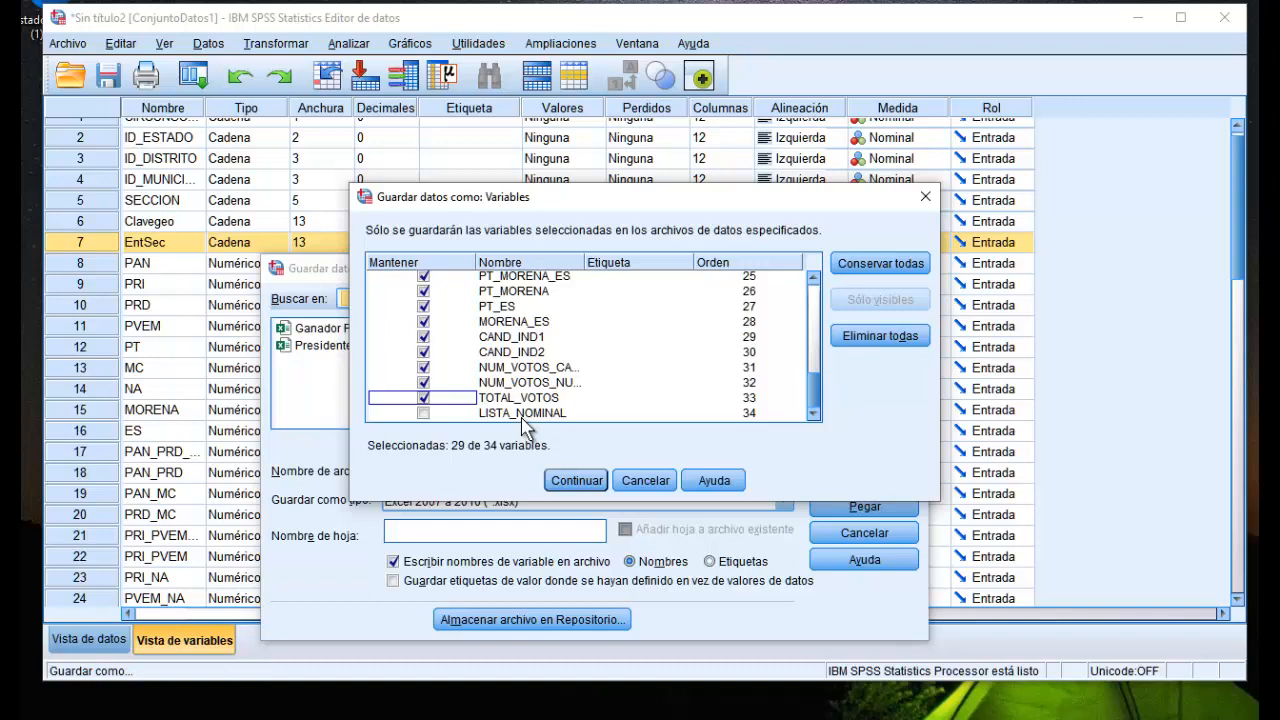
click(577, 482)
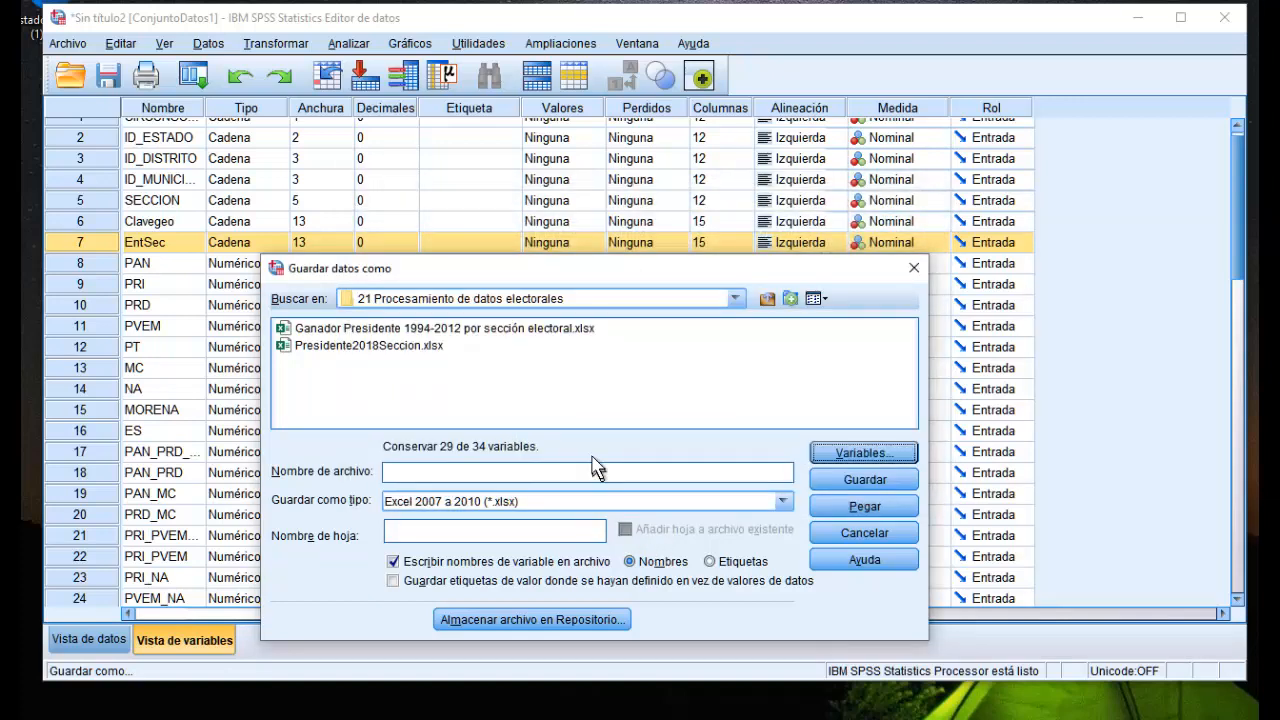
Name the Excel export file Presidente 2018 and save it in the 21 Procesamiento de datos electorales folder
click(410, 472)
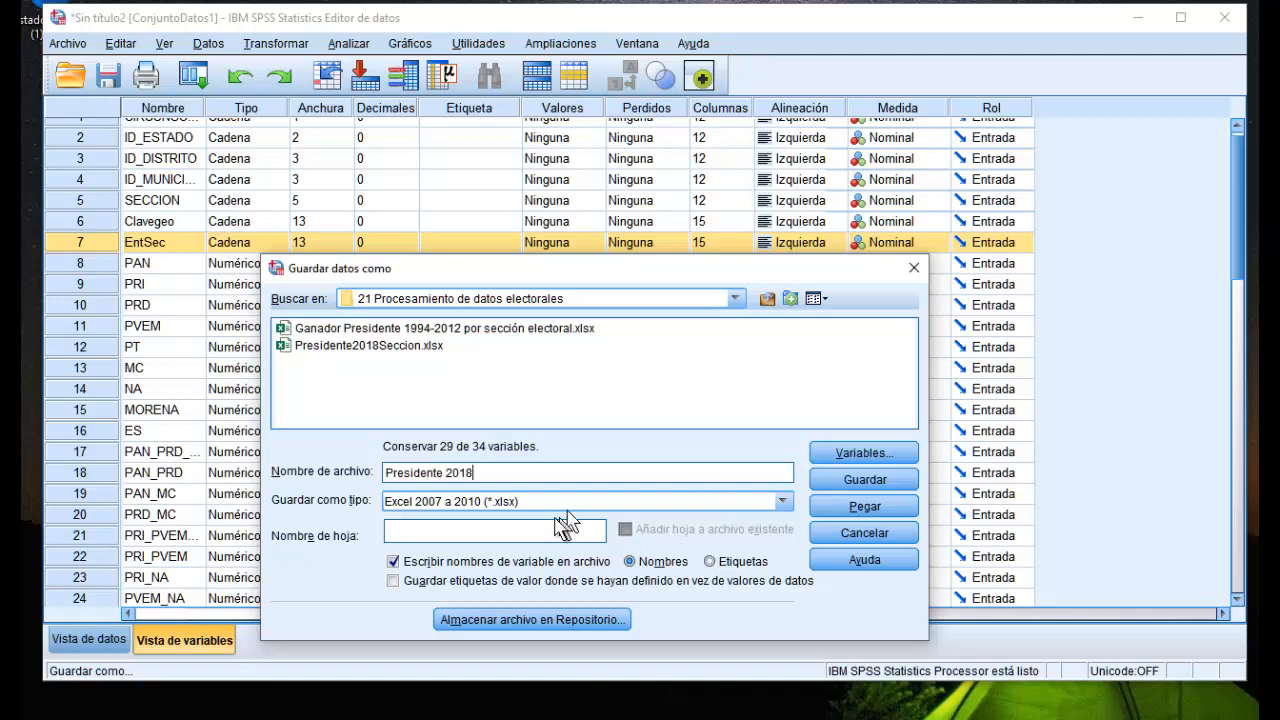
click(868, 482)
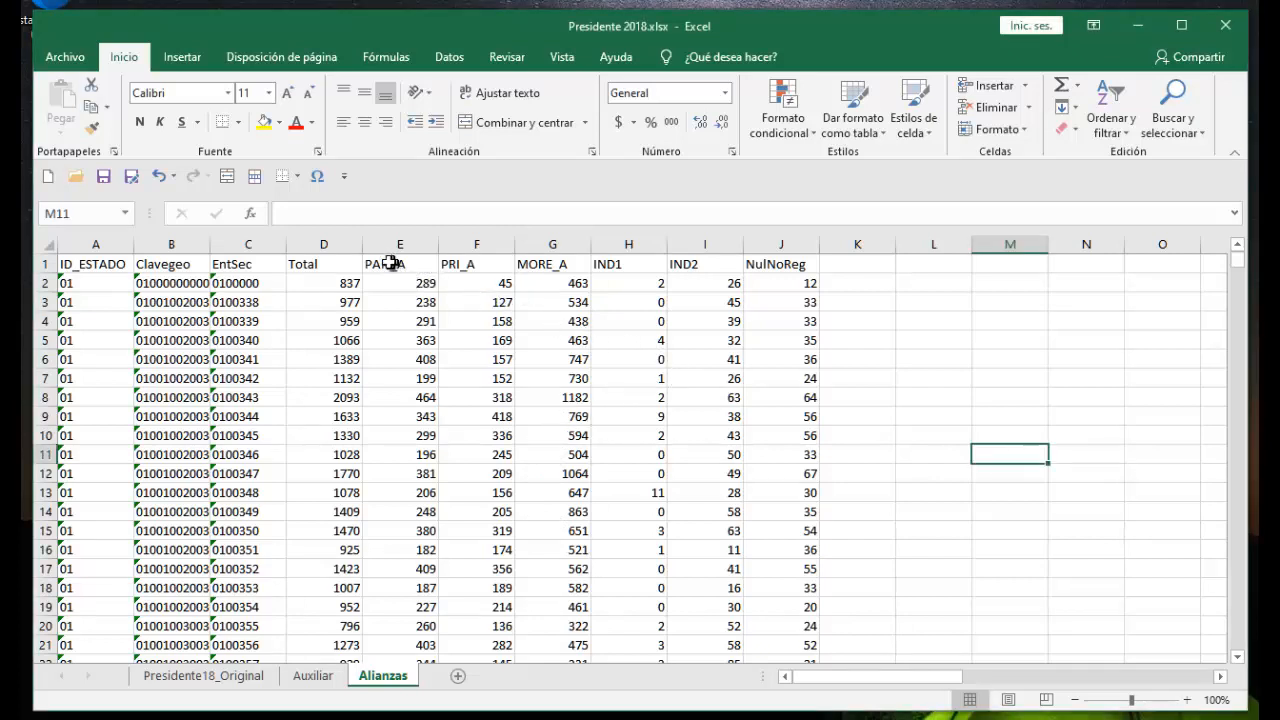
In Excel, copy the headers PAN_A through NulNoReg (E1:J1) on the Alianzas sheet and paste them as values starting at K1
drag(398, 264, 751, 265)
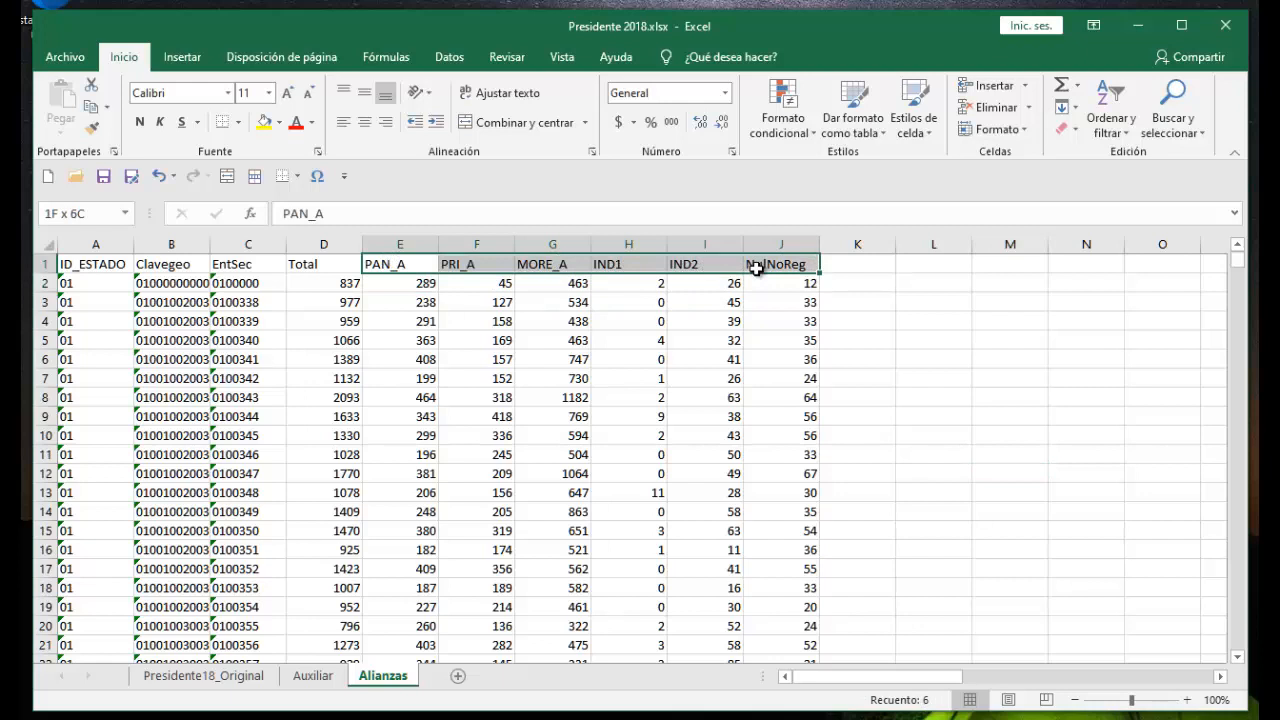
right_click(638, 272)
click(682, 303)
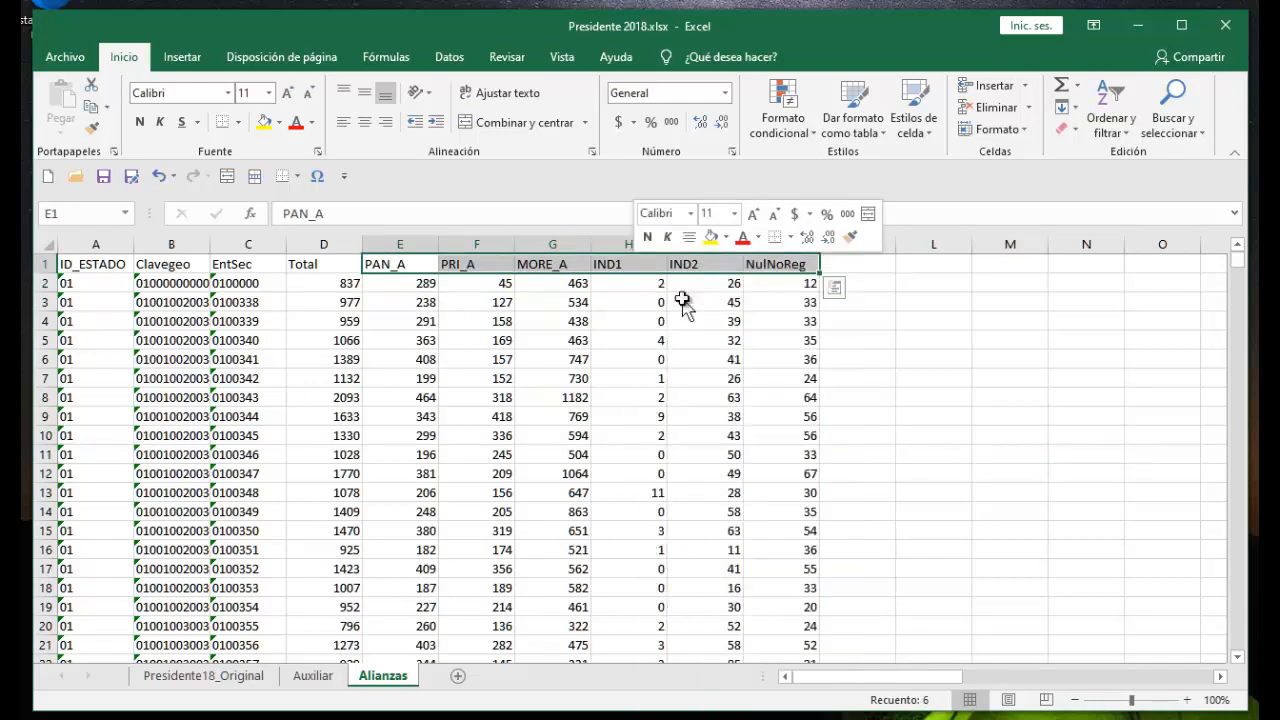
click(849, 268)
right_click(847, 267)
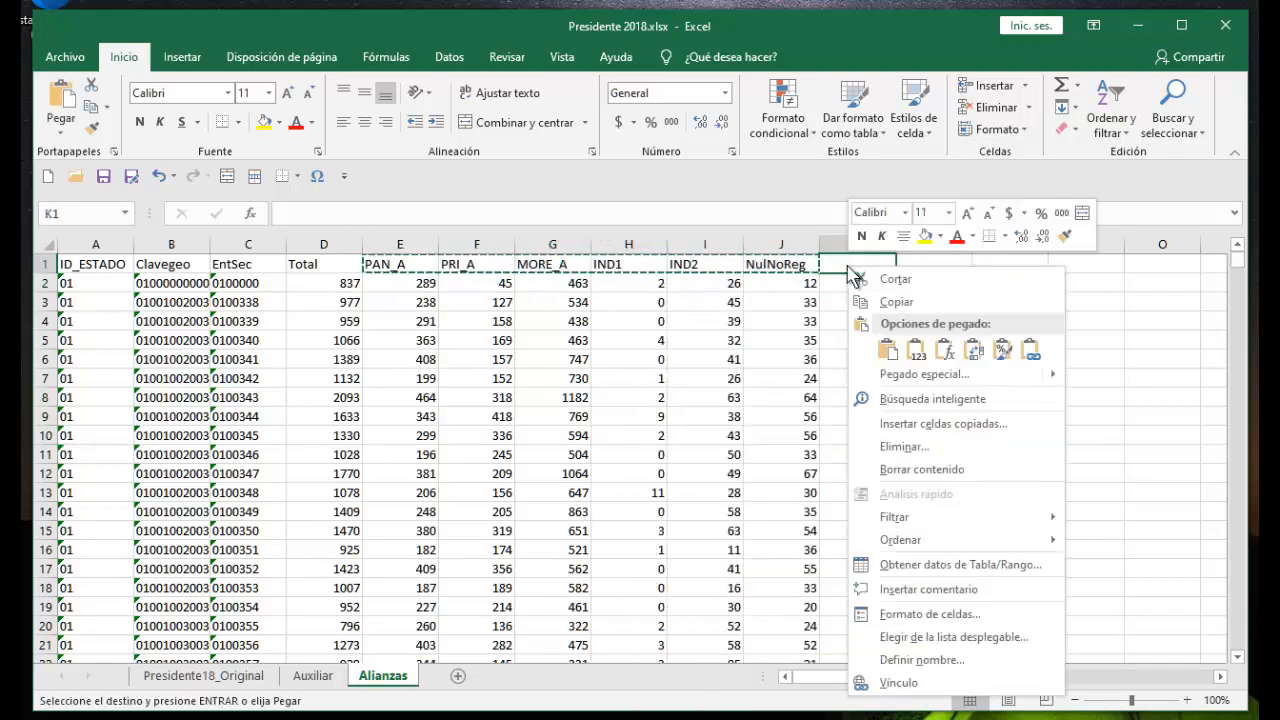
click(915, 350)
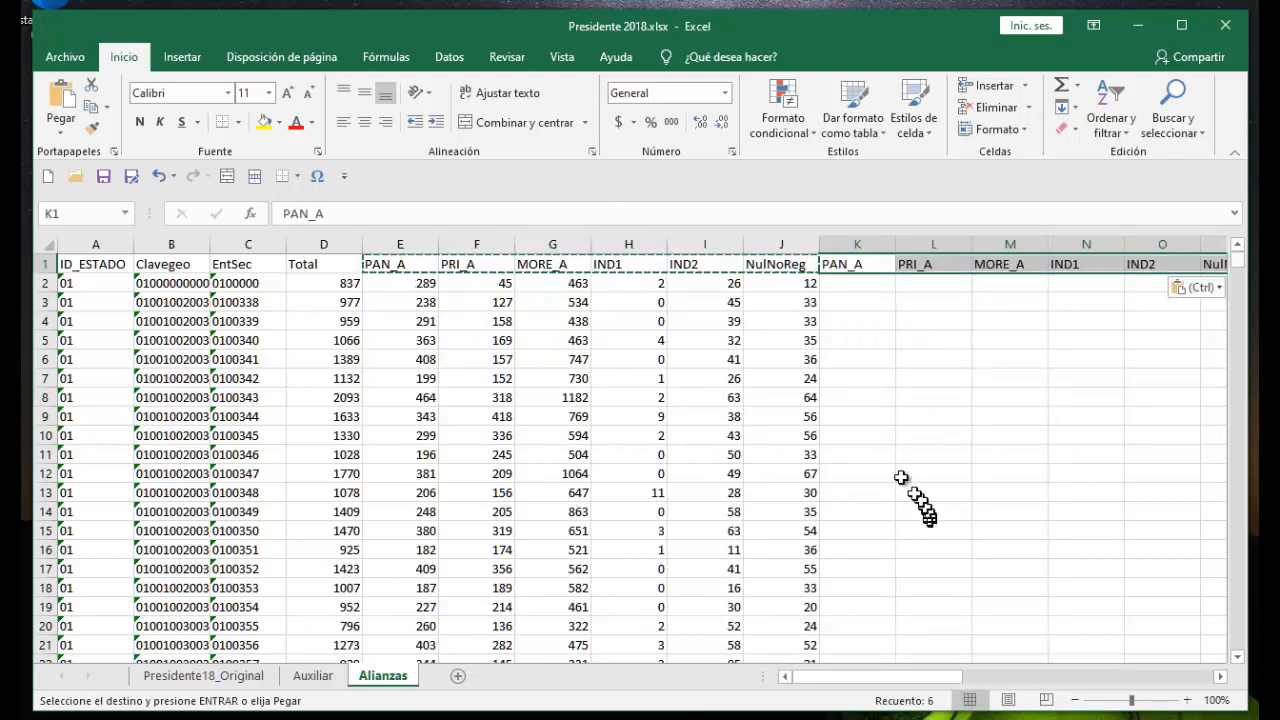
Calculate the PAN_A vote percentage in K2 with the formula =E2*100/D2
click(839, 287)
double_click(839, 287)
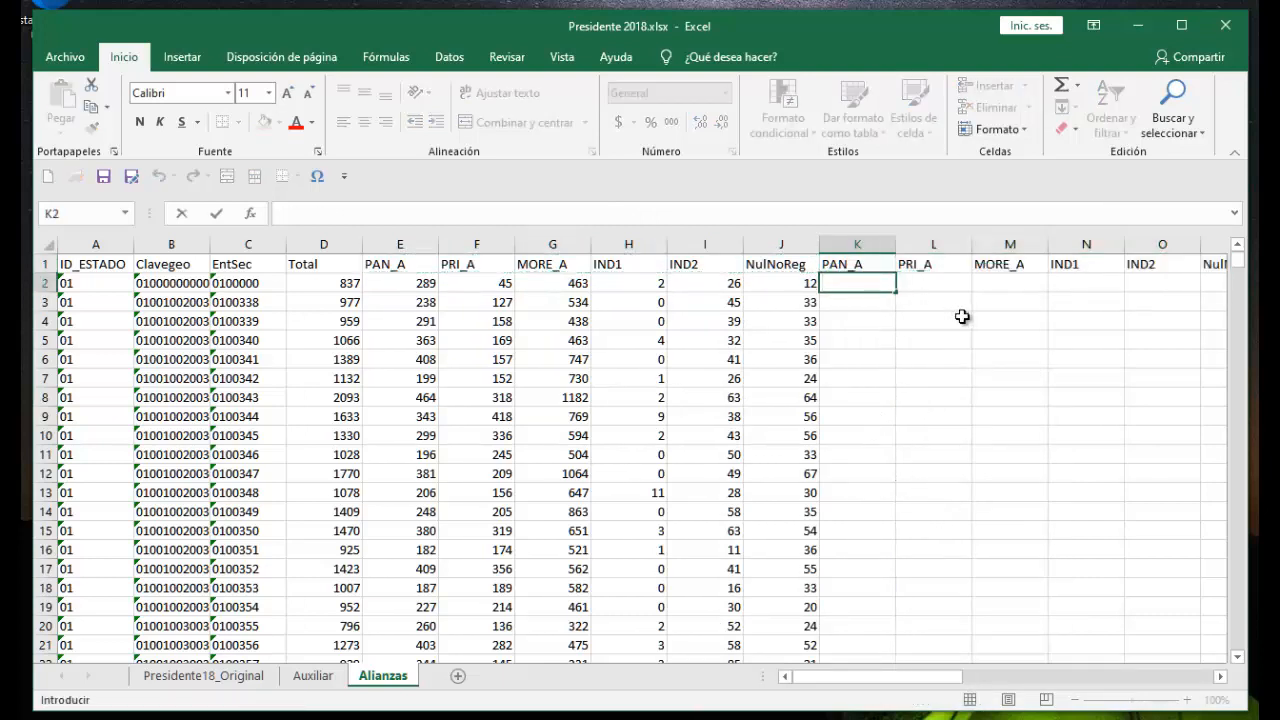
text(=)
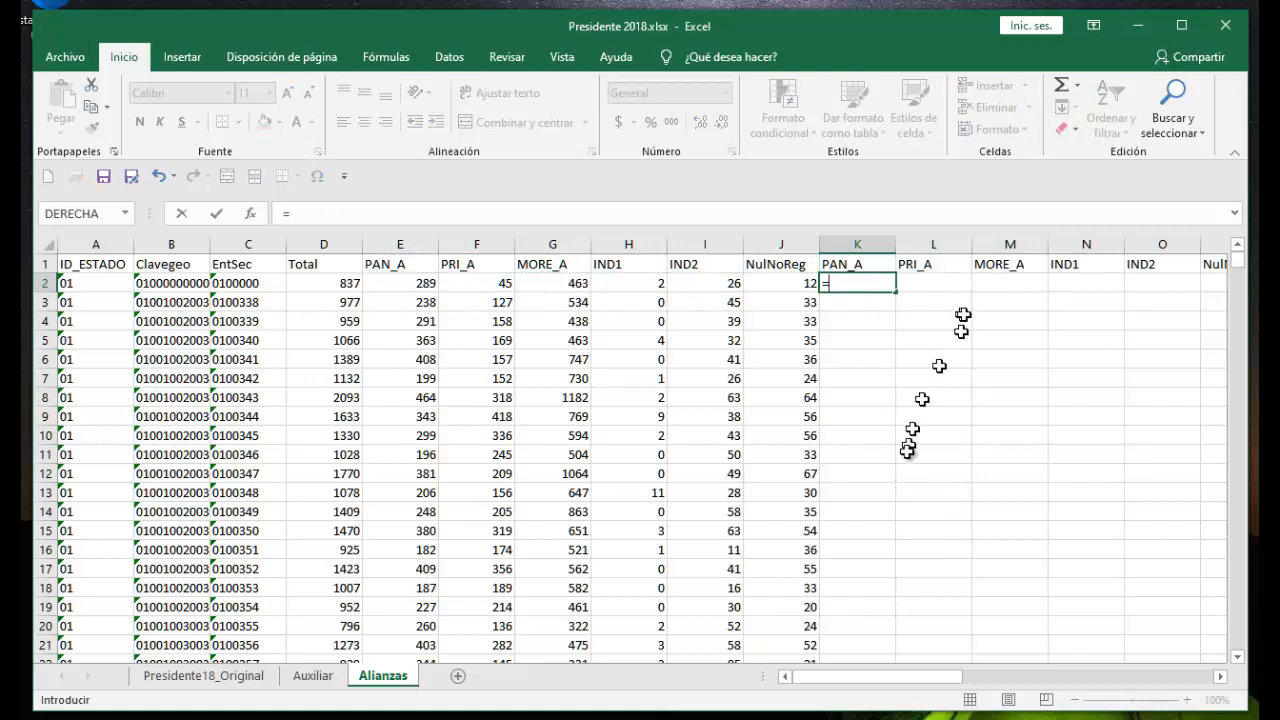
click(414, 288)
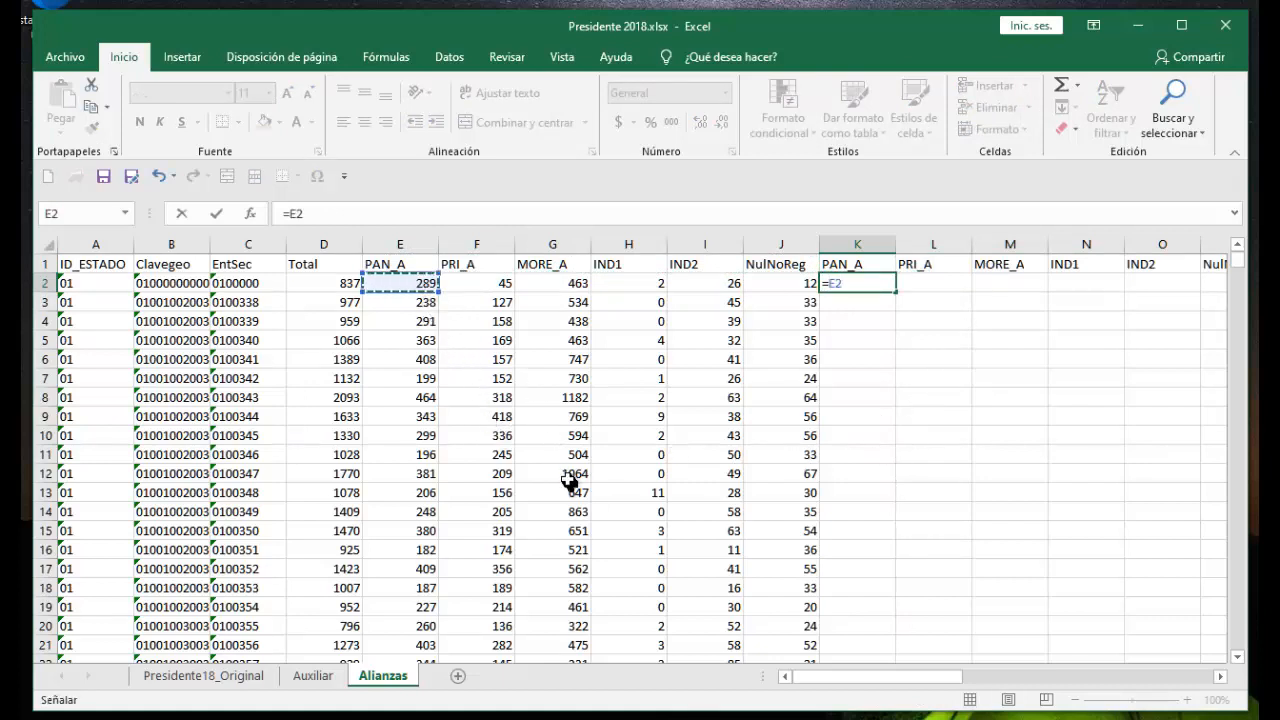
text(*)
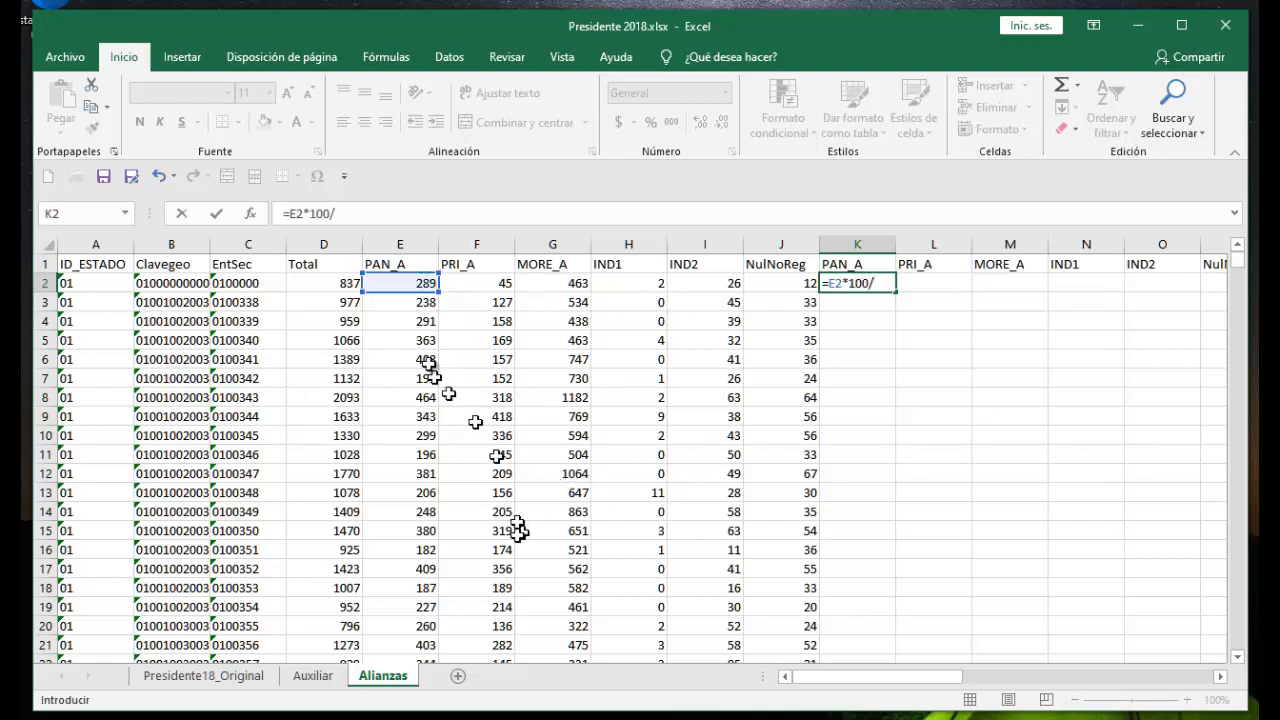
click(330, 284)
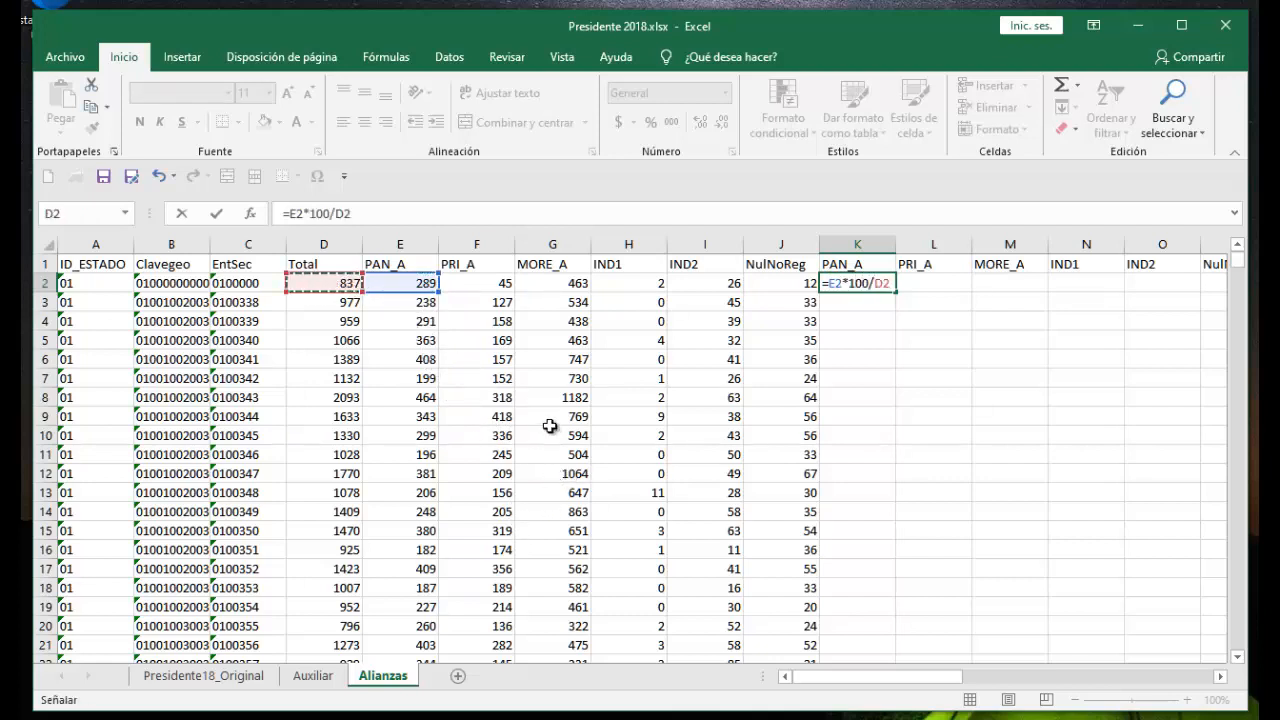
key(Return)
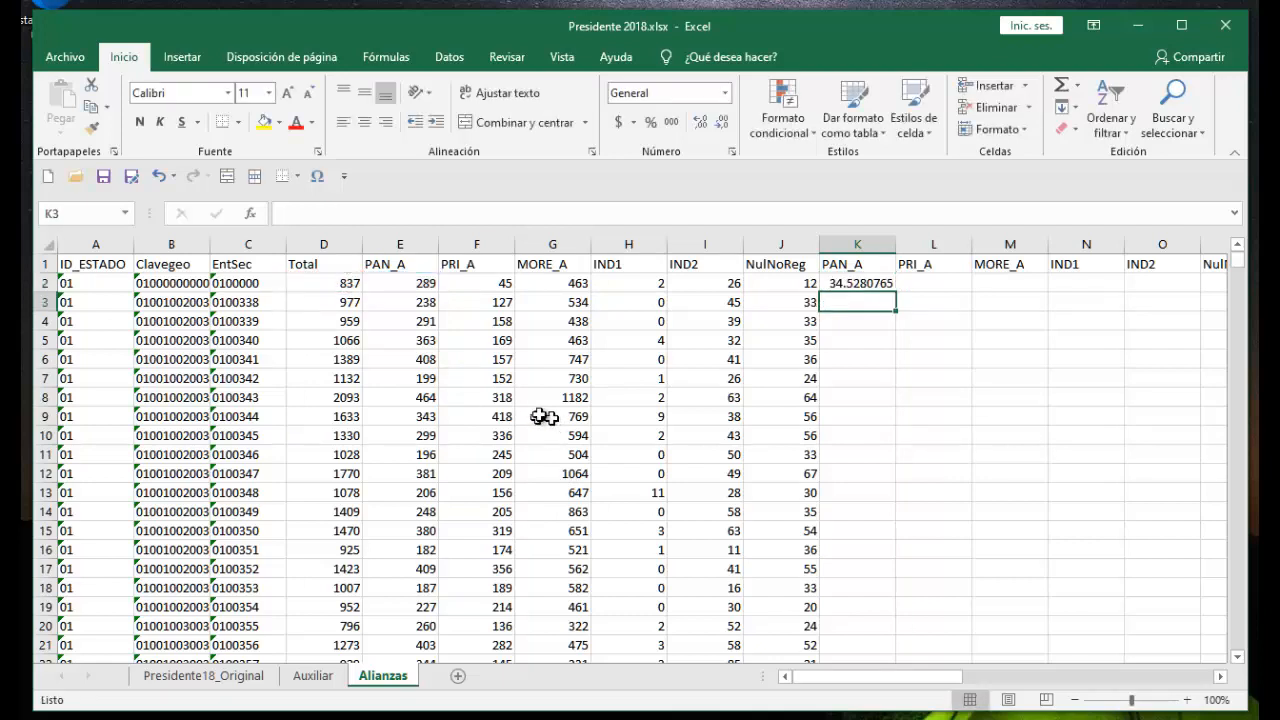
Fix the Total column reference in the K2 formula so it reads =E2*100/$D2
click(860, 283)
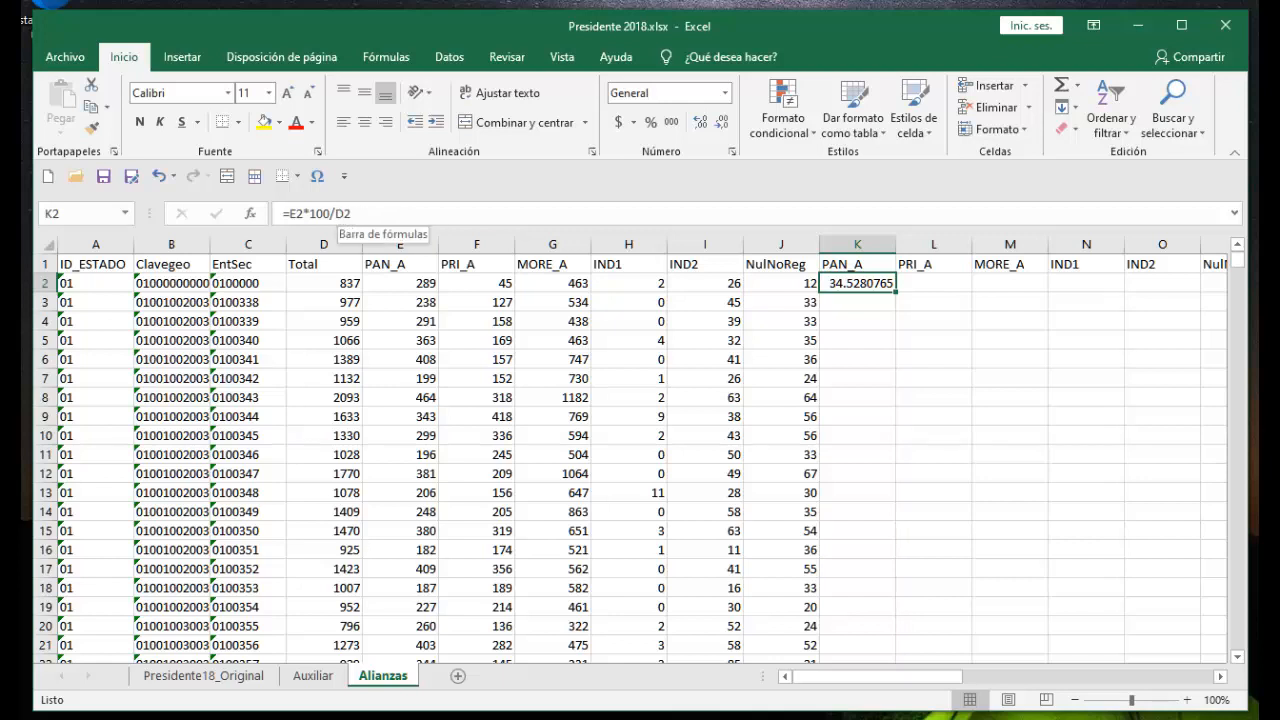
key(F2)
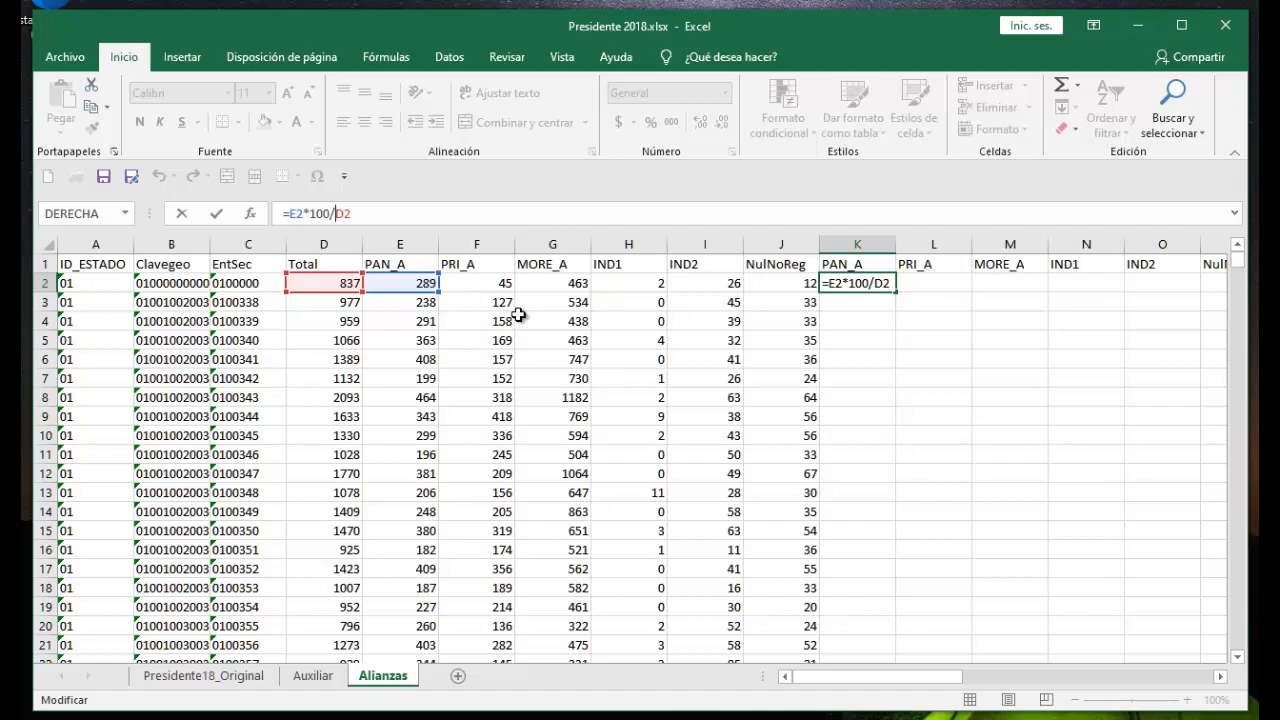
text($)
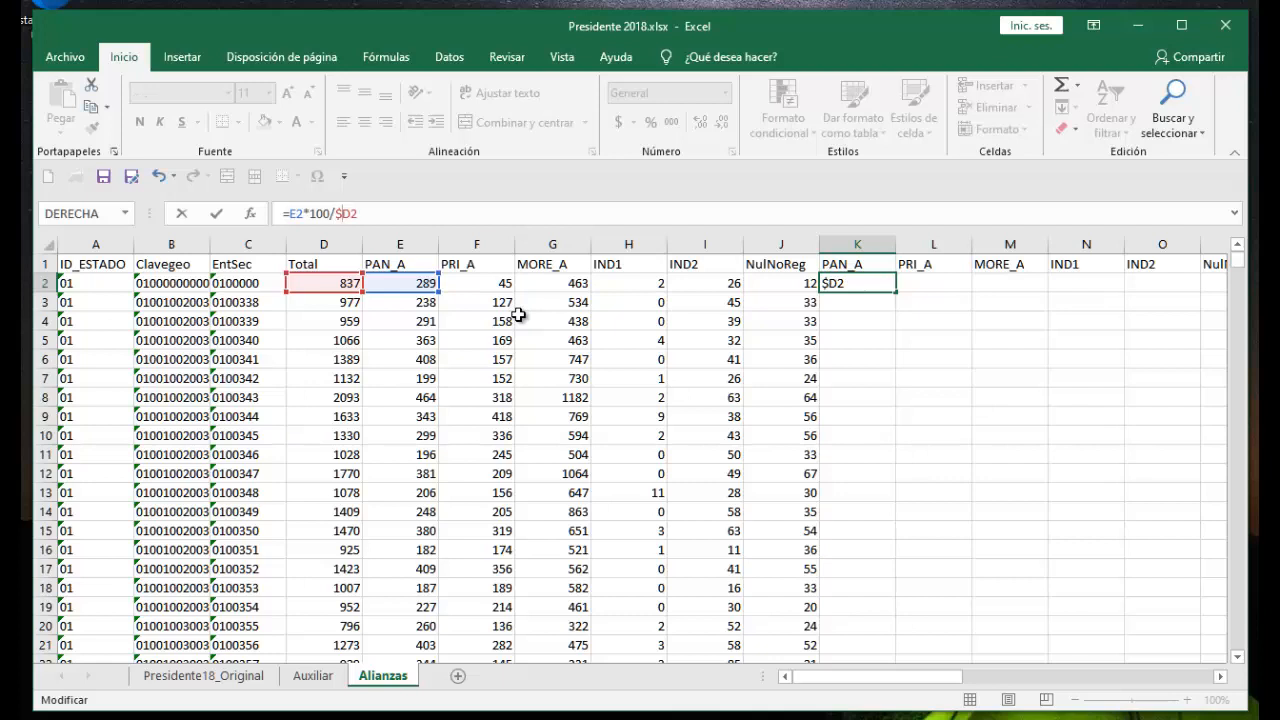
click(988, 458)
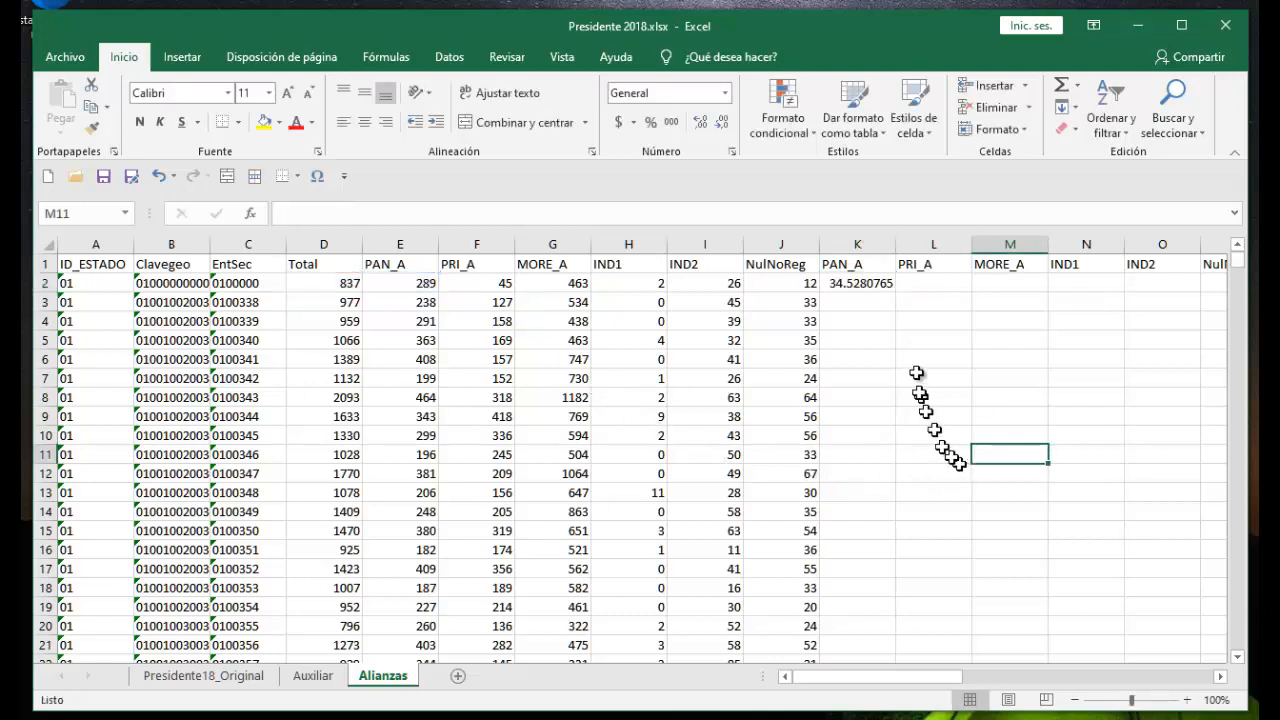
Fill the K2 percentage formula across to P2 and down all the data rows
click(857, 285)
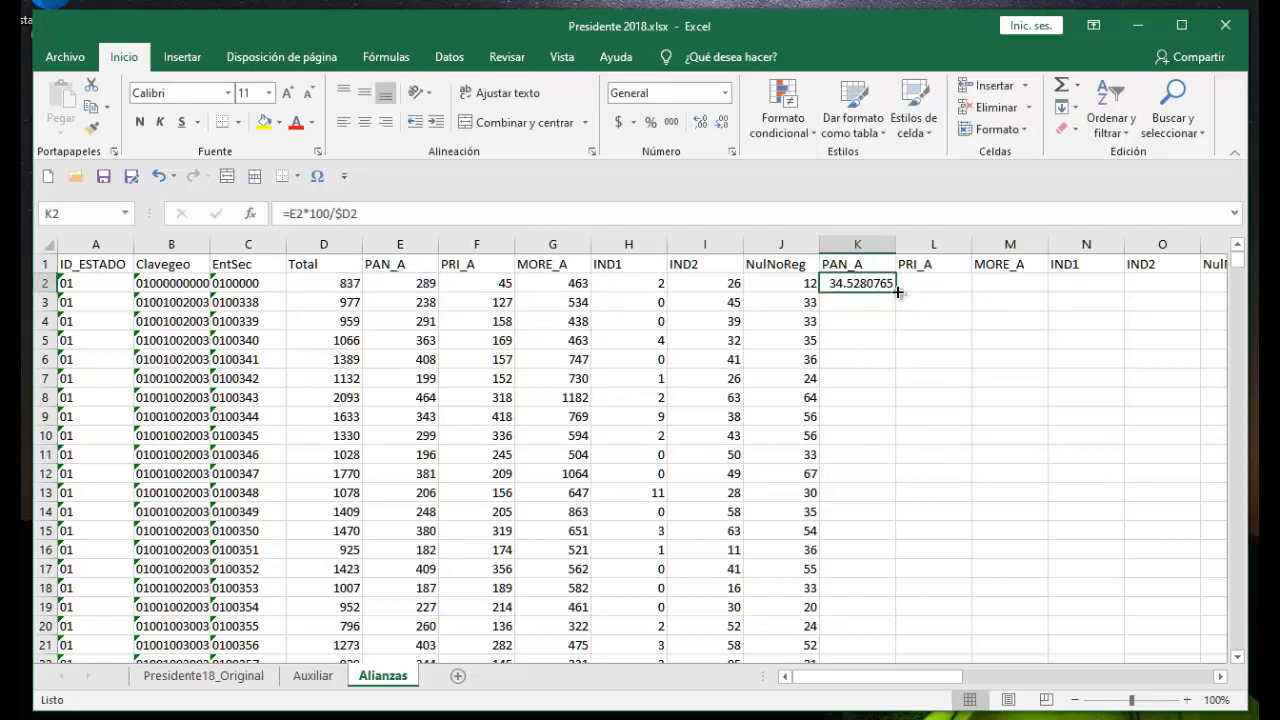
drag(899, 291, 1100, 306)
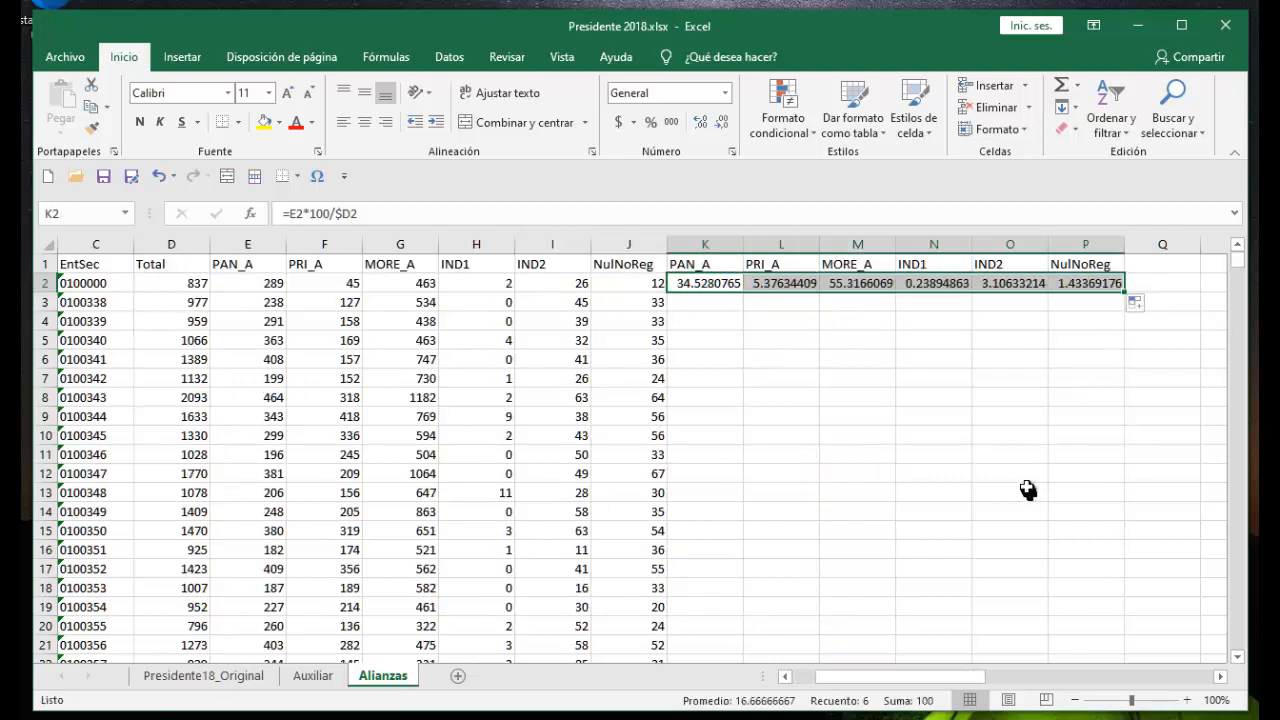
double_click(1123, 290)
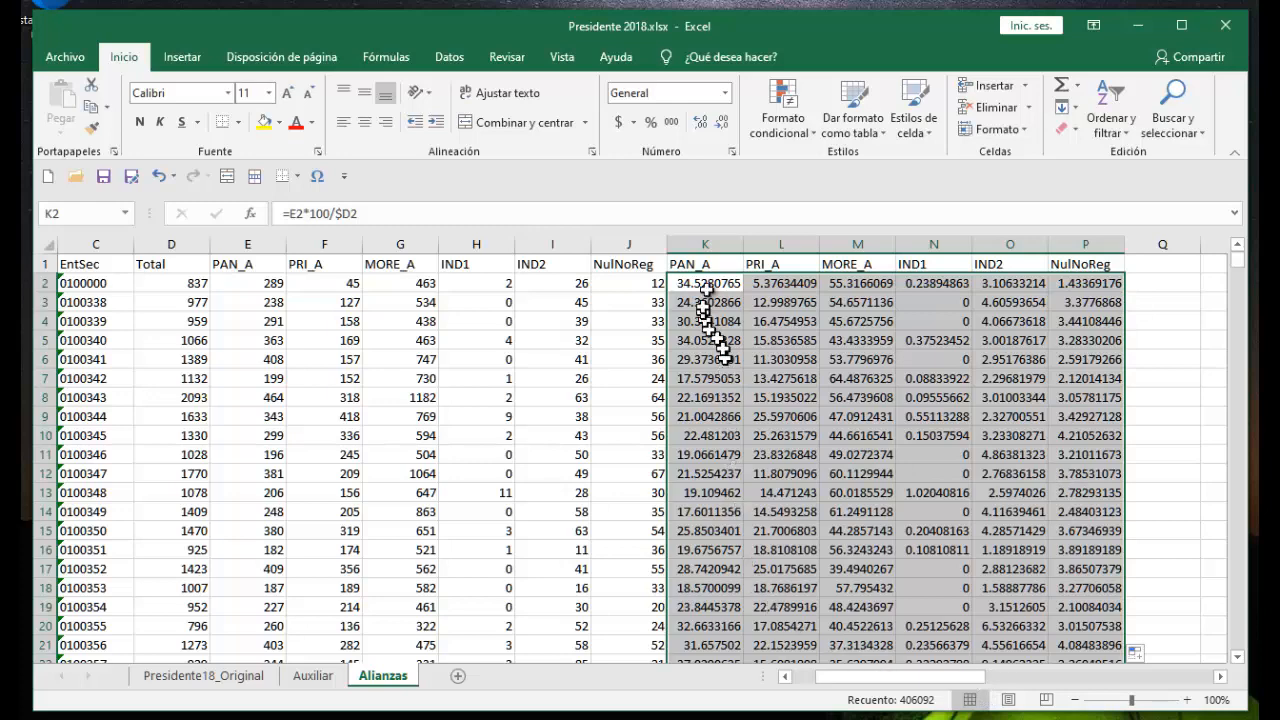
Format the percentage columns K through P as Número with 1 decimal place
drag(704, 244, 1057, 258)
right_click(802, 316)
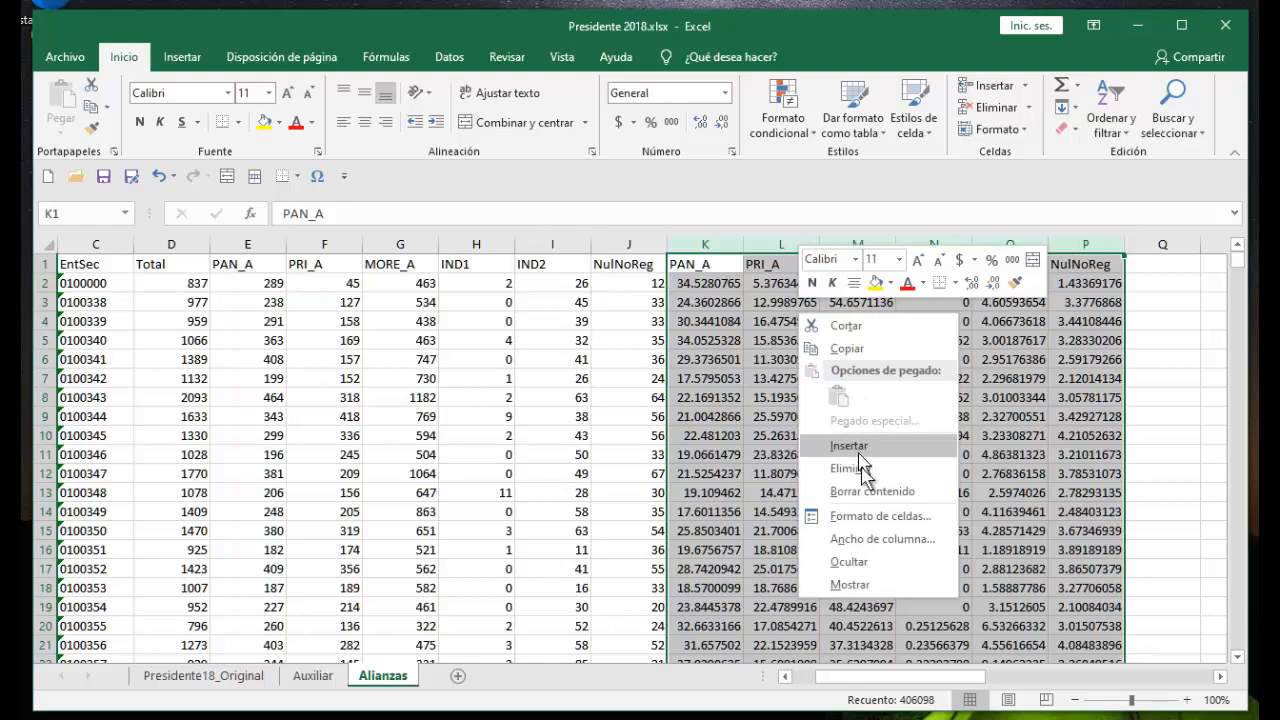
click(868, 516)
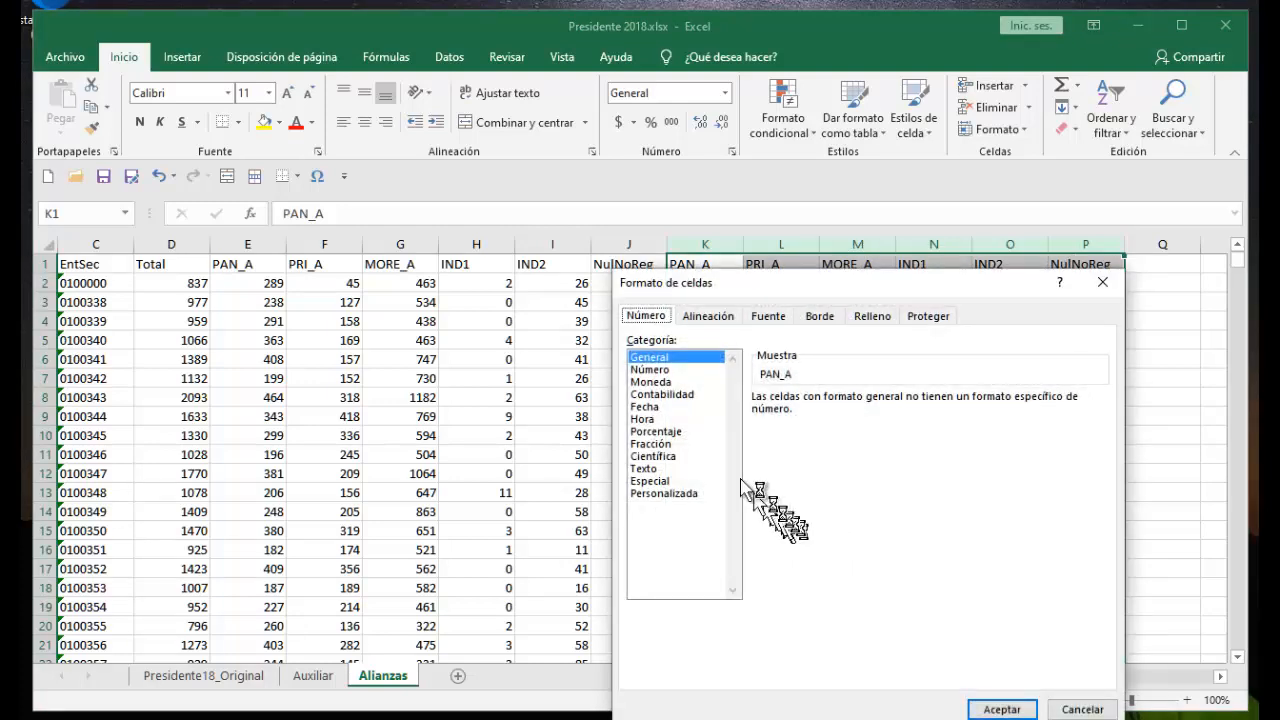
click(656, 369)
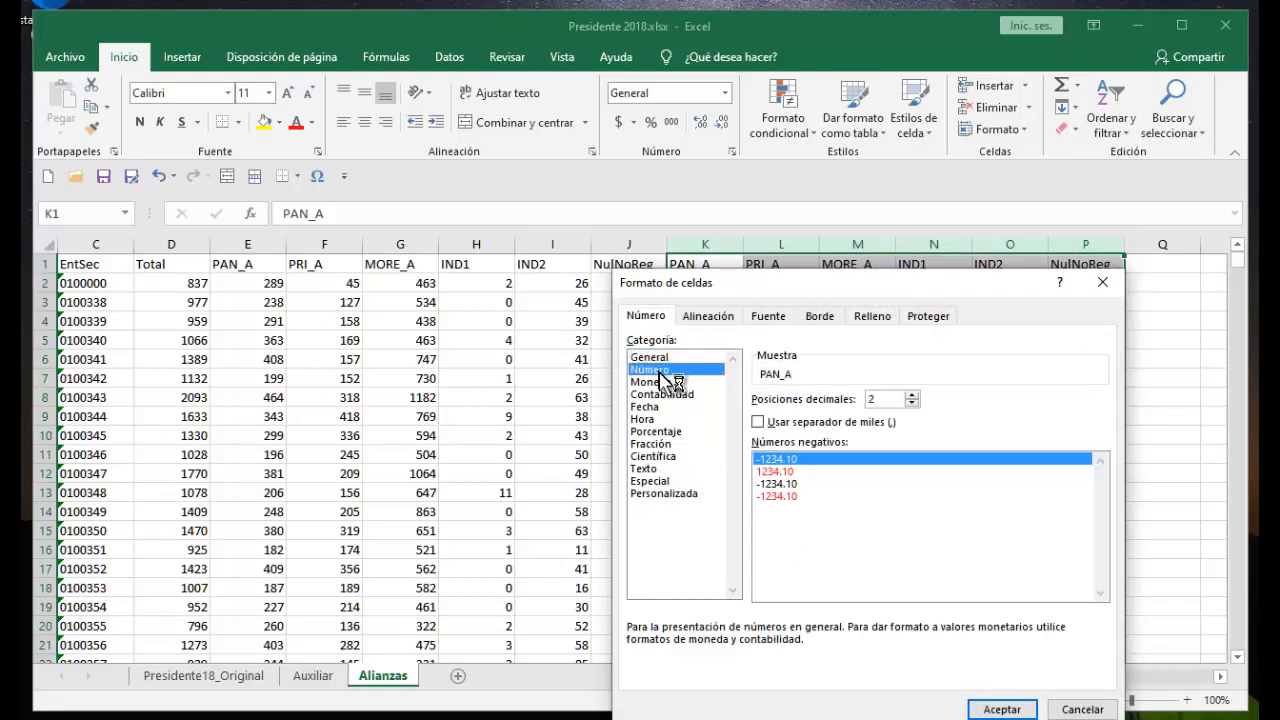
click(911, 403)
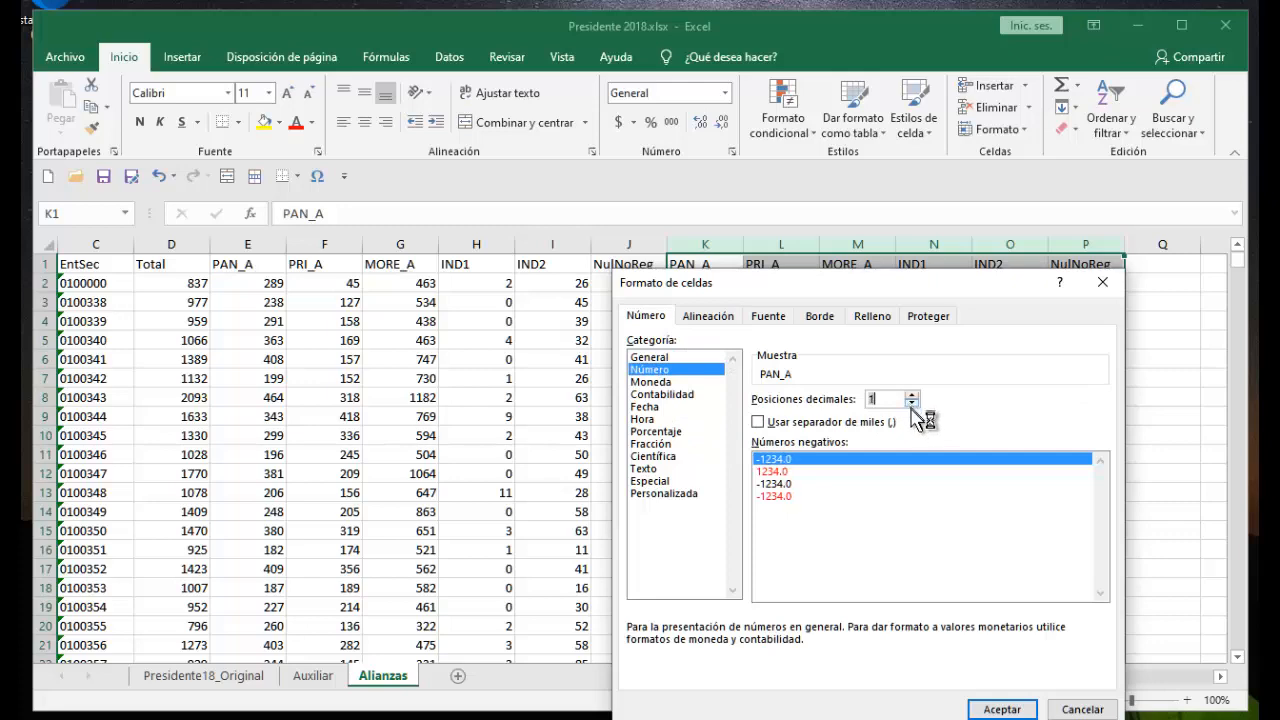
click(1000, 710)
click(857, 588)
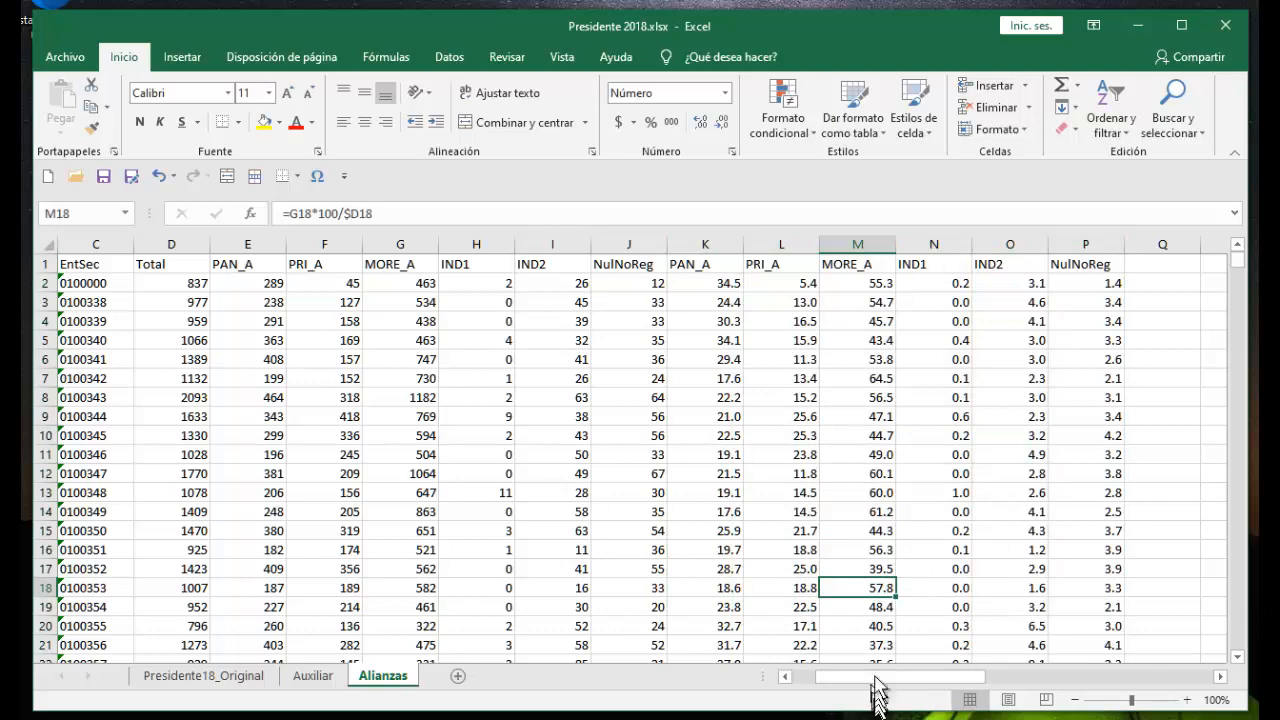
Enter the headers Mayor1 in Q1 and Mayor2 in R1
drag(871, 680, 950, 686)
click(734, 265)
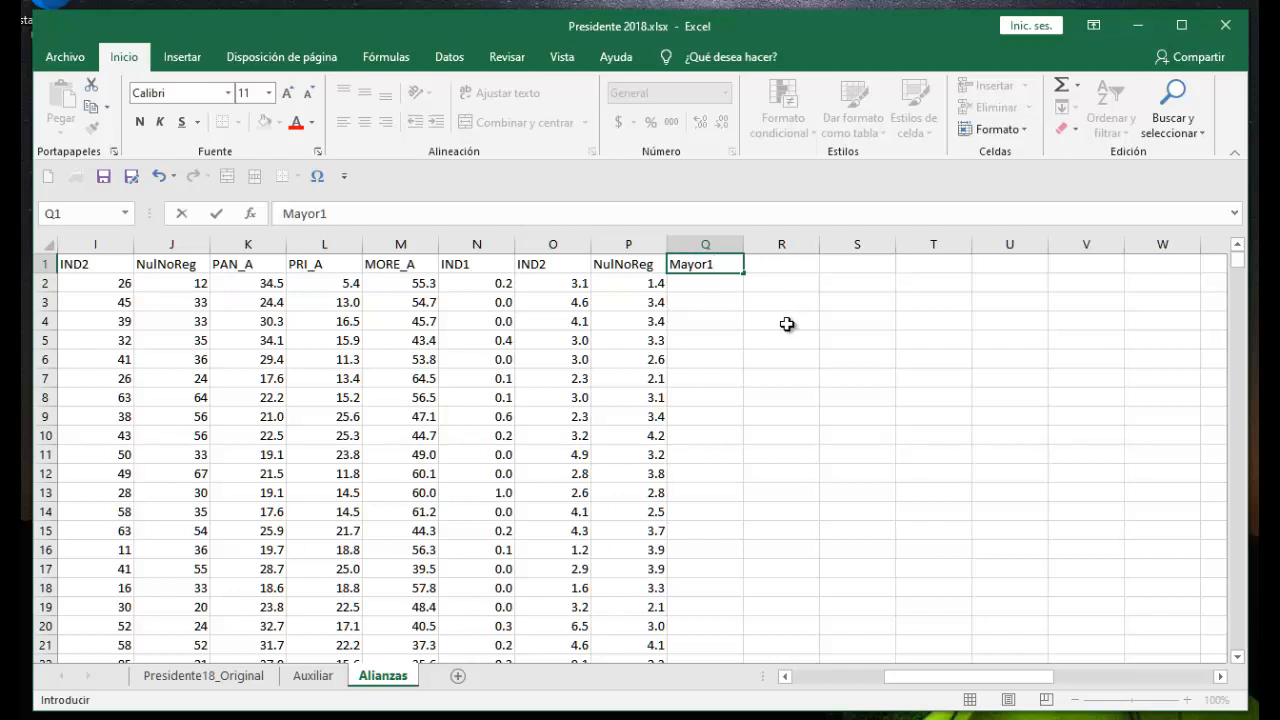
click(805, 267)
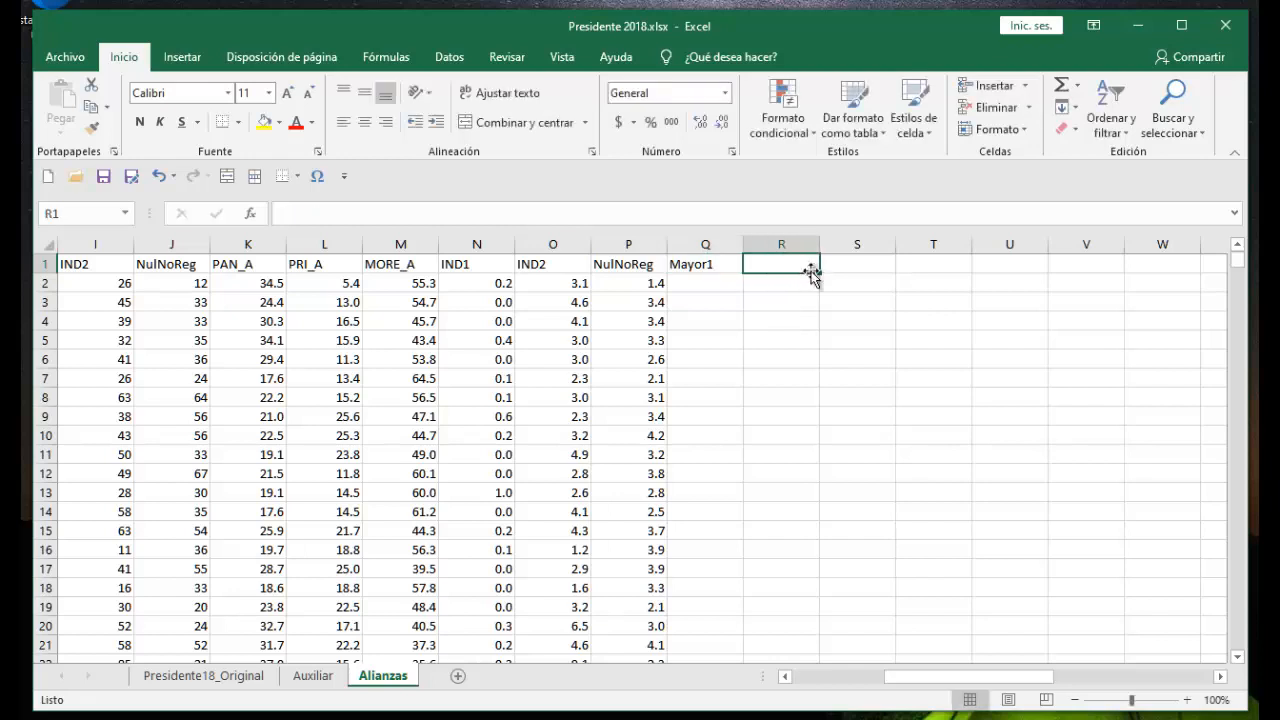
text(Mayor)
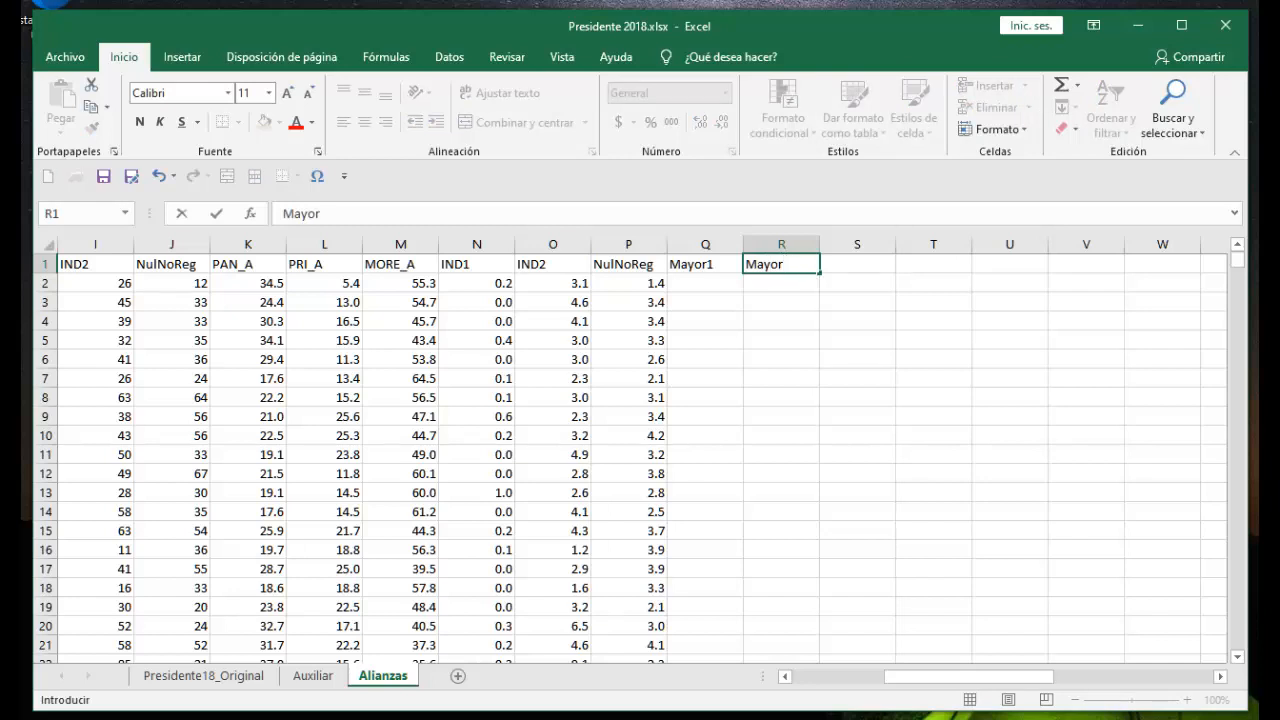
text(2)
Calculate the highest percentage of the first data row in Q2 with the formula =MAX(K2:P2)
click(712, 283)
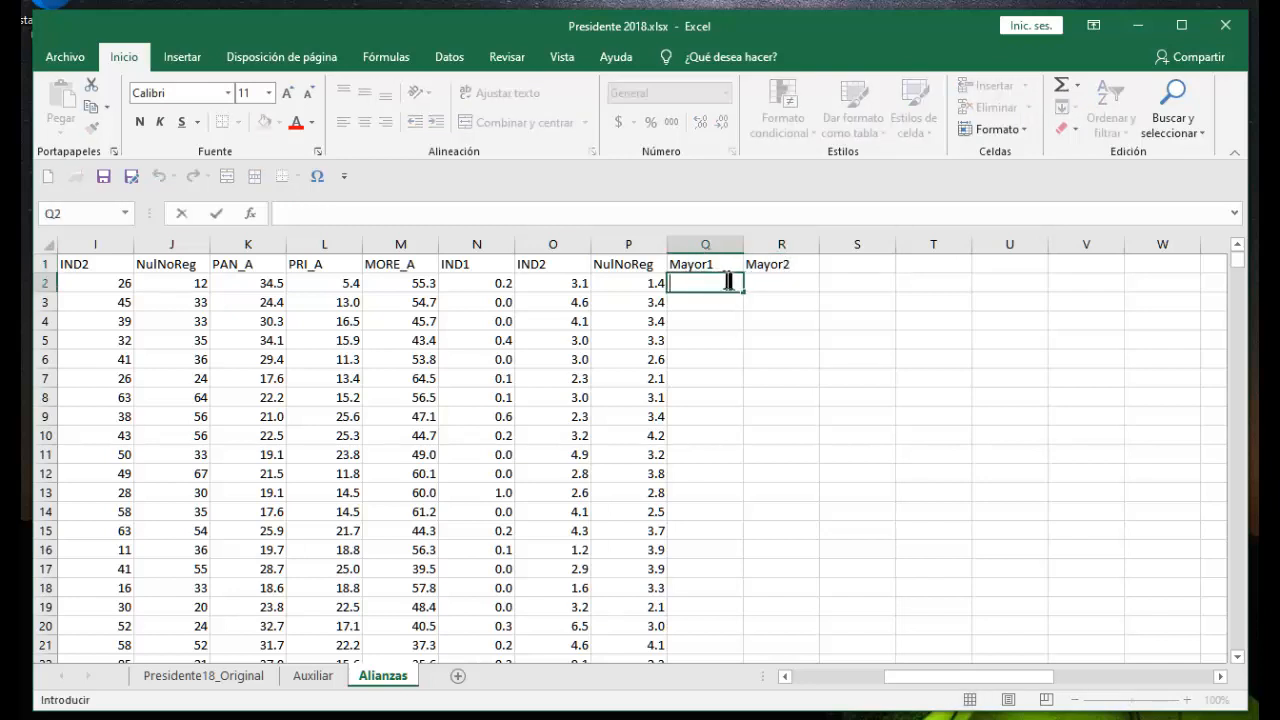
text(=)
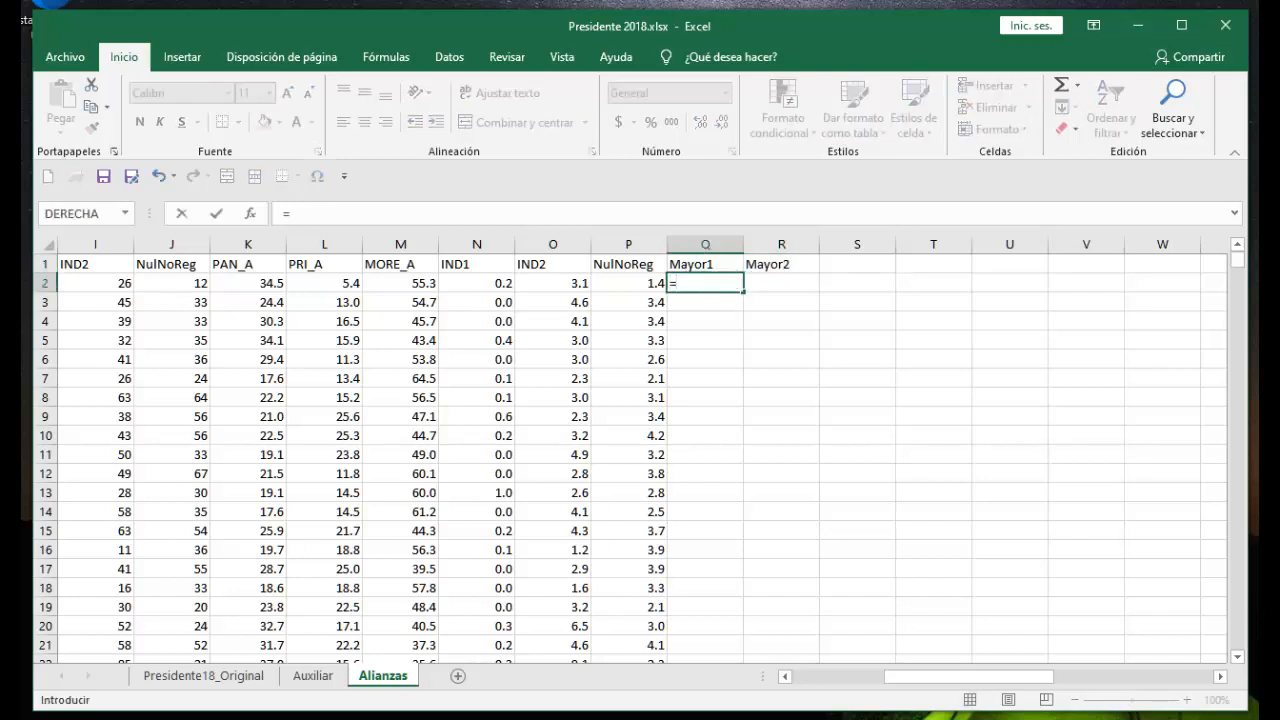
text(max)
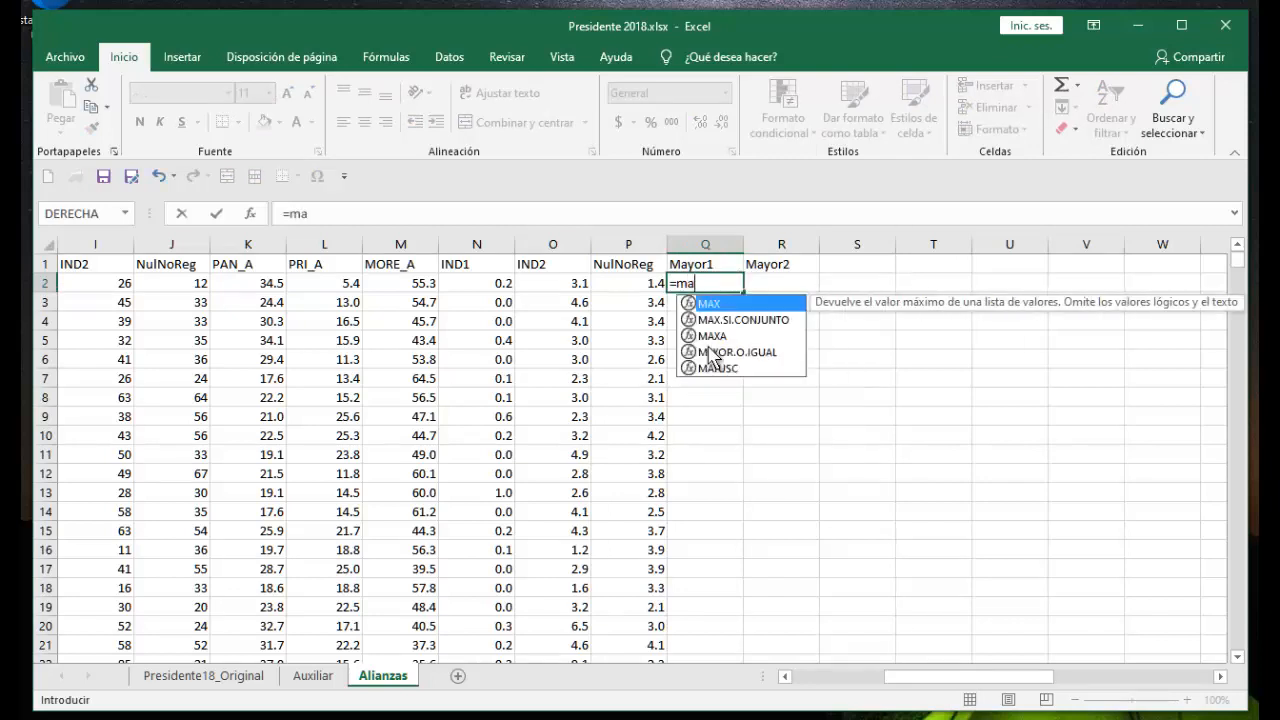
double_click(710, 305)
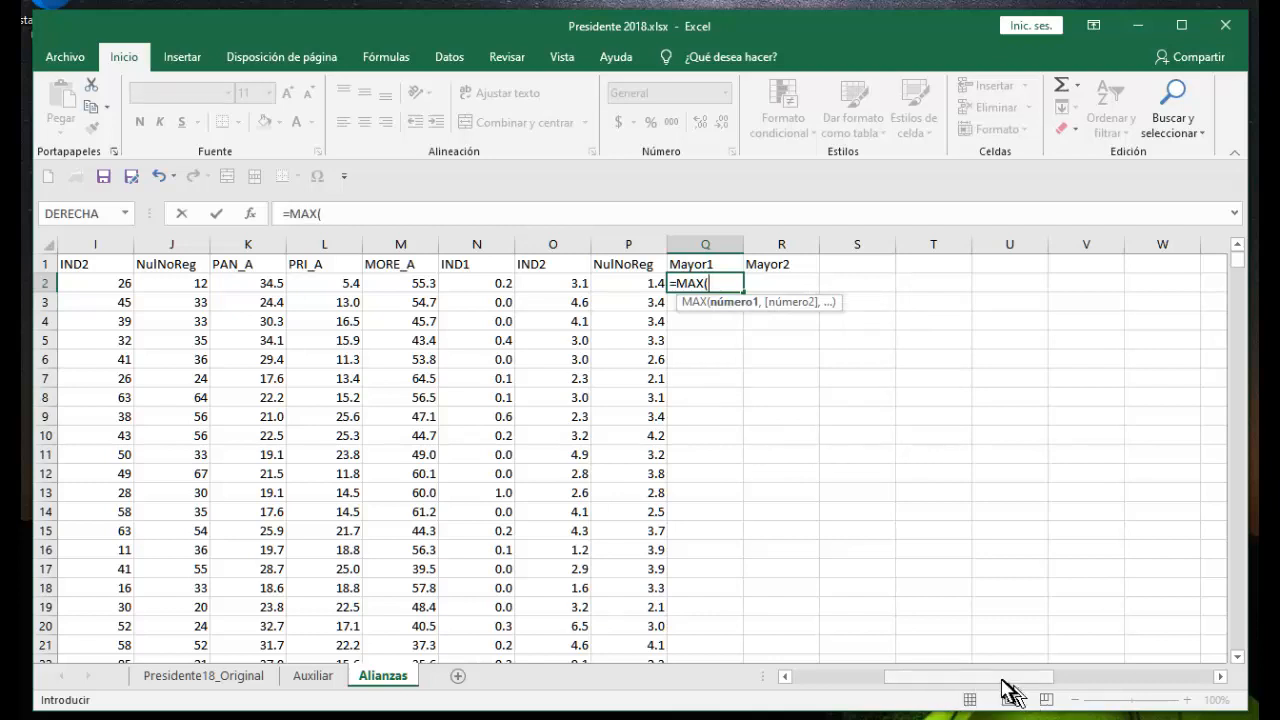
drag(1006, 682, 955, 692)
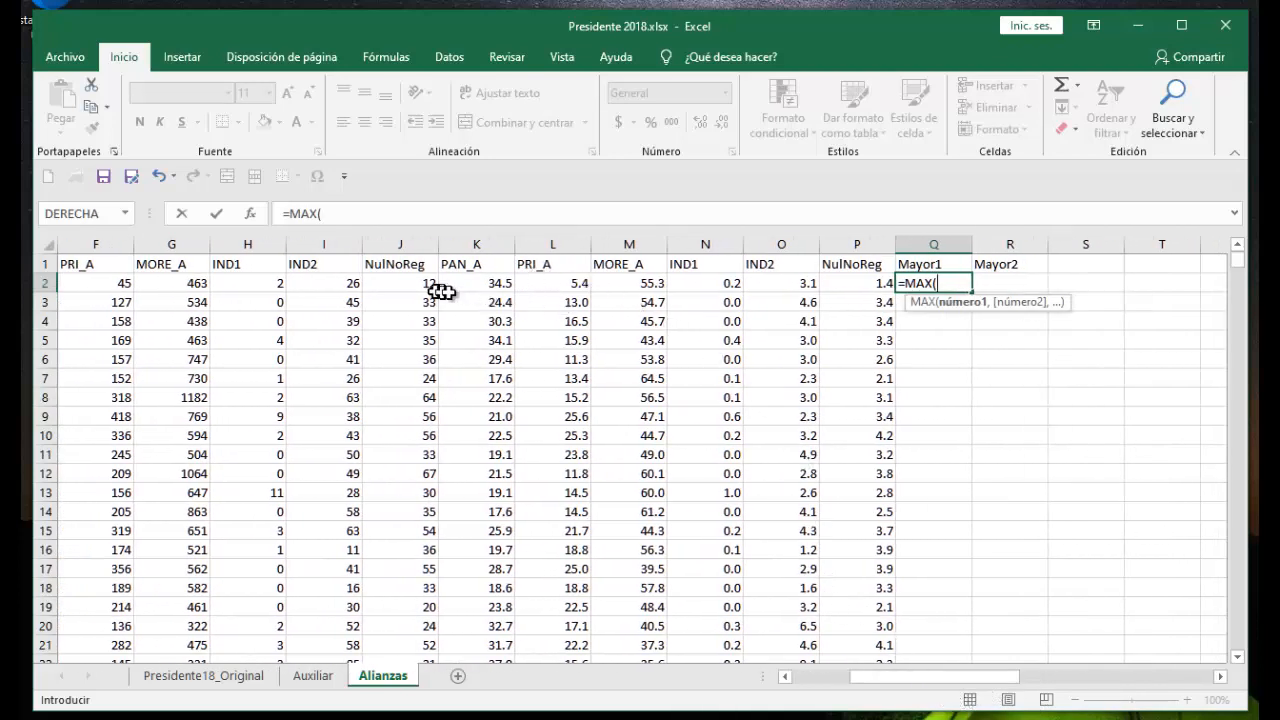
drag(482, 284, 830, 290)
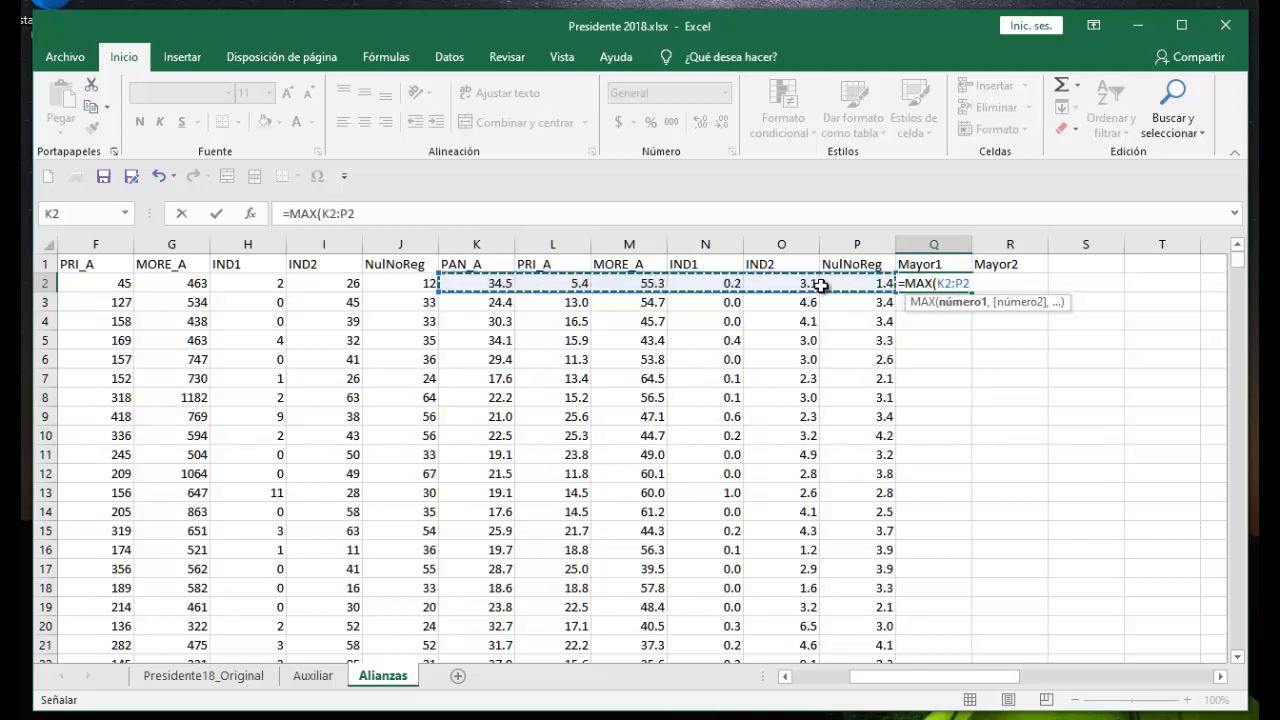
text())
key(Return)
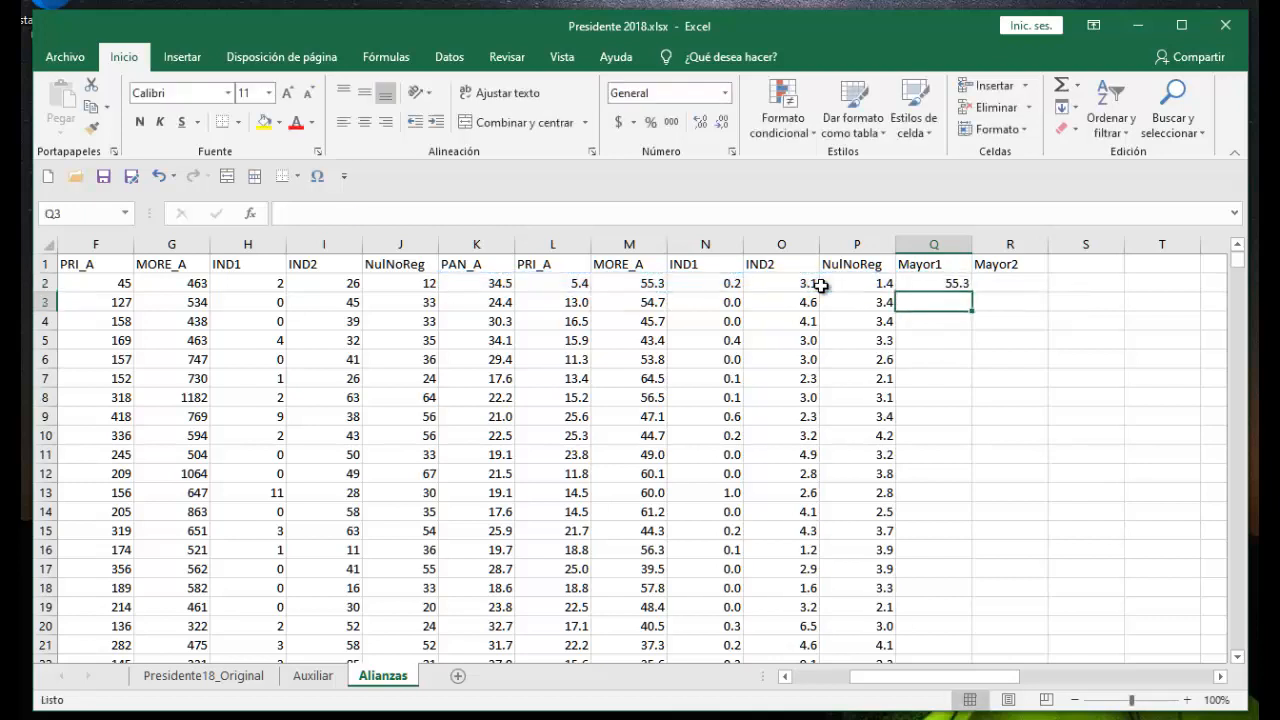
click(951, 285)
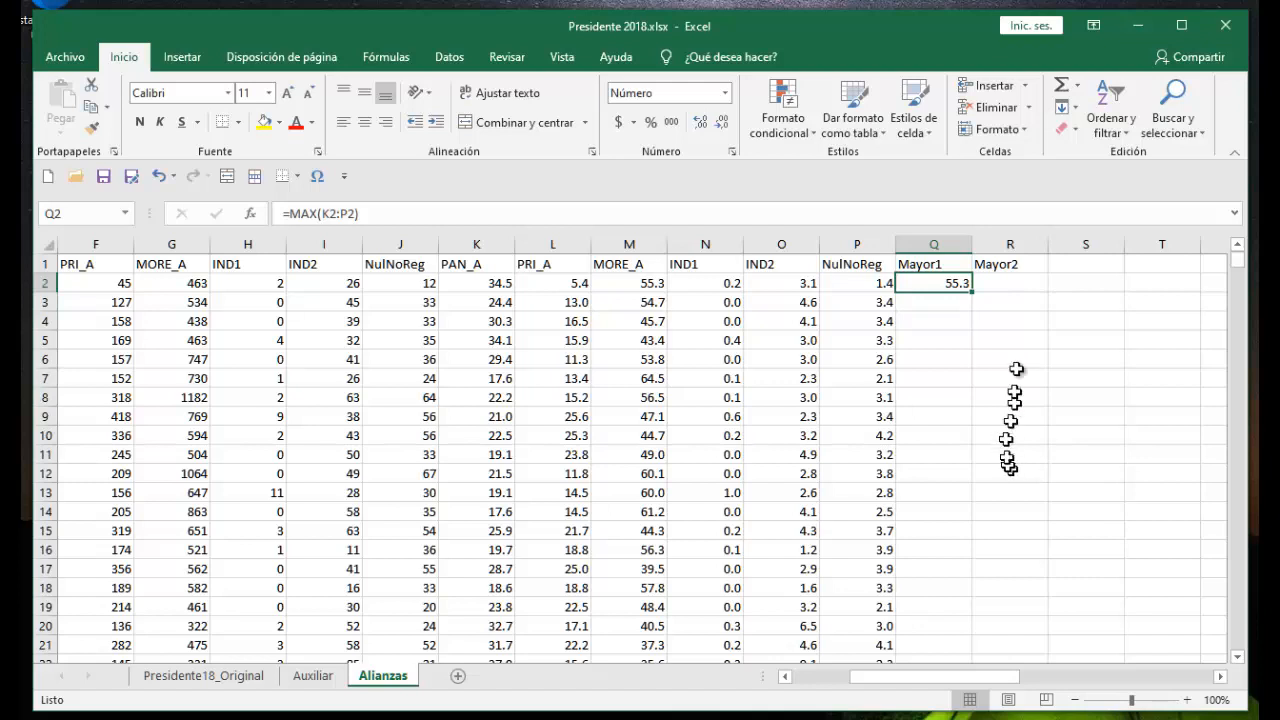
Calculate the second-highest percentage of the first data row in R2 with the formula =K.ESIMO.MAYOR(K2:P2,2)
double_click(1030, 287)
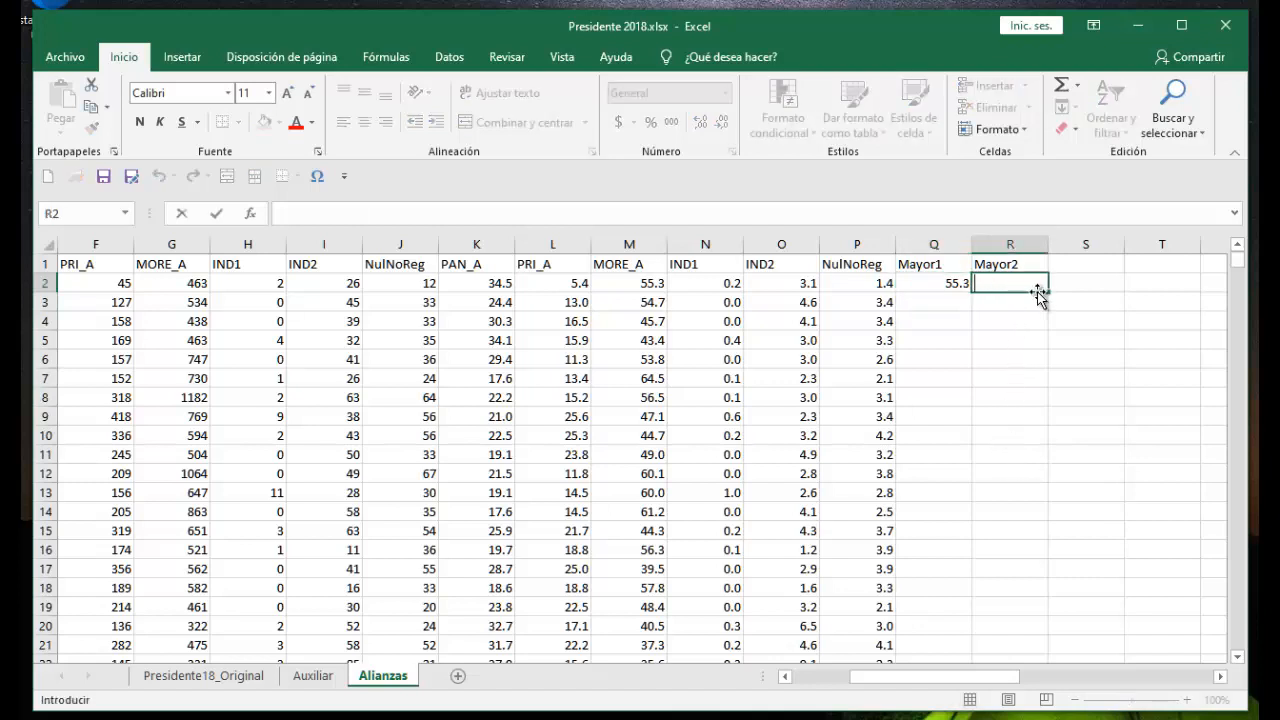
text(=)
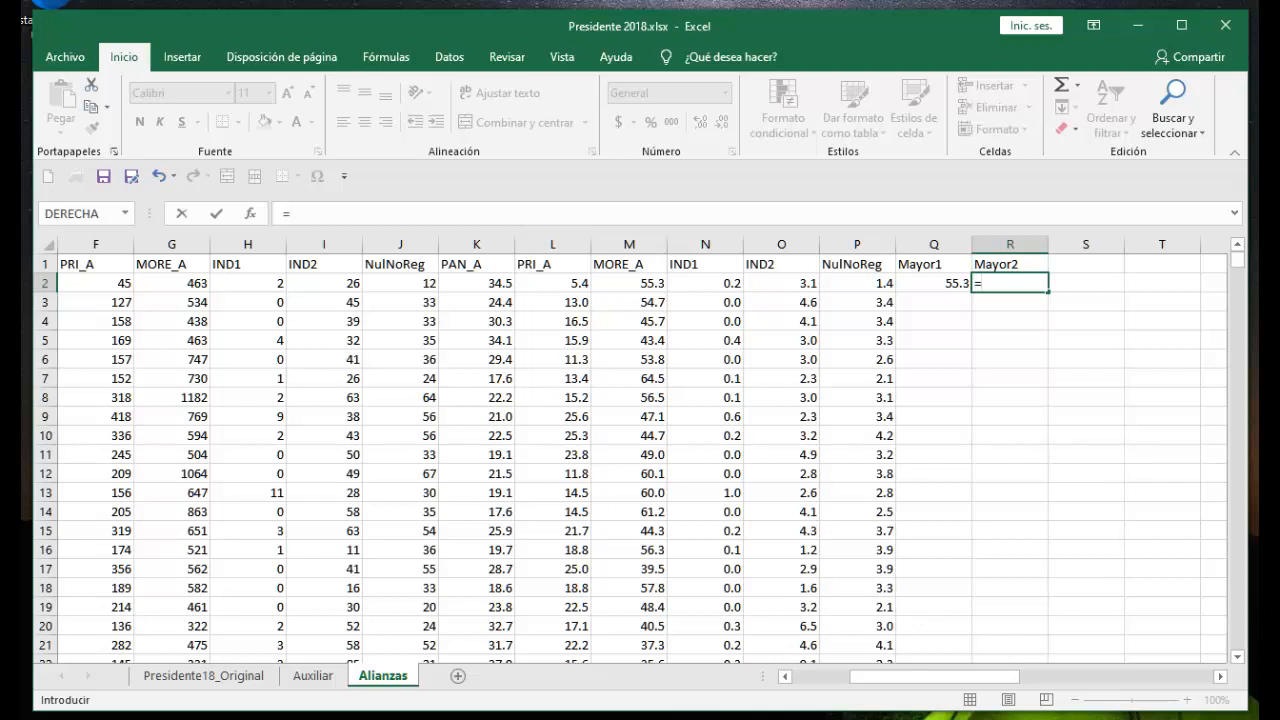
text(k)
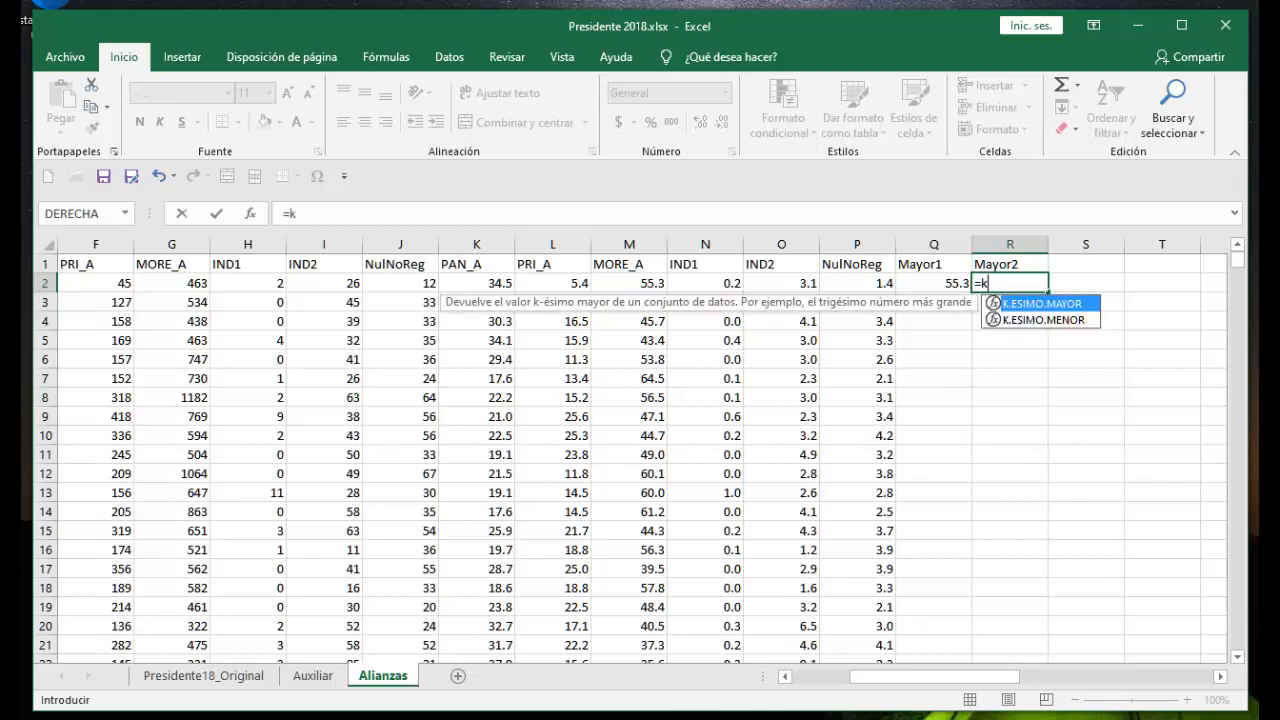
double_click(1021, 304)
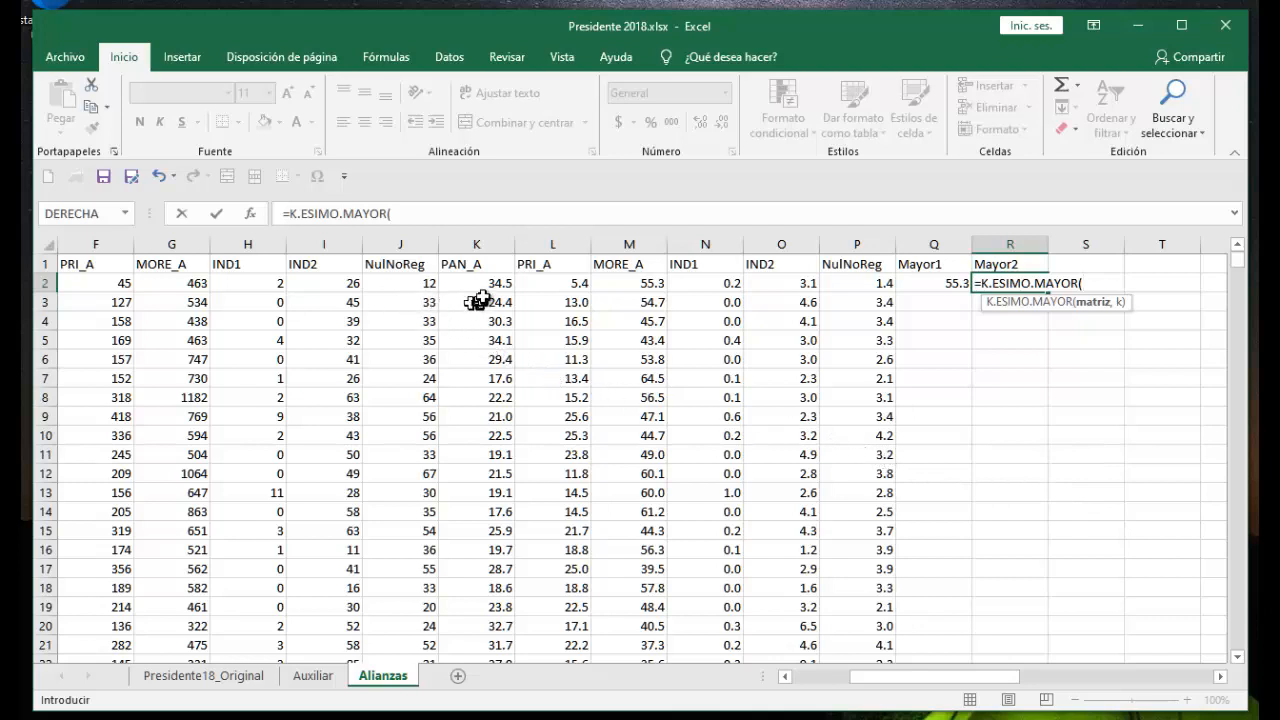
drag(467, 284, 822, 281)
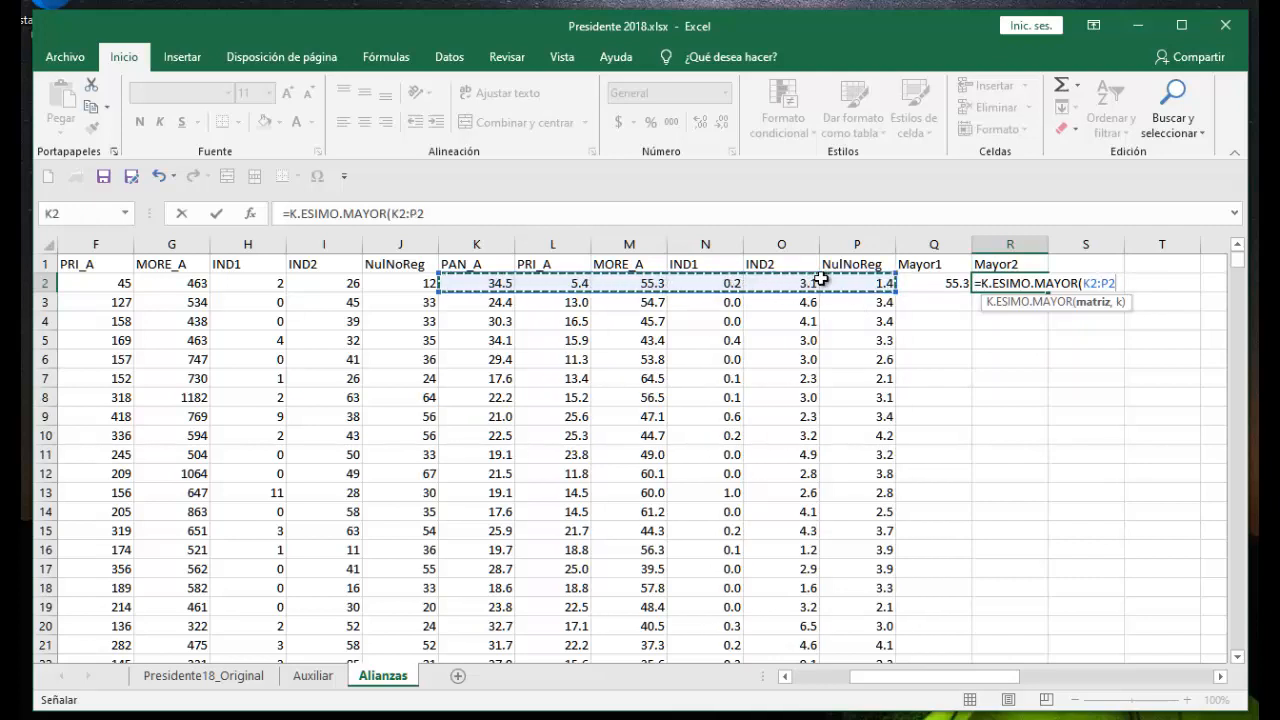
text(,2)
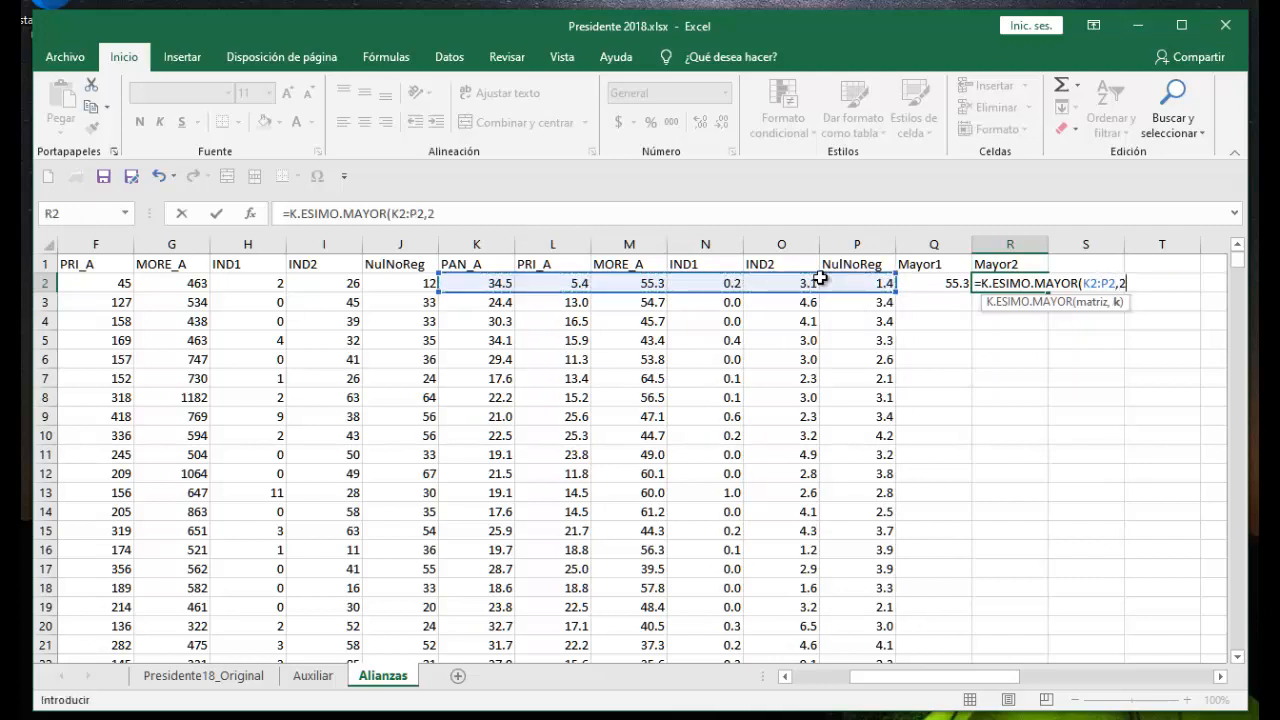
text())
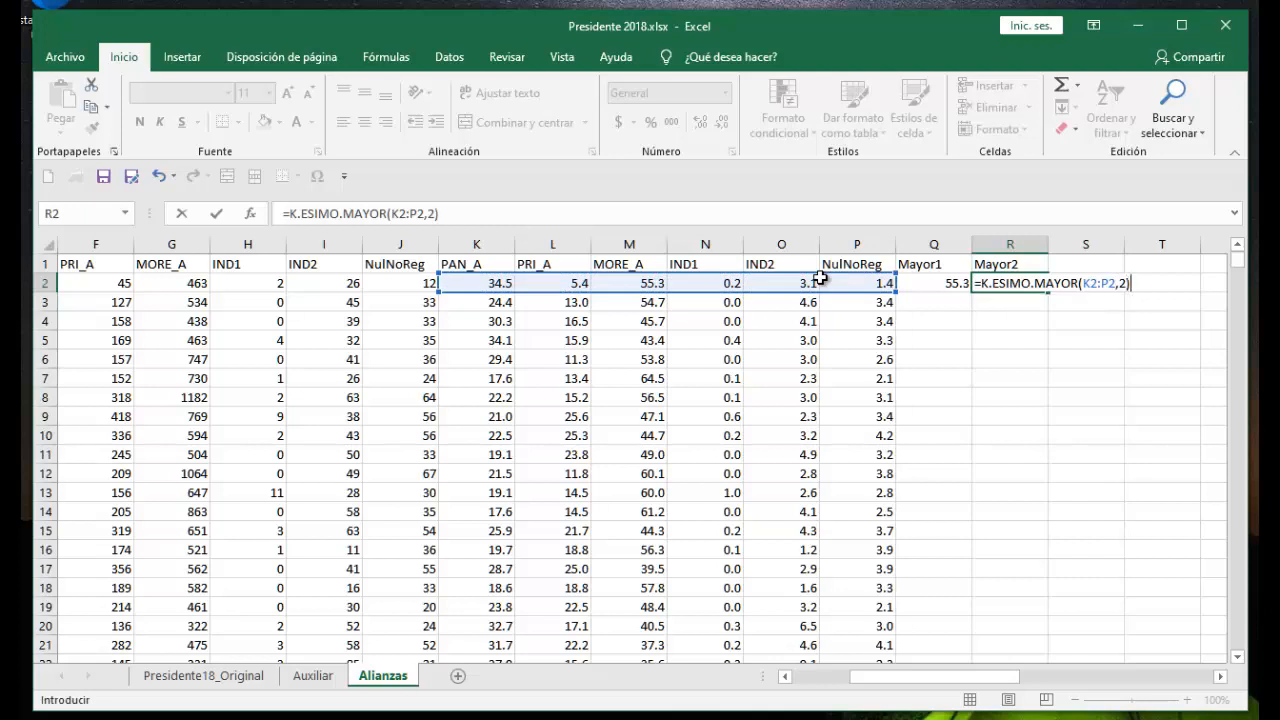
key(Return)
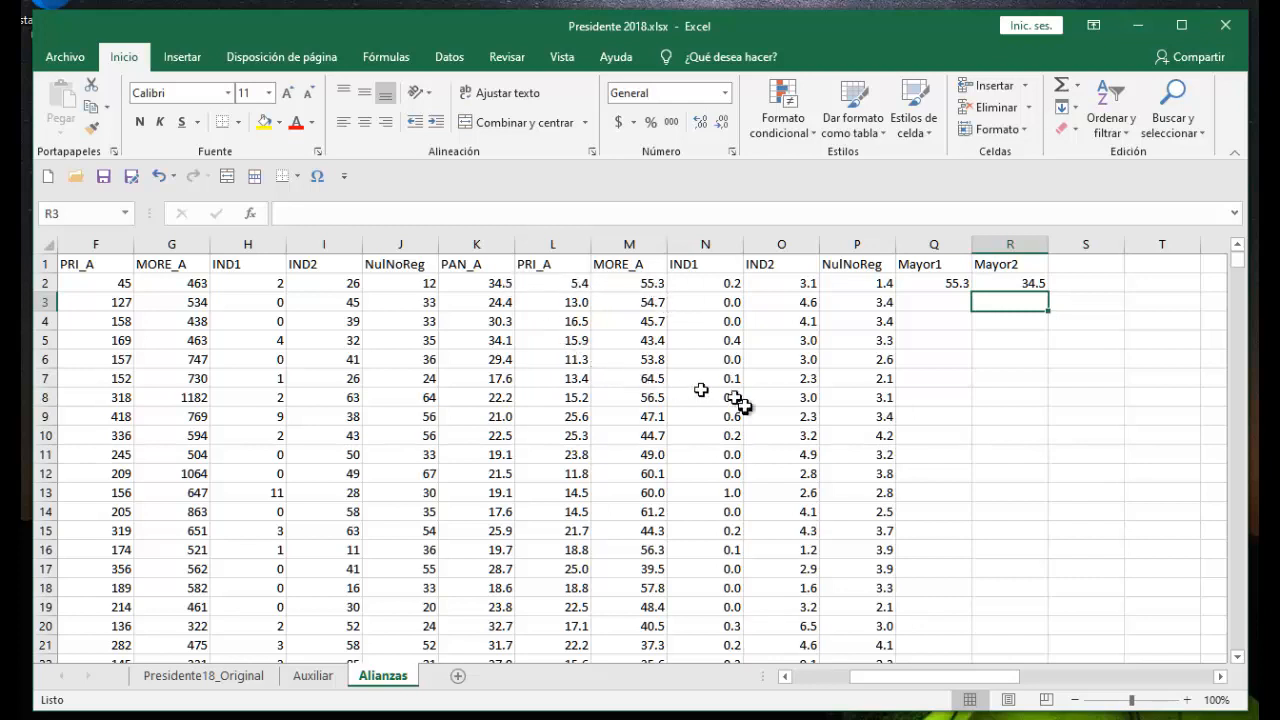
Fill the Q2 and R2 formulas down all the data rows and enter the header Gana18 in S1
drag(945, 284, 1025, 286)
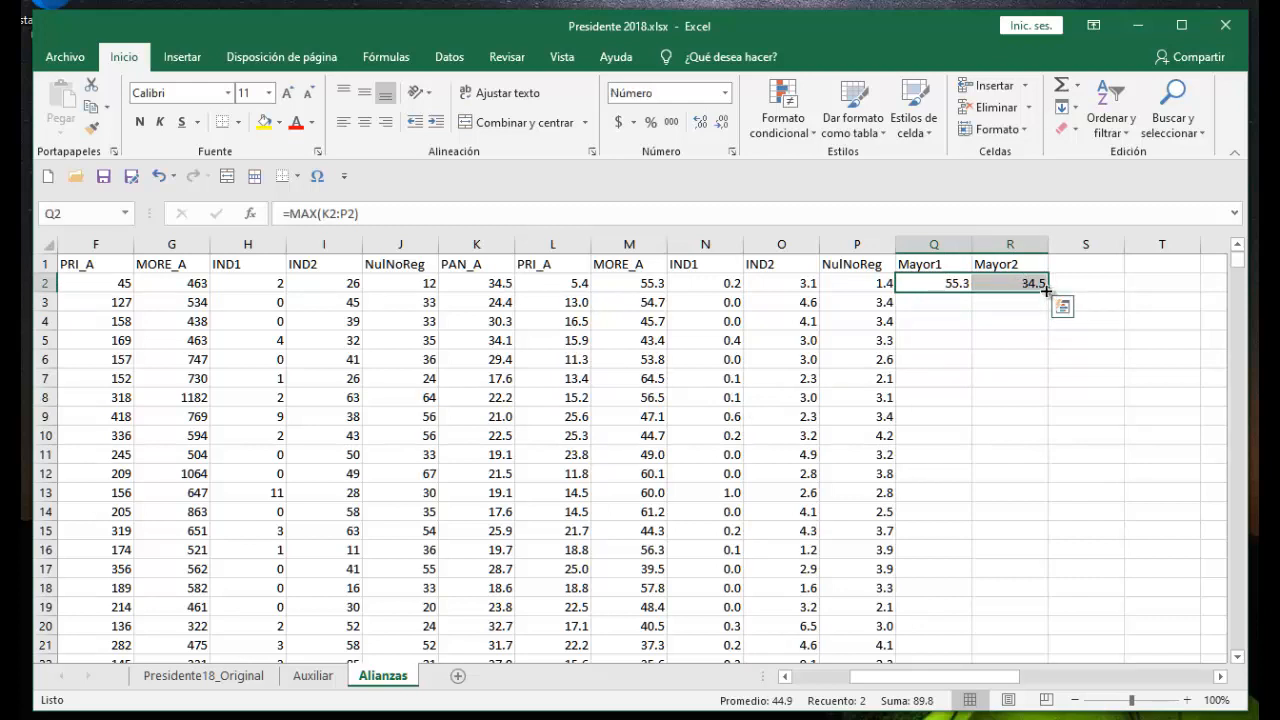
double_click(1046, 286)
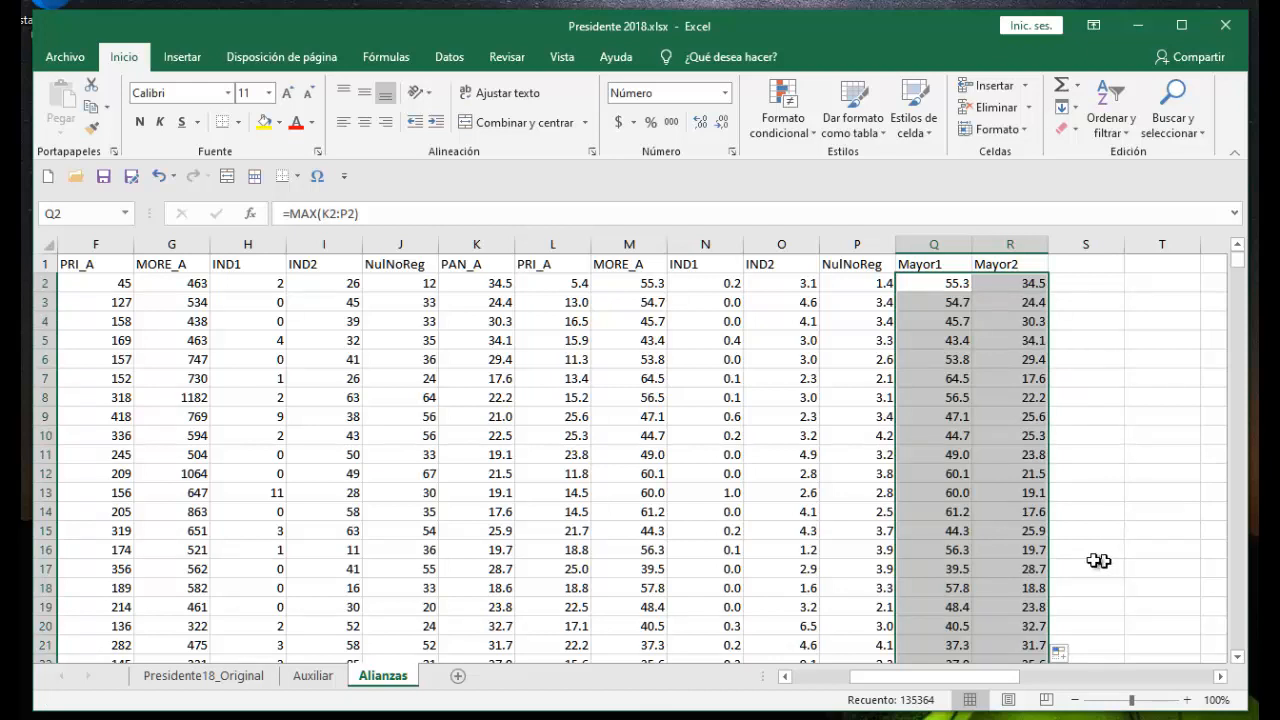
mouse_move(1010, 680)
mouse_down()
mouse_move(990, 684)
mouse_move(1034, 684)
mouse_up()
double_click(771, 265)
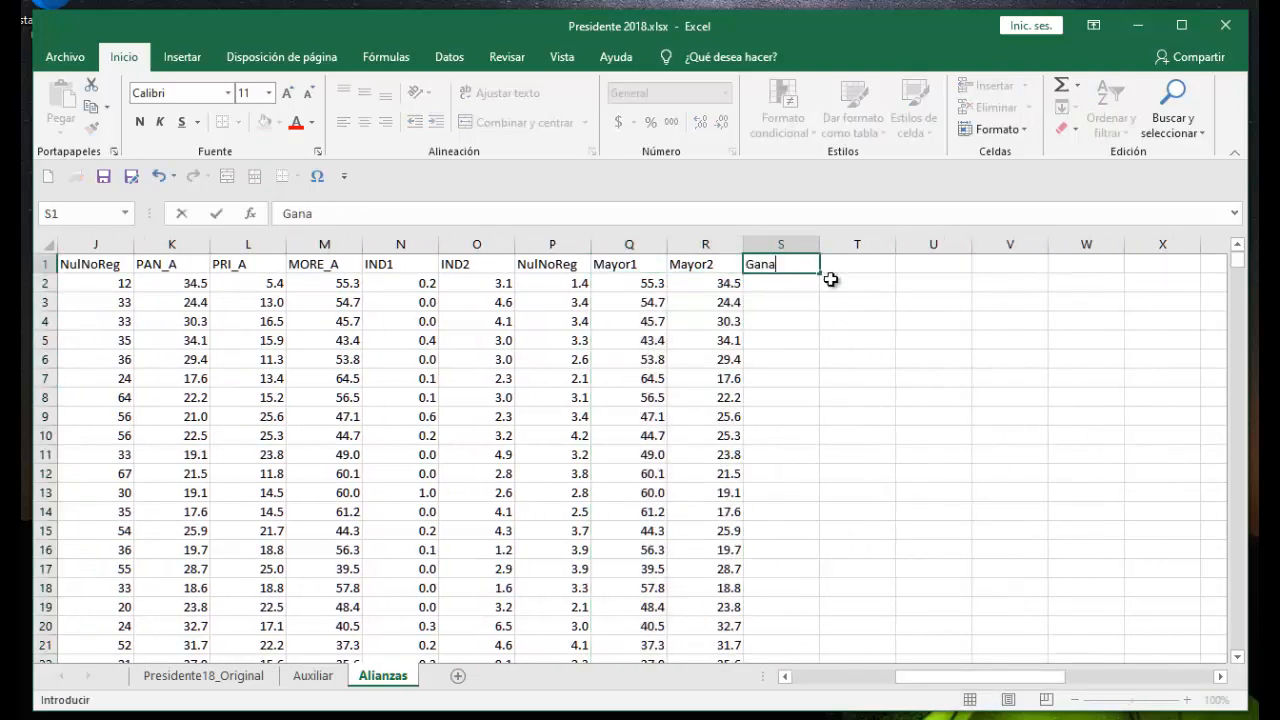
key(Return)
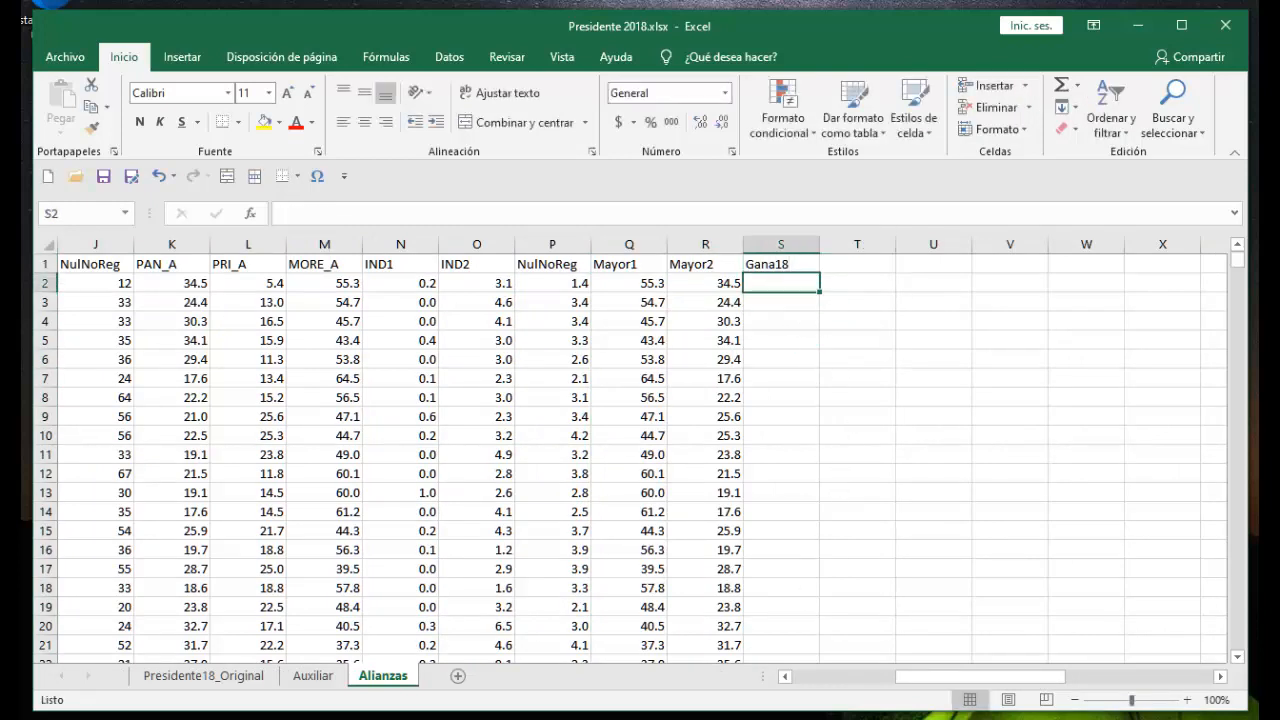
Consult the formula template in the Word document Clave.docx and begin the S2 formula in Excel with INDICE over the absolute label range $K$1:$P$1
key(alt+Tab)
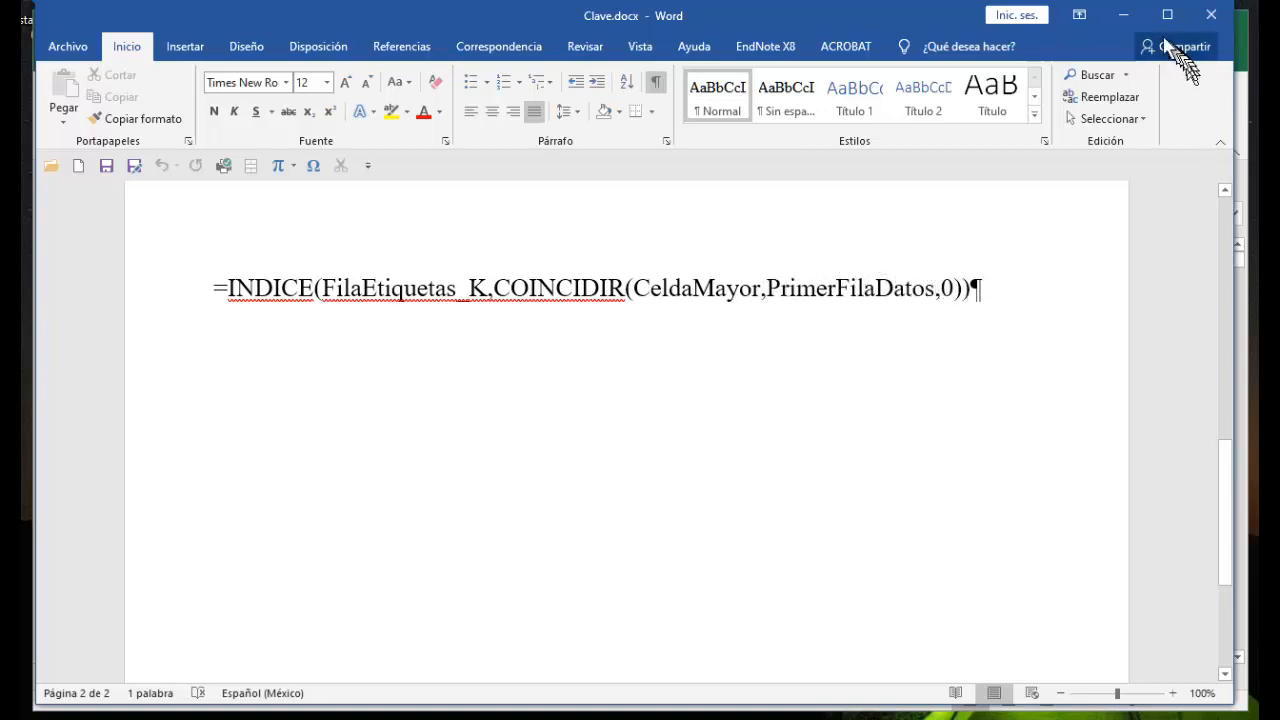
click(1124, 16)
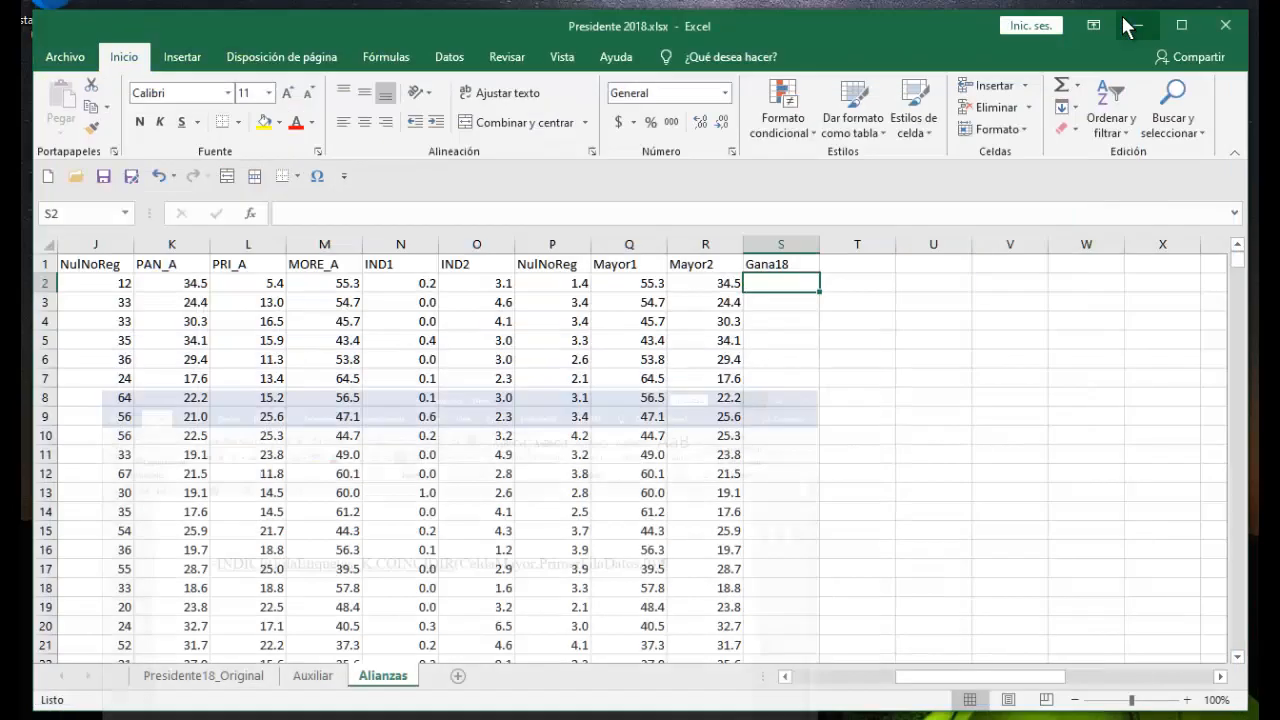
double_click(758, 285)
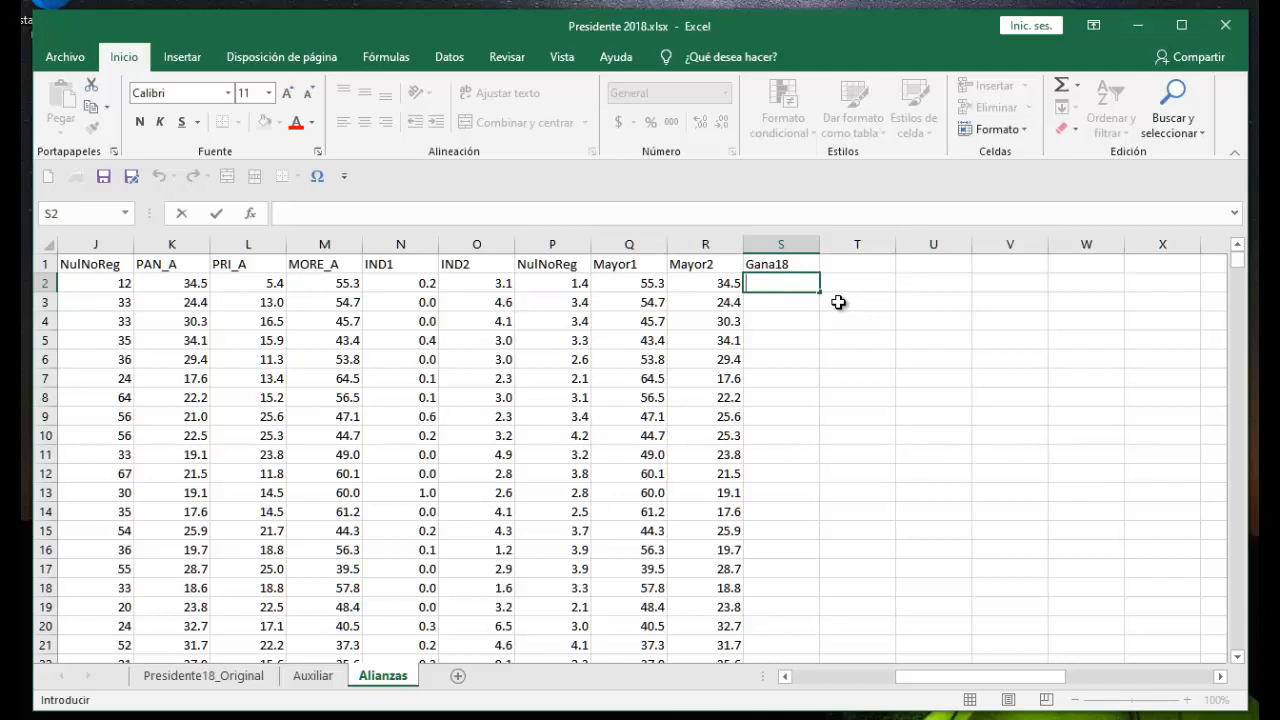
text(=ind)
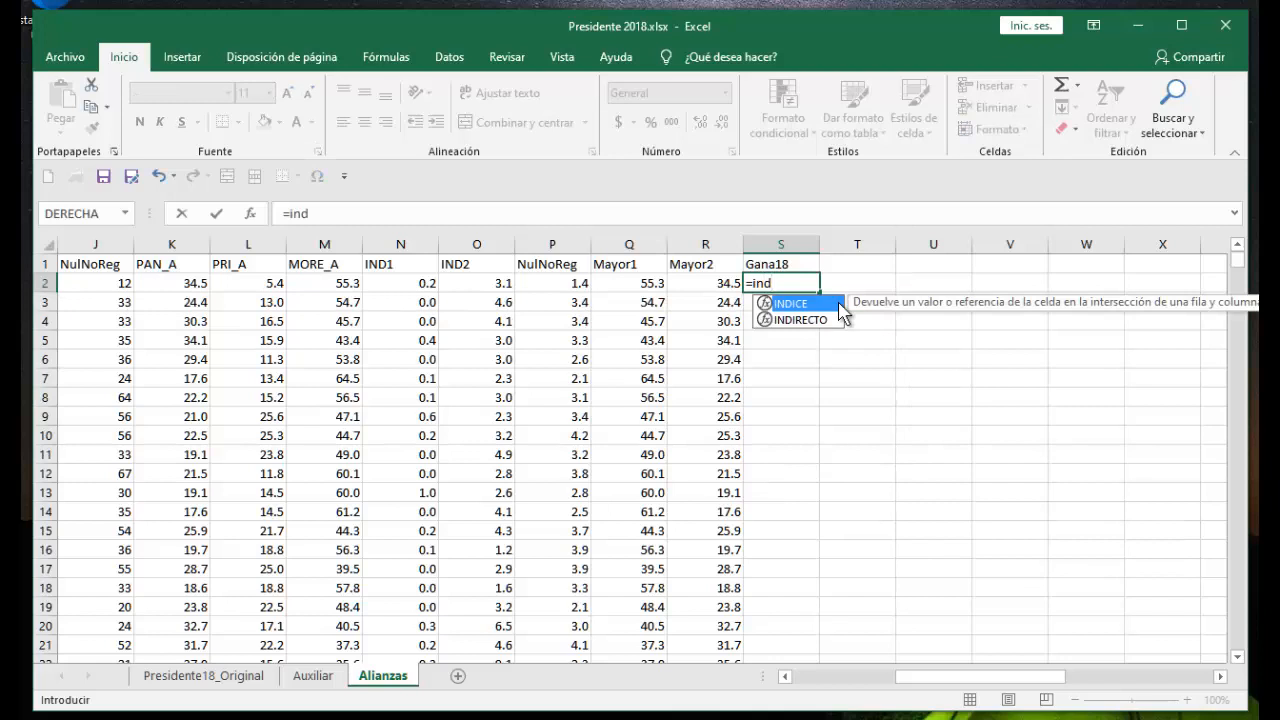
double_click(788, 305)
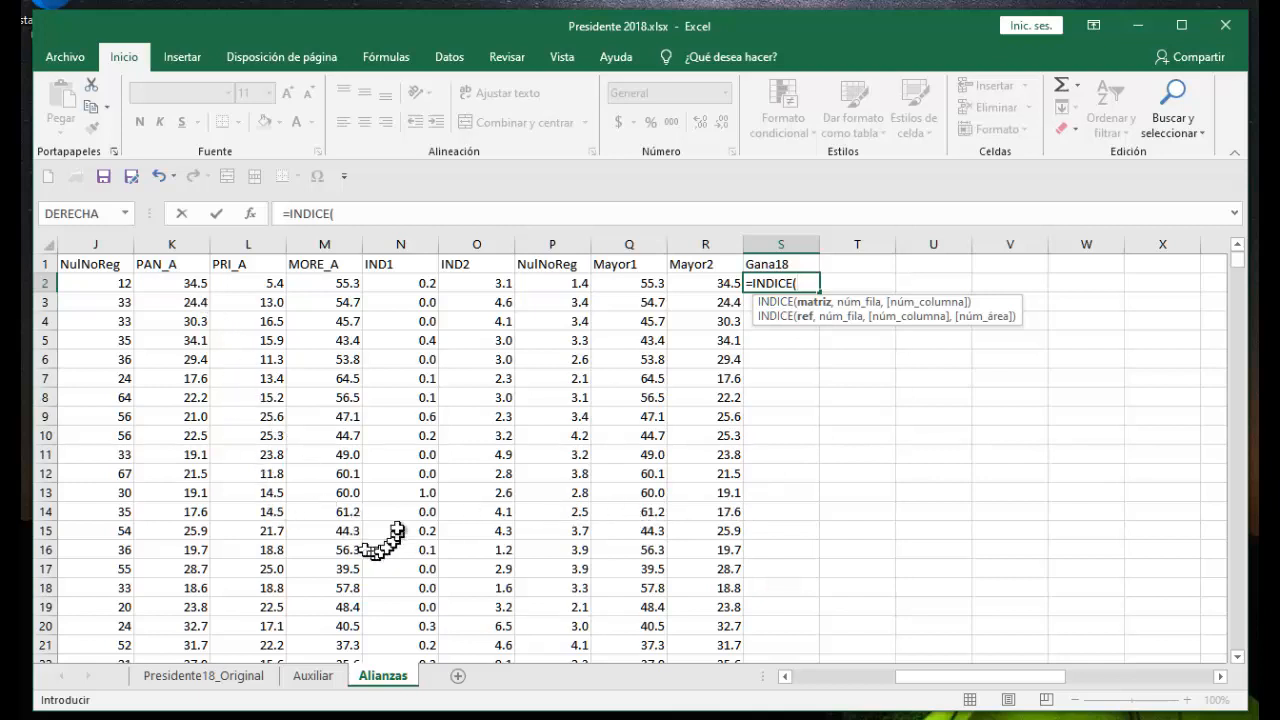
drag(174, 263, 547, 260)
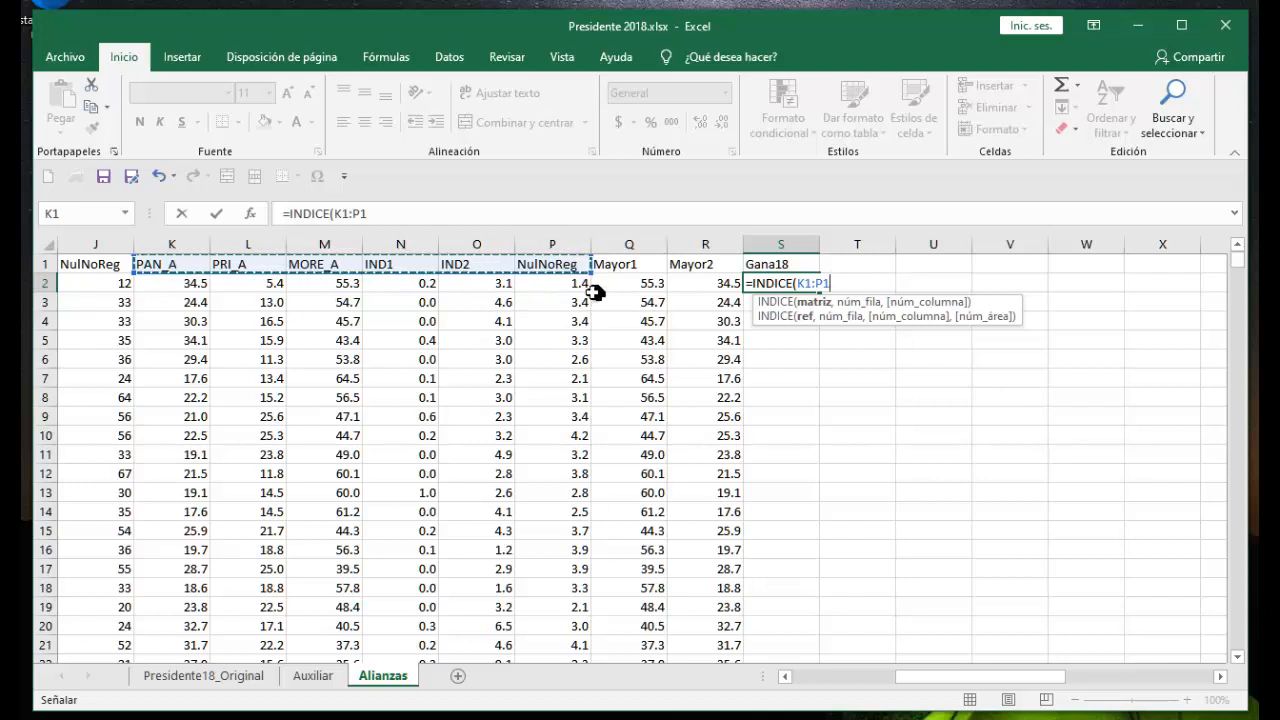
key(F4)
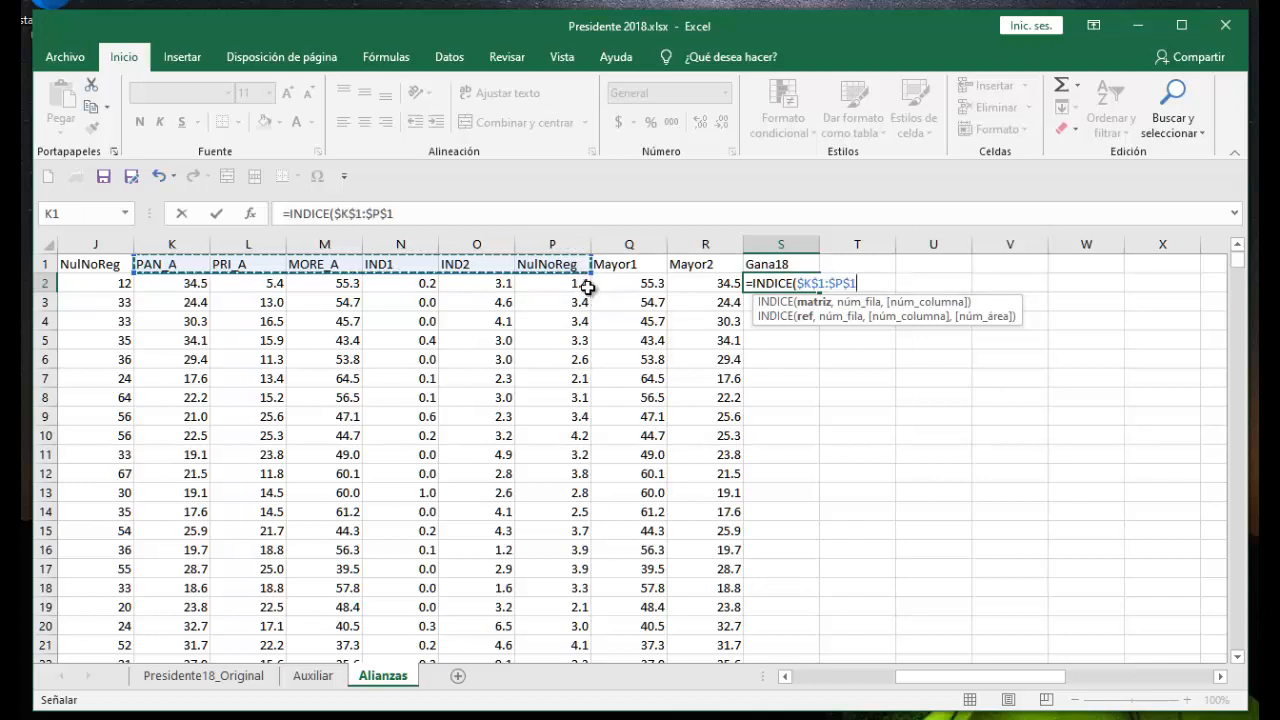
text(,)
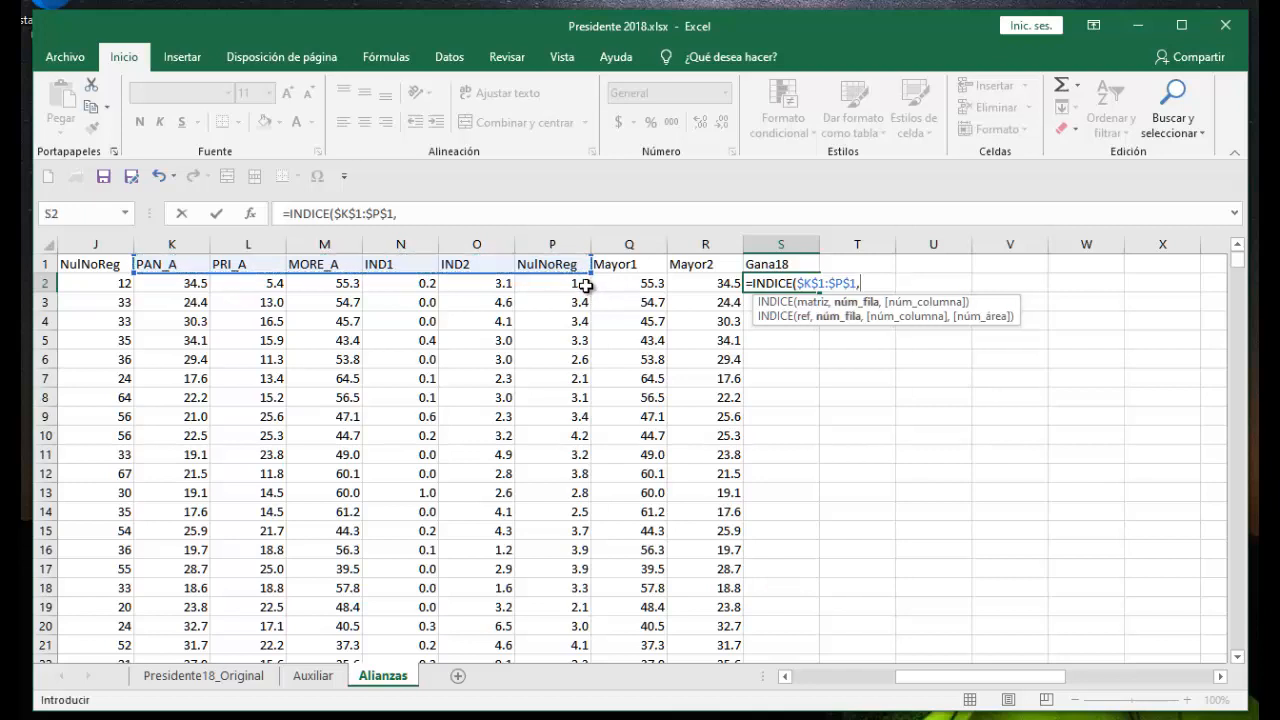
Complete the S2 formula with COINCIDIR(Q2,K2:P2,0) as the INDICE position argument to return the winning alliance's label
text(coin)
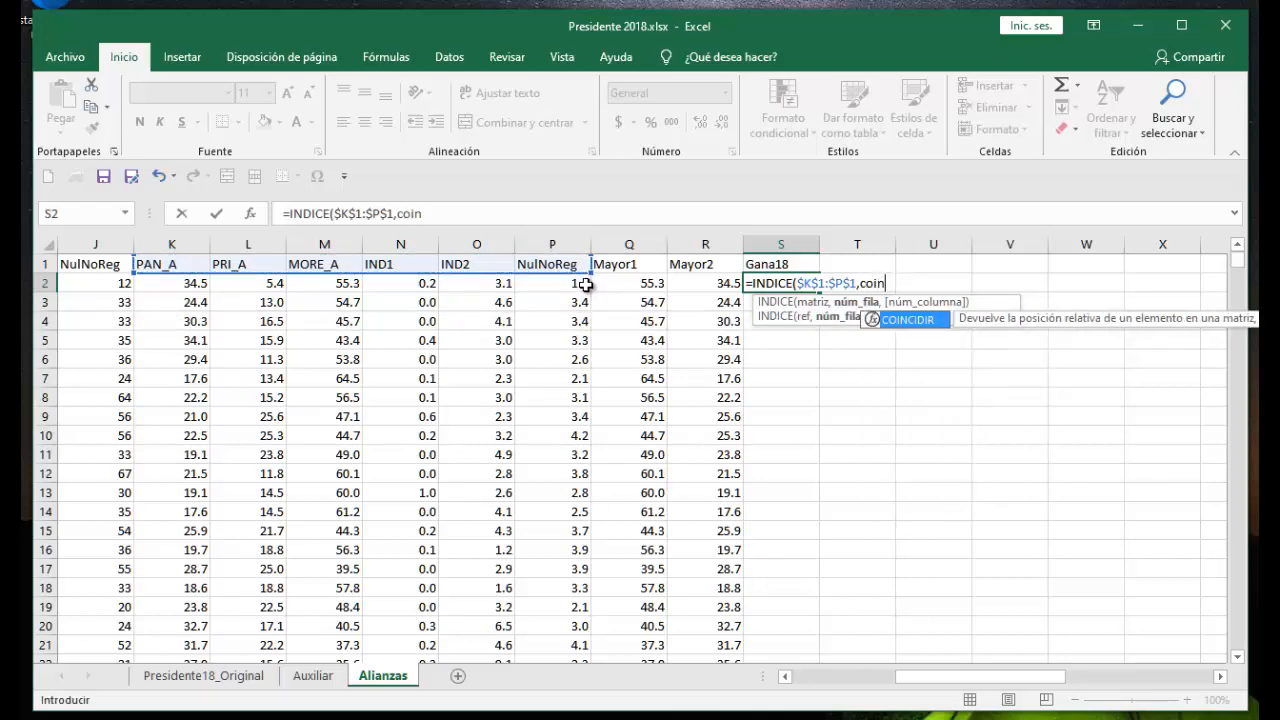
double_click(910, 320)
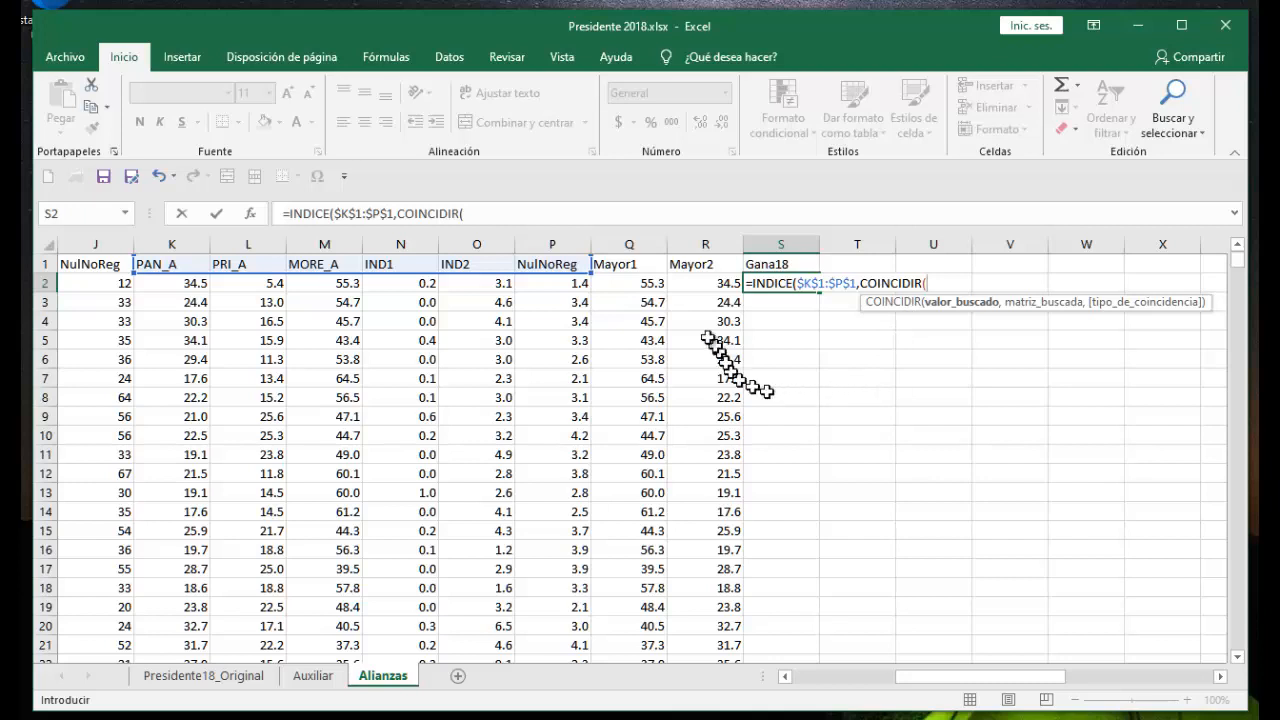
click(627, 282)
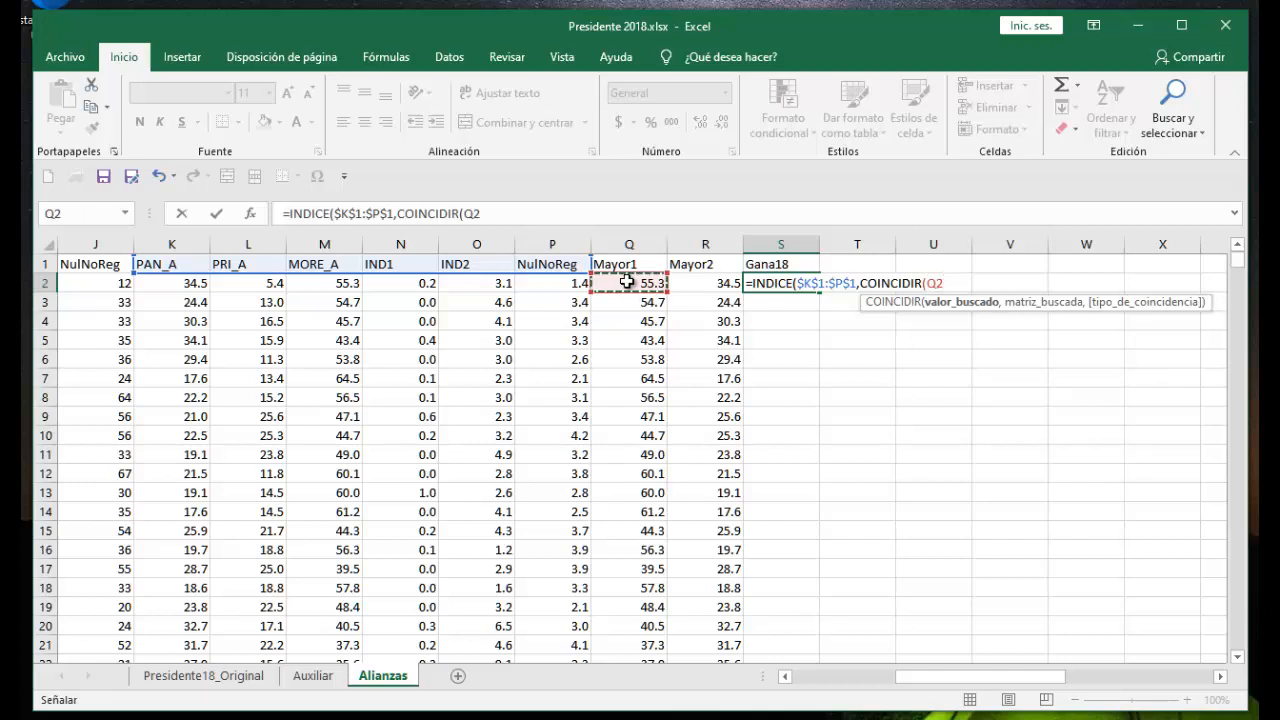
text(,)
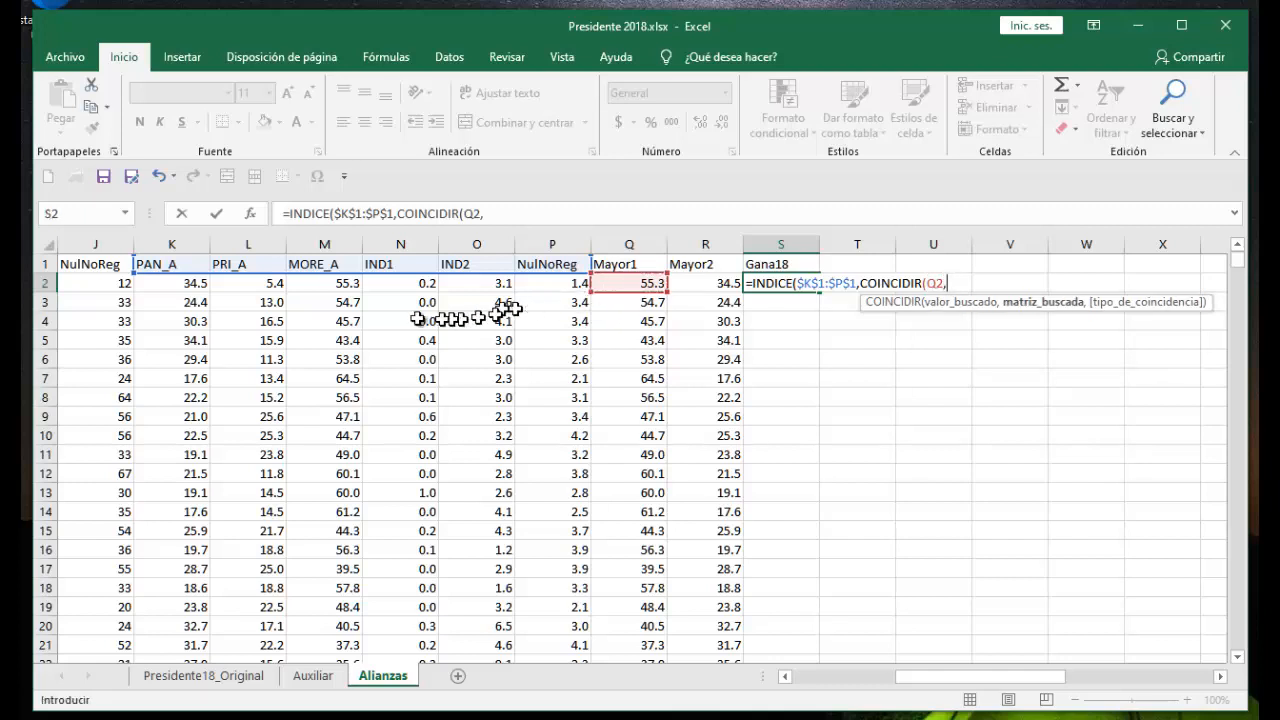
drag(168, 284, 525, 280)
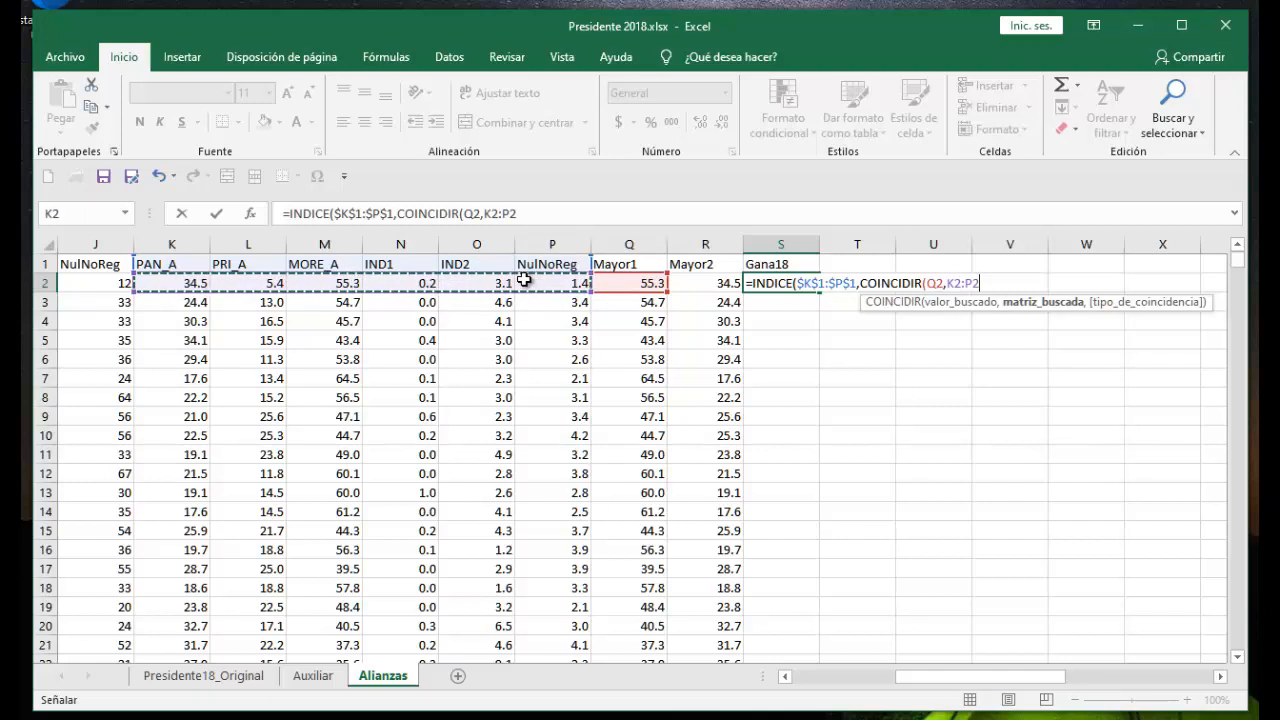
text(,)
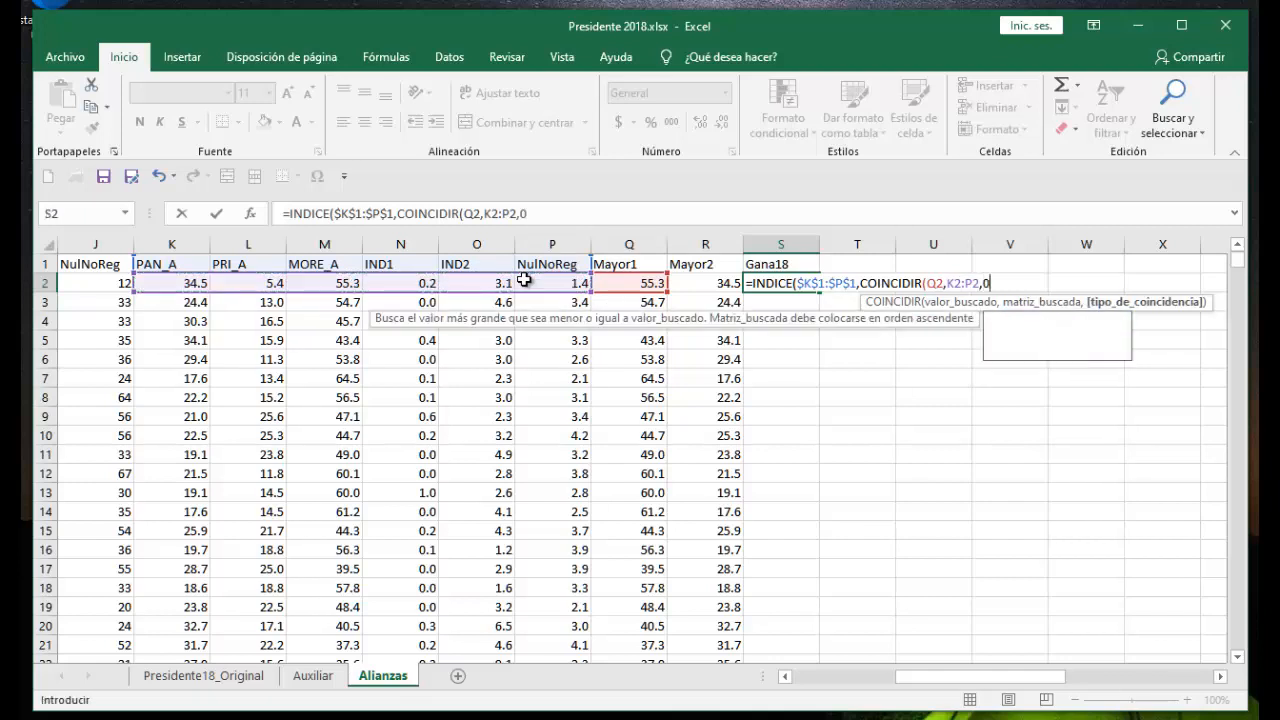
text(0)))
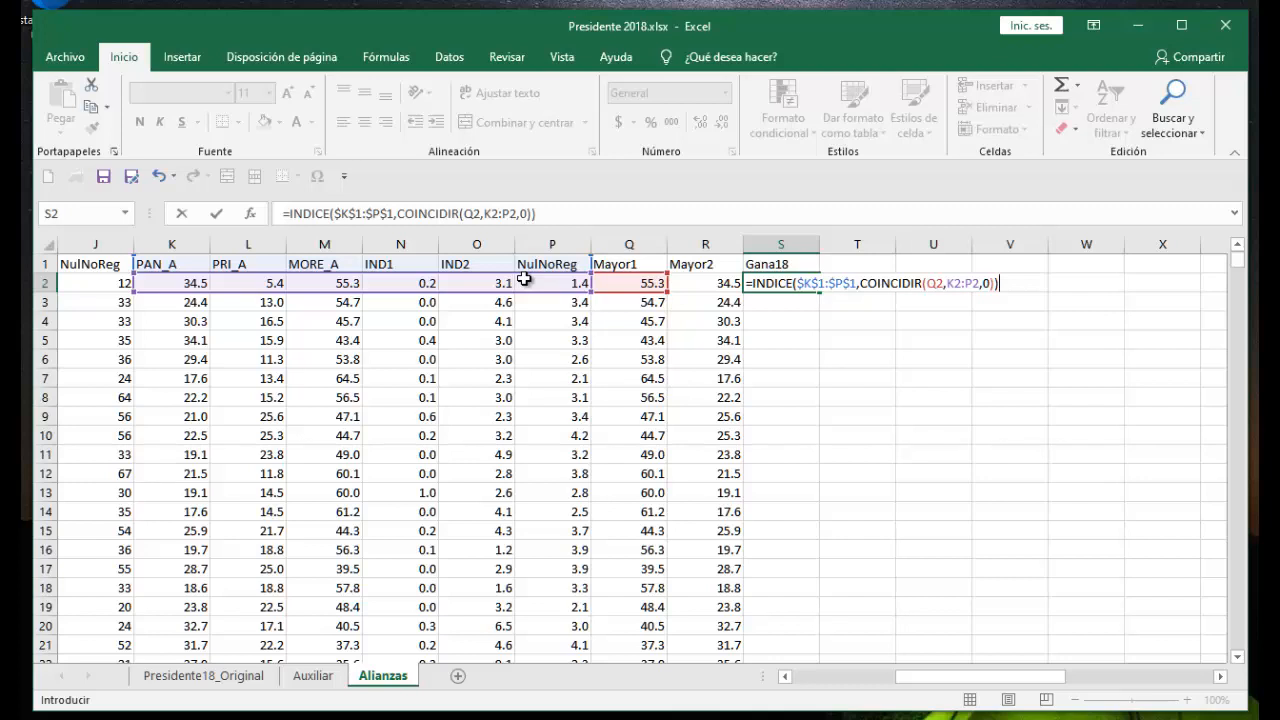
key(Return)
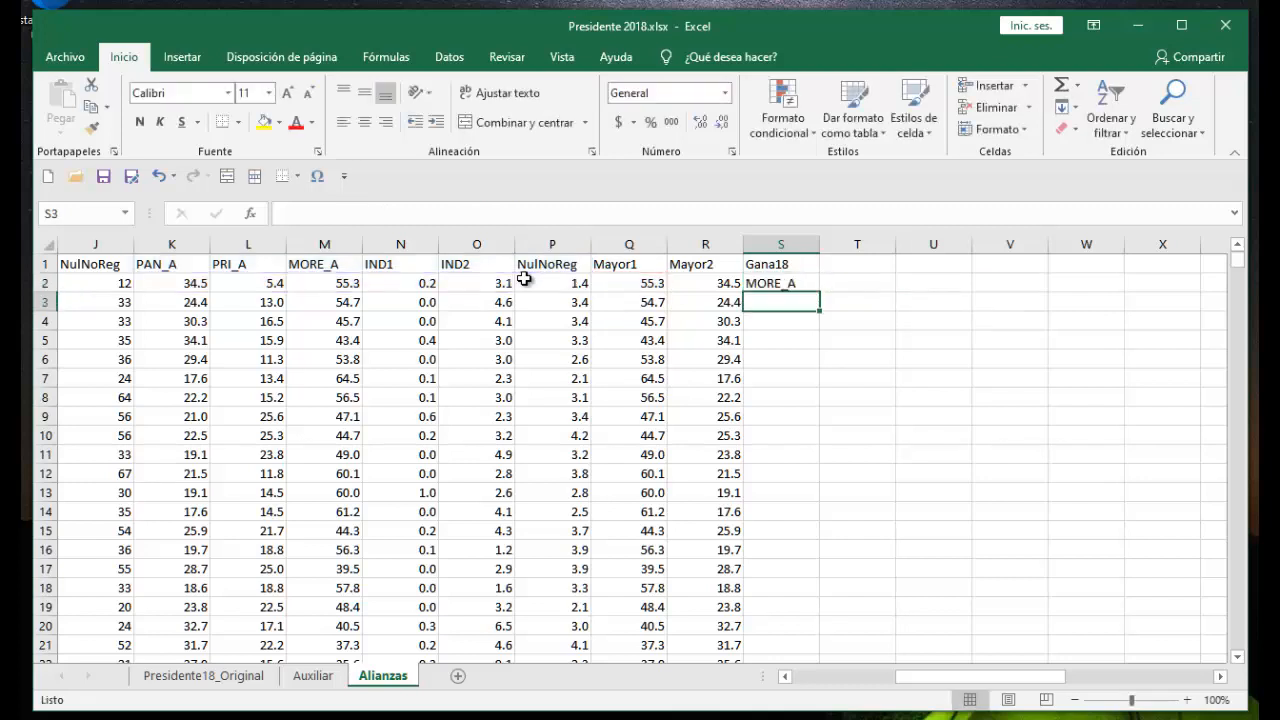
Fill the S2 winner formula down all the data rows and enter the header Segu18 in T1
click(795, 283)
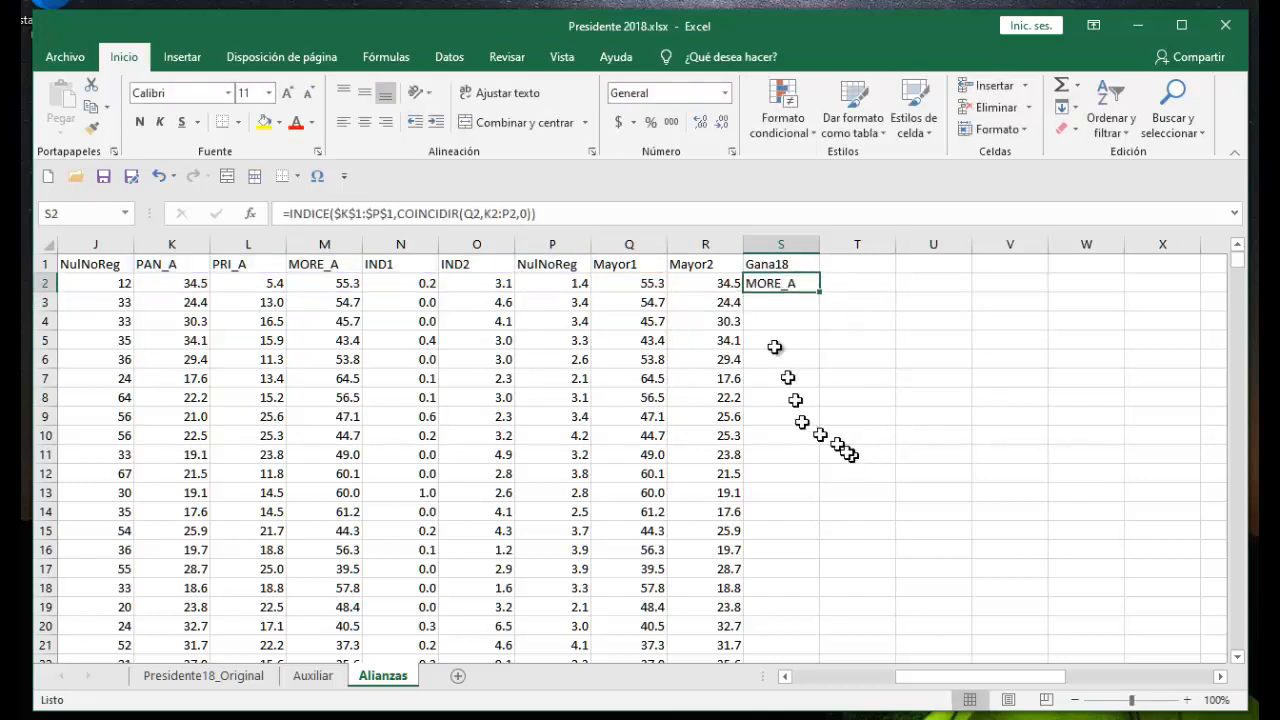
double_click(818, 292)
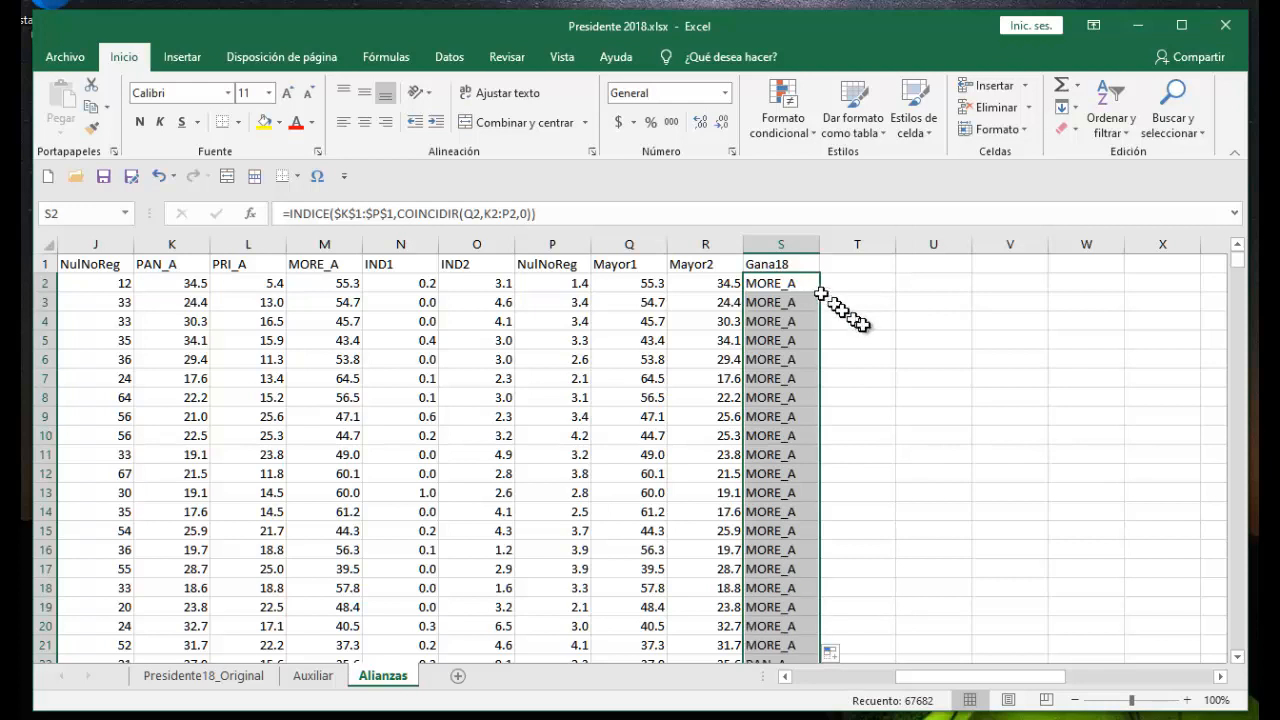
click(831, 266)
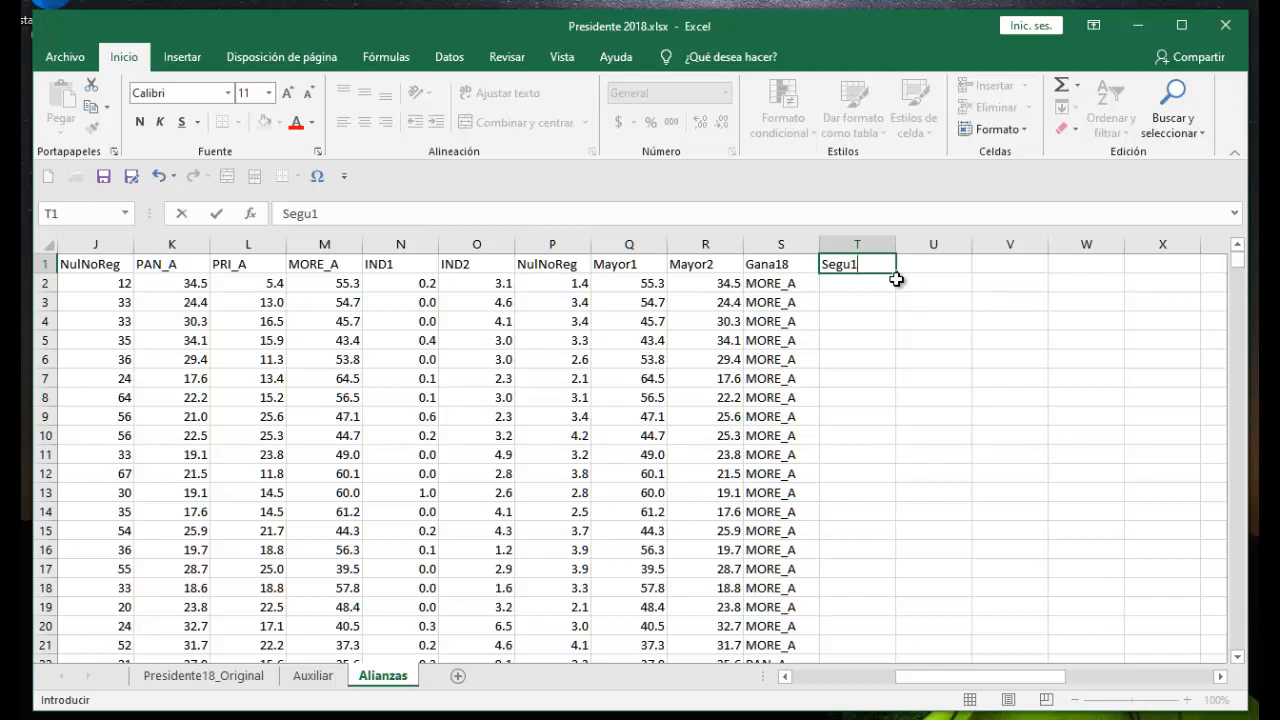
click(857, 397)
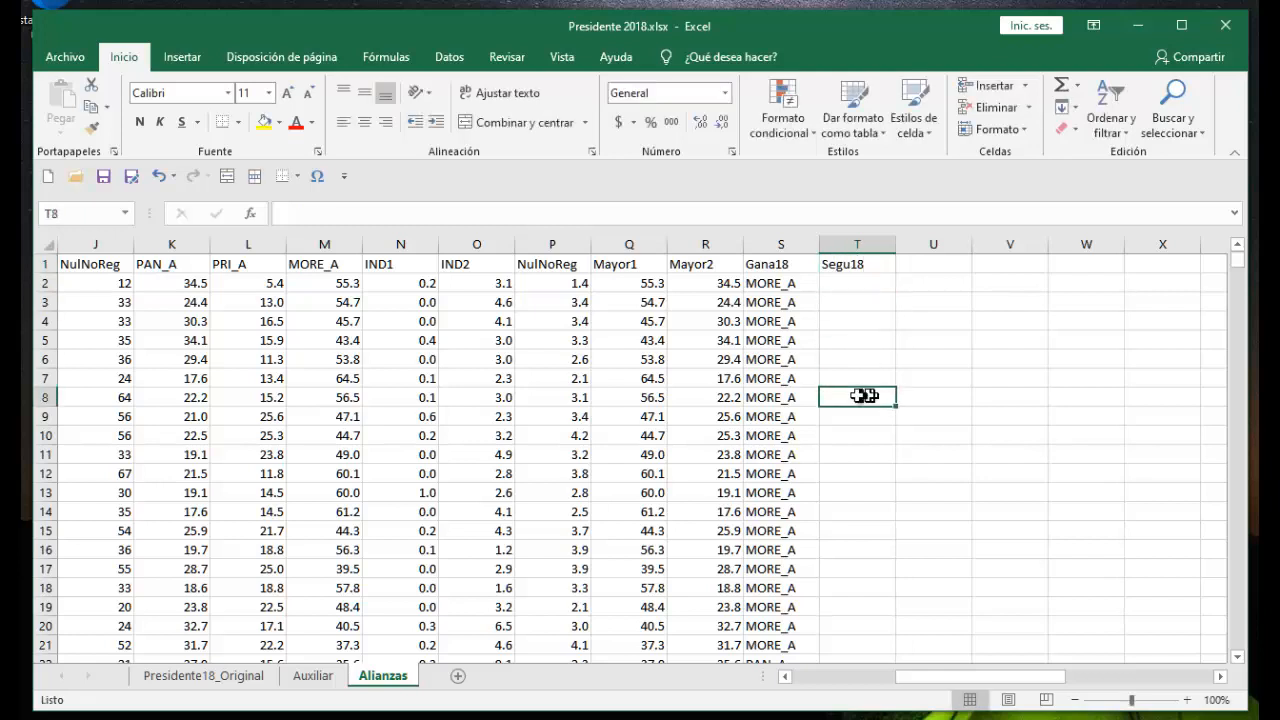
Copy the winner formula from S2 and paste it as a formula only into T2
click(768, 286)
right_click(768, 286)
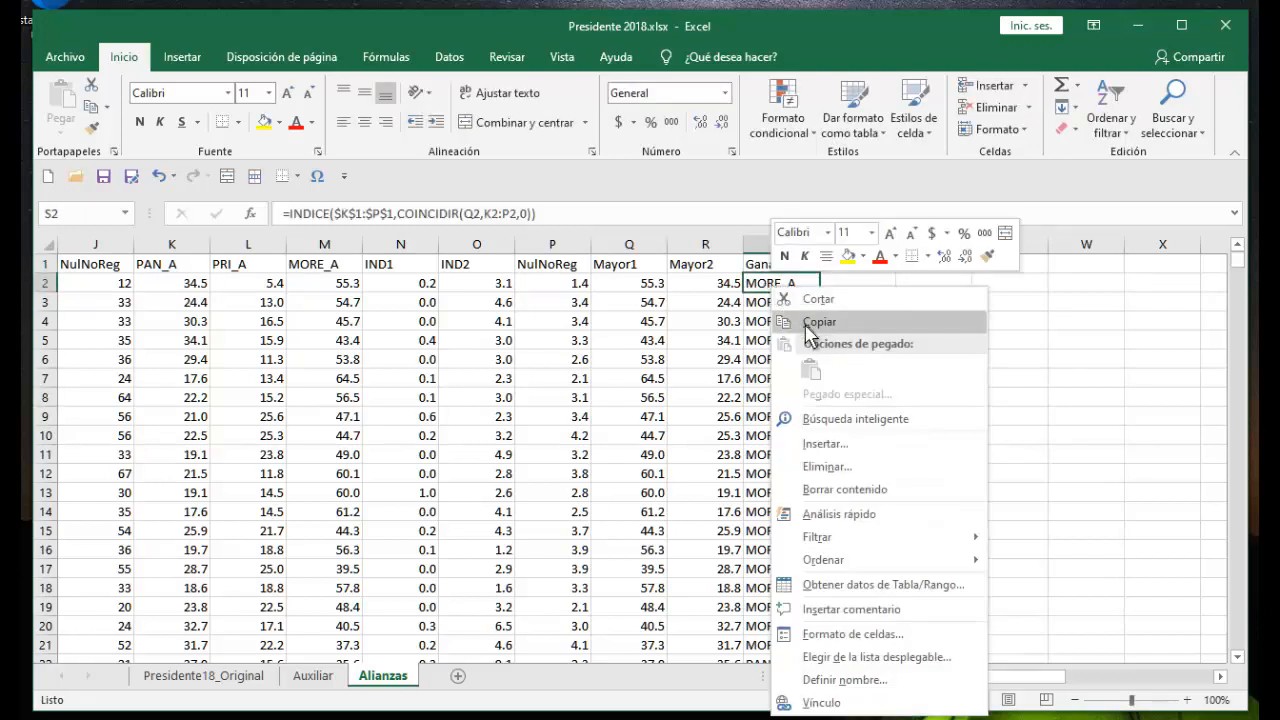
click(814, 320)
click(837, 289)
right_click(838, 288)
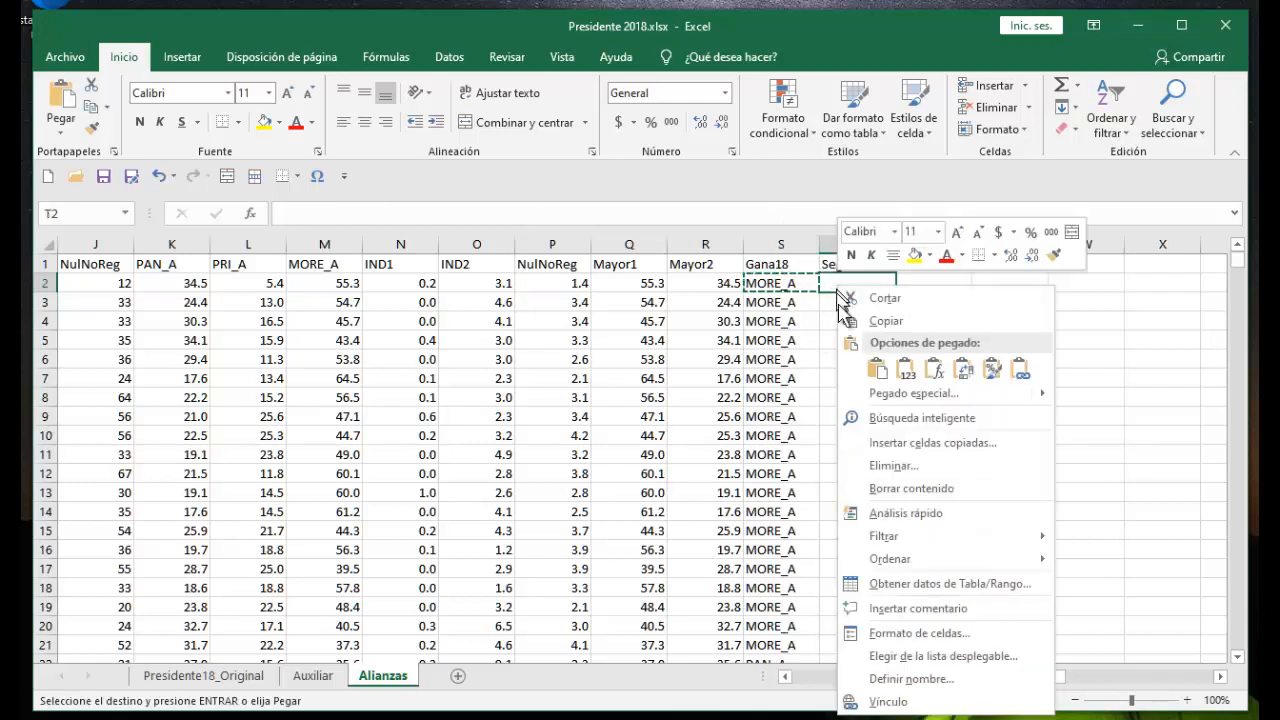
click(934, 371)
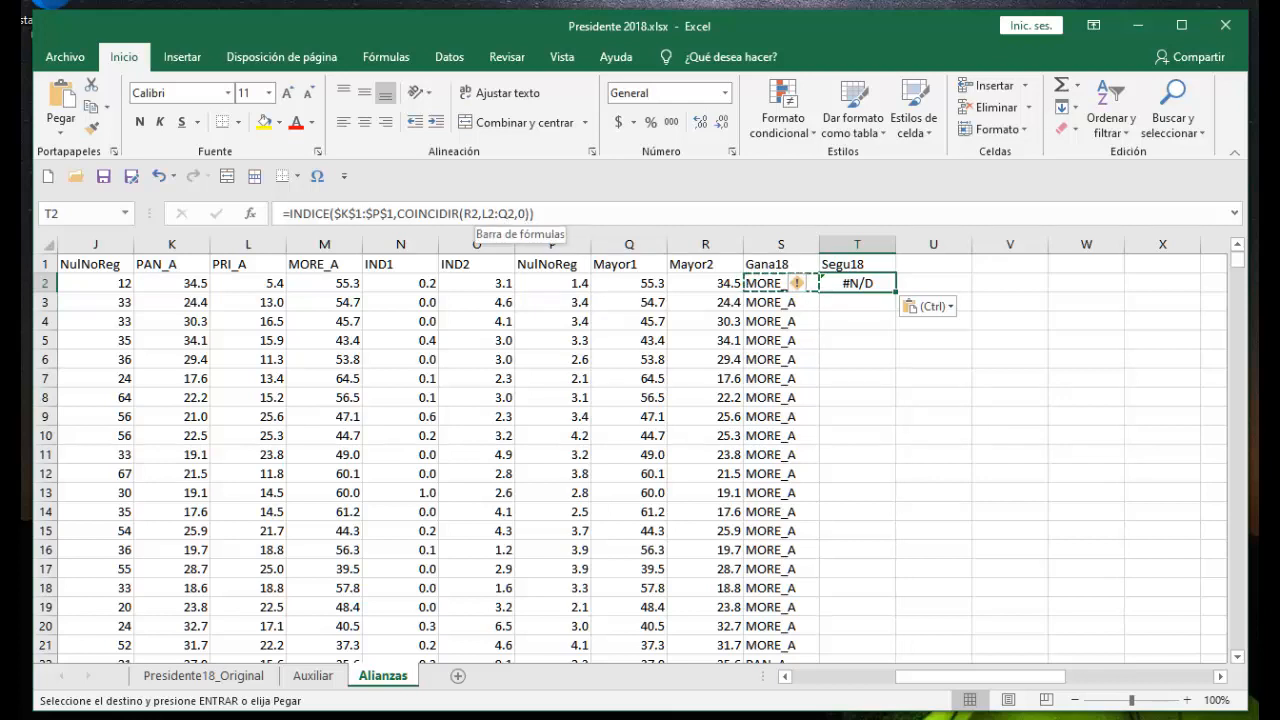
Correct the COINCIDIR search range in the T2 formula to K2:P2 so it returns the second-place alliance's label
click(485, 214)
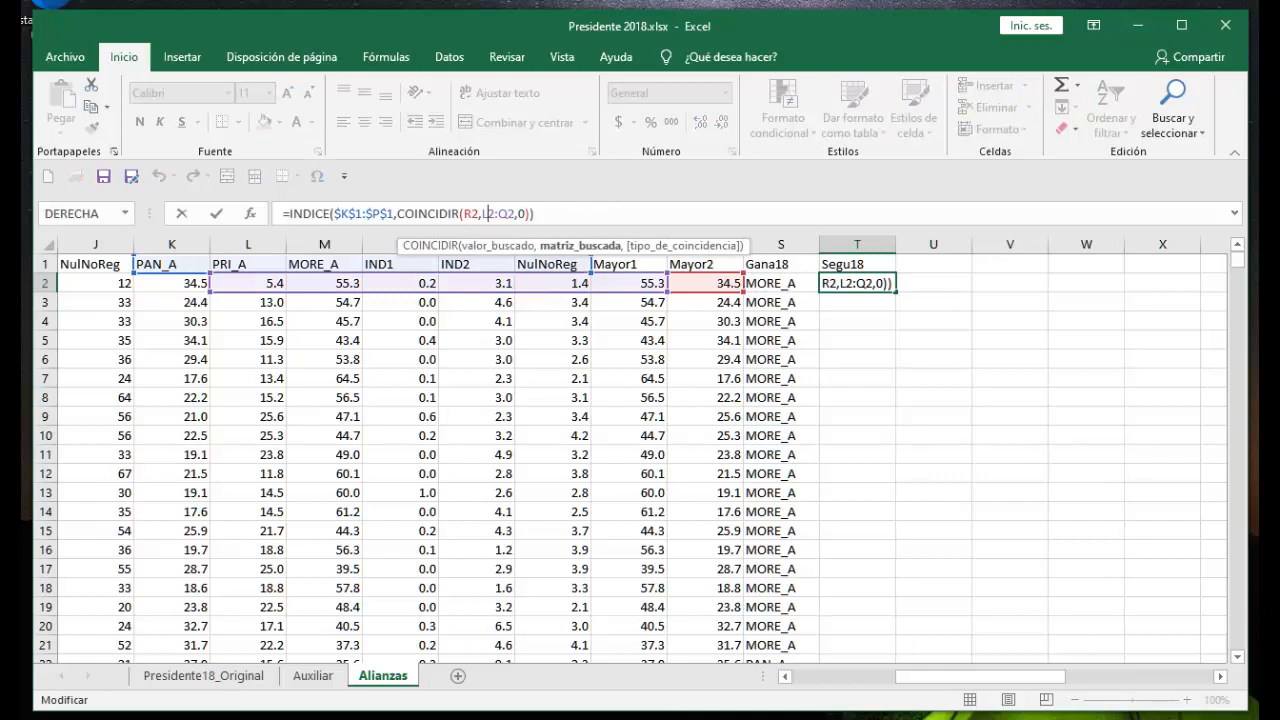
key(BackSpace)
text(k)
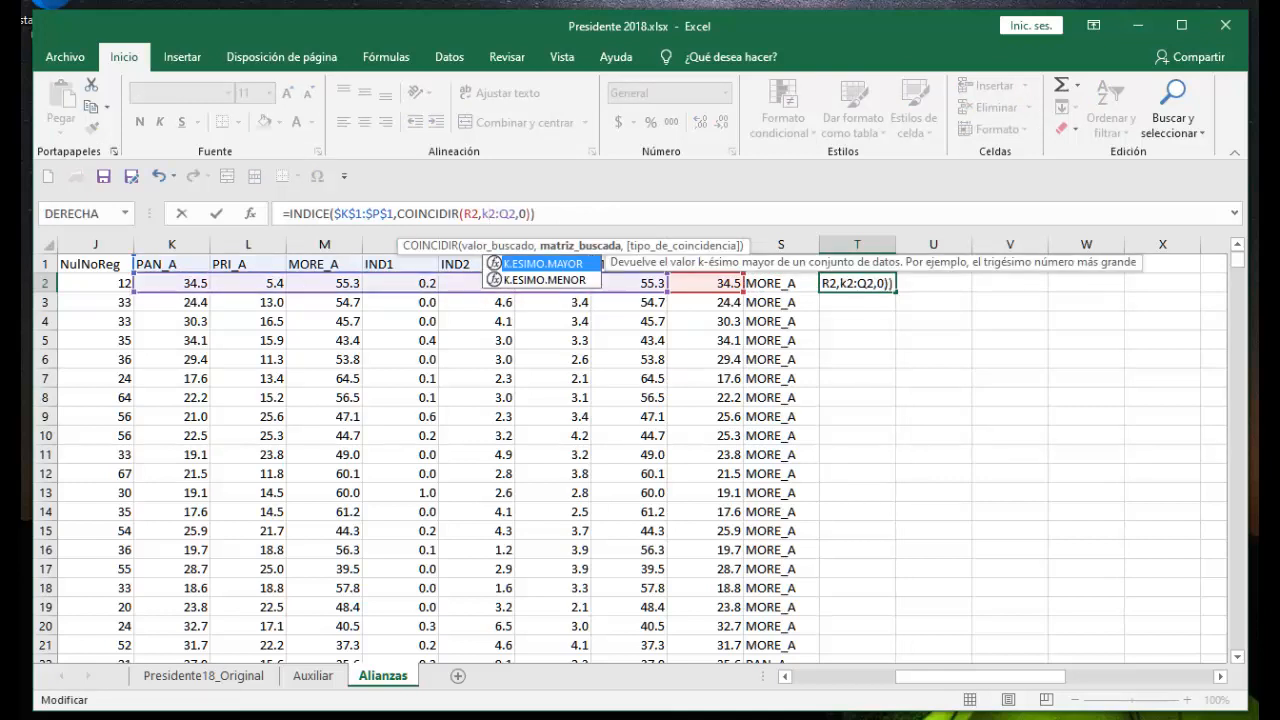
click(510, 214)
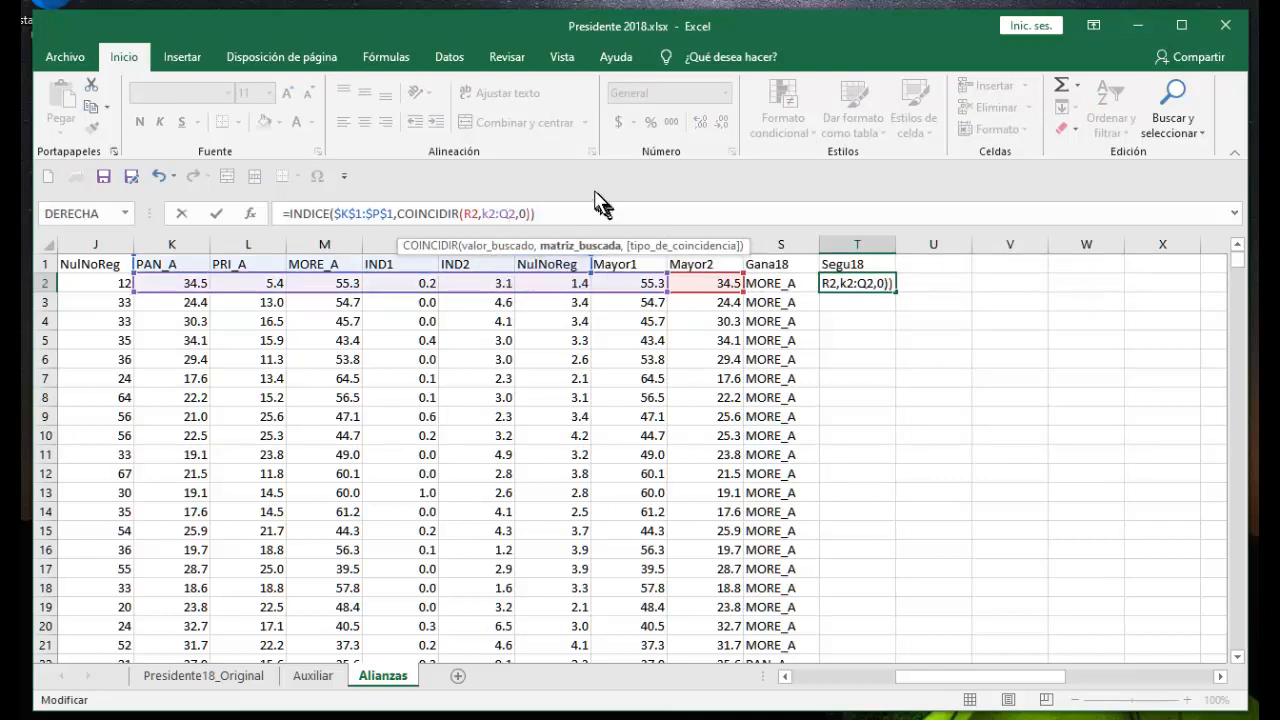
key(BackSpace)
text(p)
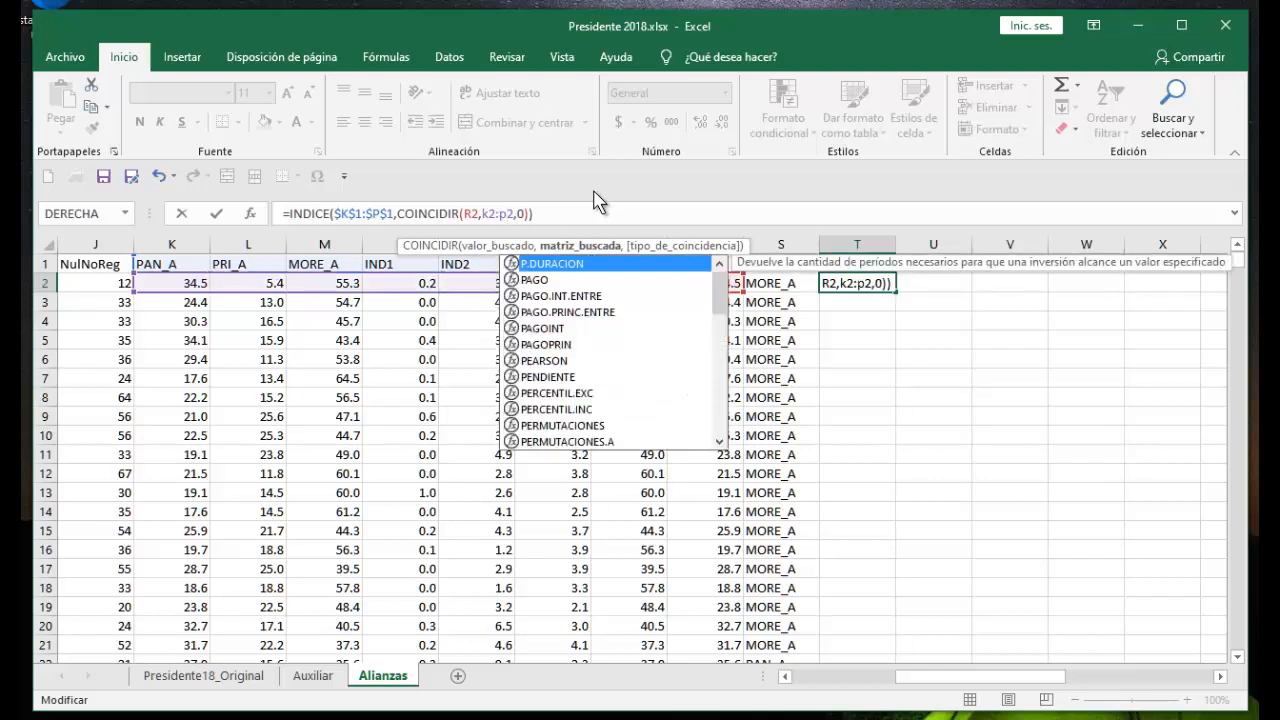
key(Return)
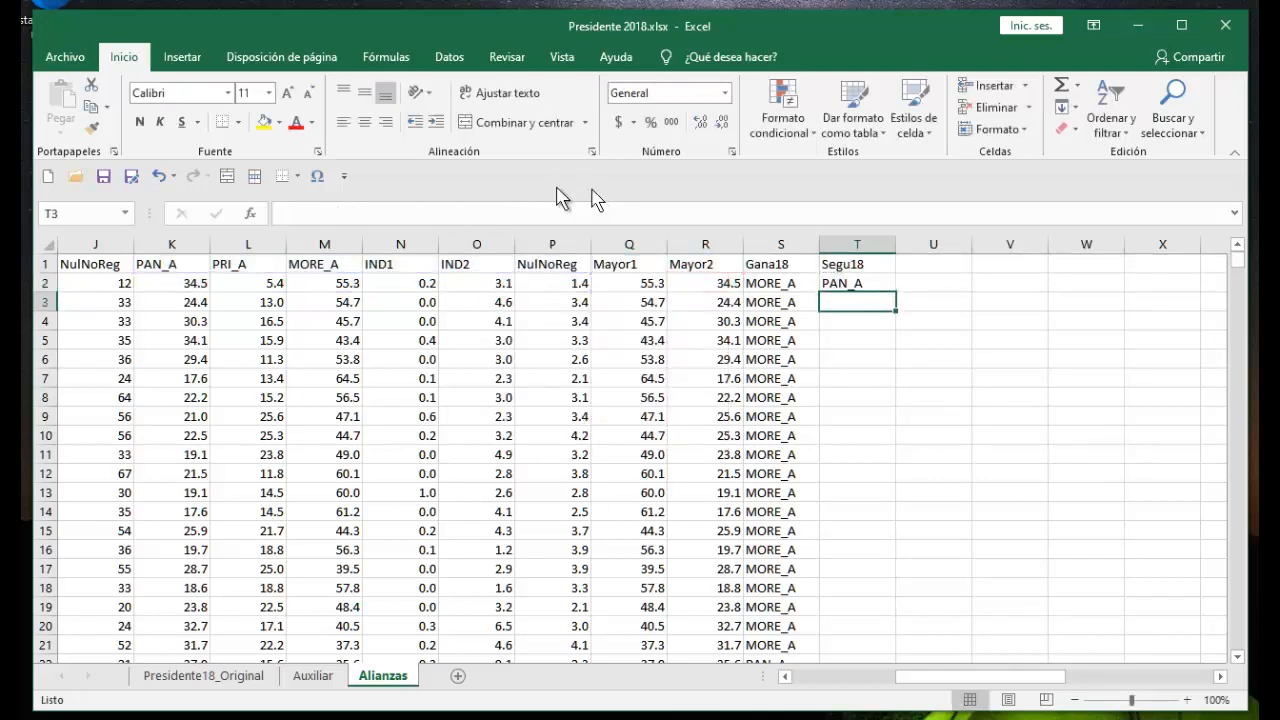
Fill the T2 second-place formula down all the data rows and enter the header Compe18 in U1
click(852, 283)
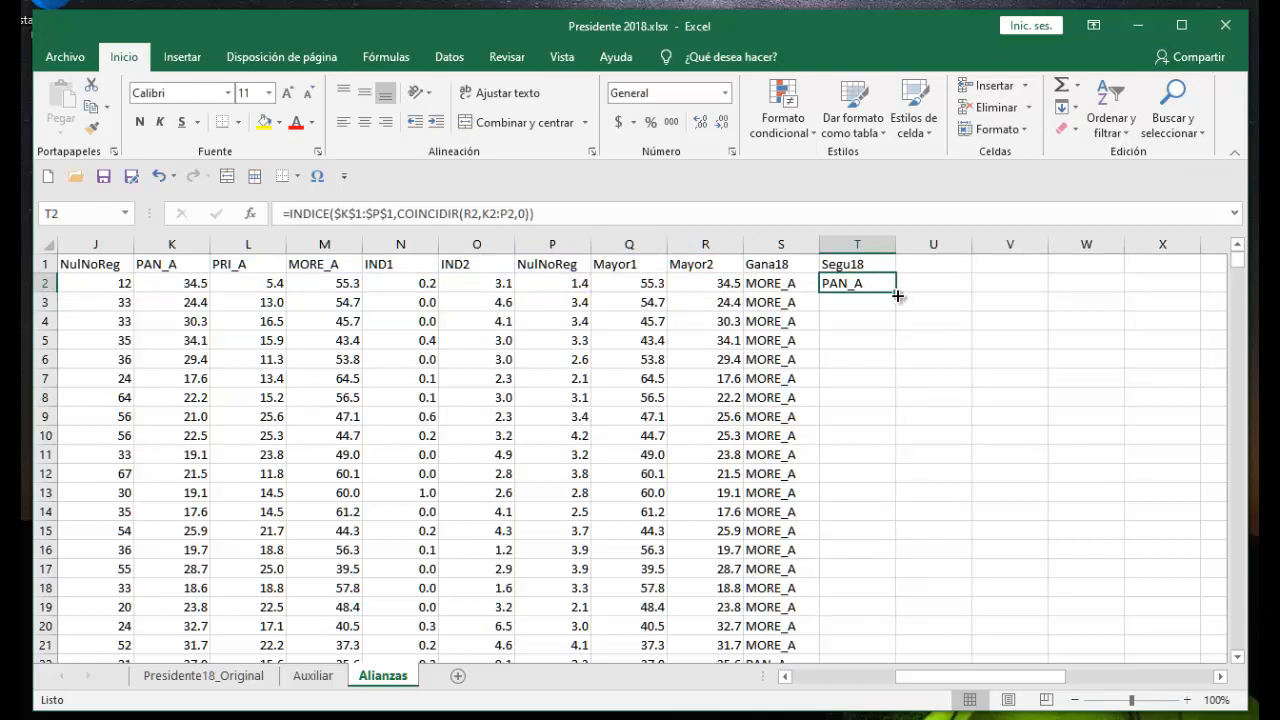
double_click(897, 294)
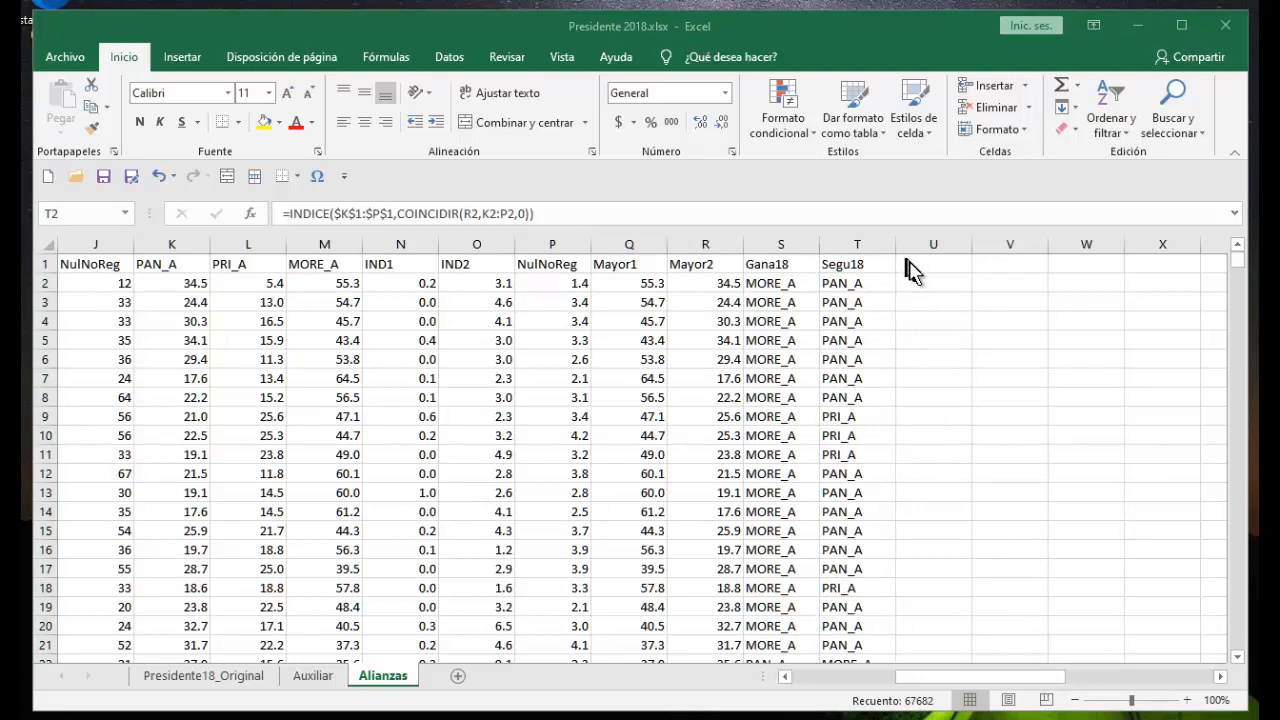
click(915, 266)
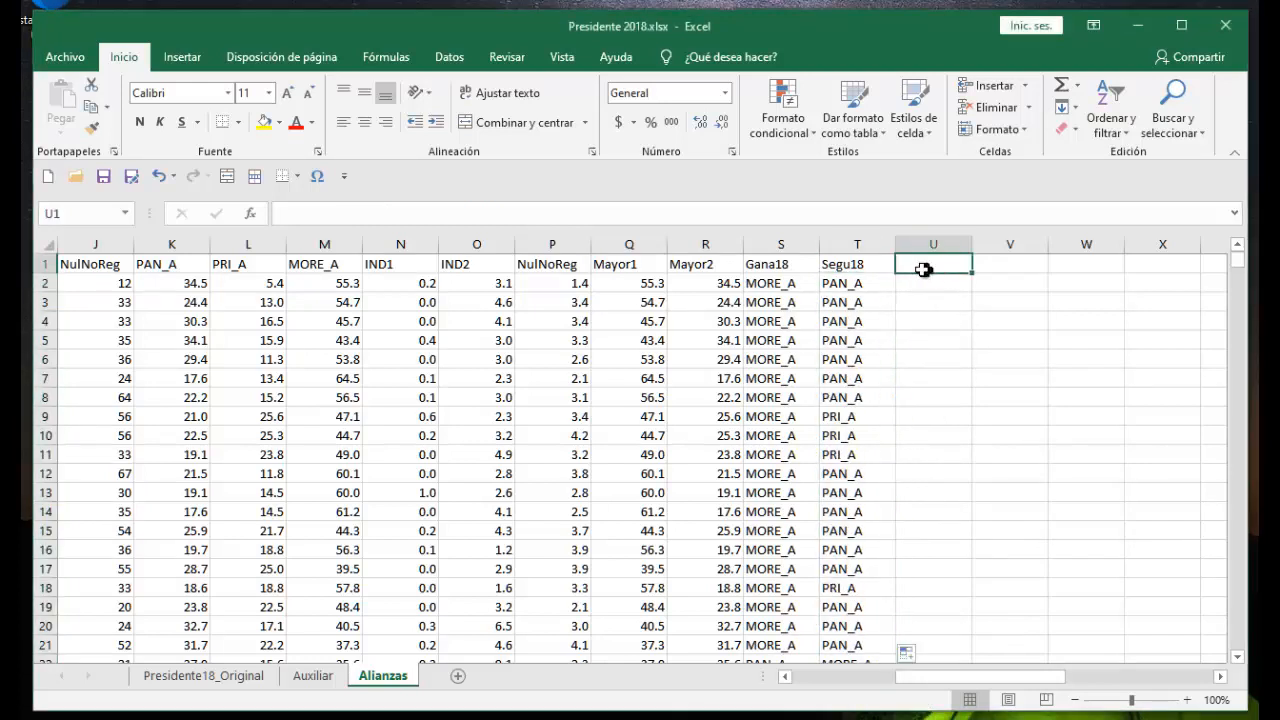
double_click(935, 264)
text(C)
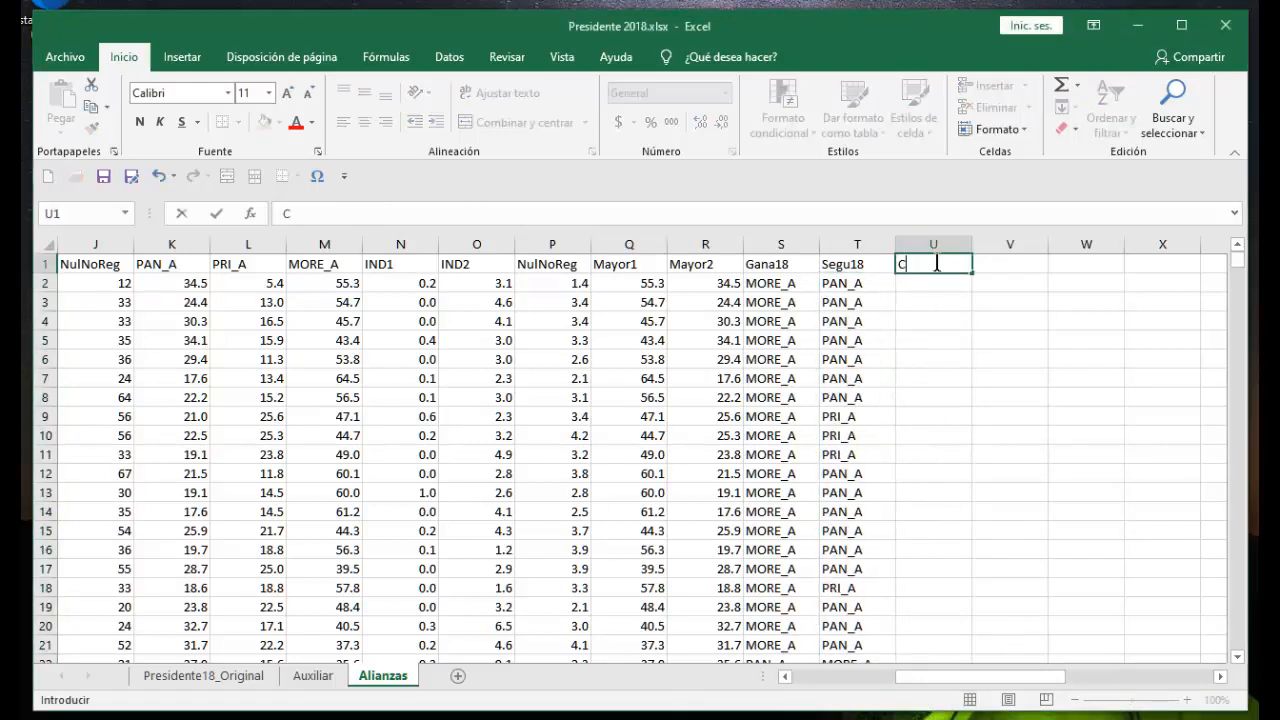
text(ompe18)
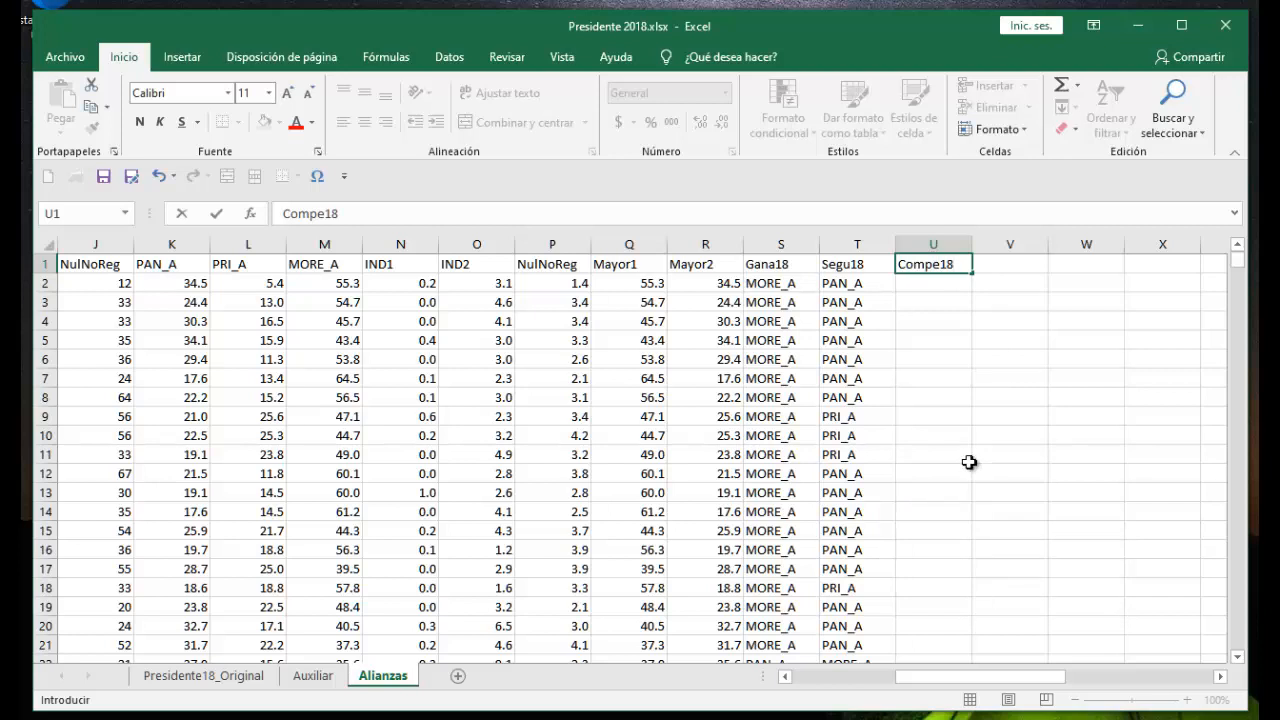
Enter the formula =Q2-R2 in U2 to subtract the second-highest percentage from the highest, and select that cell
click(911, 284)
double_click(911, 284)
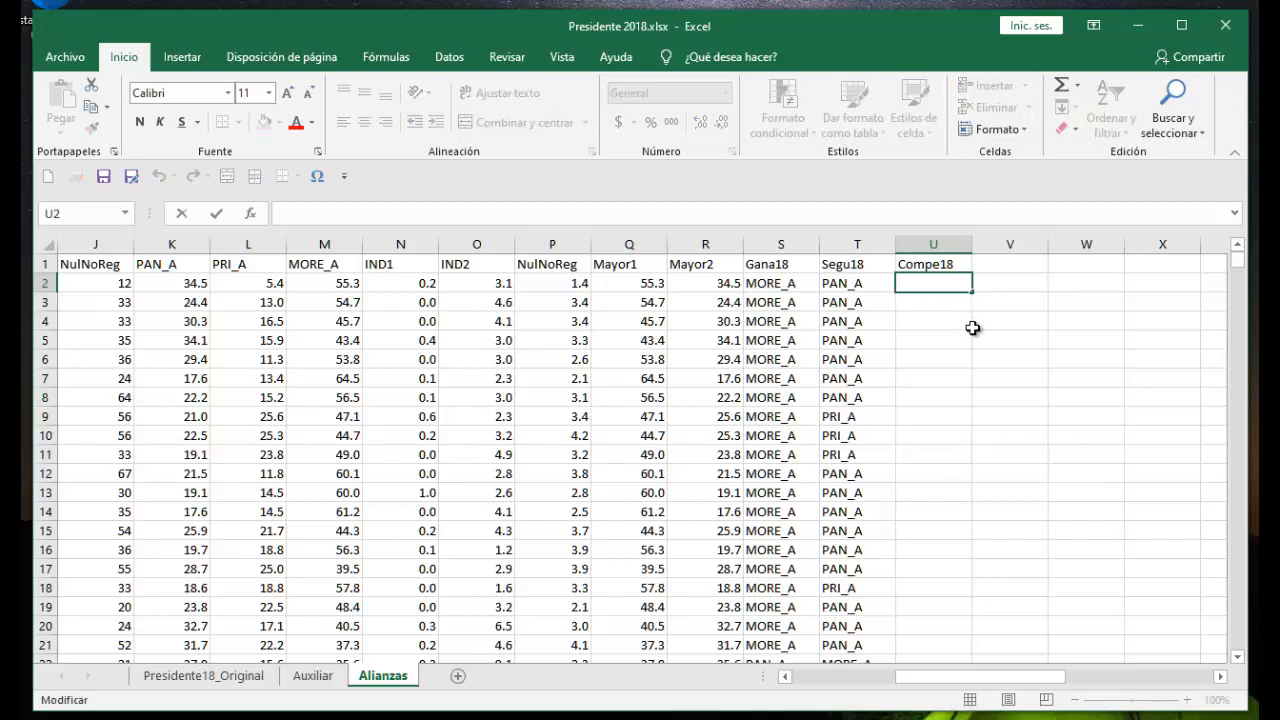
text(=)
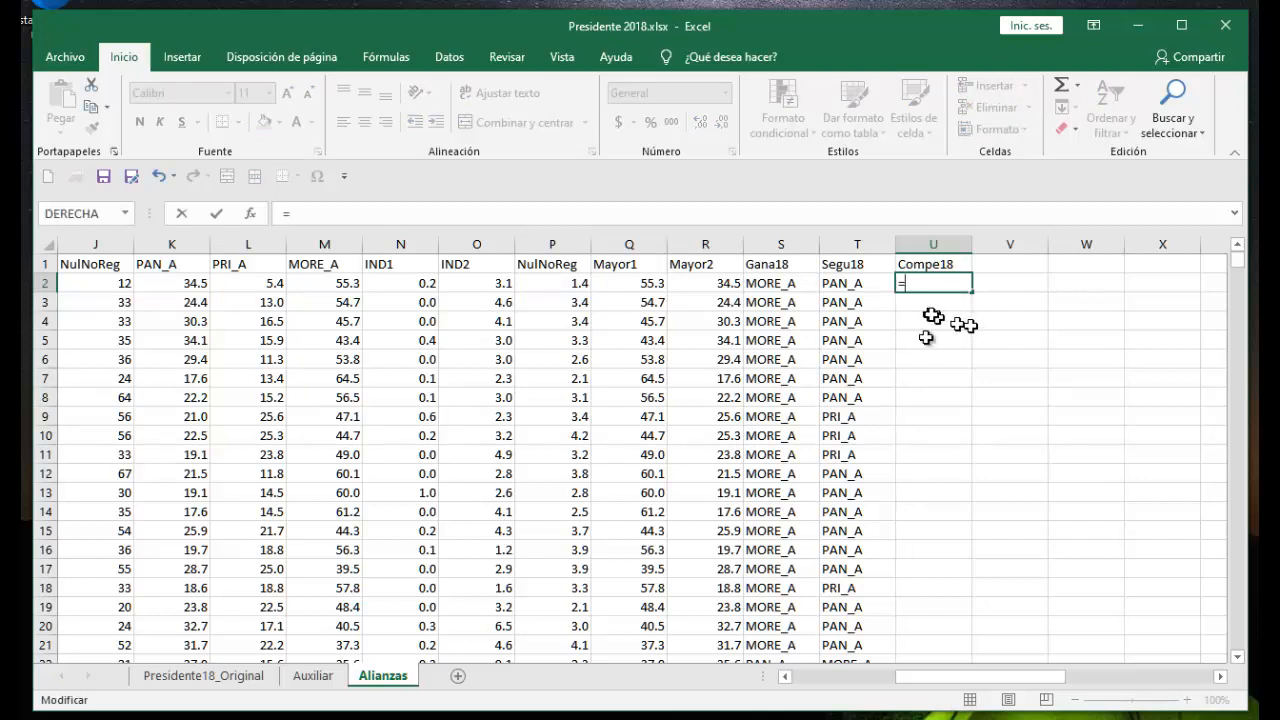
click(650, 285)
text(-)
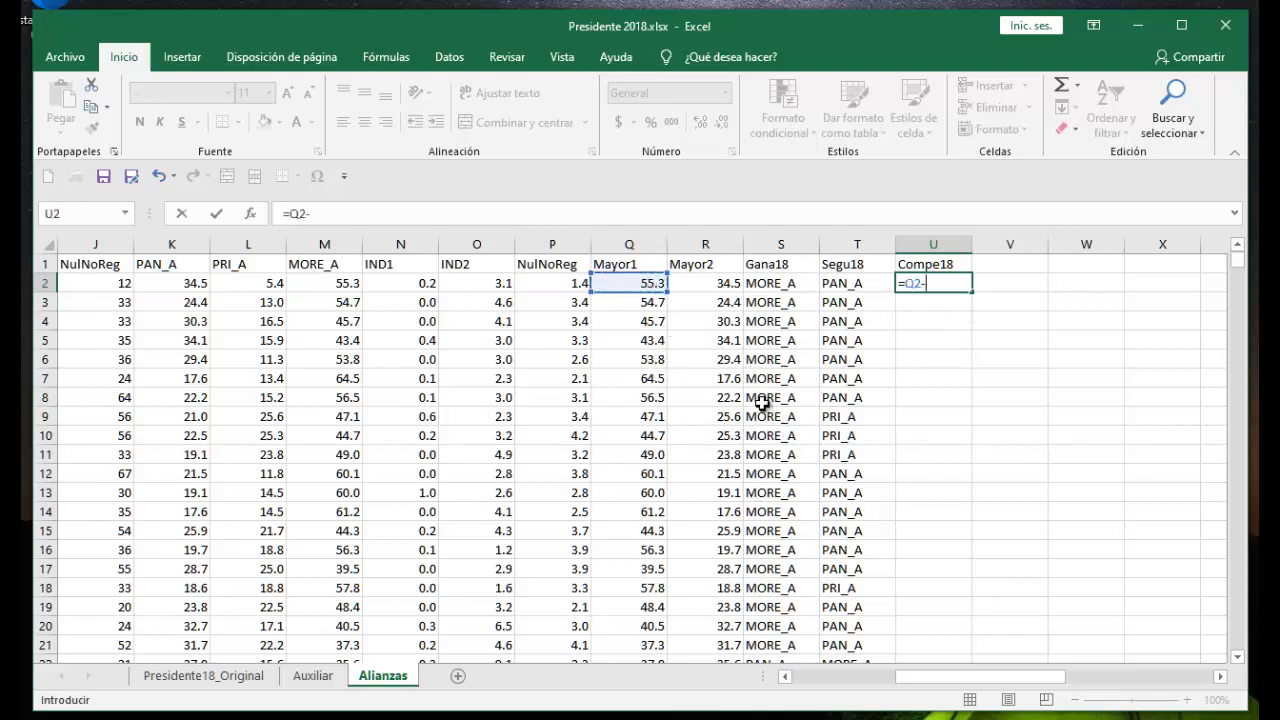
click(712, 286)
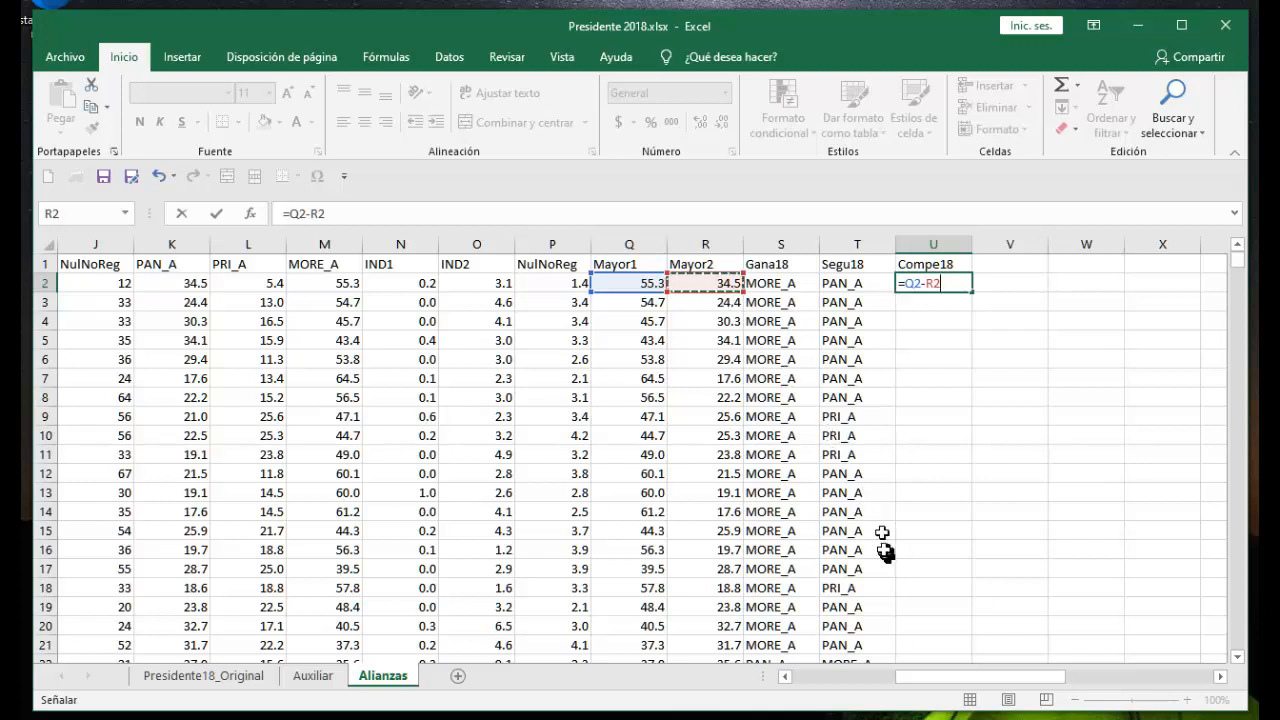
key(Return)
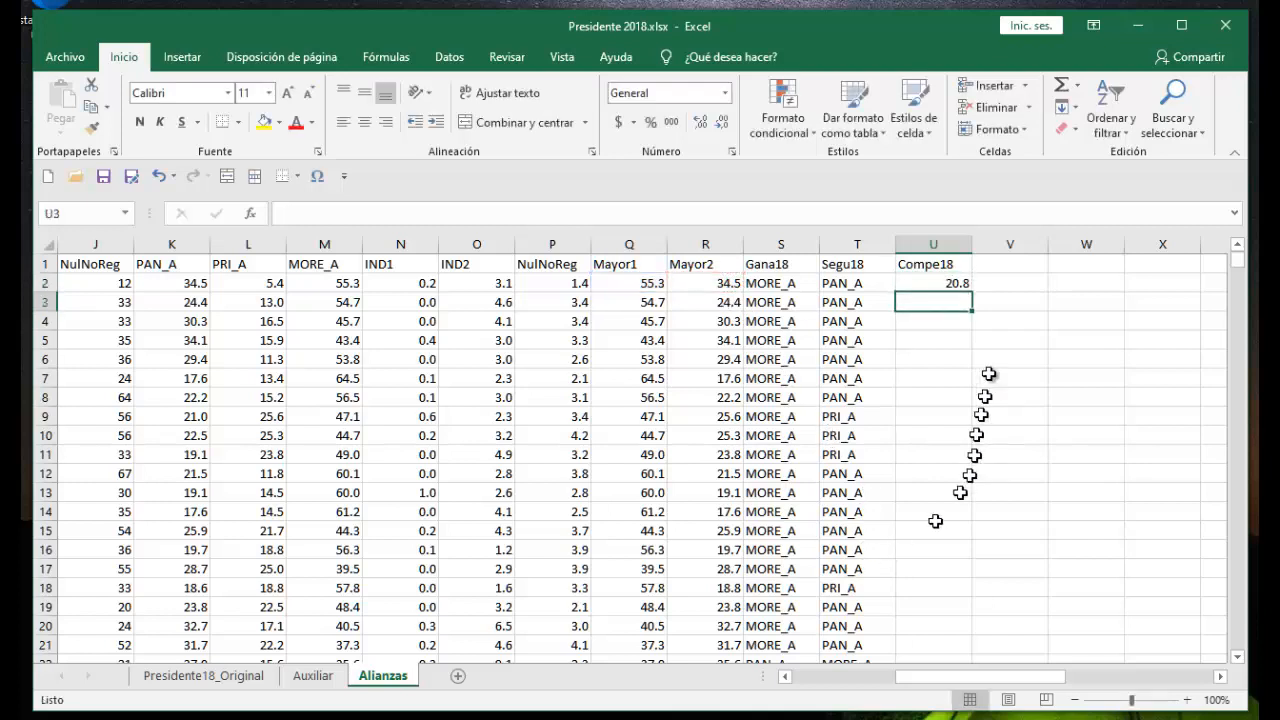
click(941, 281)
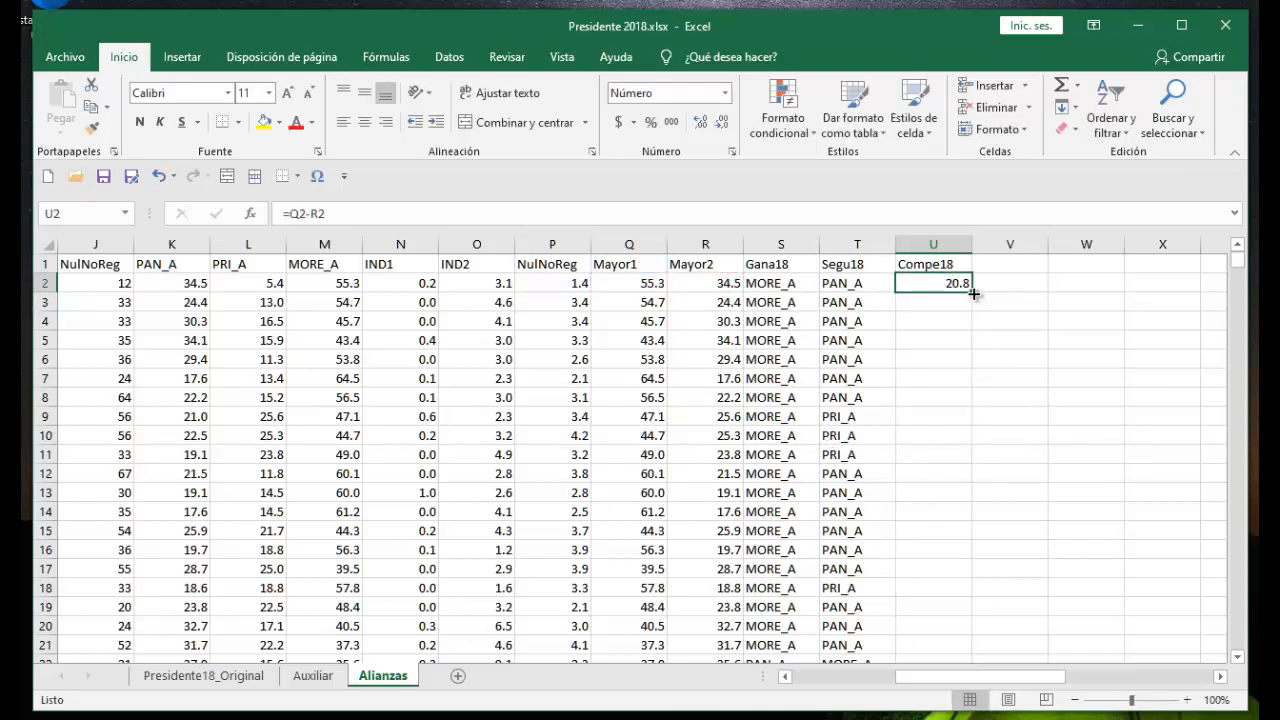
Fill the Compe18 formula from cell U2 down the rest of its column
double_click(971, 292)
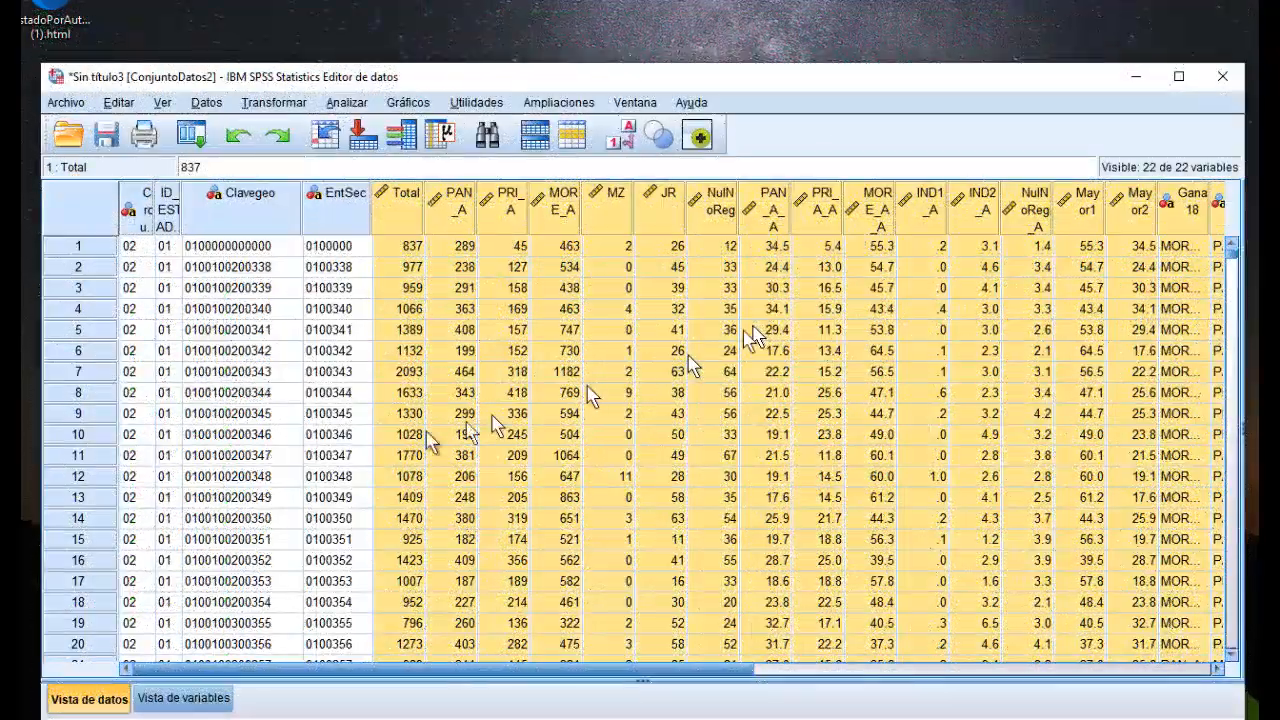
Switch to SPSS Statistics and examine the variable definitions of the election dataset before returning to its data
click(440, 372)
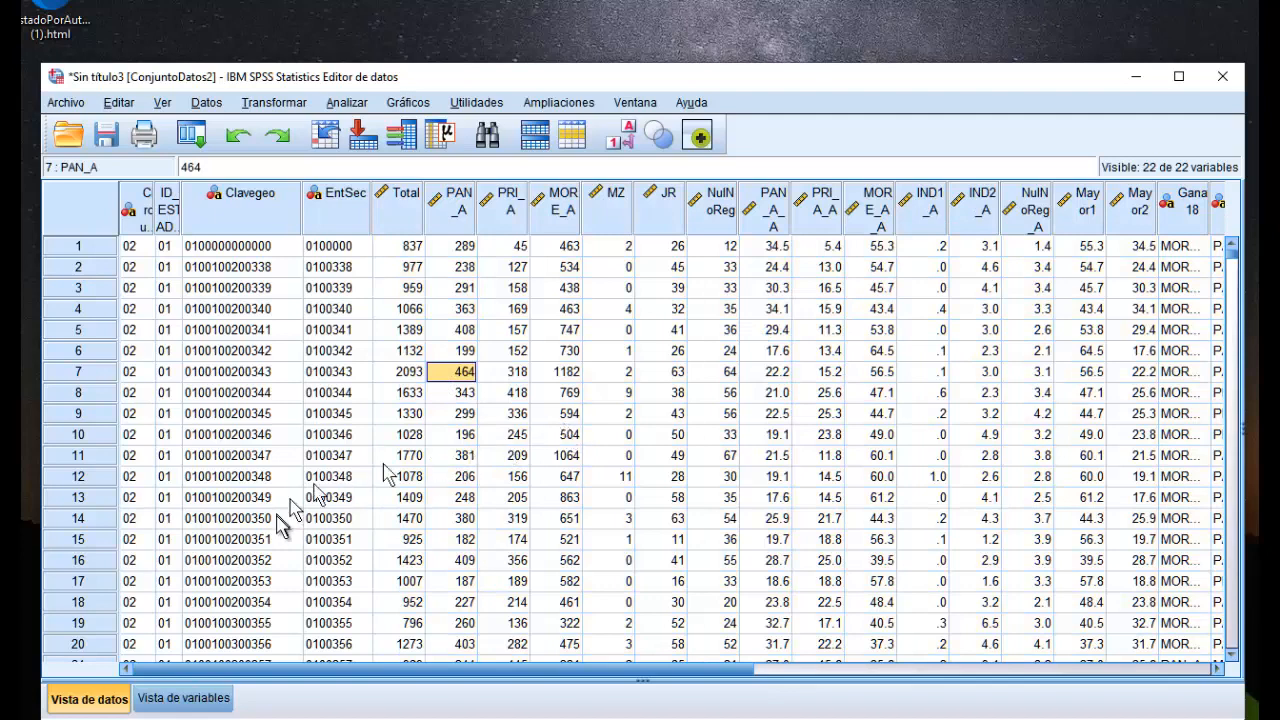
click(182, 700)
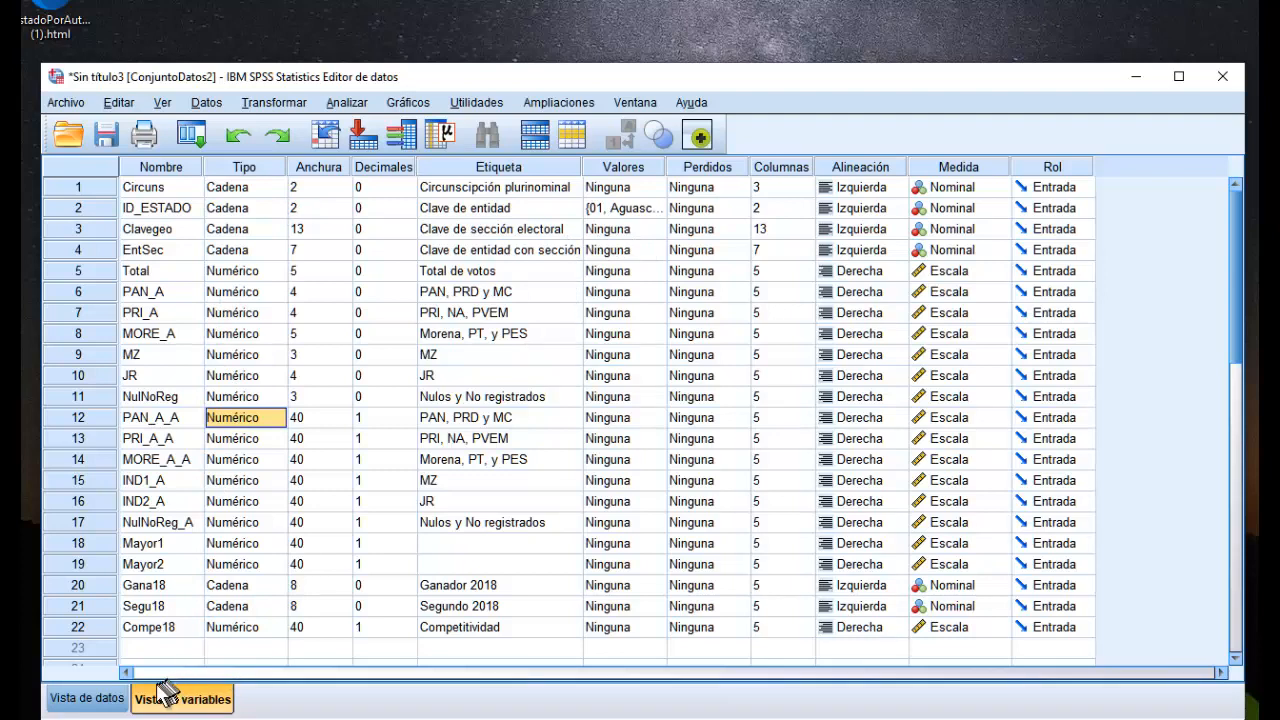
click(86, 698)
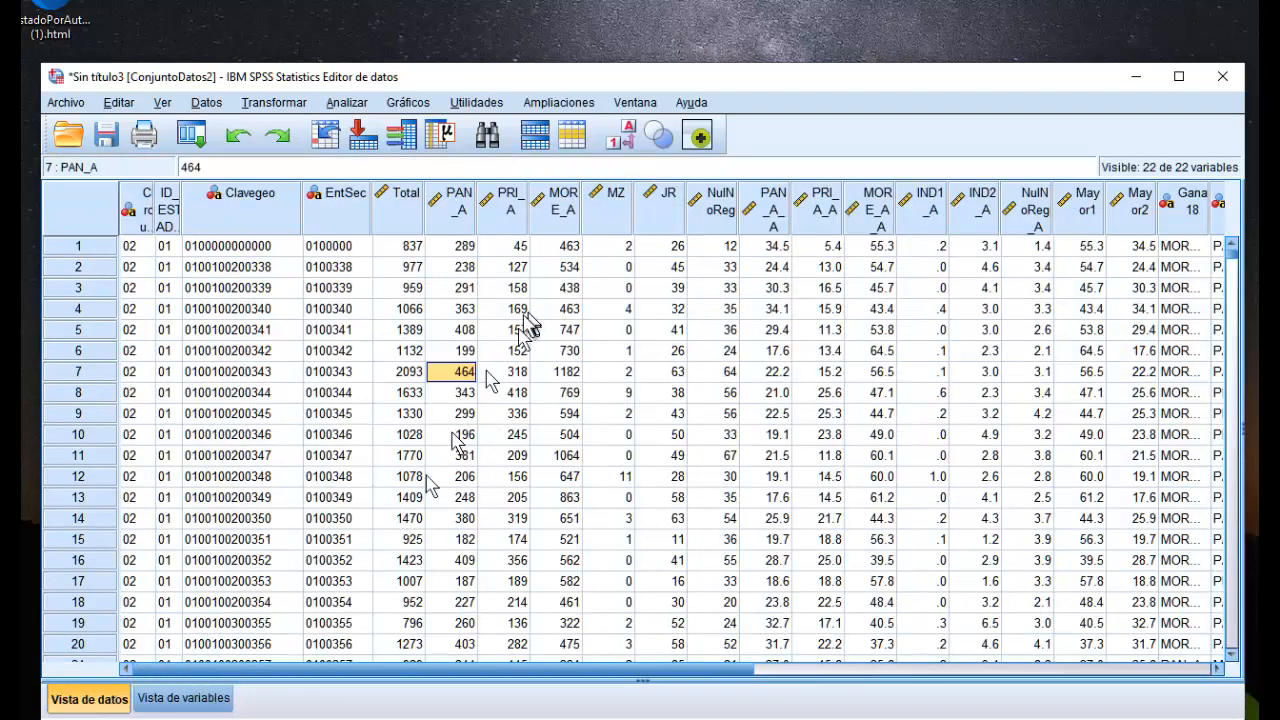
Run a Frequencies analysis with a frequency table for the variable Ganador 2018 [Gana18]
click(358, 106)
mouse_move(380, 155)
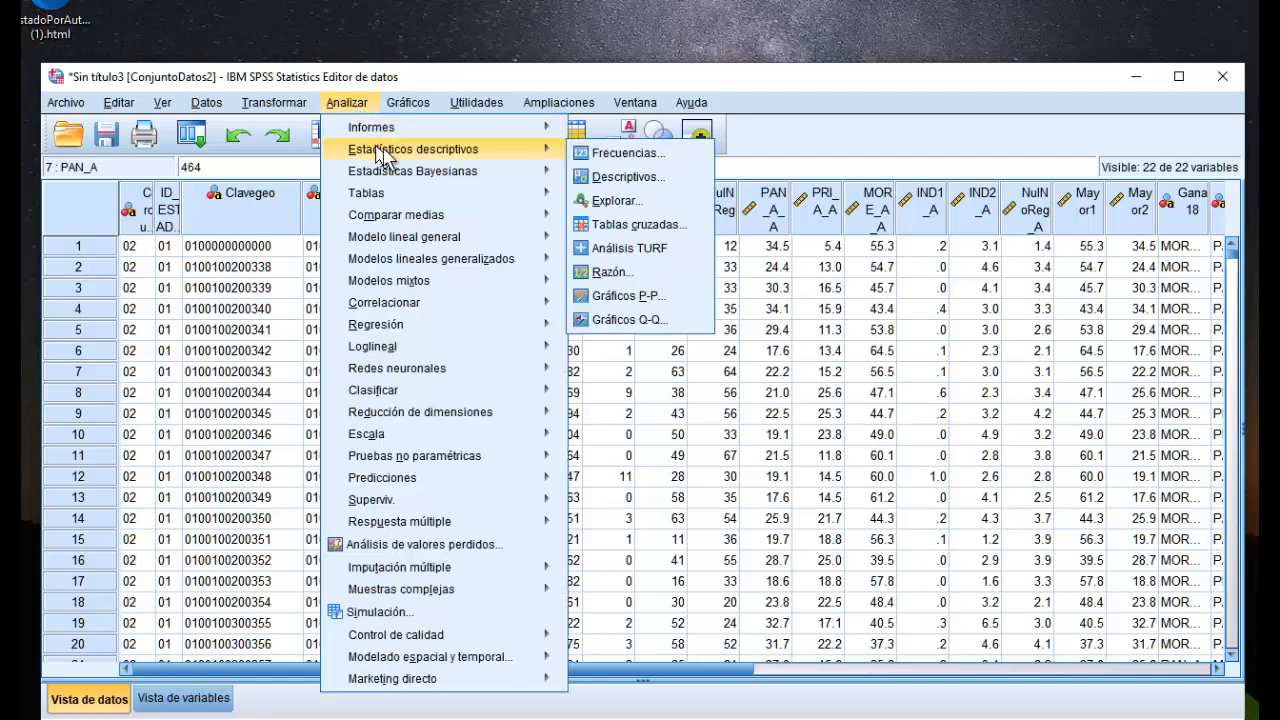
click(612, 158)
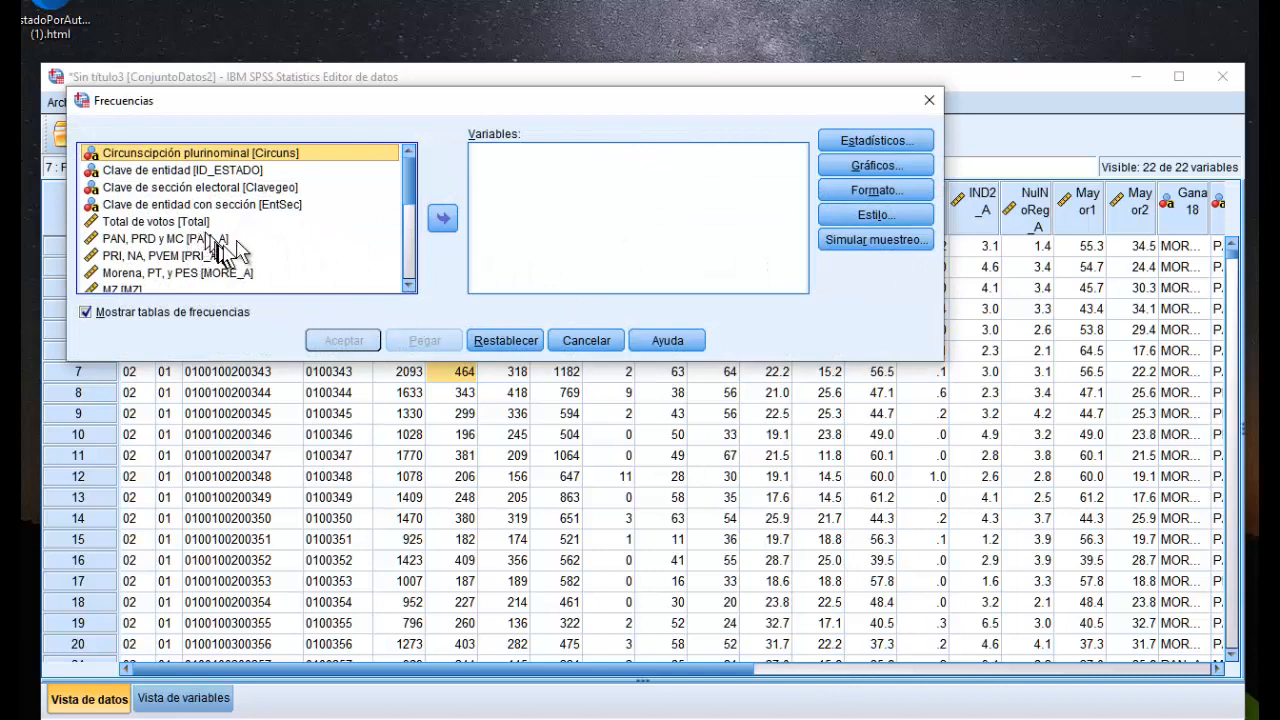
drag(411, 185, 414, 240)
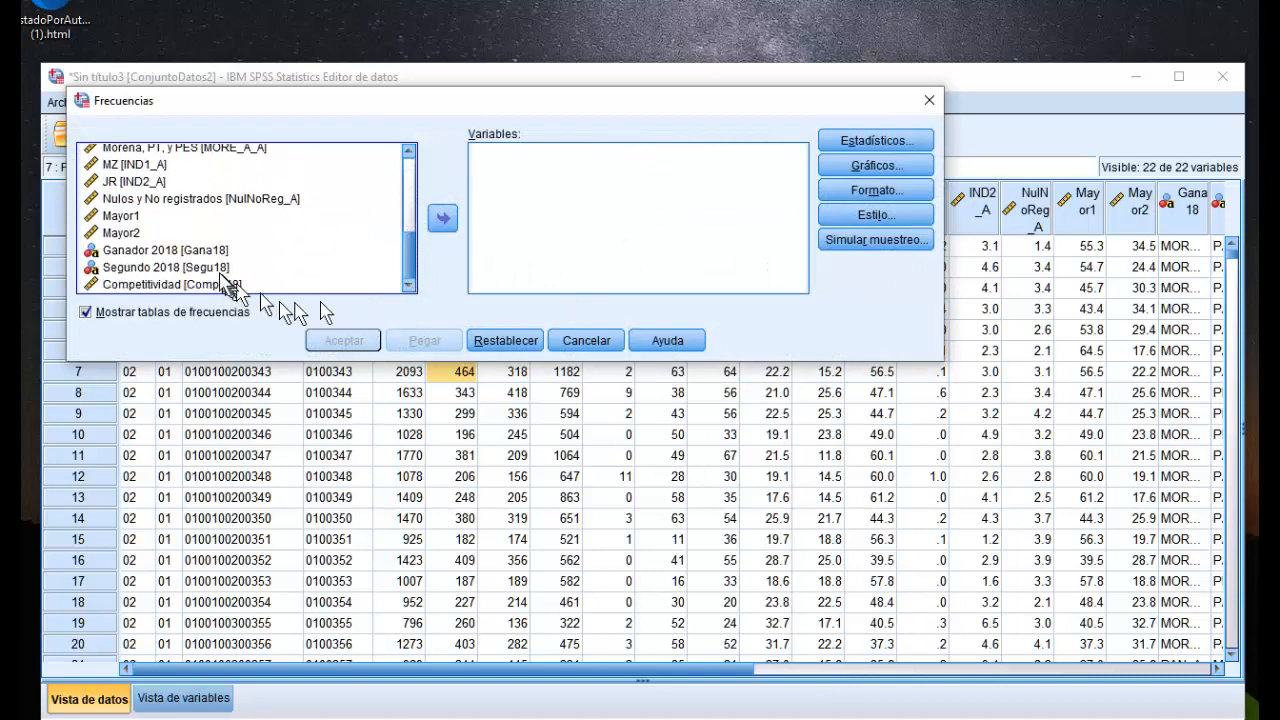
click(193, 255)
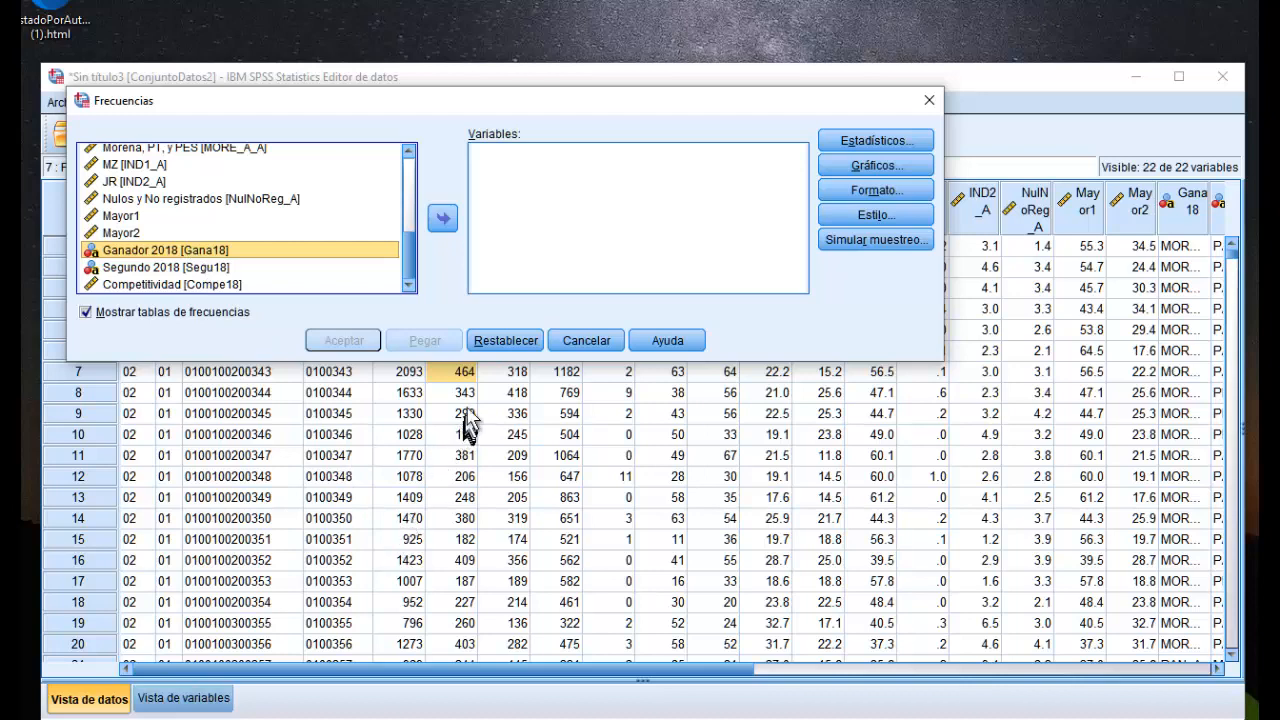
click(443, 220)
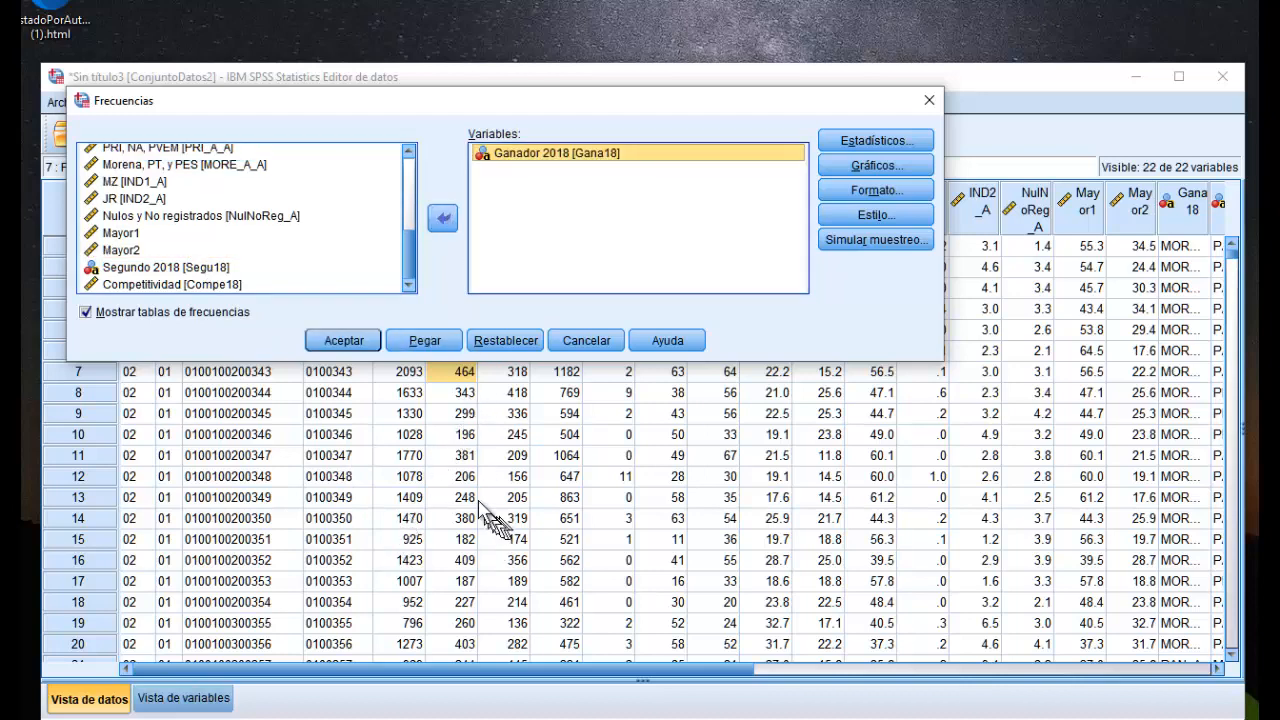
click(345, 341)
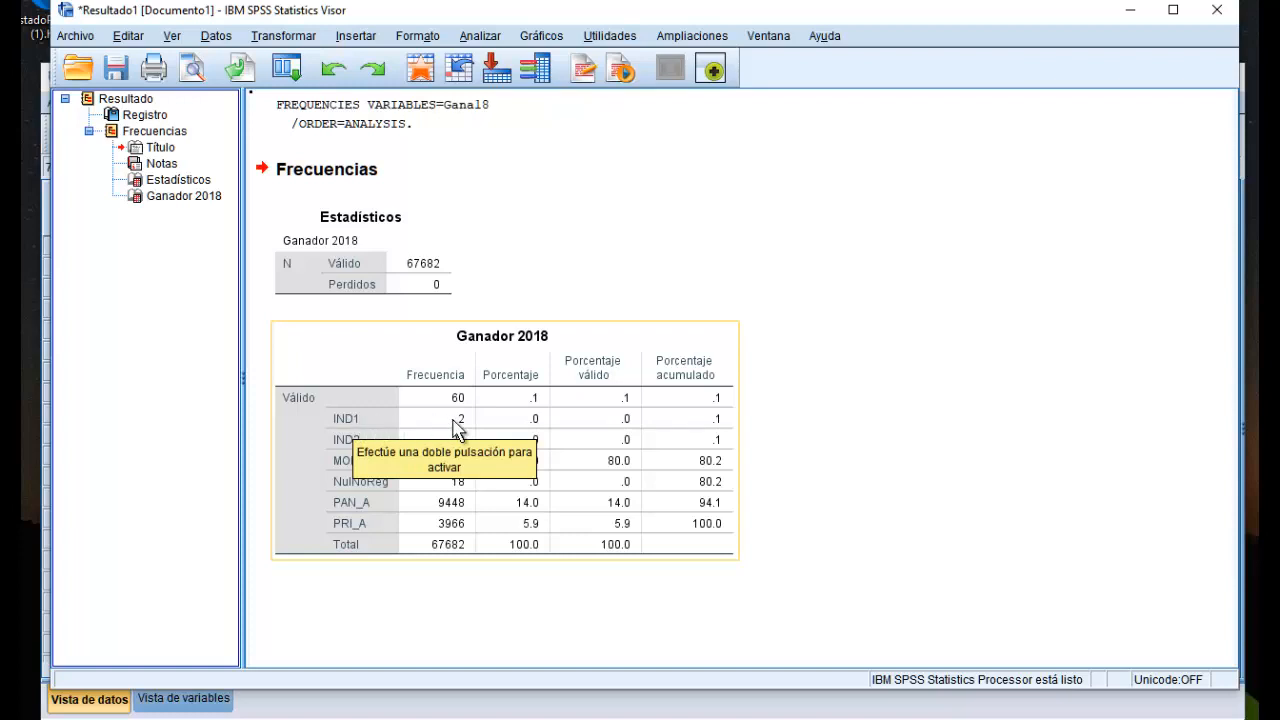
click(514, 600)
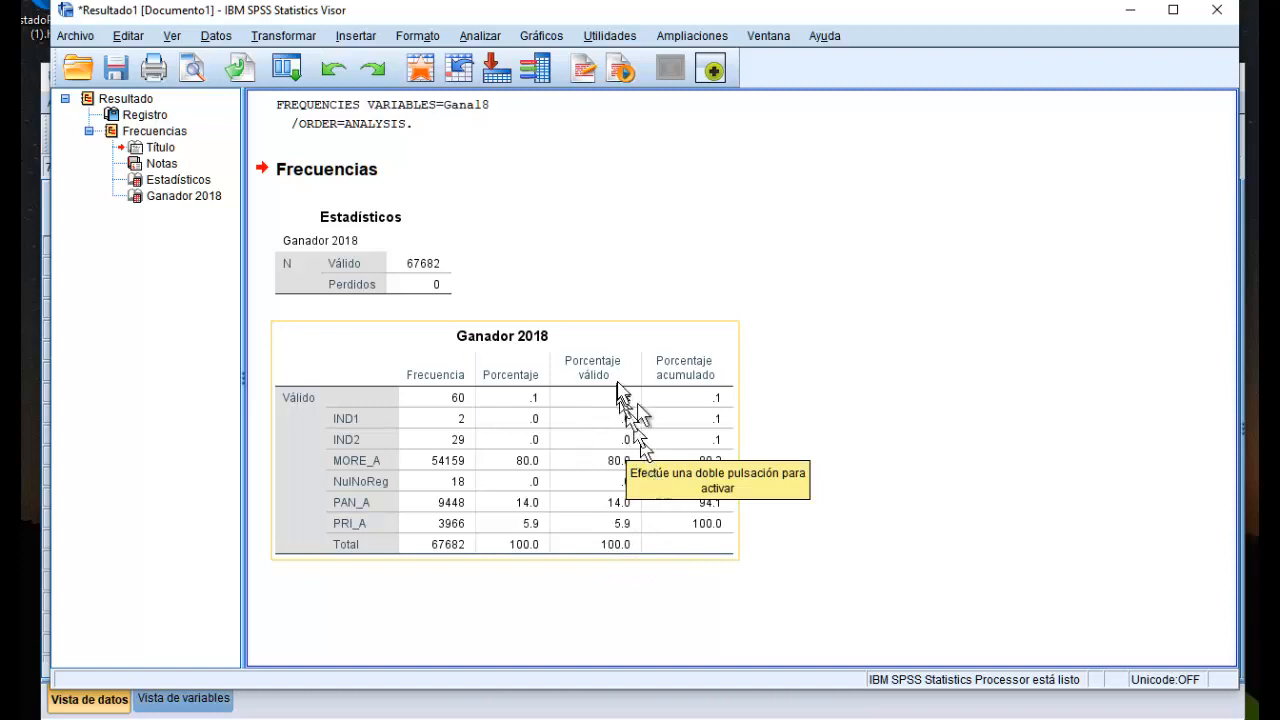
Start a custom table and place Circunscripción plurinominal in its rows
click(479, 37)
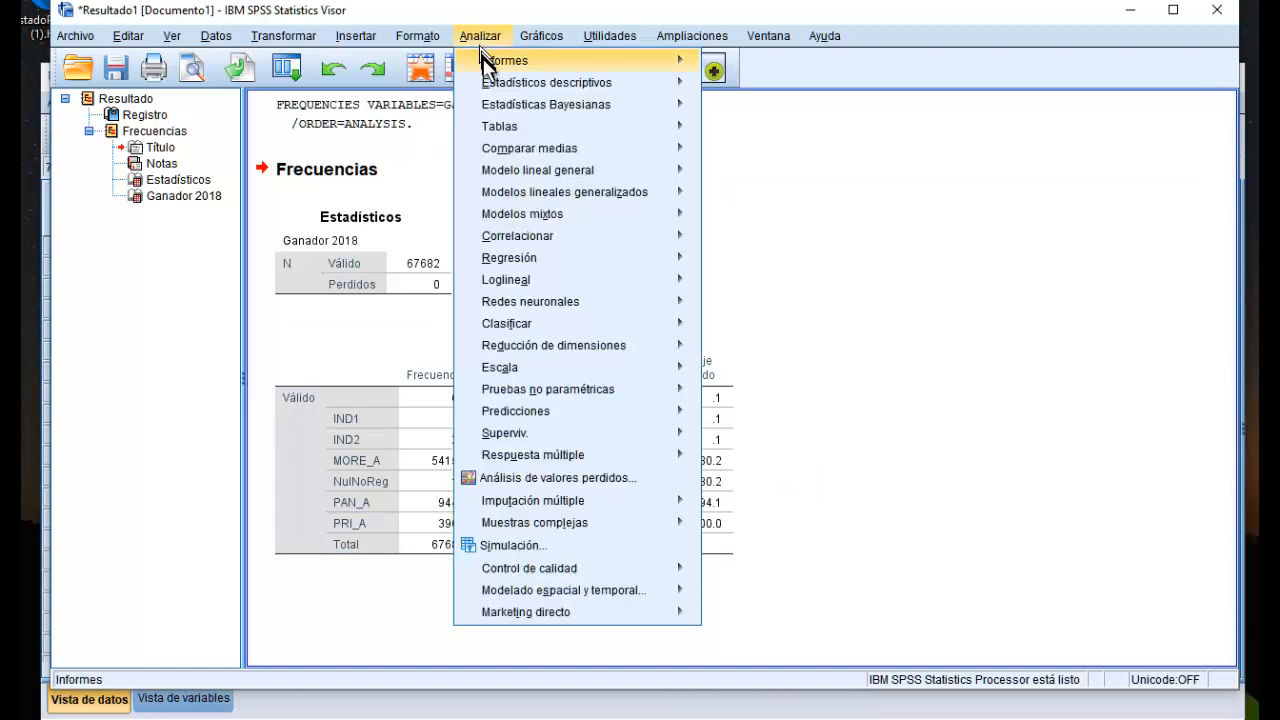
mouse_move(493, 130)
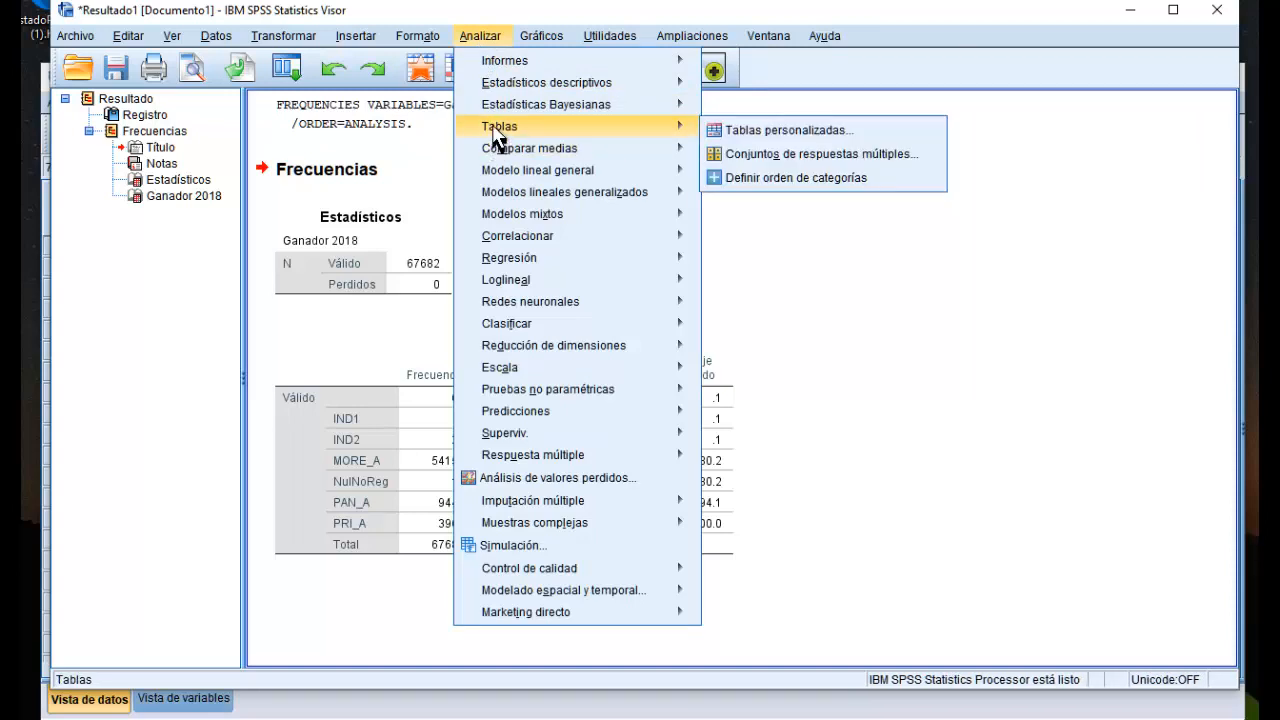
click(752, 131)
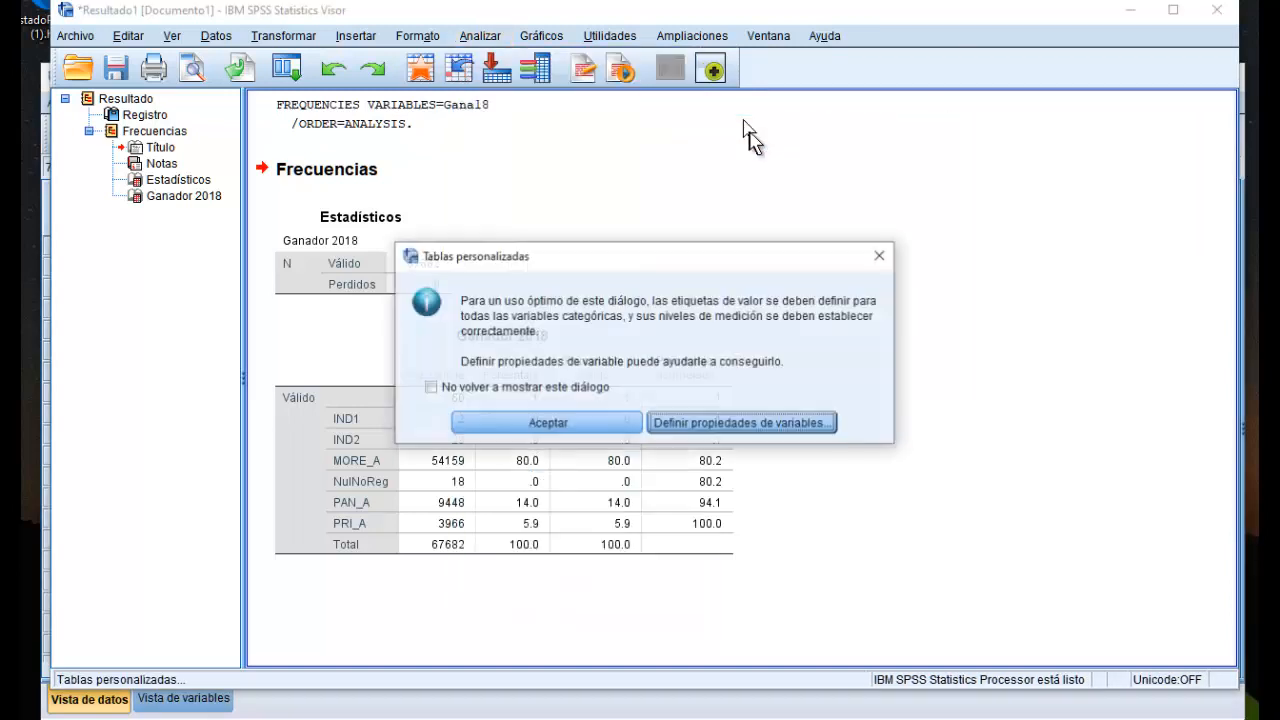
click(545, 428)
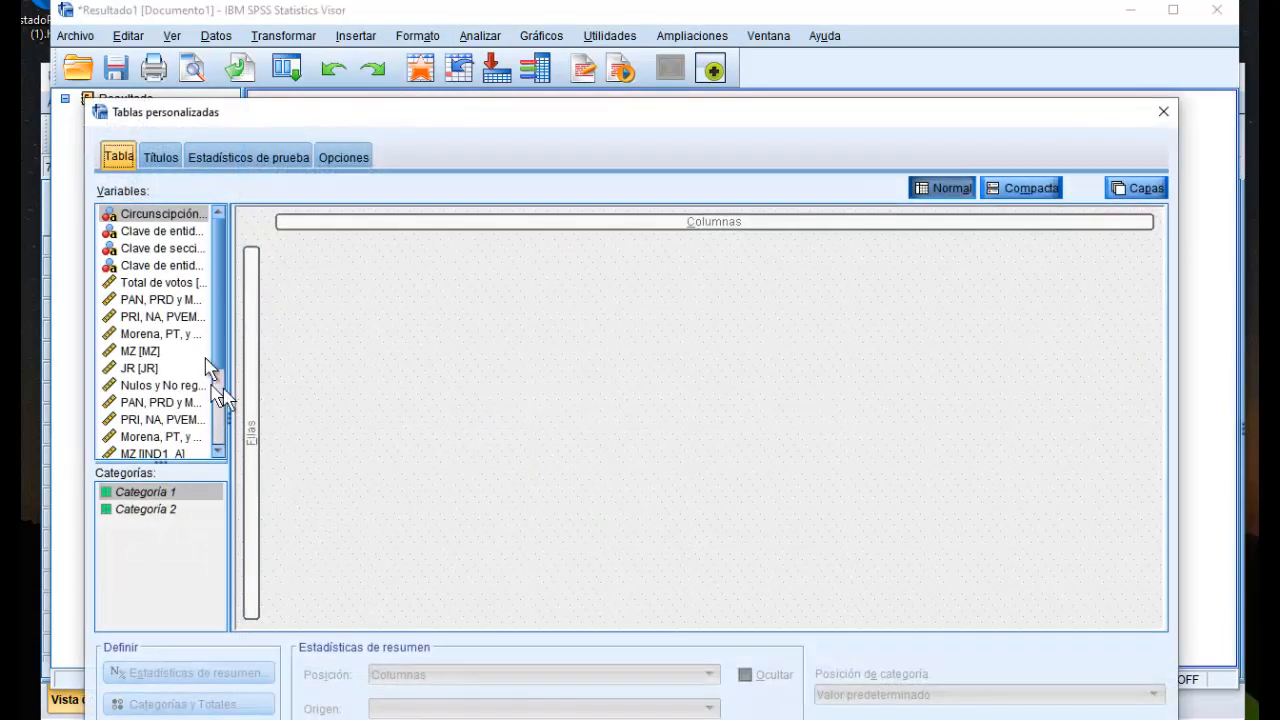
click(165, 222)
drag(170, 218, 251, 348)
Place Ganador 2018 in the columns of the custom table and generate the table
scroll(186, 380, down, 3)
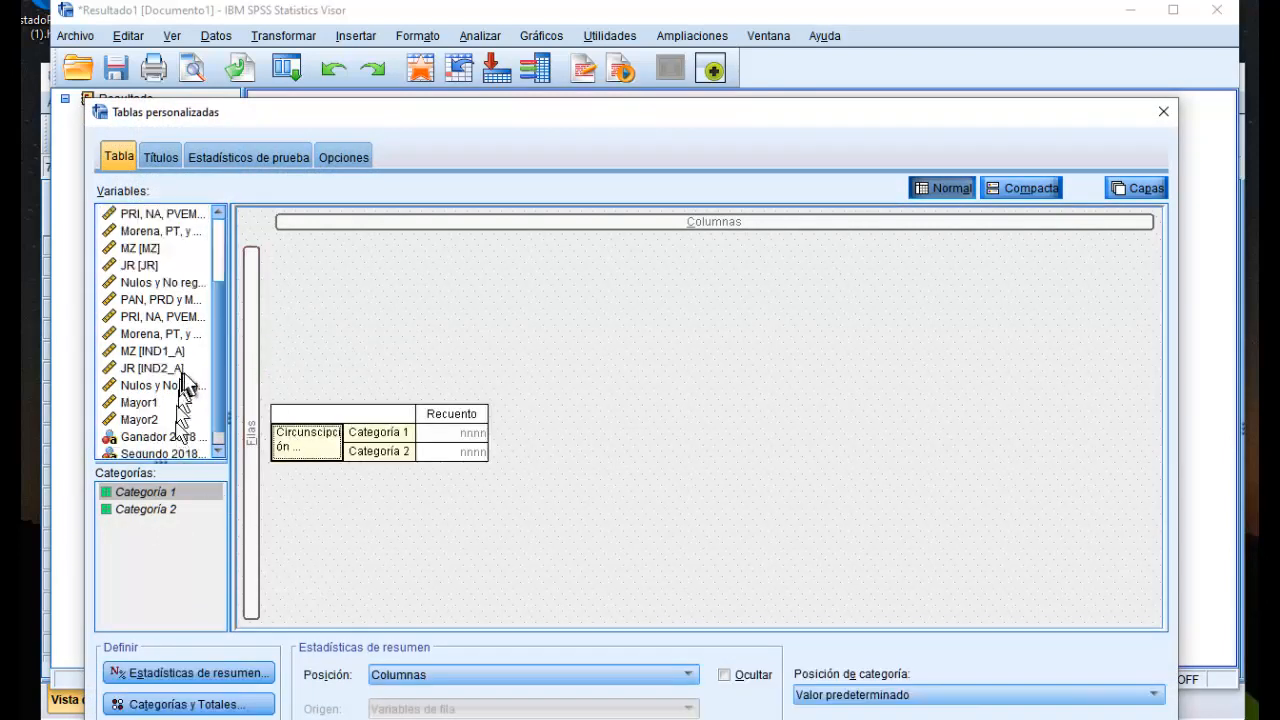
click(172, 418)
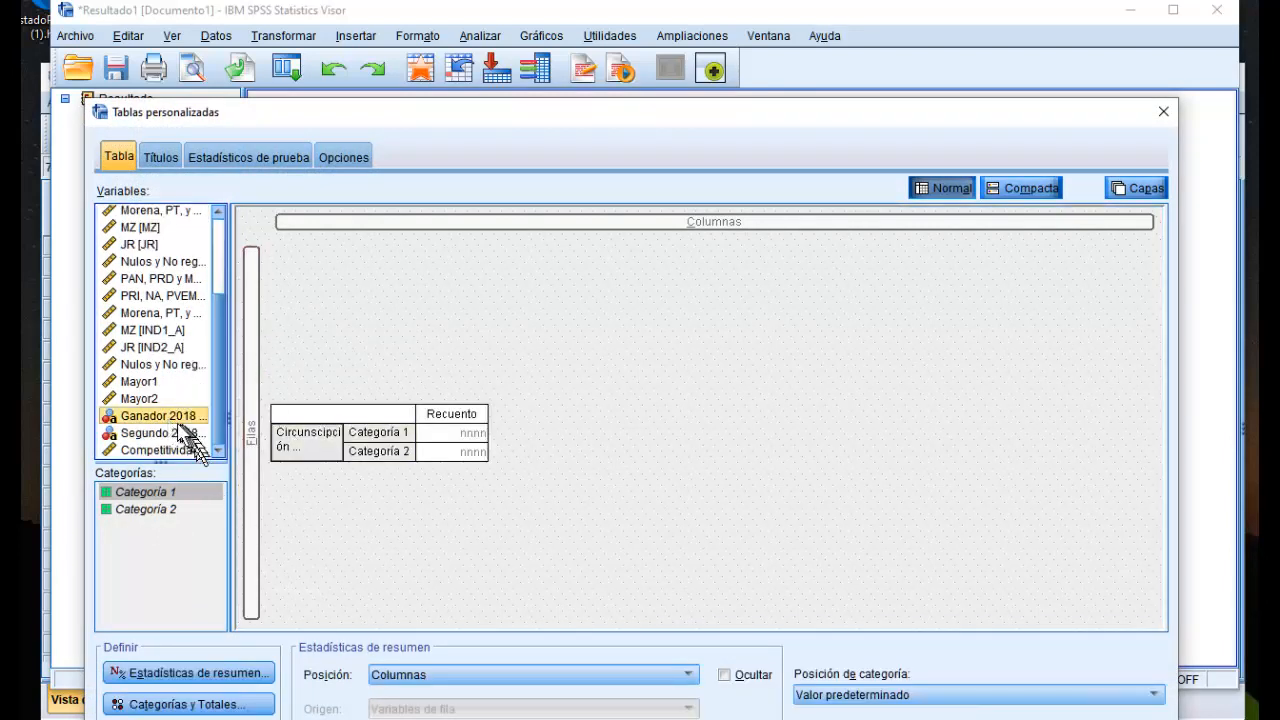
drag(172, 420, 531, 240)
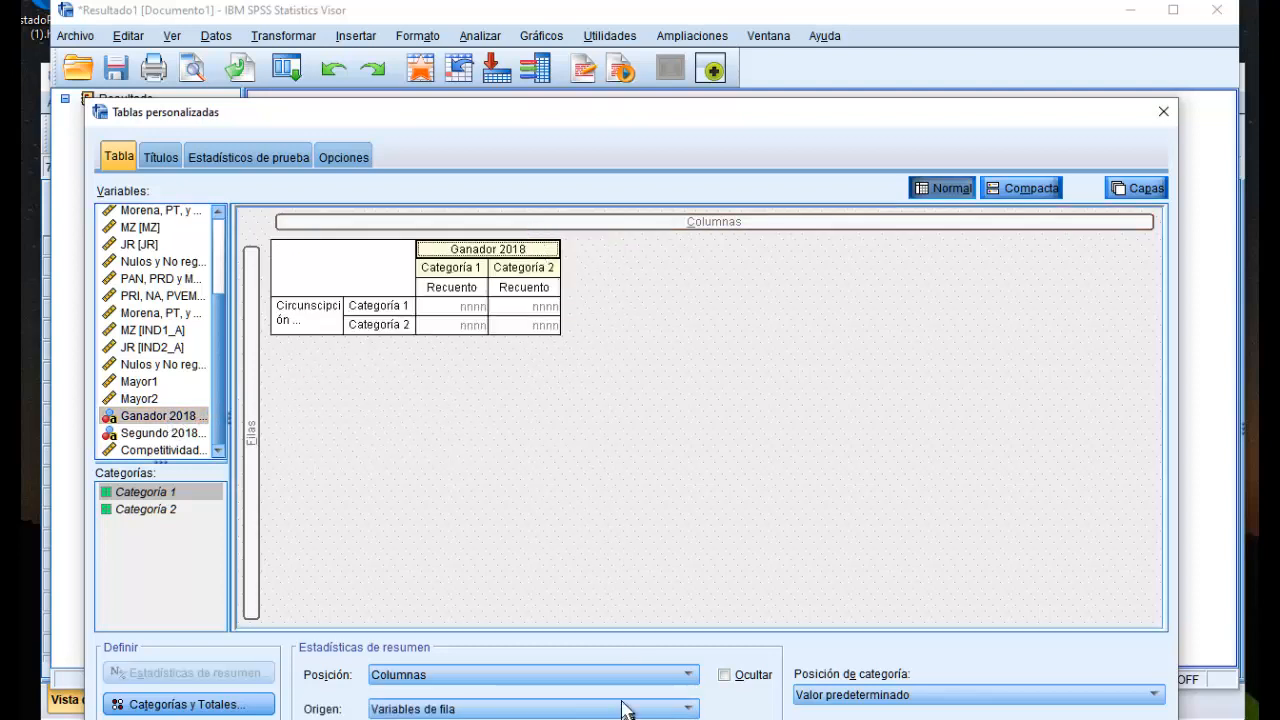
key(Return)
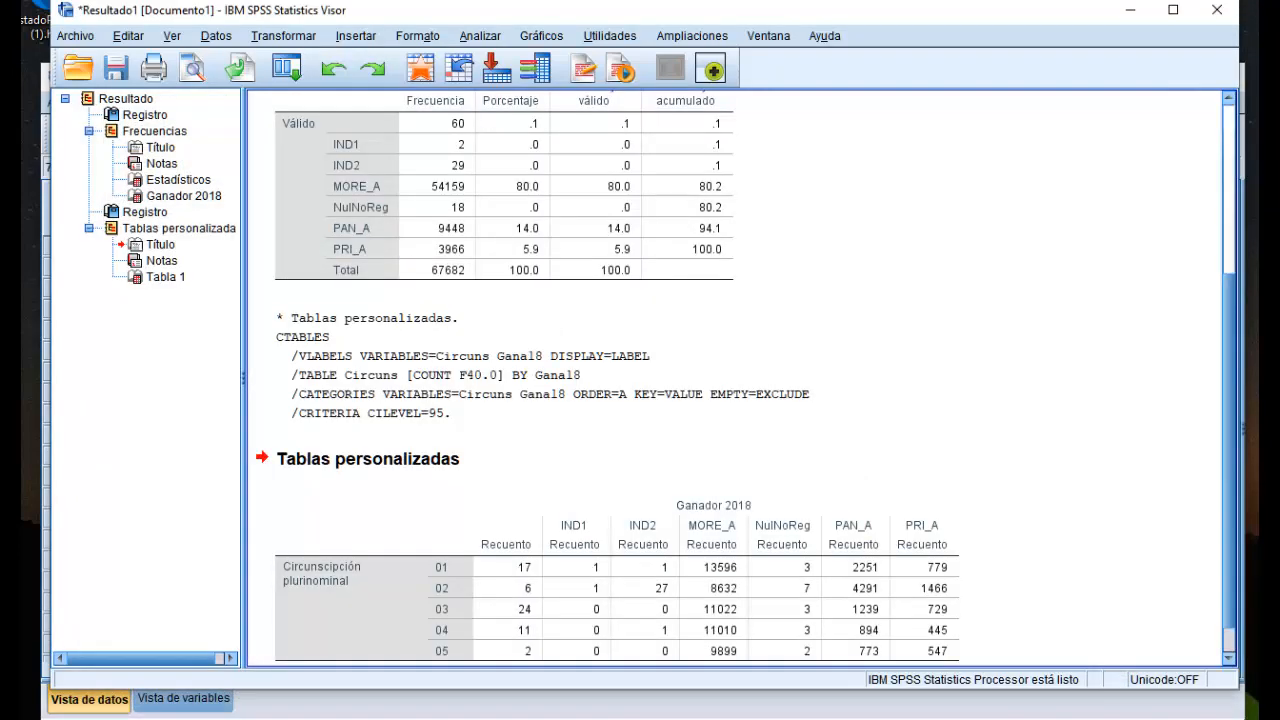
scroll(658, 330, down, 1)
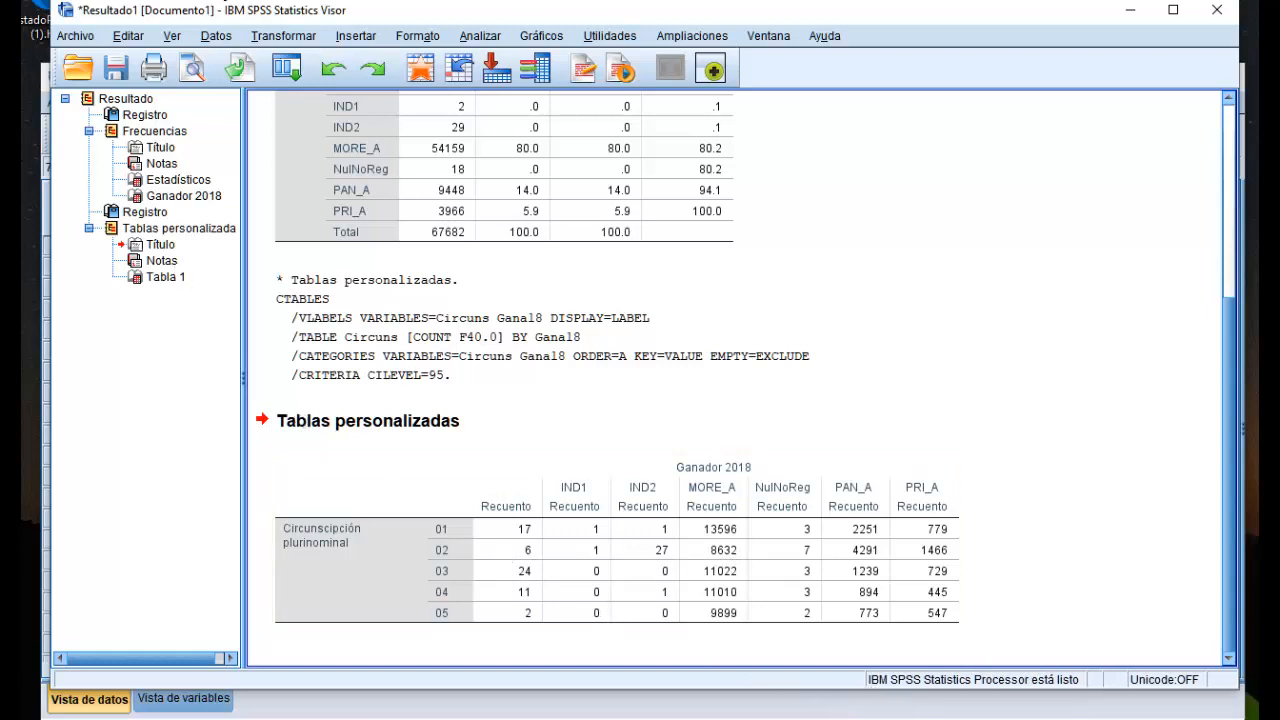
Start another custom table from the previous layout and replace Ganador 2018 in the columns with the PAN, PRD y MC votes
click(480, 40)
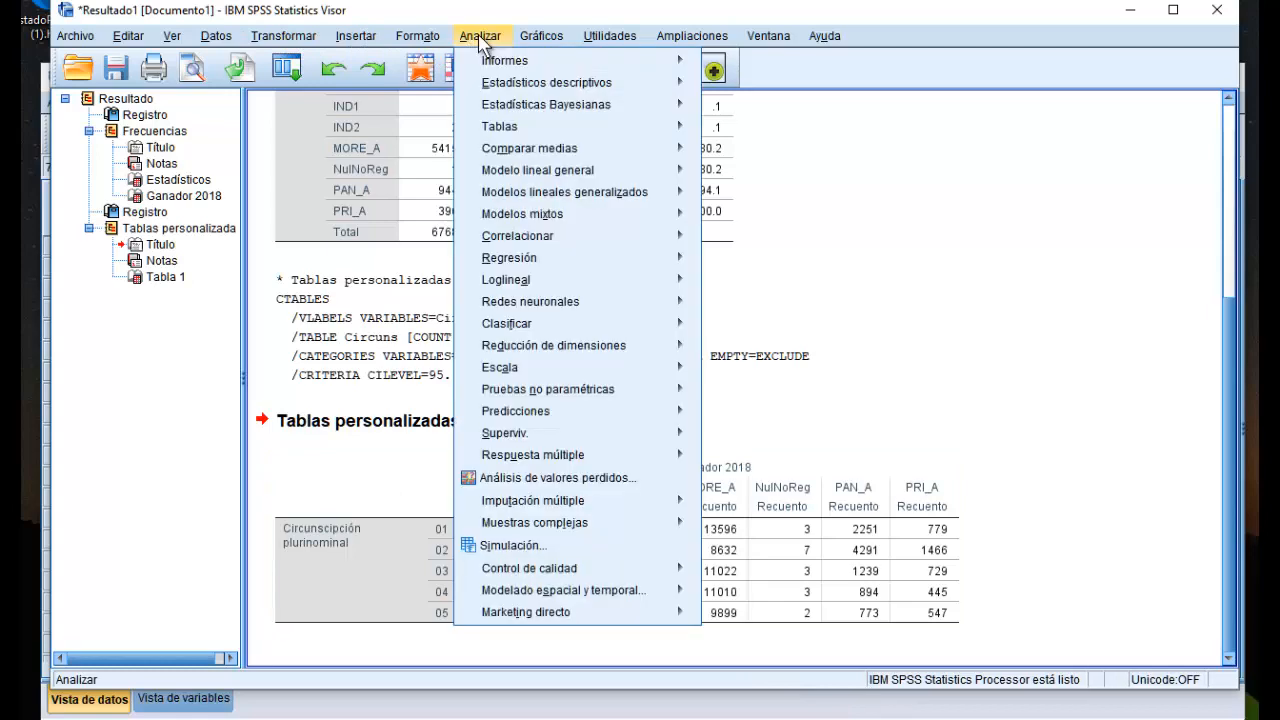
mouse_move(510, 128)
click(745, 130)
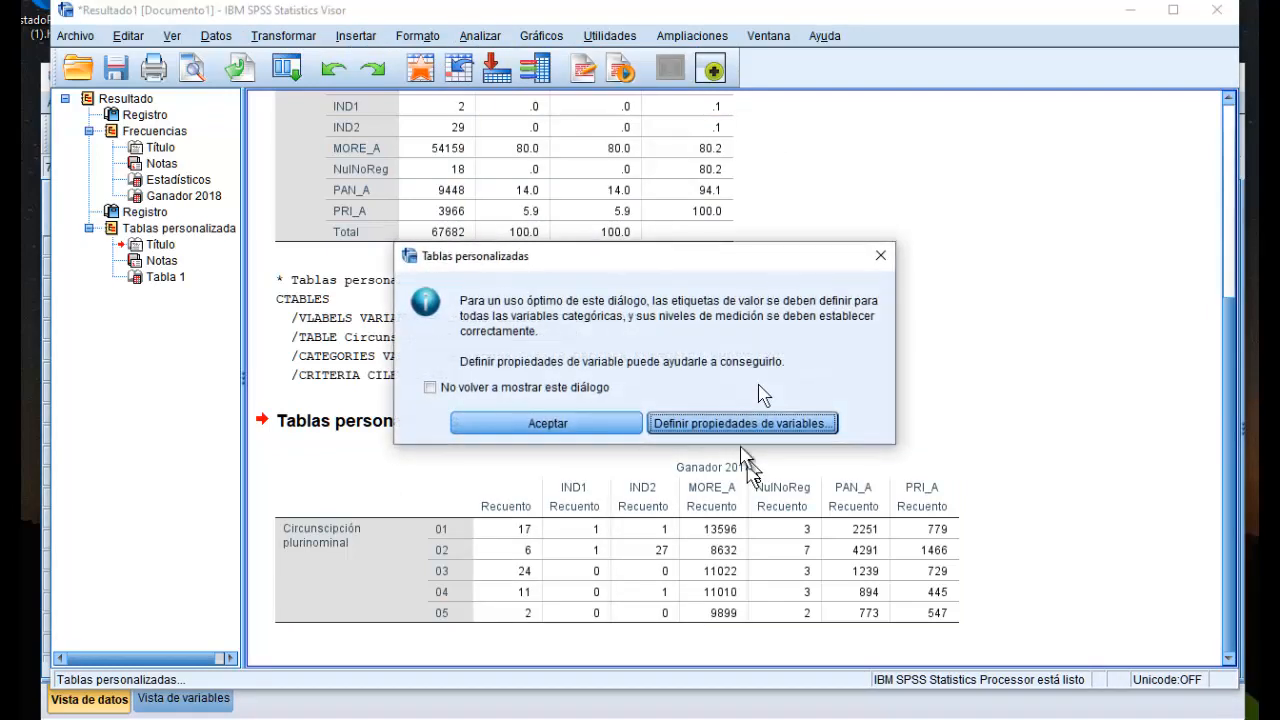
click(547, 423)
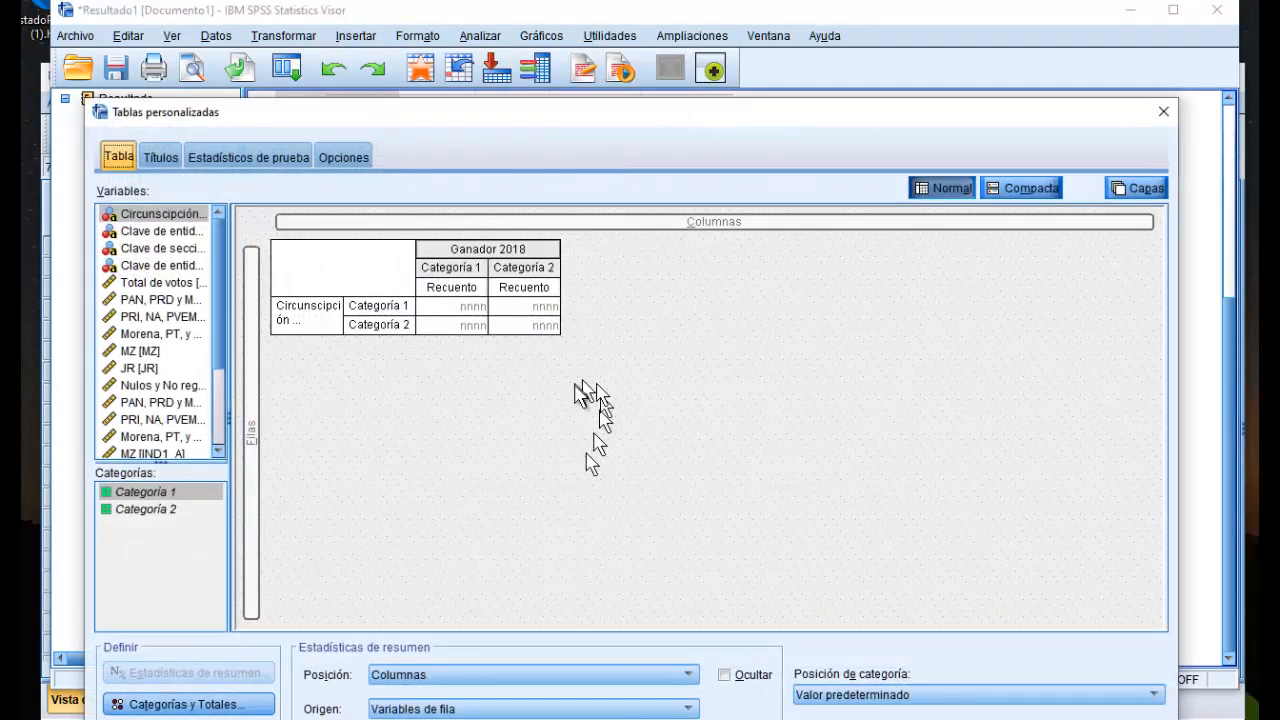
drag(485, 262, 165, 380)
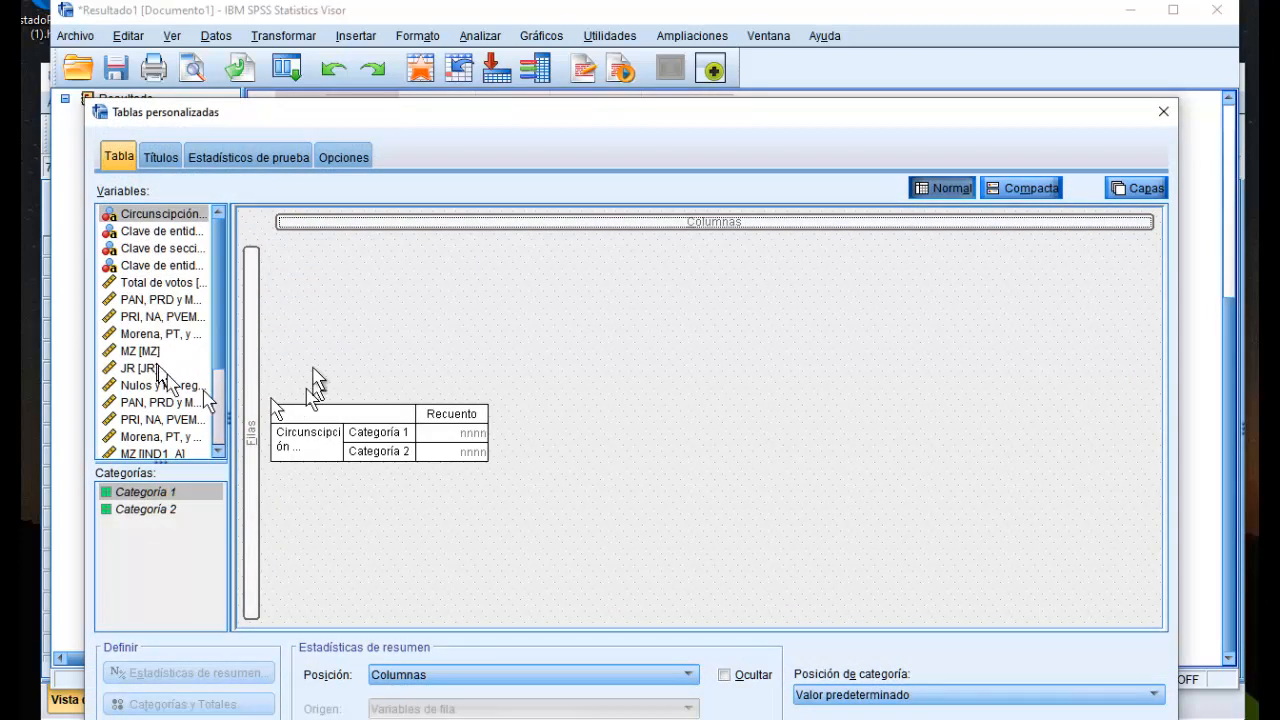
click(150, 300)
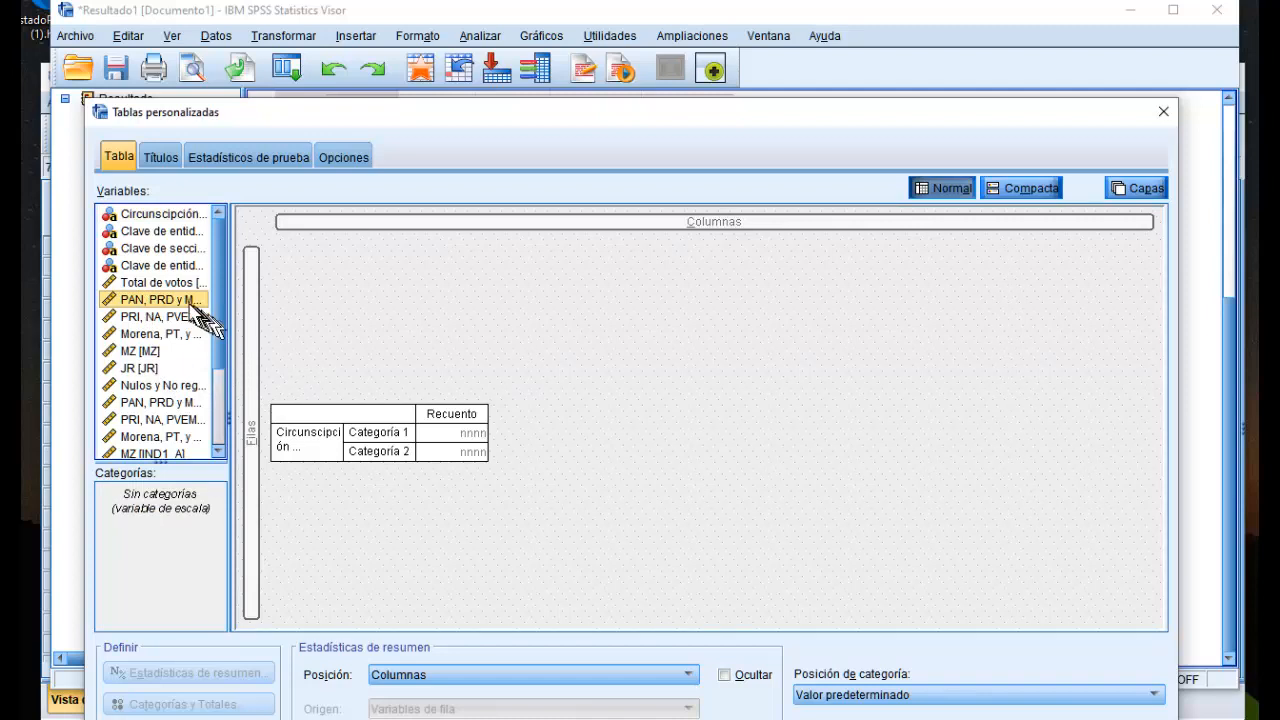
drag(152, 310, 410, 232)
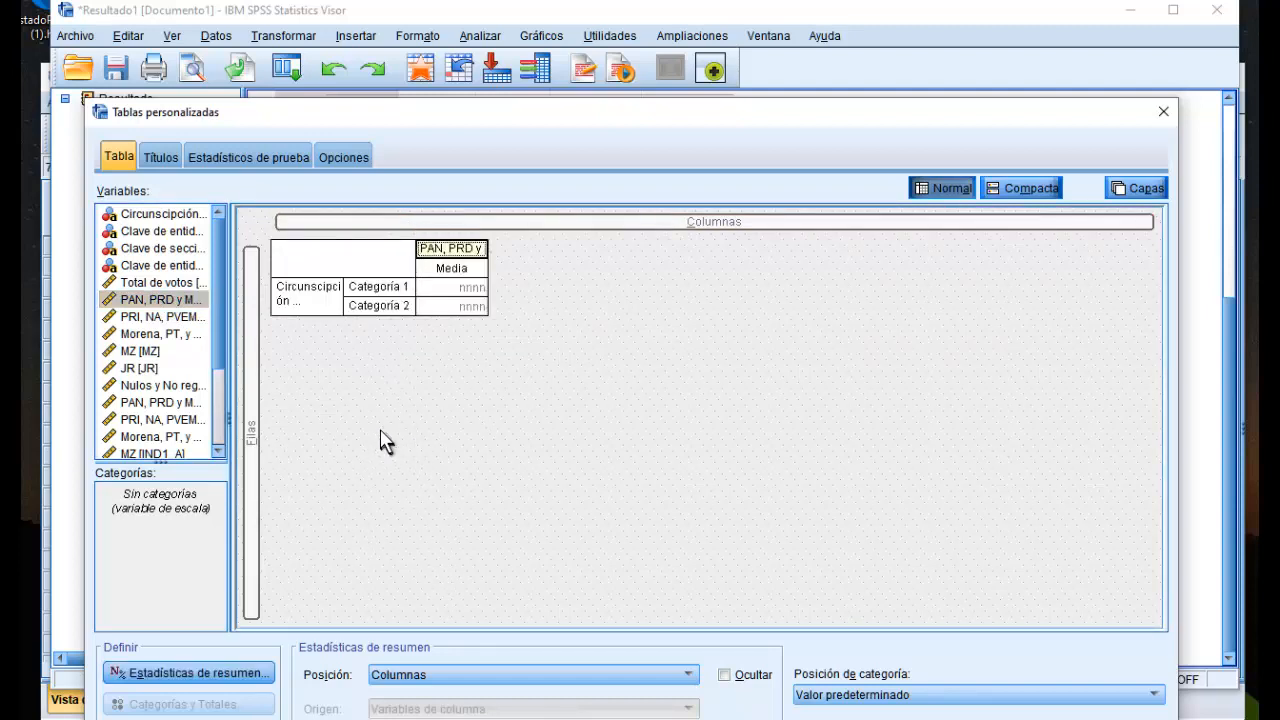
Replace the Media summary statistic of PAN, PRD y MC with Suma and apply it to the selection
click(257, 678)
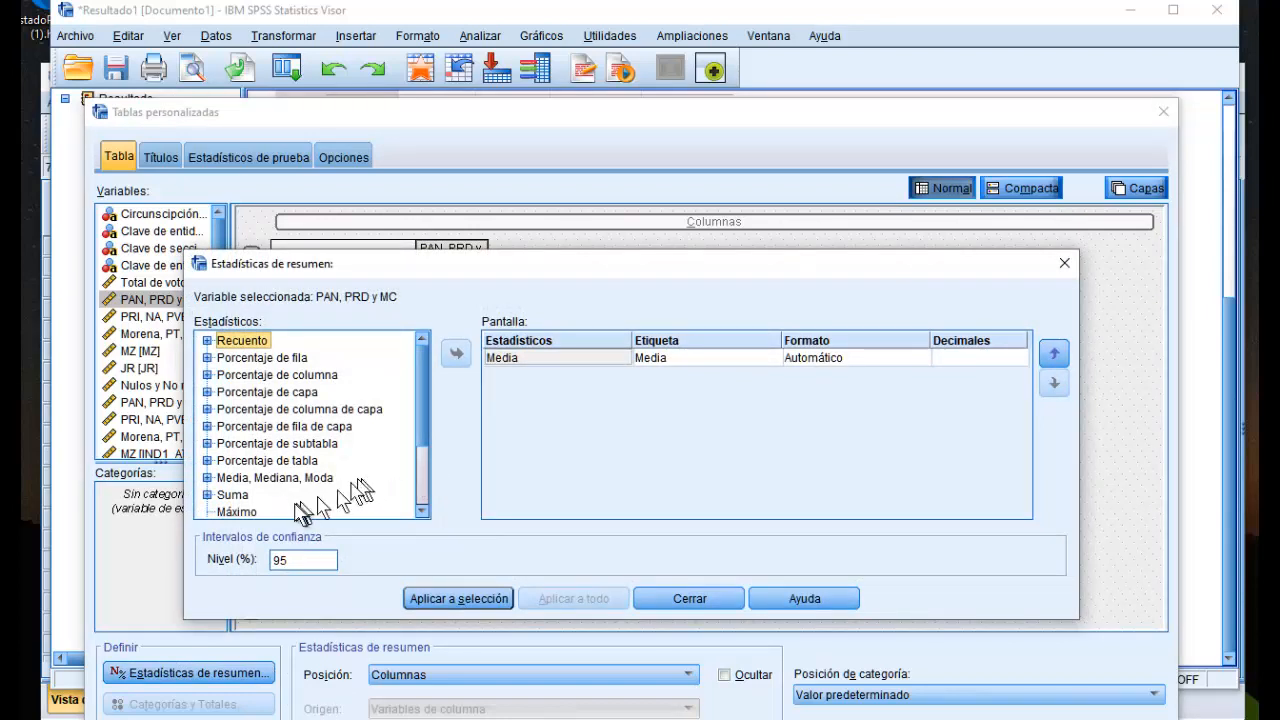
click(207, 494)
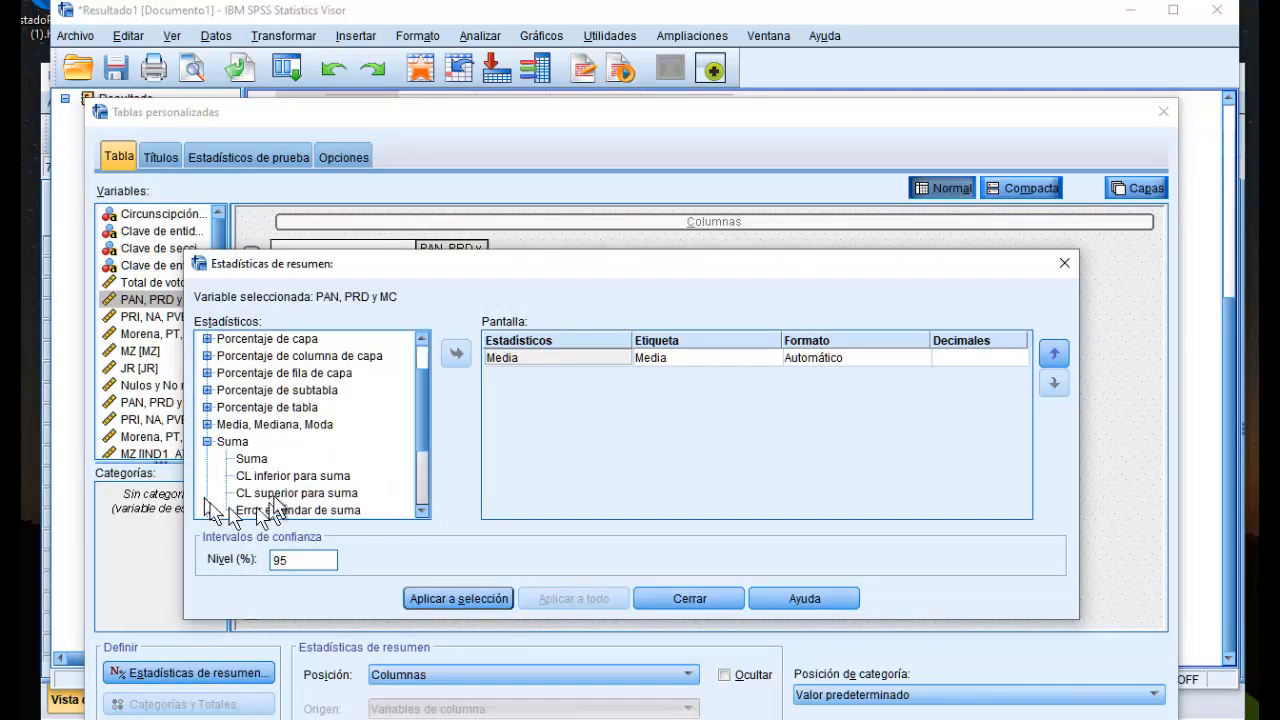
click(250, 458)
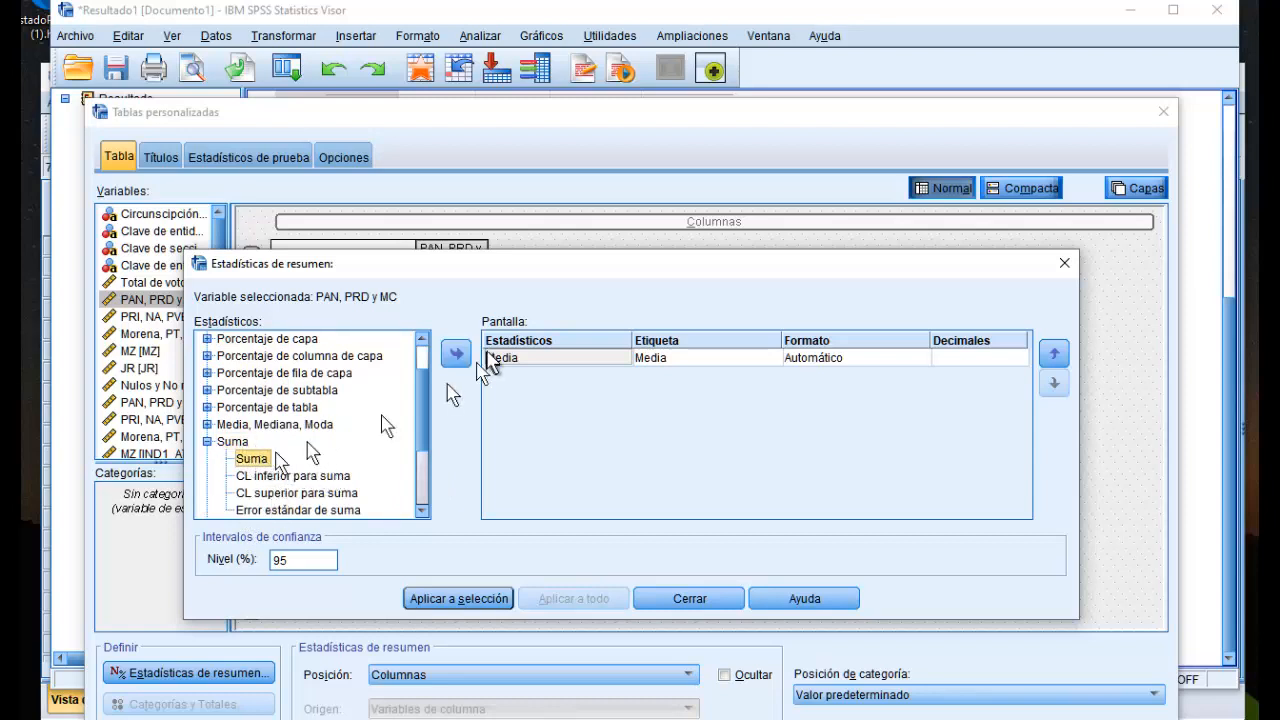
click(458, 354)
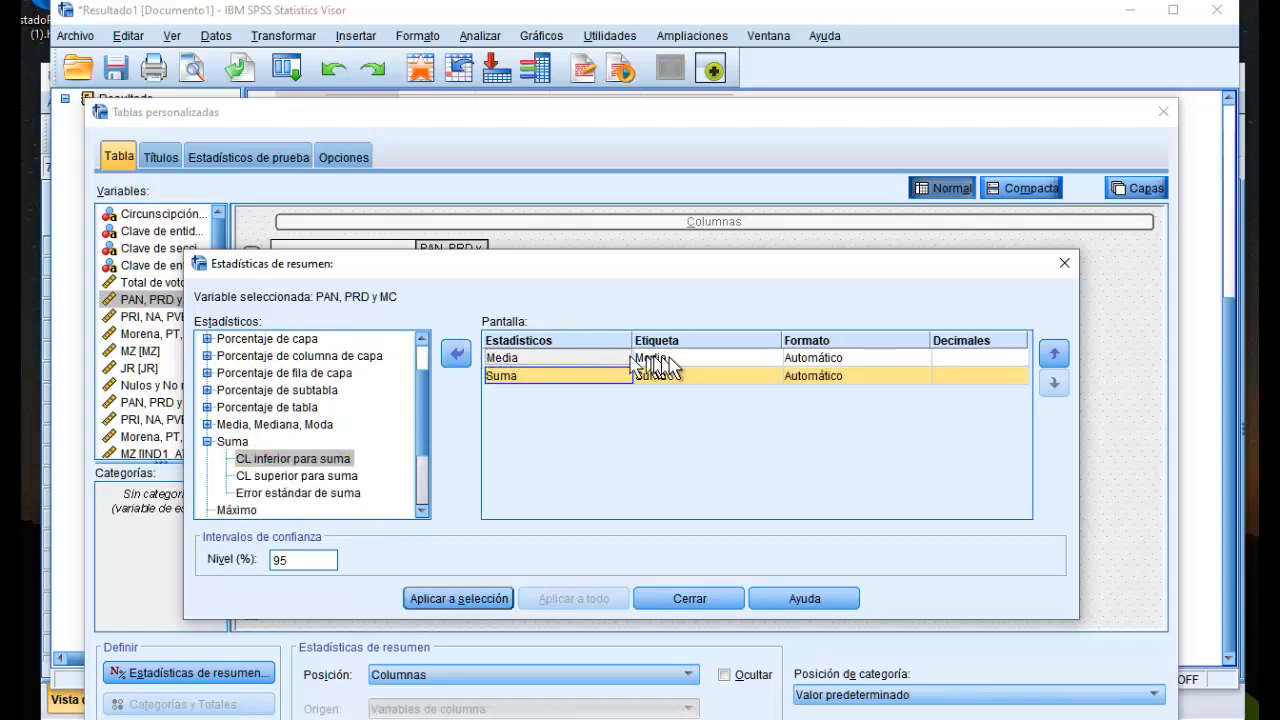
click(560, 358)
click(456, 354)
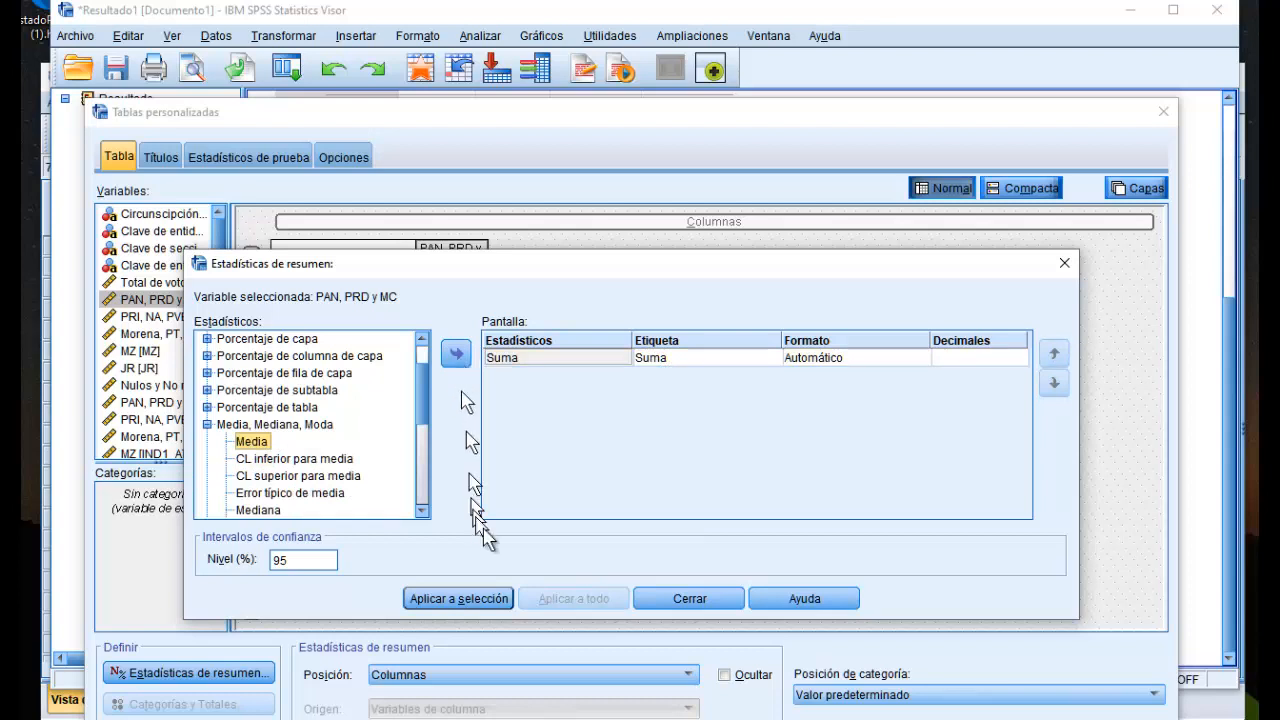
click(458, 600)
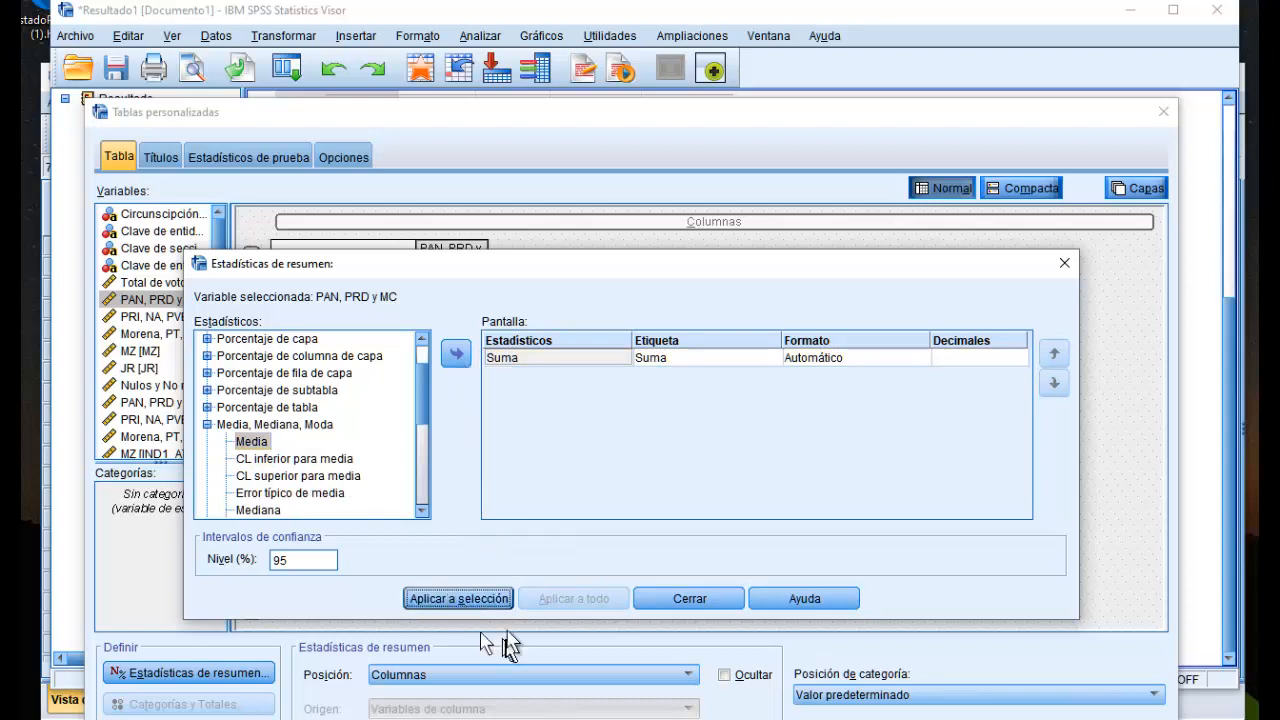
click(1064, 263)
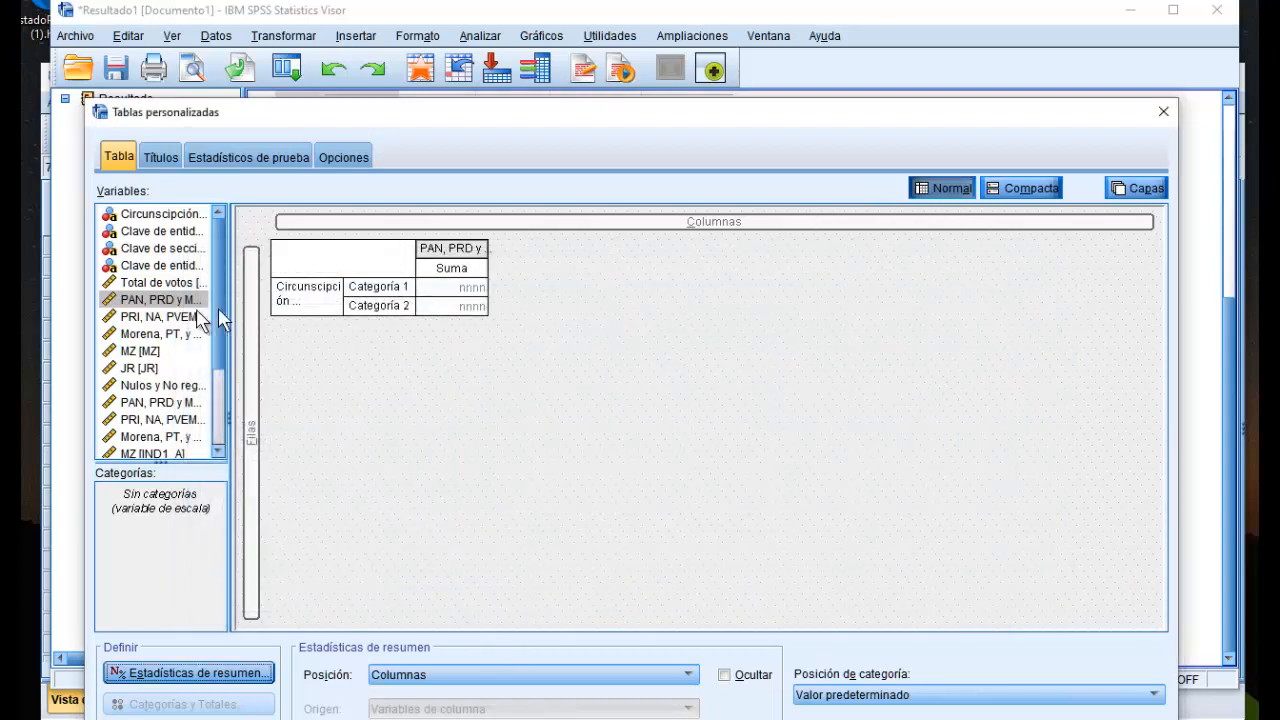
Add the PRI, NA, PVEM votes and the Morena, PT, y PES votes as columns beside PAN, PRD y MC
click(165, 316)
mouse_move(170, 322)
mouse_down()
mouse_move(429, 272)
mouse_move(514, 237)
mouse_move(488, 270)
mouse_up()
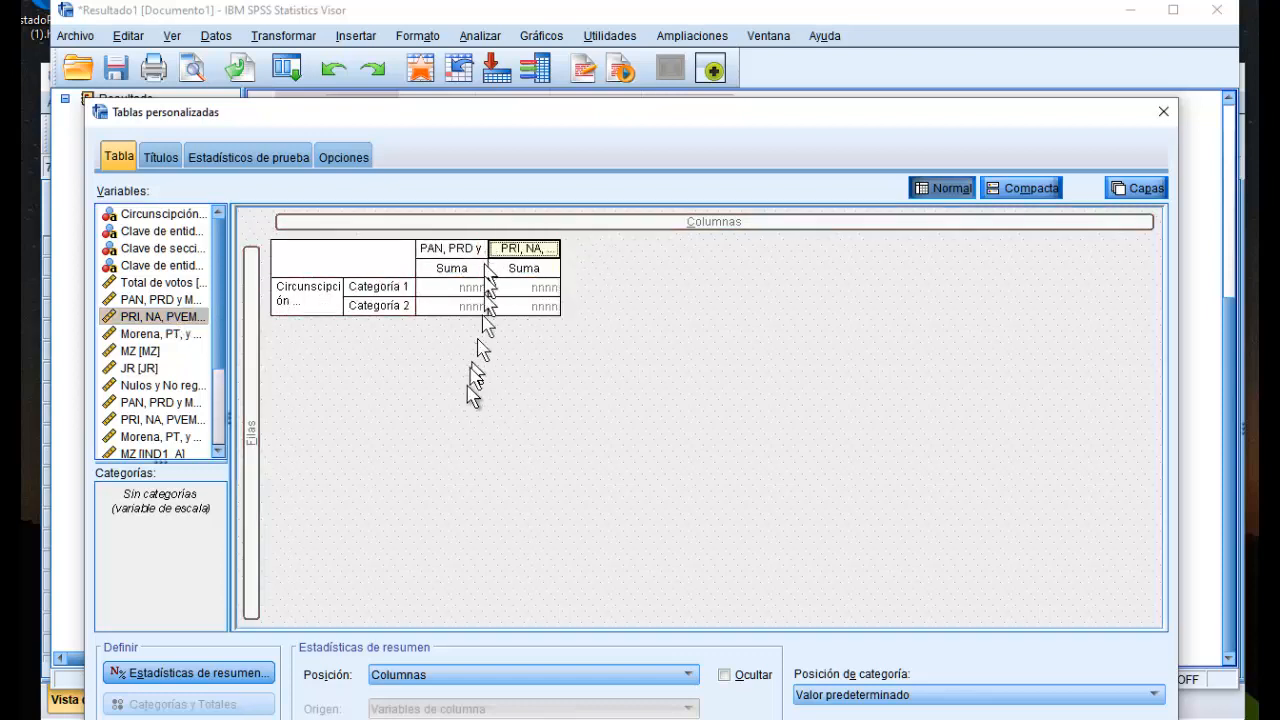
click(157, 302)
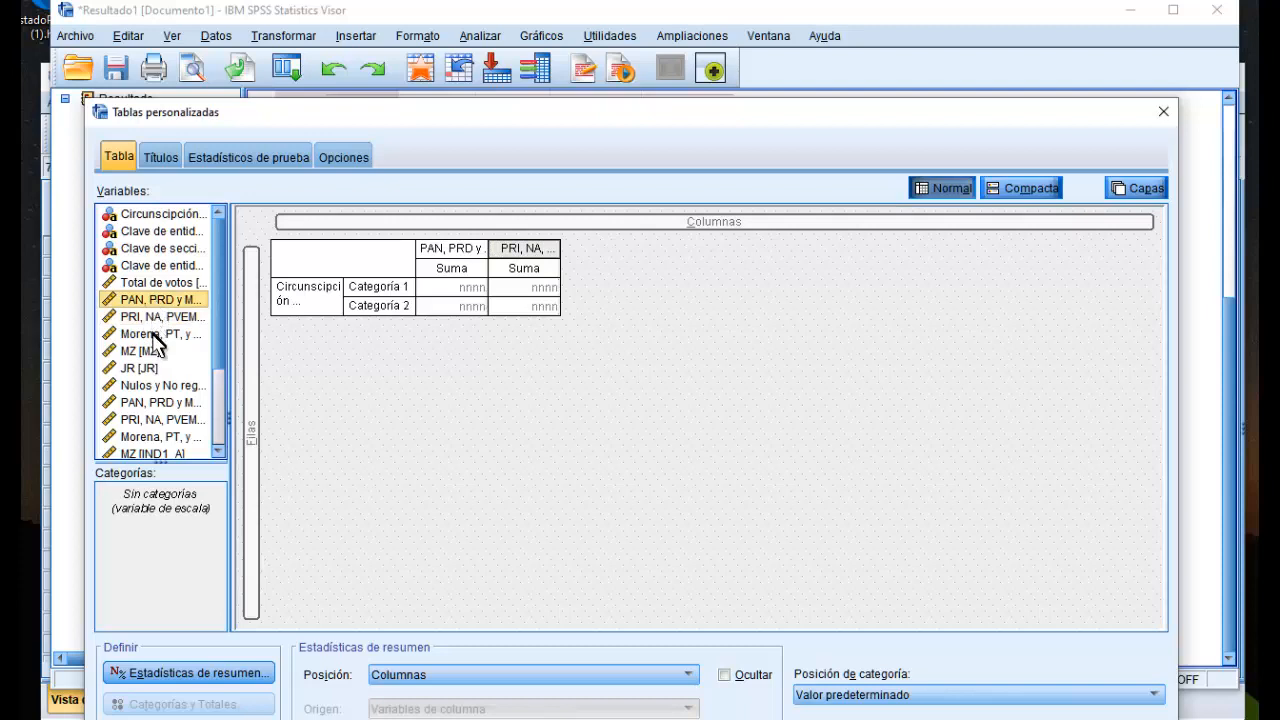
click(157, 338)
drag(157, 343, 566, 274)
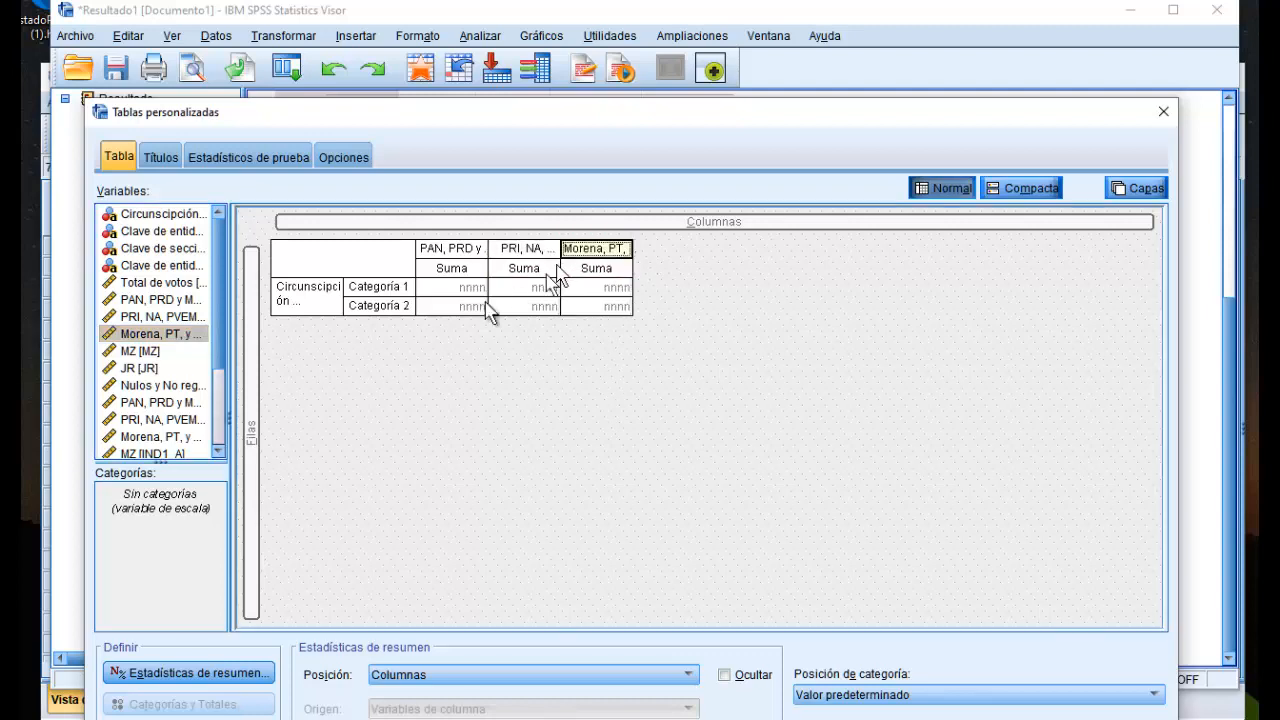
Add the MZ and JR votes as the last columns of the custom table and generate the table
click(152, 353)
mouse_move(145, 358)
mouse_down()
mouse_move(306, 344)
mouse_move(705, 270)
mouse_move(636, 273)
mouse_up()
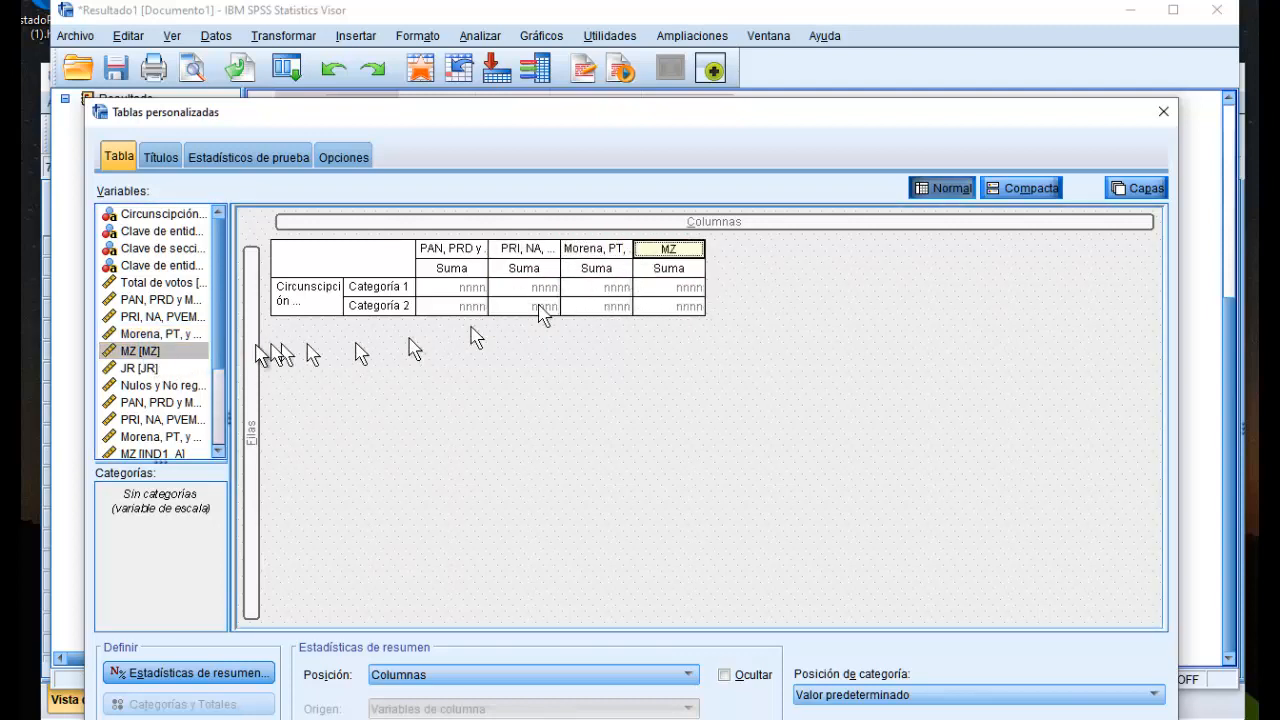
click(152, 370)
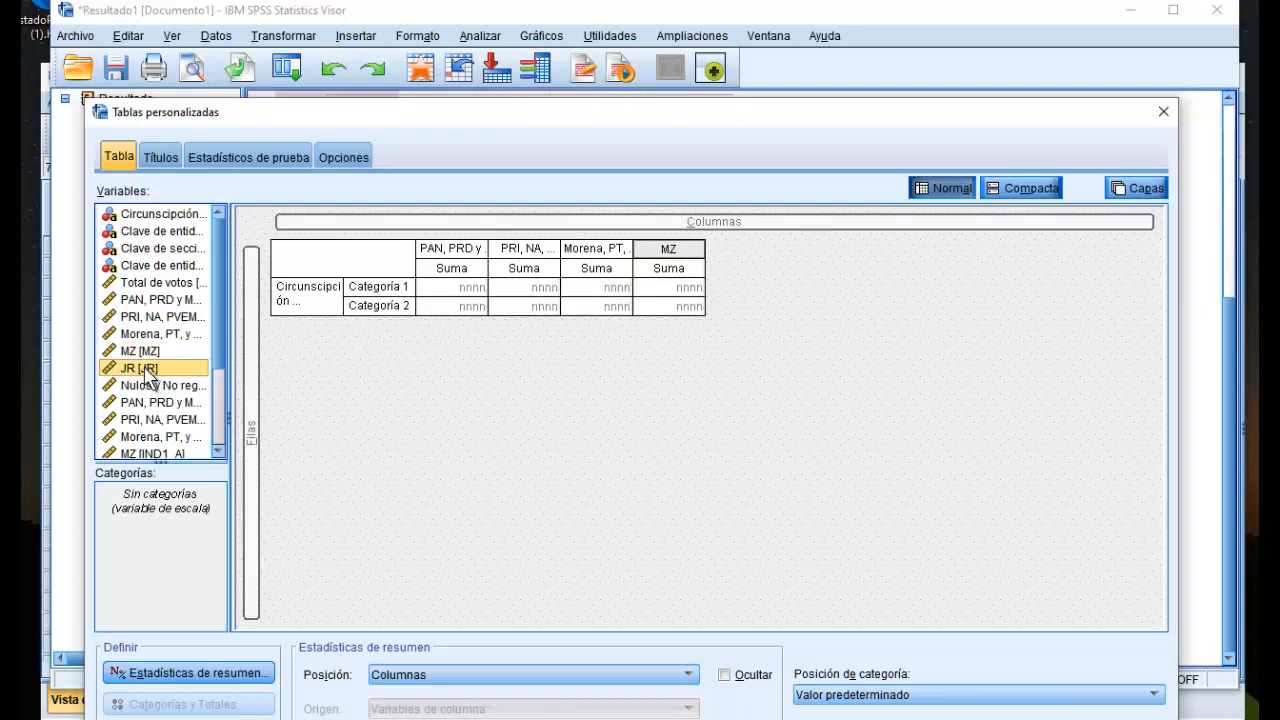
mouse_move(147, 375)
mouse_down()
mouse_move(366, 355)
mouse_move(714, 274)
mouse_up()
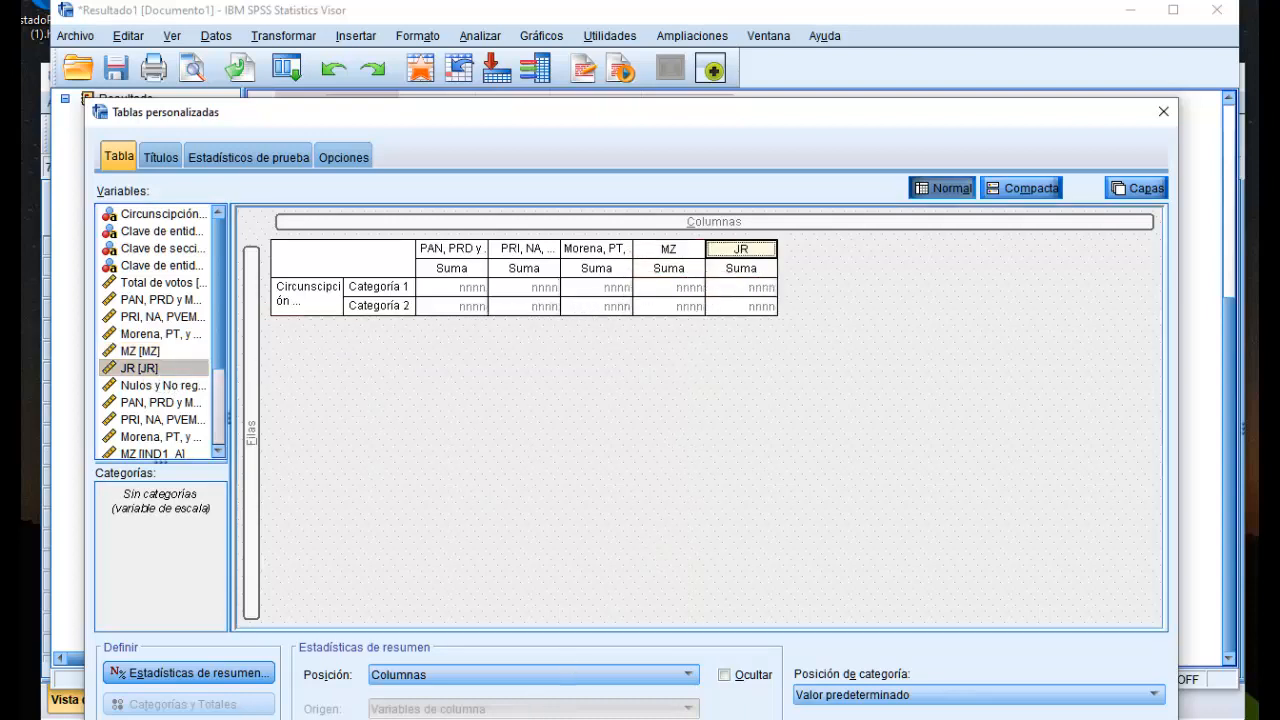
key(Return)
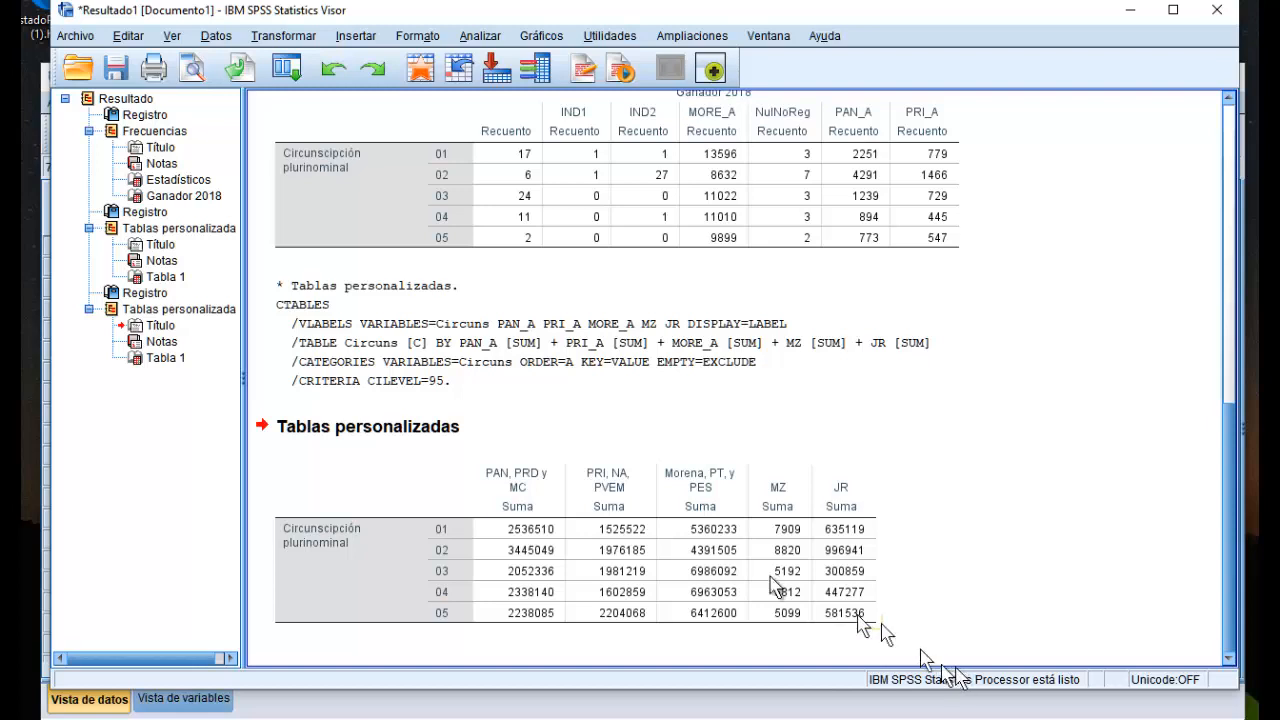
Start another custom table, replace Circunscripción plurinominal with Clave de entidad in the rows and generate the table
click(419, 37)
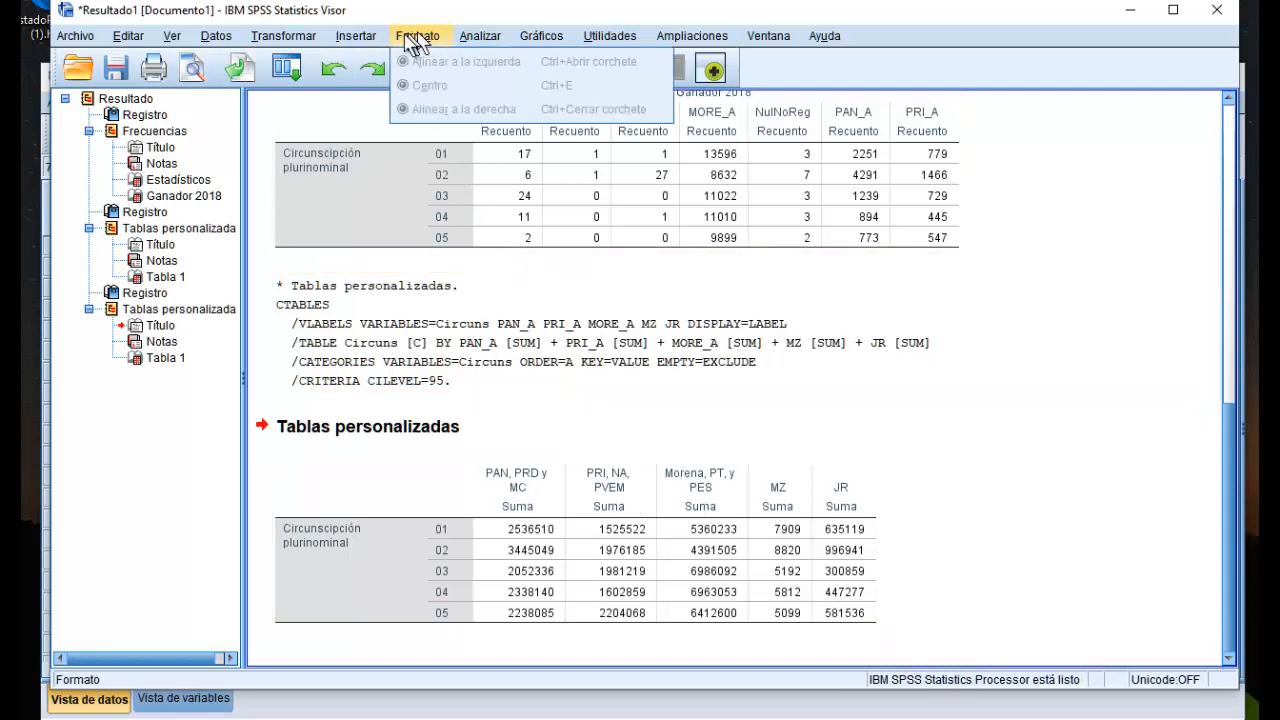
mouse_move(480, 37)
mouse_move(513, 127)
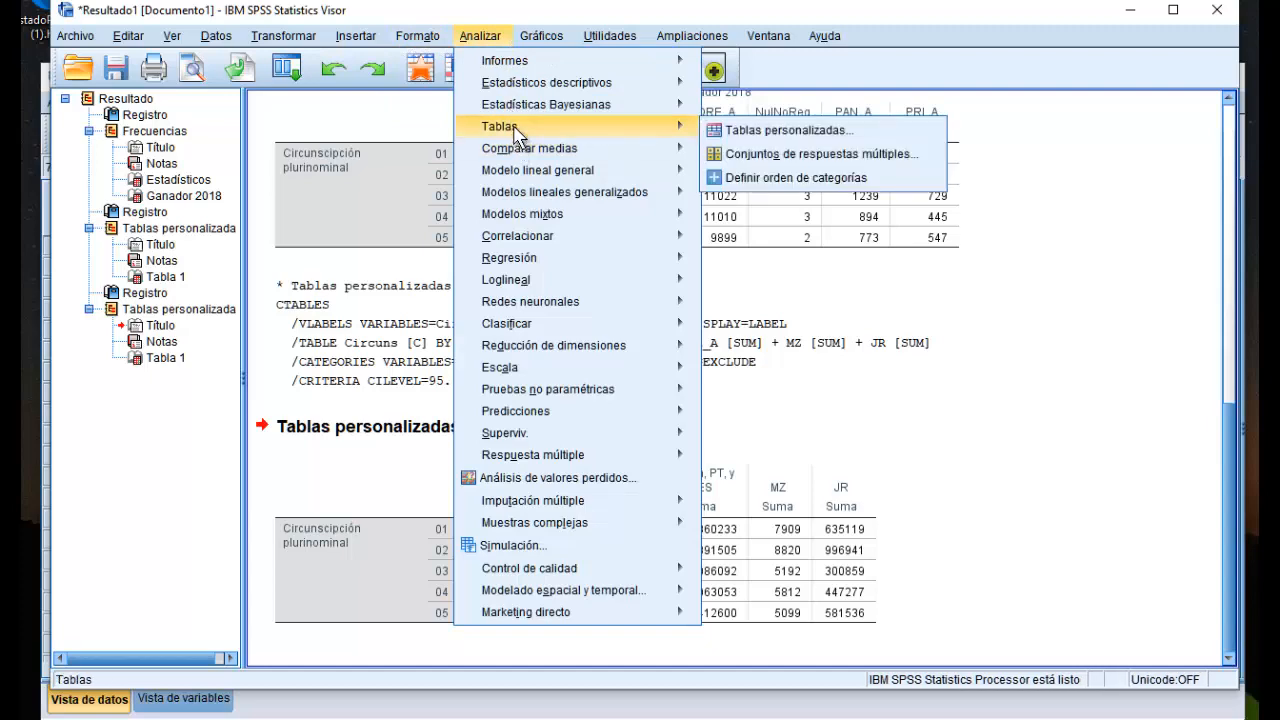
click(745, 130)
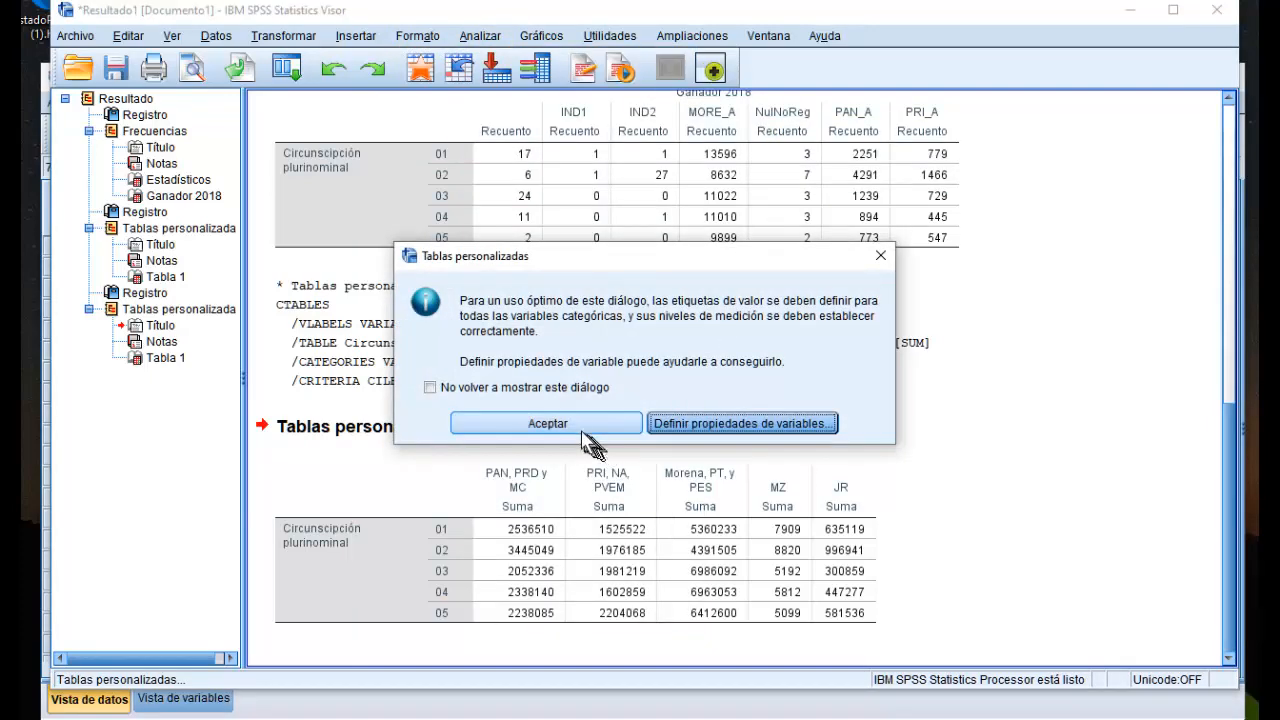
click(581, 430)
click(299, 303)
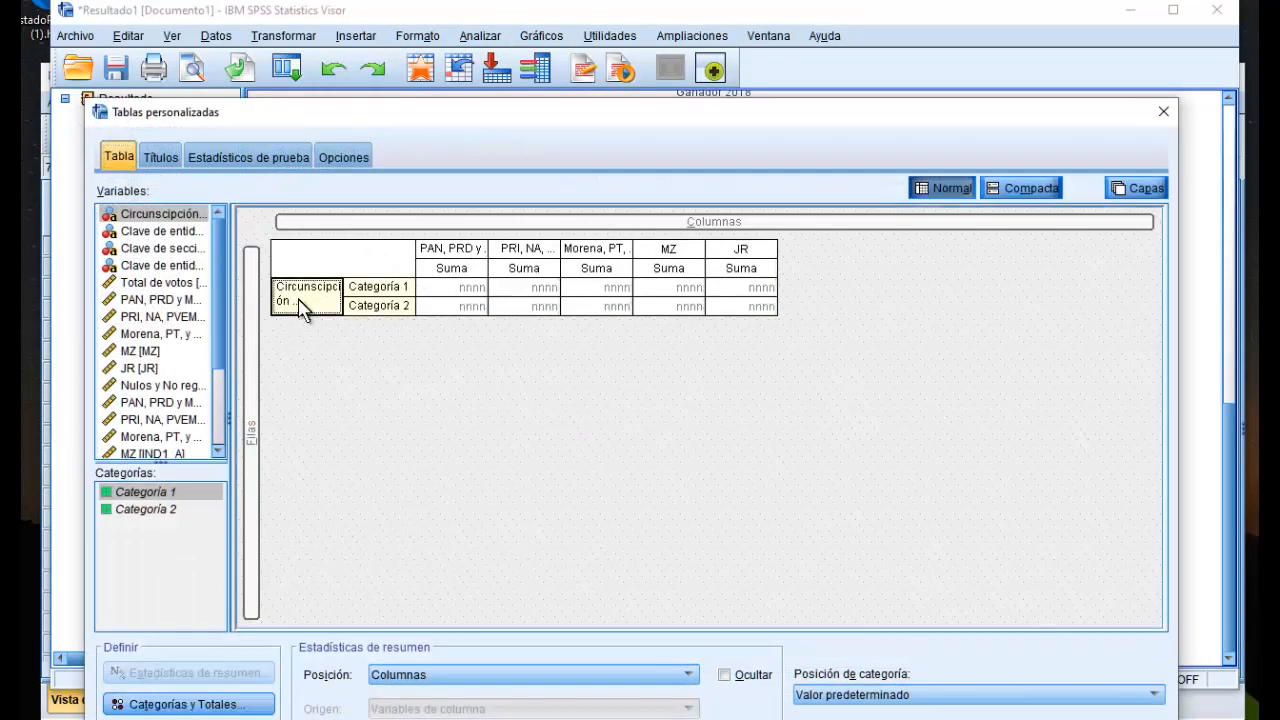
drag(306, 303, 177, 323)
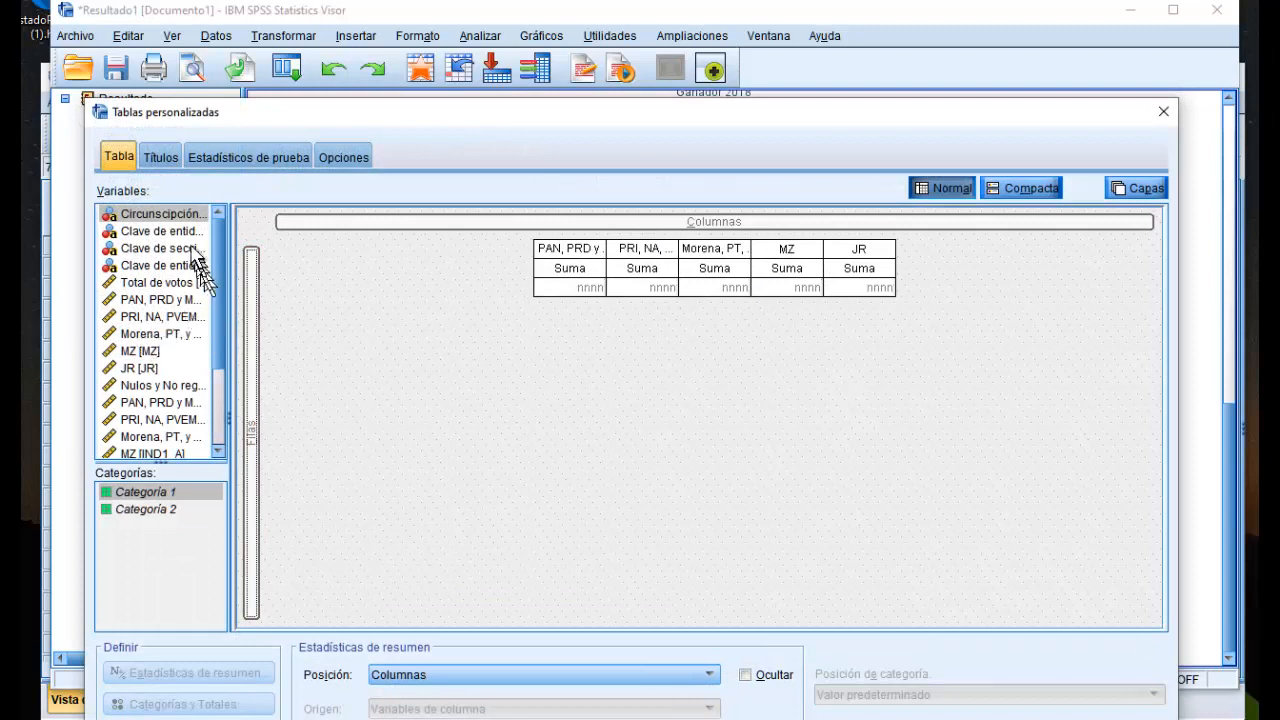
drag(178, 234, 258, 318)
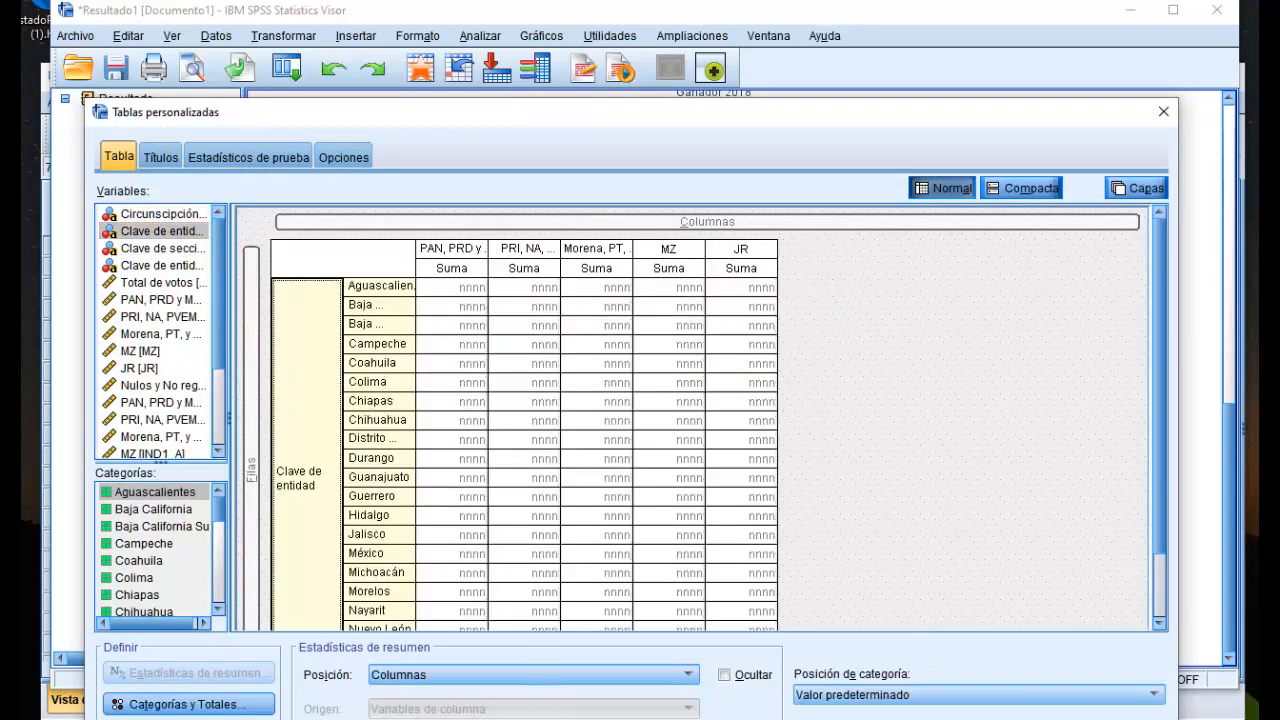
click(470, 718)
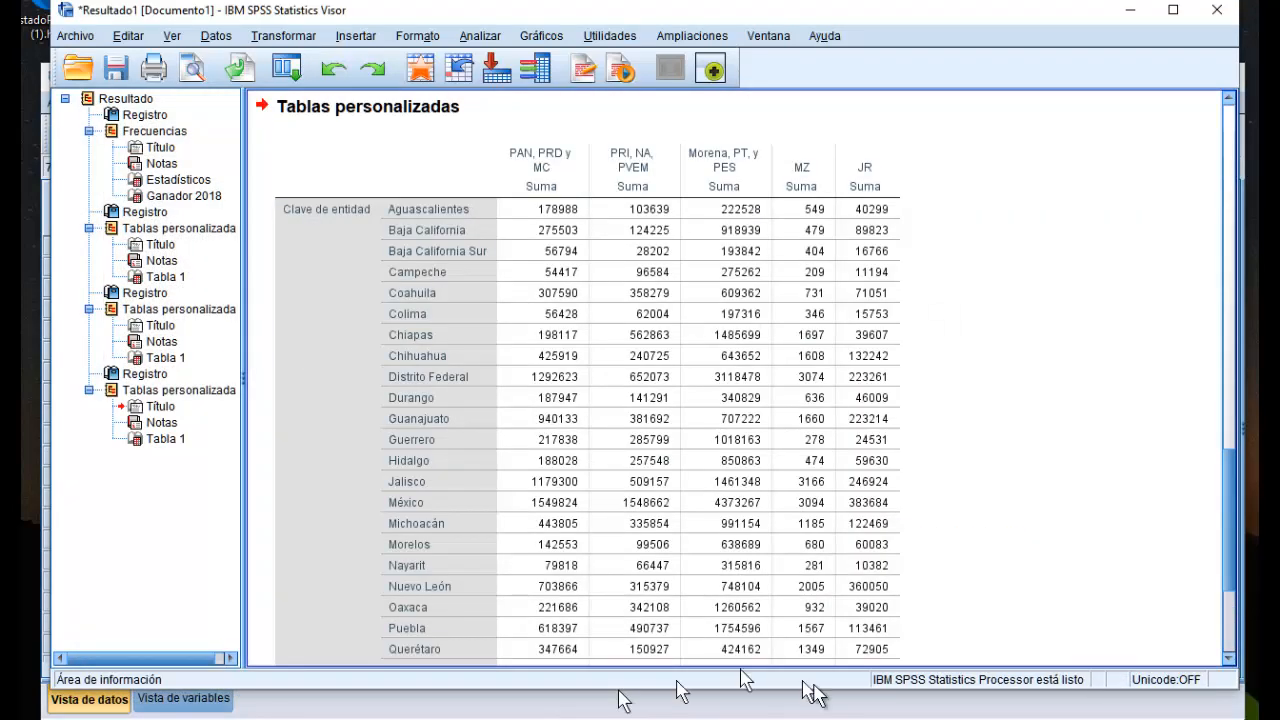
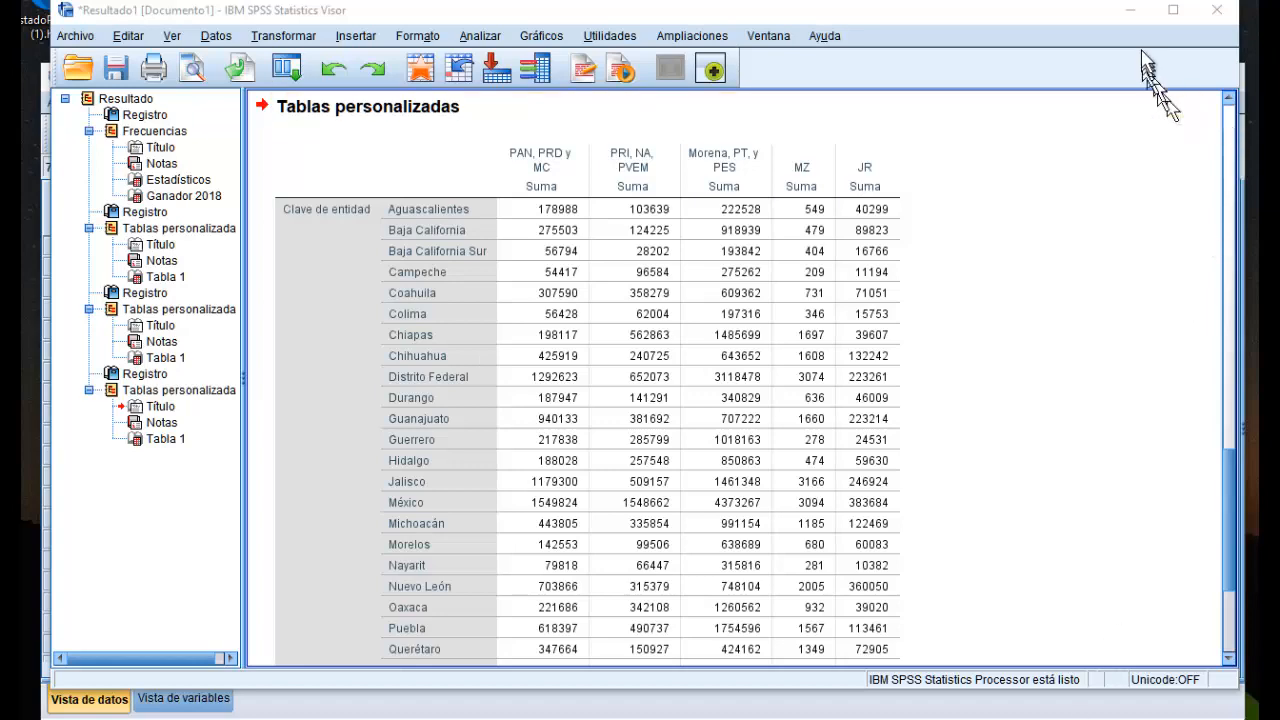
Return to the data editor and select the Compe18 variable's column for review
click(1137, 15)
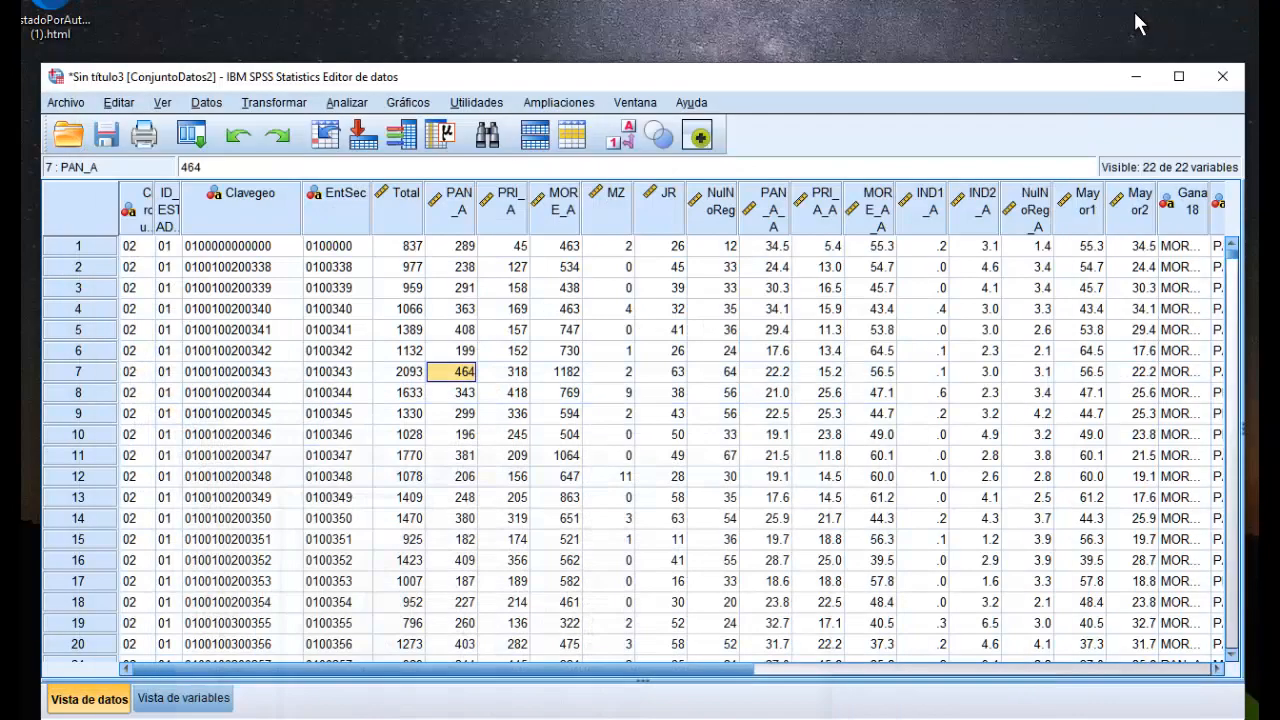
drag(500, 664, 866, 670)
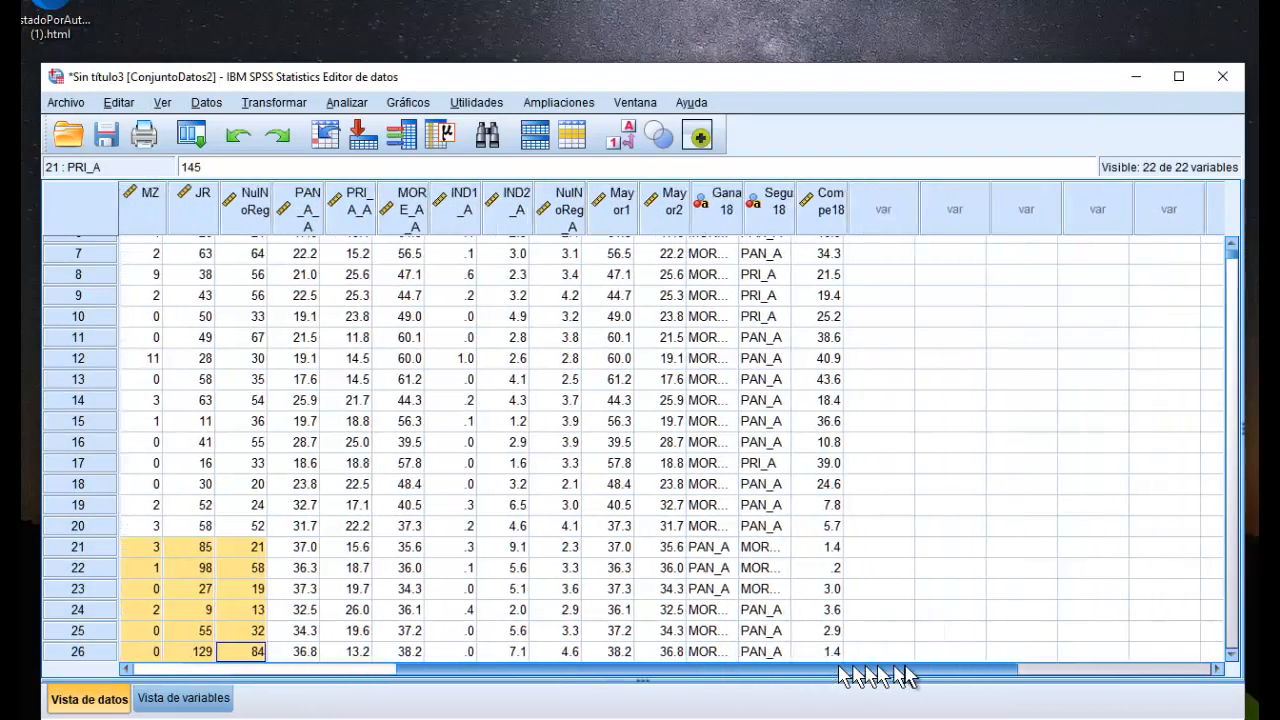
click(824, 201)
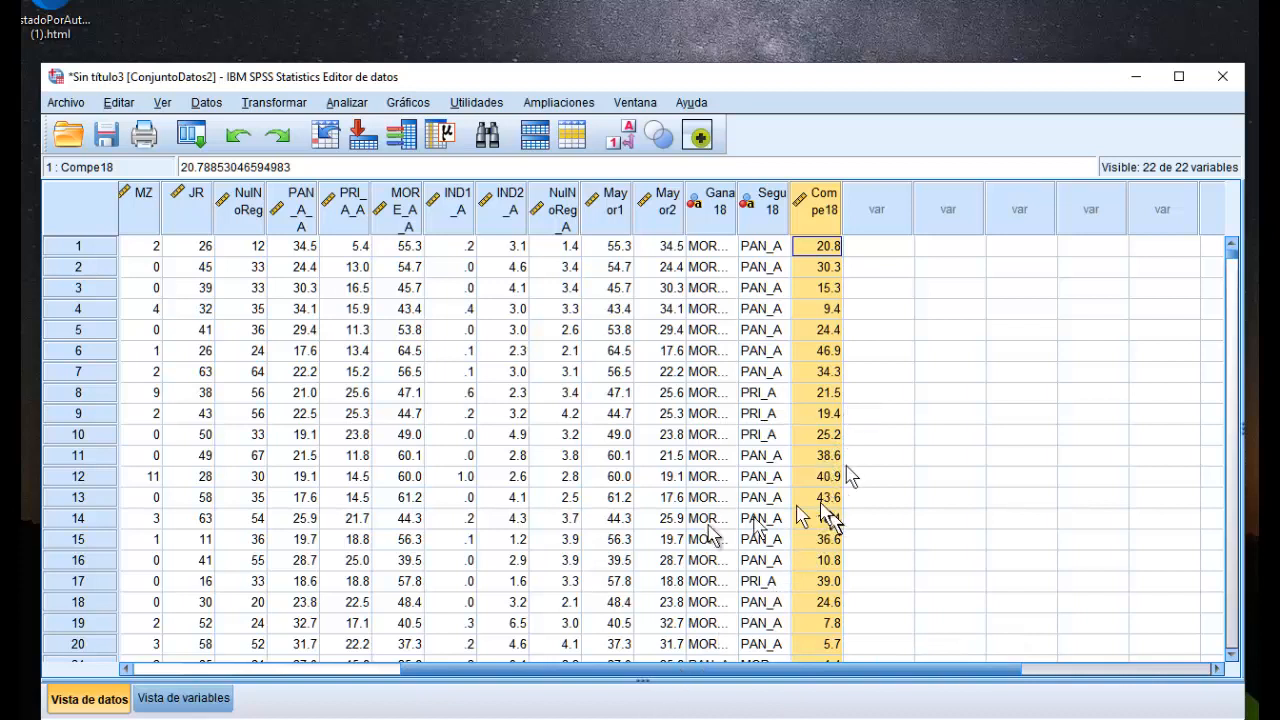
Start Agrupación visual for the Competitividad variable and name the grouped variable CompeG
click(211, 104)
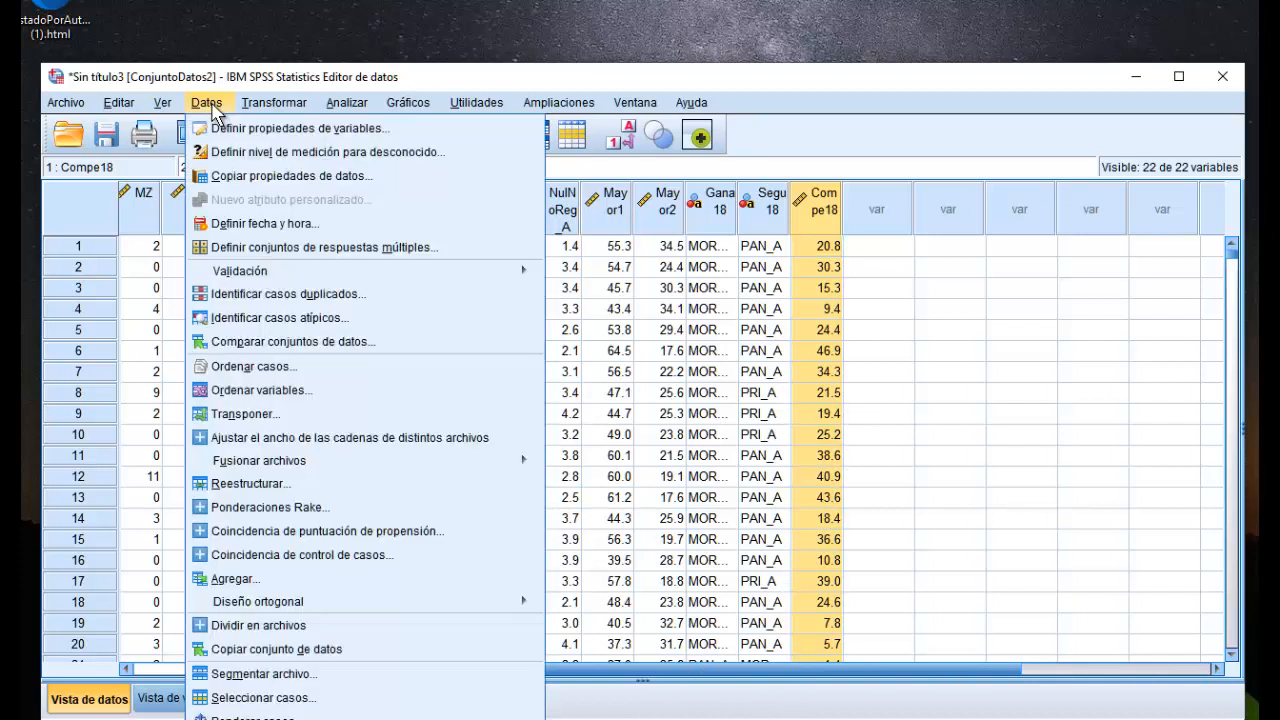
mouse_move(258, 112)
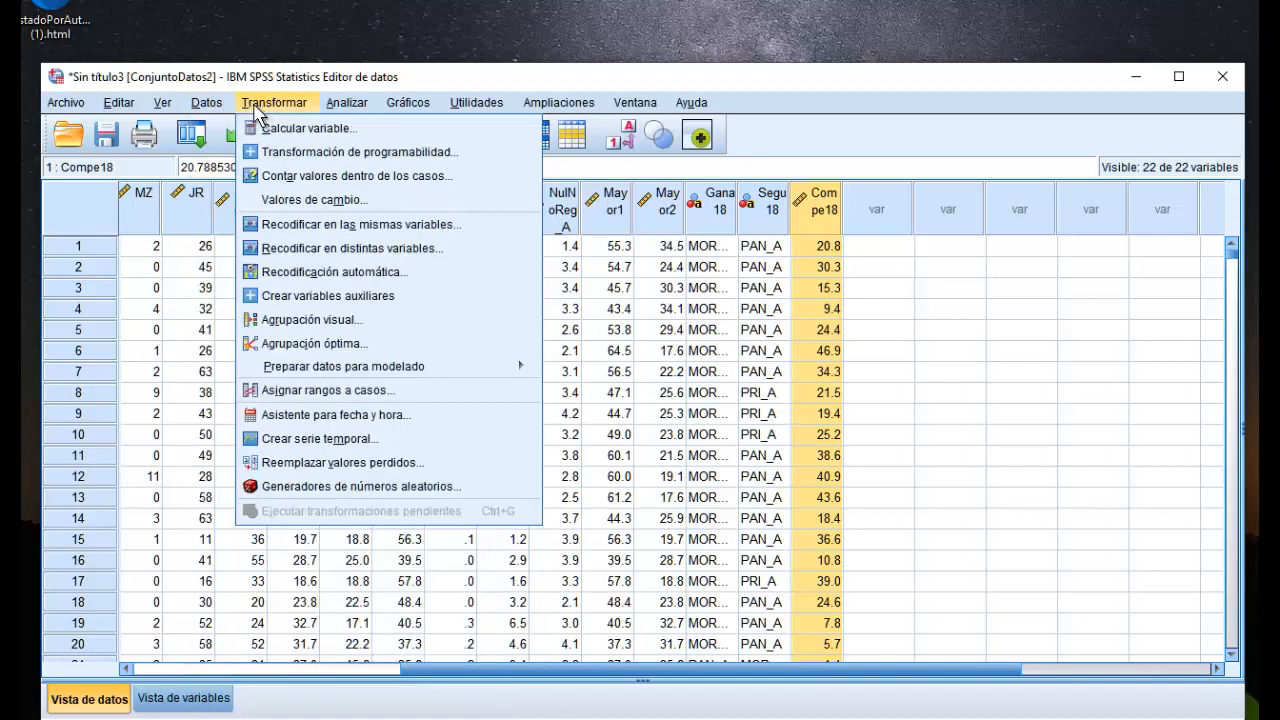
click(310, 320)
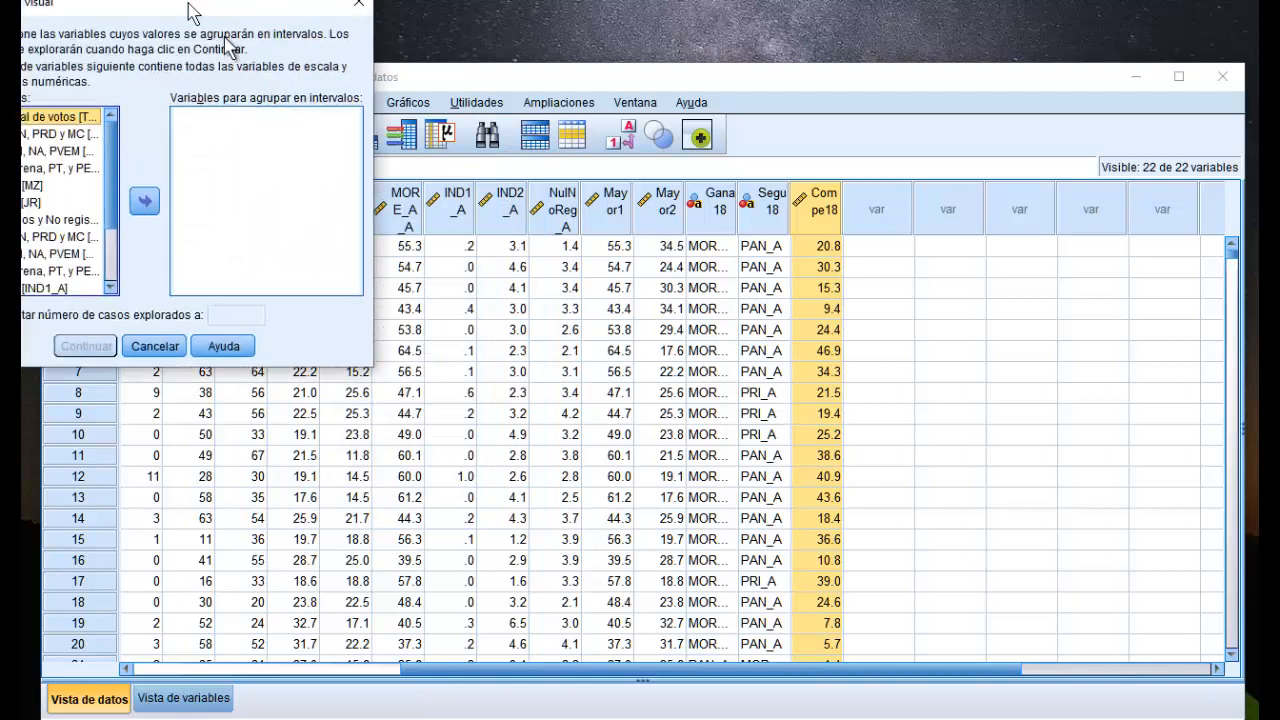
scroll(510, 385, down, 2)
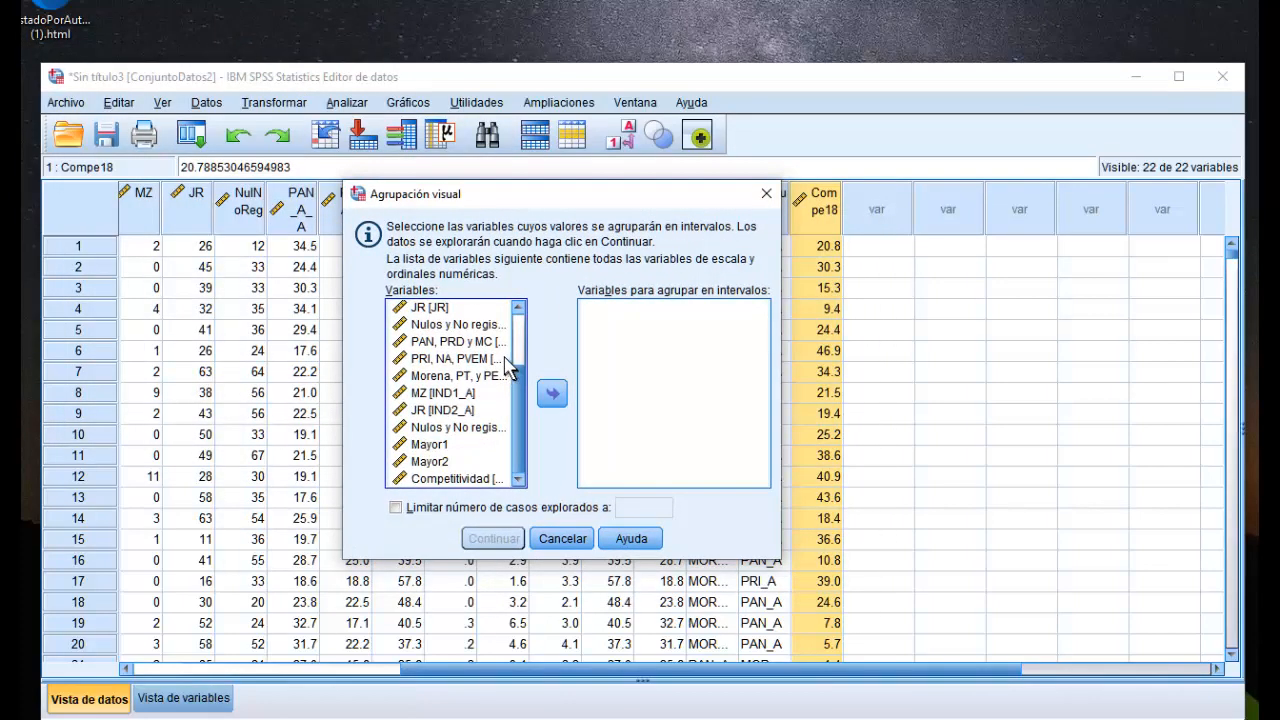
click(455, 479)
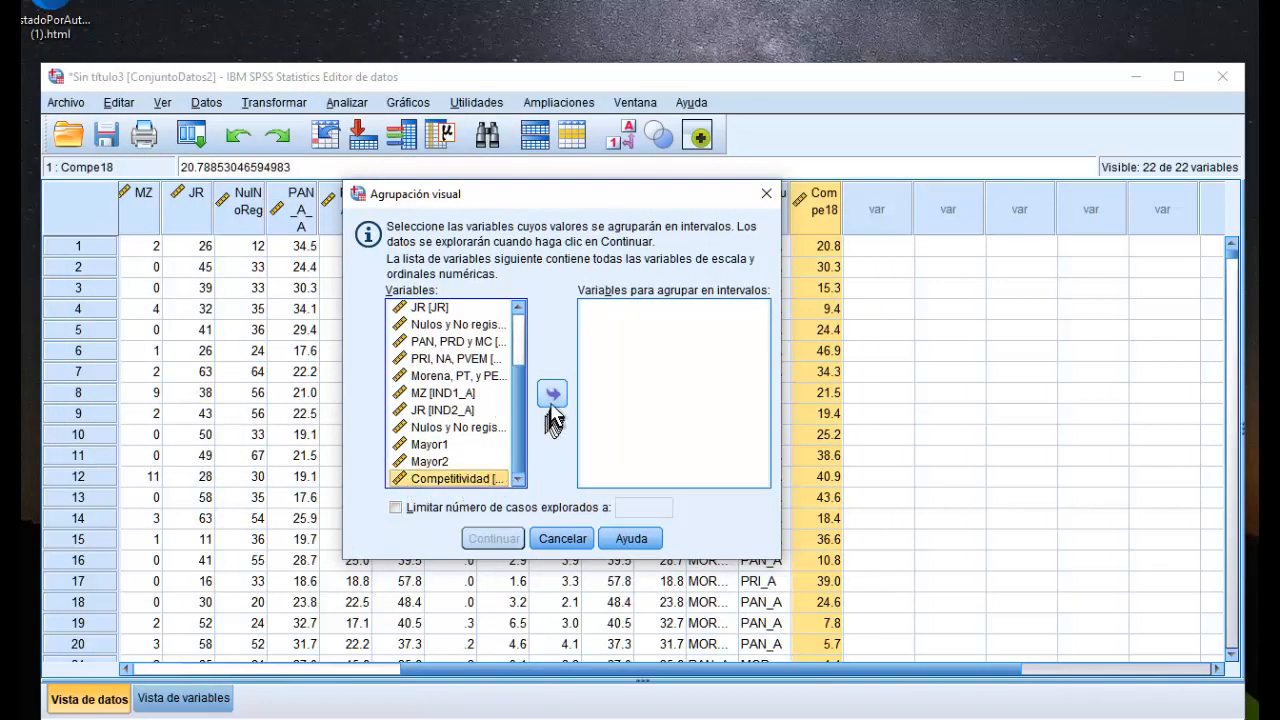
click(552, 395)
click(500, 538)
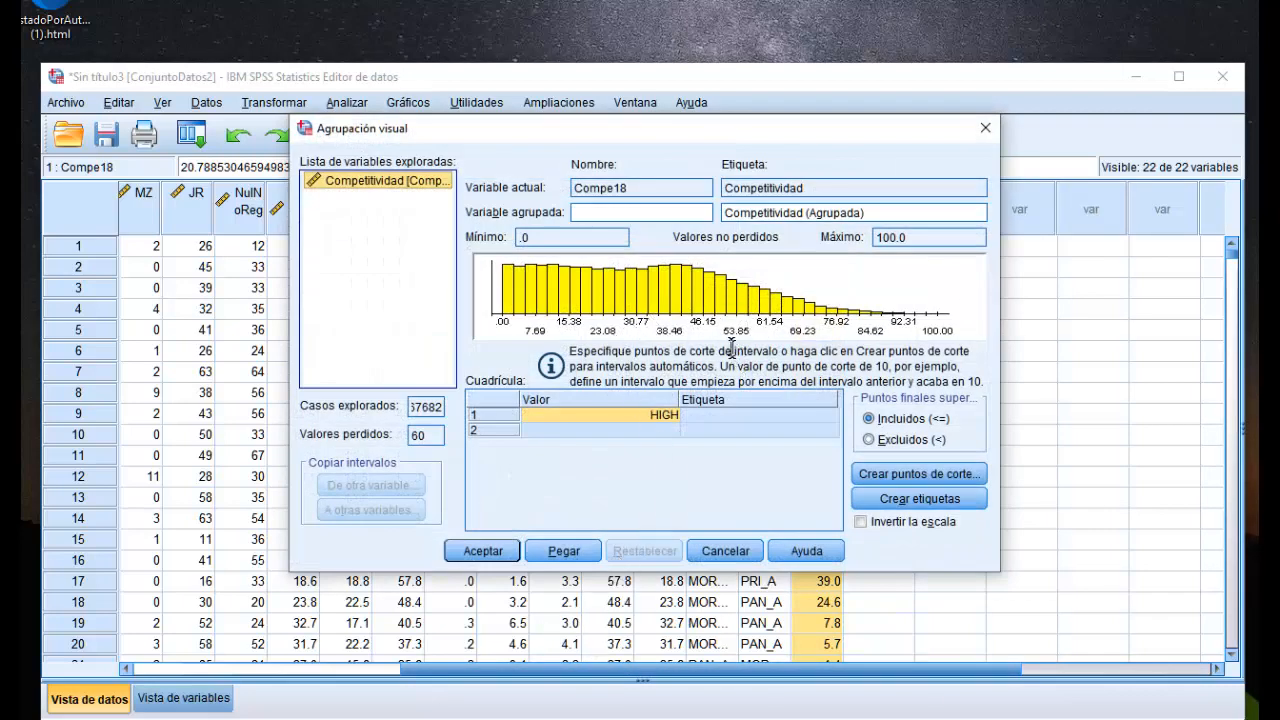
click(612, 213)
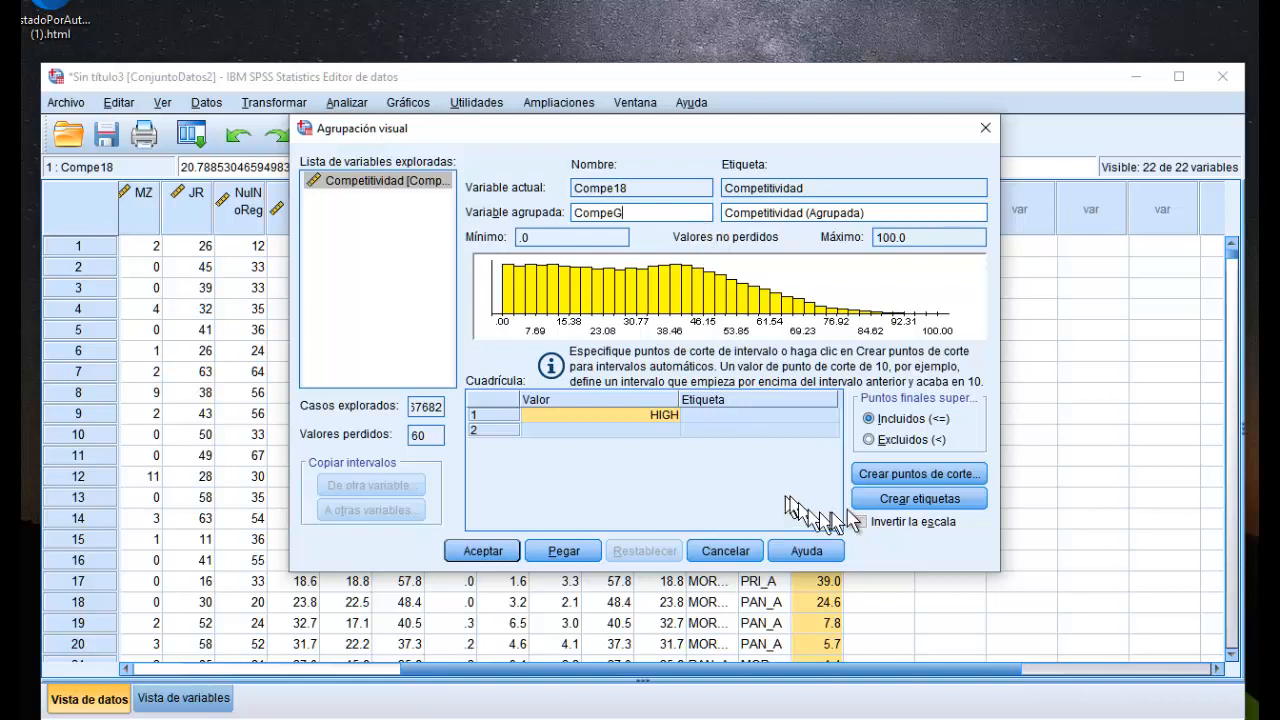
Create equal-width cut points for CompeG with the first at 5, 4 cut points and a width of 5
click(905, 474)
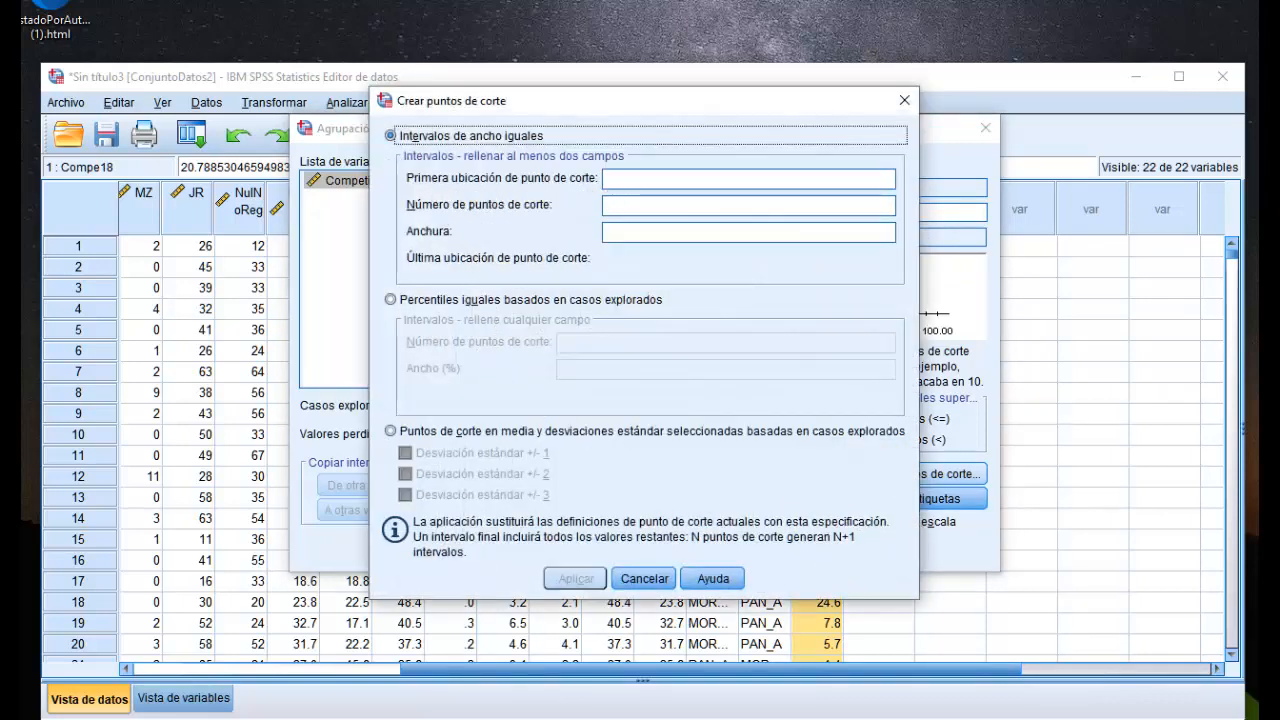
click(640, 180)
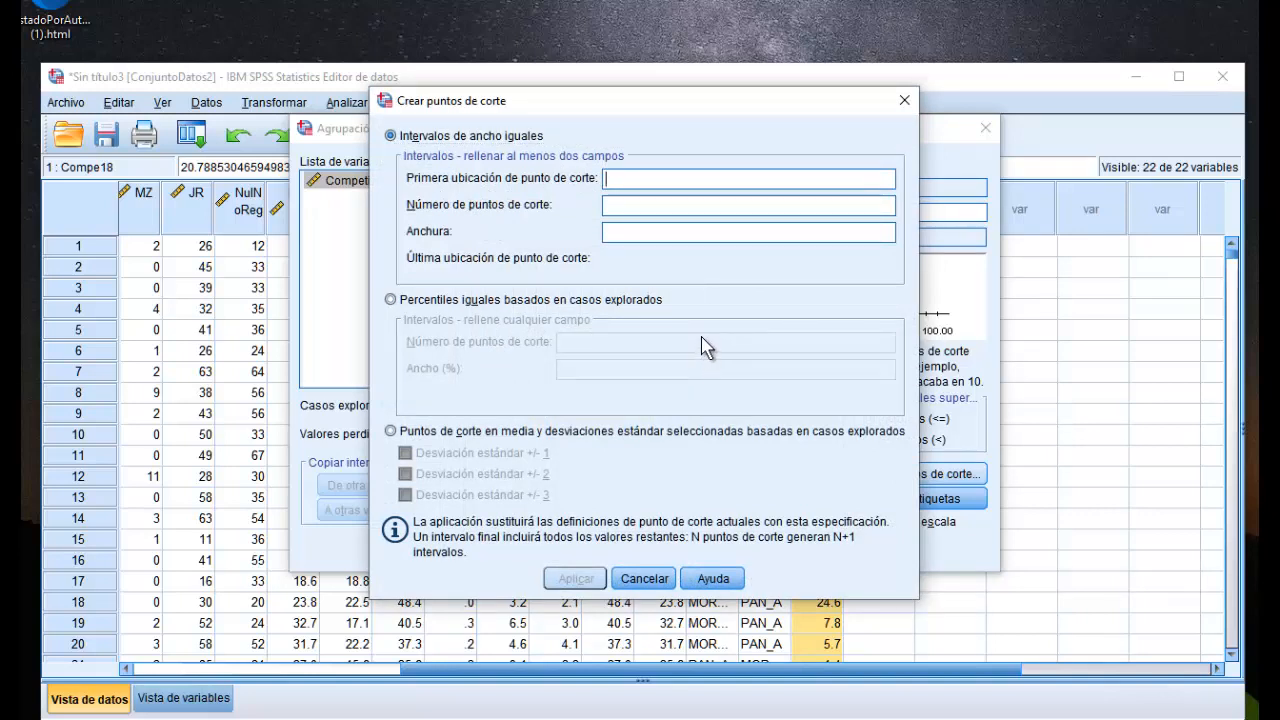
text(5)
click(617, 212)
text(4)
click(630, 231)
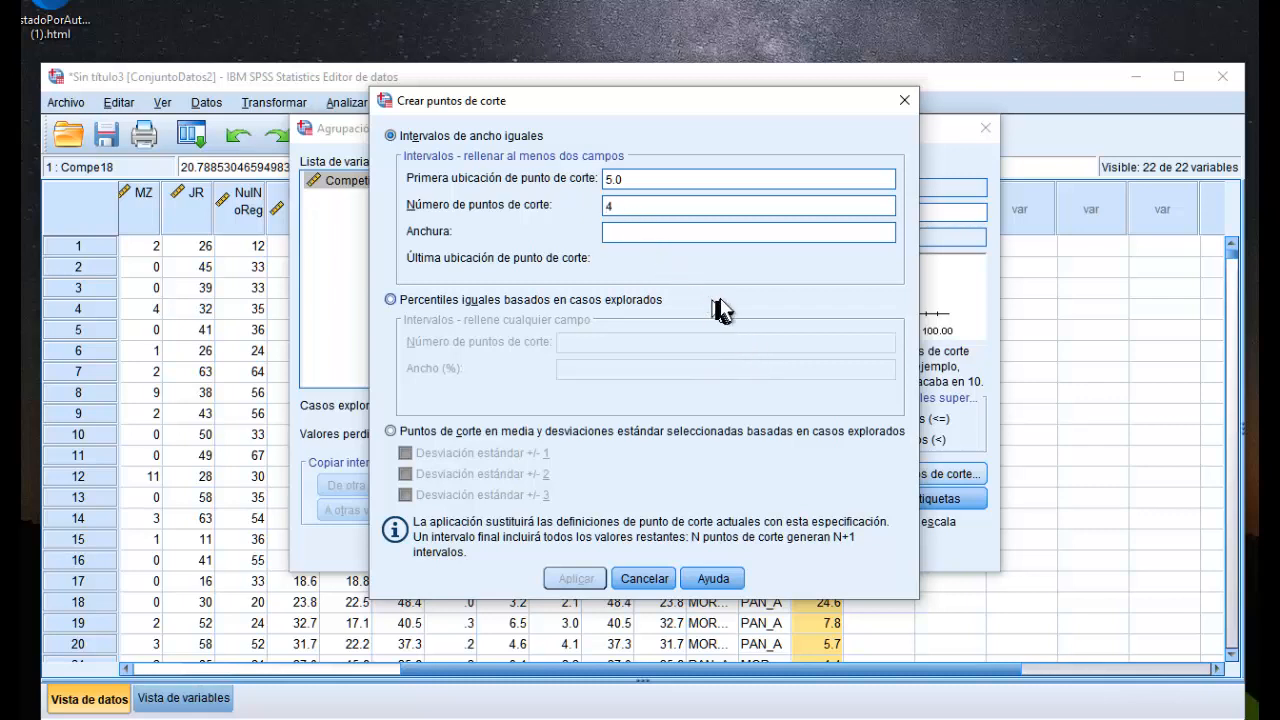
text(5)
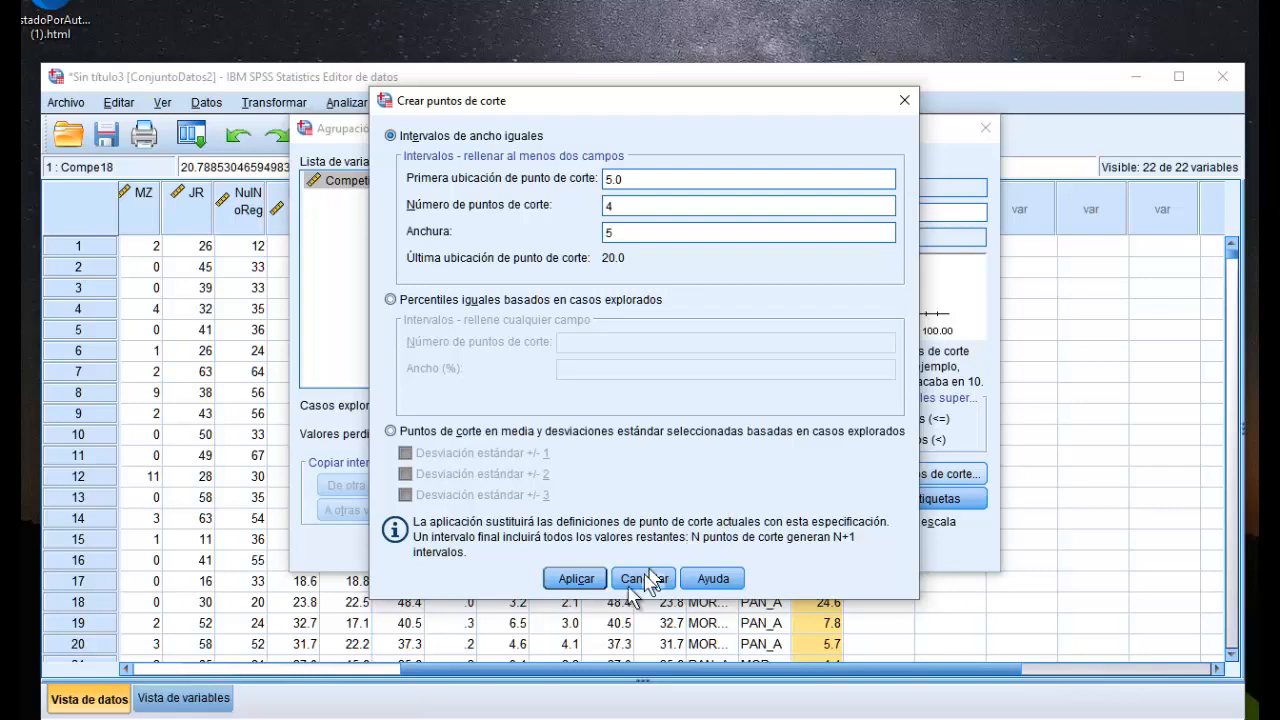
click(577, 580)
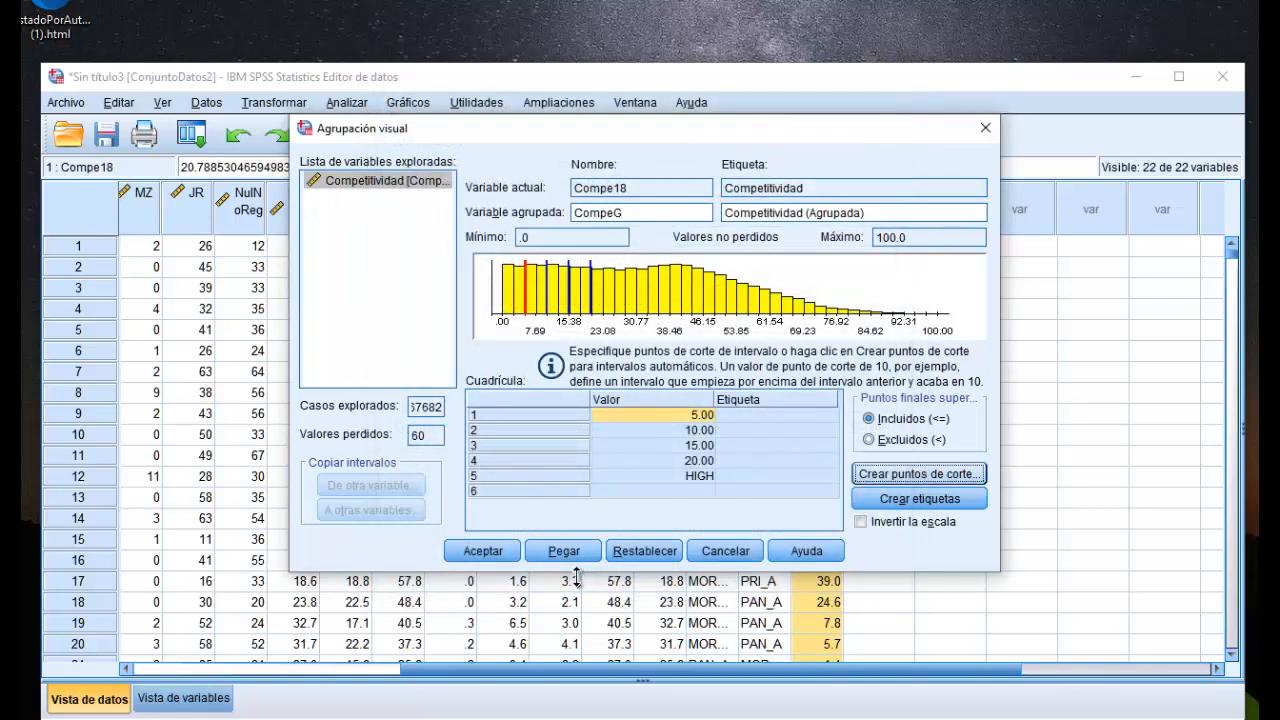
Label the five CompeG intervals, from the lowest values up, Muy alta, Alta, Media, Baja and Muy baja
click(748, 415)
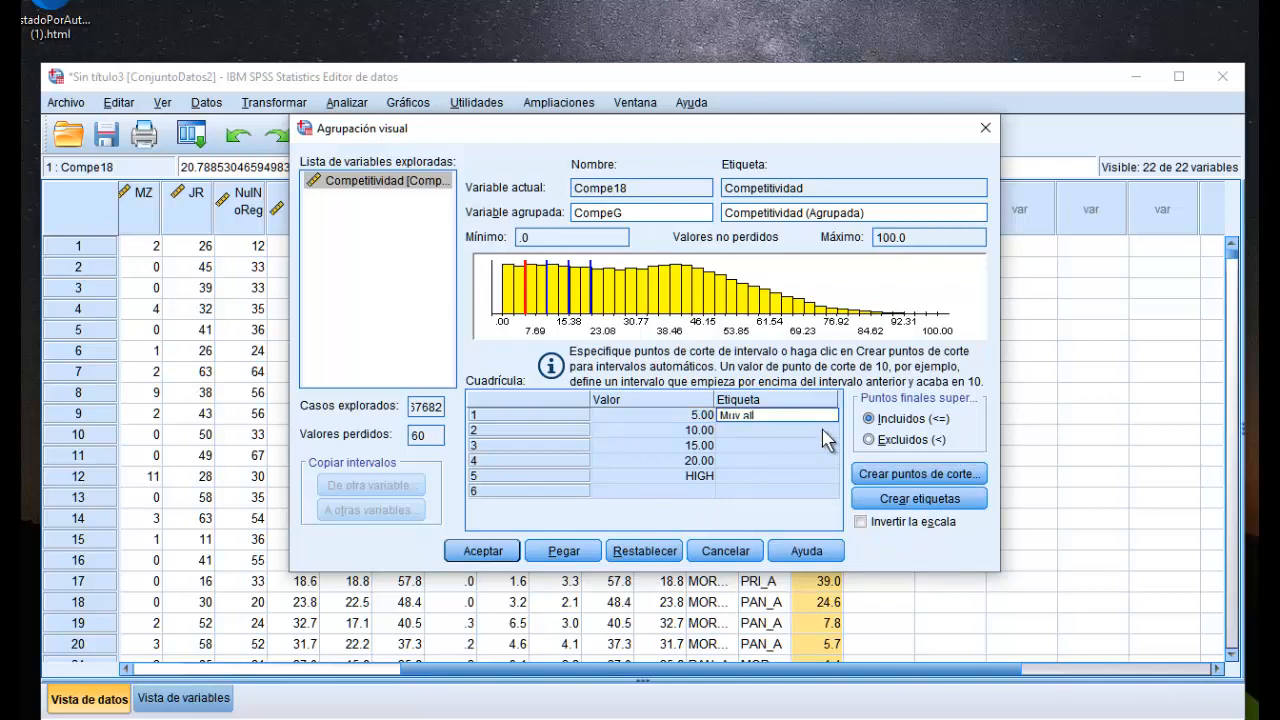
key(Return)
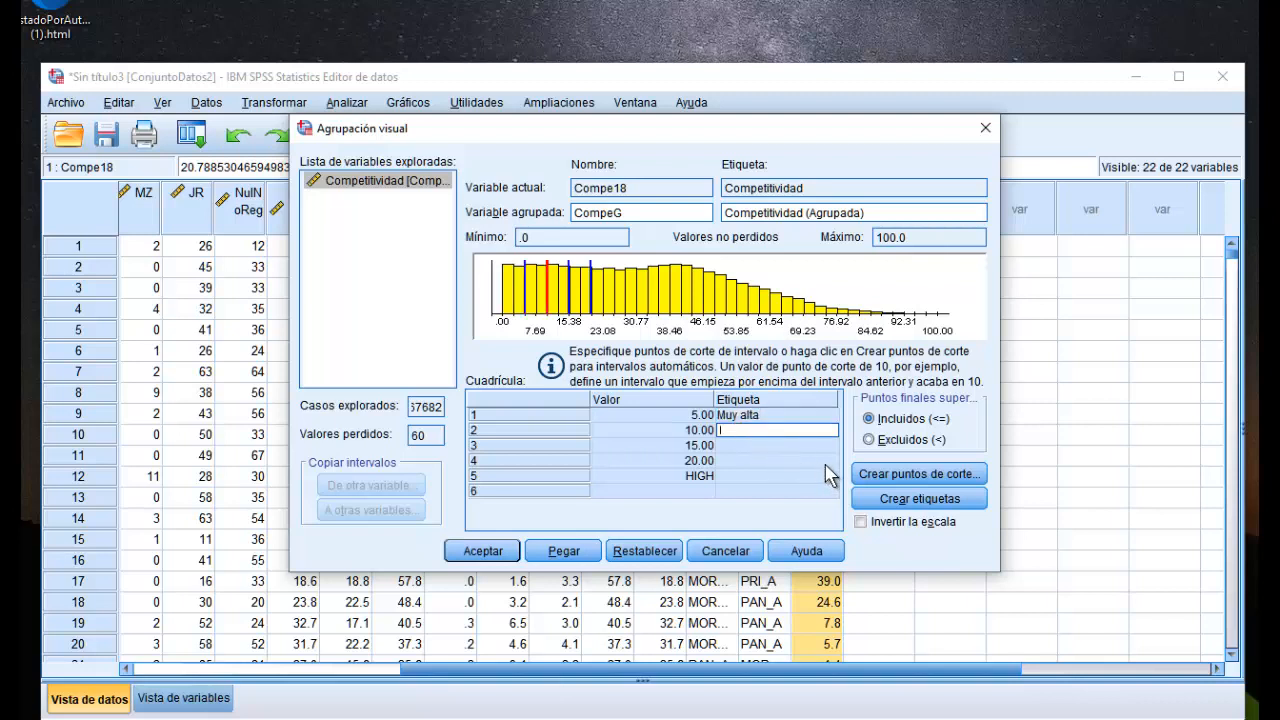
text(Alta)
key(Return)
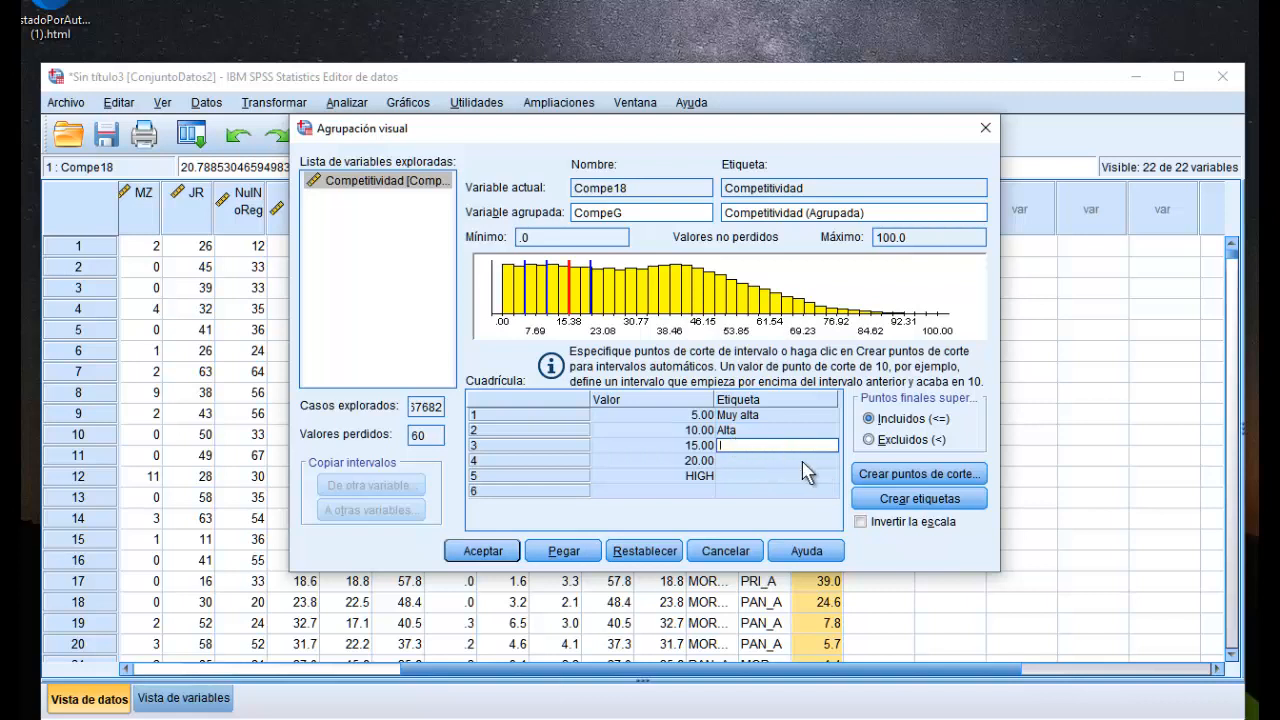
click(736, 464)
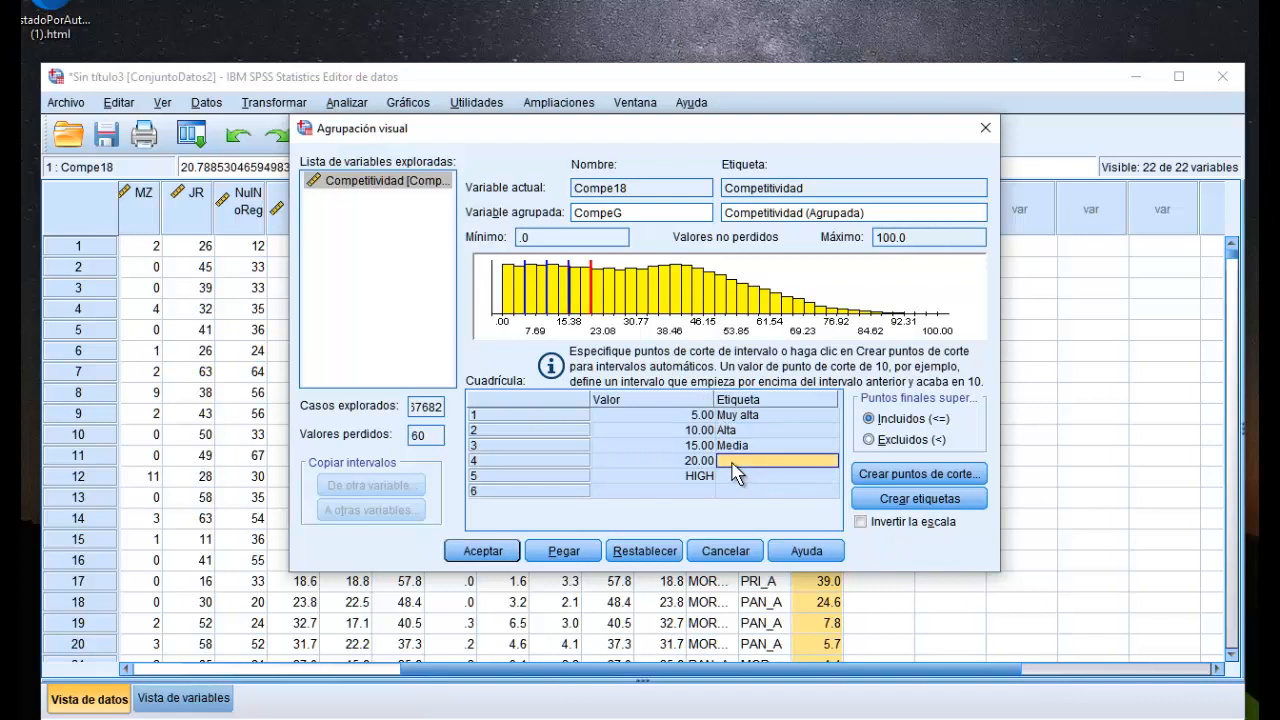
click(734, 463)
text(Ba)
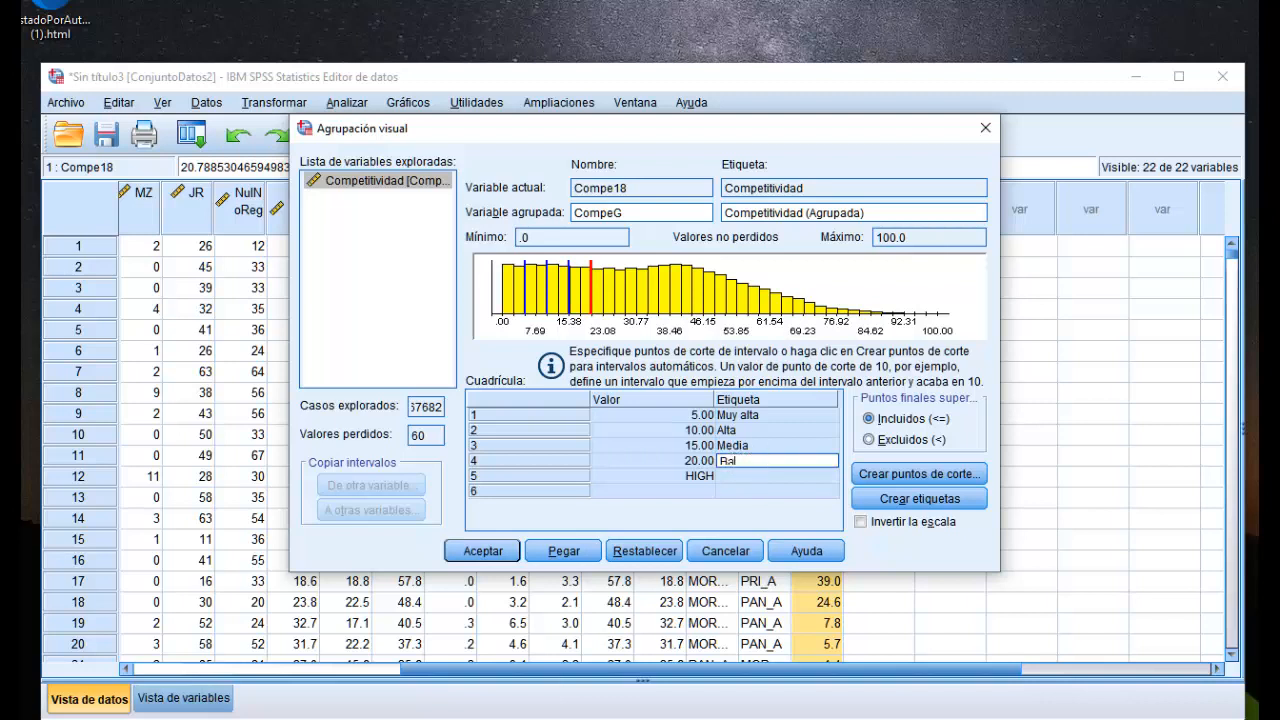
text(ja)
click(745, 477)
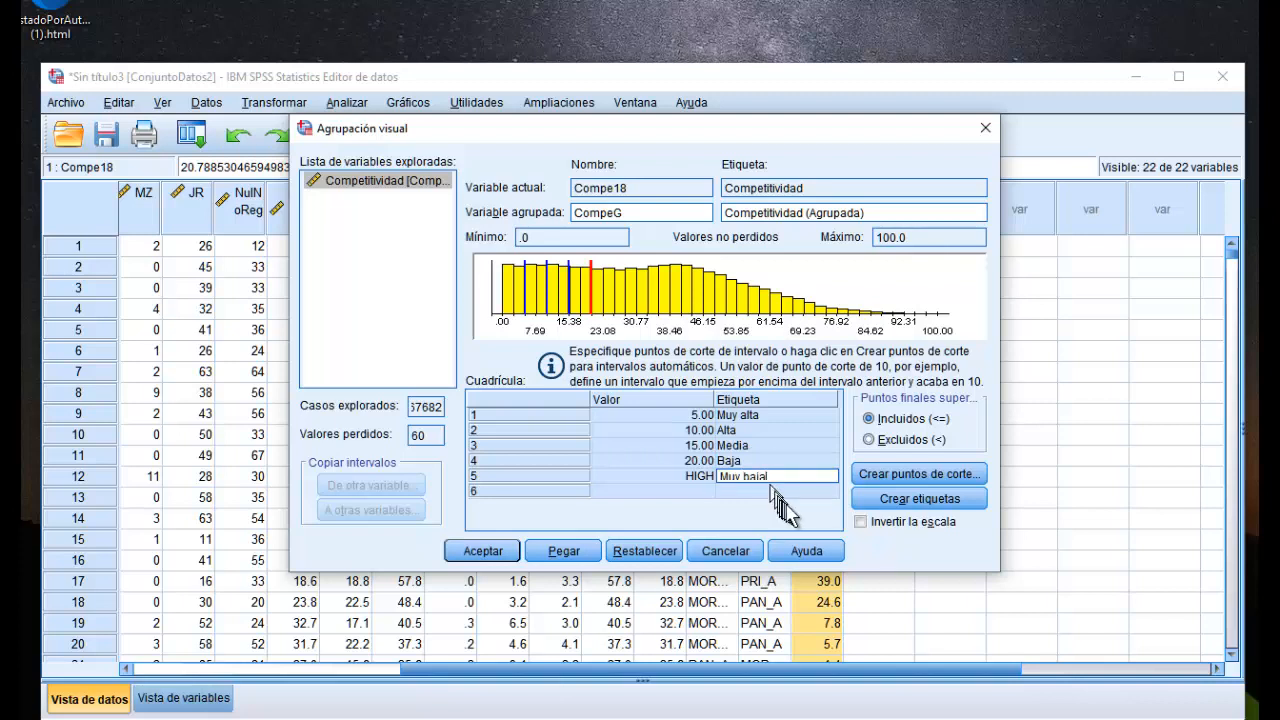
Accept the visual grouping to create the CompeG variable and show the variable definitions in the data editor
click(879, 481)
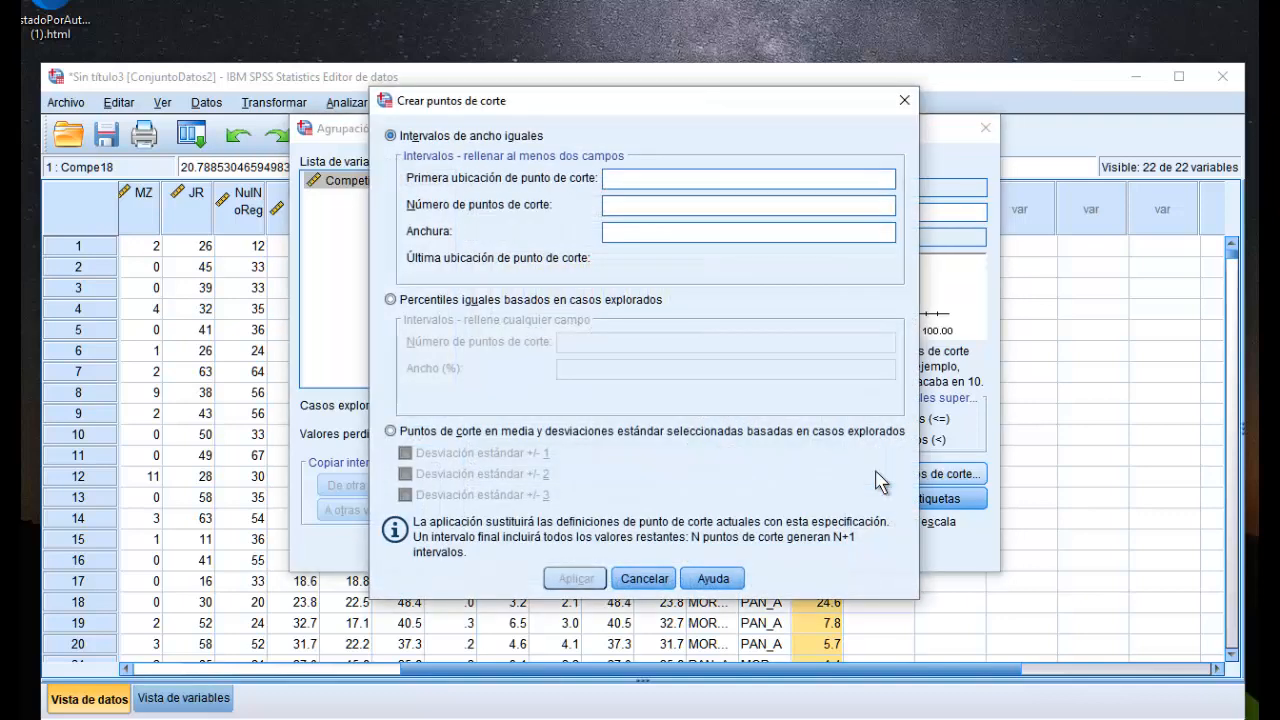
click(644, 580)
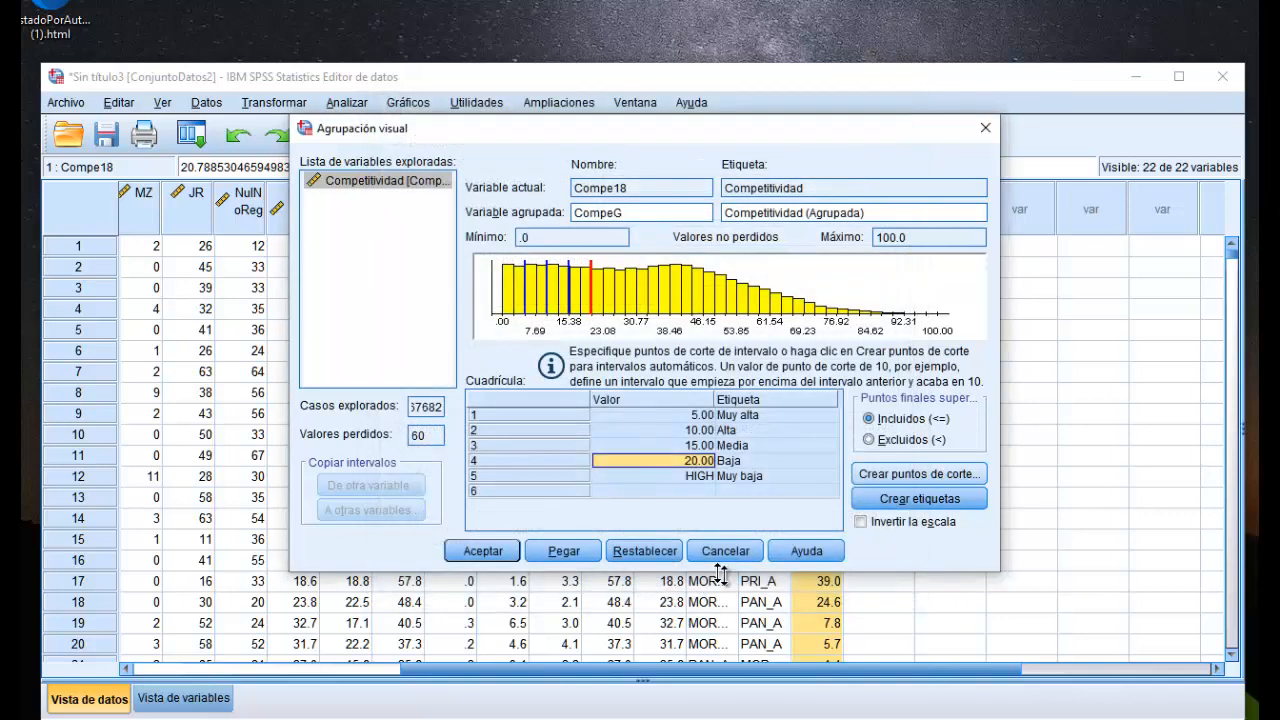
click(490, 551)
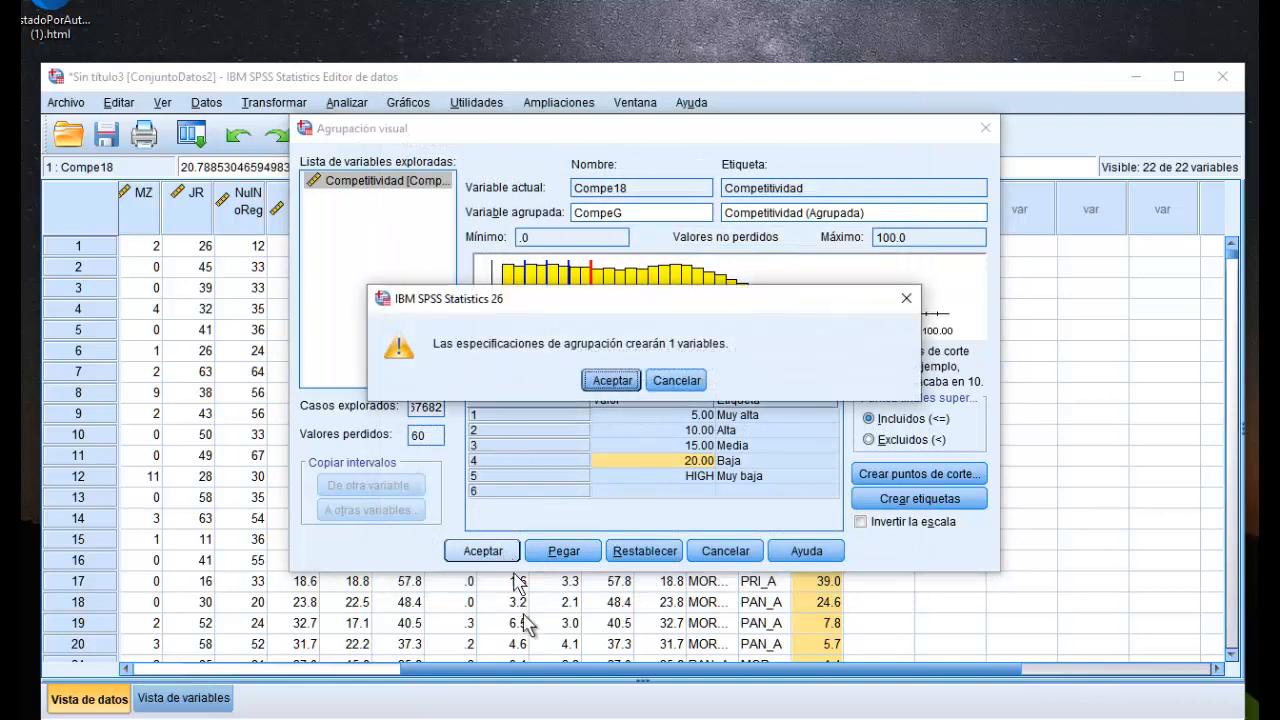
click(612, 380)
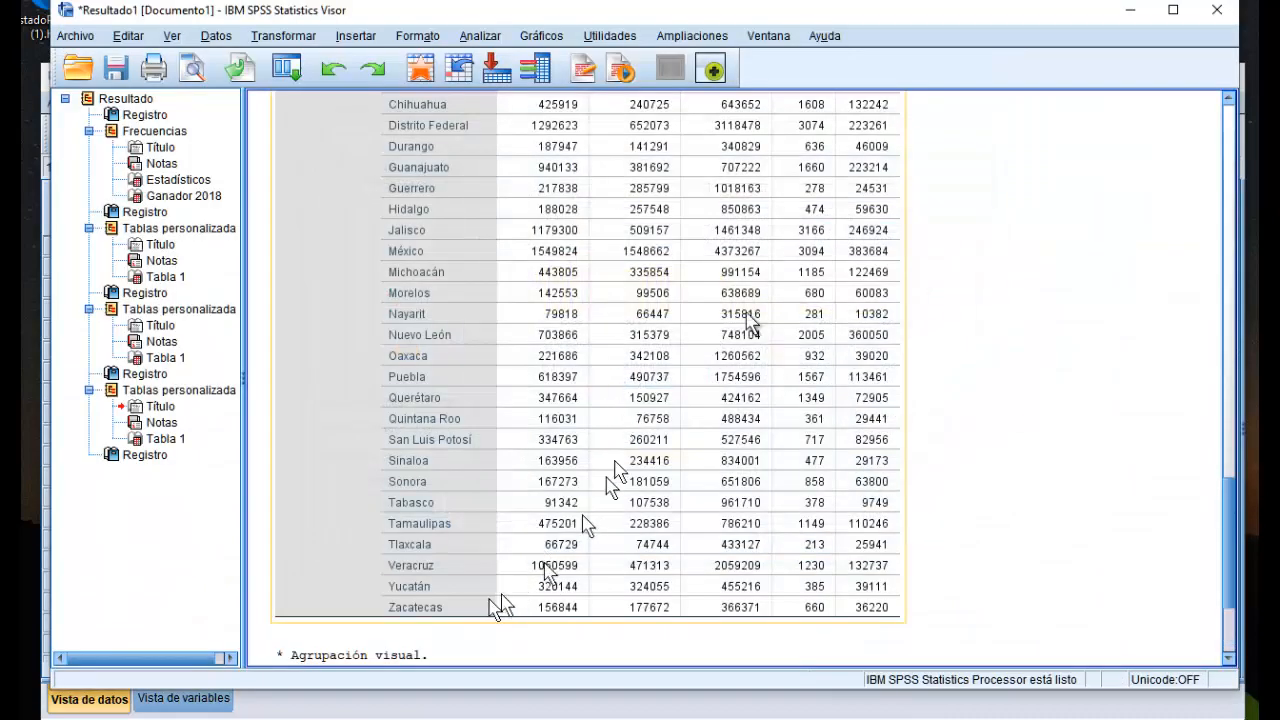
click(1131, 11)
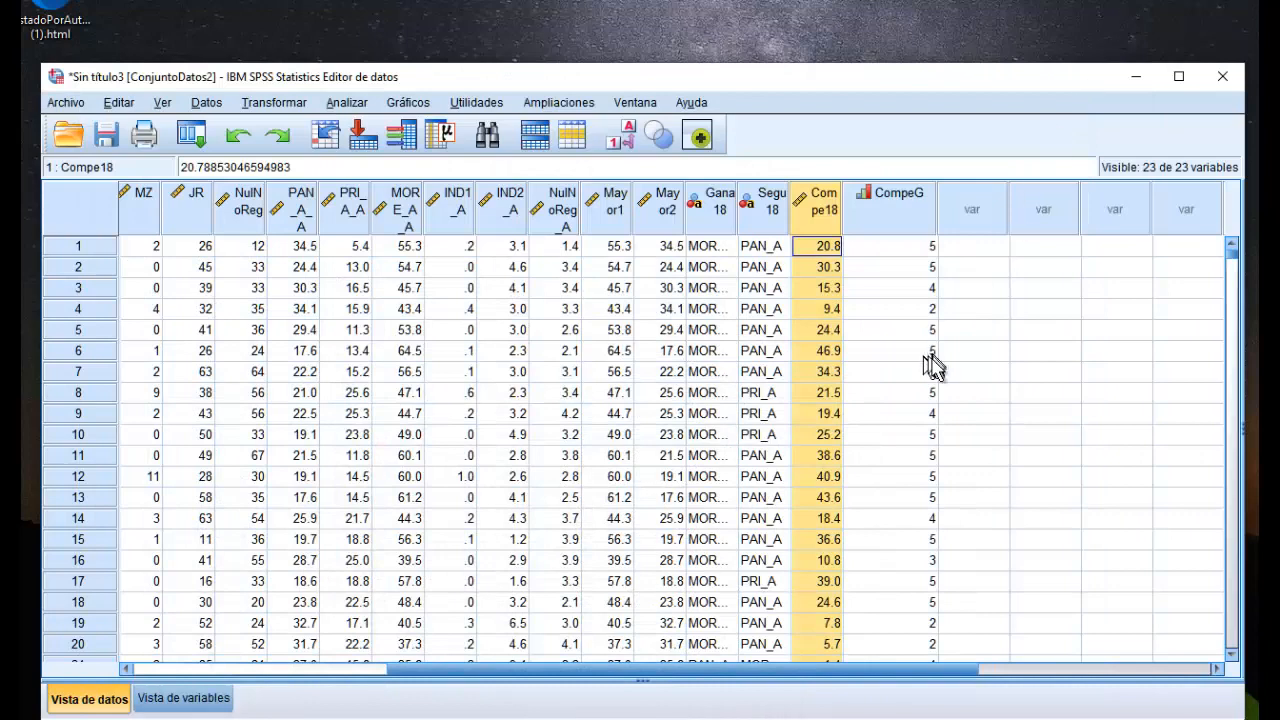
click(213, 697)
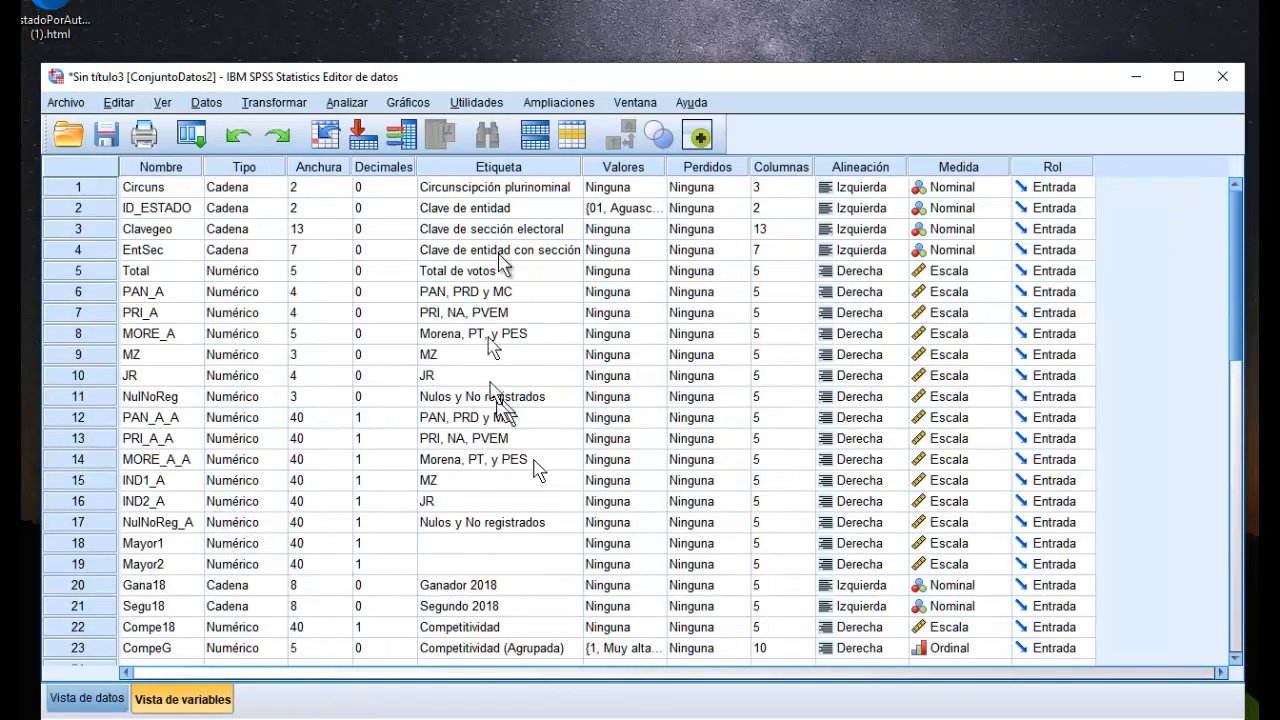
Start a Frecuencias analysis and remove Ganador 2018 from its selected variables
click(350, 103)
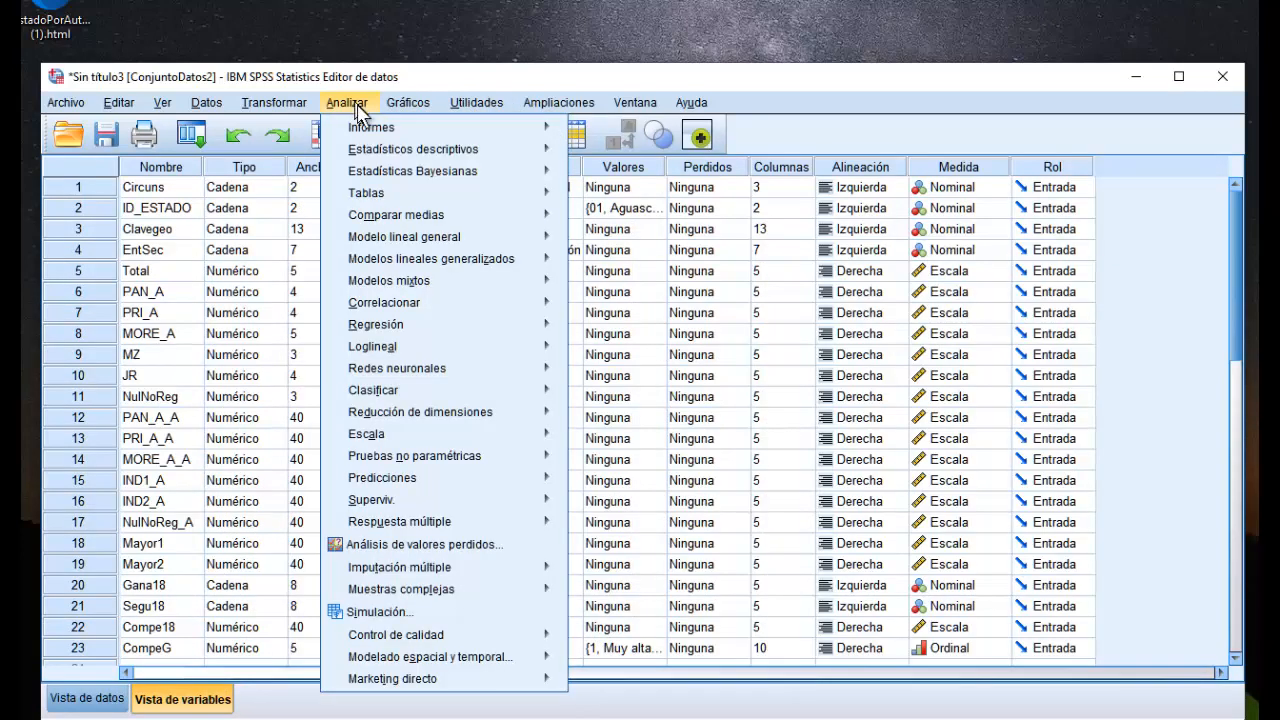
mouse_move(378, 152)
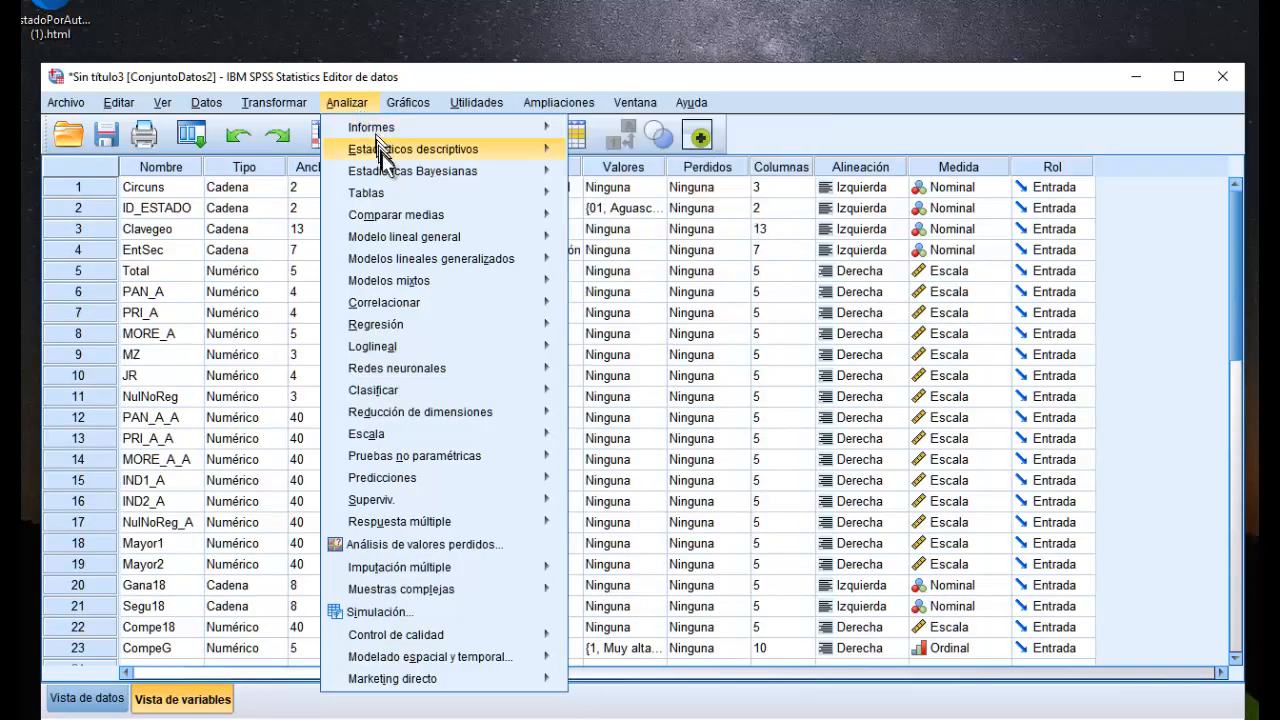
click(615, 153)
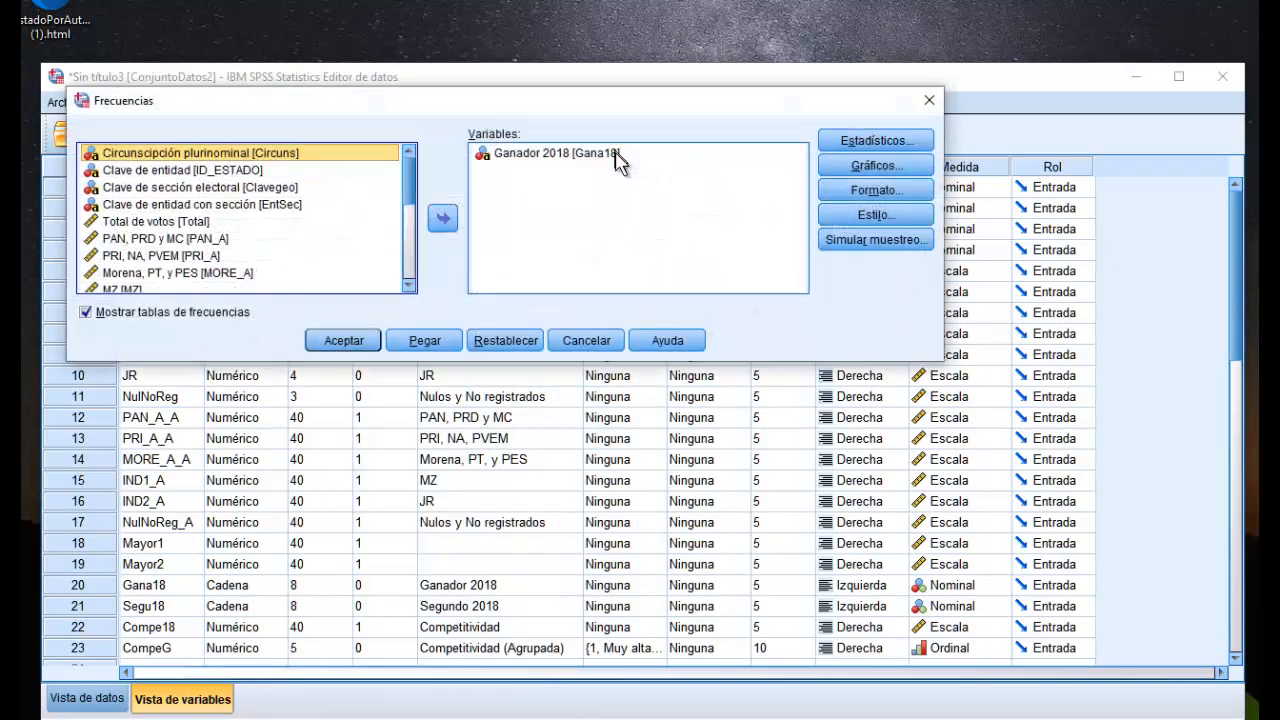
click(550, 153)
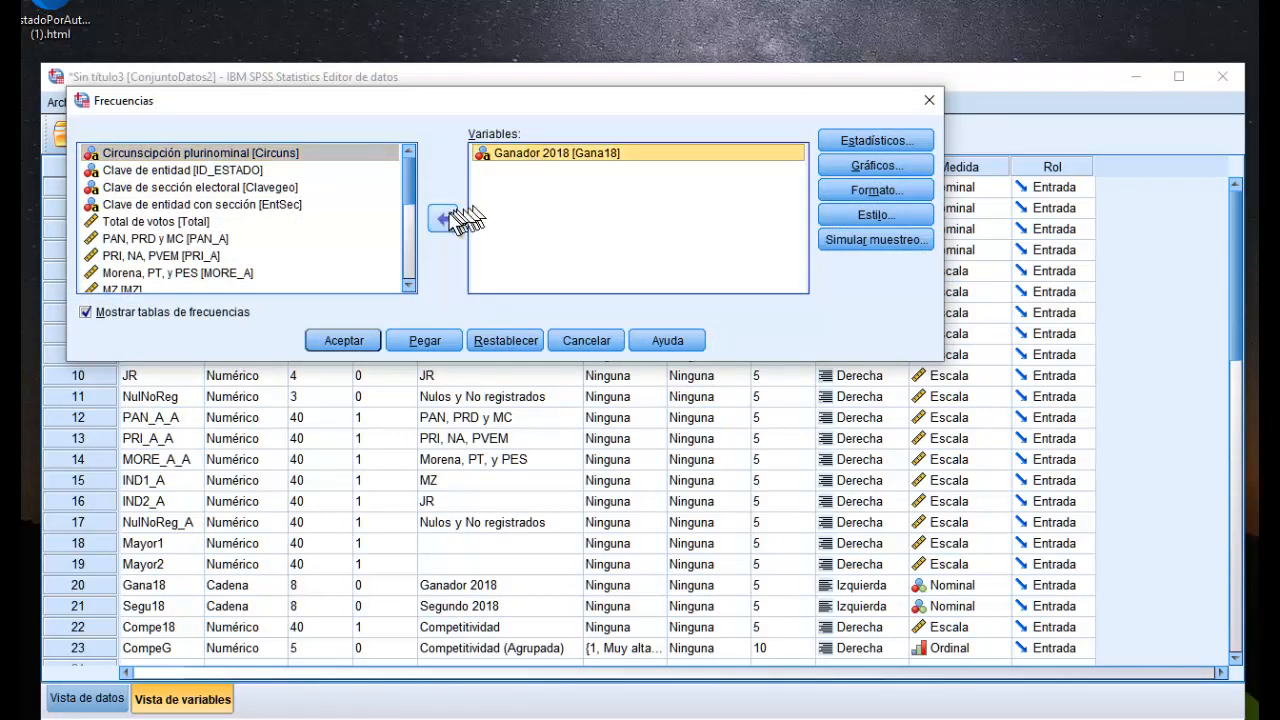
click(442, 217)
Add Competitividad (Agrupada) to the analysed variables and generate its frequency table
scroll(413, 226, up, 2)
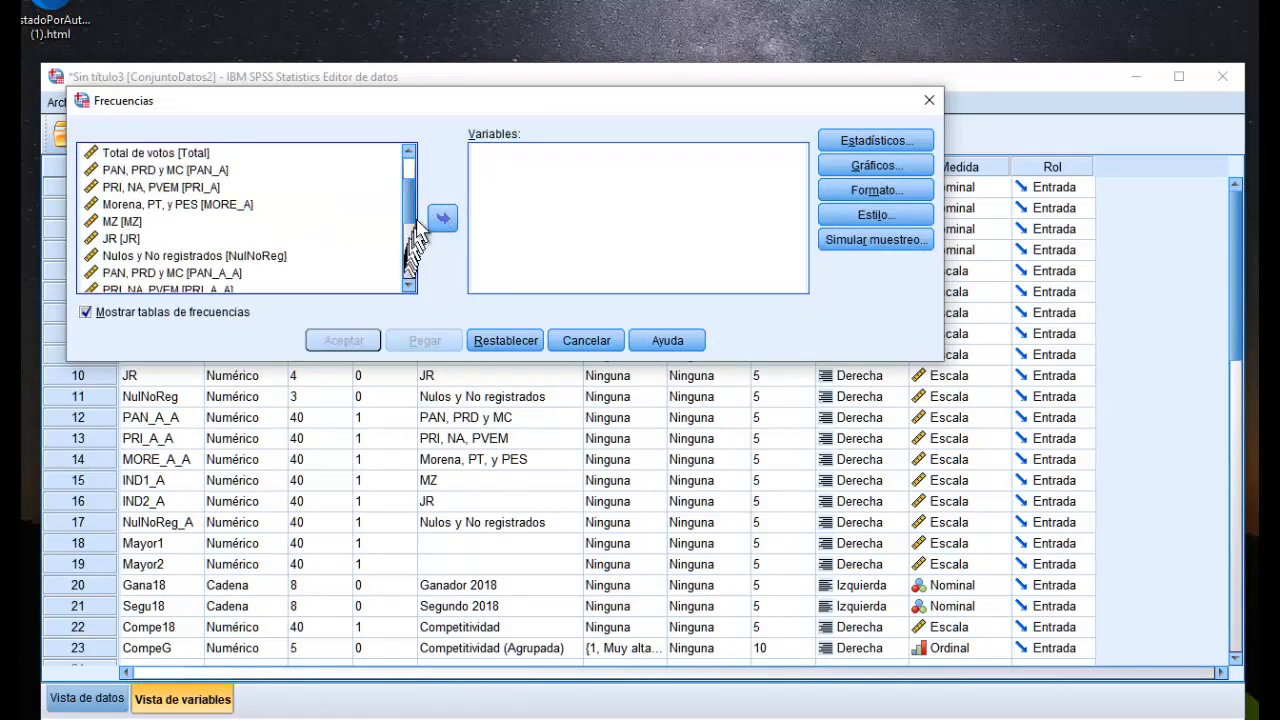
drag(414, 214, 413, 270)
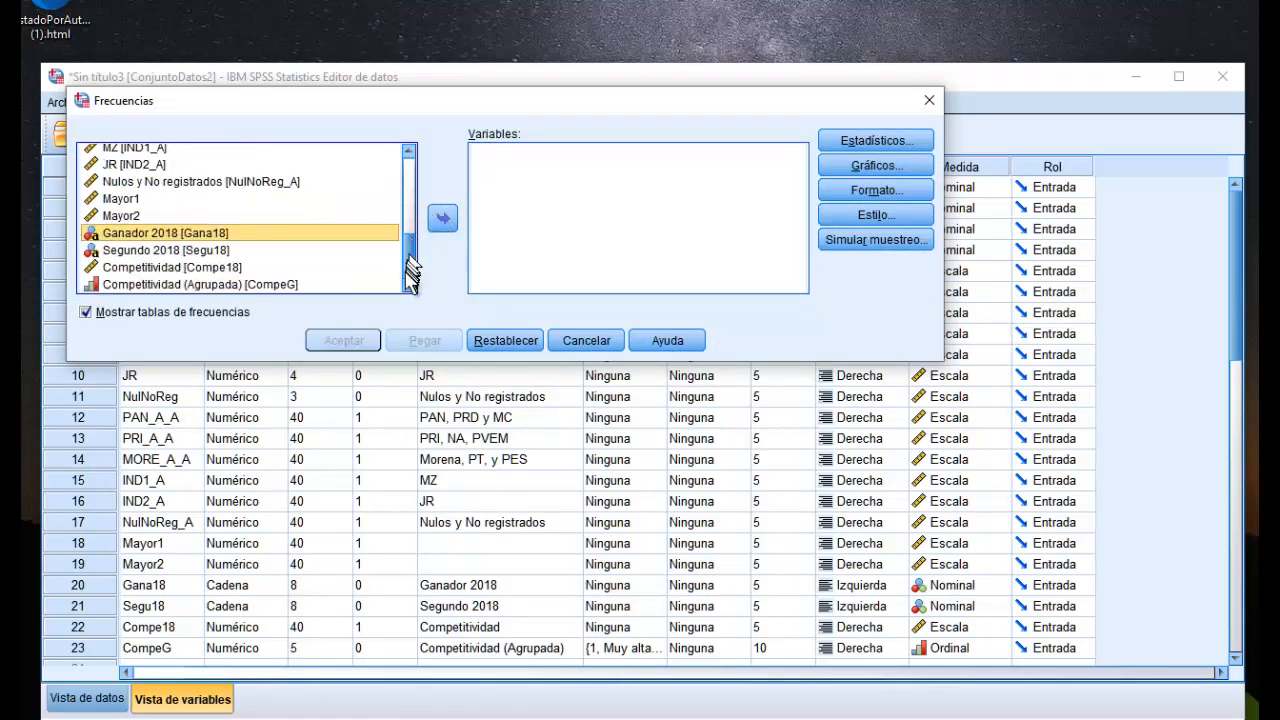
click(263, 285)
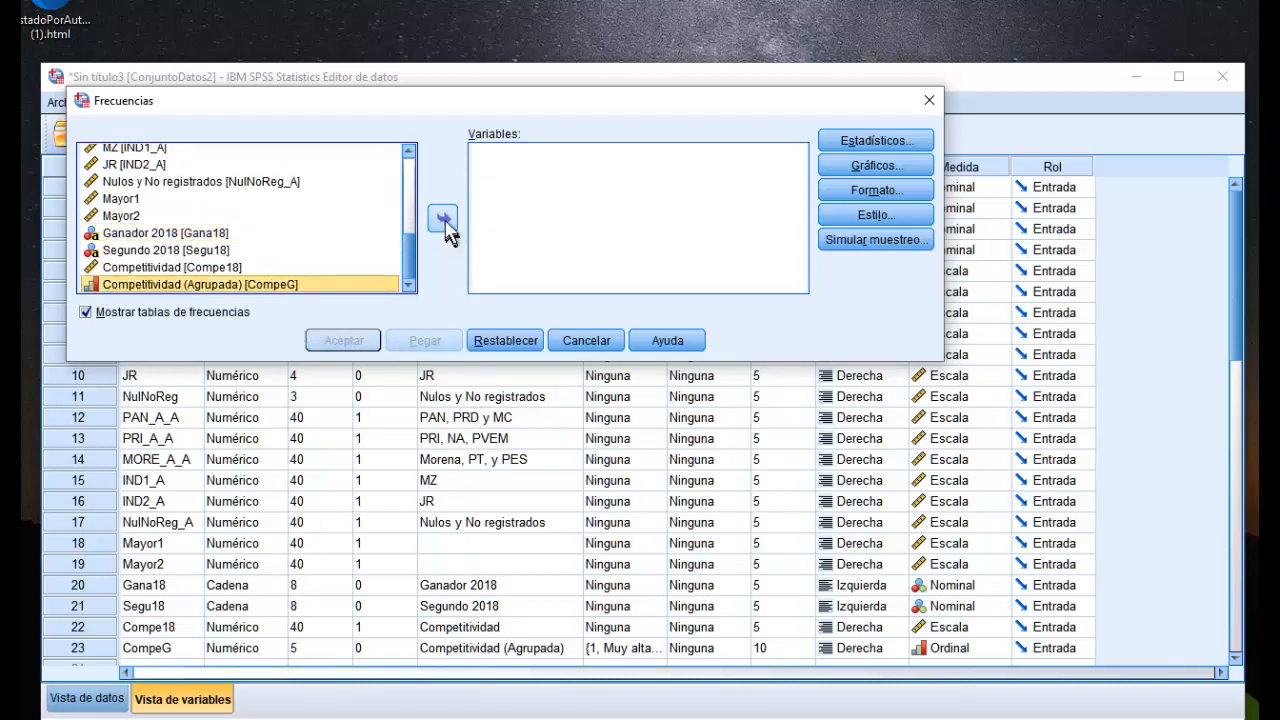
click(443, 220)
click(345, 341)
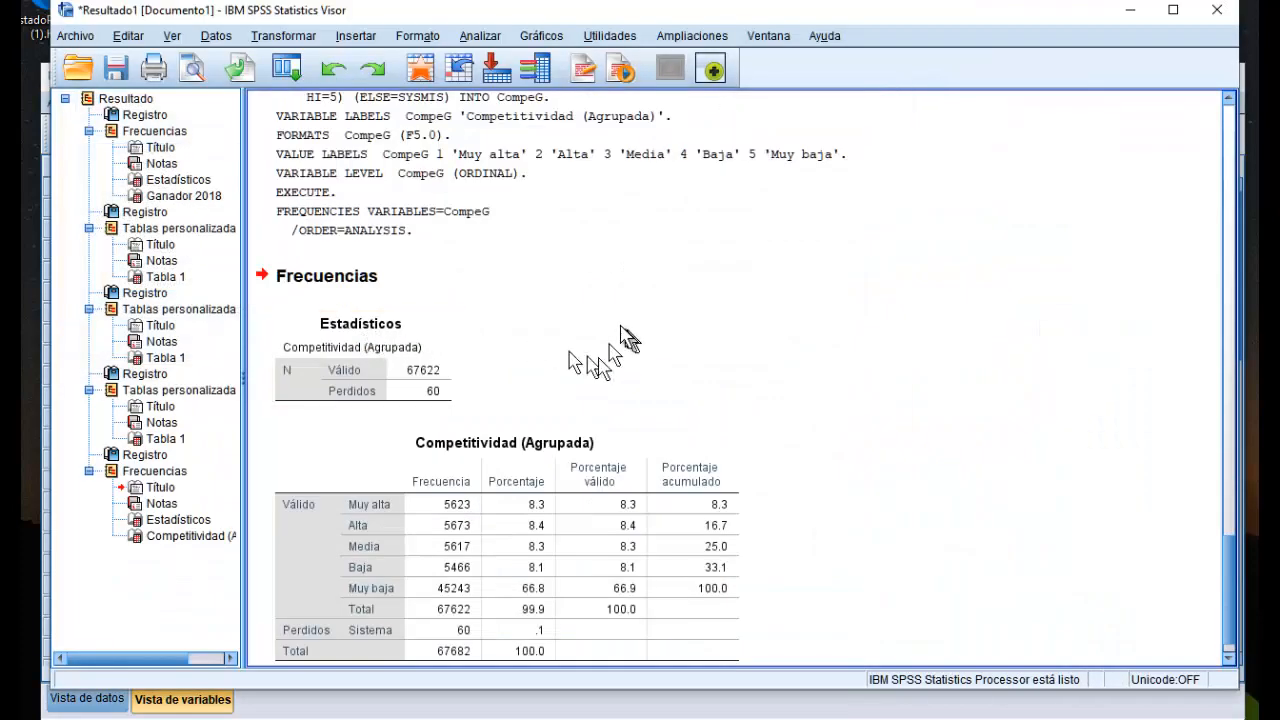
scroll(612, 345, down, 1)
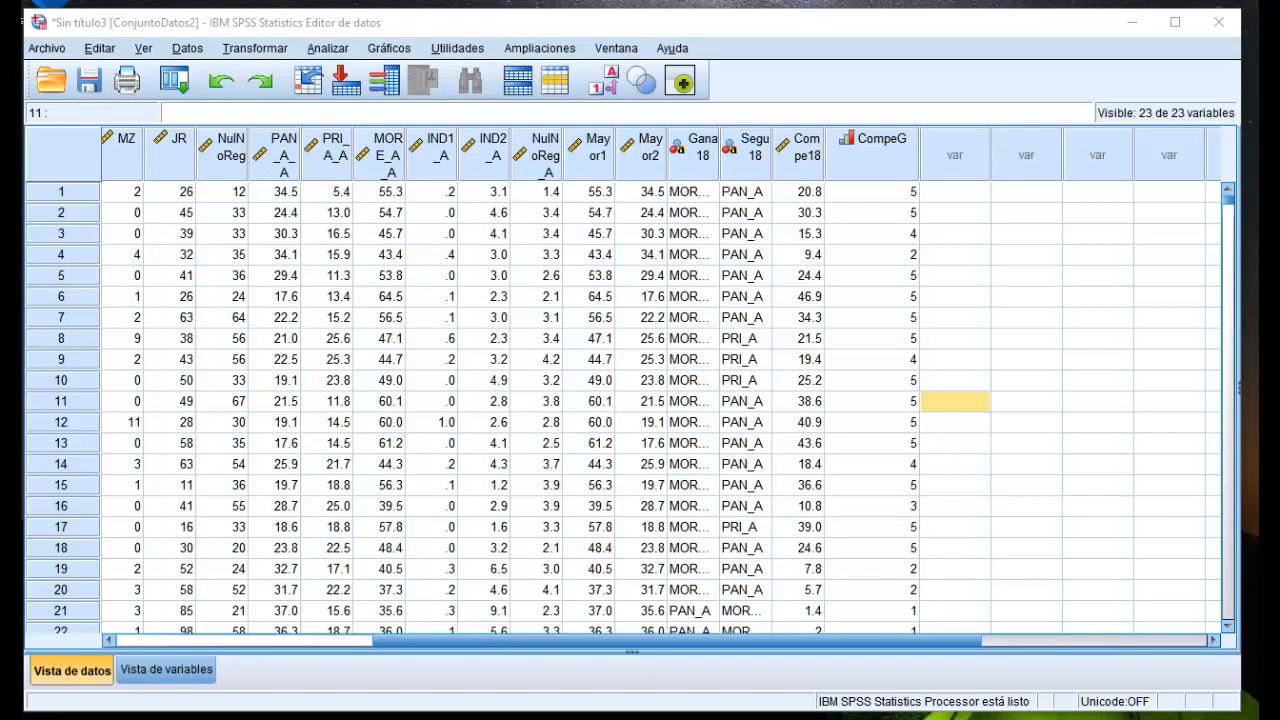
Switch to the Excel workbook Ganador Presidente 1994-2012 por sección electoral.xlsx and examine the Gana94P to Gana12P headings and the EntSec column
click(556, 718)
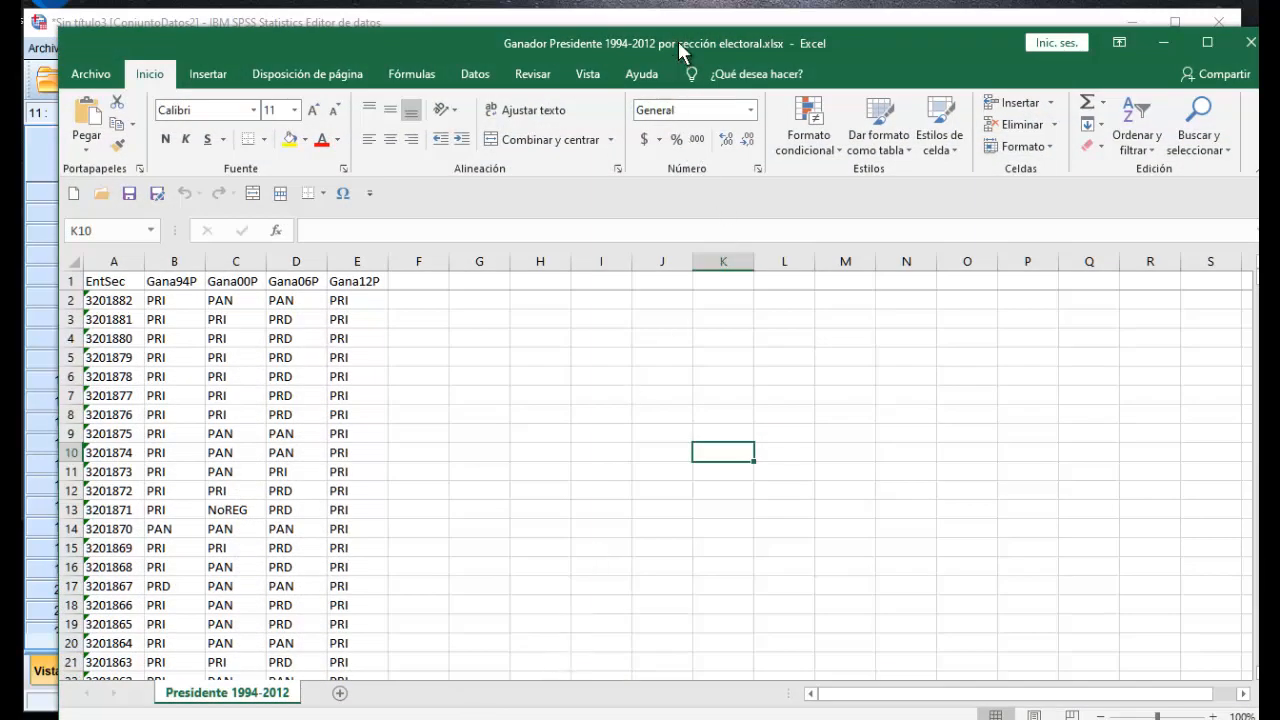
drag(679, 42, 652, 17)
drag(655, 25, 657, 32)
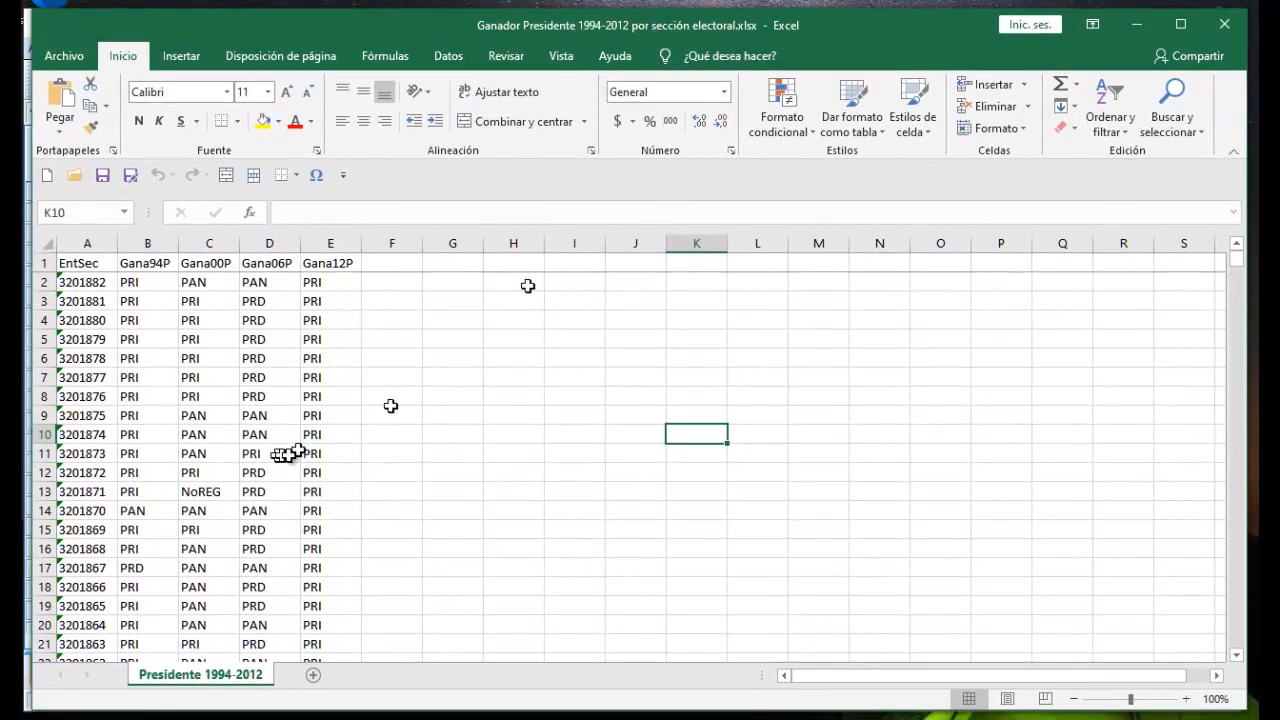
click(152, 264)
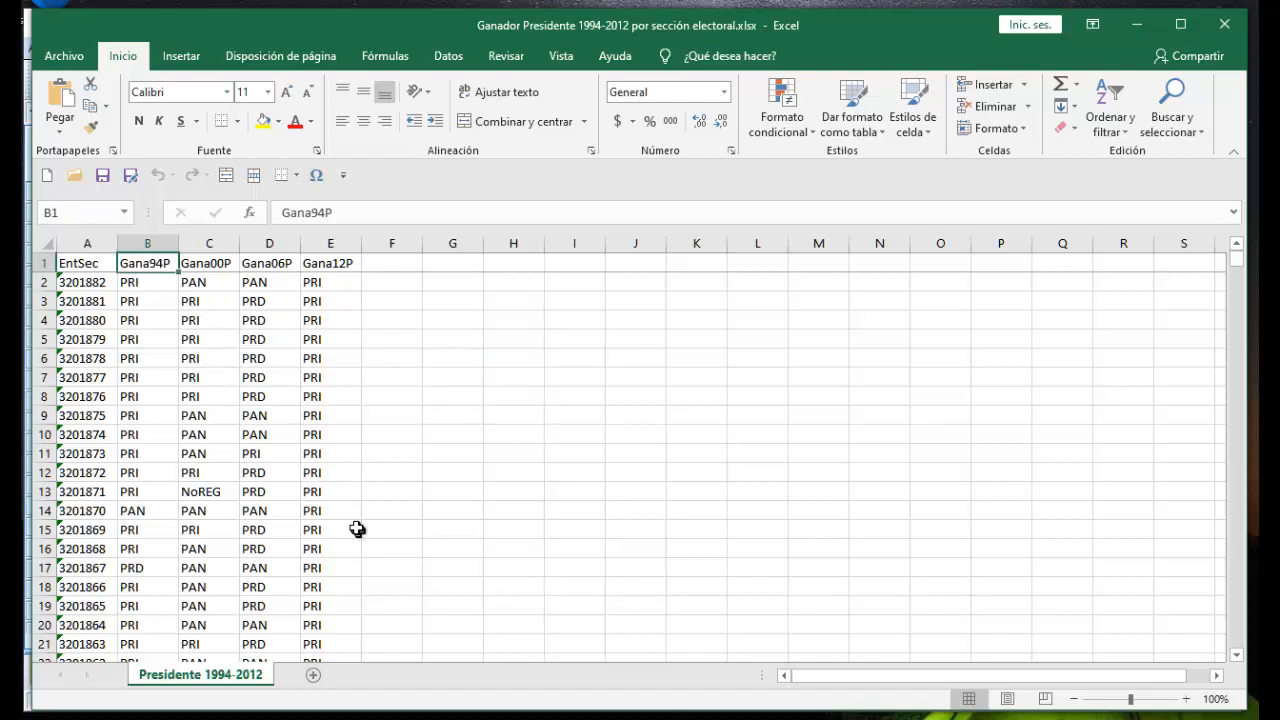
click(224, 267)
click(277, 264)
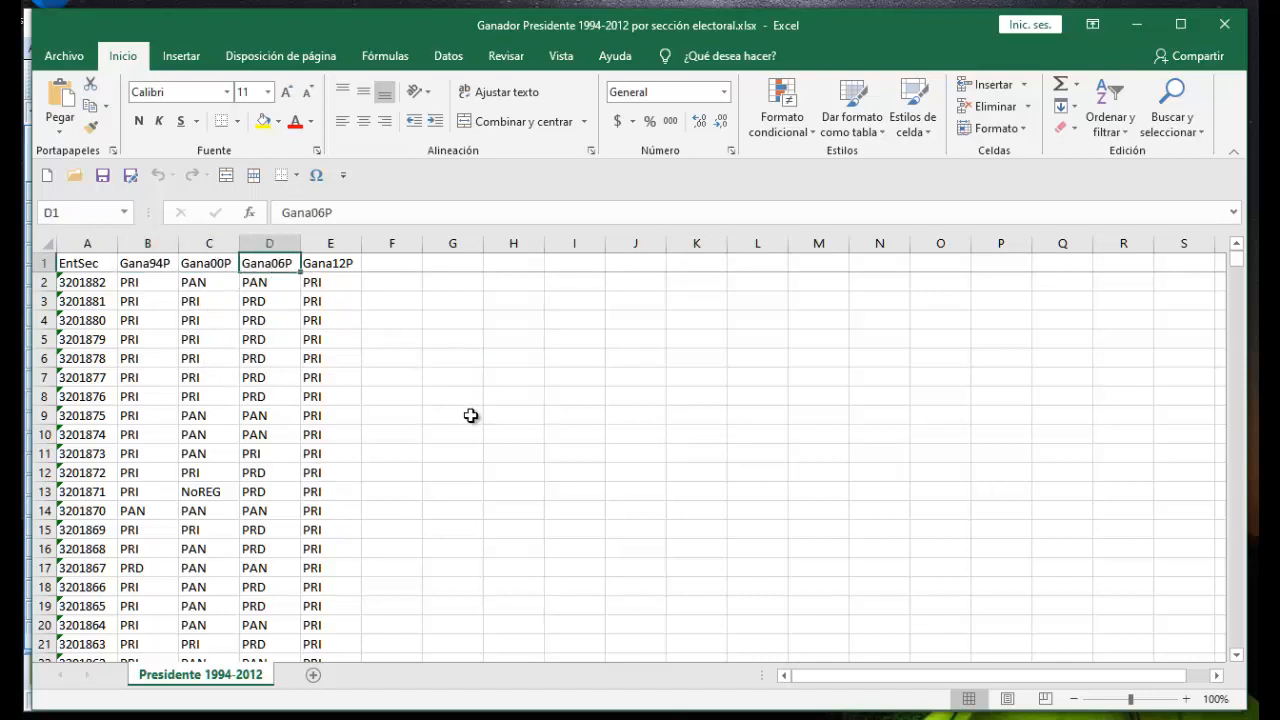
click(336, 264)
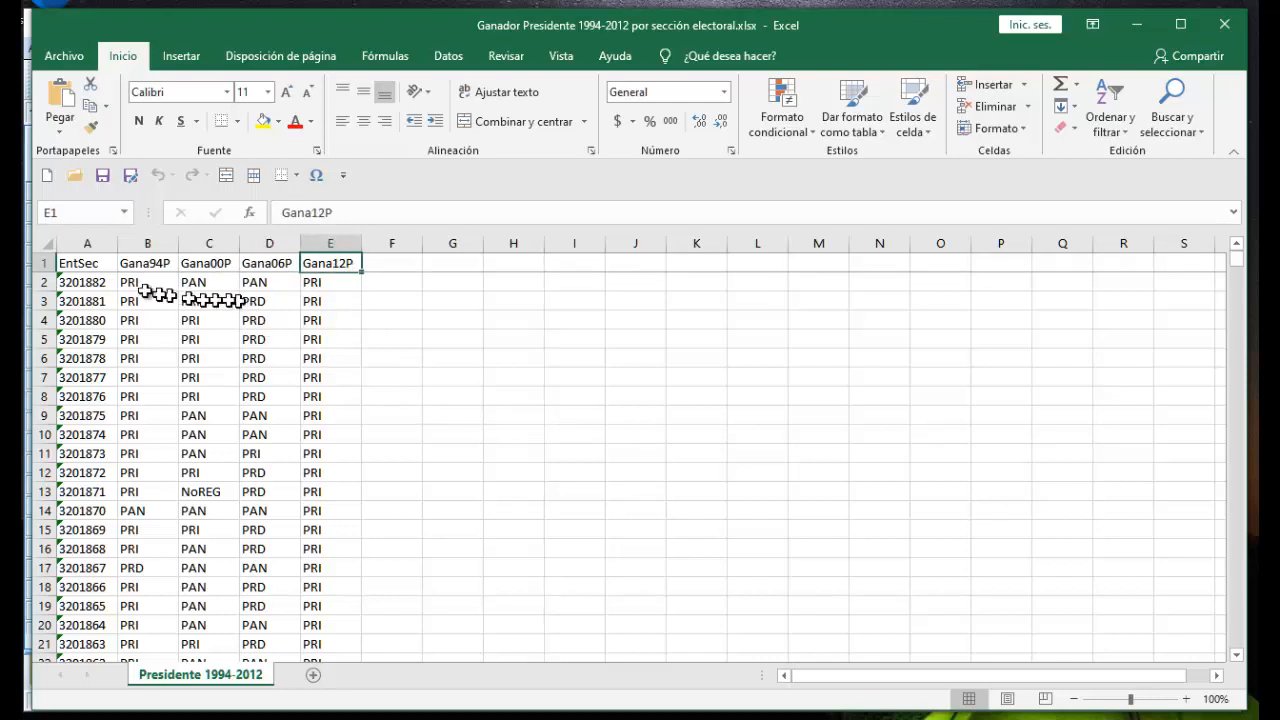
click(86, 246)
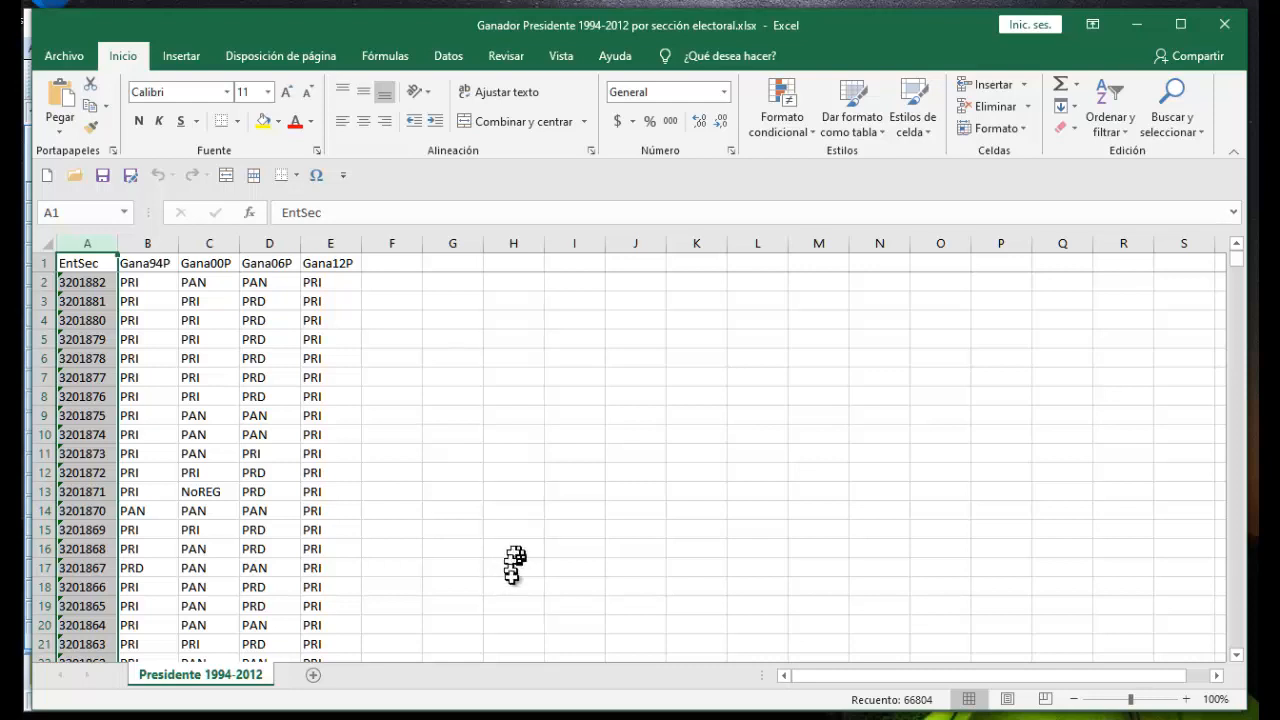
Copy the headings Gana94P, Gana00P, Gana06P and Gana12P from B1:E1 into F1:I1
click(385, 266)
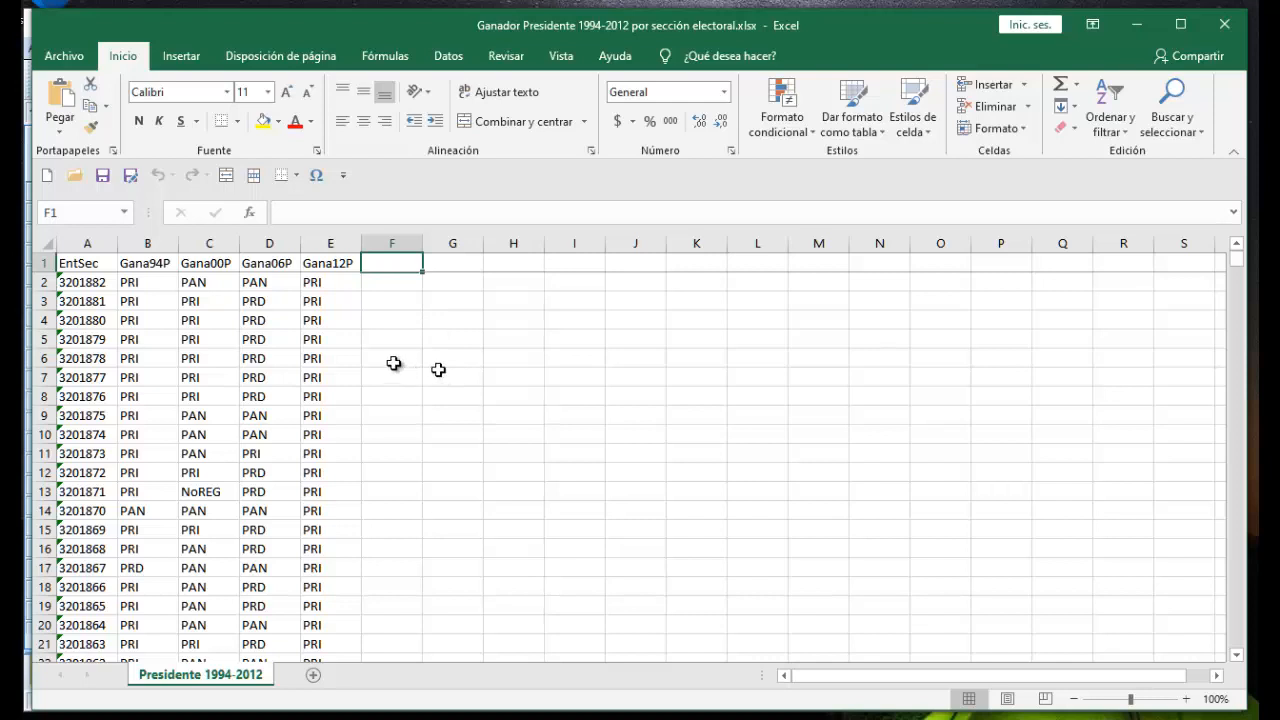
click(141, 264)
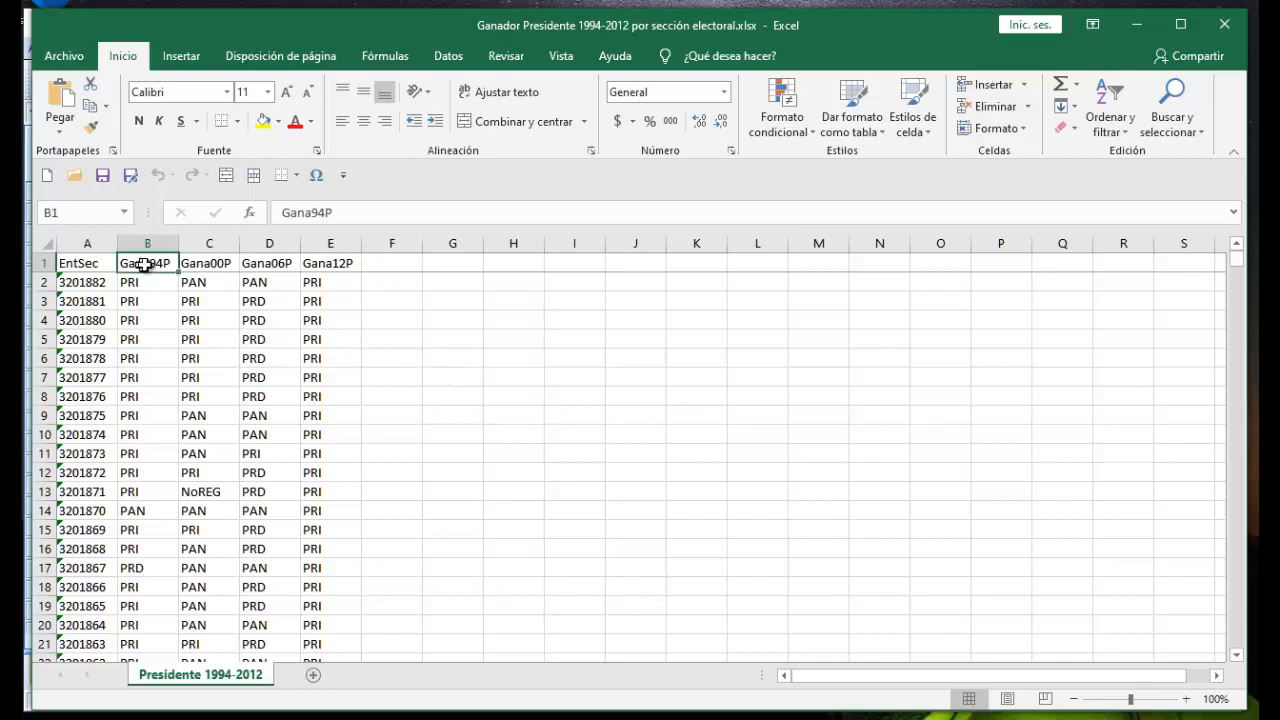
drag(144, 264, 293, 266)
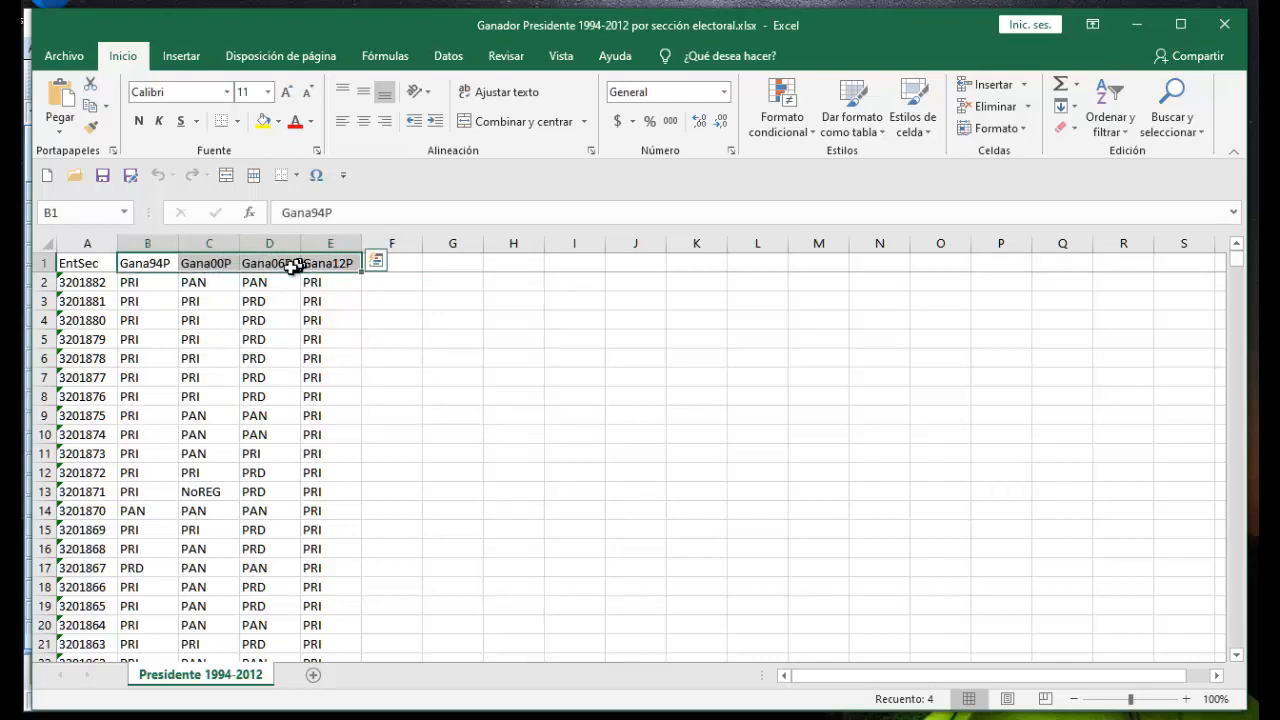
right_click(268, 265)
click(306, 298)
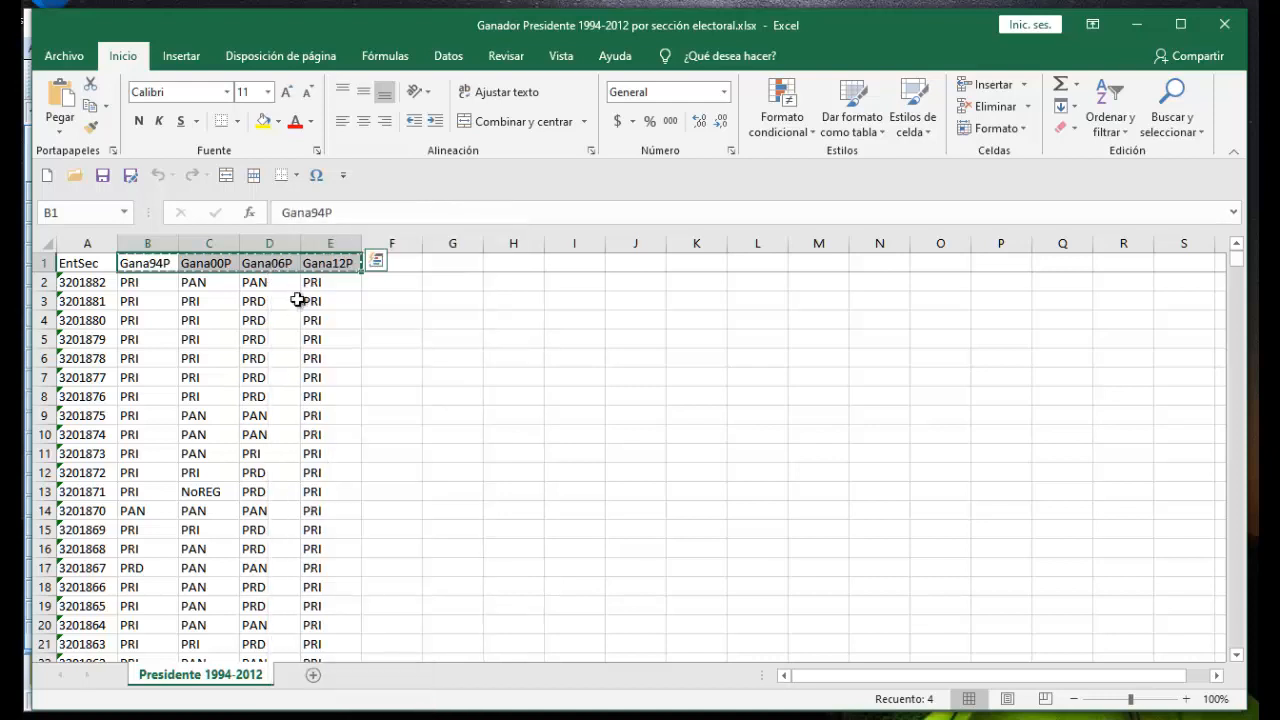
click(397, 264)
right_click(401, 263)
click(448, 348)
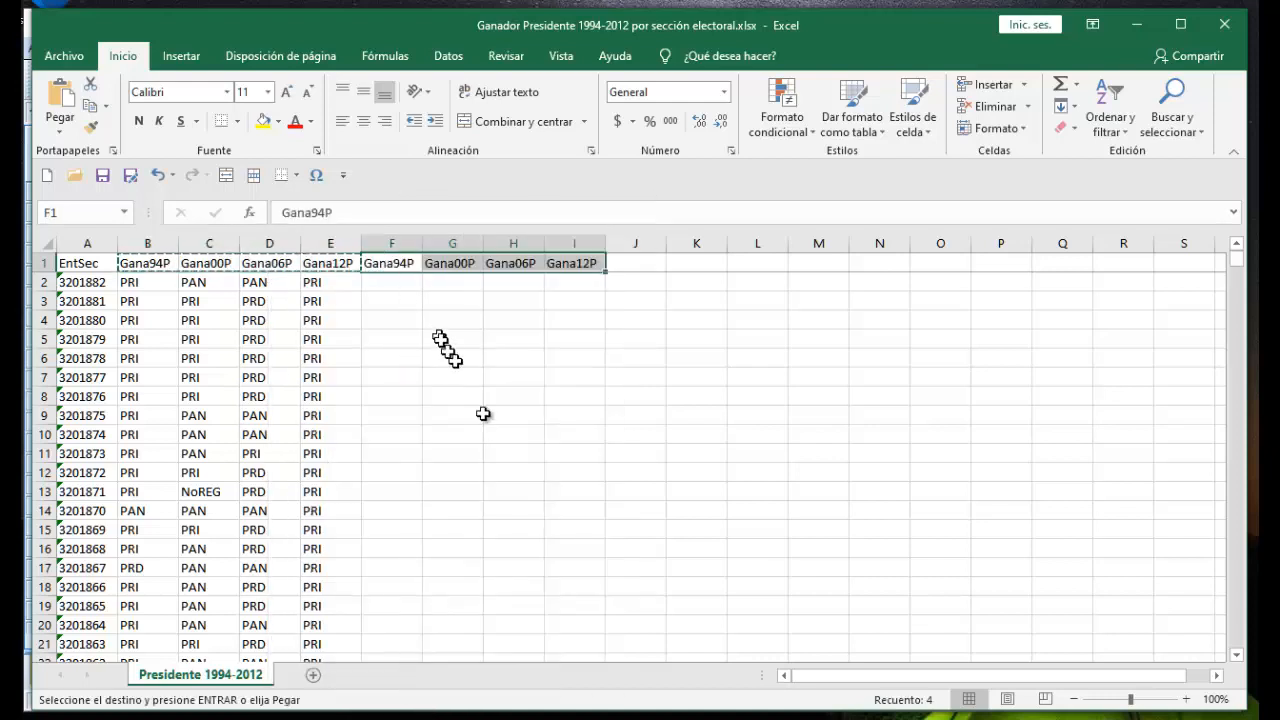
Enter the formula =SI(B2="PRI",1,0) in F2 to flag PRI wins in 1994
double_click(403, 284)
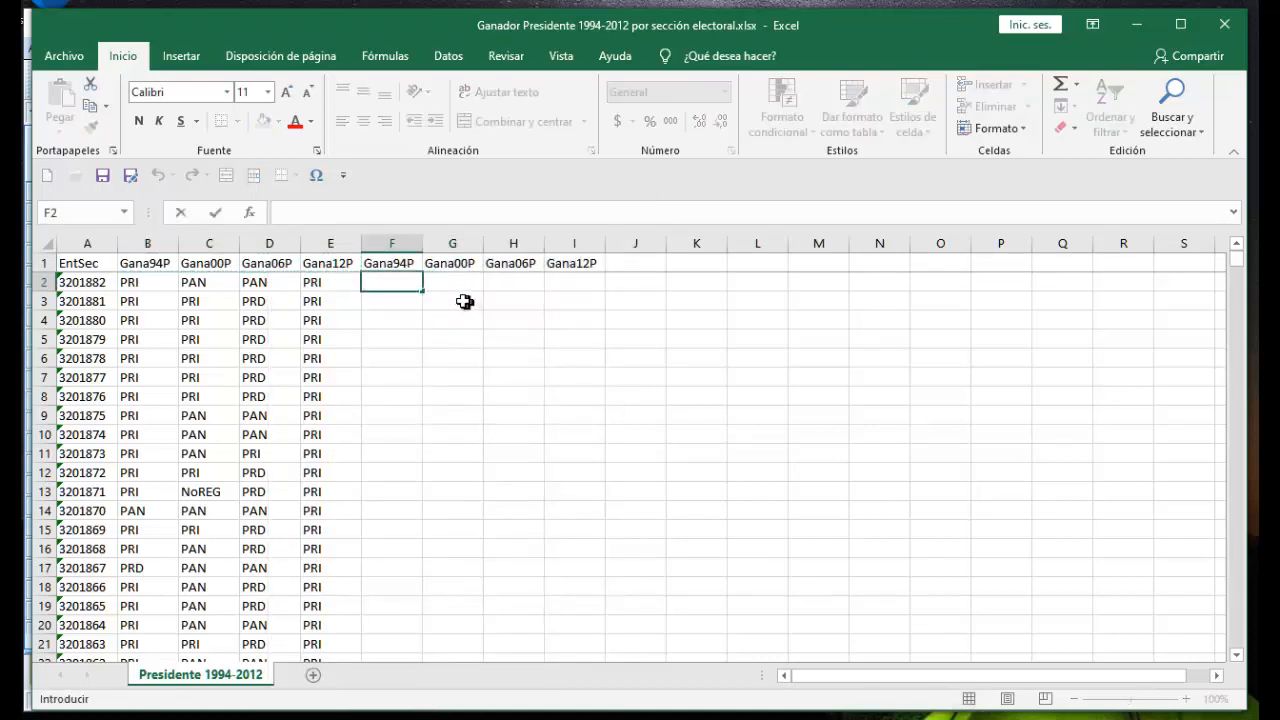
text(=)
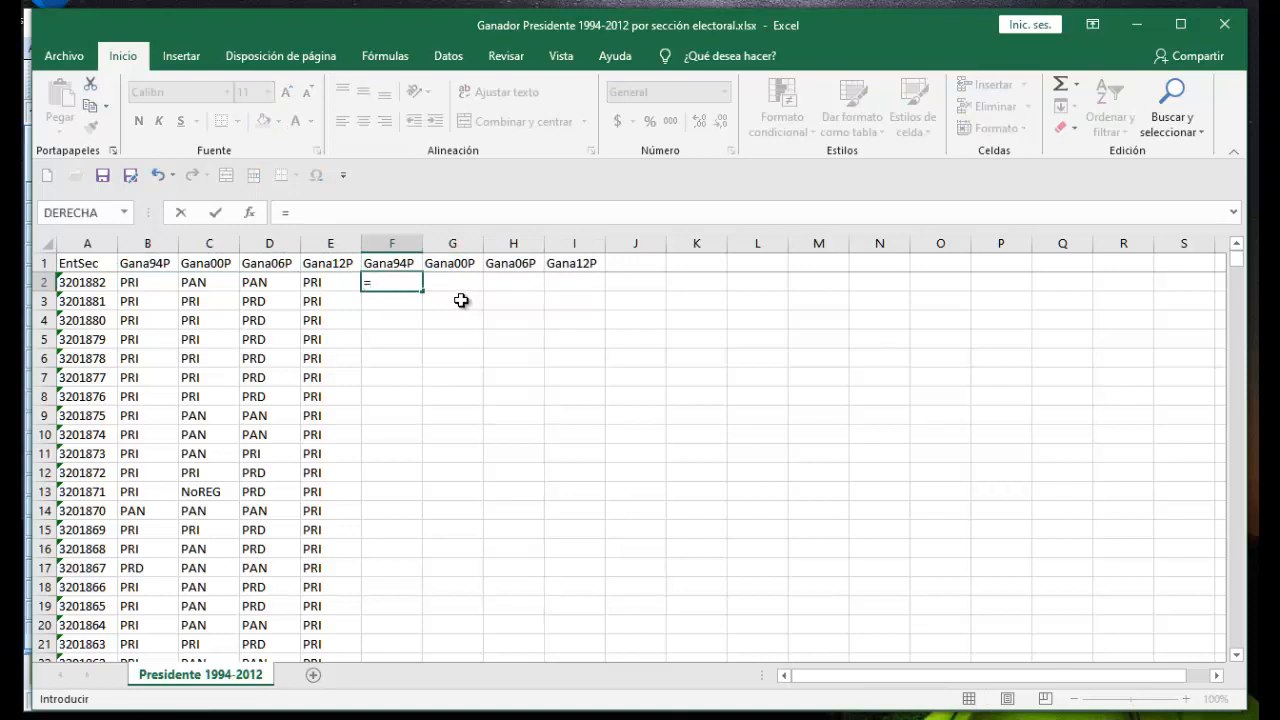
text(si)
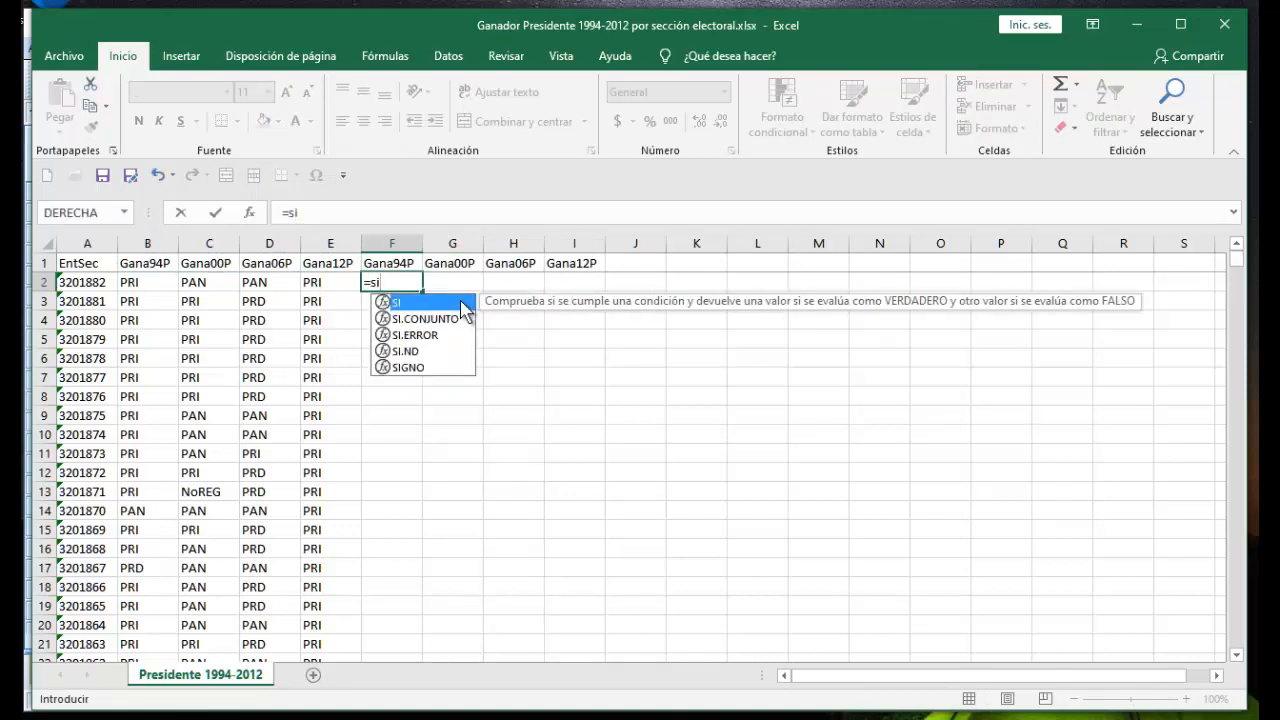
double_click(400, 303)
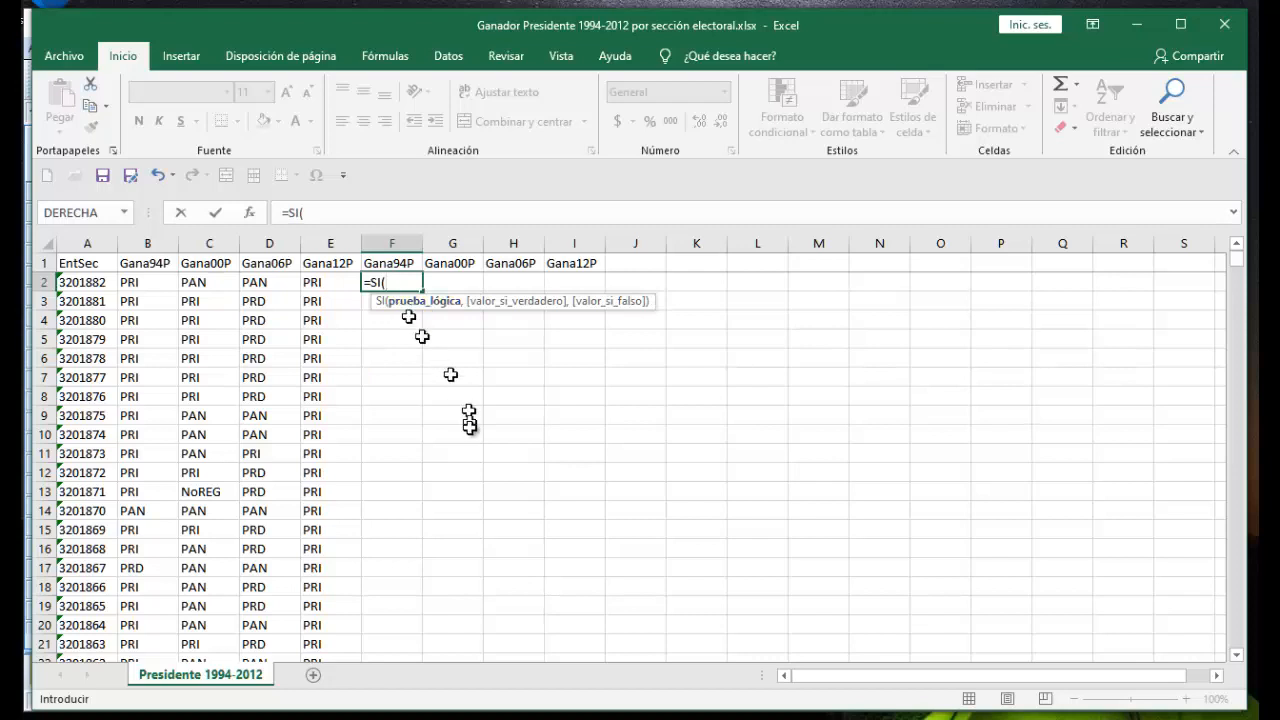
click(130, 285)
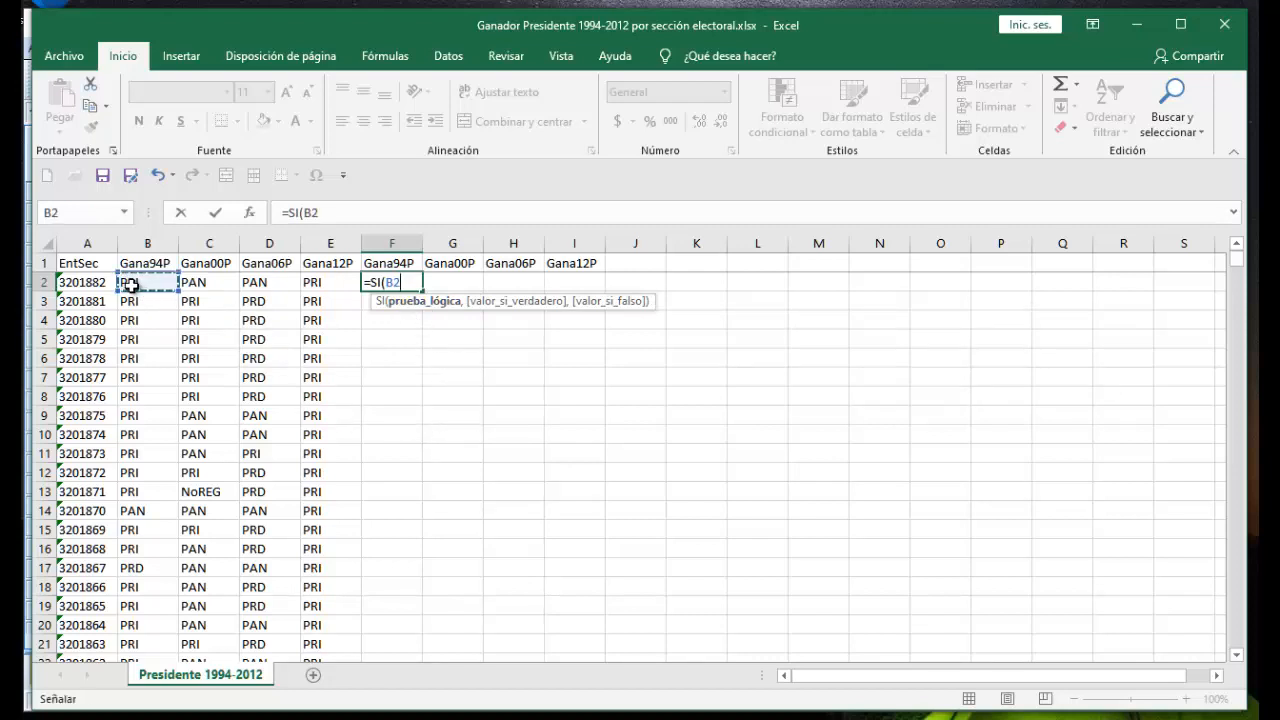
text(="PRI)
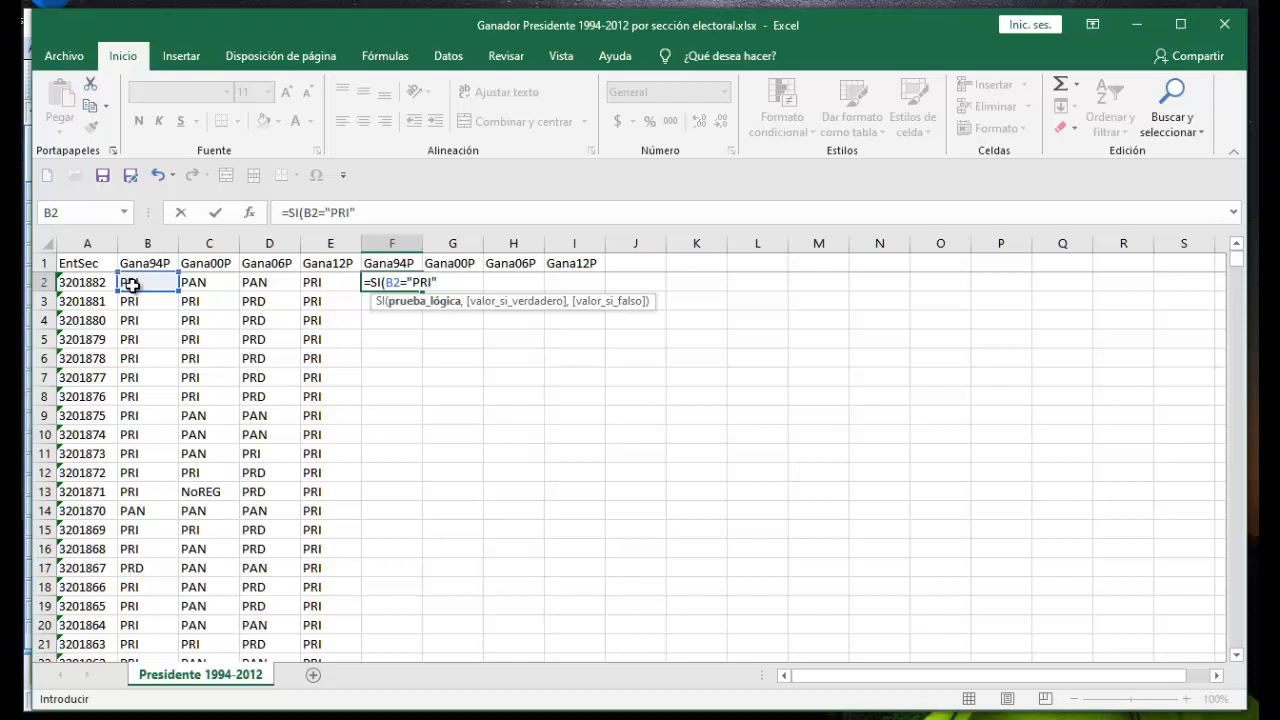
text(",)
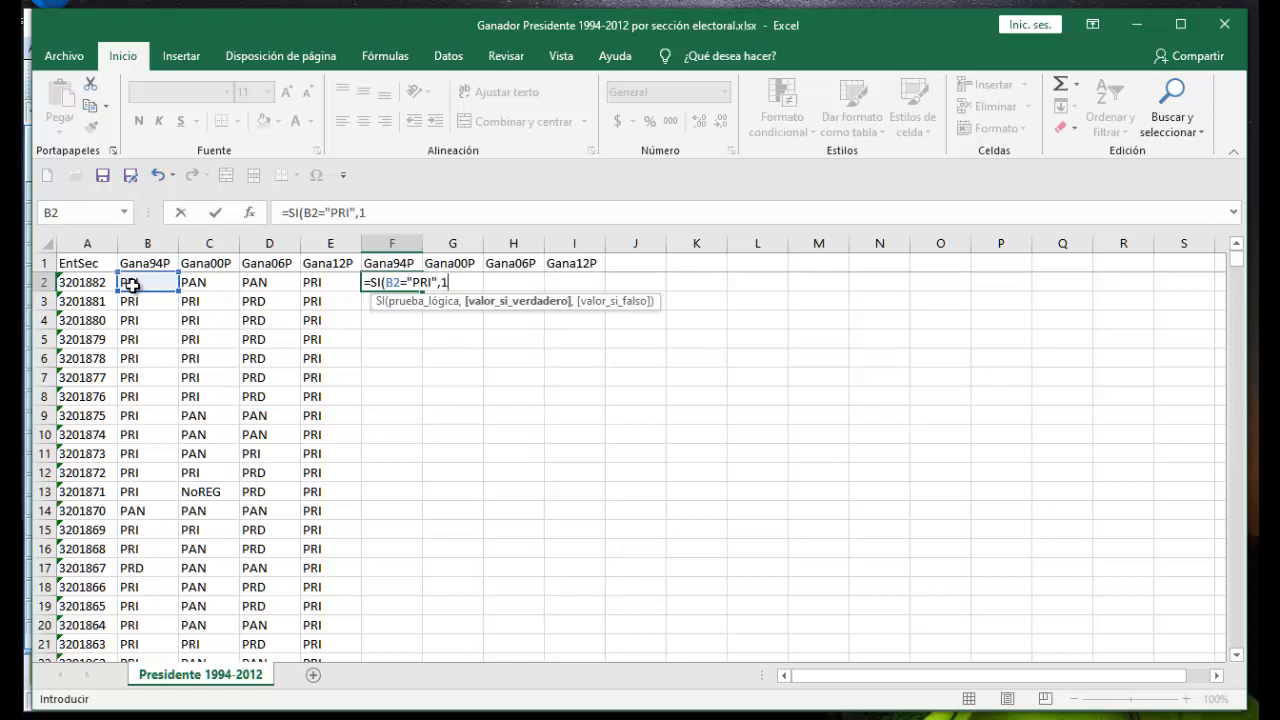
text(1,)
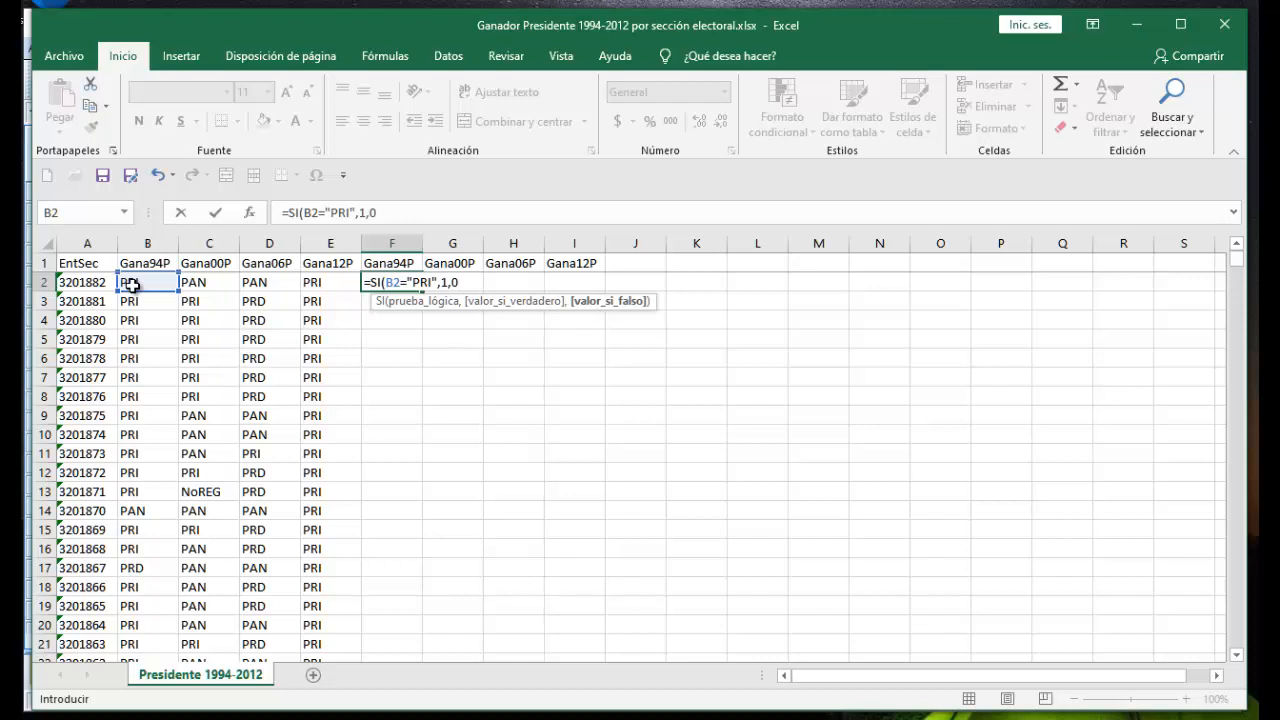
text(0))
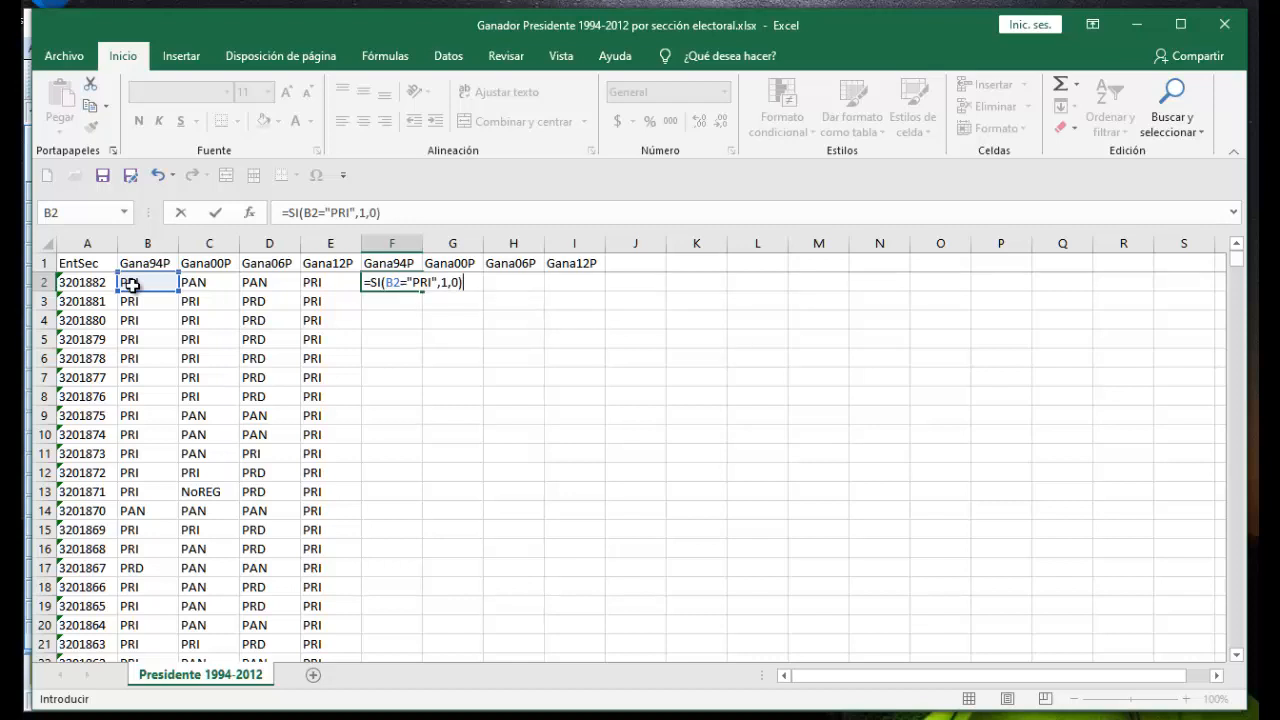
key(Return)
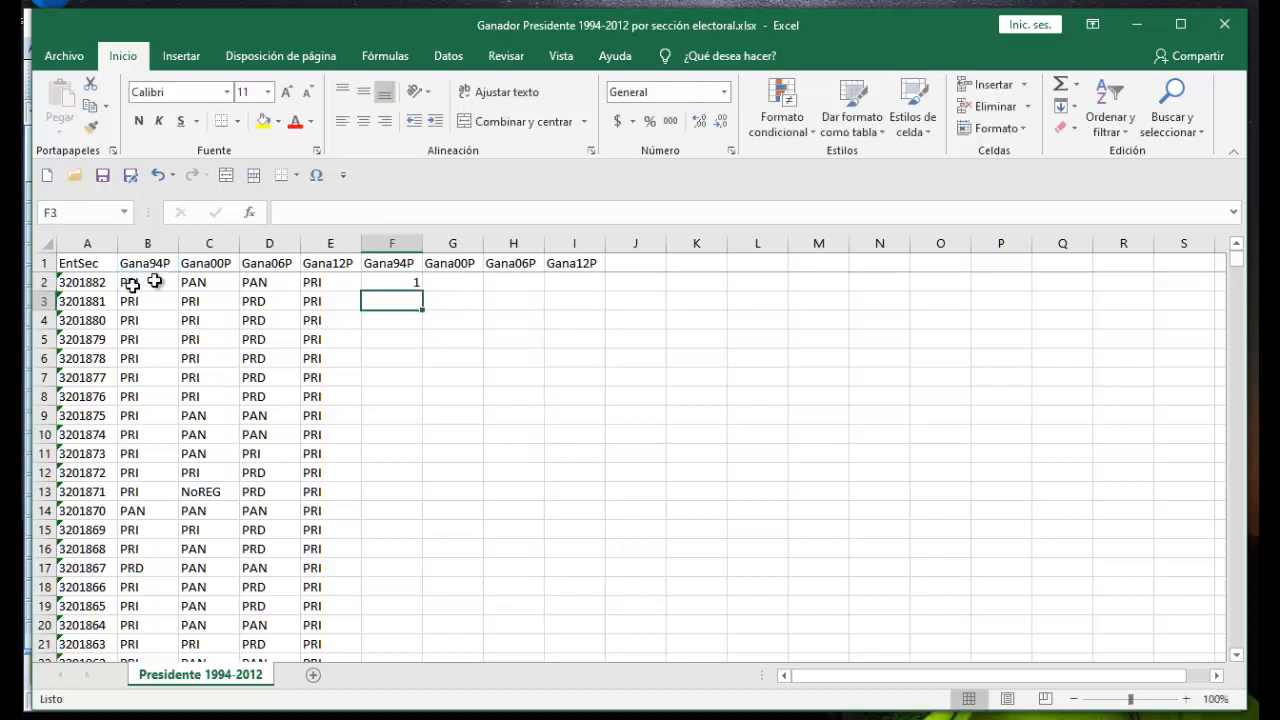
Fill the F2 formula across to I2 and down columns F to I for all electoral sections
click(394, 284)
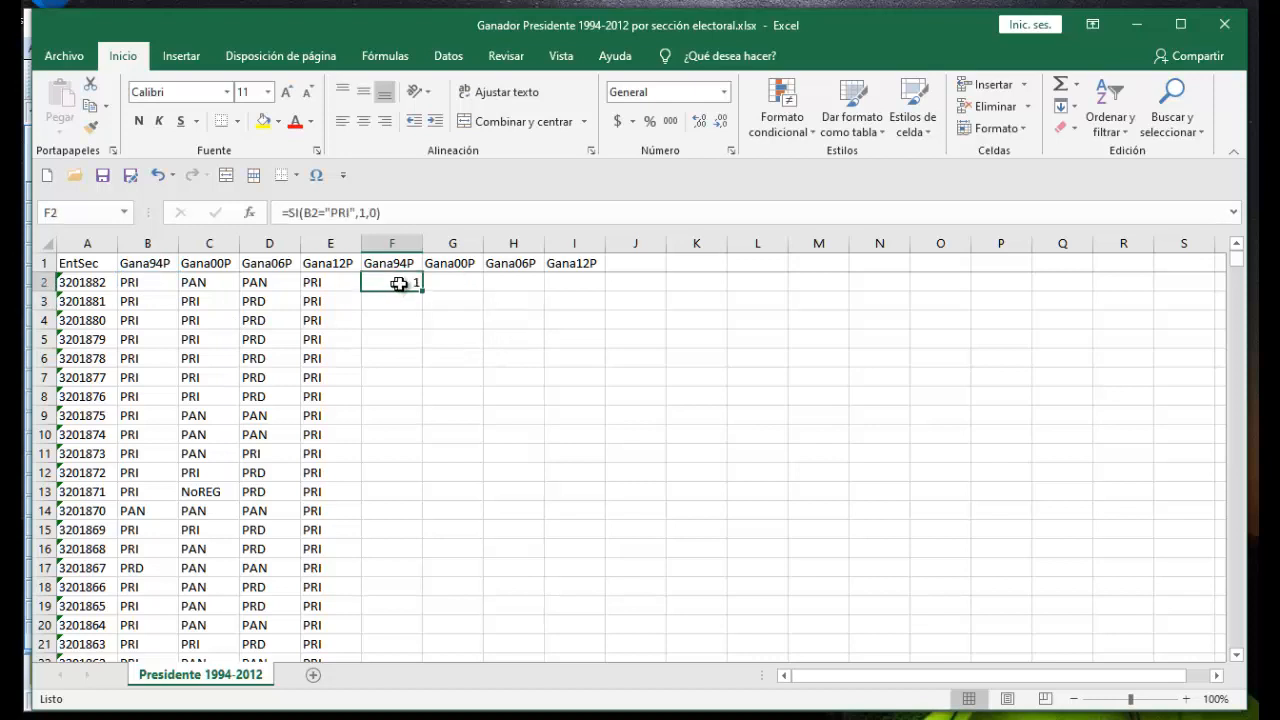
drag(423, 291, 595, 295)
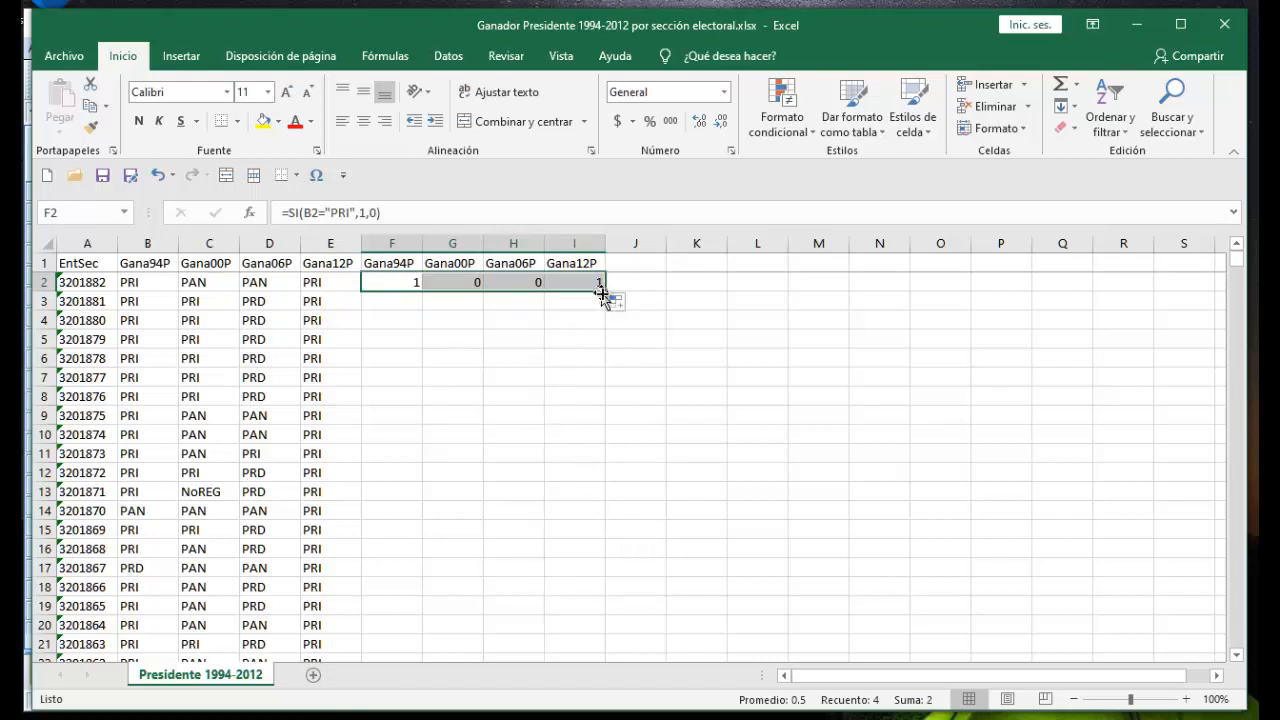
double_click(605, 291)
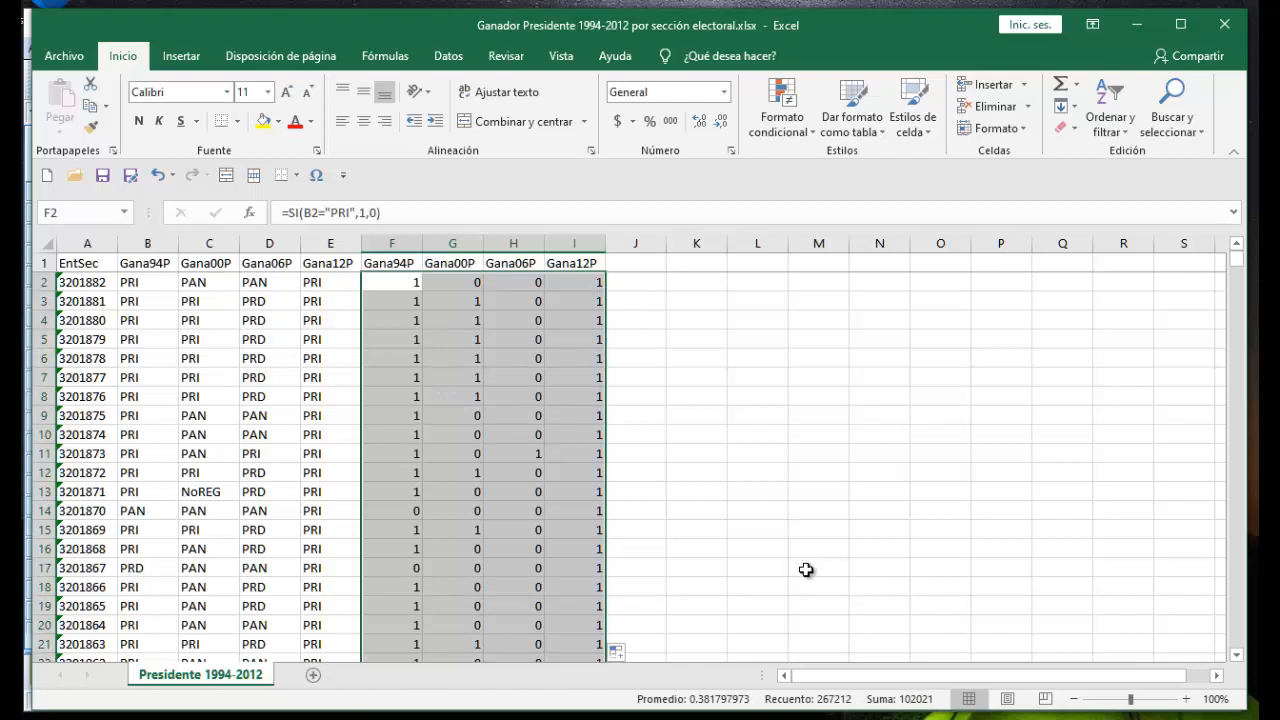
click(402, 285)
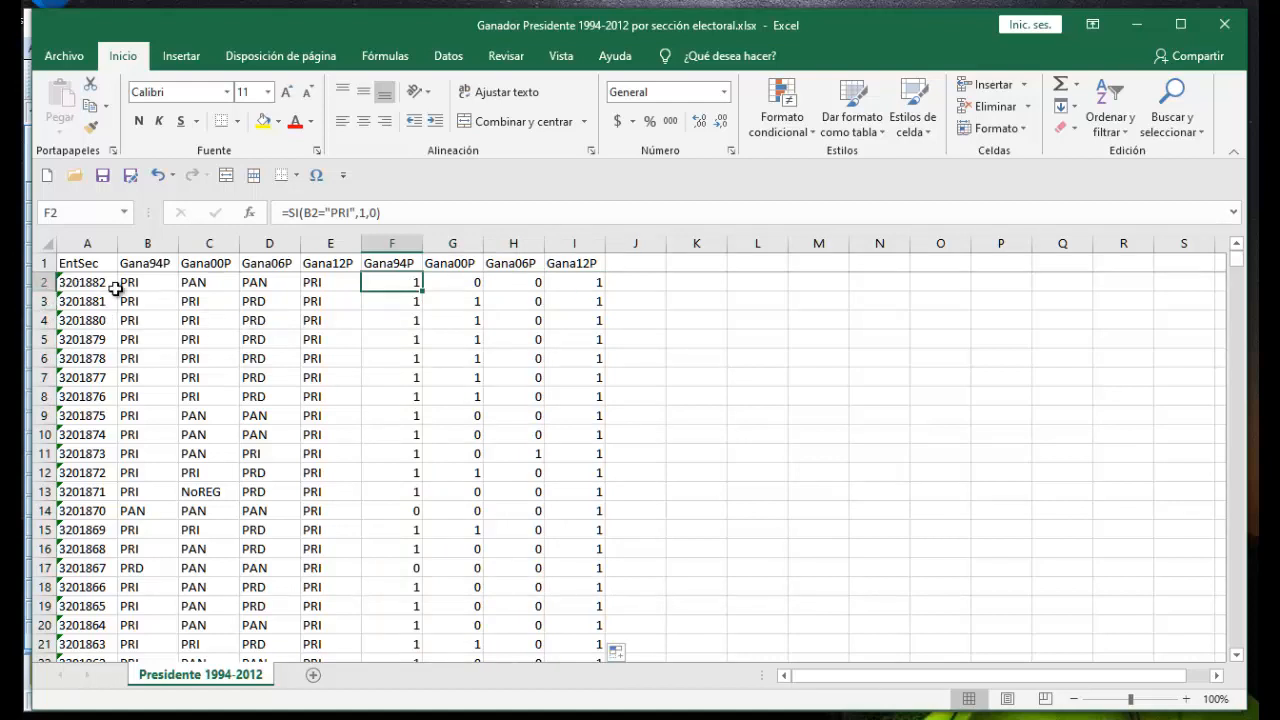
Enter the heading LPRI in J1
double_click(628, 285)
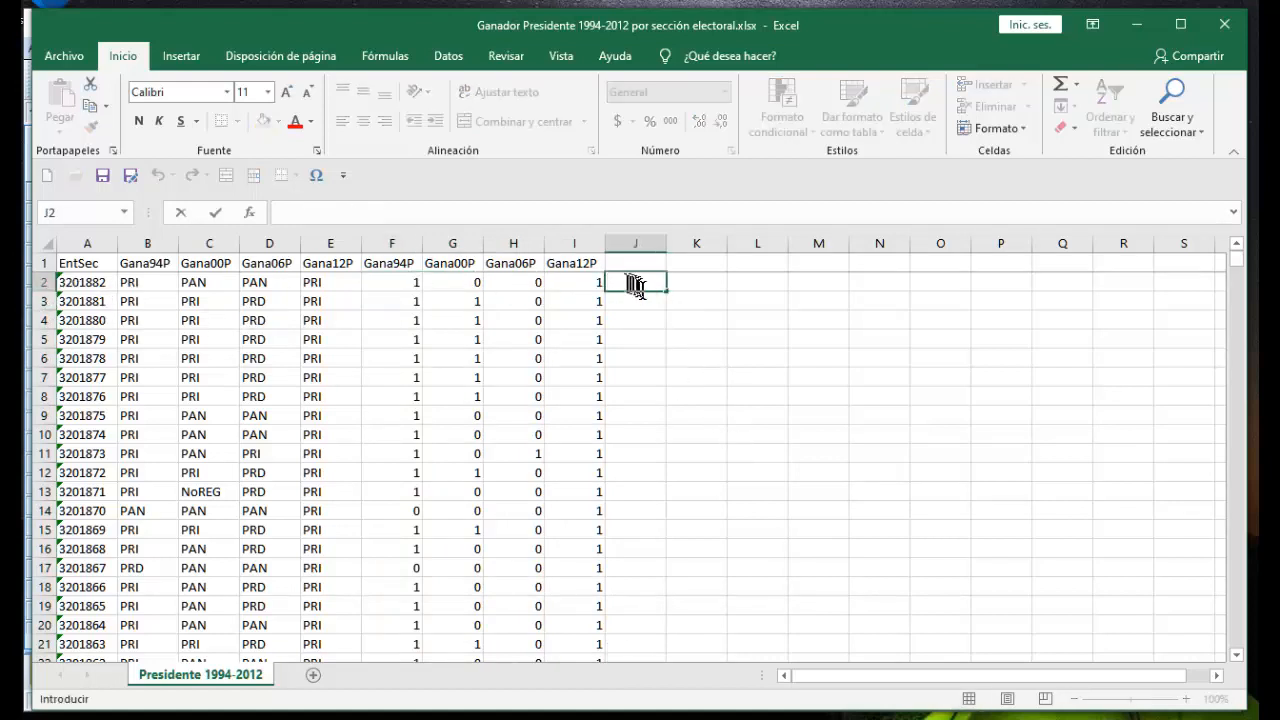
click(621, 267)
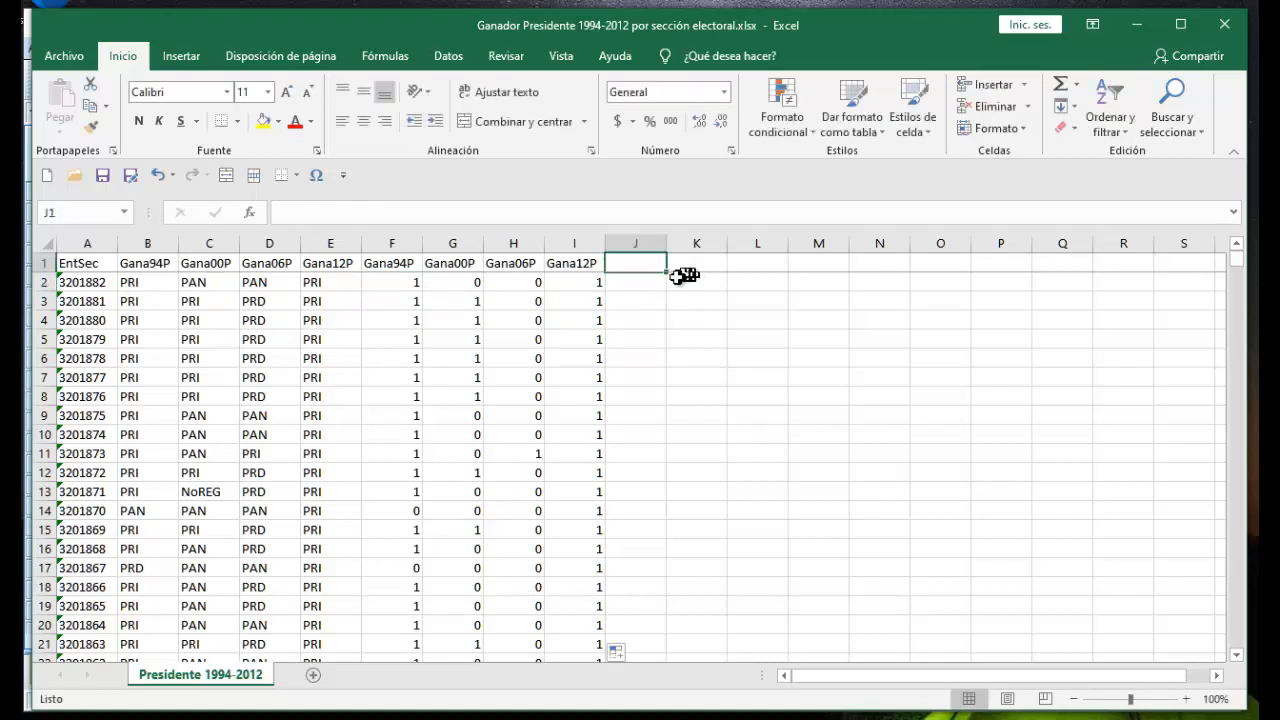
text(LPRI)
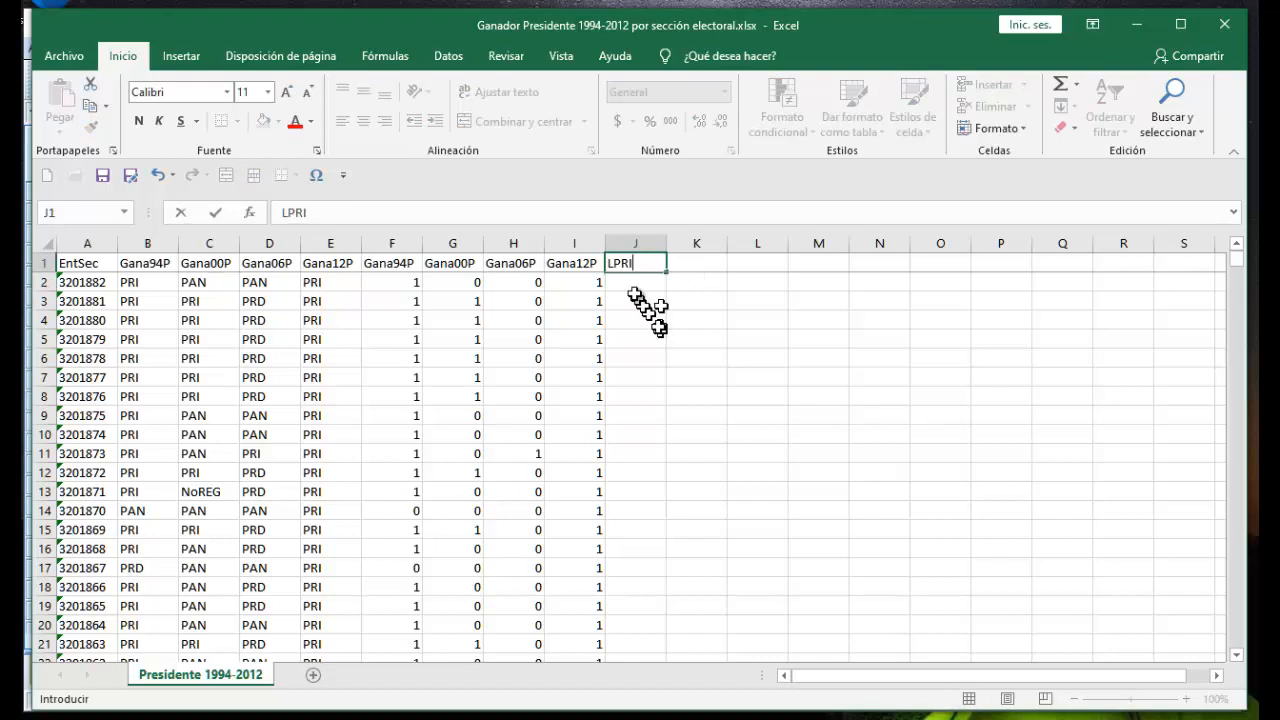
click(632, 289)
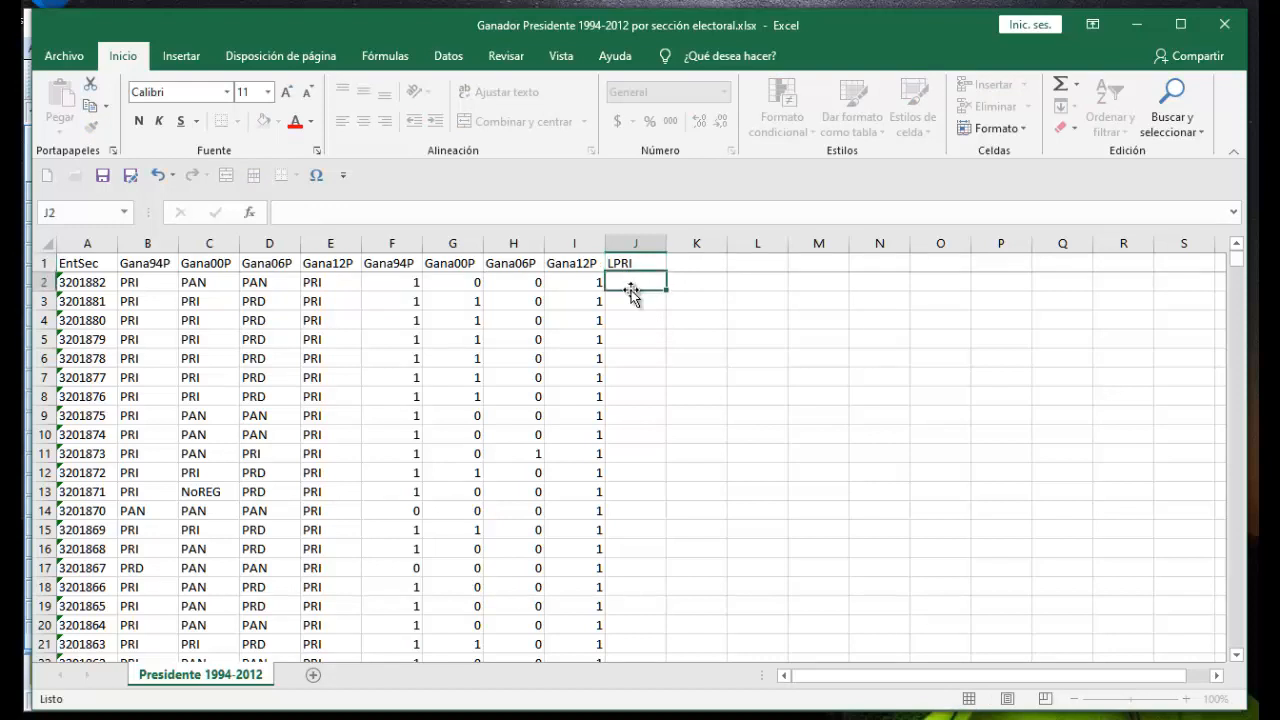
Enter the formula =(F2+G2+H2+I2)/4 in J2 to average the four PRI win flags
text(=)
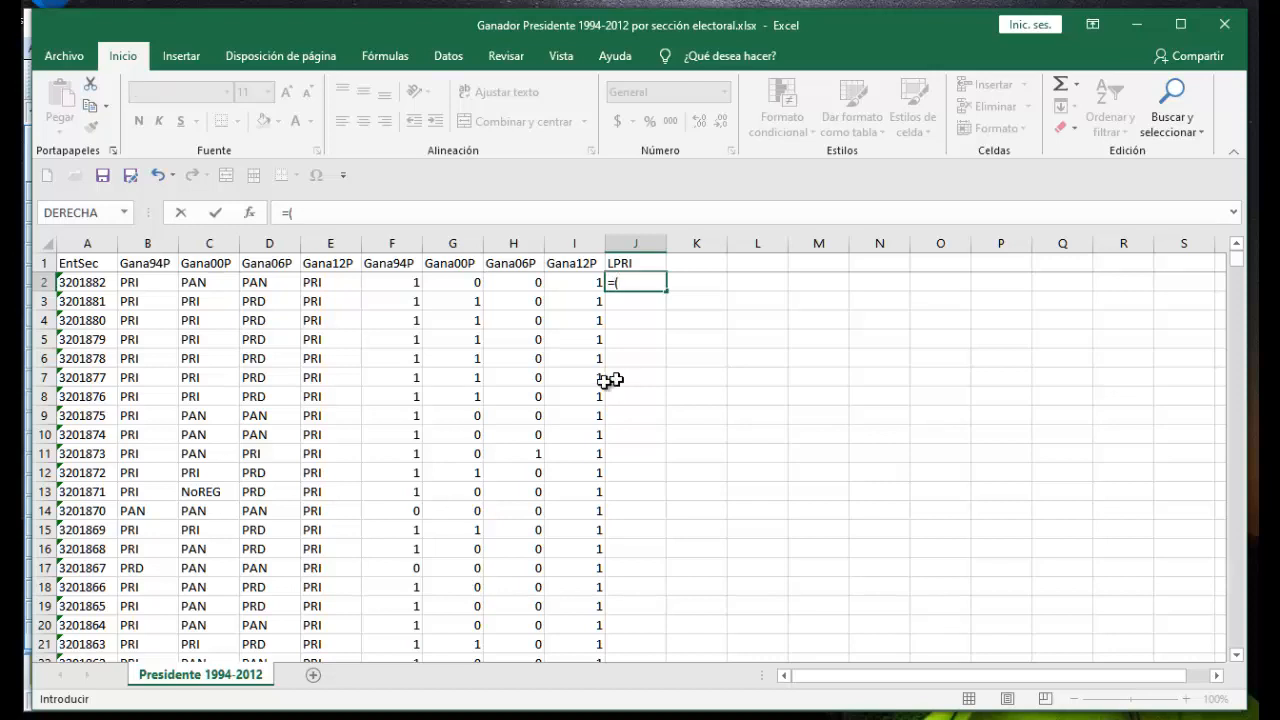
text(()
click(390, 285)
text(+)
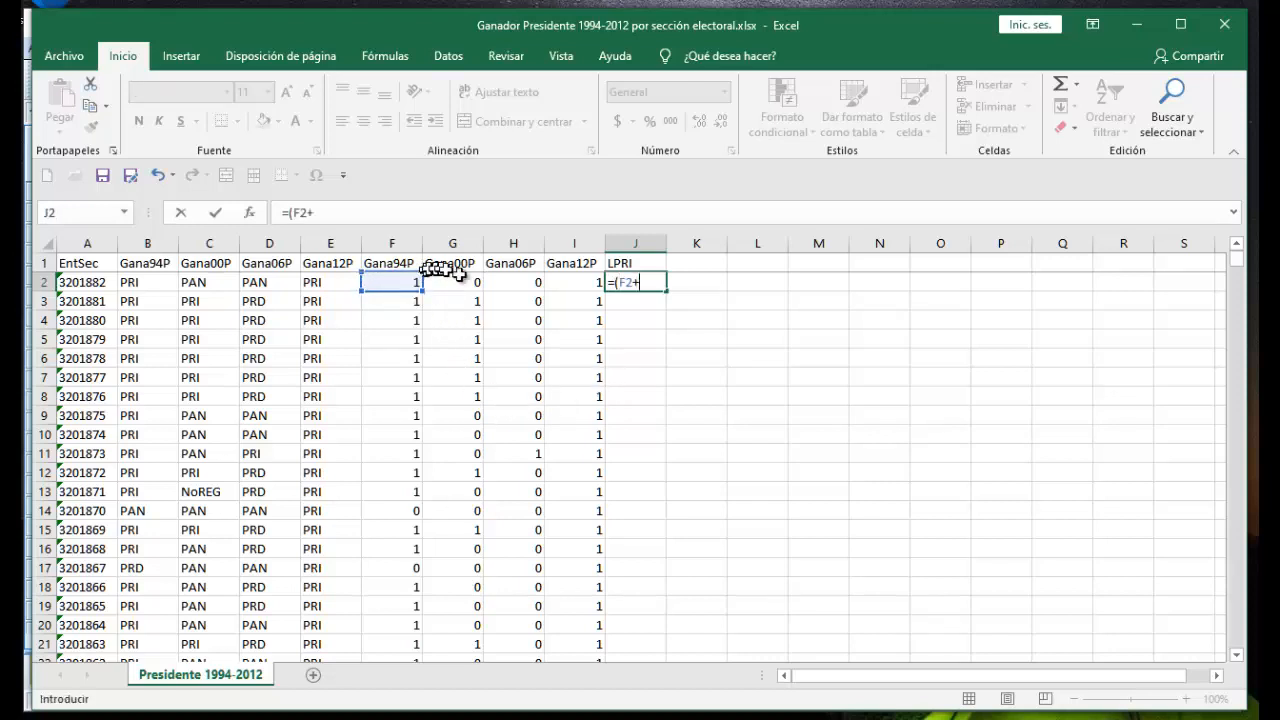
click(470, 284)
text(+)
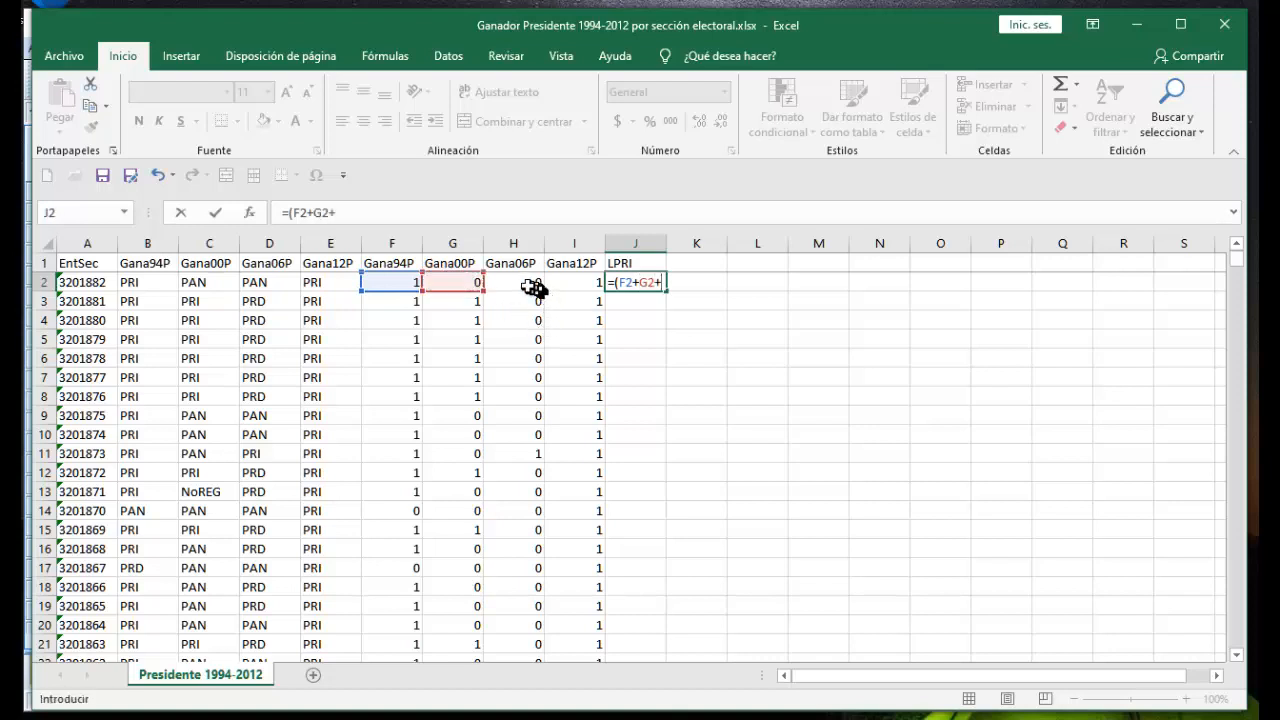
click(533, 287)
text(+)
click(573, 285)
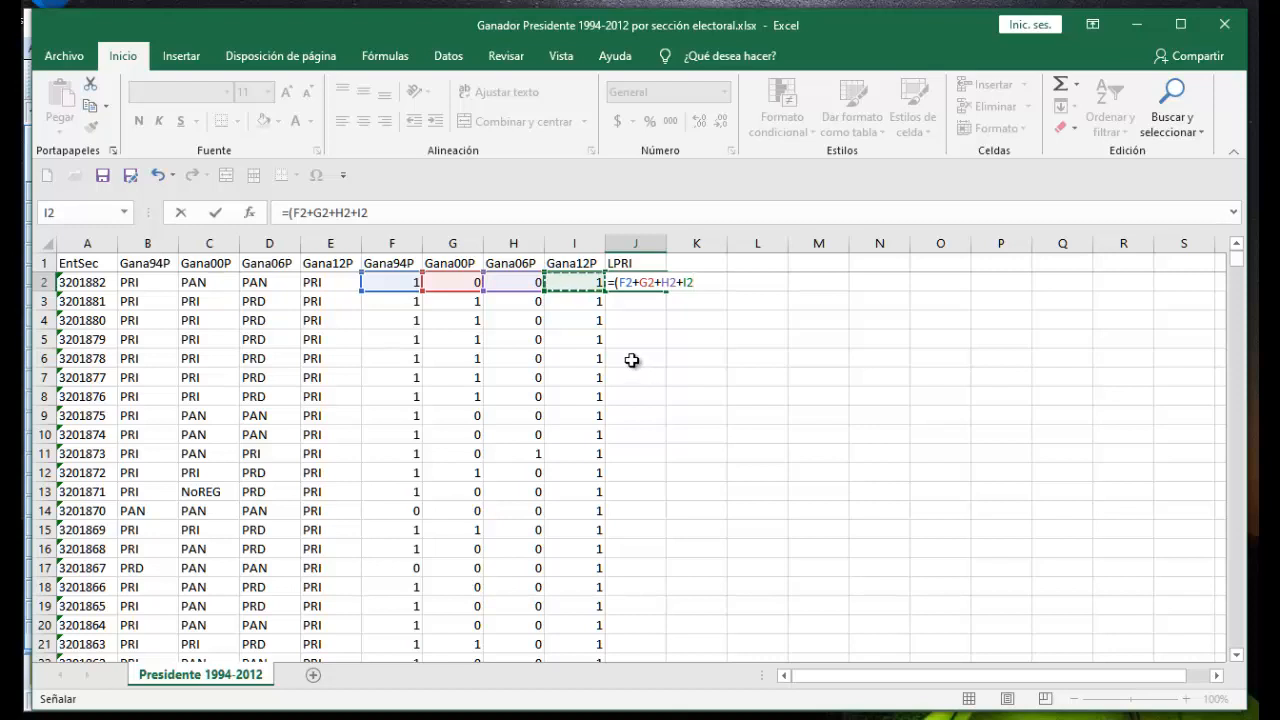
text()/4)
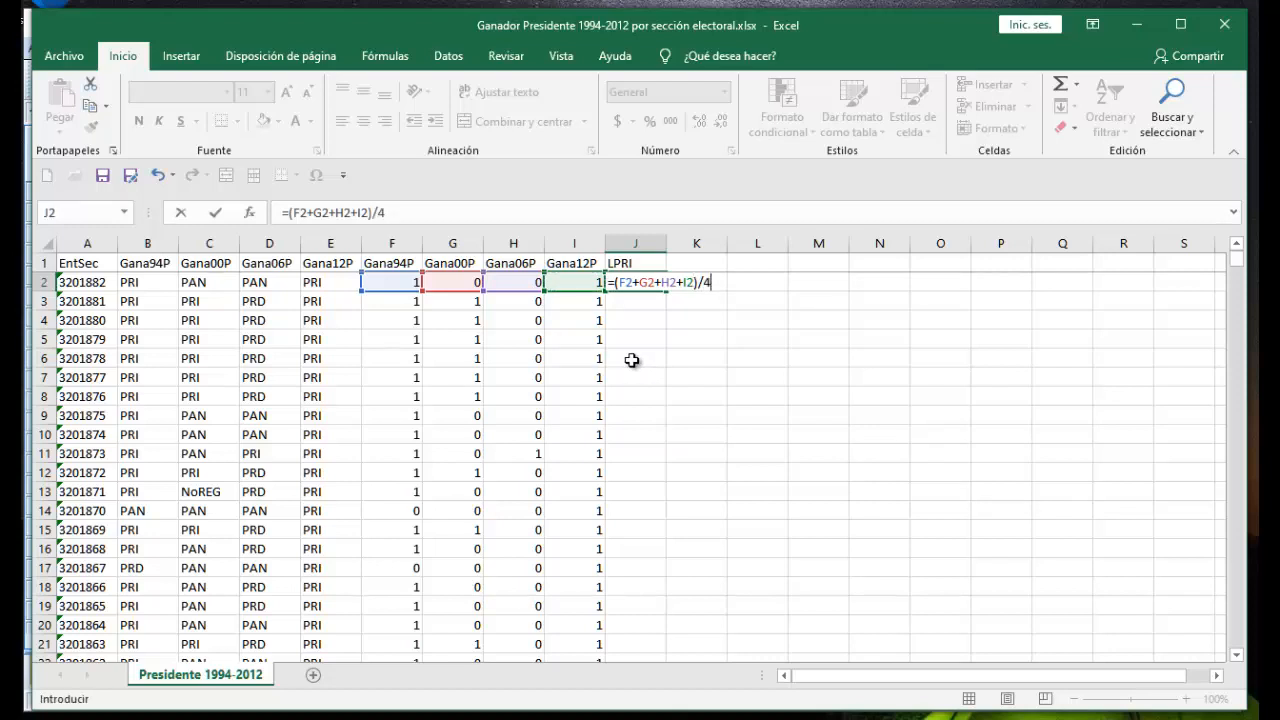
key(Return)
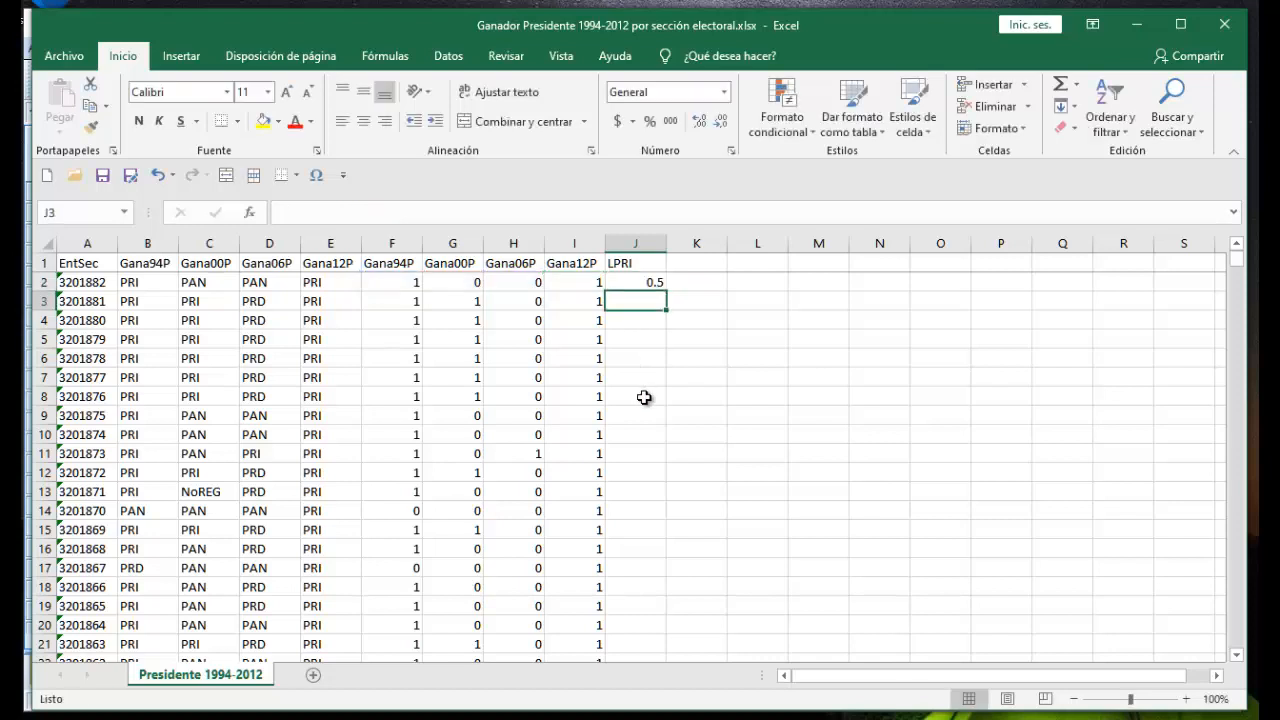
Fill the J2 formula down the LPRI column for all electoral sections and check the copied formulas
click(652, 285)
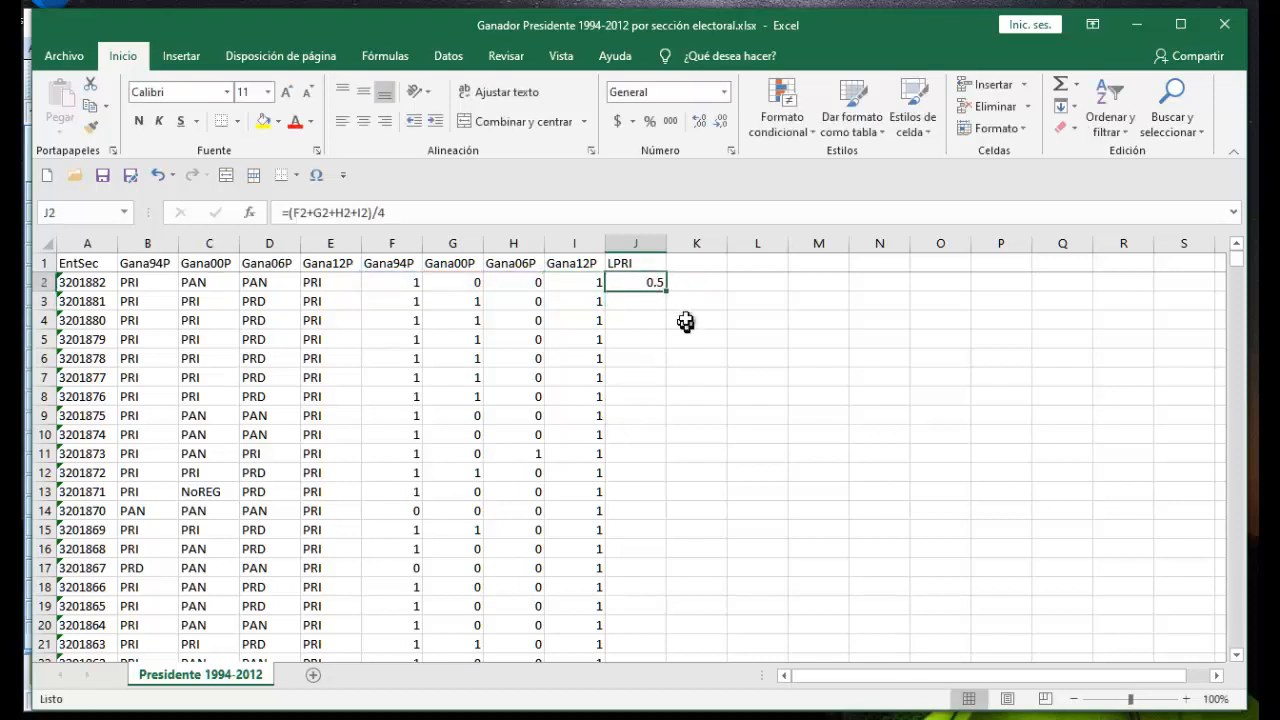
double_click(666, 291)
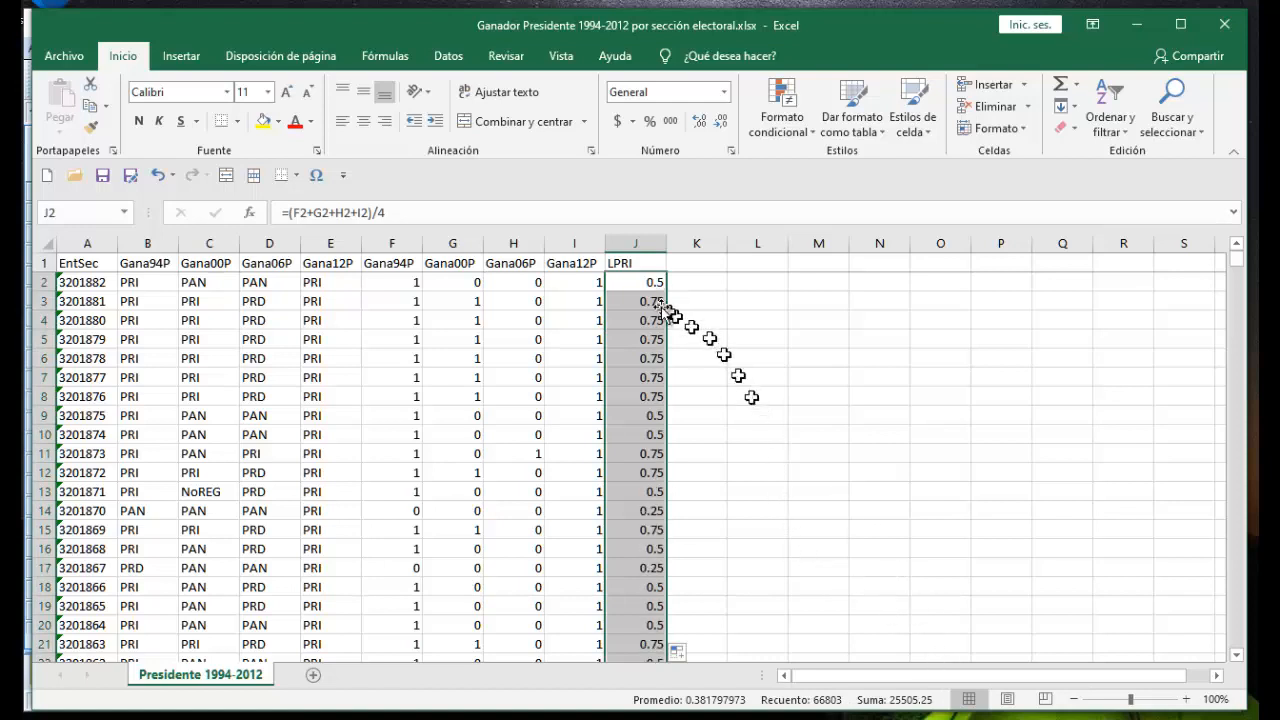
click(637, 287)
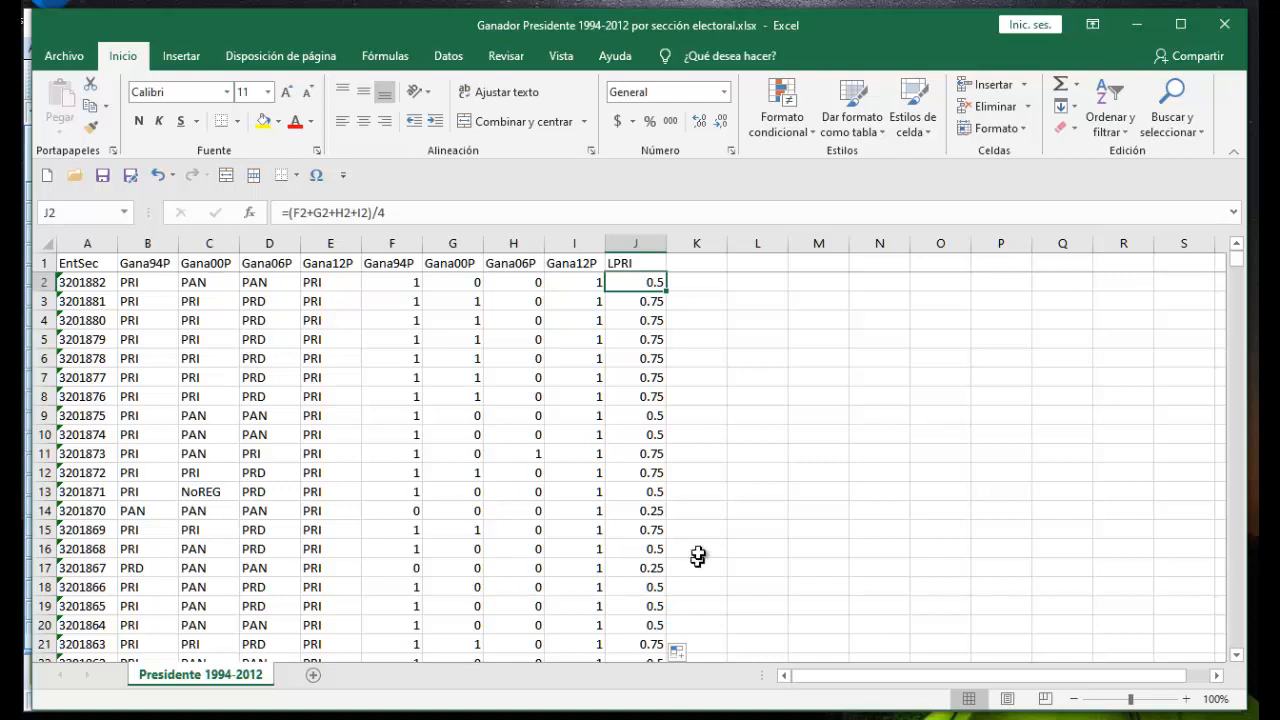
click(648, 301)
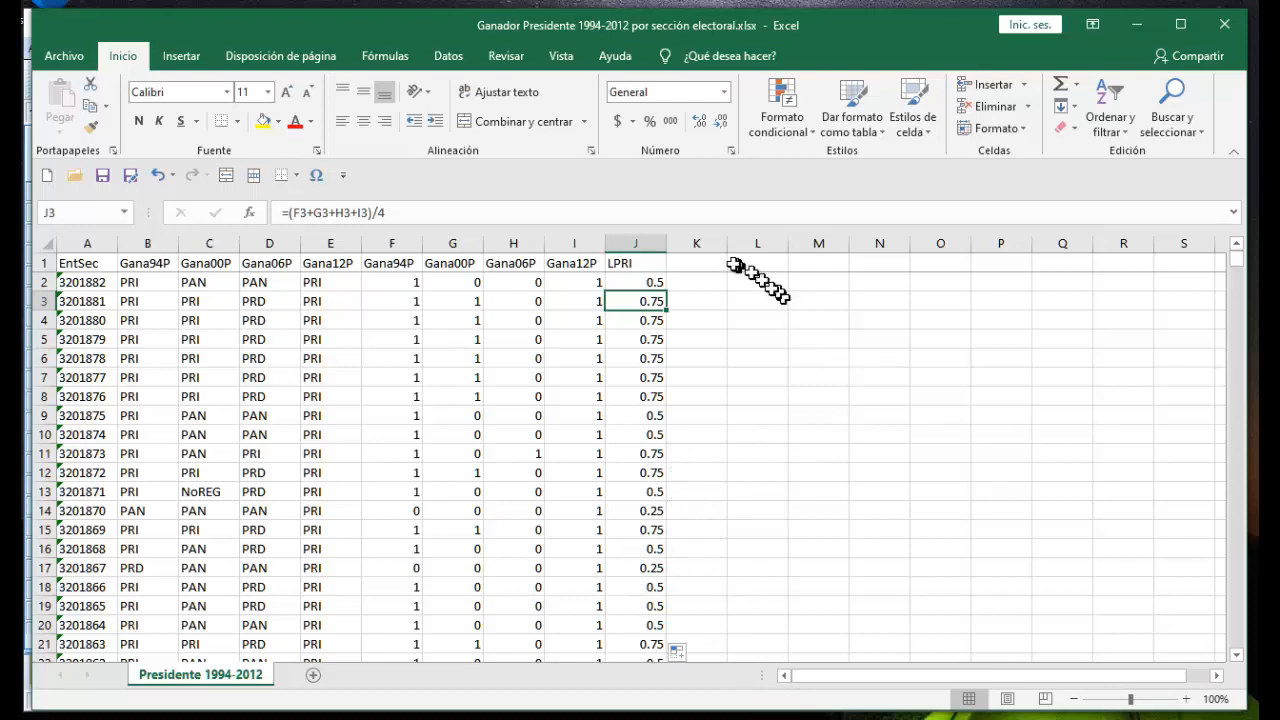
click(691, 263)
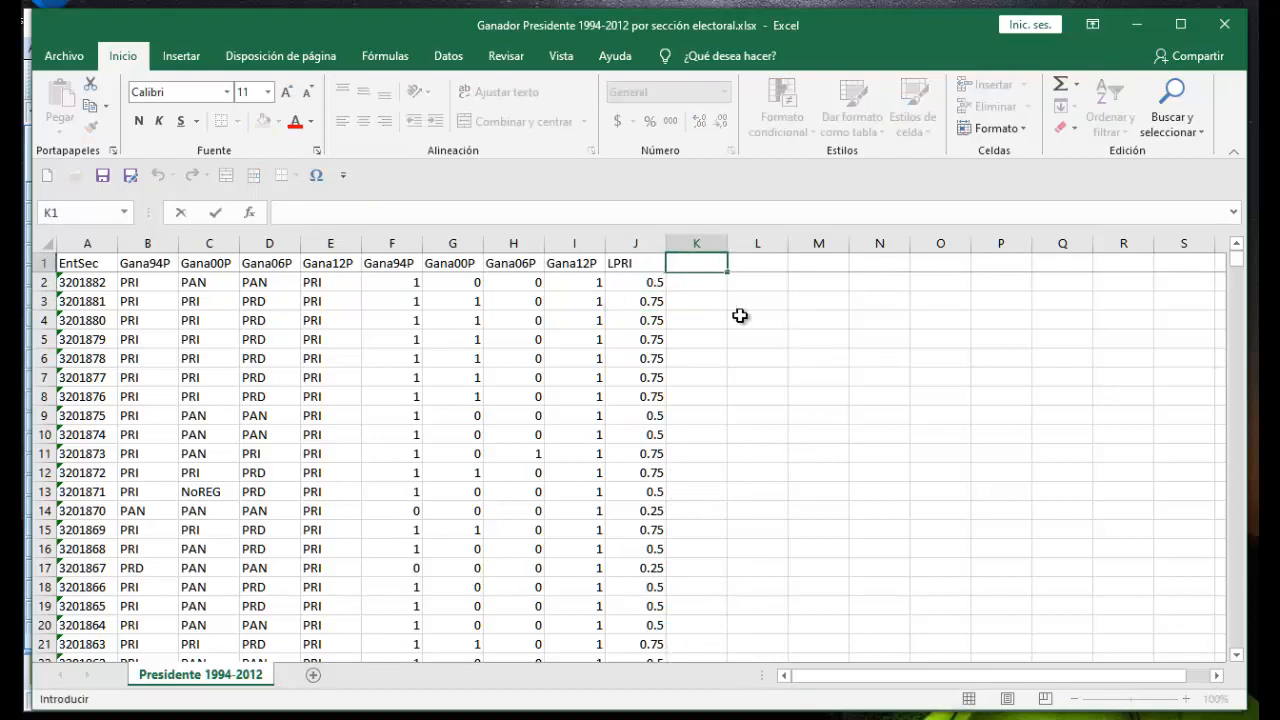
click(879, 396)
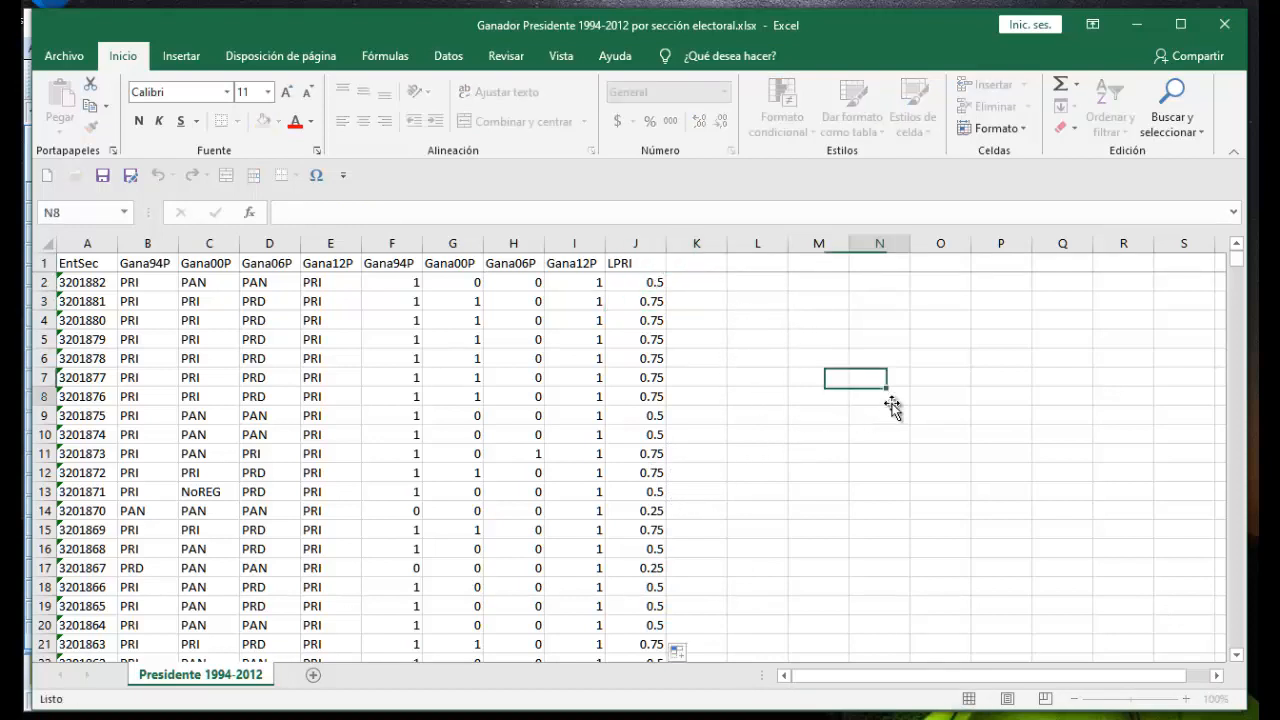
click(402, 278)
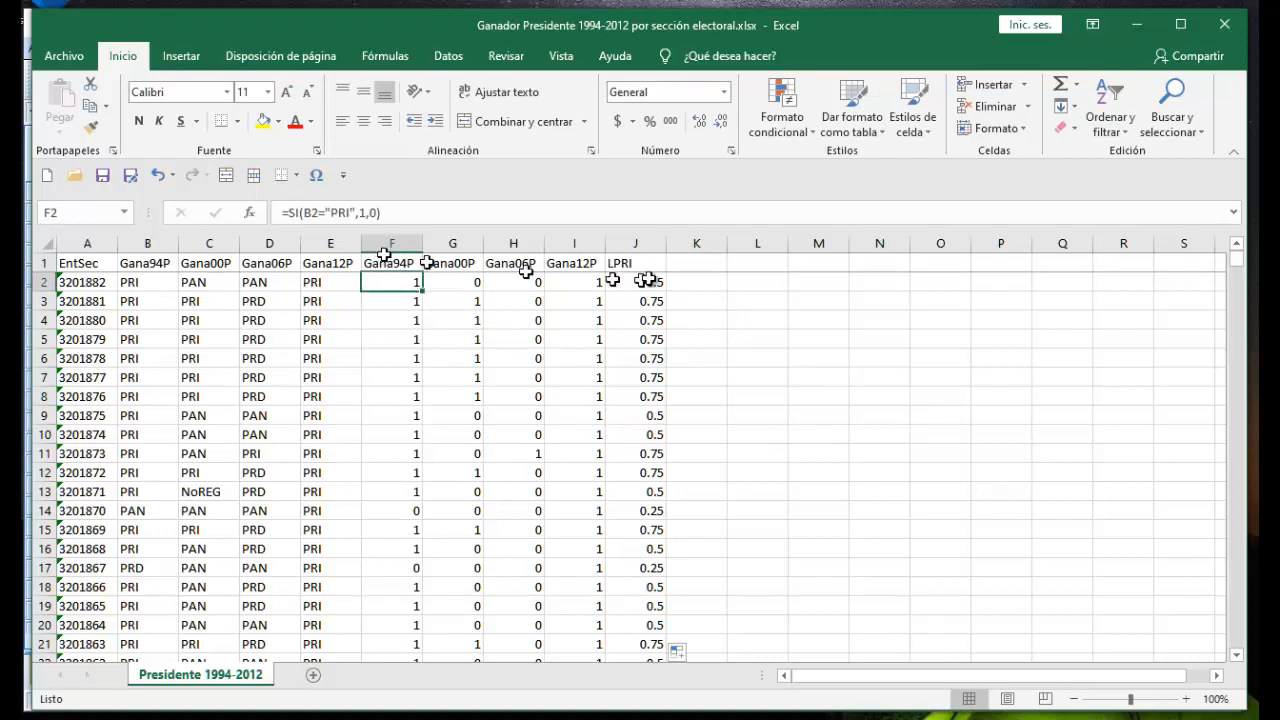
Replace the formulas in the LPRI column with their values by copying column J and pasting values over it
click(635, 244)
right_click(636, 246)
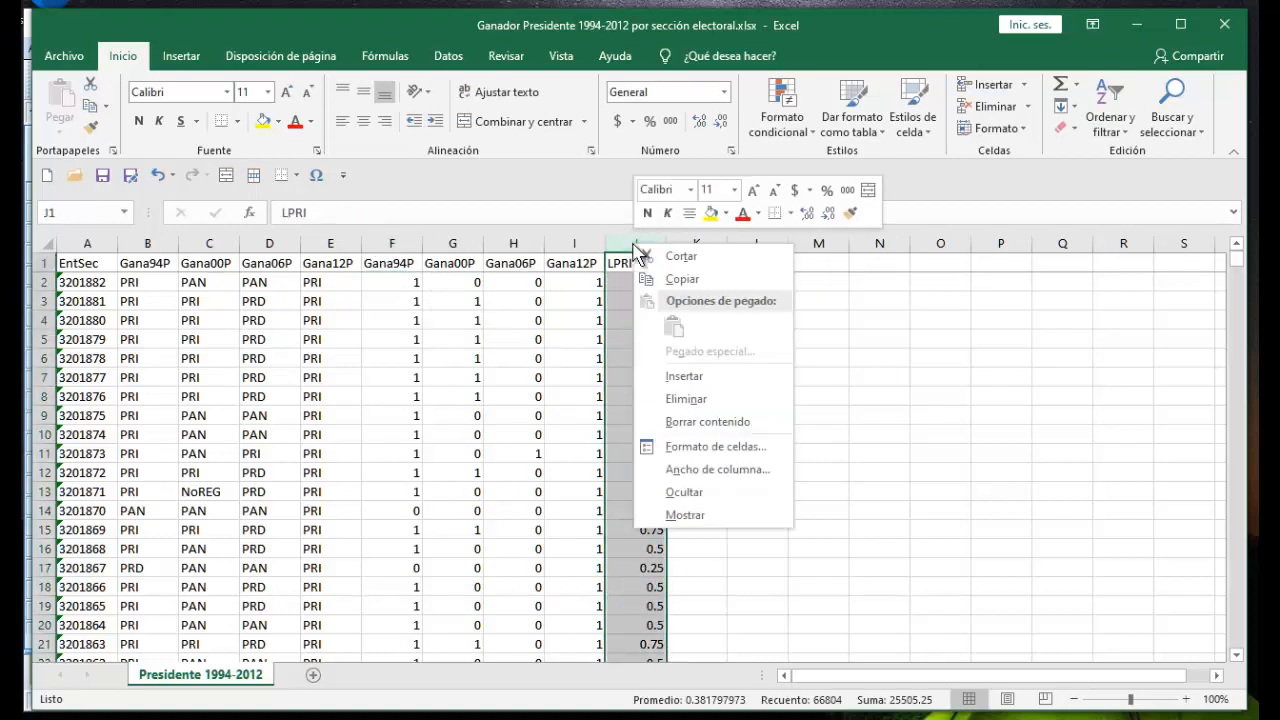
click(681, 281)
right_click(634, 246)
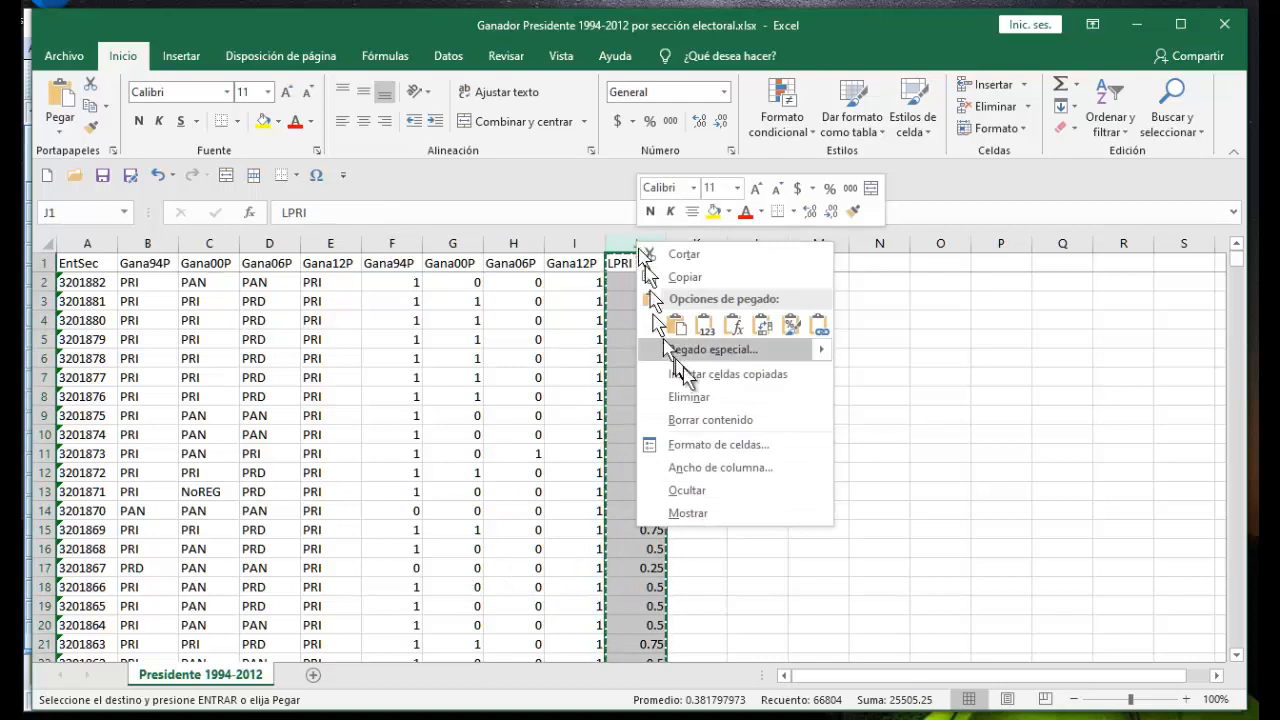
click(706, 324)
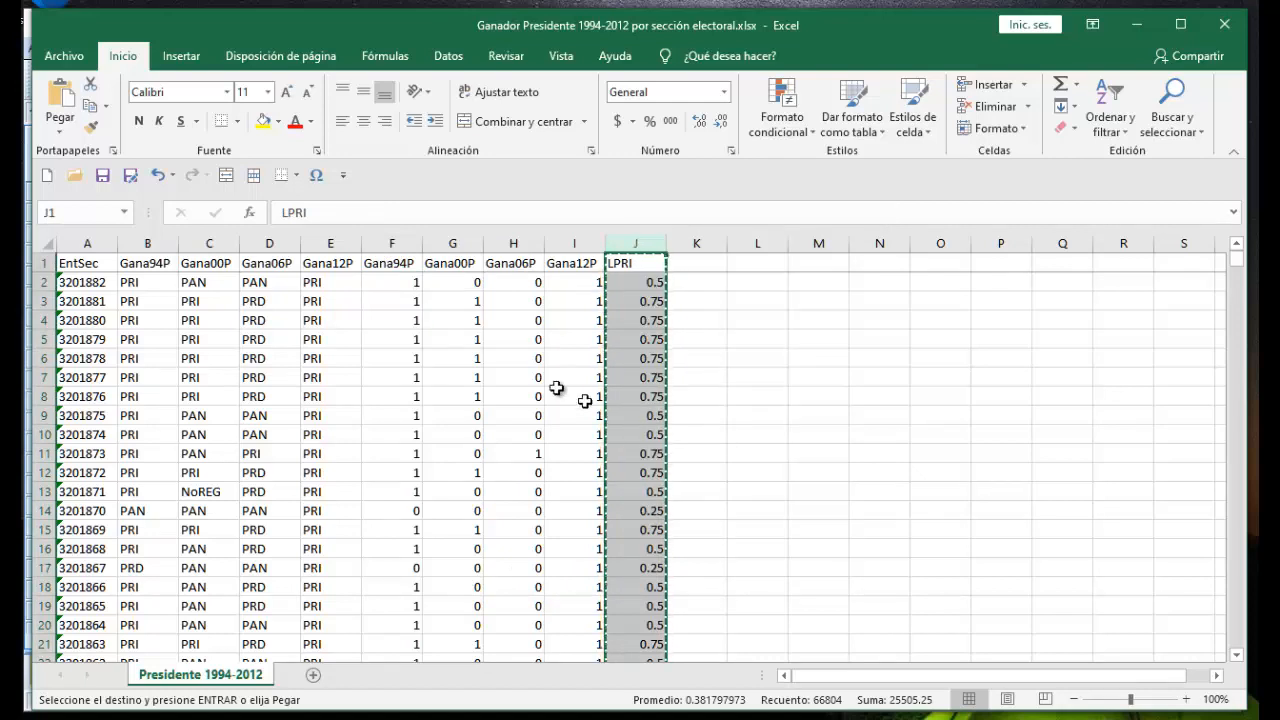
click(405, 282)
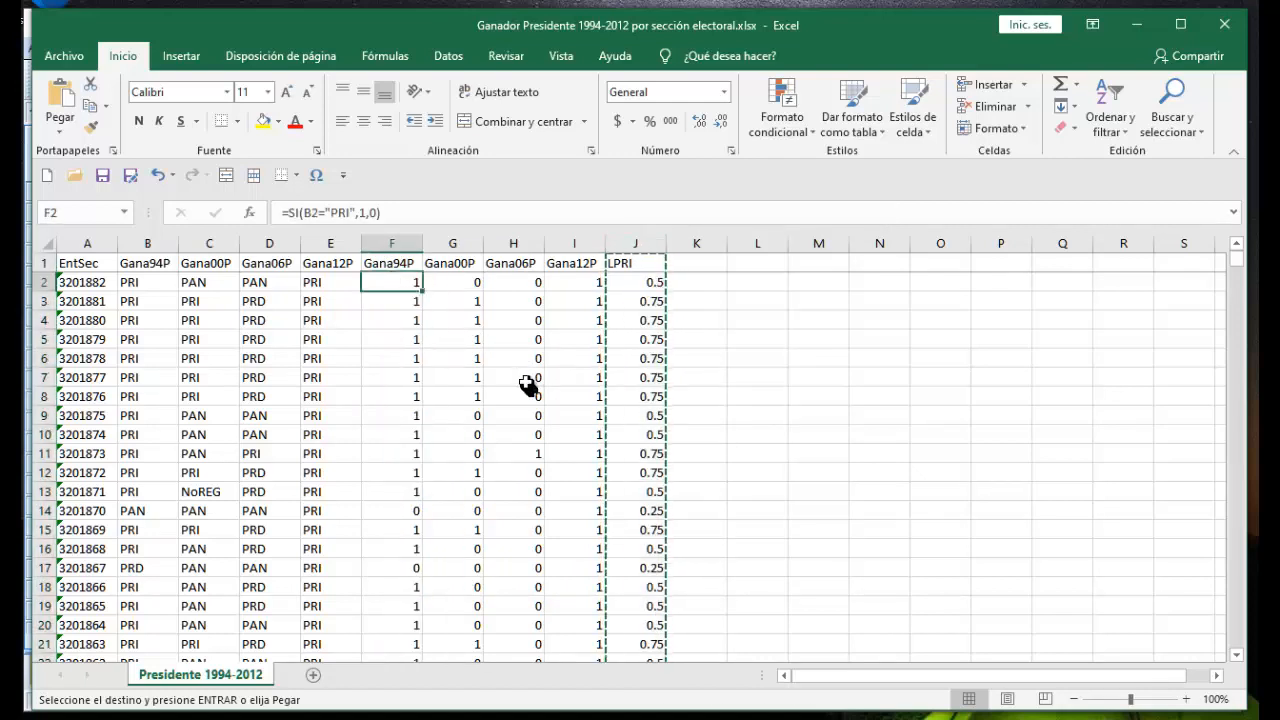
Edit the formula in F2 to flag PAN wins, =SI(B2="PAN",1,0)
click(349, 212)
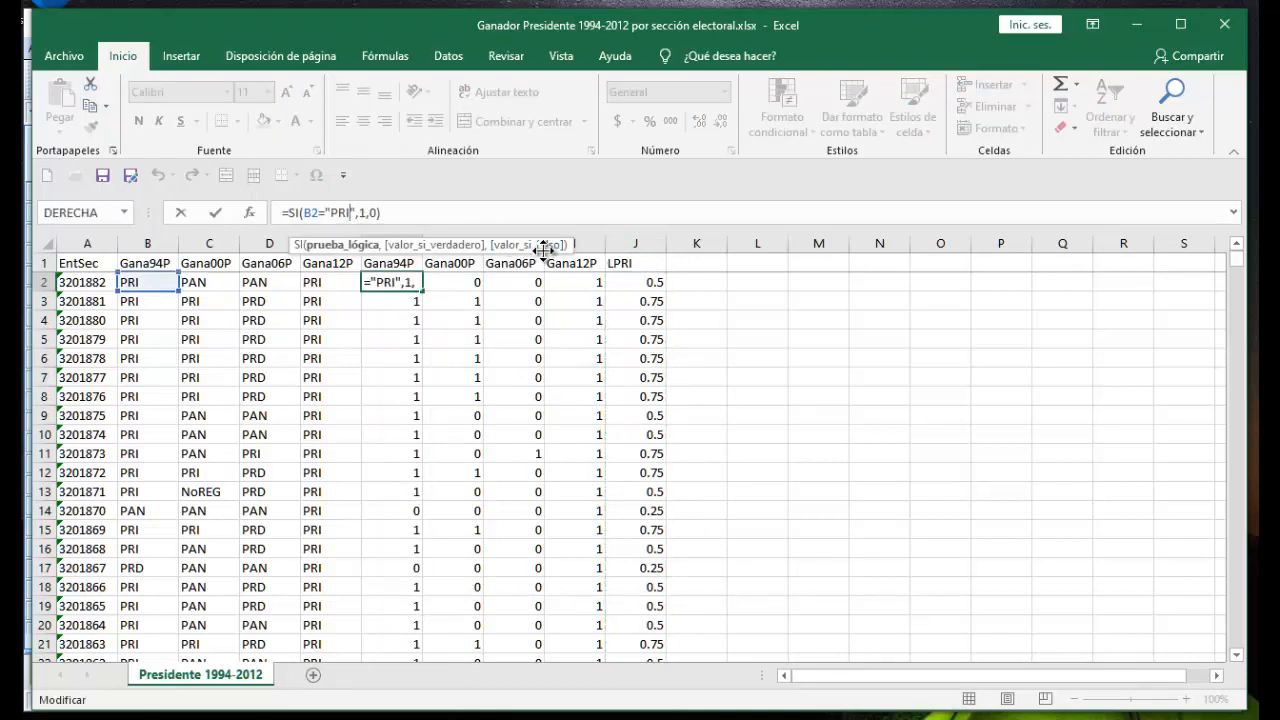
key(BackSpace)
key(BackSpace)
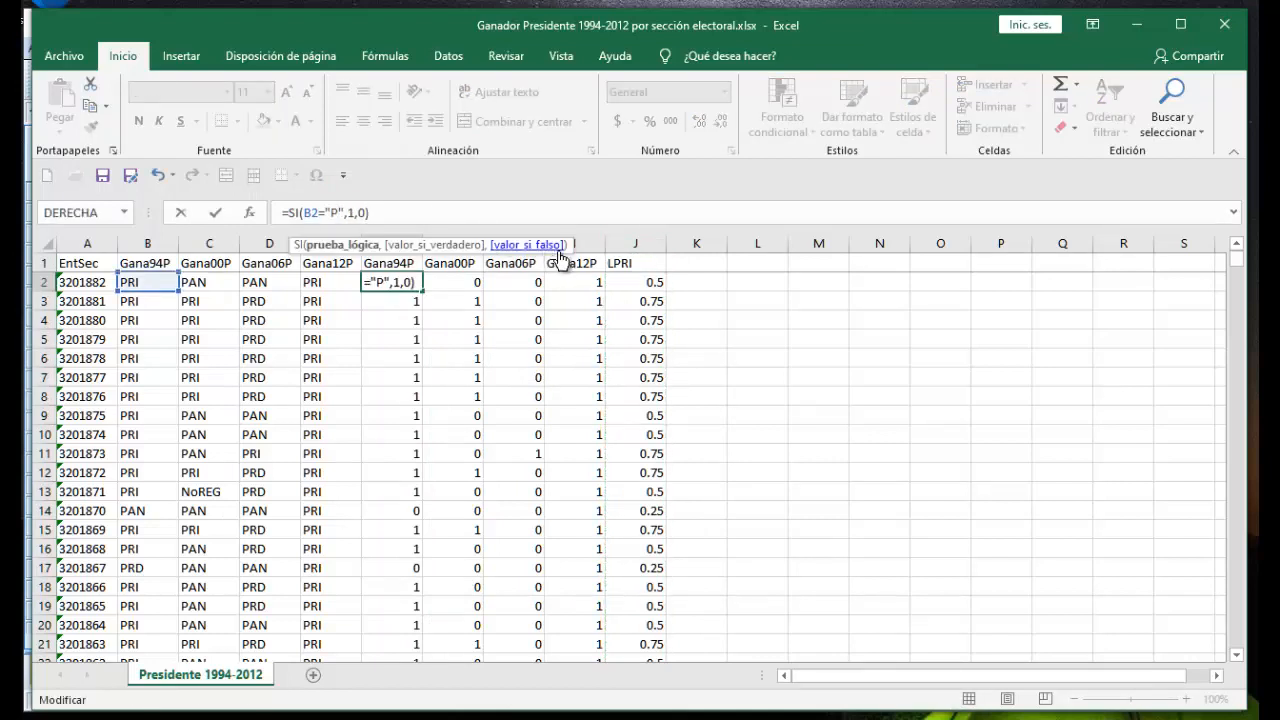
text(AN)
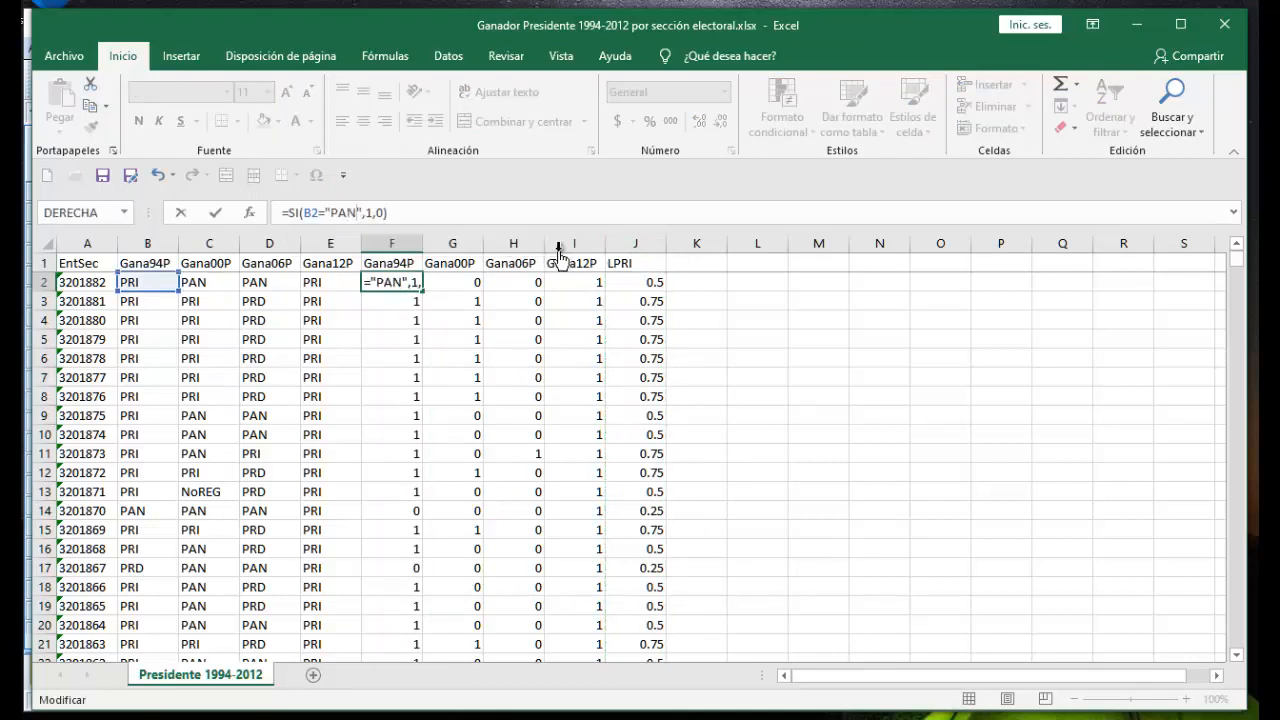
key(Return)
Copy the F2 PAN formula across to I2 and fill all four flag columns down for every electoral section
click(414, 283)
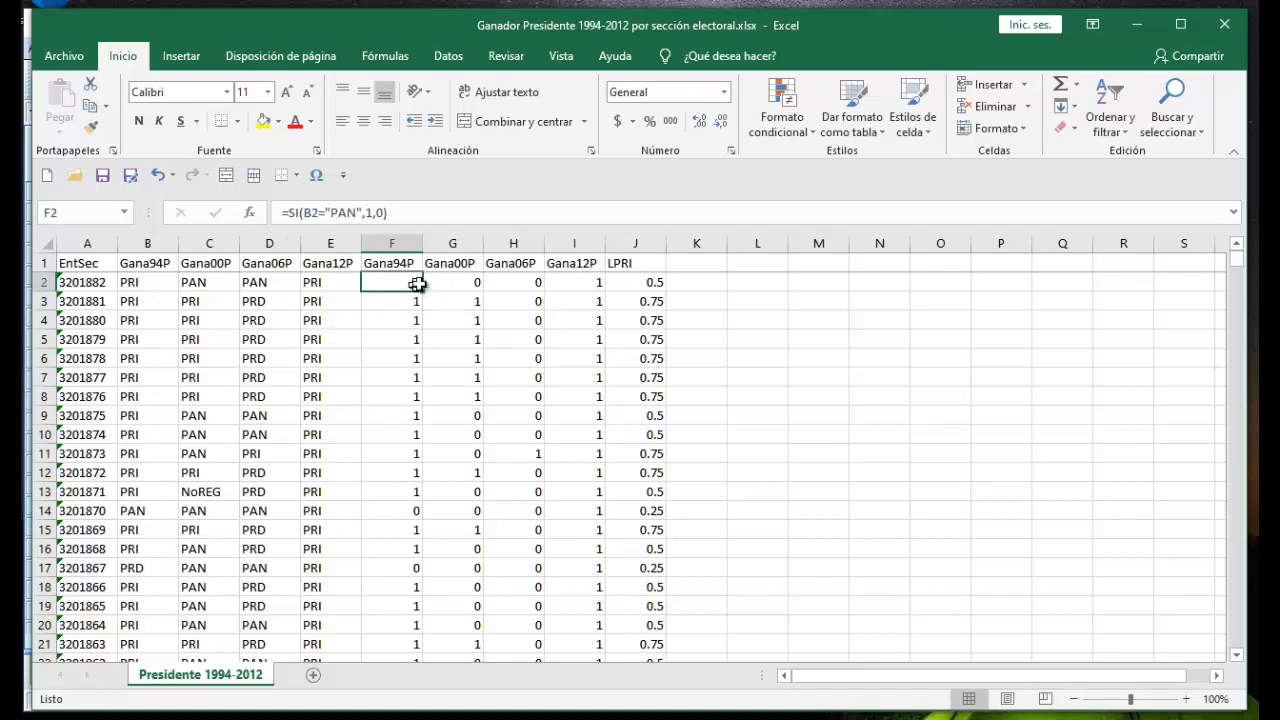
drag(427, 290, 597, 300)
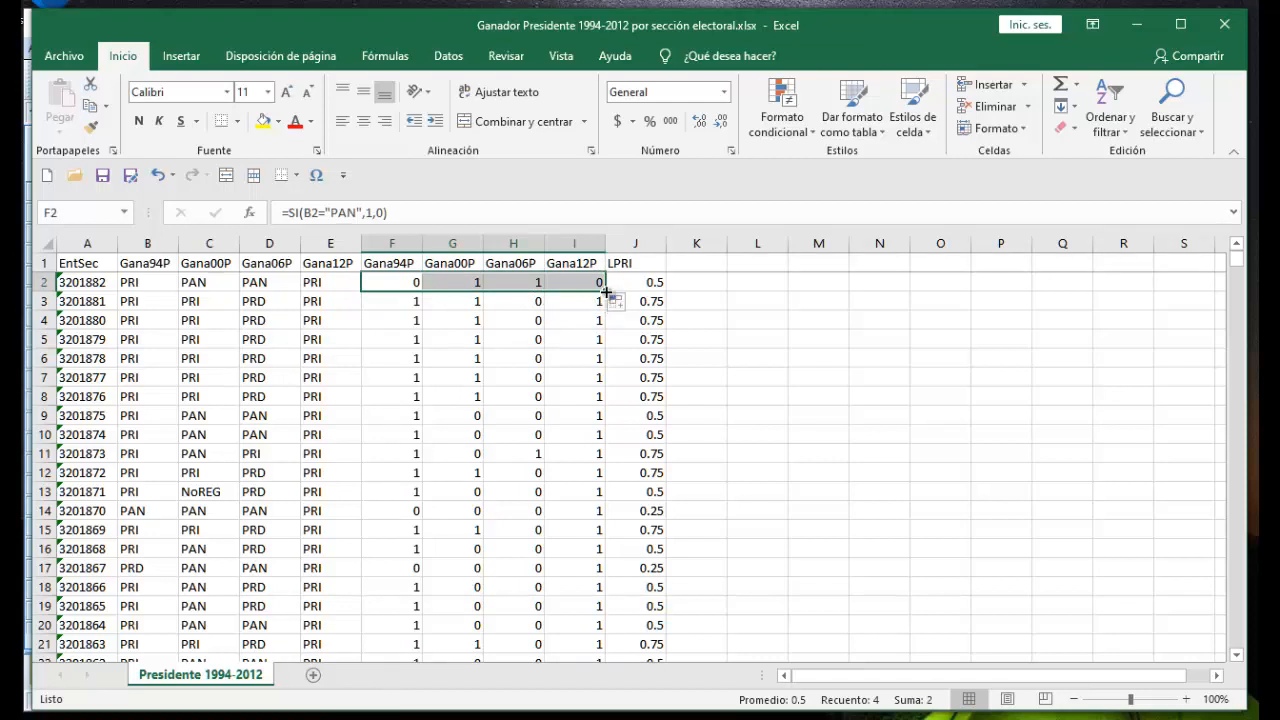
double_click(606, 291)
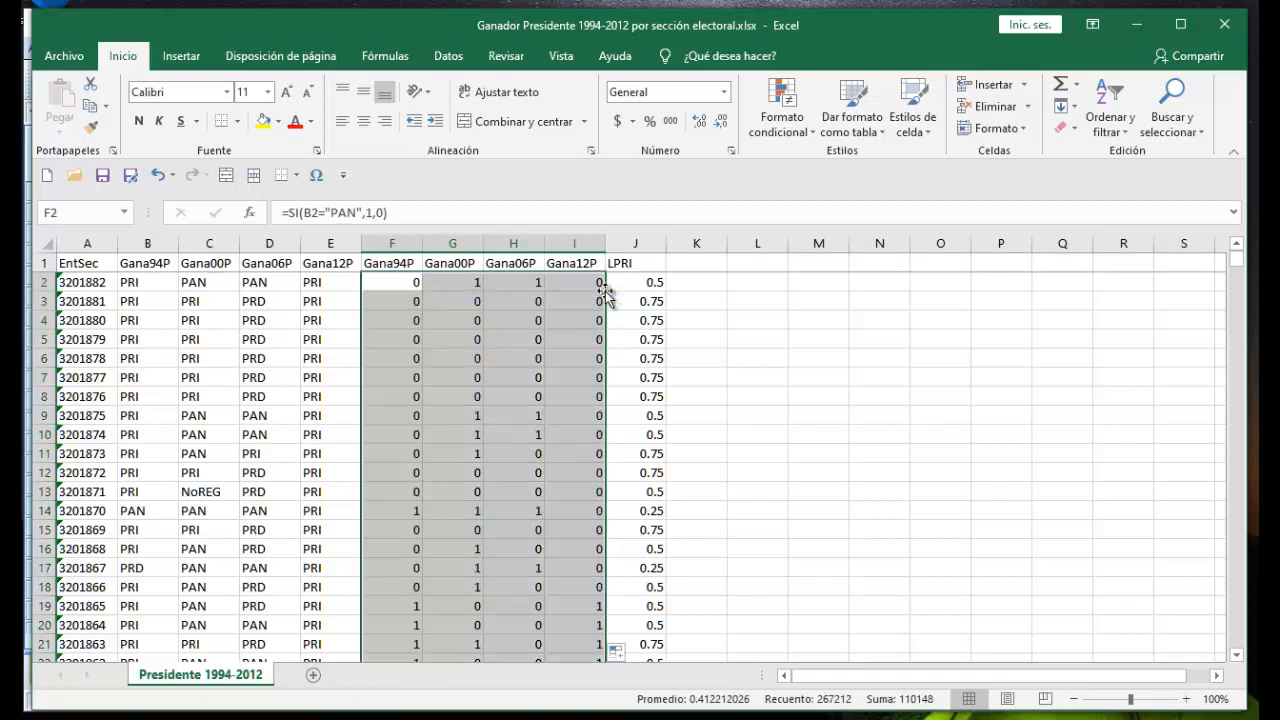
Enter the heading LPAN in K1 and the formula =(F2+G2+H2+I2)/4 in K2 to average the PAN win flags
click(688, 262)
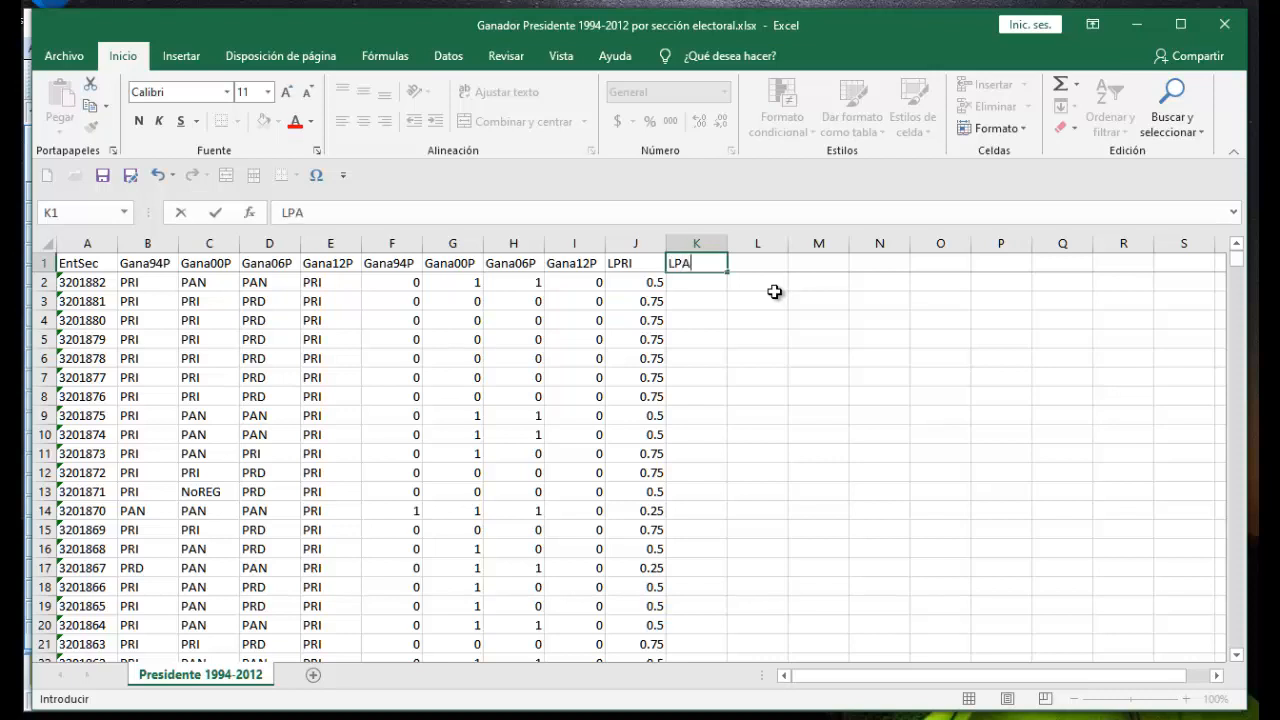
click(765, 453)
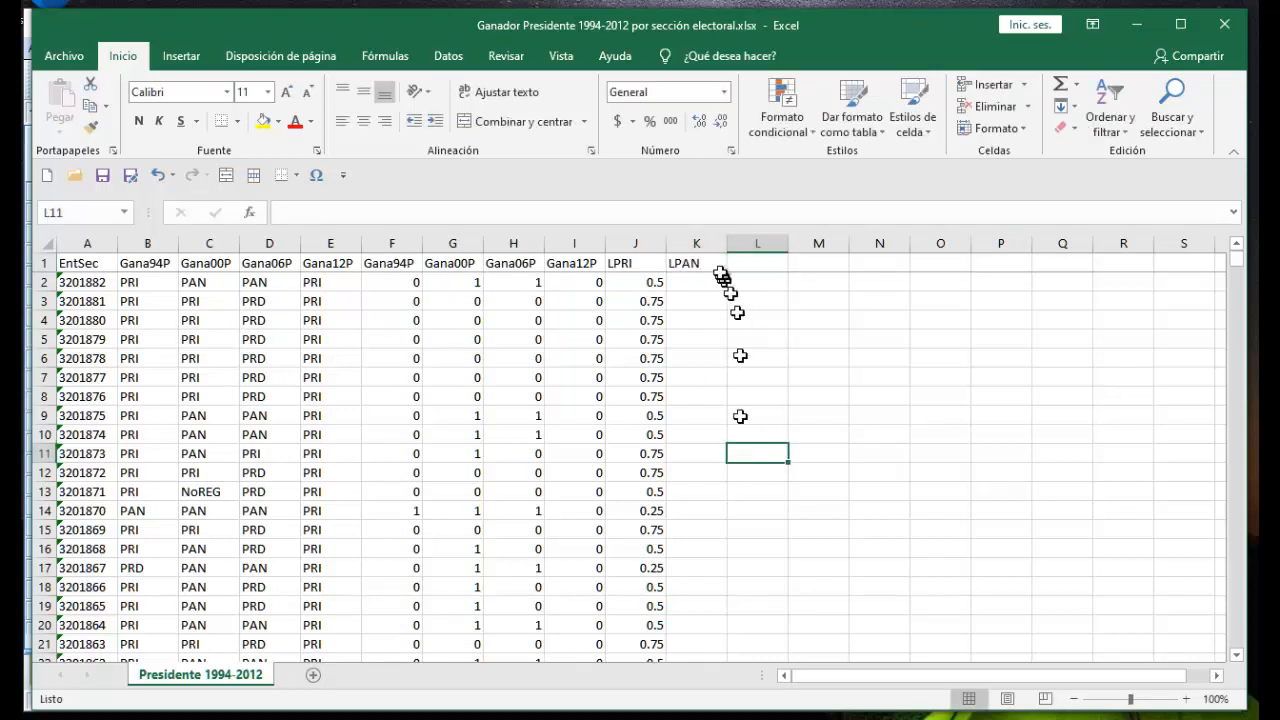
click(698, 282)
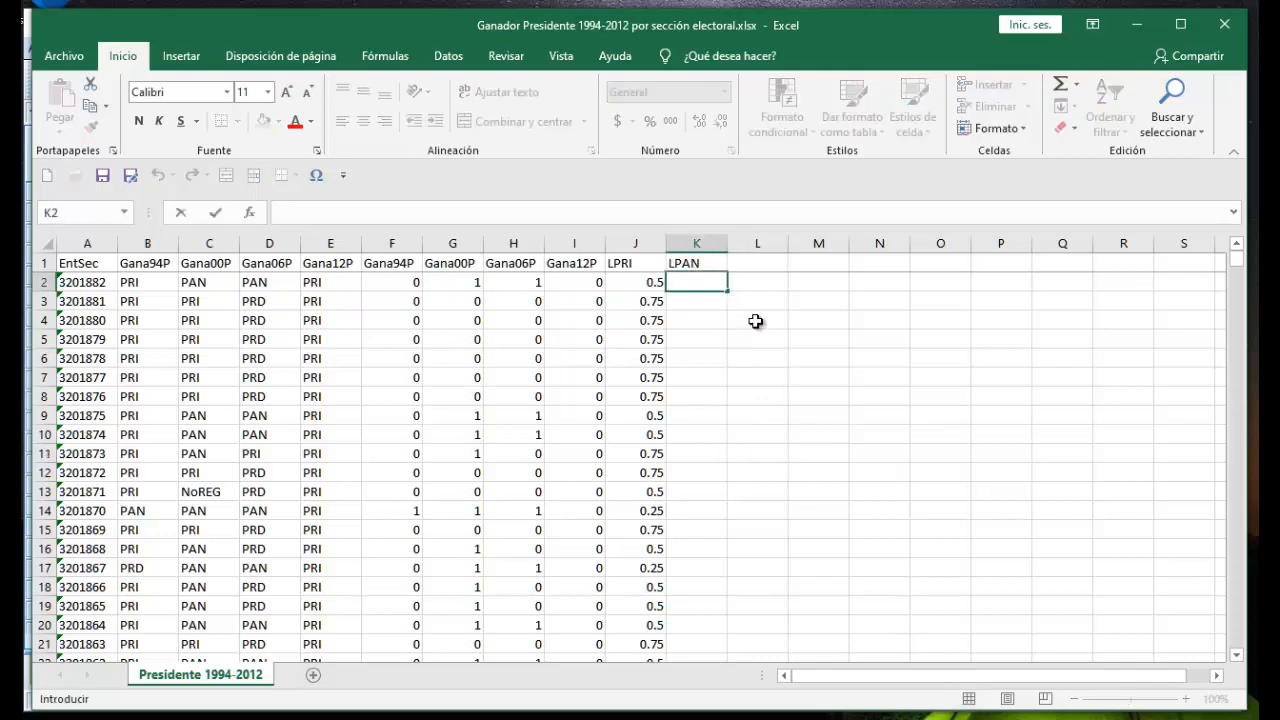
text(=()
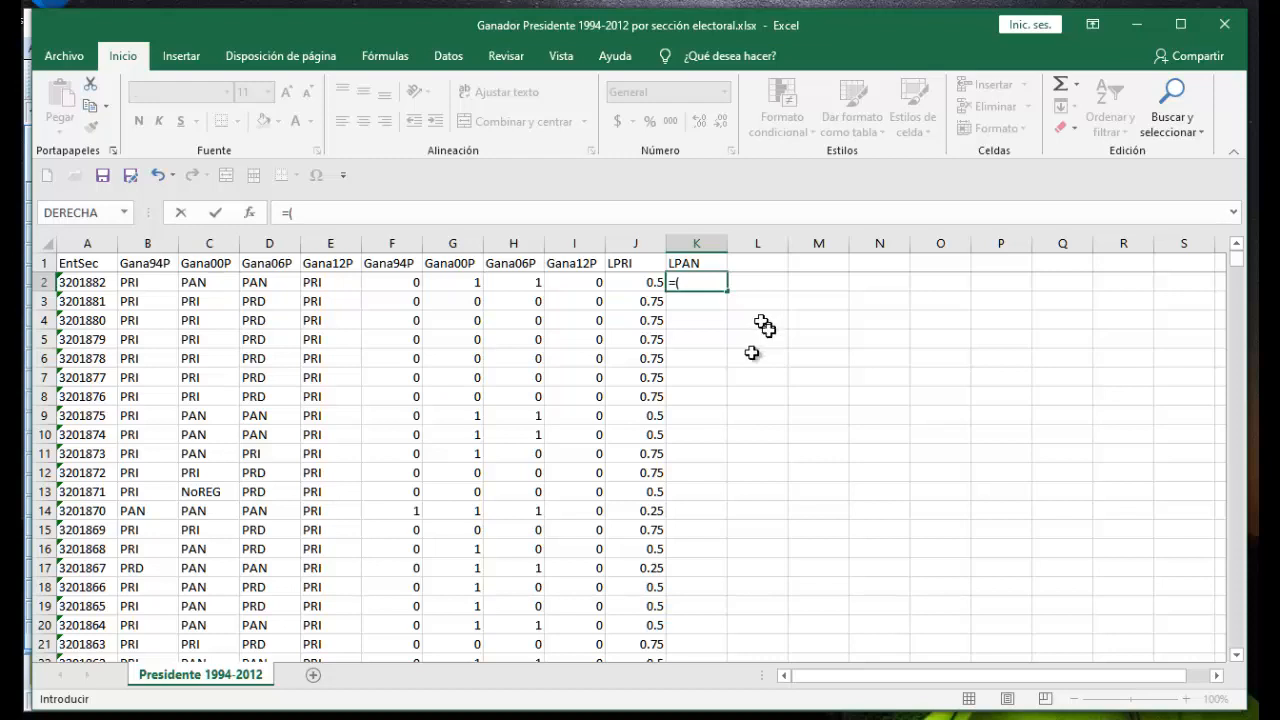
click(421, 284)
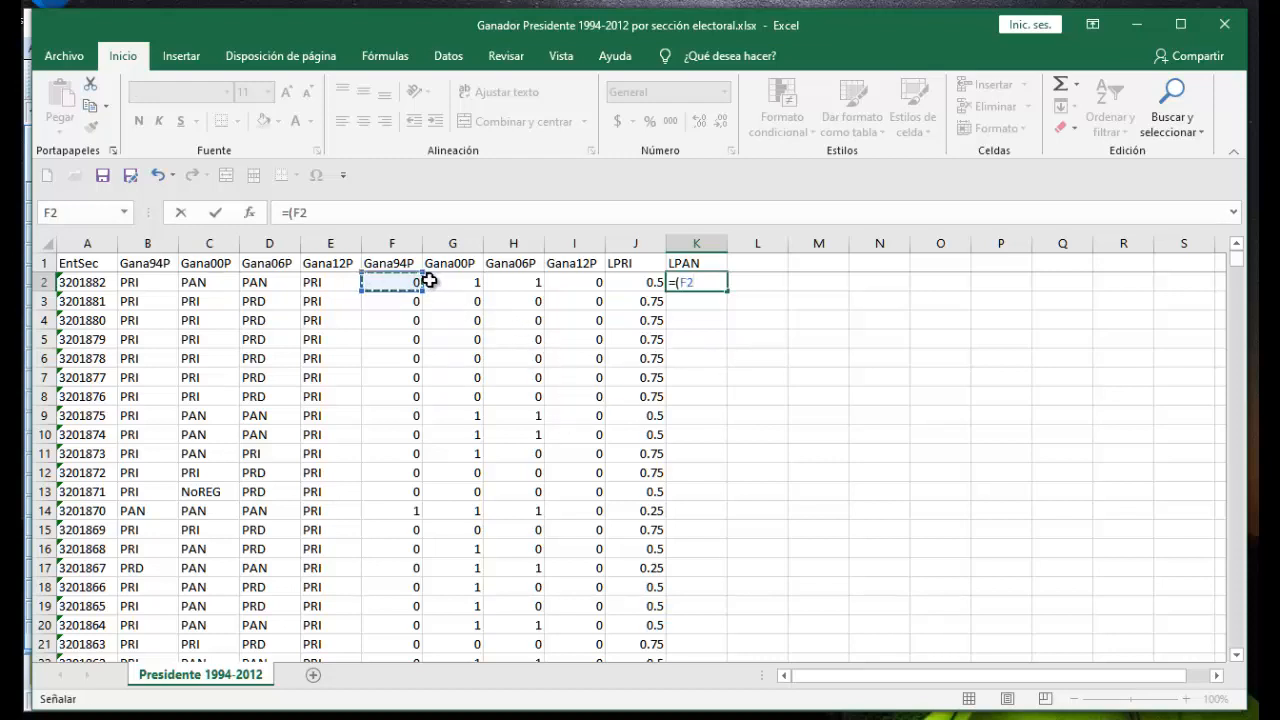
text(+)
click(468, 285)
text(+)
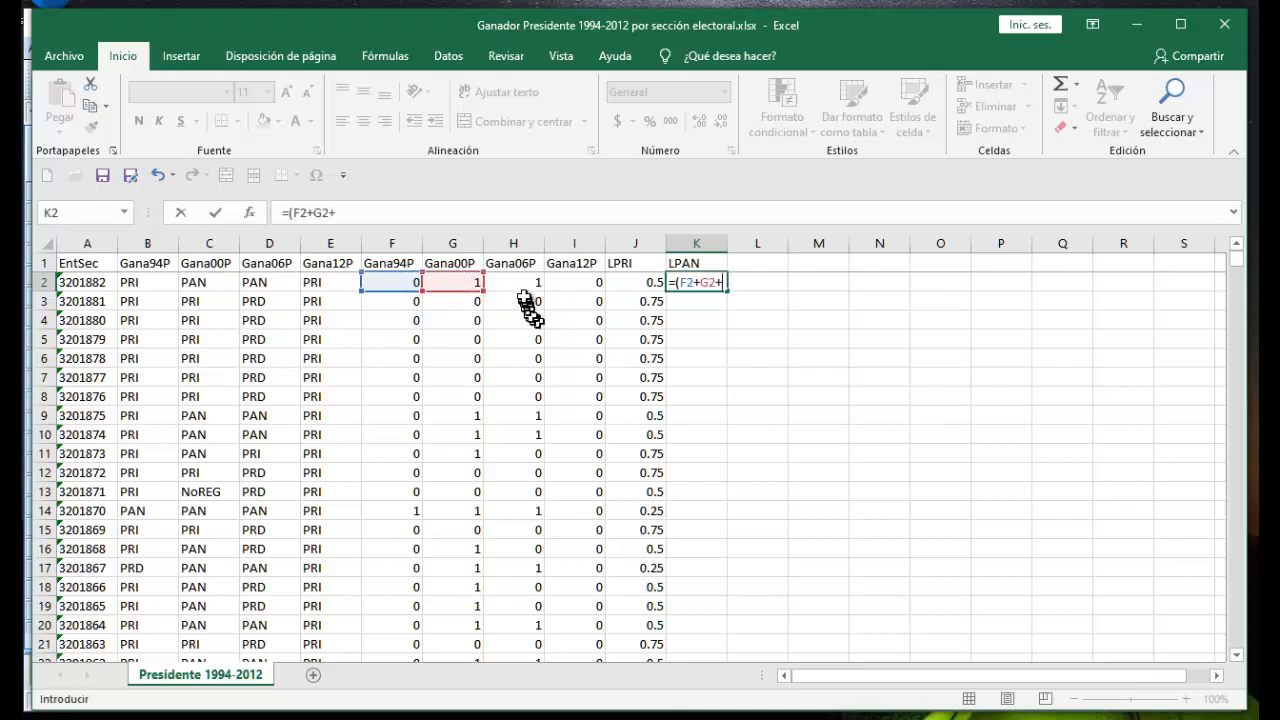
click(527, 285)
text(+)
click(578, 285)
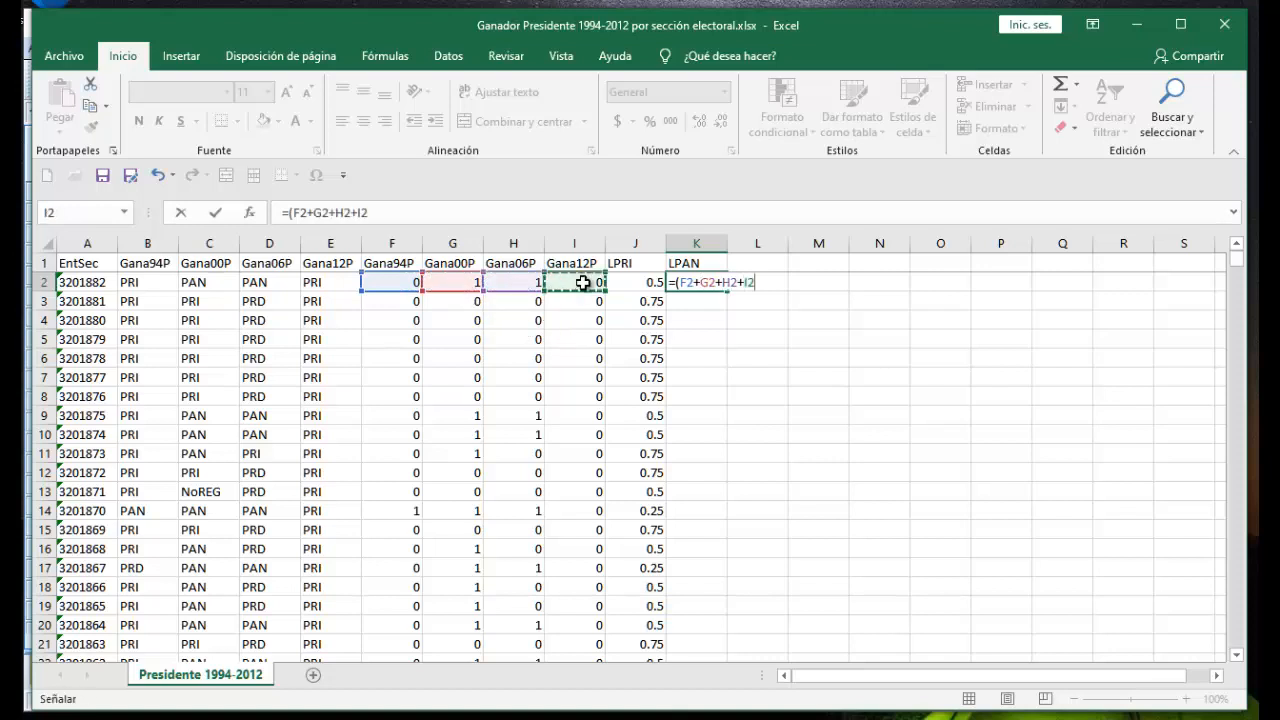
text())
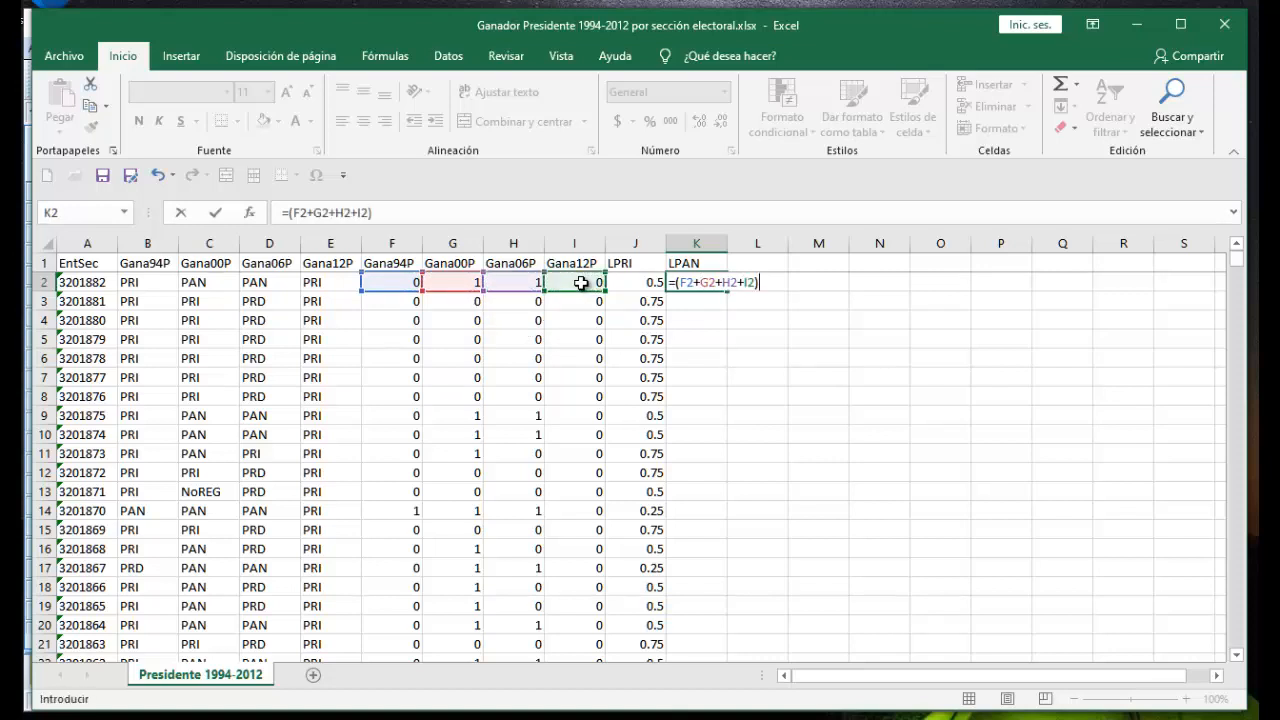
text(/4)
key(Return)
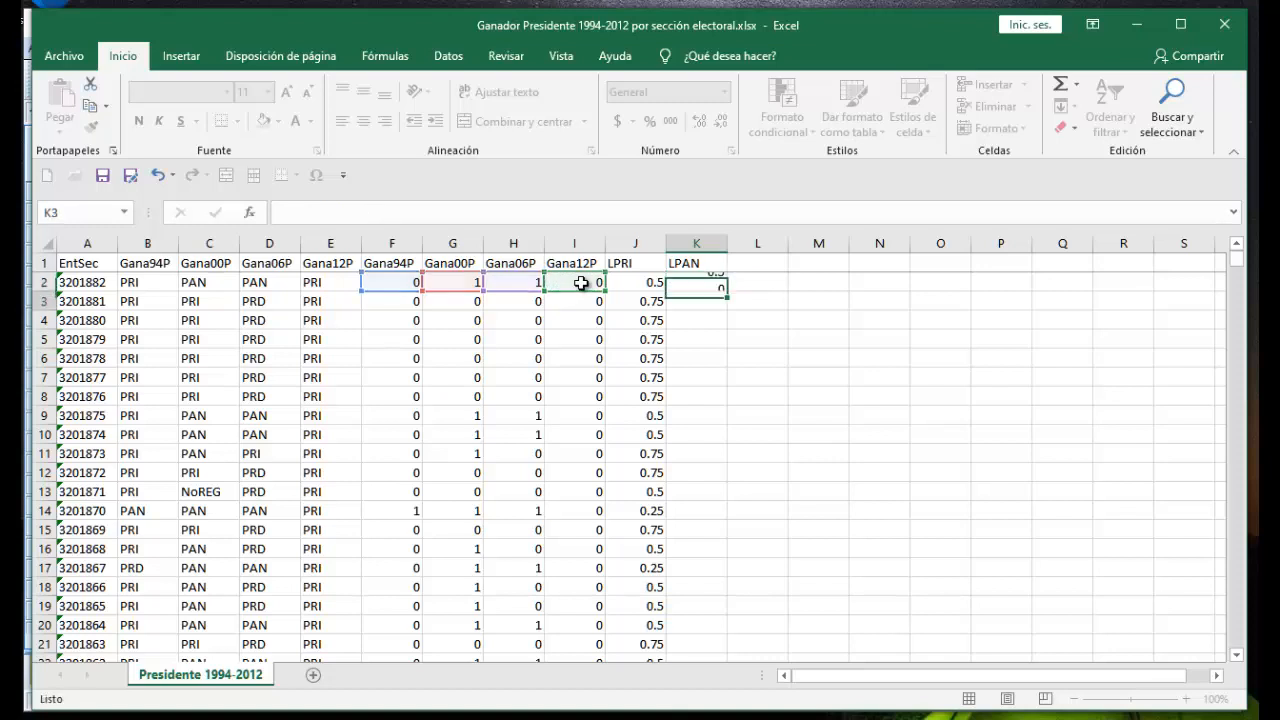
Fill the K2 formula down the LPAN column and replace column K's formulas with their values by copying and pasting values
click(712, 287)
double_click(727, 292)
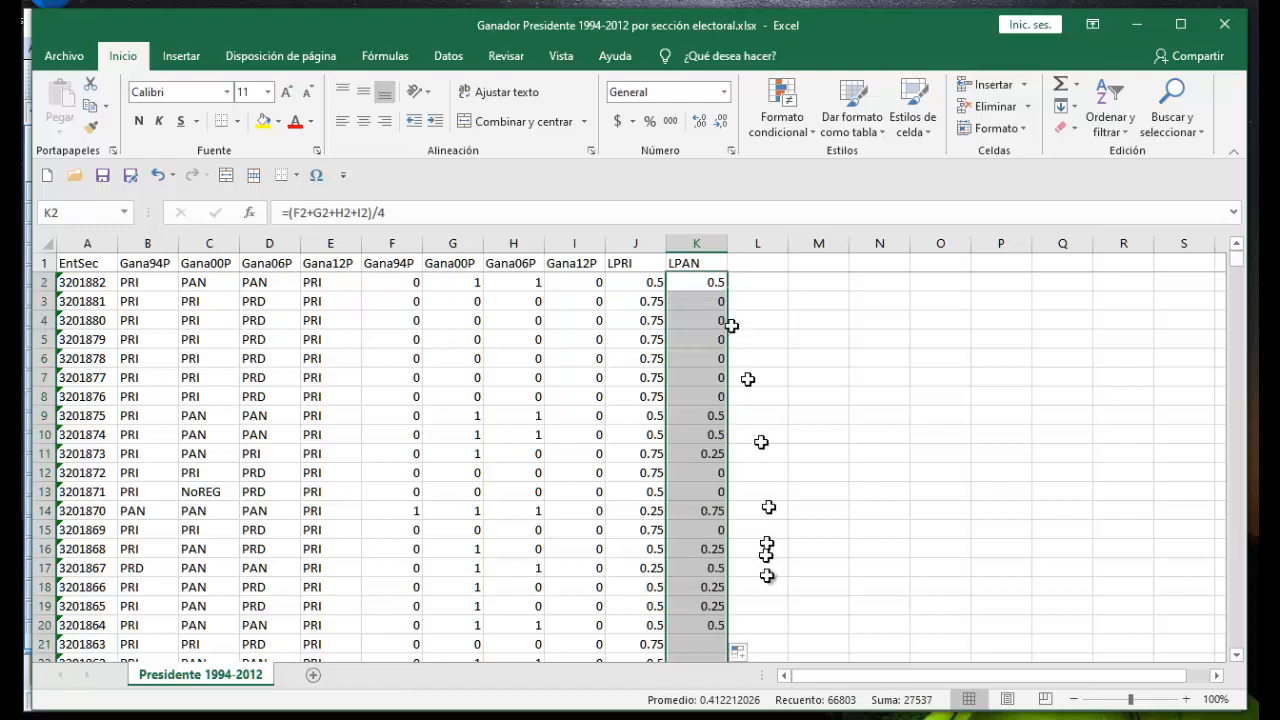
click(697, 246)
right_click(697, 244)
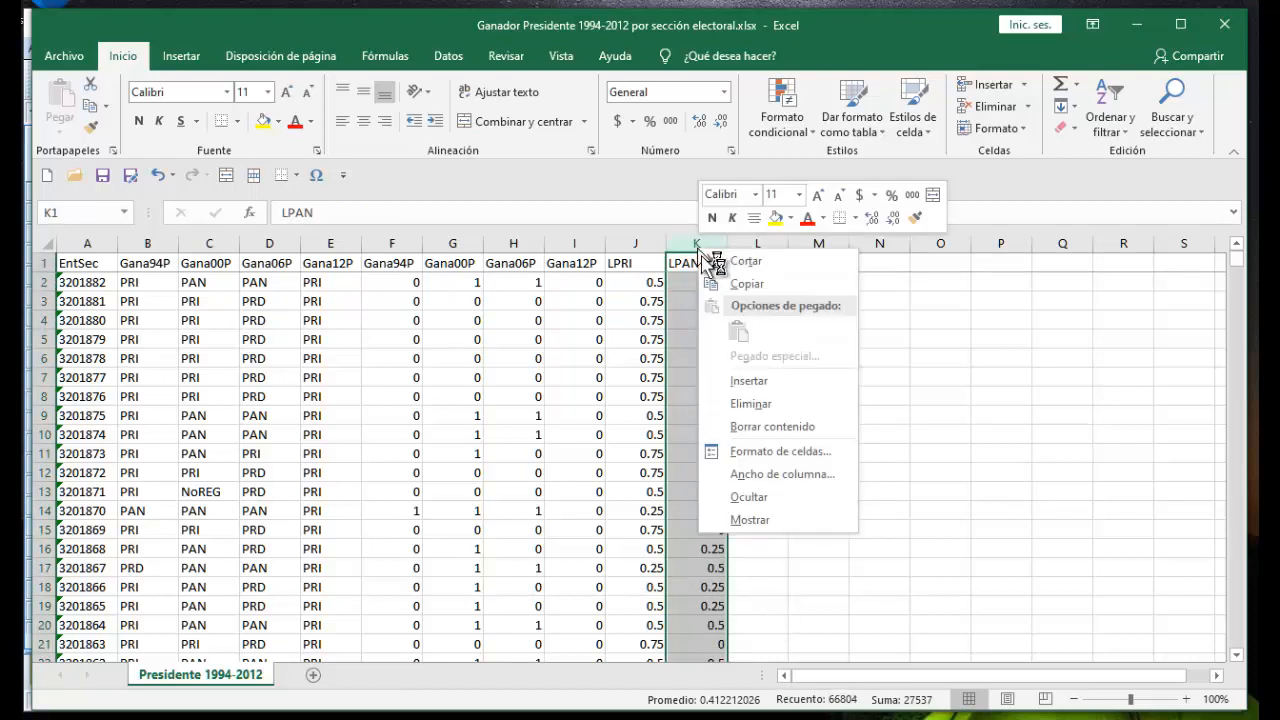
click(745, 284)
right_click(700, 251)
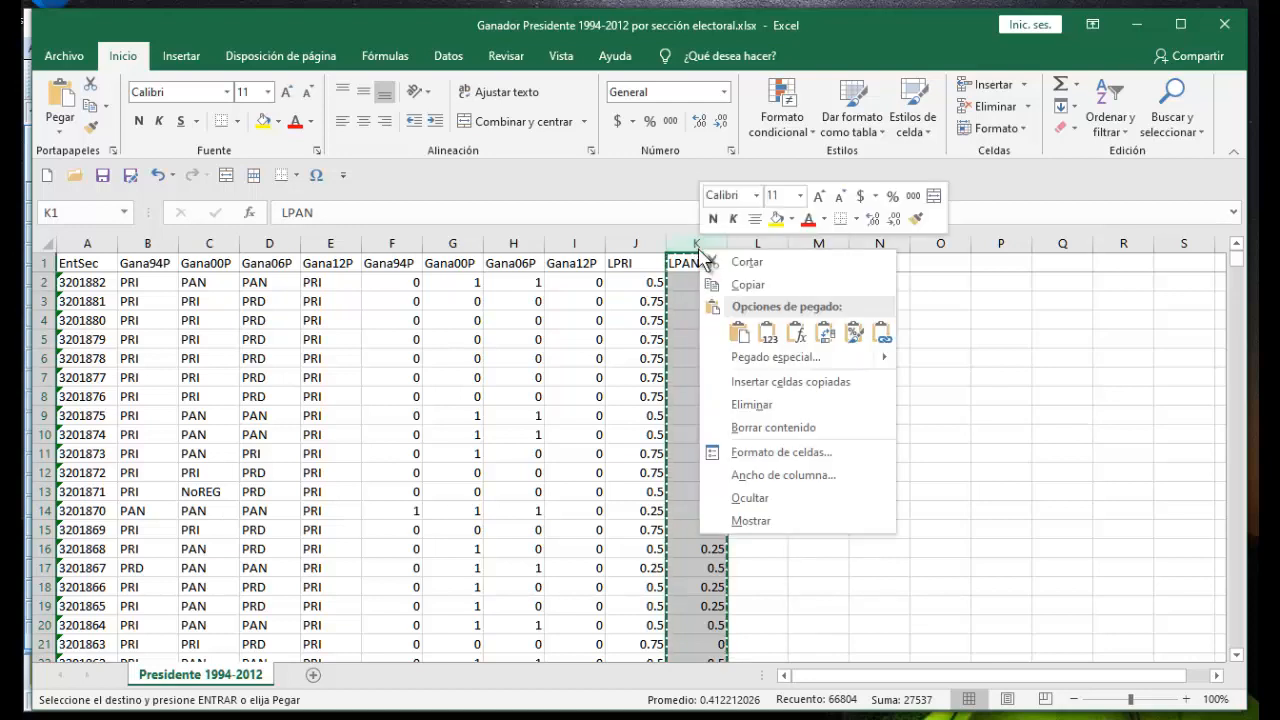
click(766, 333)
click(863, 571)
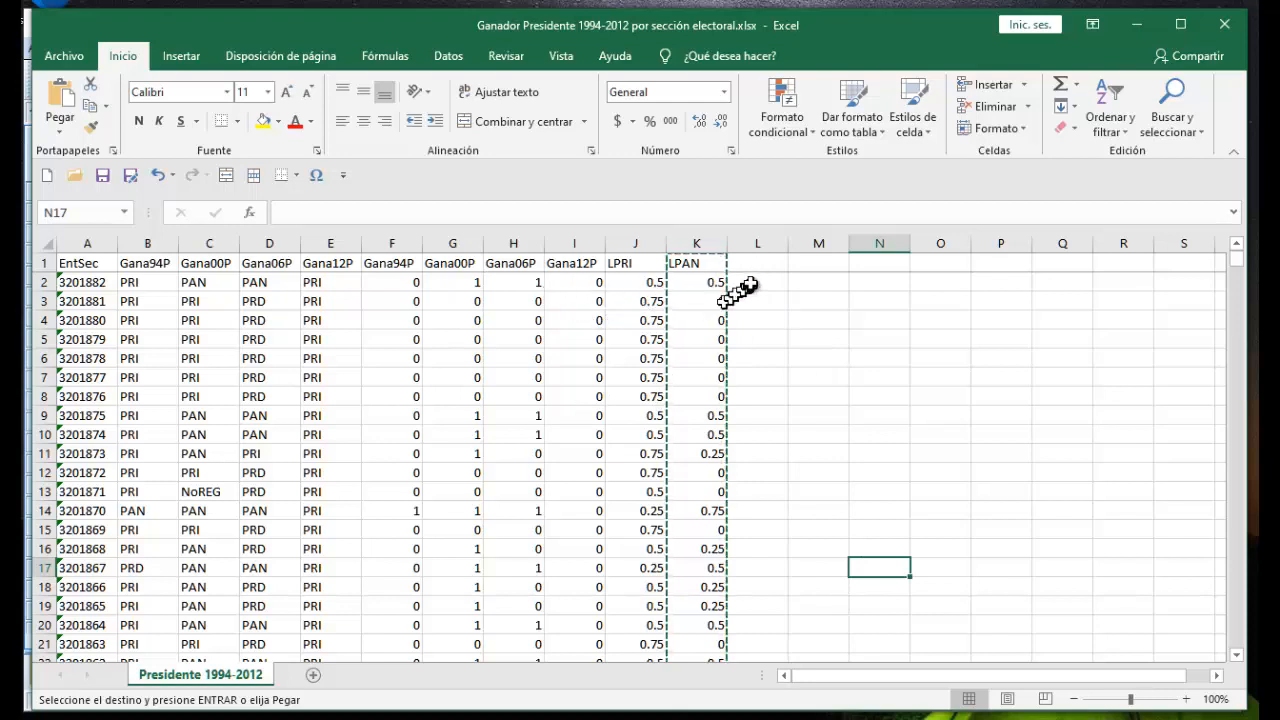
Edit the formula in F2 to flag PRD wins, =SI(B2="PRD",1,0)
click(403, 284)
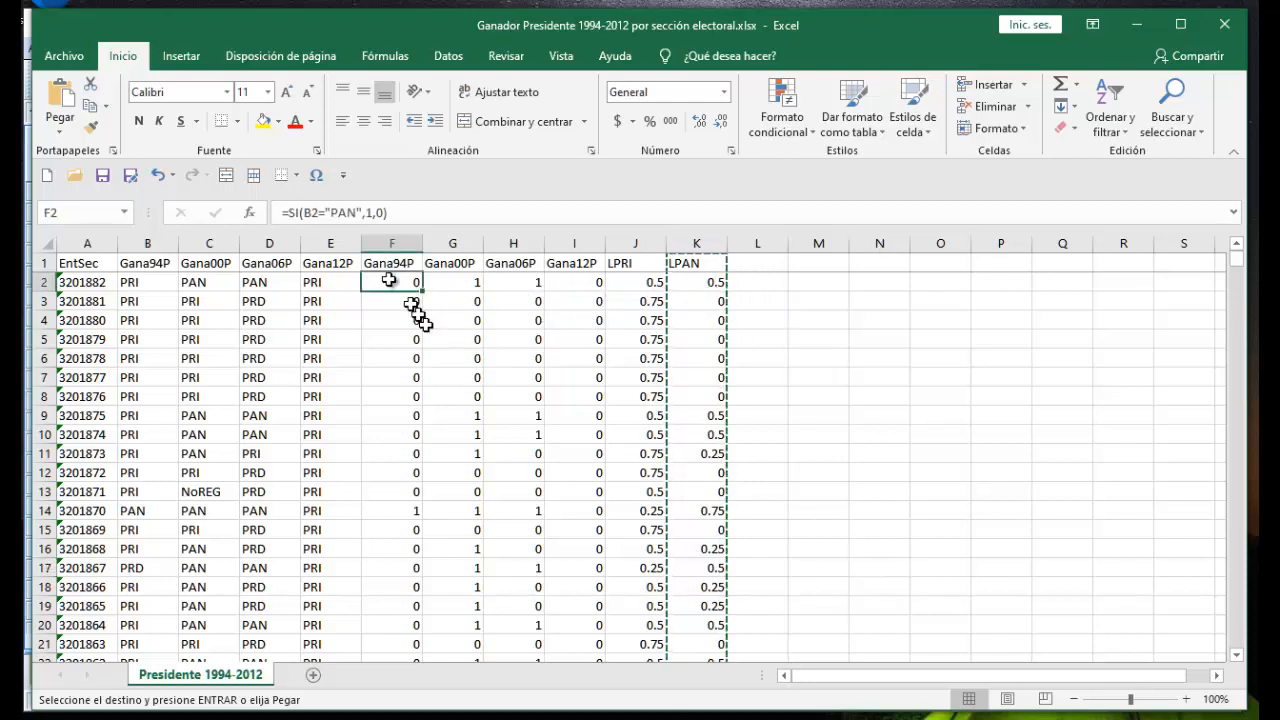
click(353, 212)
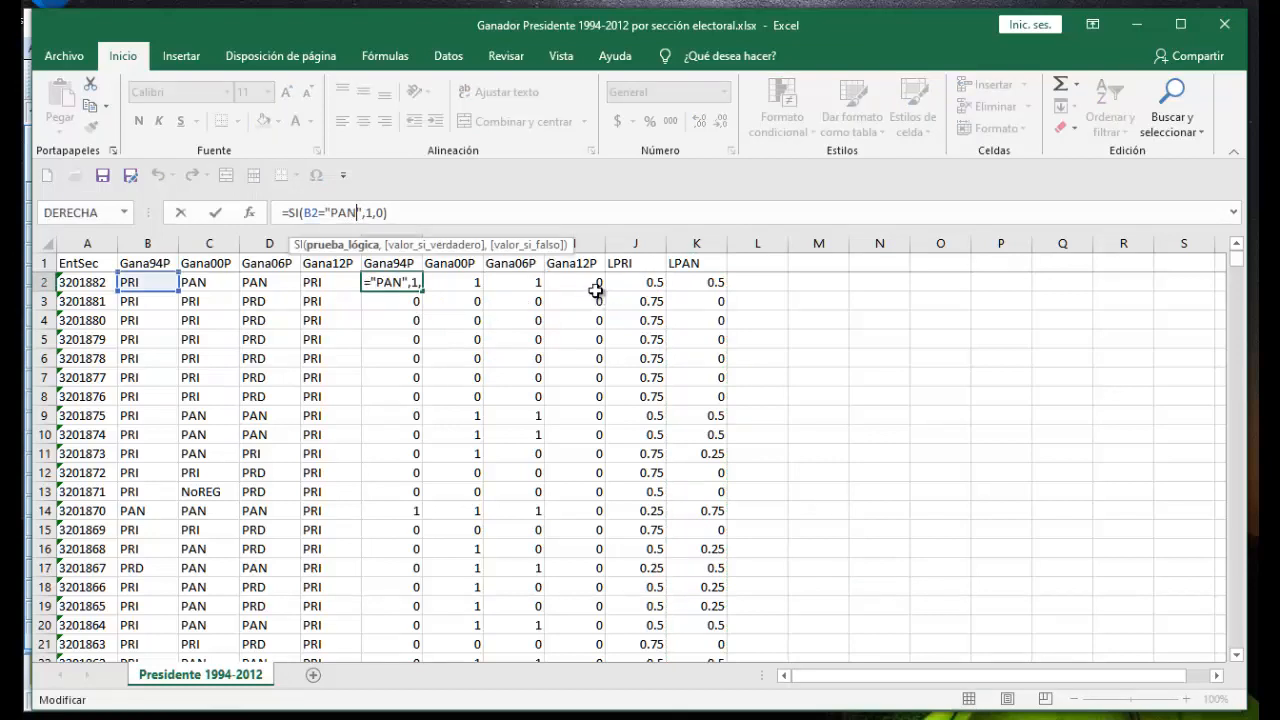
key(BackSpace)
key(BackSpace)
key(BackSpace)
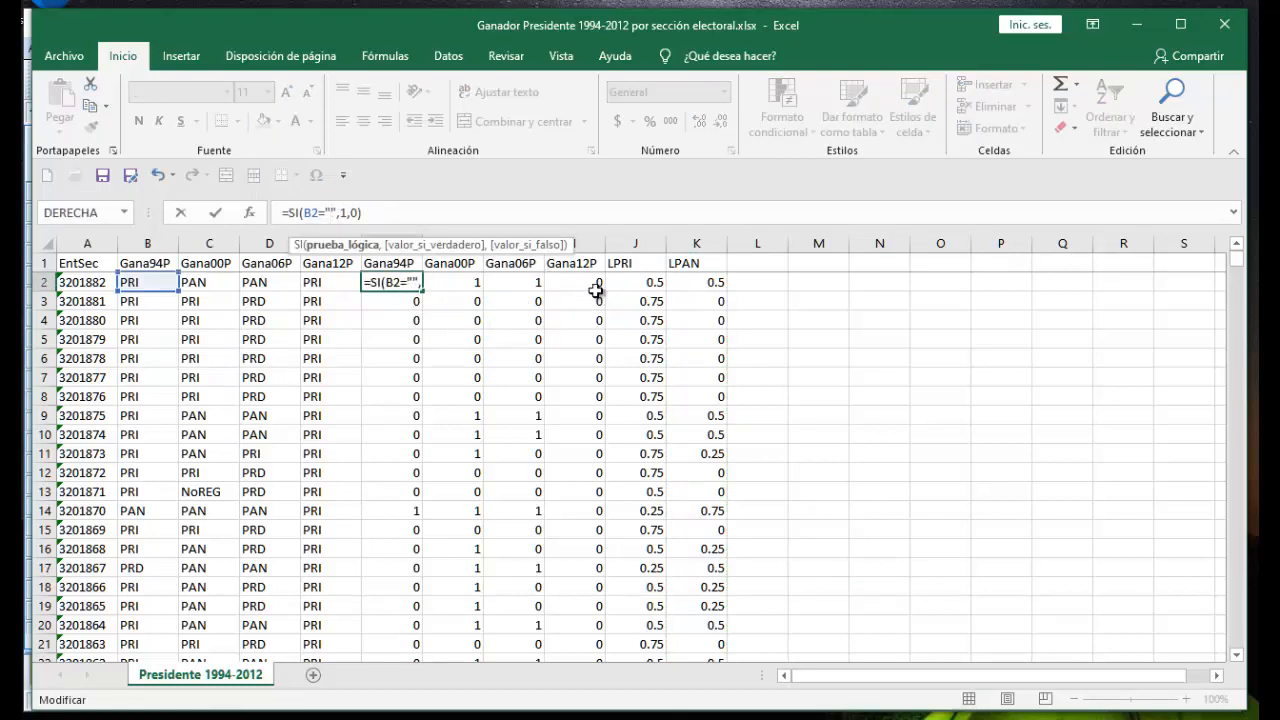
text(PRD)
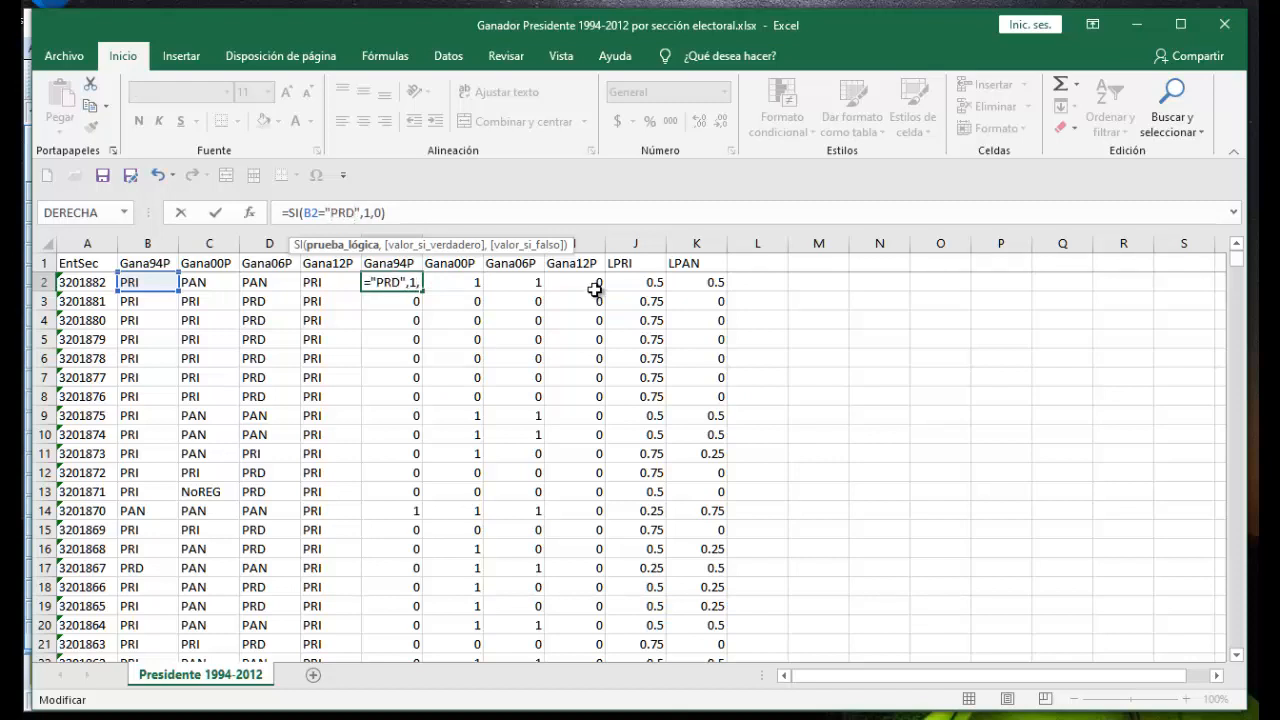
key(Return)
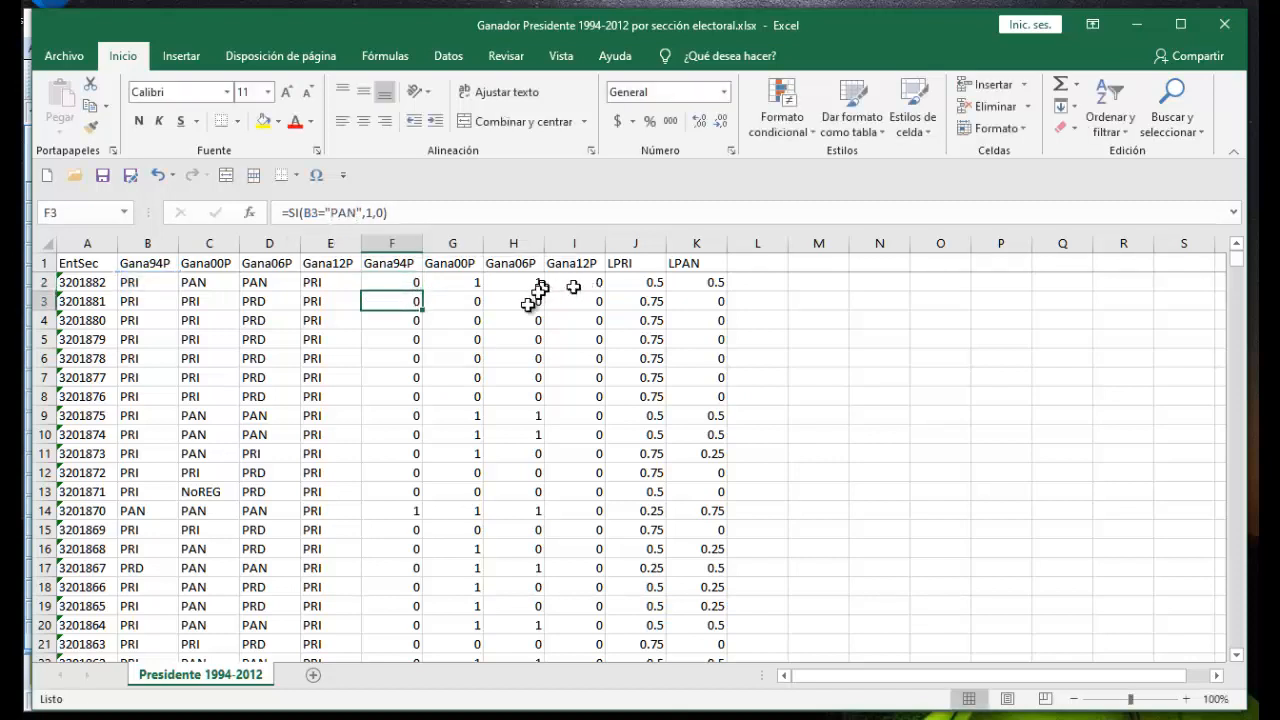
Copy the F2 PRD formula across to I2 and fill all four flag columns down for every electoral section
click(411, 284)
drag(421, 290, 591, 291)
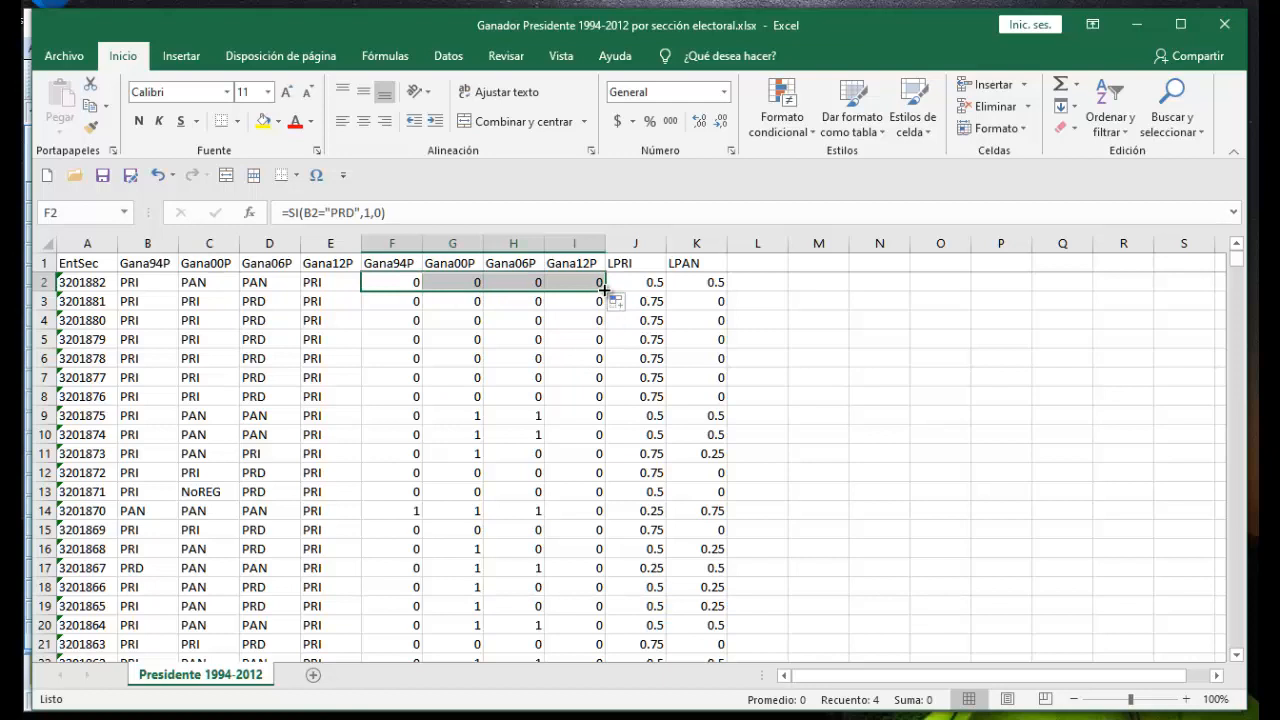
double_click(604, 290)
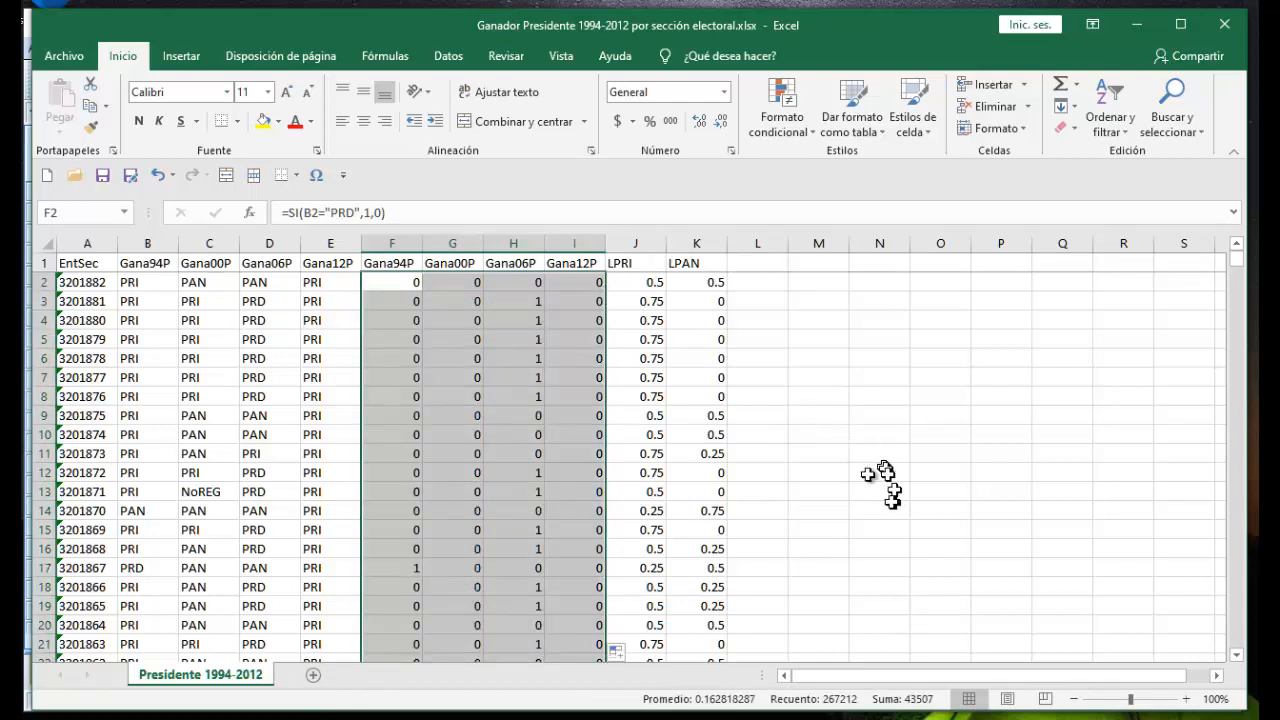
Enter the heading LPRD in L1
click(752, 264)
double_click(757, 262)
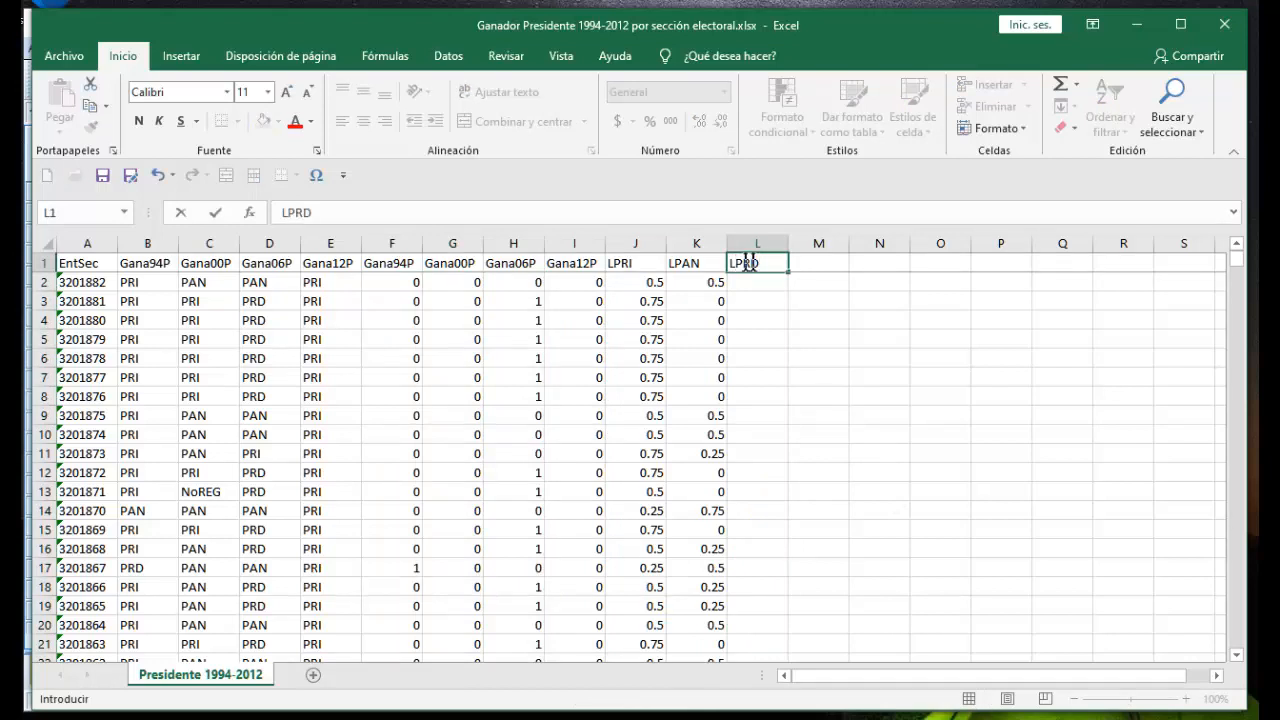
text(LPRD)
key(Return)
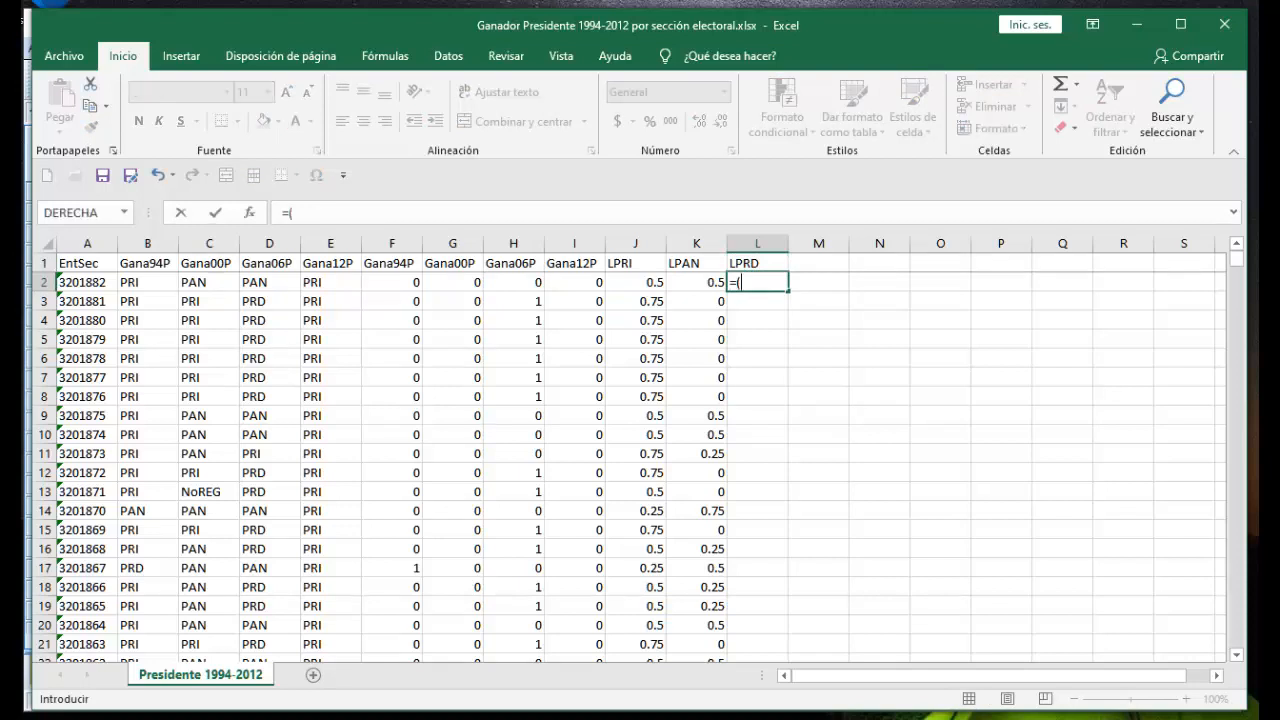
Enter the formula =(F2+G2+H2+I2)/4 in L2 to average the four PRD win flags
text(=()
click(403, 285)
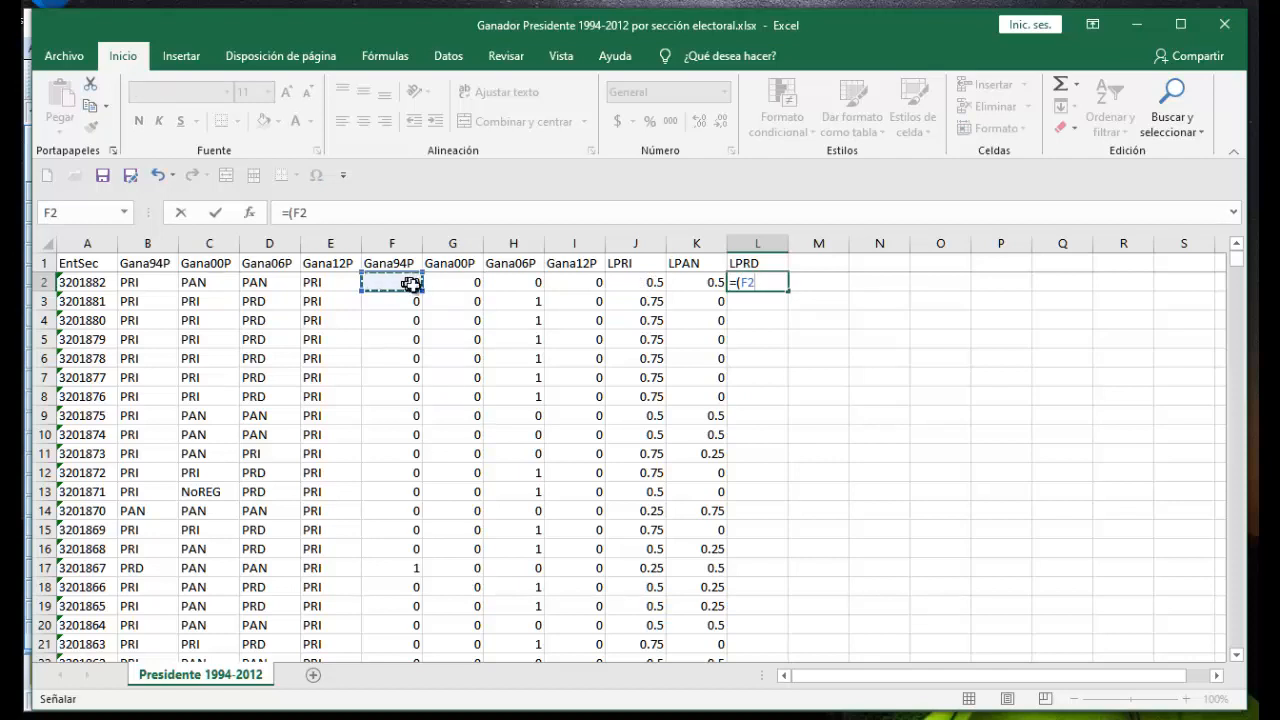
text(+)
click(461, 284)
text(+)
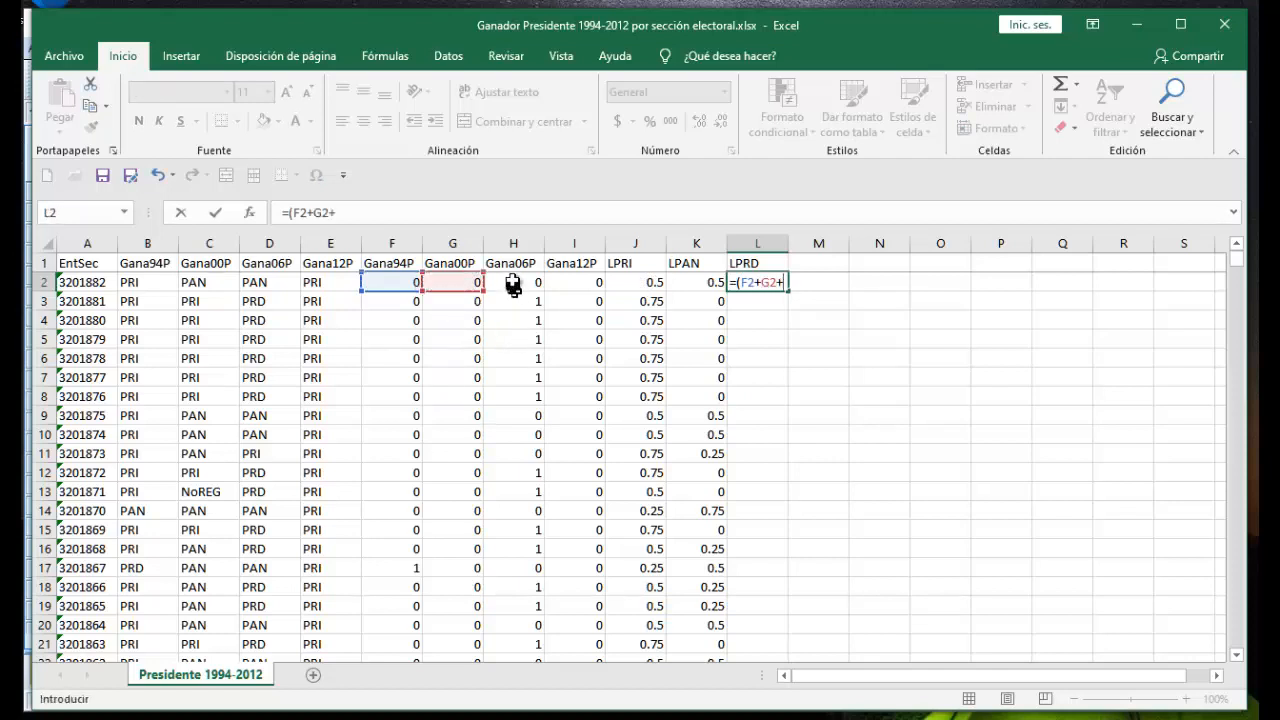
click(513, 284)
text(+)
click(578, 288)
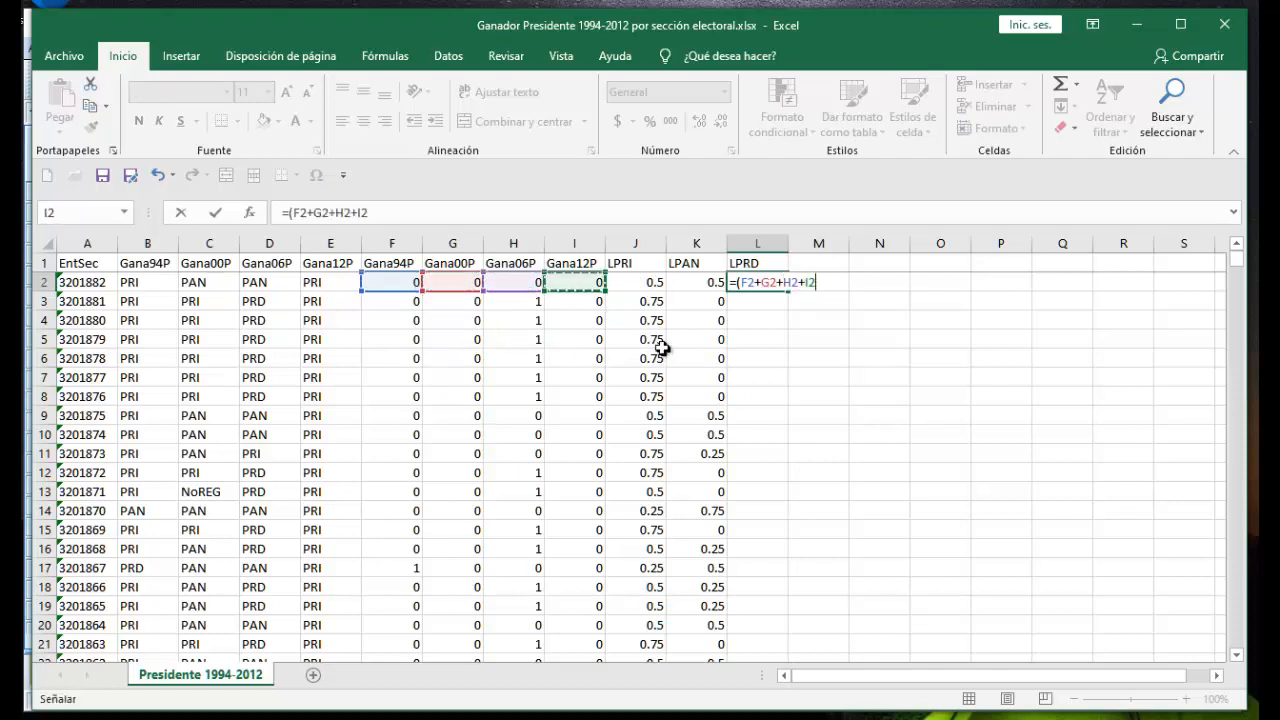
text())
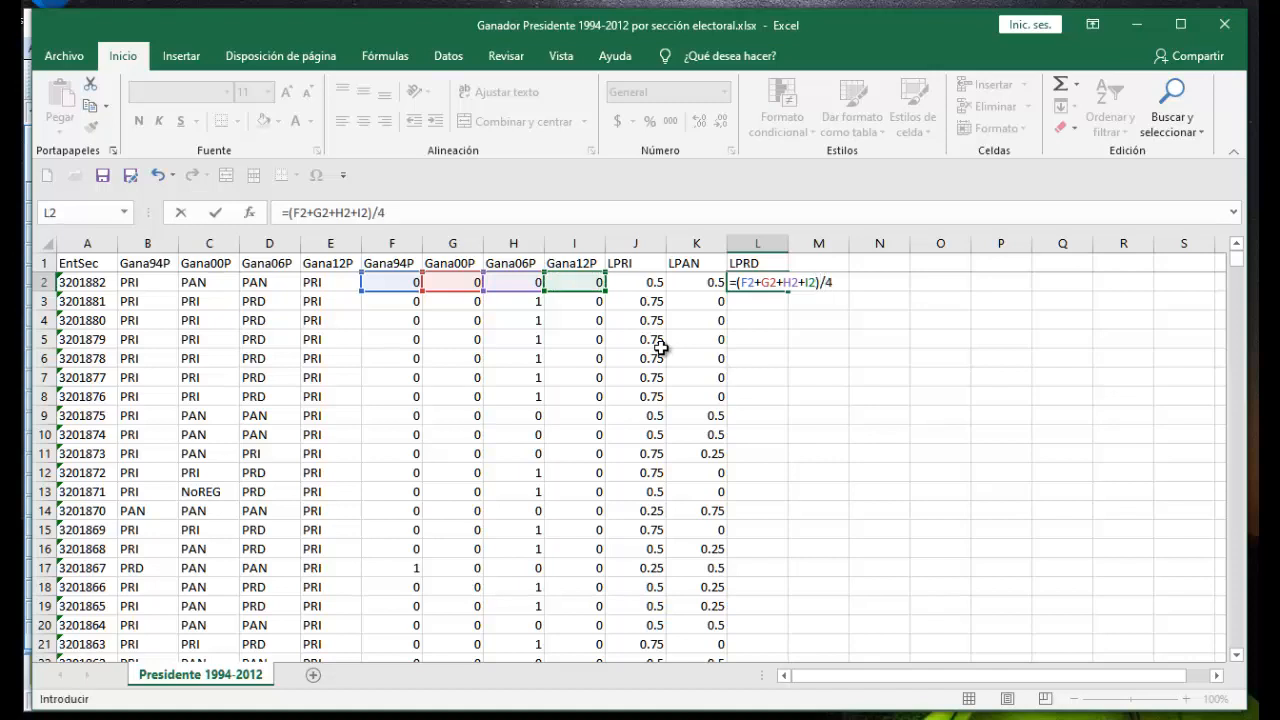
text(/4)
key(Return)
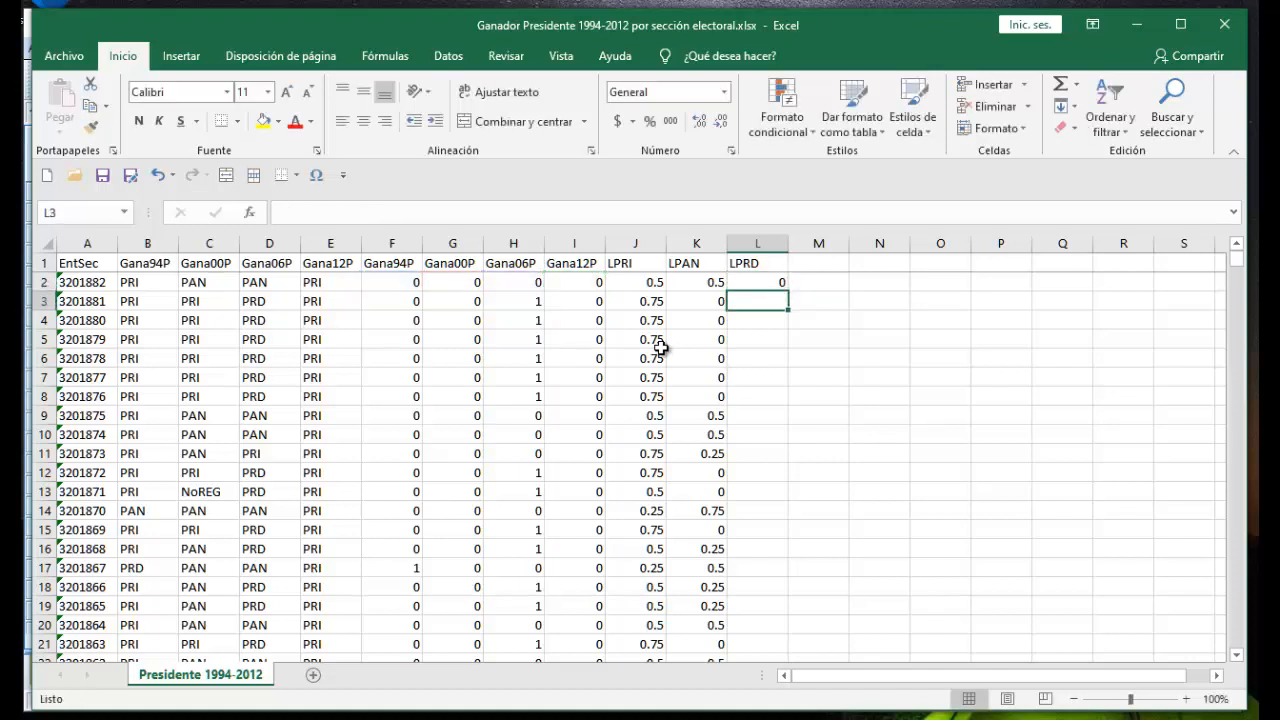
Fill the L2 LPRD formula down for every electoral section and replace the column's formulas with their values
click(757, 282)
double_click(787, 291)
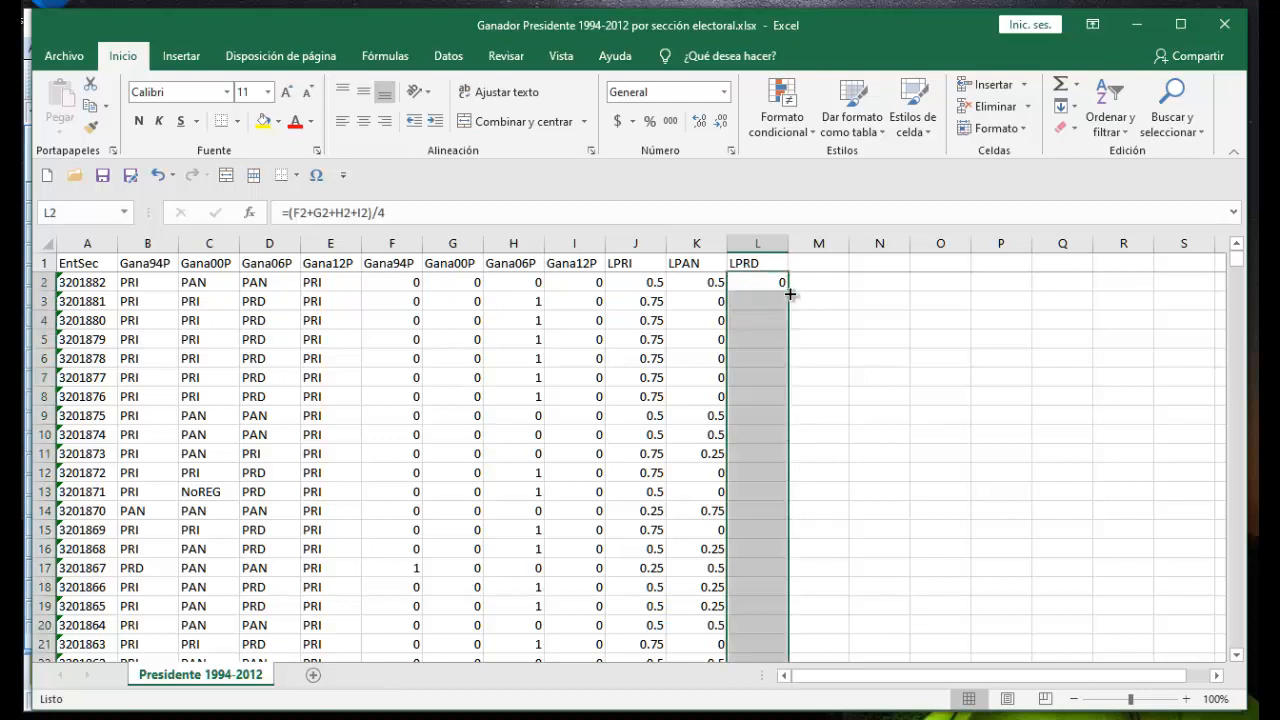
click(757, 246)
right_click(754, 247)
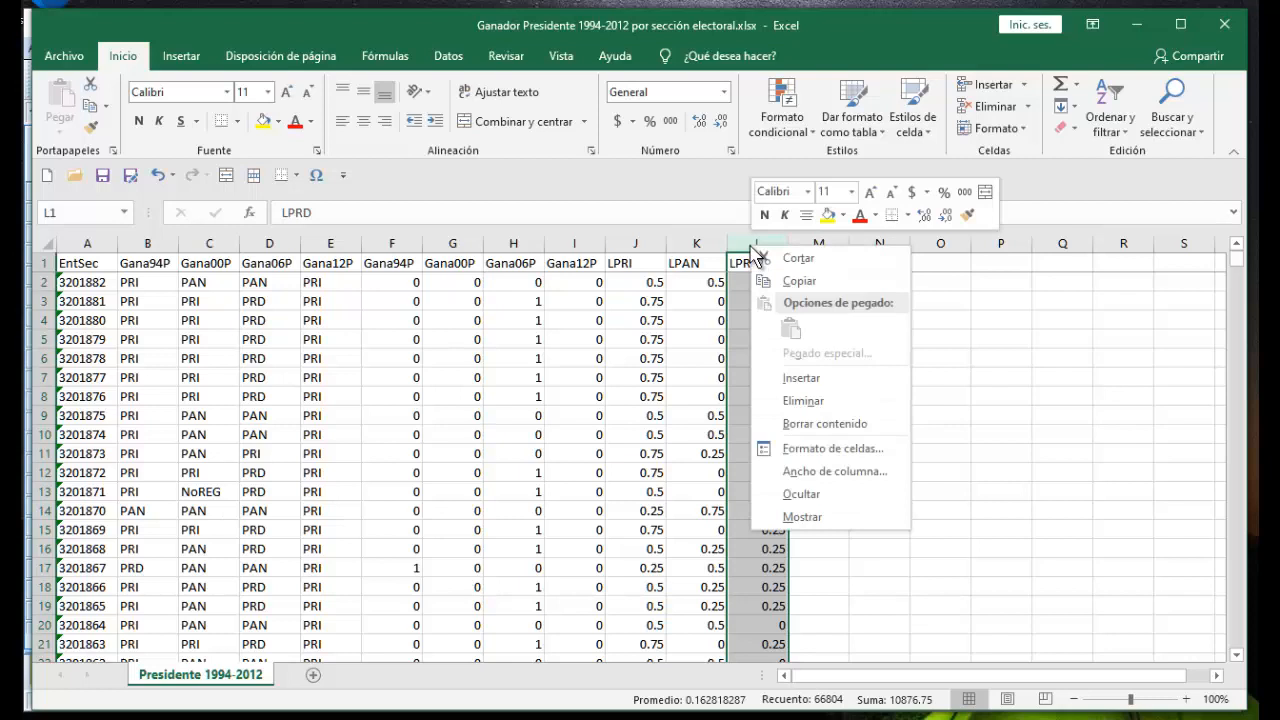
click(800, 282)
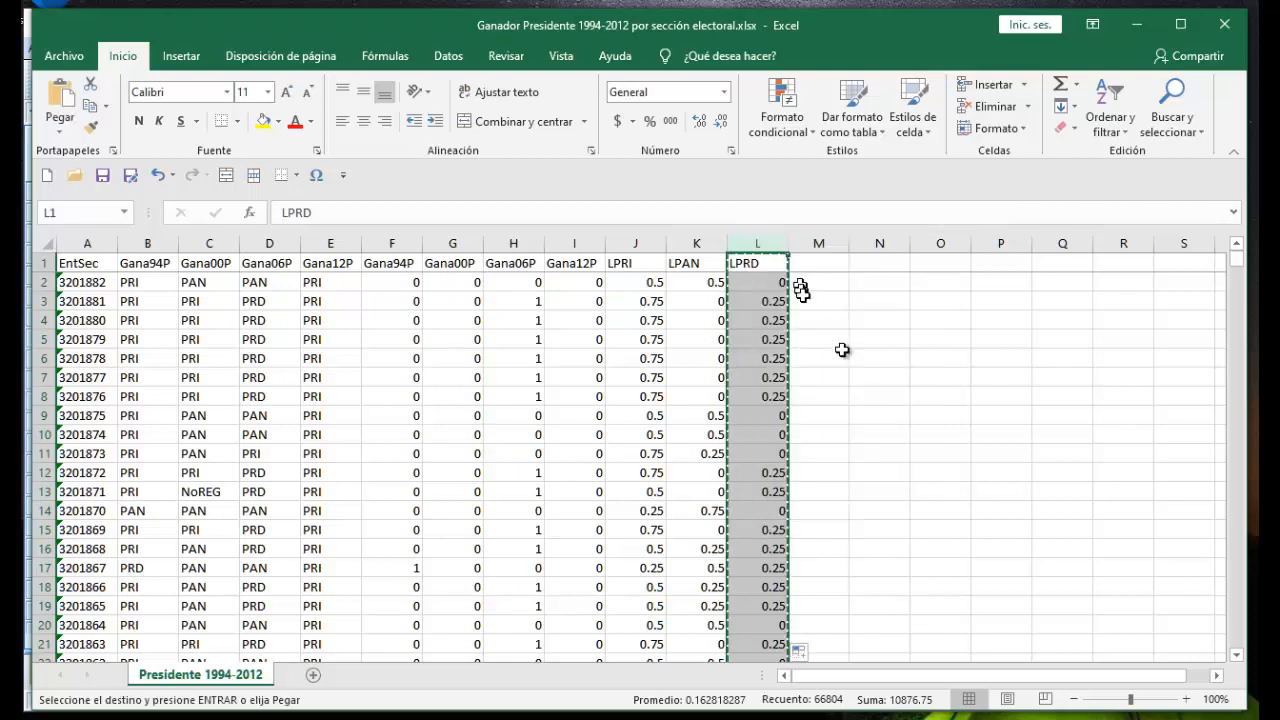
right_click(760, 245)
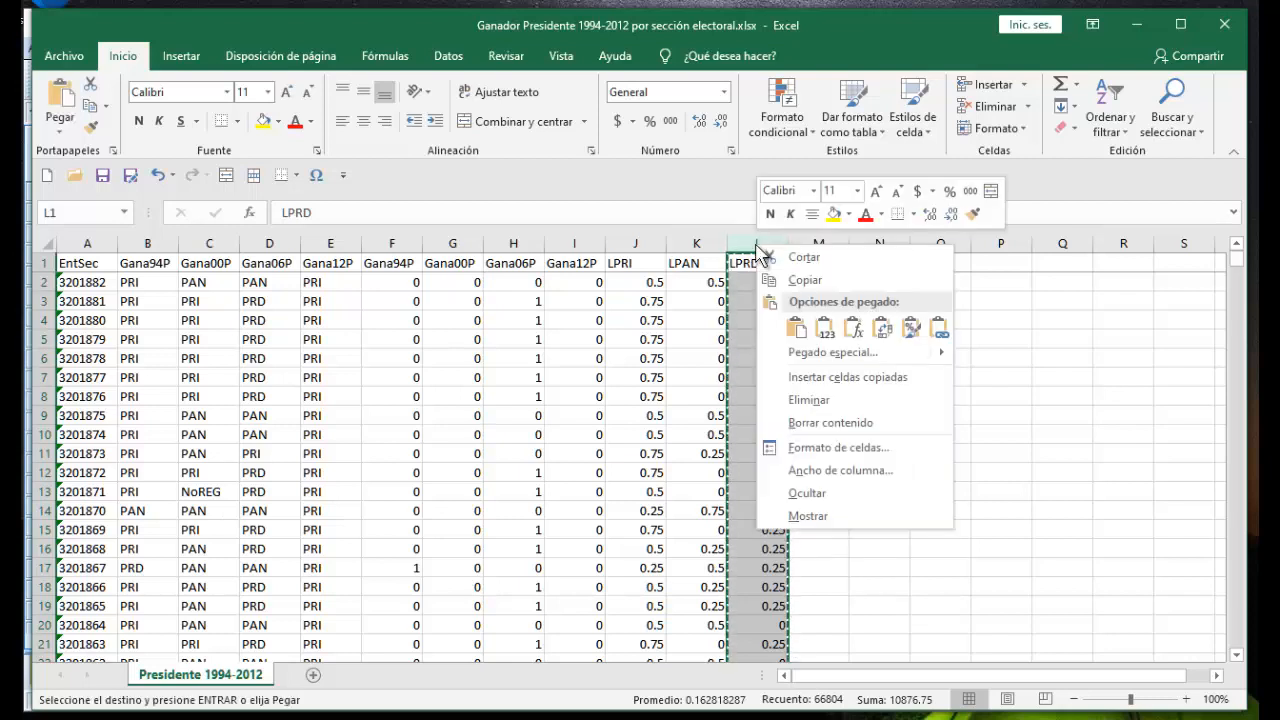
click(826, 327)
click(877, 434)
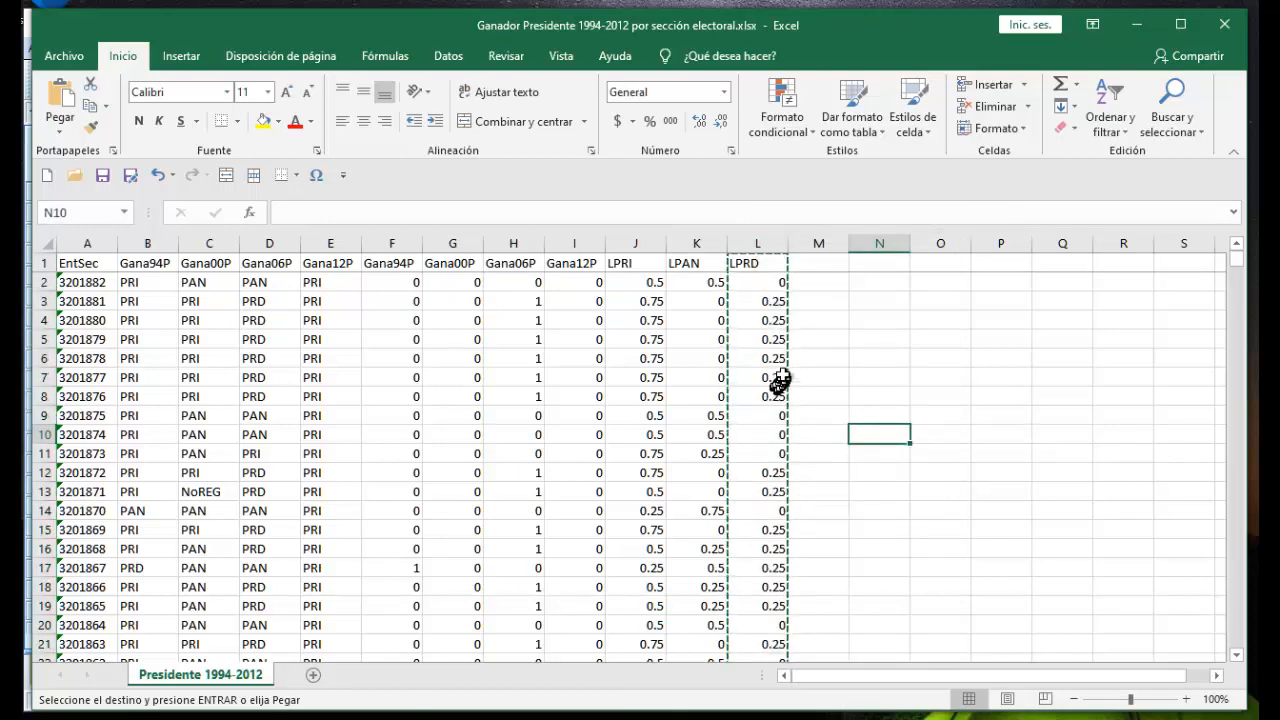
Sum J2:L2 into M2, fill it down for every section, and inspect row 13, whose Gana00P winner is NoREG
drag(642, 283, 757, 282)
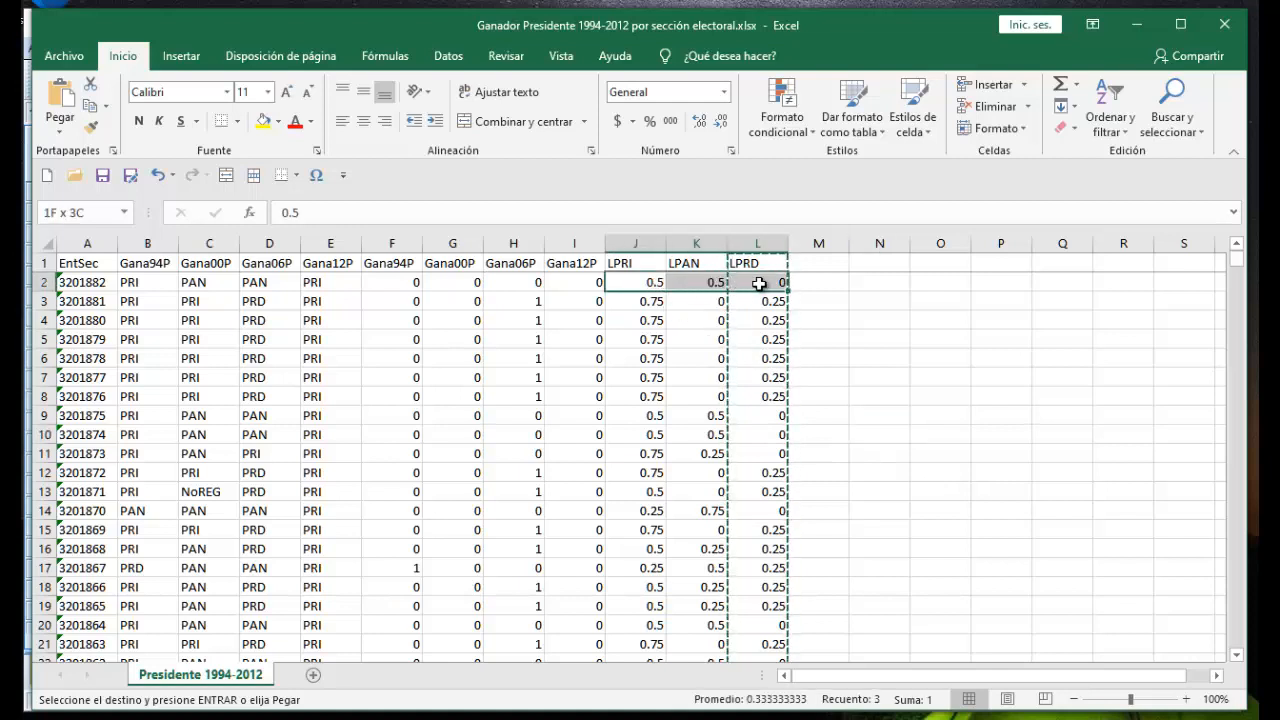
click(1060, 85)
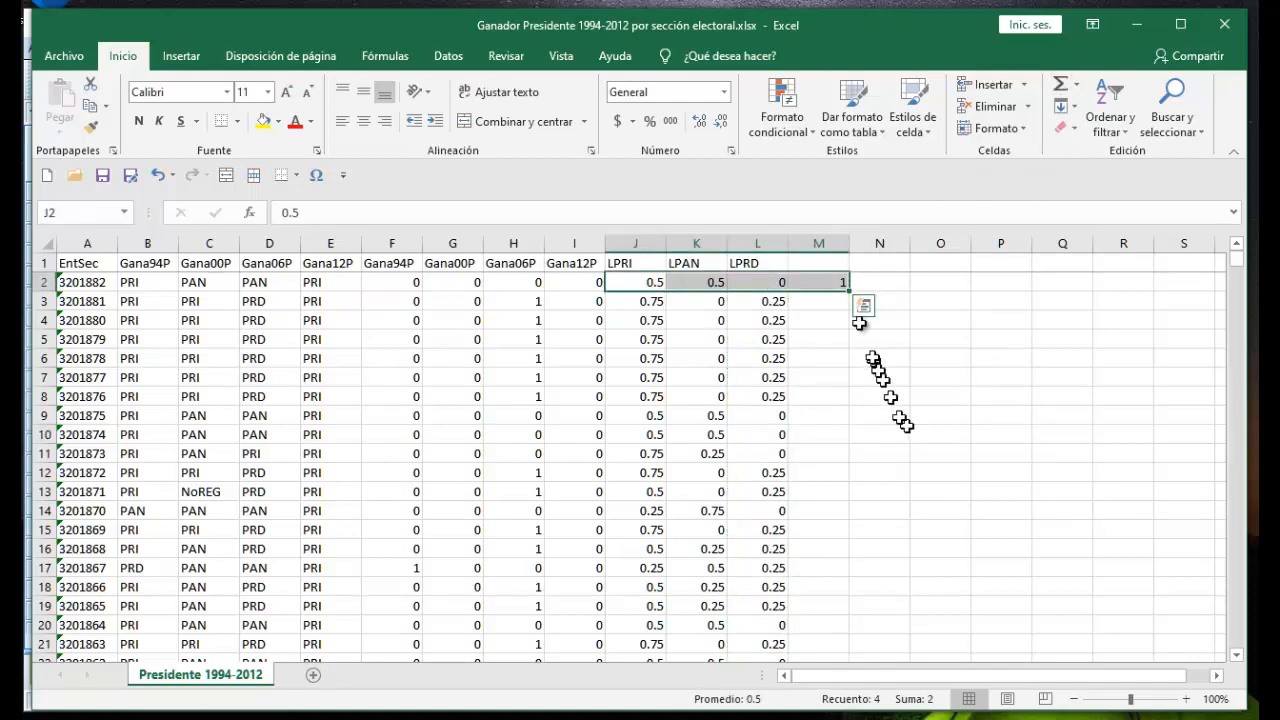
click(825, 280)
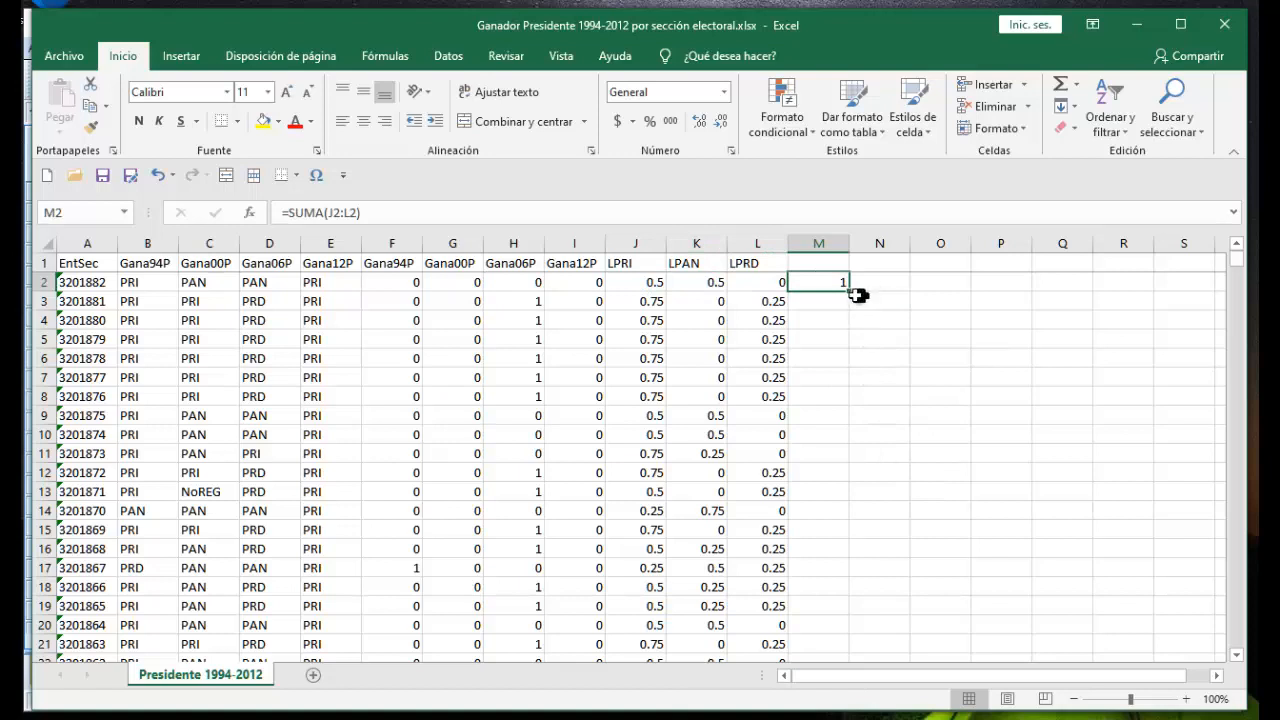
double_click(848, 290)
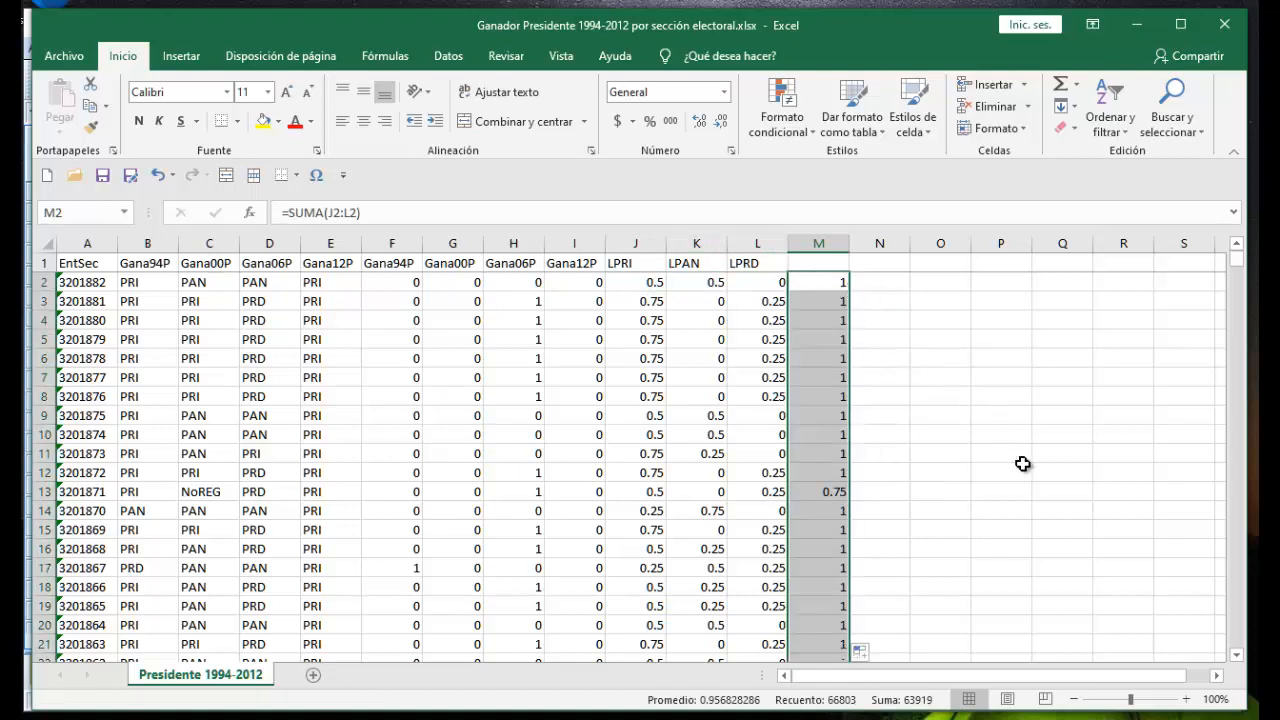
drag(655, 491, 806, 492)
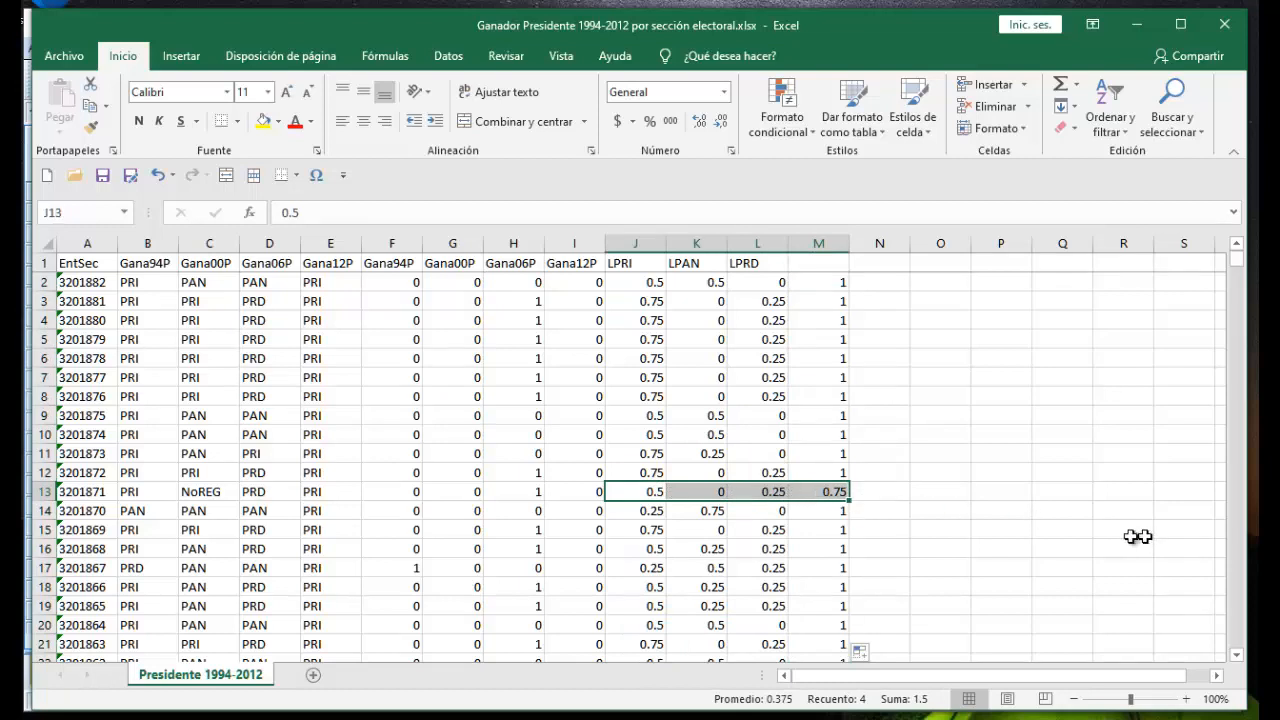
click(208, 494)
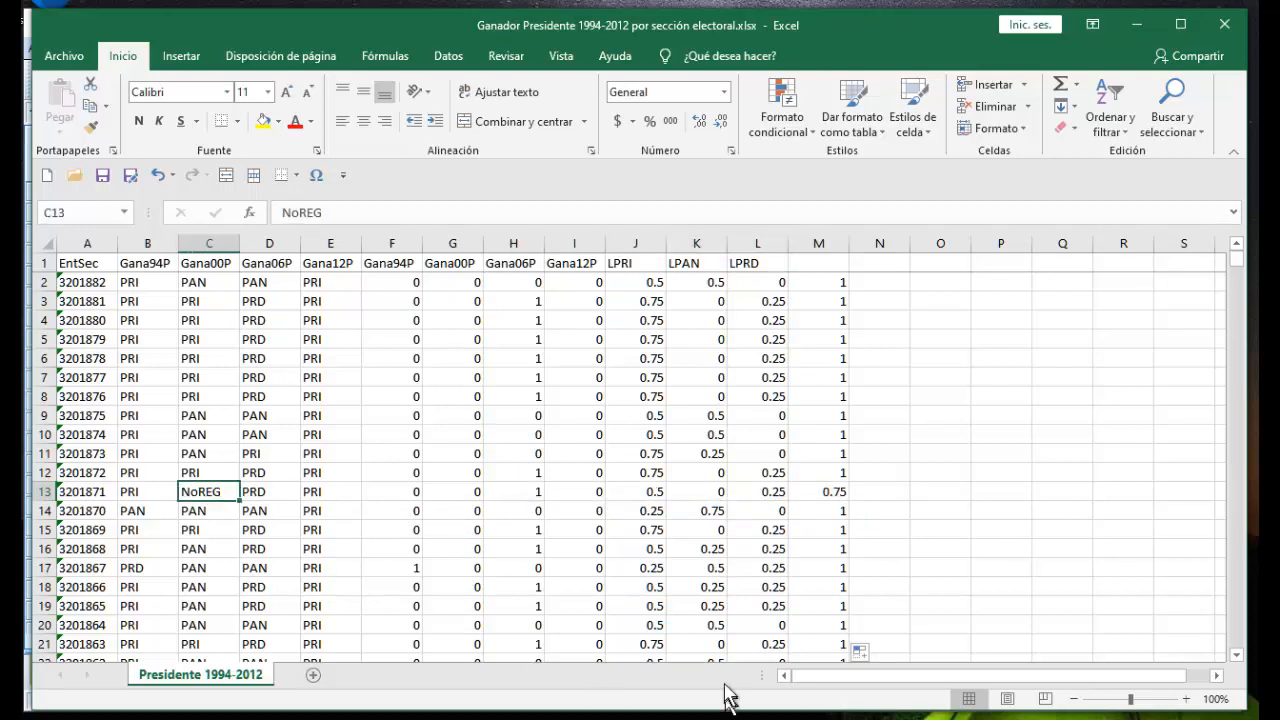
Delete column M with the index check sums
click(830, 244)
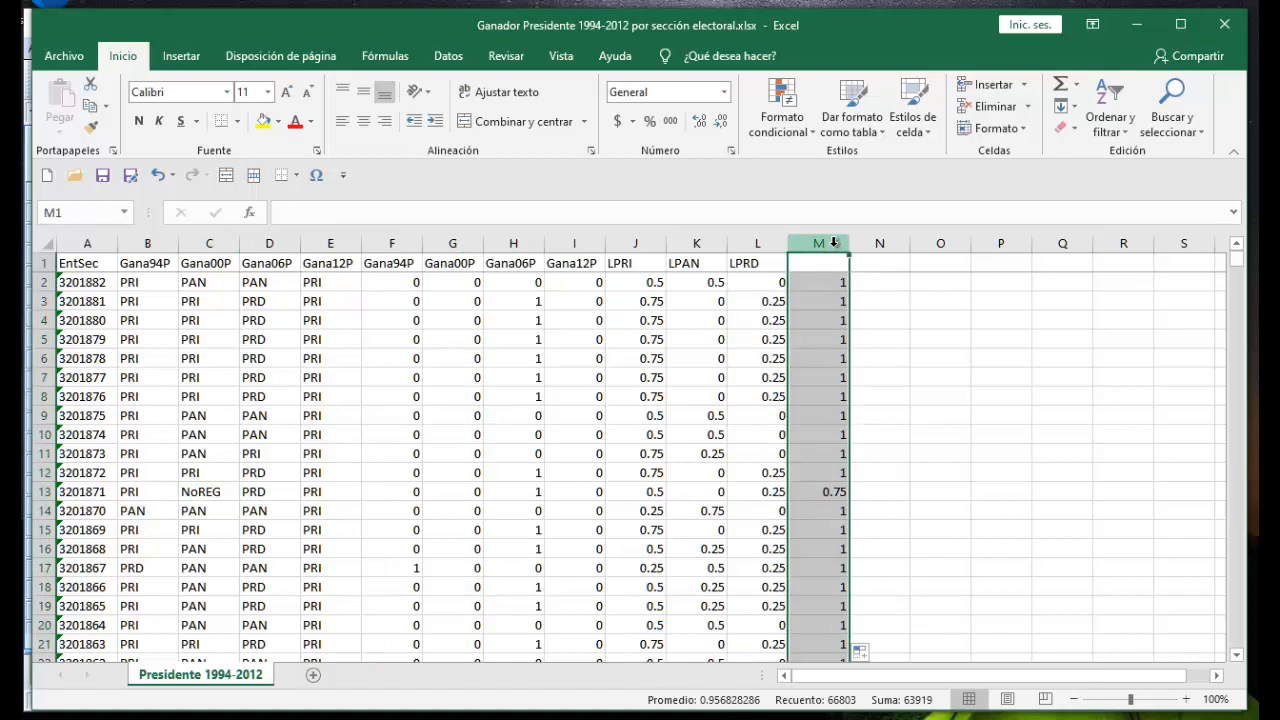
right_click(838, 256)
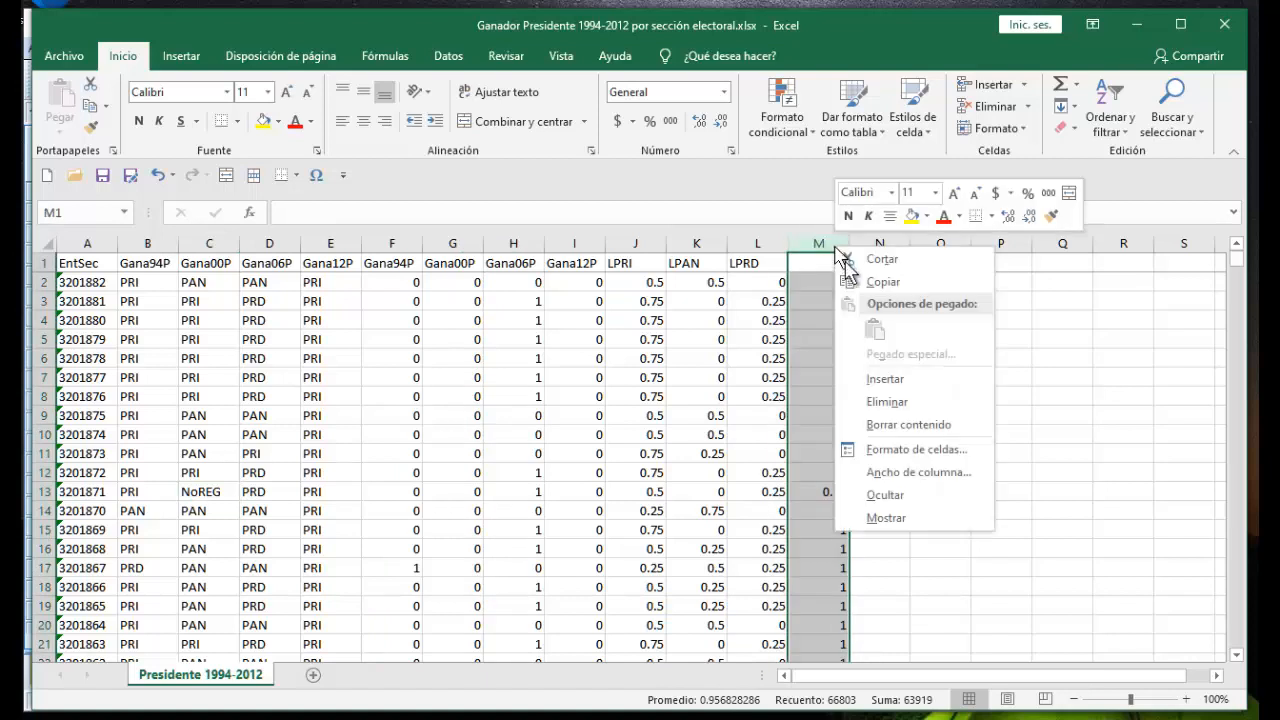
click(887, 401)
click(940, 433)
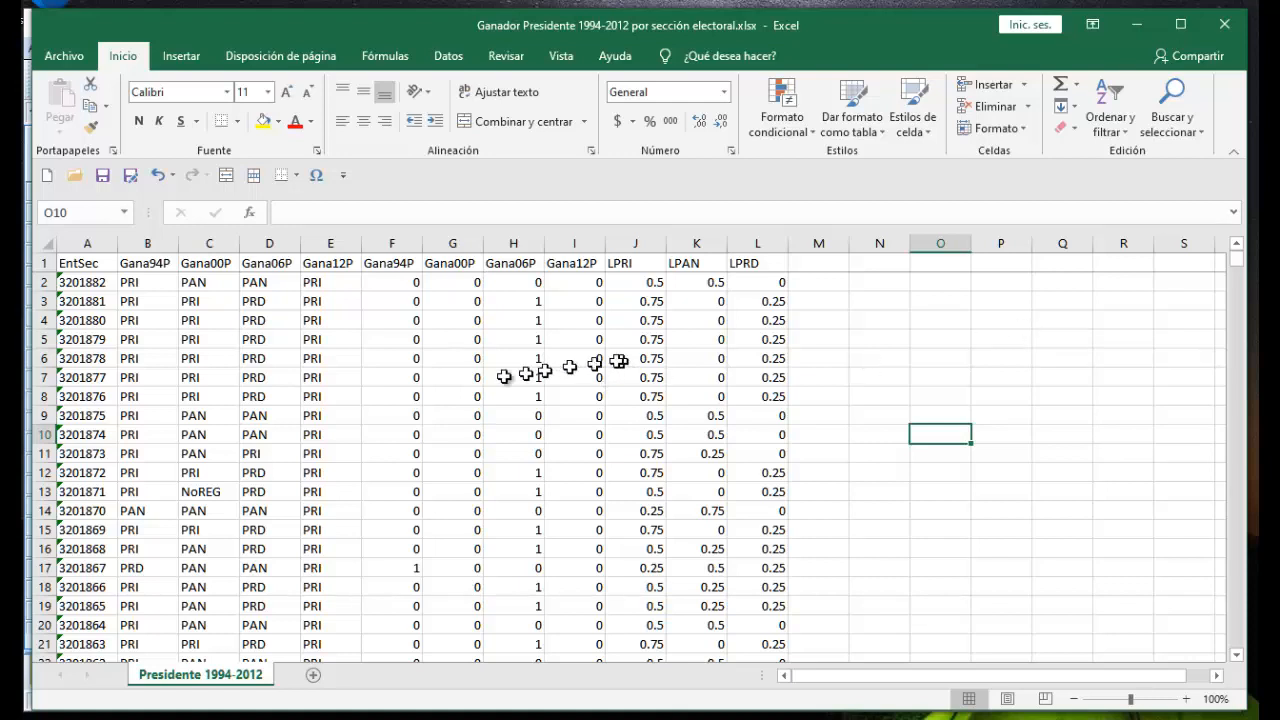
Delete the Gana94P flag column F, keeping the 1994 winners in column B
click(399, 245)
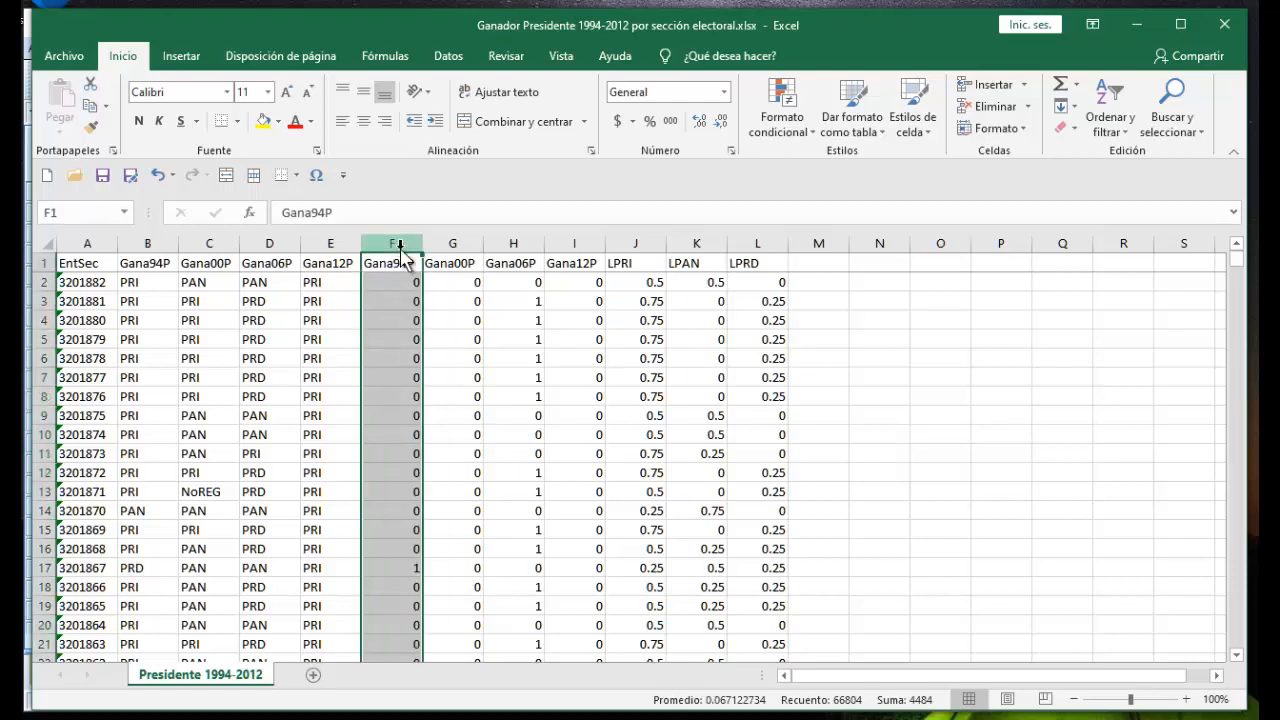
right_click(404, 254)
click(470, 415)
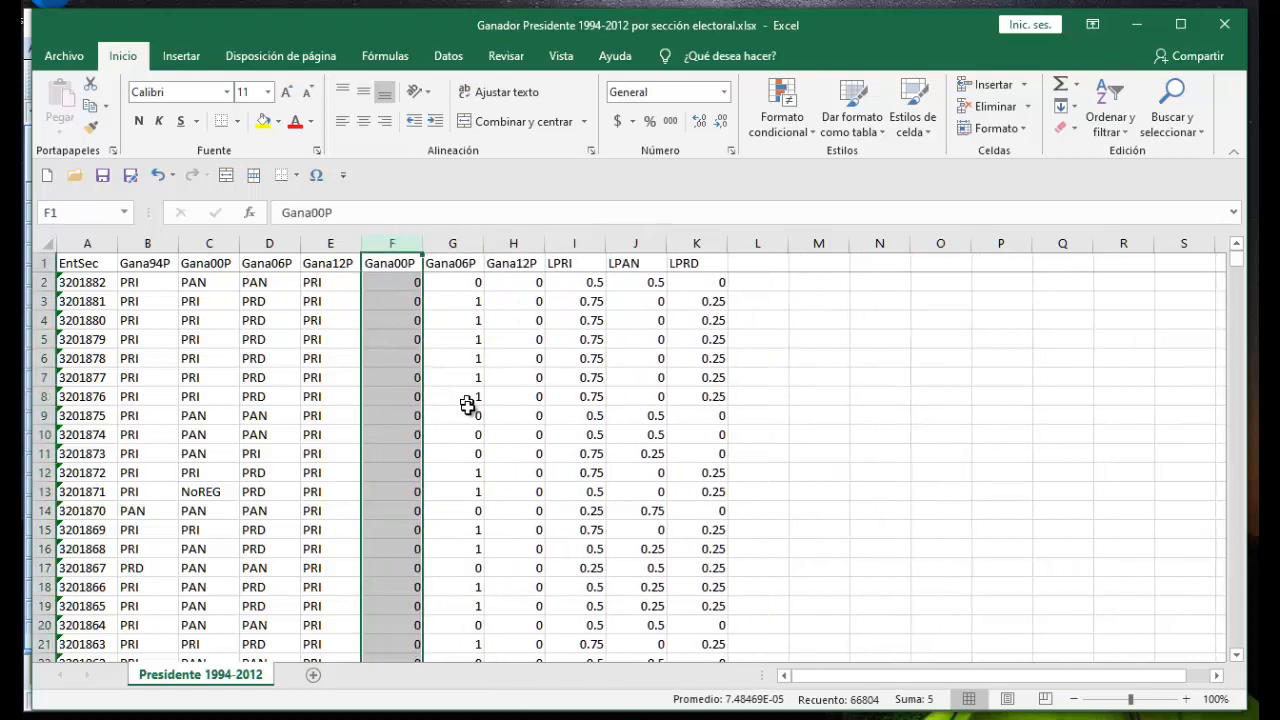
Replace the condition in the F2 formula with B2=C2 to compare the 1994 and 2000 winners
click(418, 283)
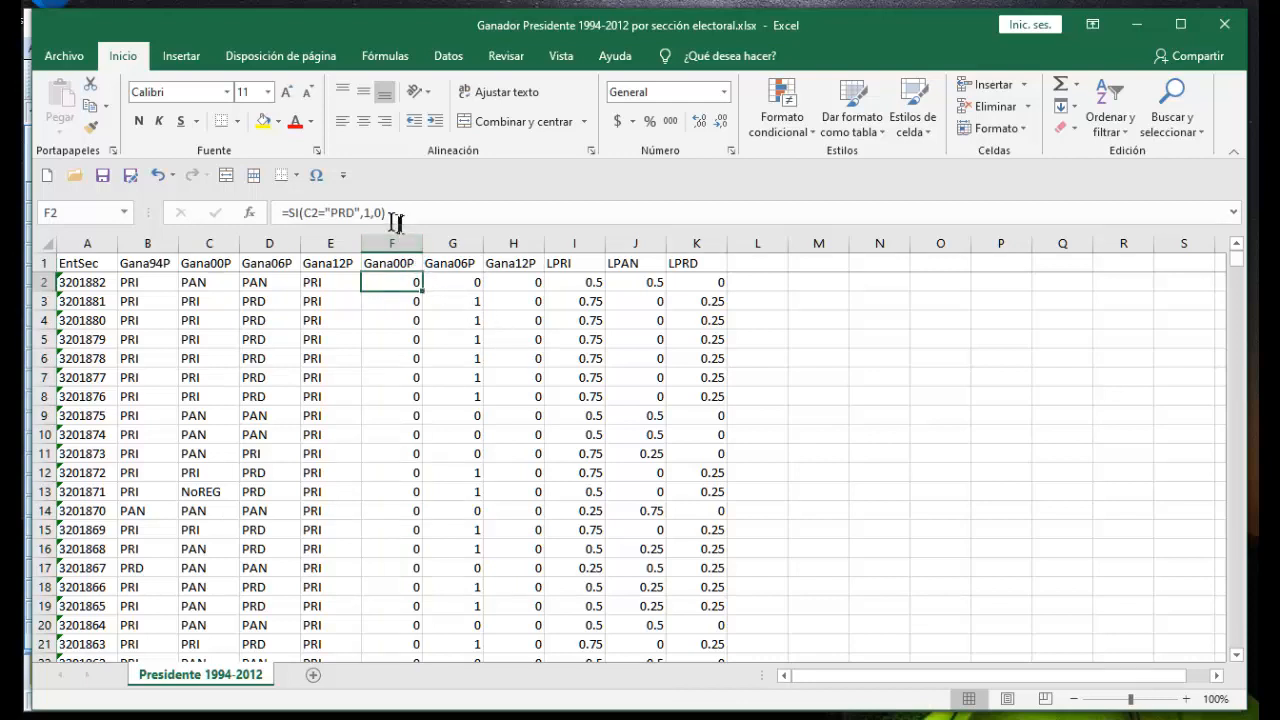
click(508, 212)
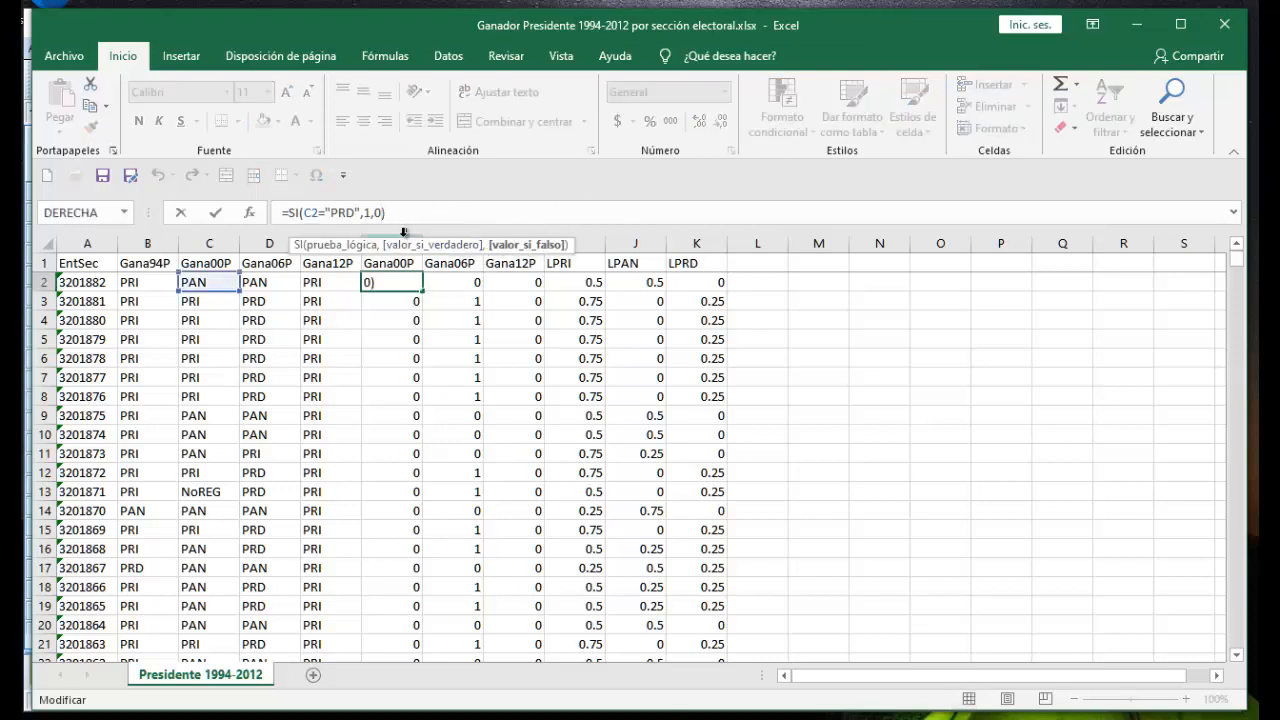
click(360, 212)
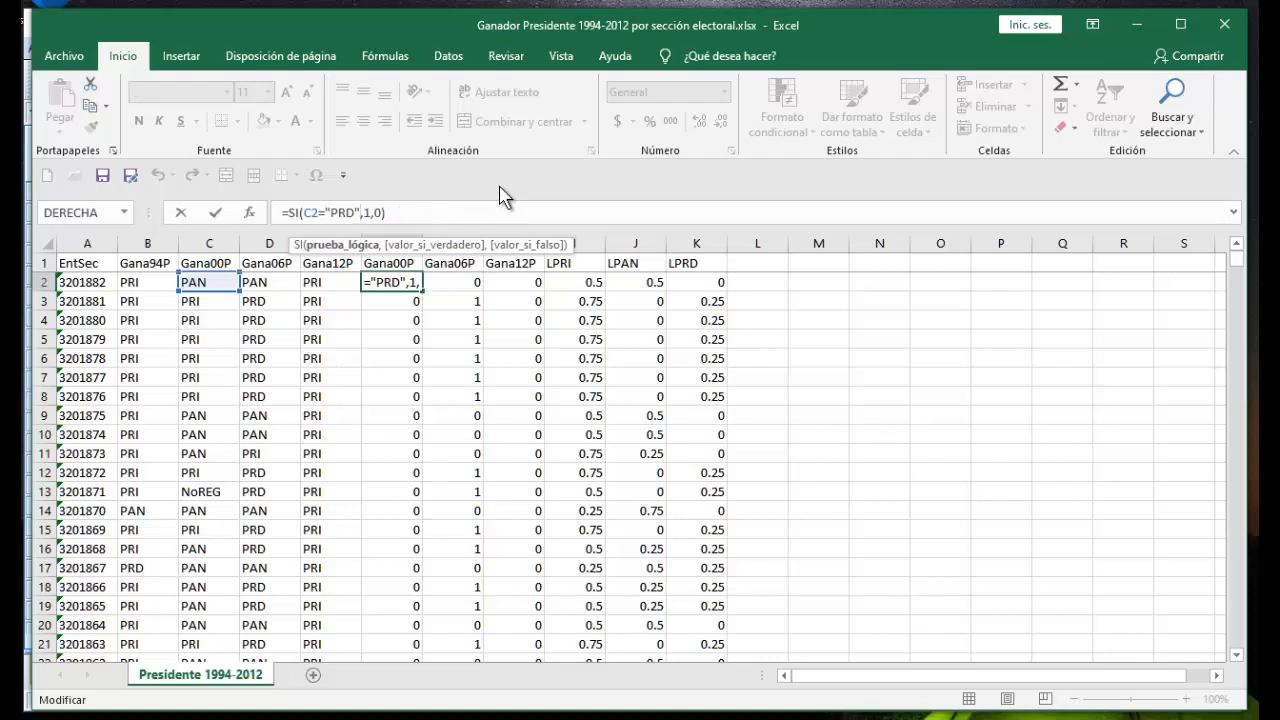
key(BackSpace)
key(BackSpace)
key(BackSpace)
key(BackSpace)
key(BackSpace)
key(BackSpace)
key(BackSpace)
key(BackSpace)
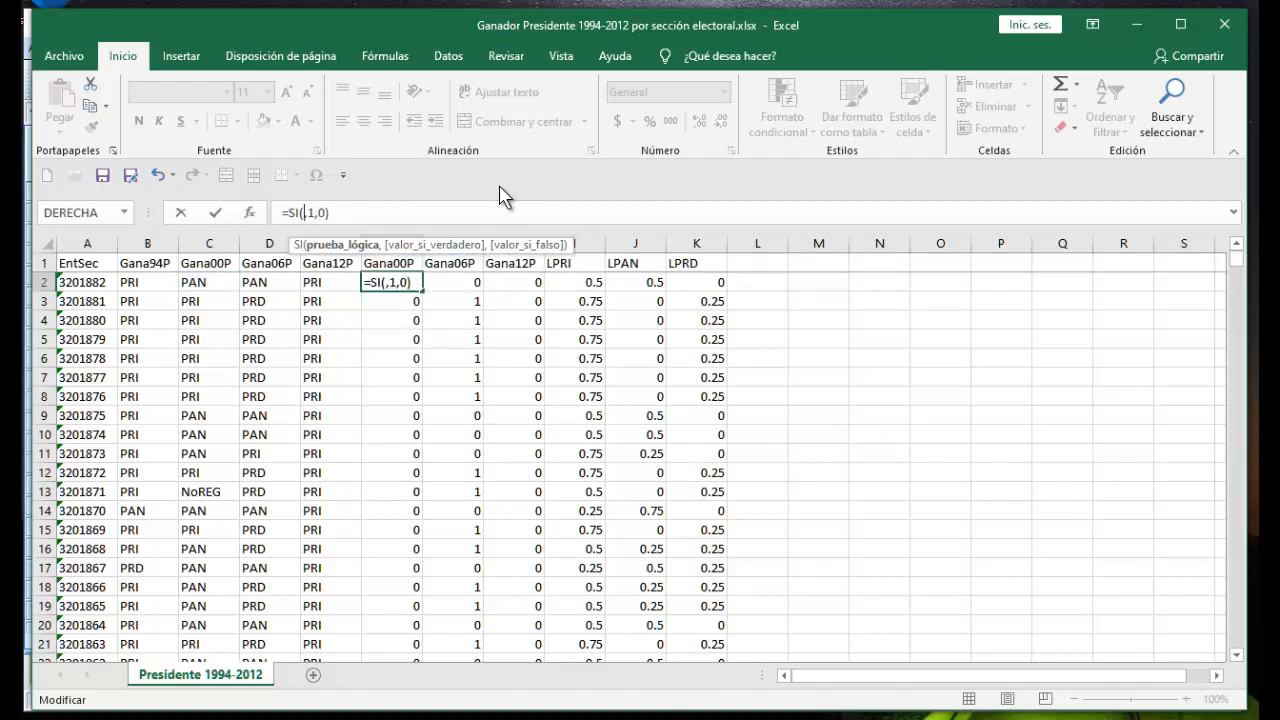
click(147, 286)
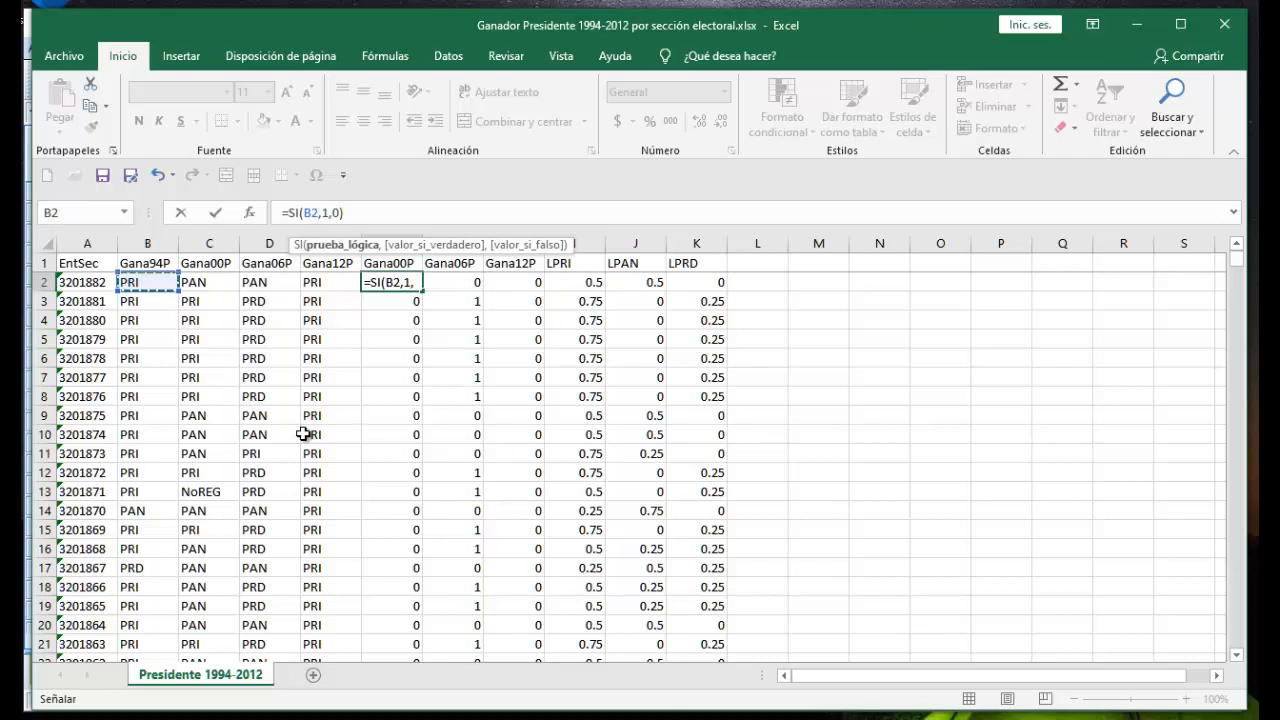
text(=)
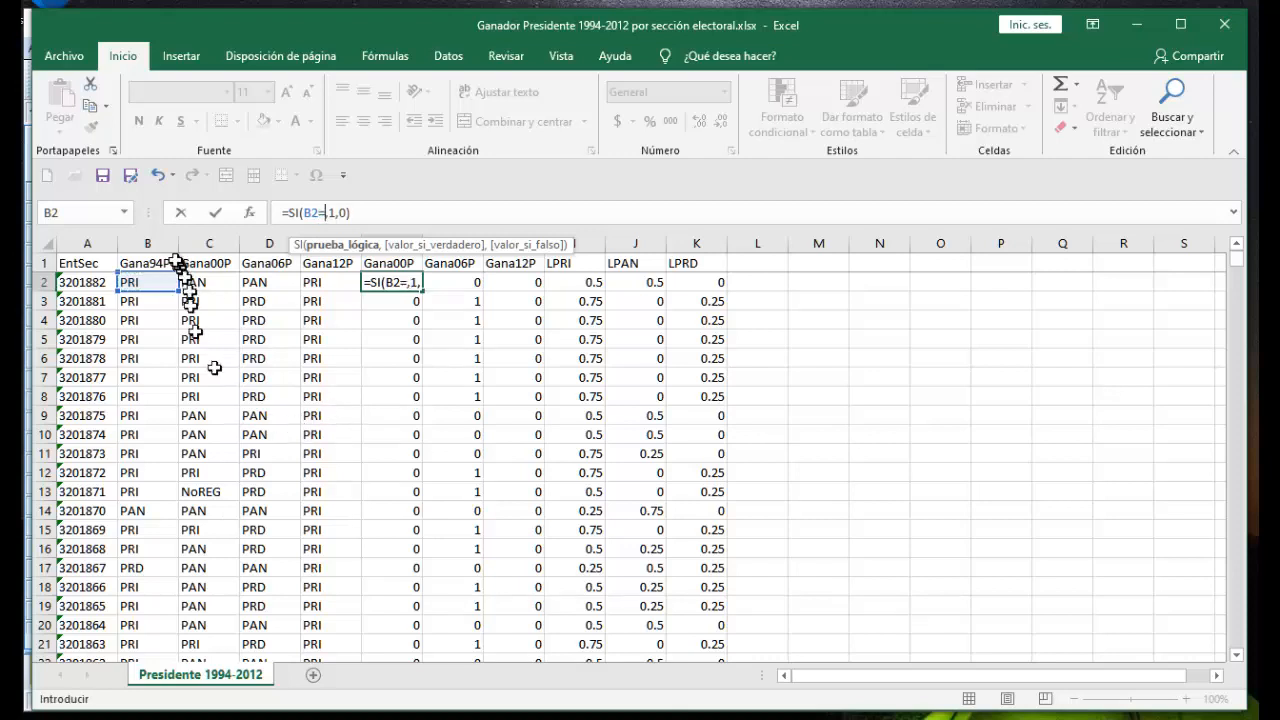
click(213, 290)
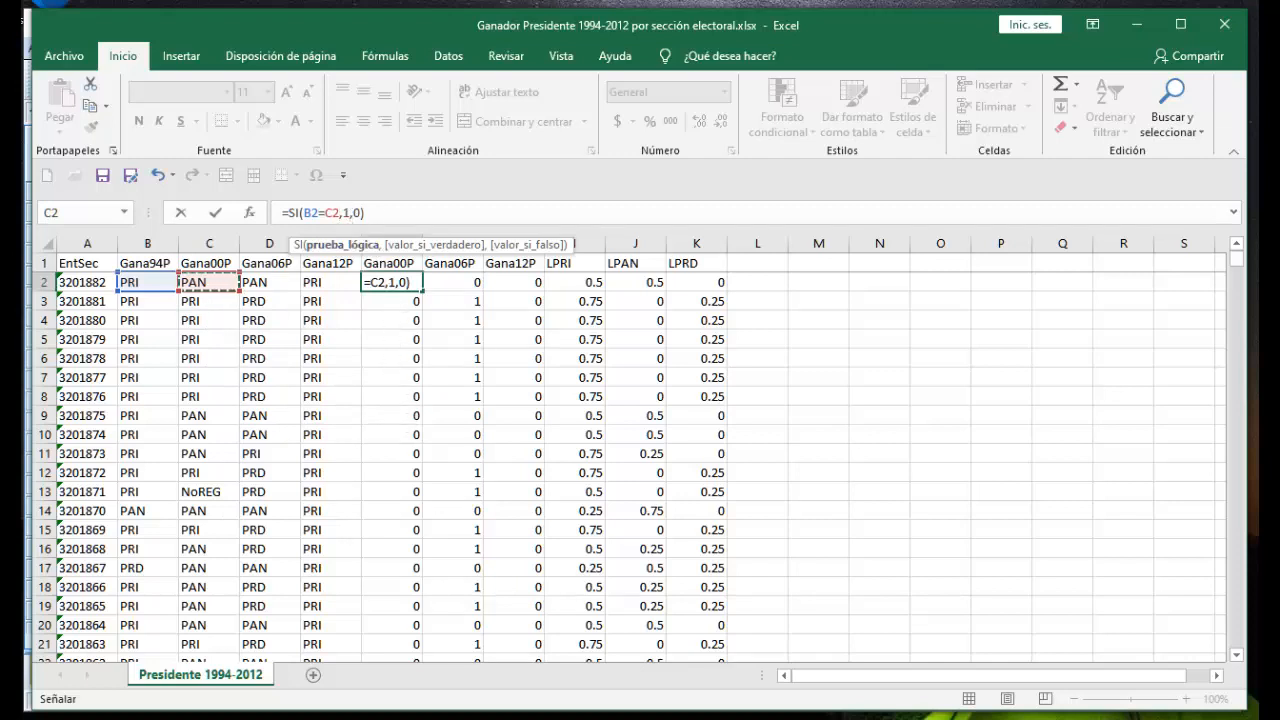
Make the F2 formula return 0 for the same winner and 1 for a change, =SI(B2=C2,0,1)
click(350, 212)
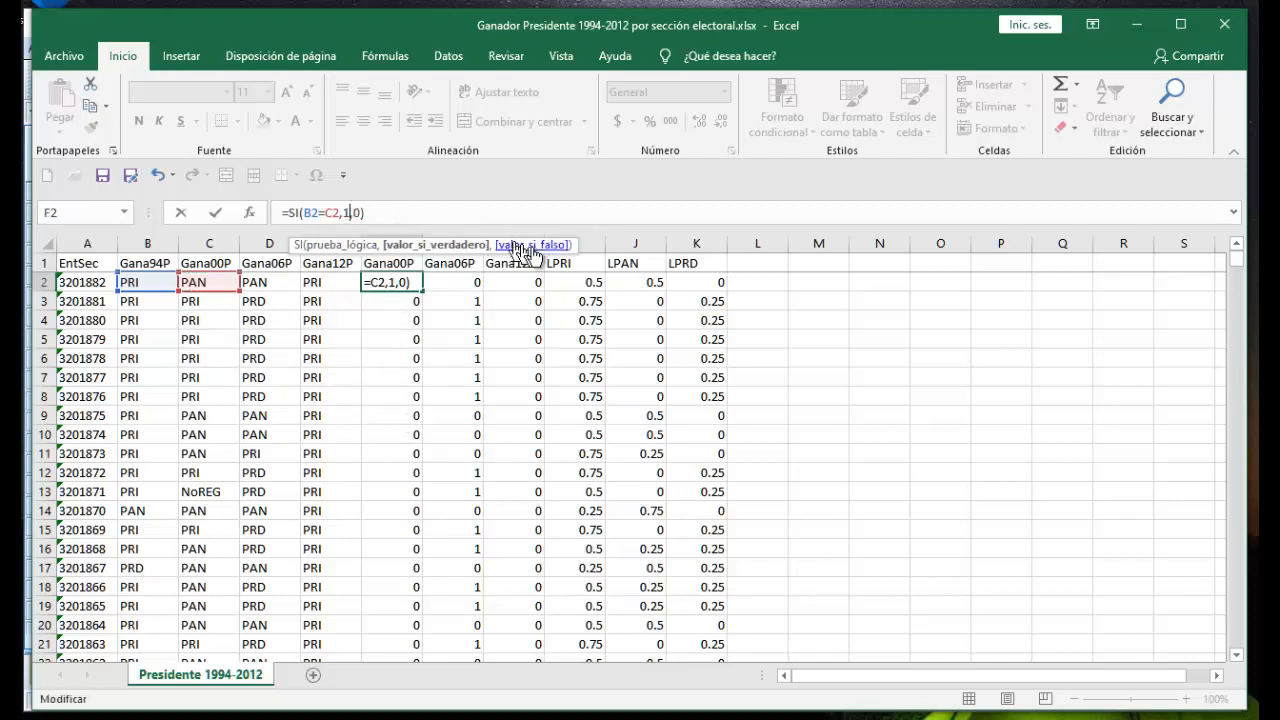
click(346, 212)
text(0)
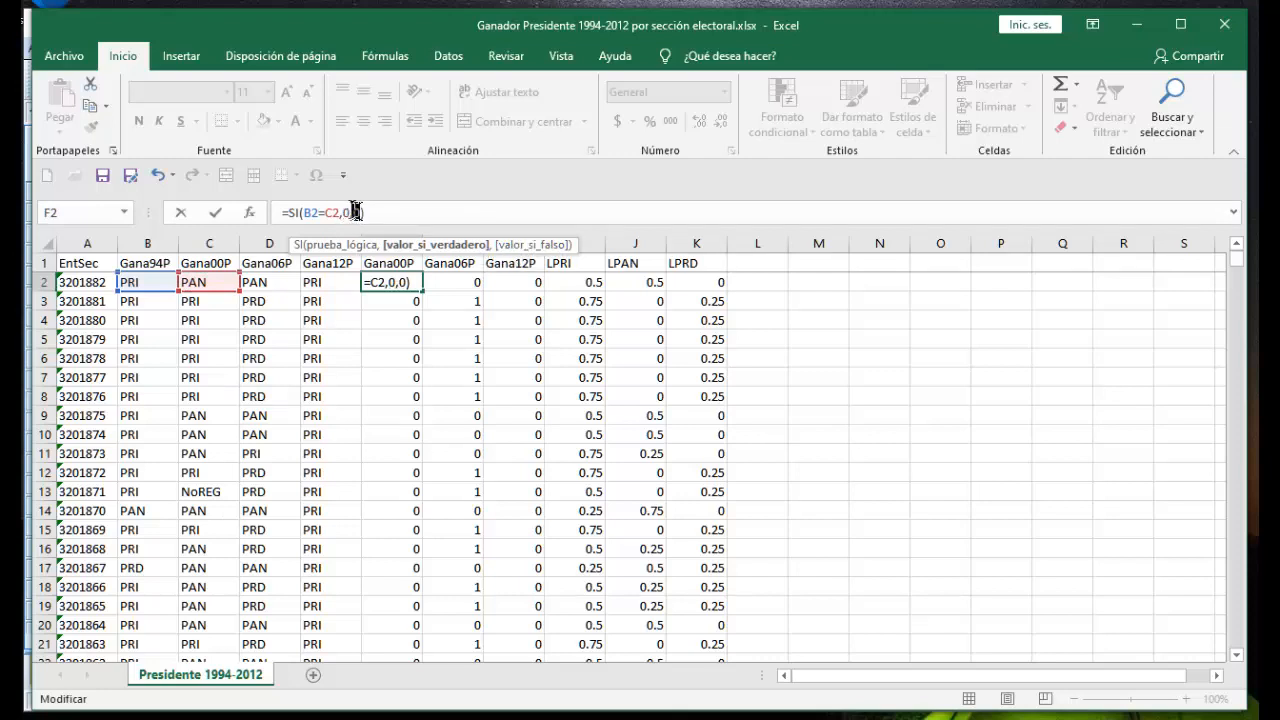
click(360, 212)
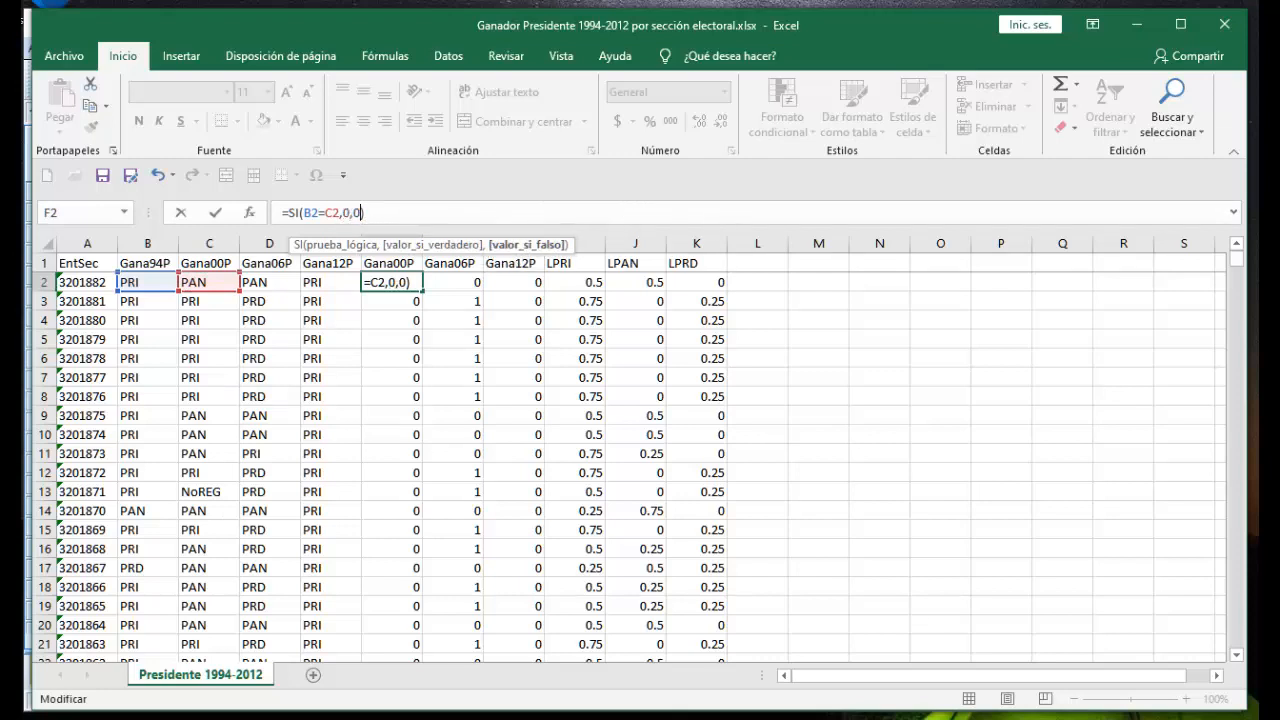
key(BackSpace)
text(1)
key(Return)
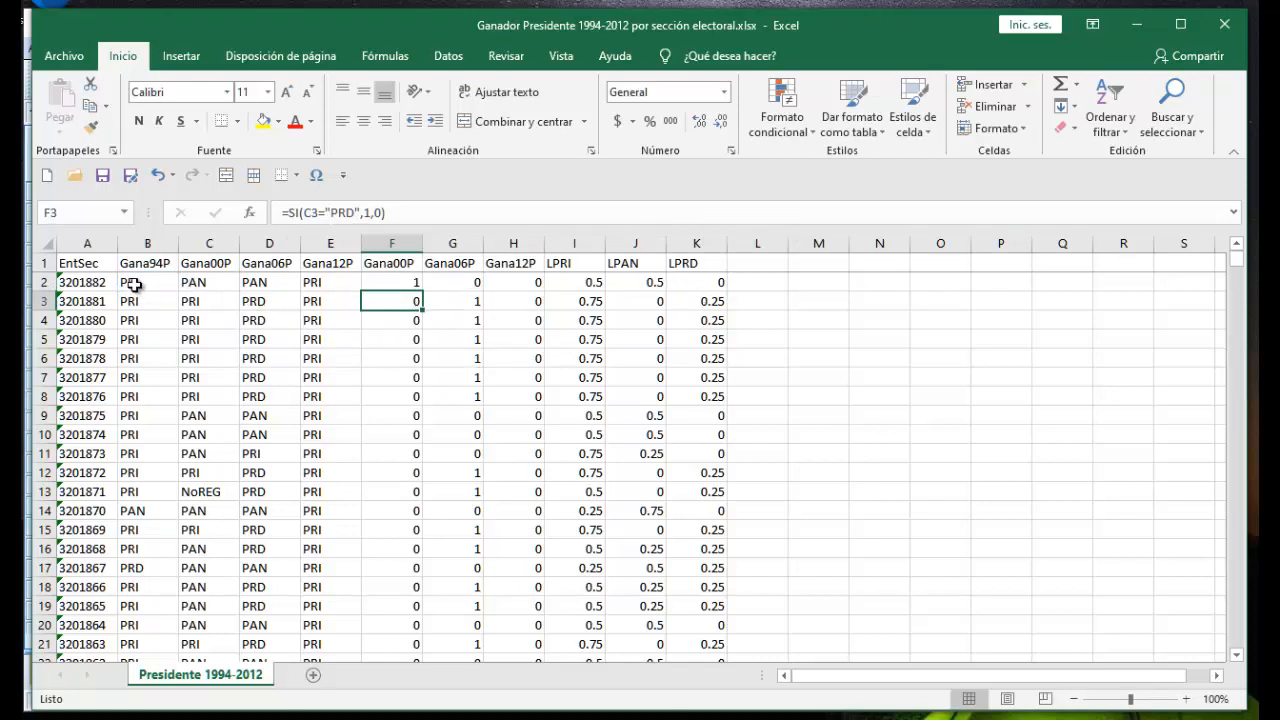
Copy the F2 winner-change formula across to H2, check the three formulas, and fill them down for every electoral section
click(410, 283)
drag(424, 291, 537, 293)
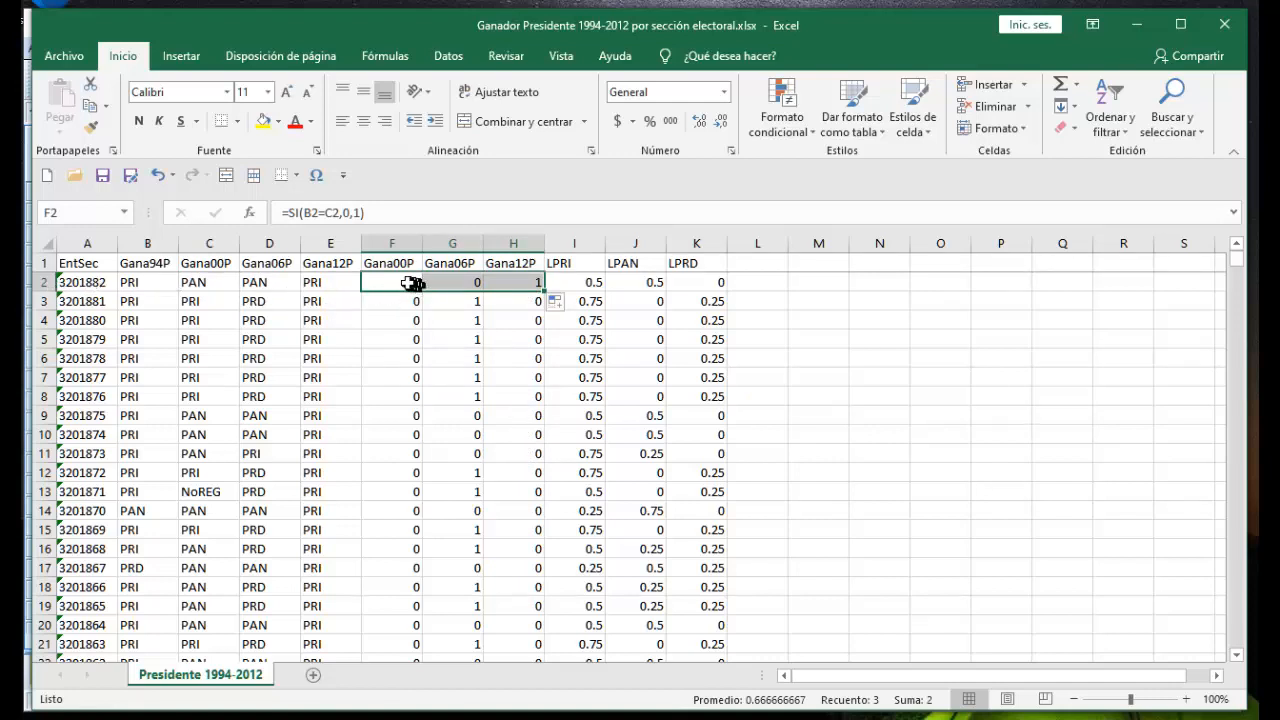
click(415, 286)
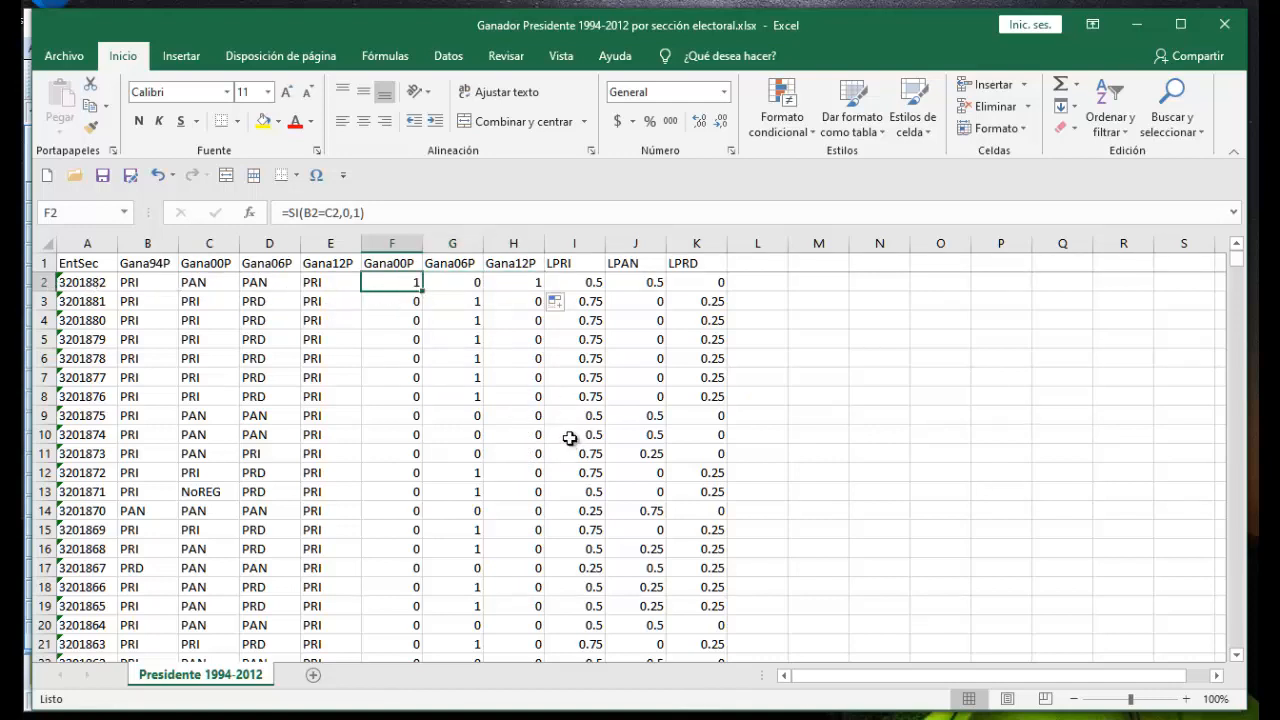
click(463, 286)
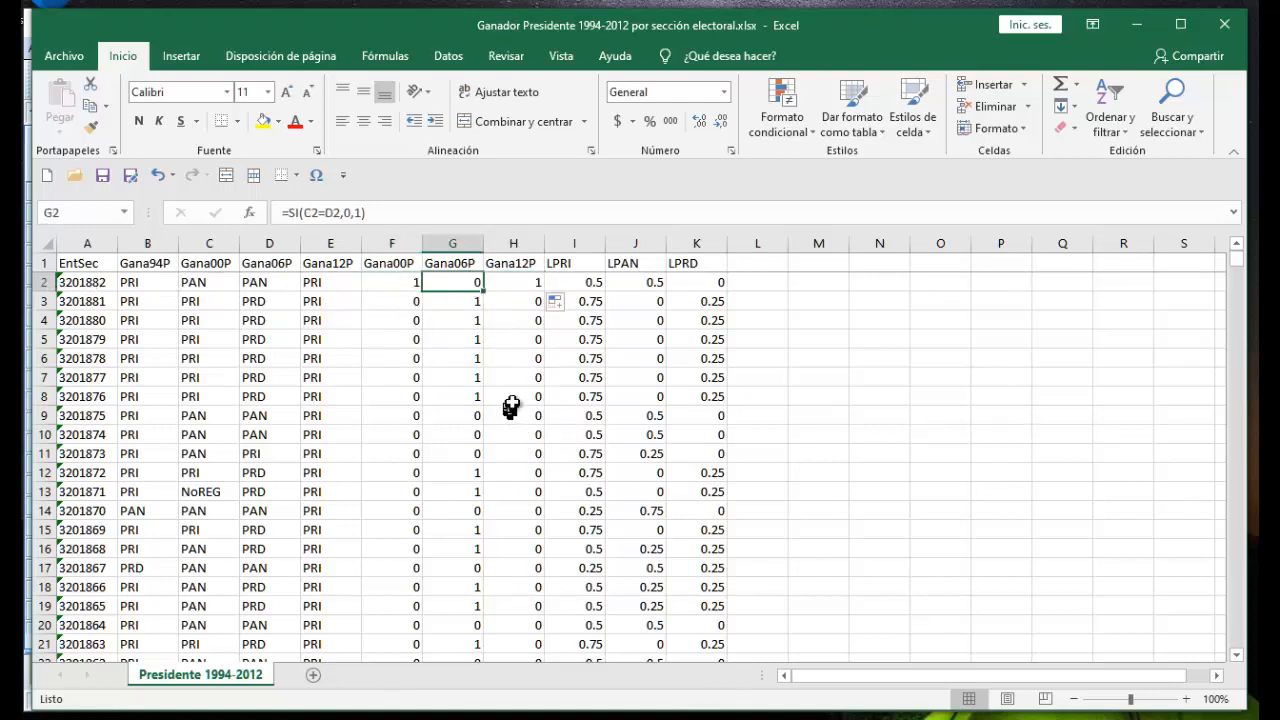
click(519, 284)
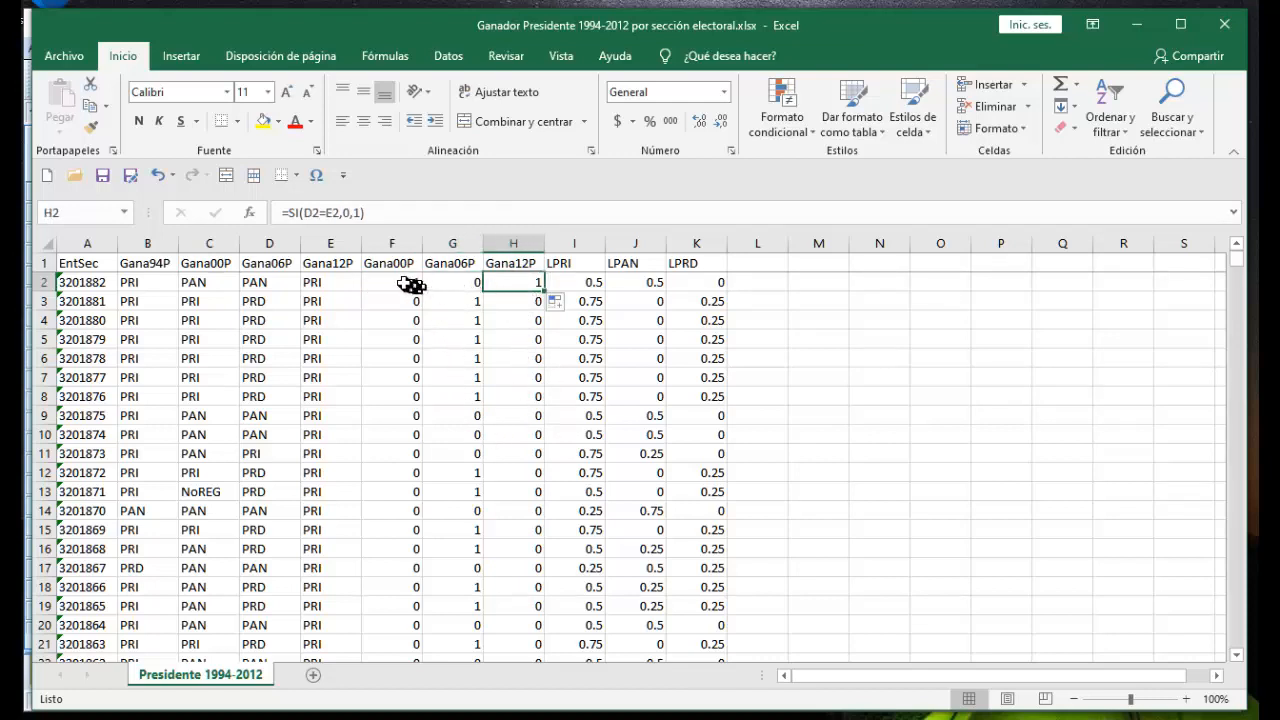
drag(411, 286, 545, 289)
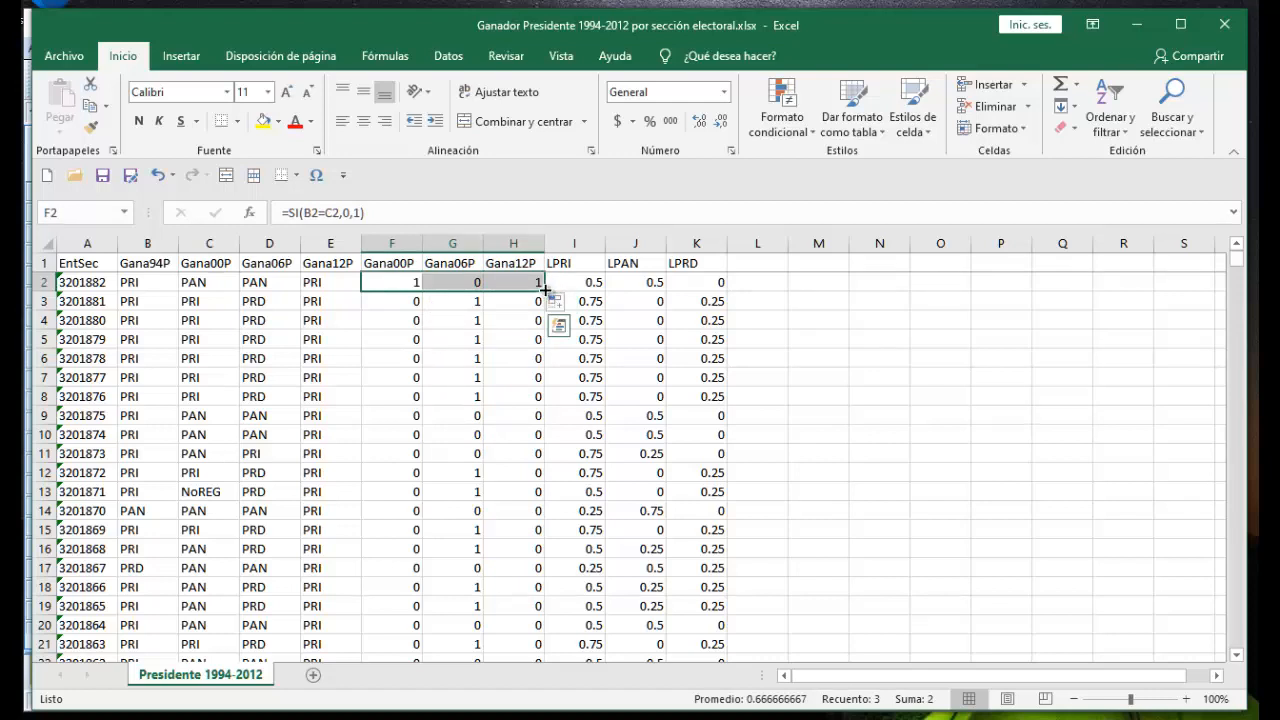
double_click(545, 289)
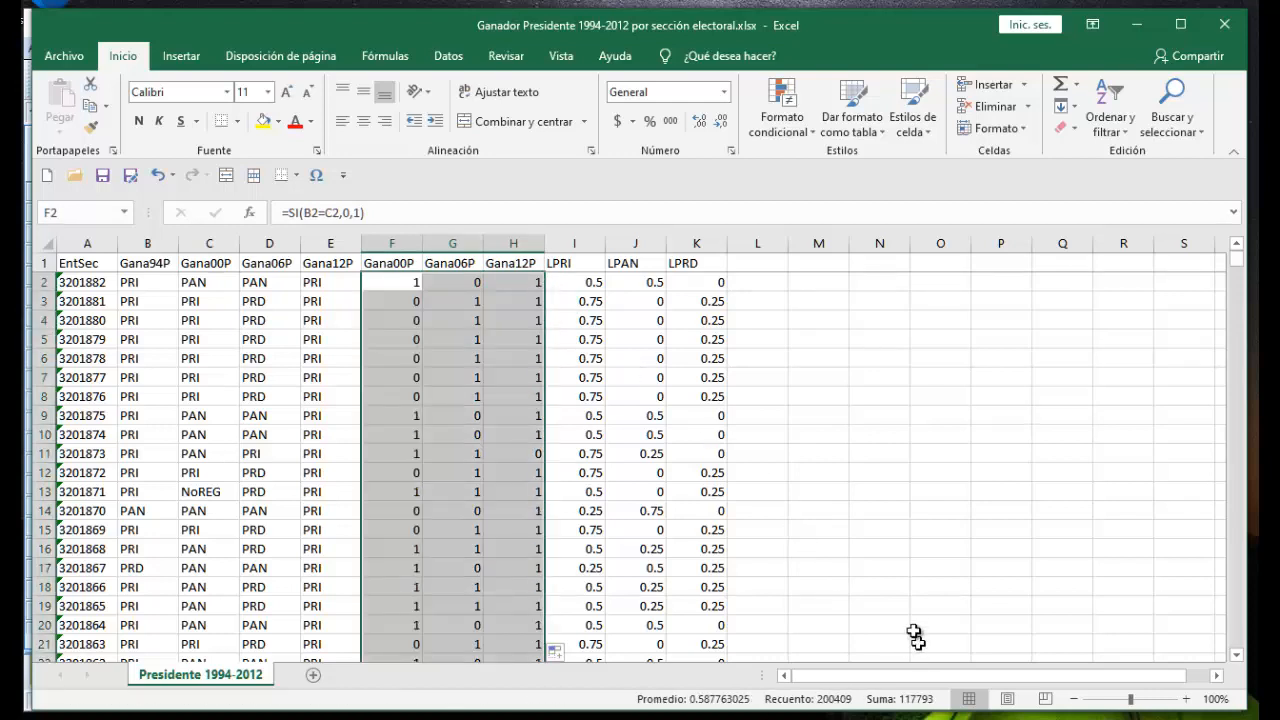
Add the column header Volati in L1, beside the LPRD column
double_click(752, 263)
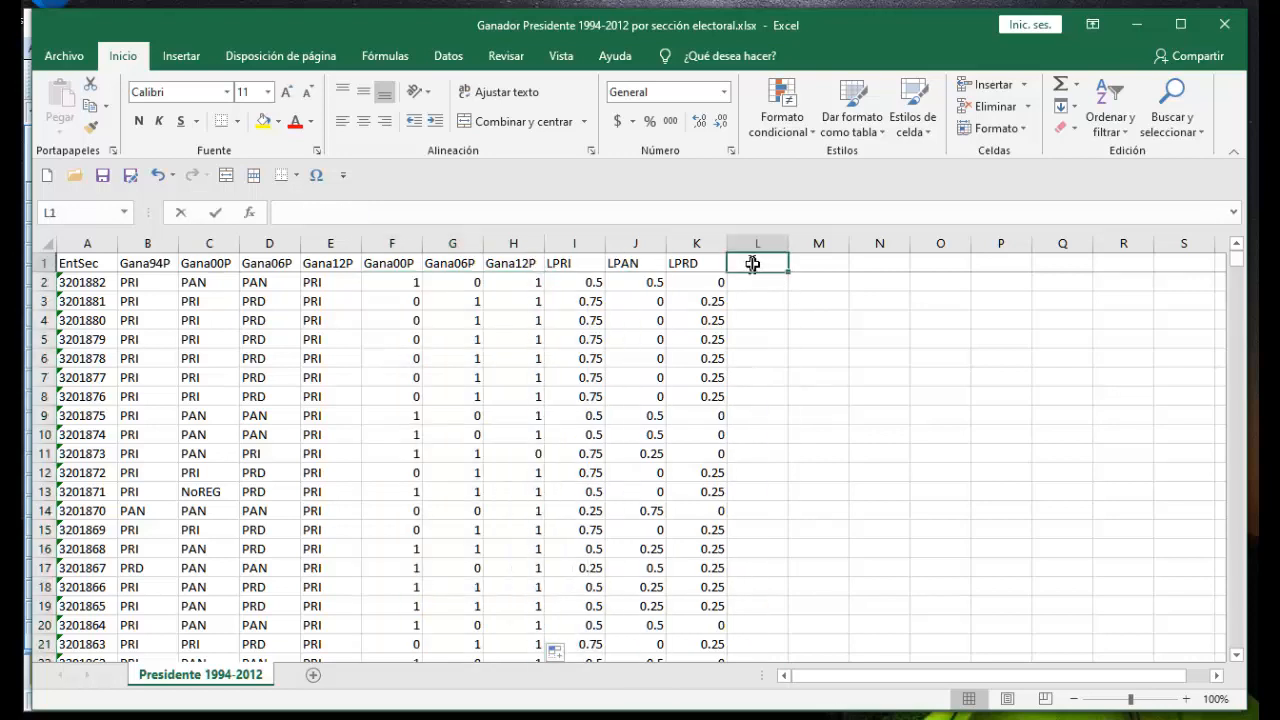
text(Volati)
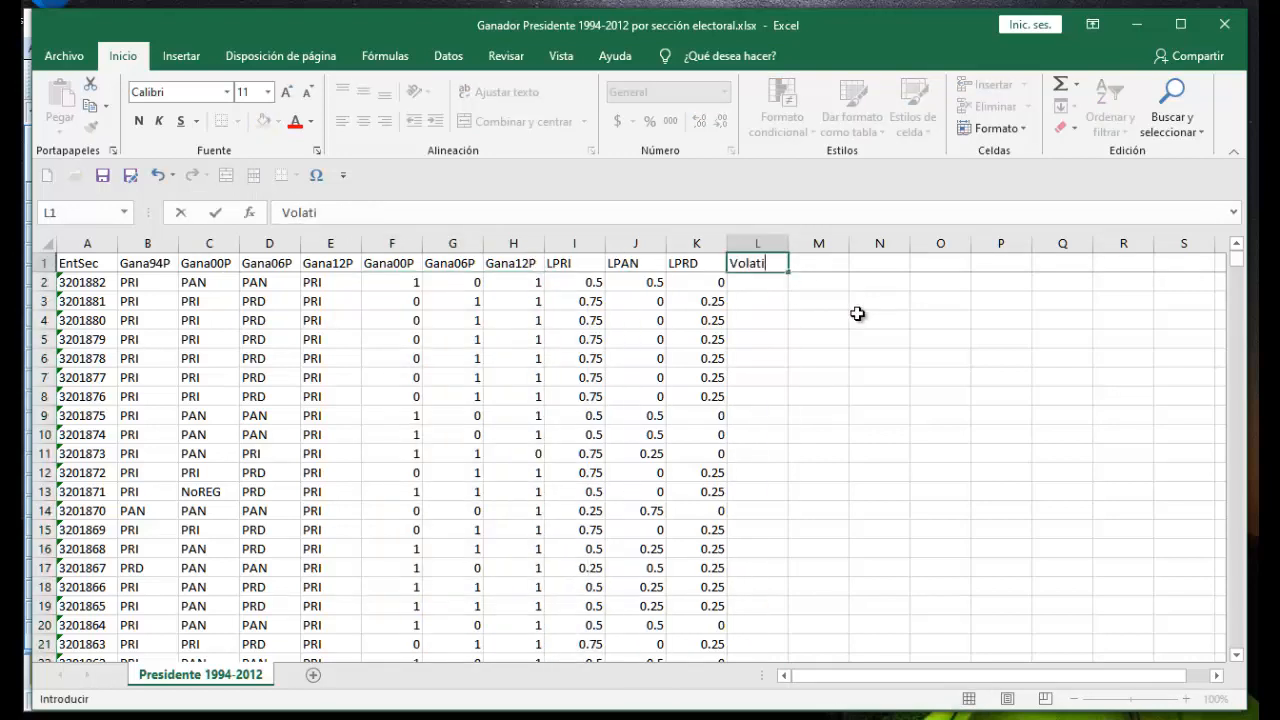
click(748, 285)
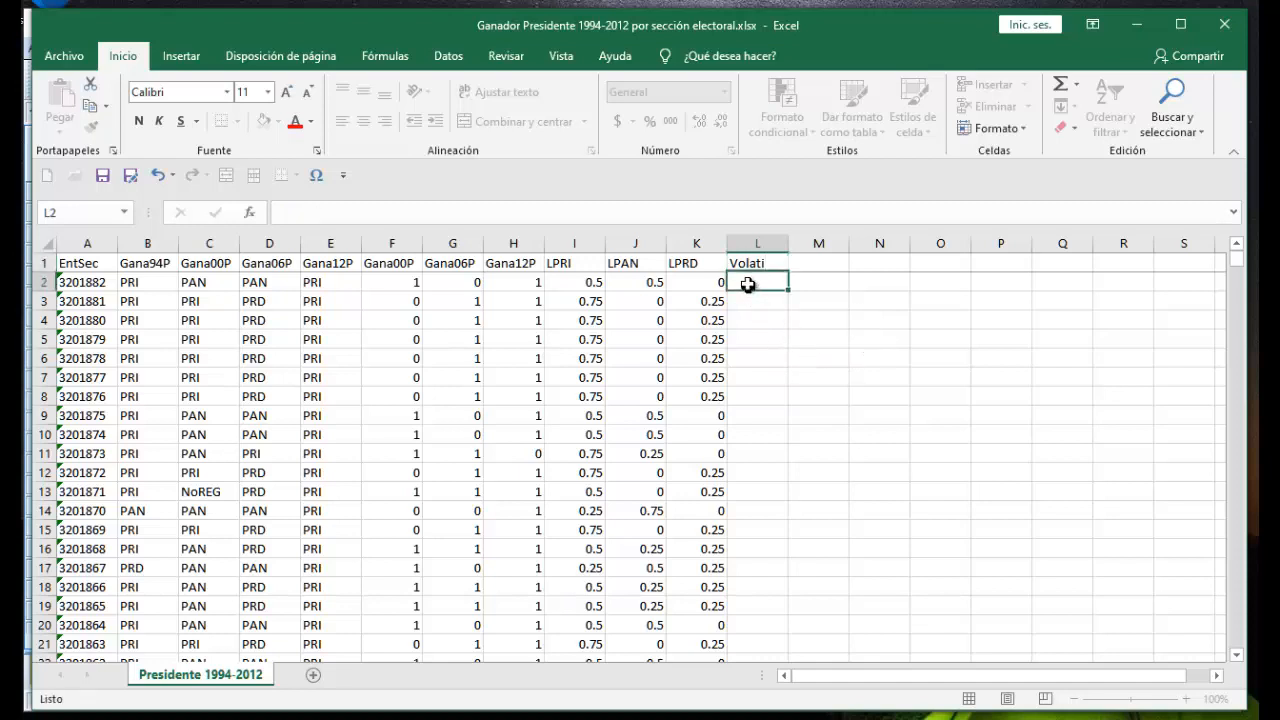
Enter the volatility formula =(F2+G2+H2)/3 in L2 to average the three winner-change flags
double_click(748, 285)
text(=)
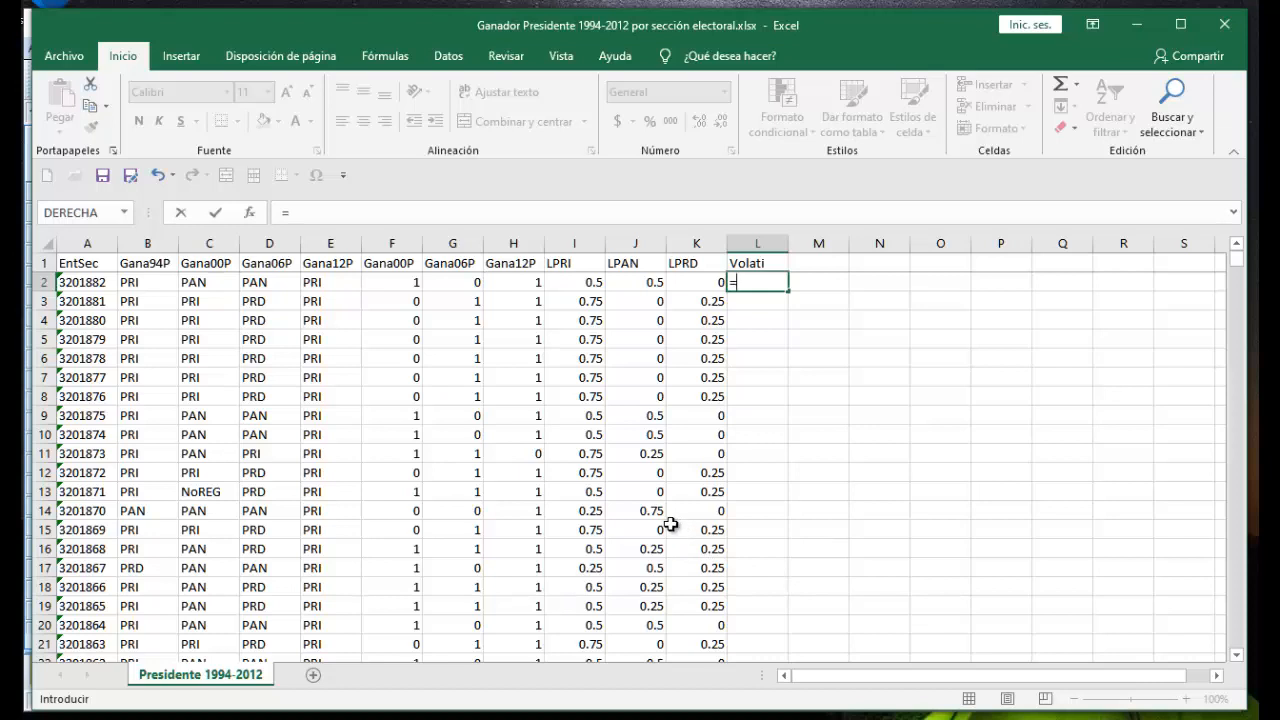
text(()
click(403, 285)
text(+)
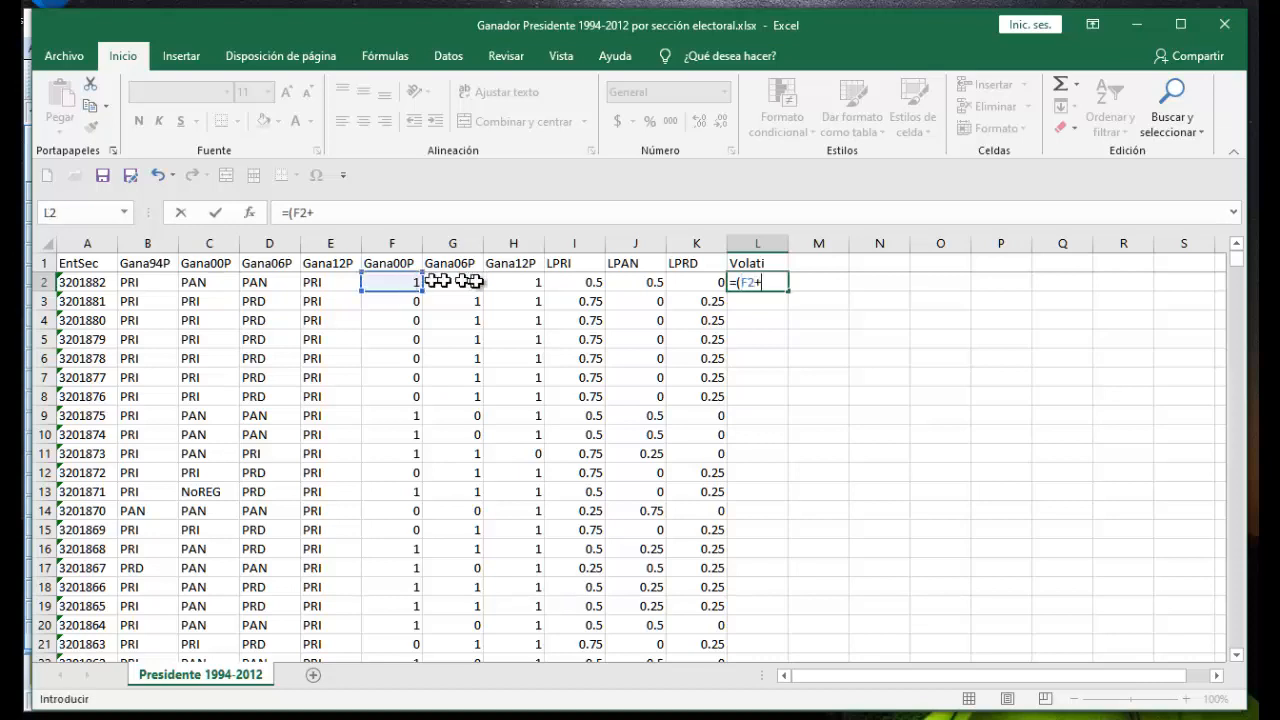
click(452, 283)
text(+)
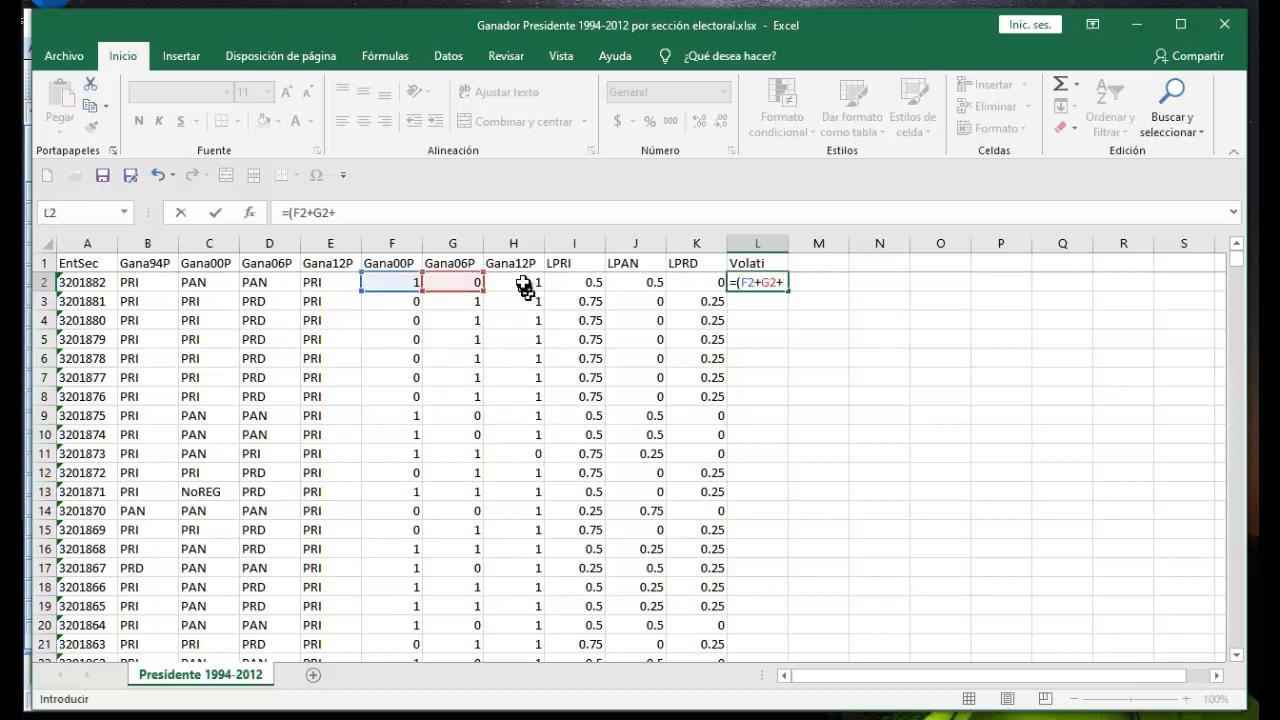
click(525, 284)
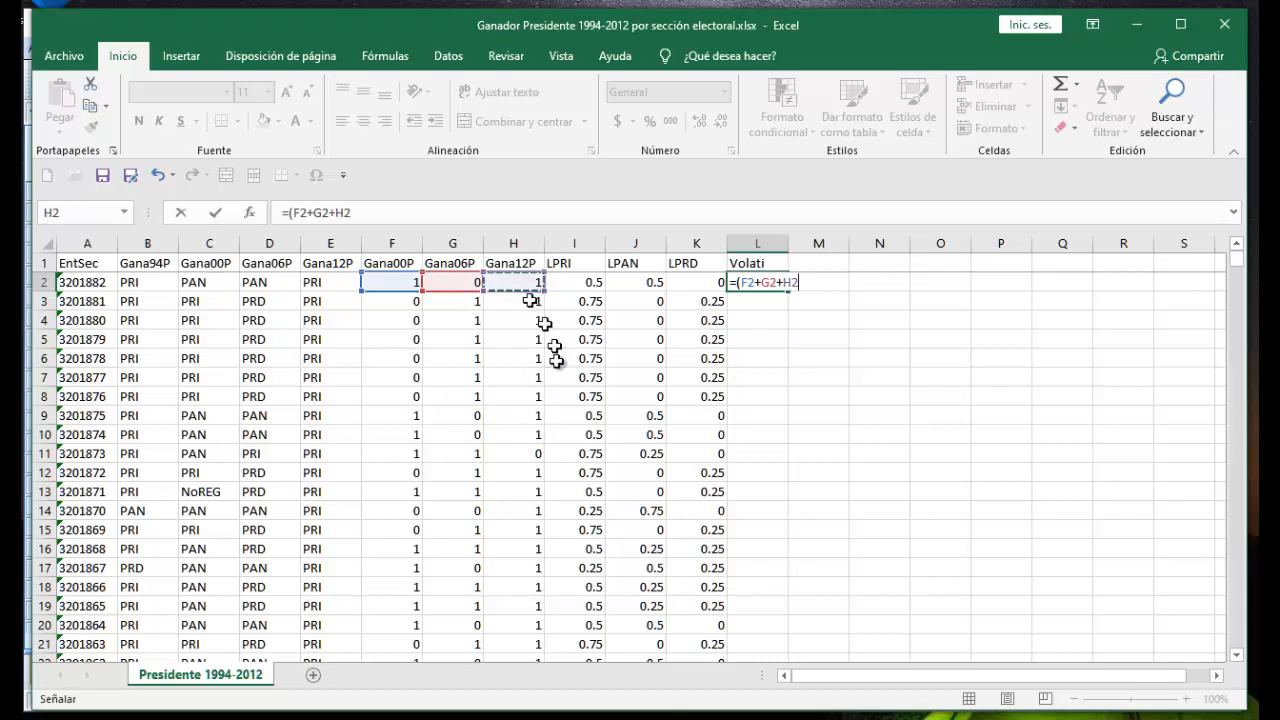
click(413, 220)
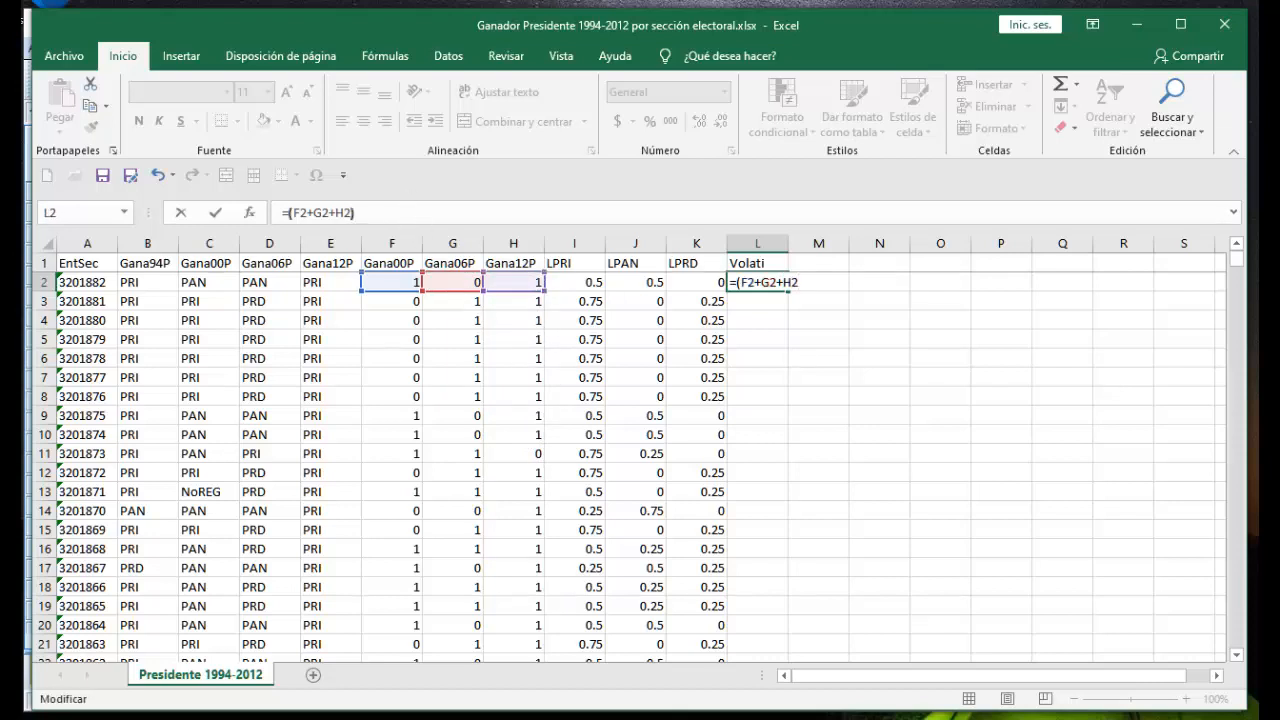
text()/3)
key(Return)
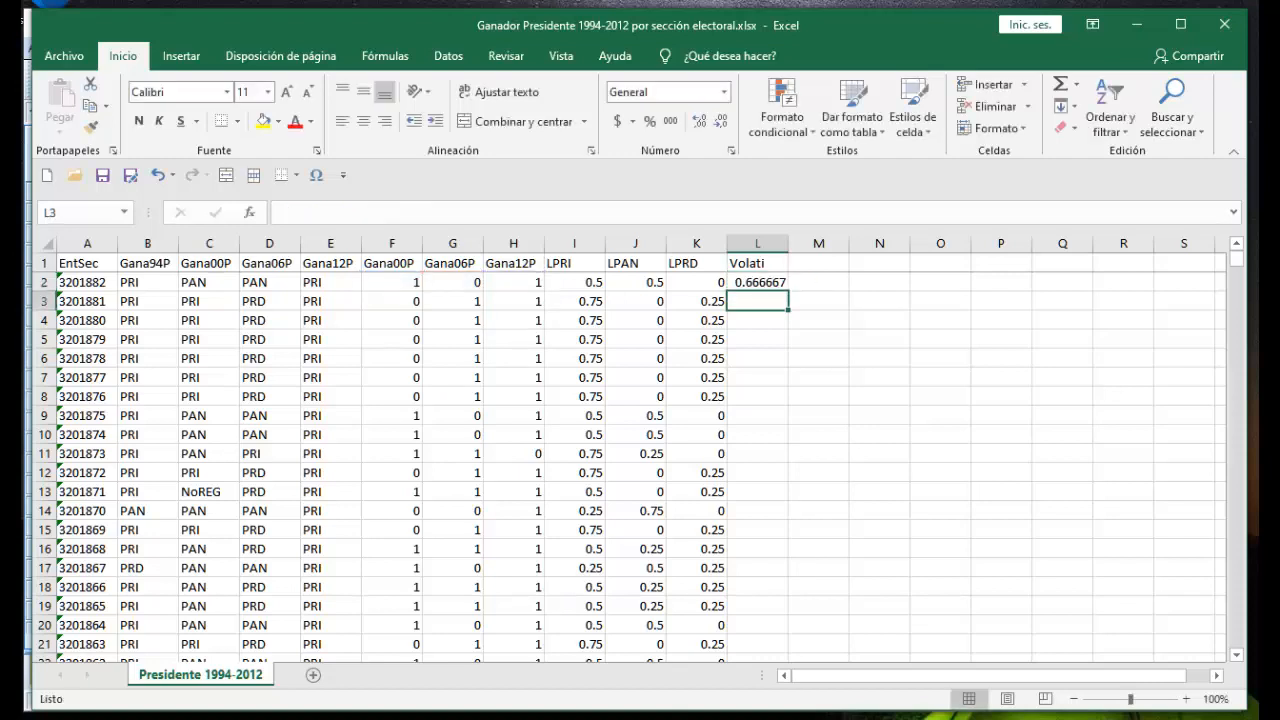
Fill the L2 volatility formula down for every electoral section and check the result in row 13
click(755, 282)
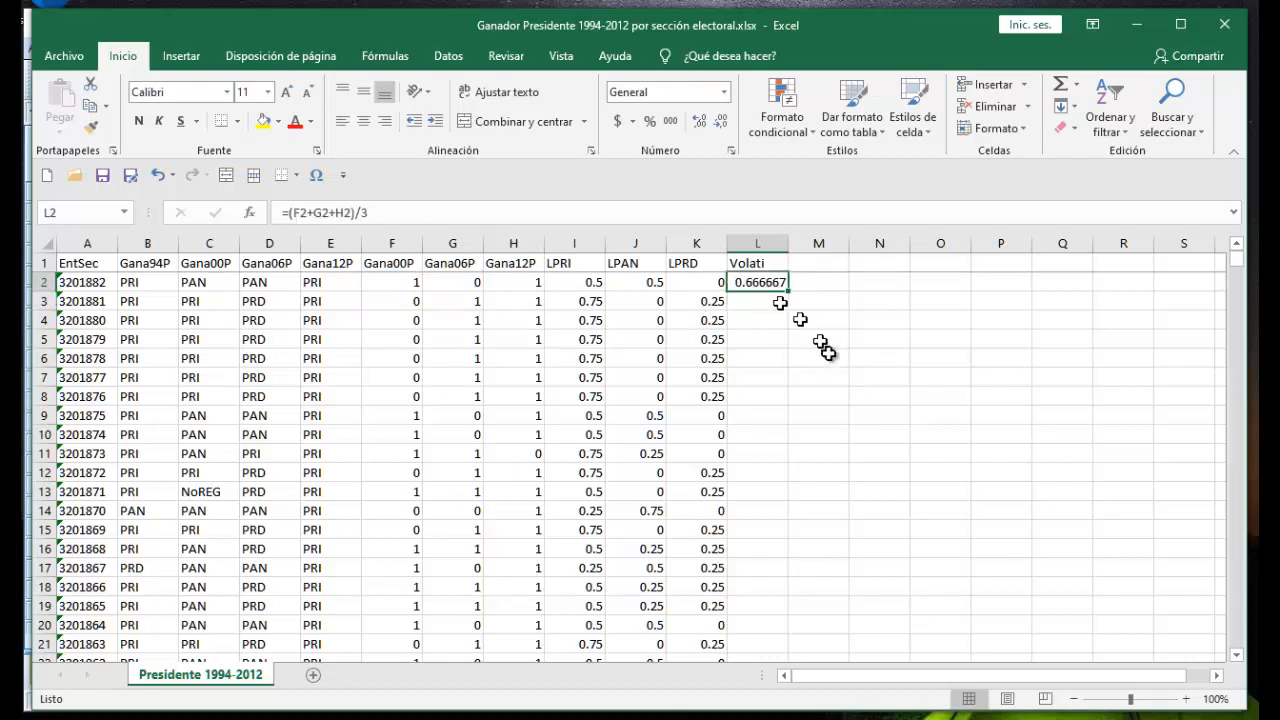
double_click(788, 290)
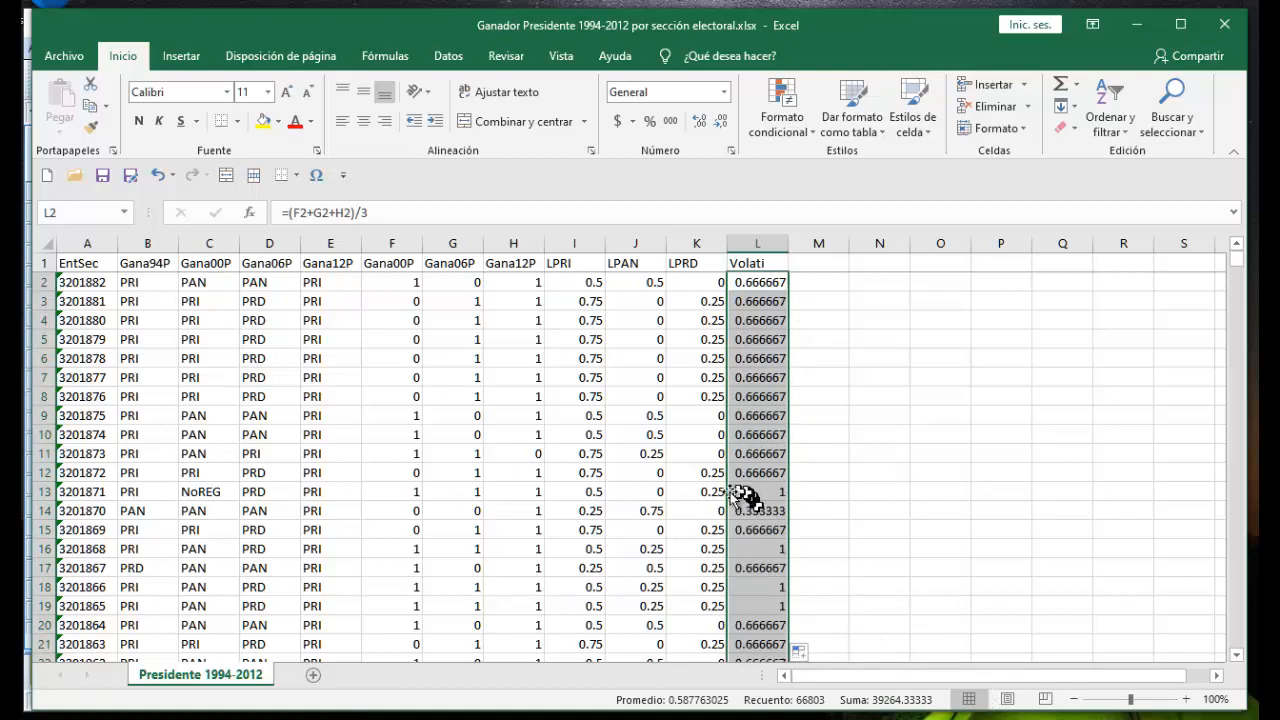
click(44, 491)
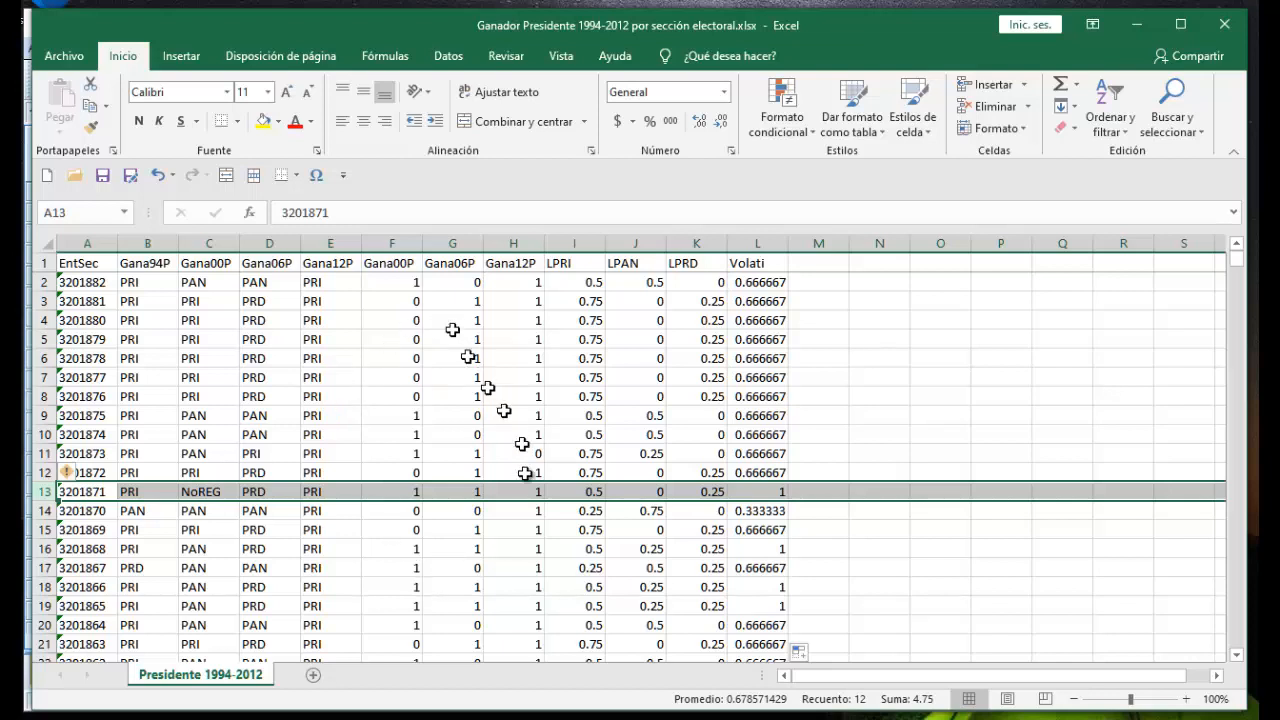
Convert the Volati column L from formulas to fixed values by pasting it over itself as values
right_click(761, 247)
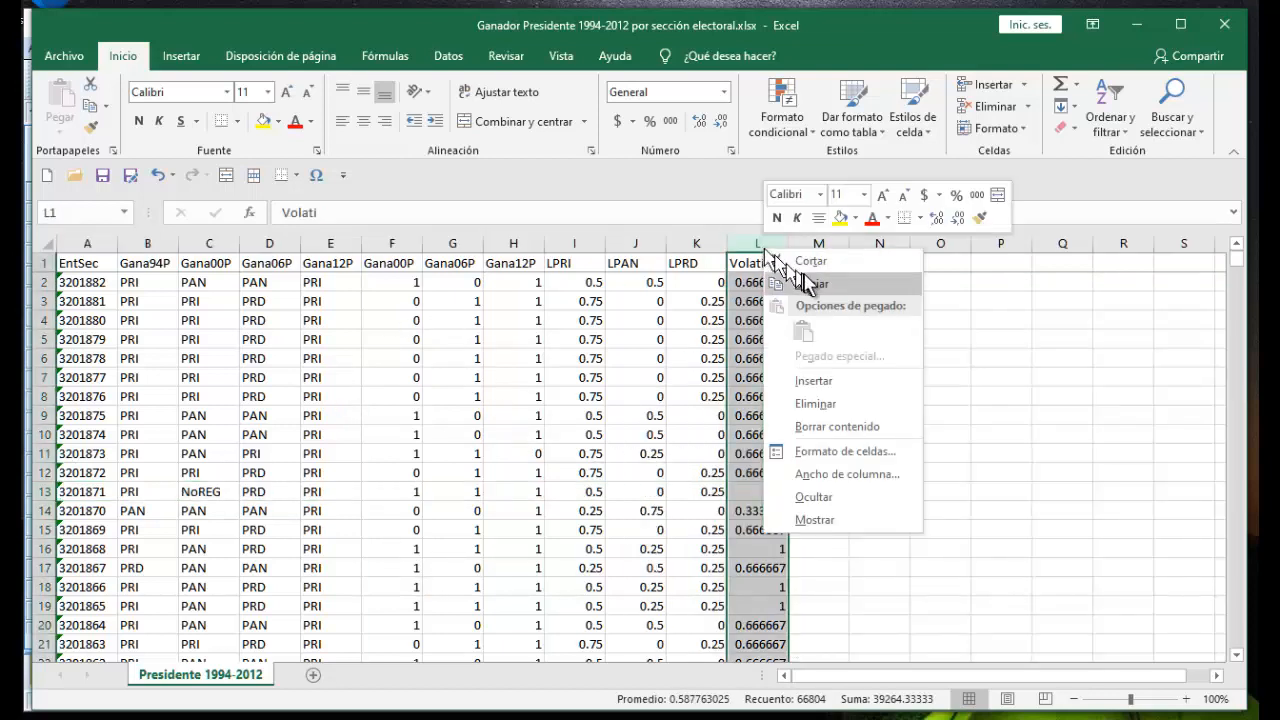
click(805, 280)
right_click(761, 241)
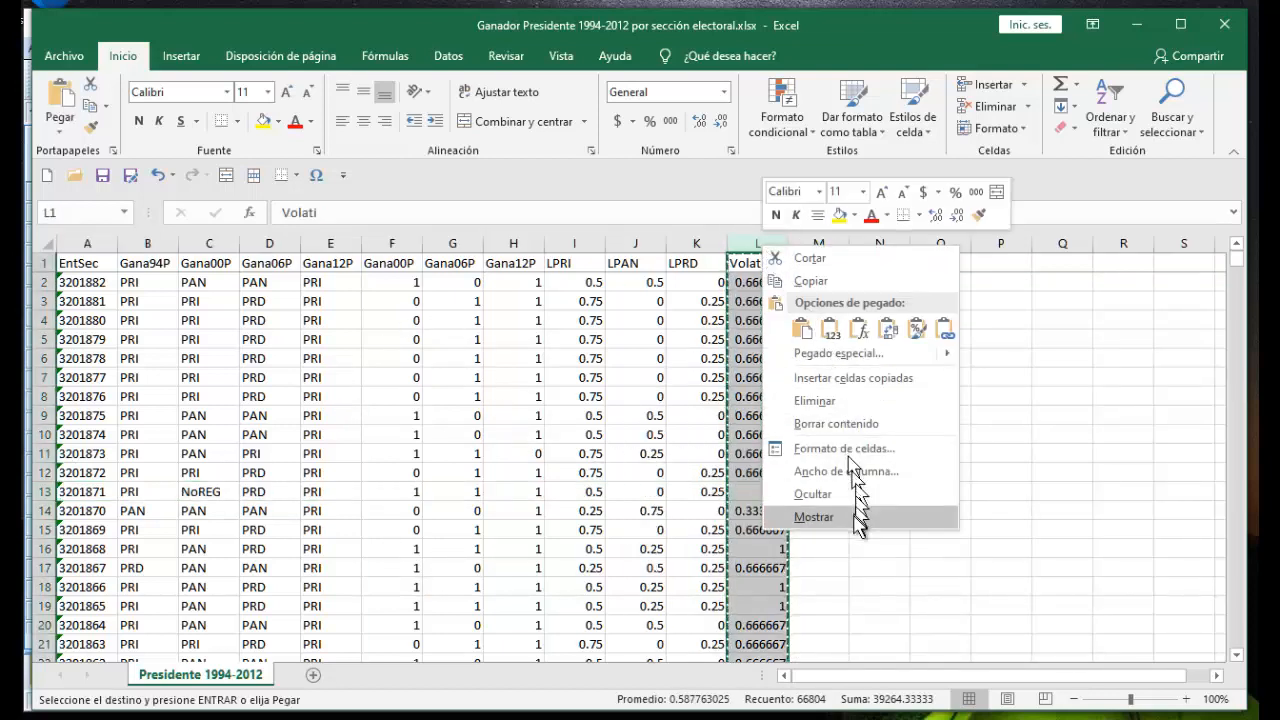
click(830, 328)
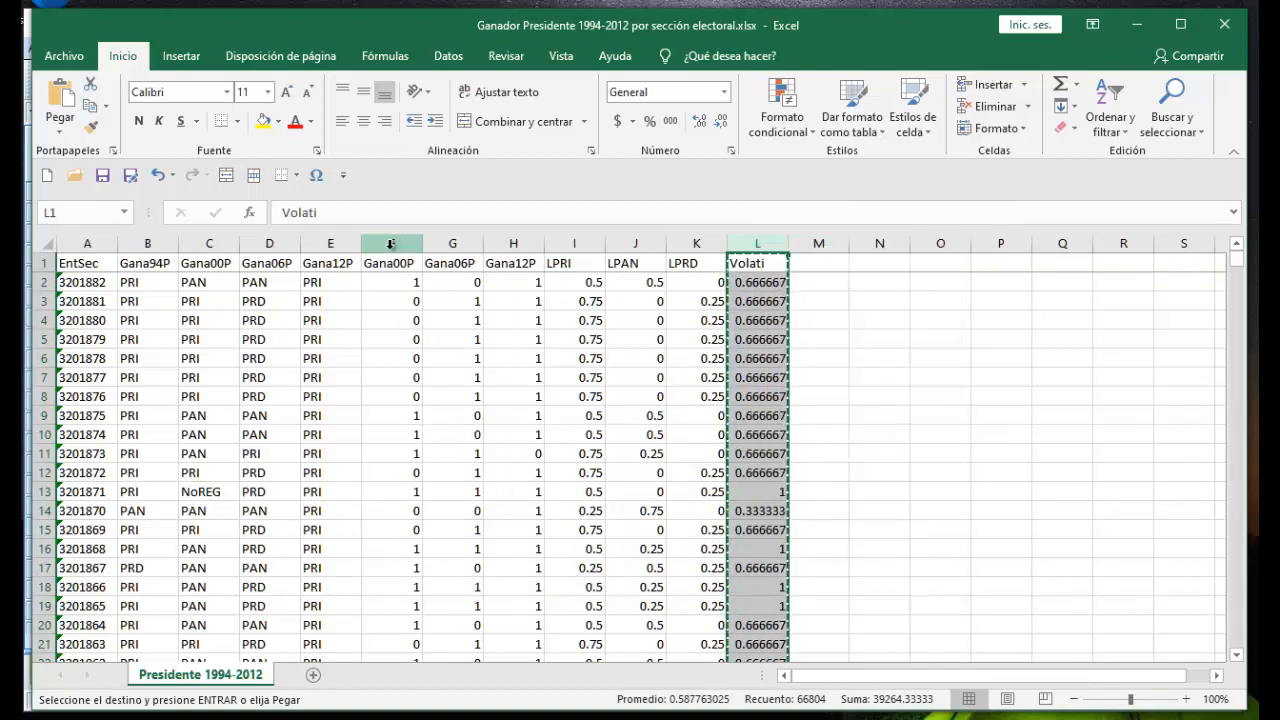
Delete the winner-change flag columns F to H, keeping the loyalty indices and the Volati column
drag(391, 244, 528, 248)
right_click(450, 244)
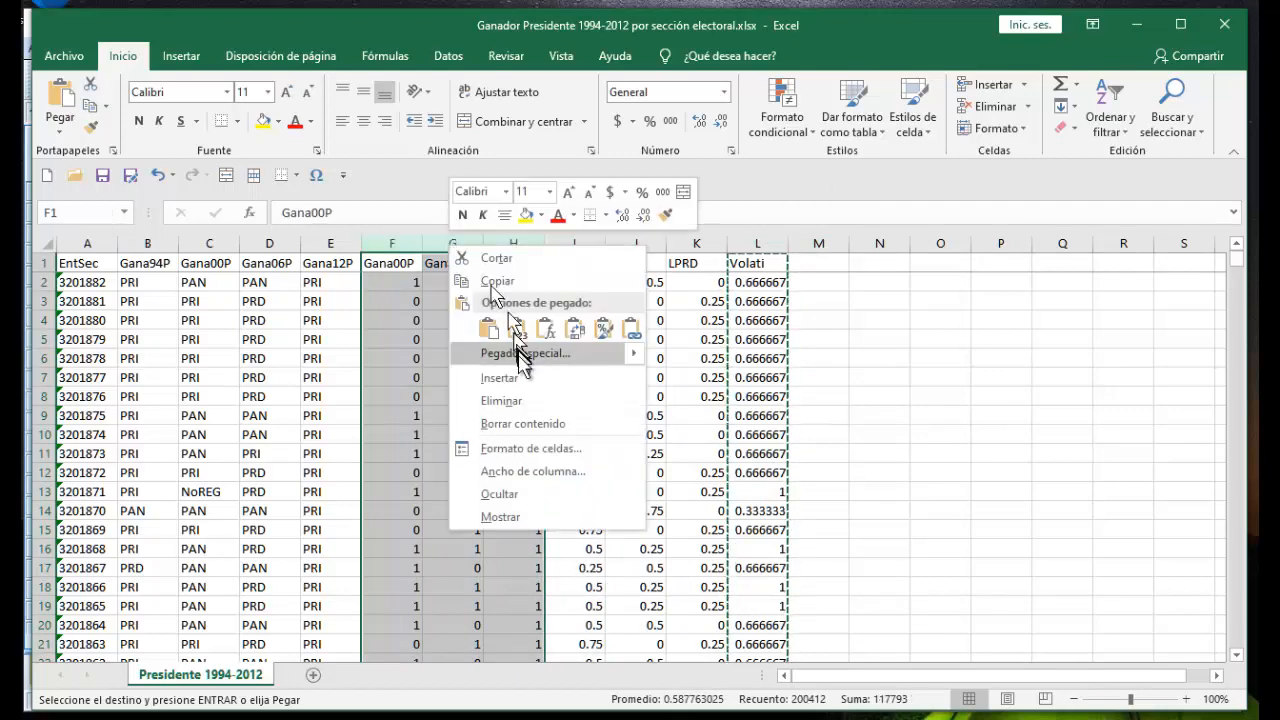
key(Escape)
key(Escape)
key(ctrl+minus)
click(757, 453)
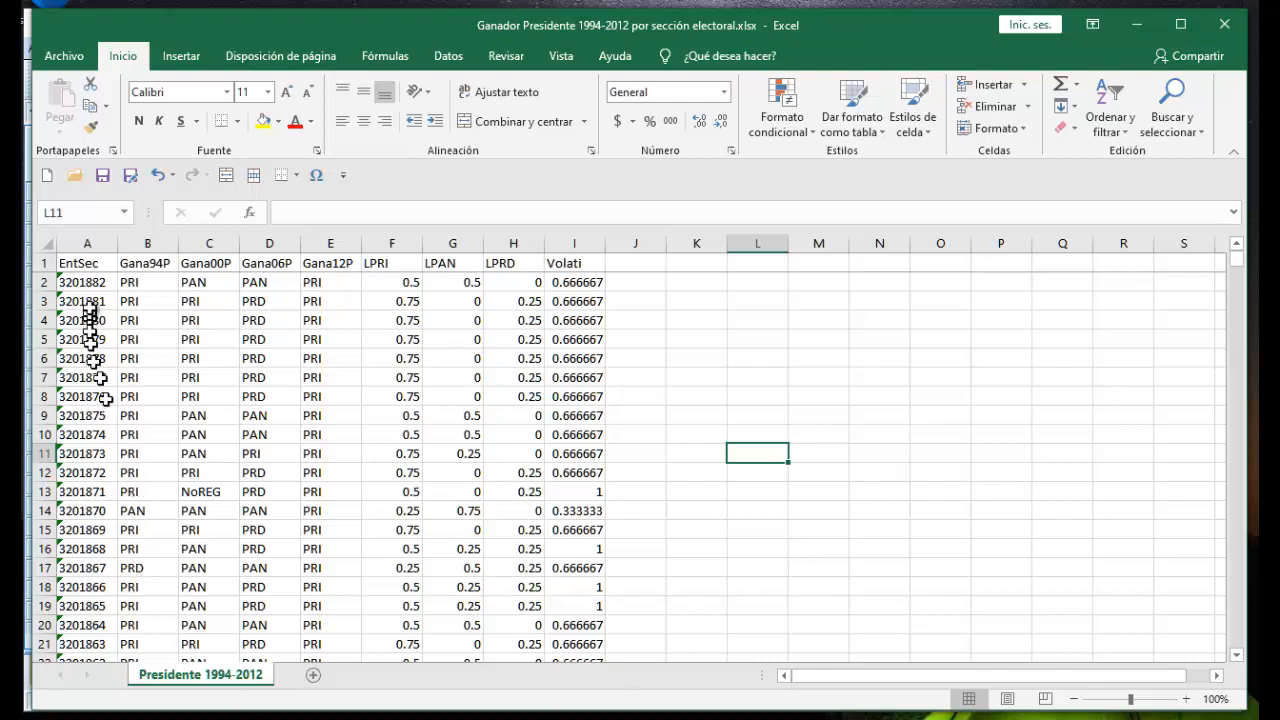
click(80, 285)
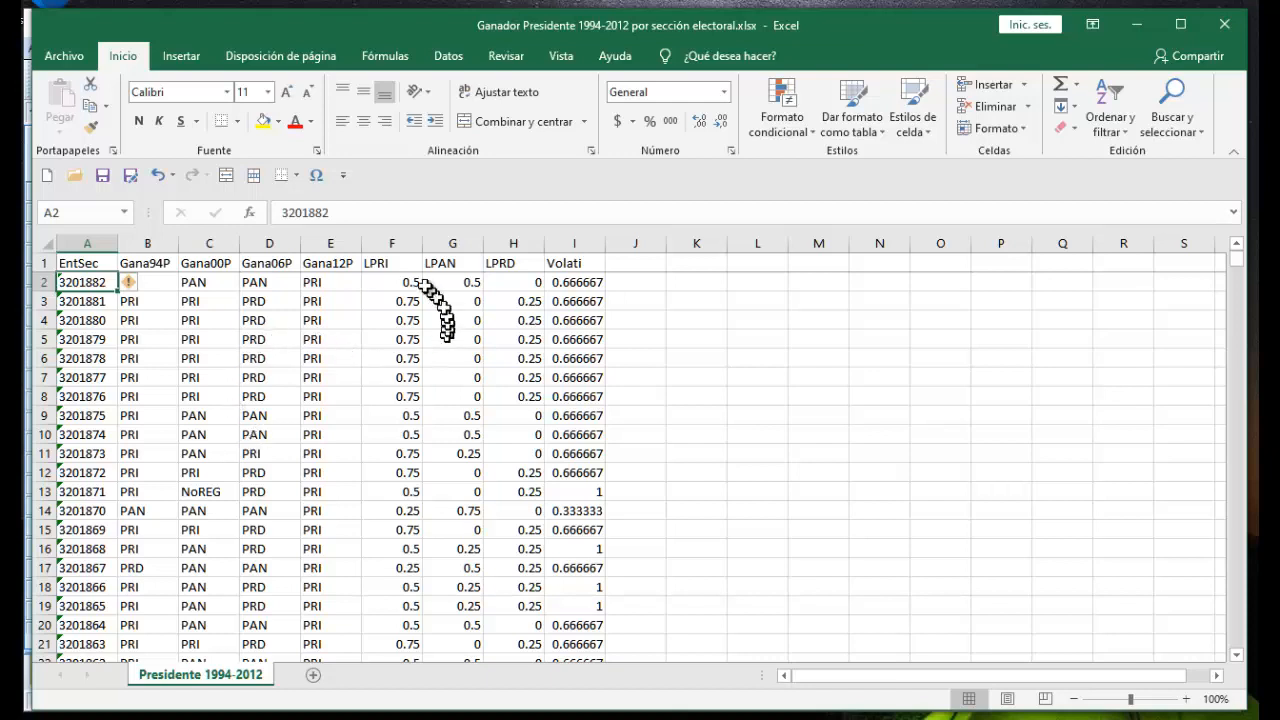
drag(398, 245, 517, 251)
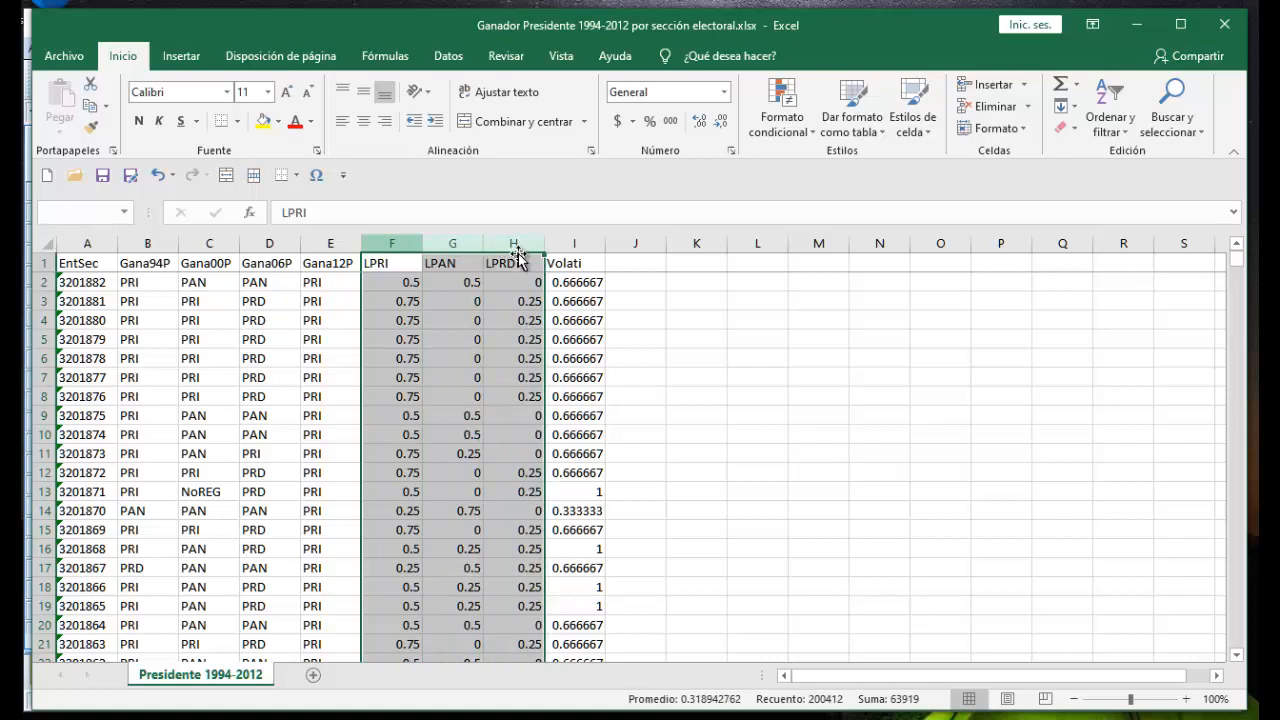
click(585, 244)
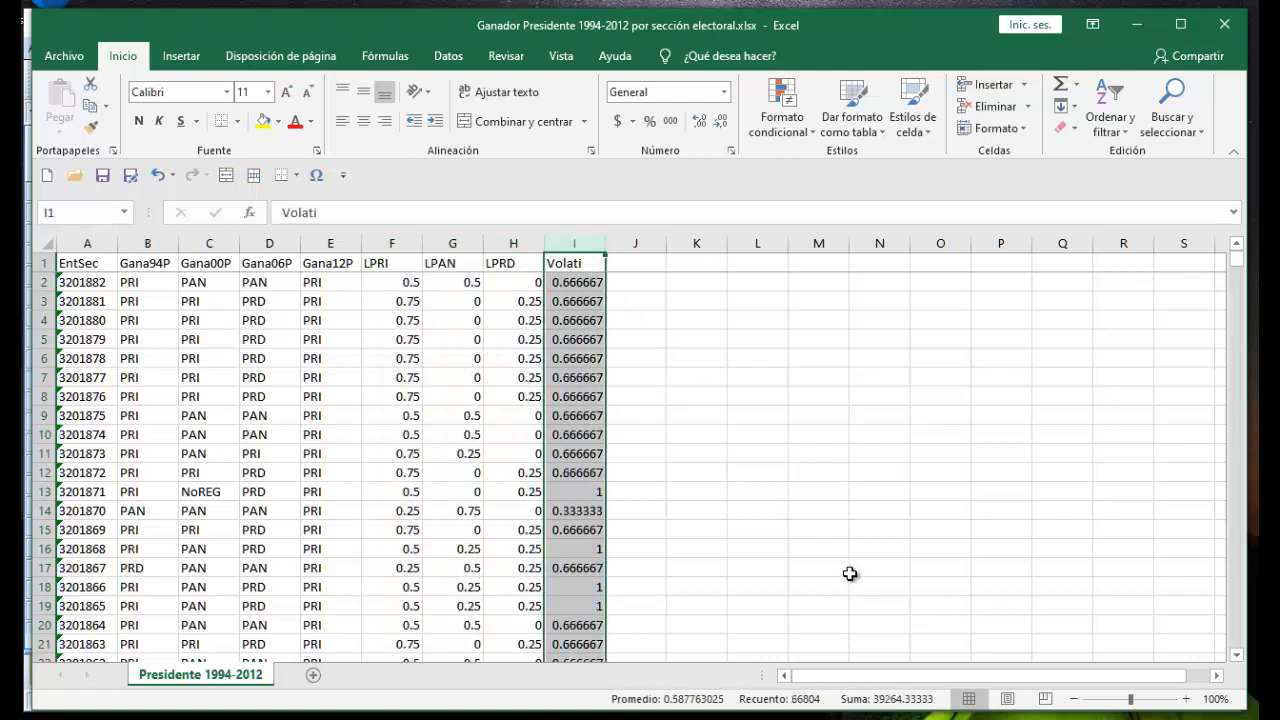